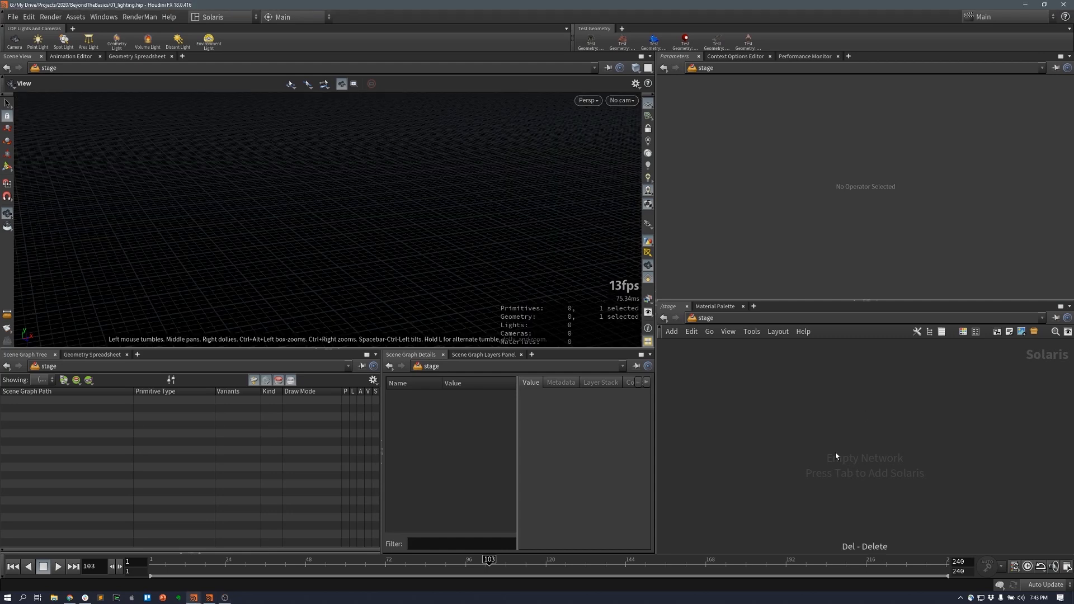
- Add a Sublayer node to the empty stage network
key("Tab")
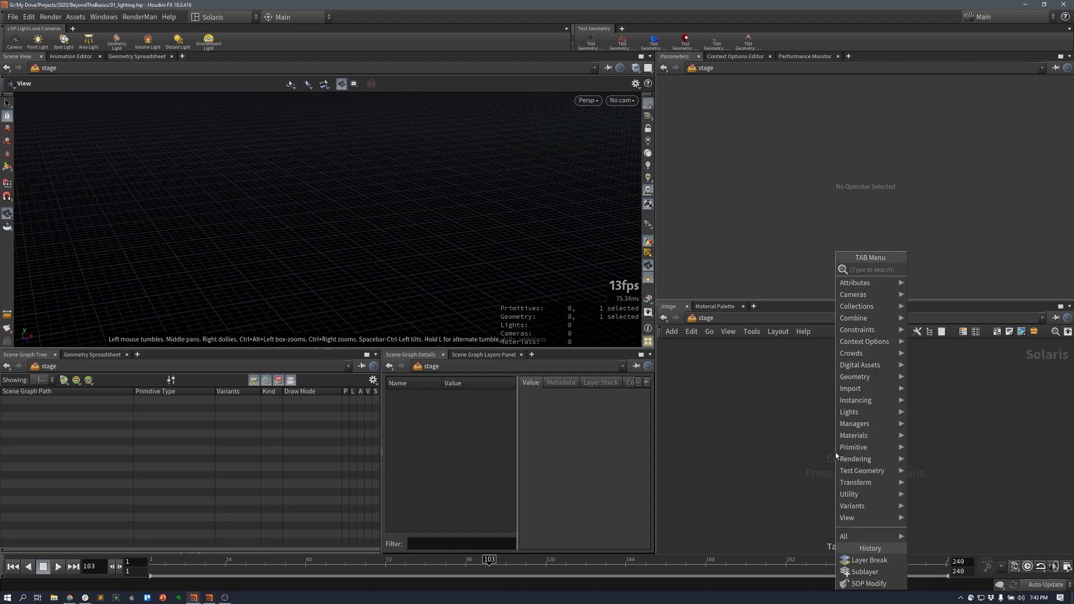
type("sub")
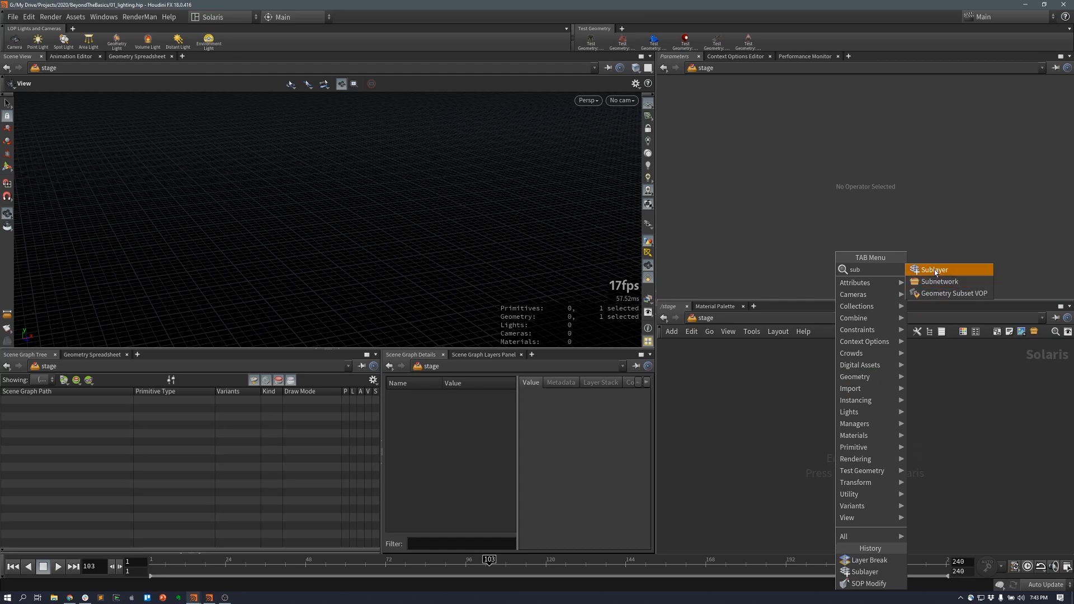
key("Return")
left_click(782, 416)
scroll(832, 394, "up", 2)
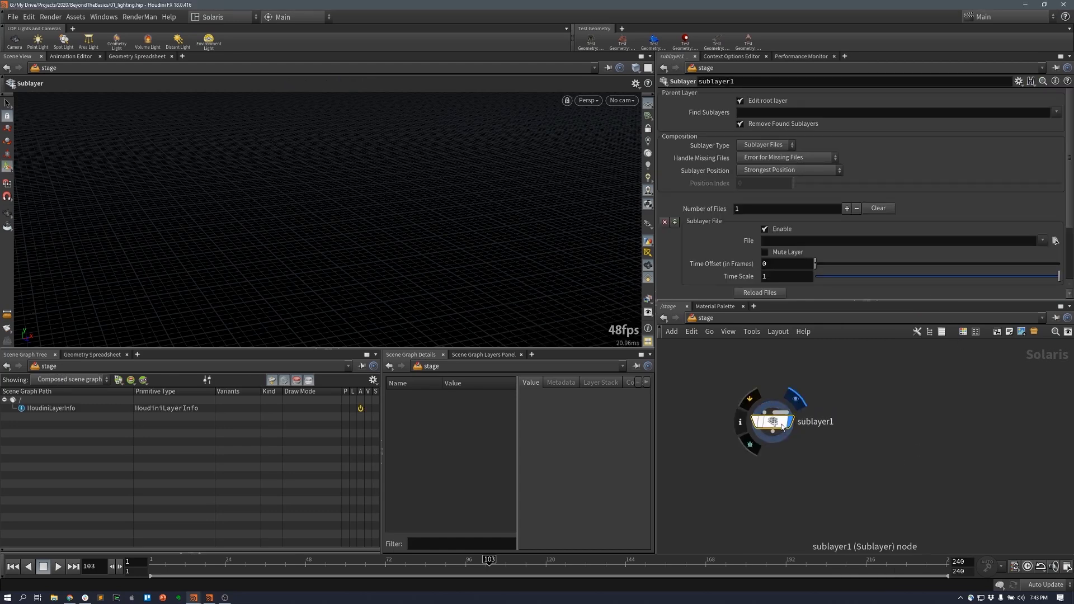
left_click_drag(771, 421, 802, 410)
- Load sequenceLayout.usda from the Demo library's Layers folder as the Sublayer node's file
left_click(1055, 240)
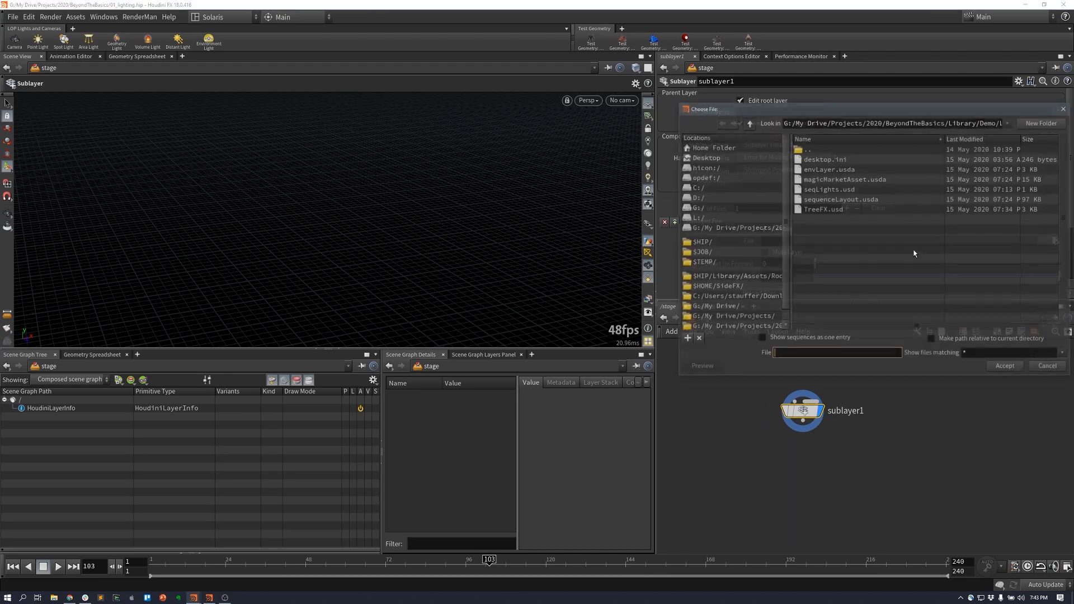
left_click(849, 200)
left_click(1005, 367)
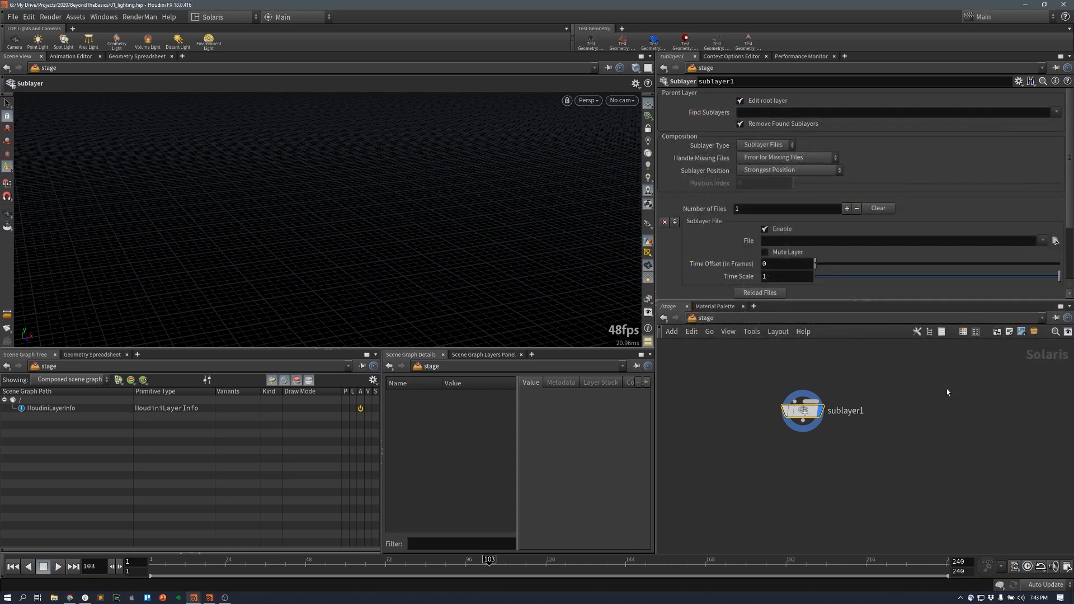
- Rename the Sublayer node as seqLayout
double_click(855, 411)
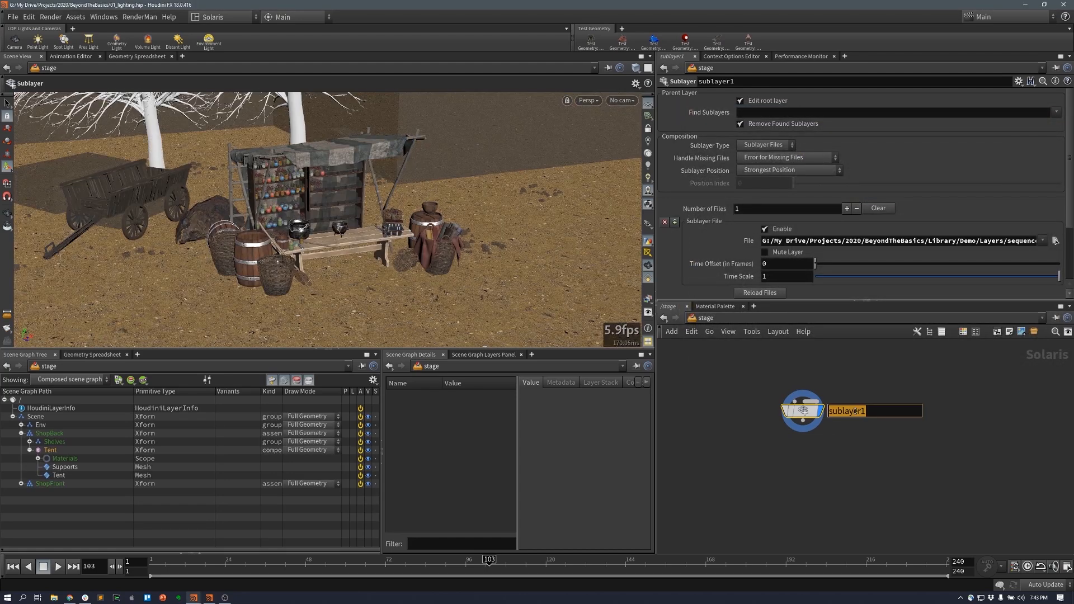
type("seqLayout")
key("Return")
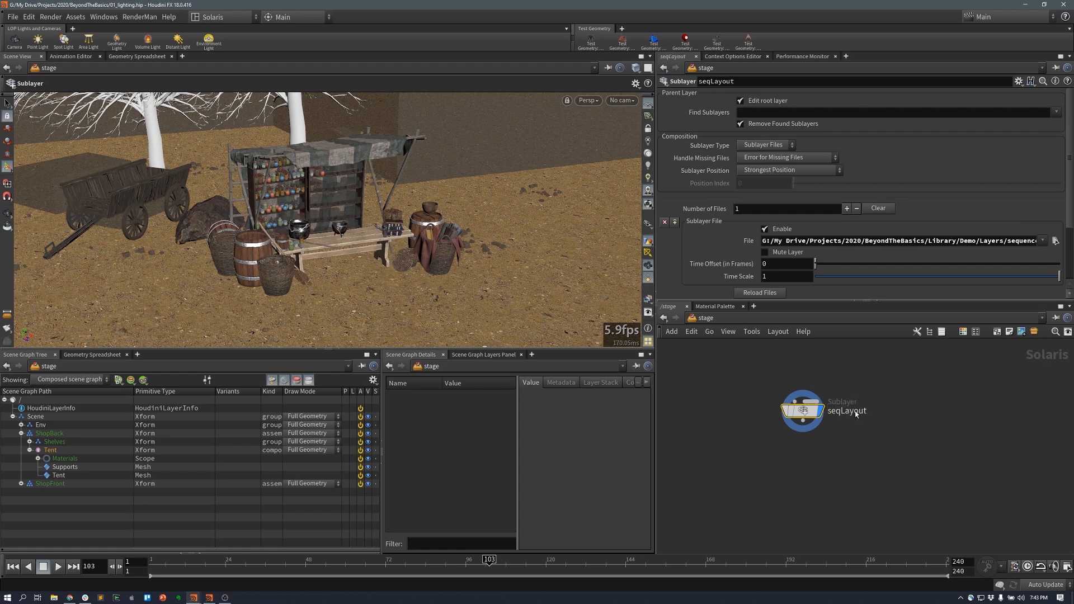
mouse_move(807, 414)
left_mouse_down()
mouse_move(803, 425)
mouse_move(813, 411)
left_mouse_up()
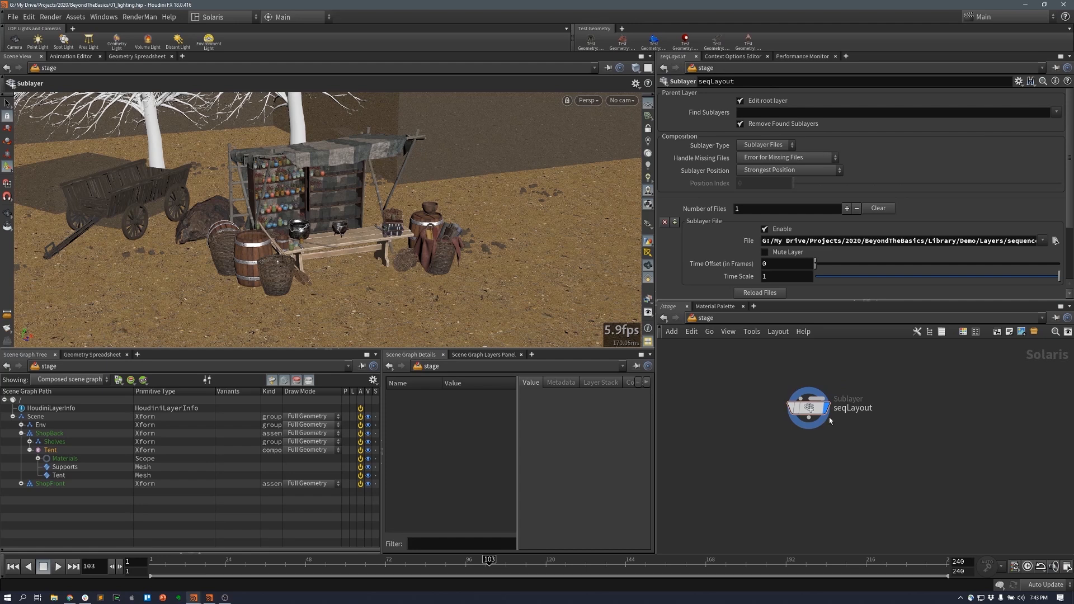
- Add a Layer Break node connected directly below seqLayout
key("Tab")
type("layer")
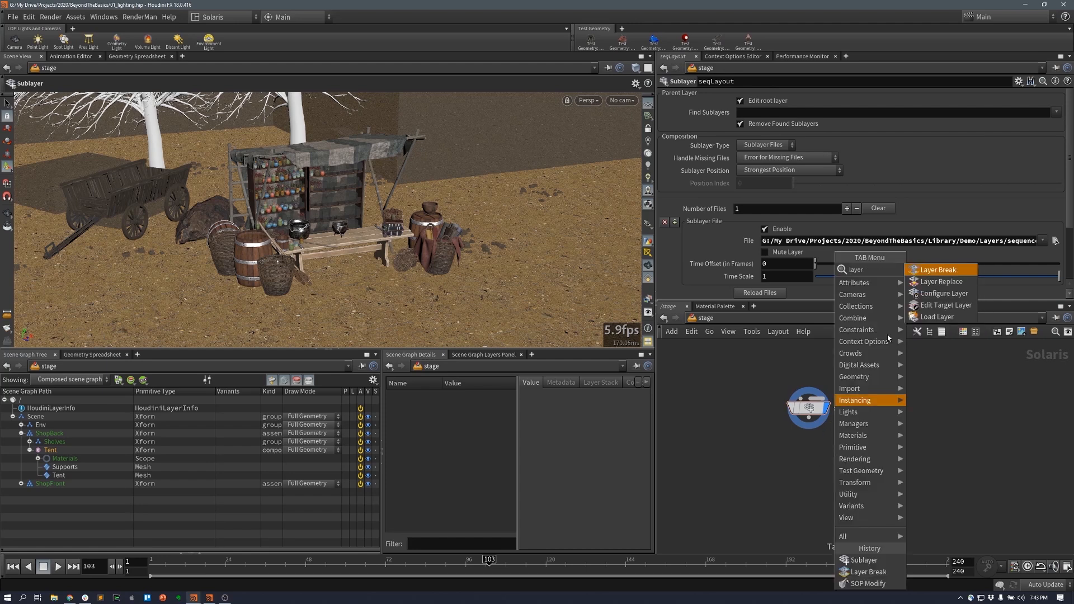
left_click(939, 271)
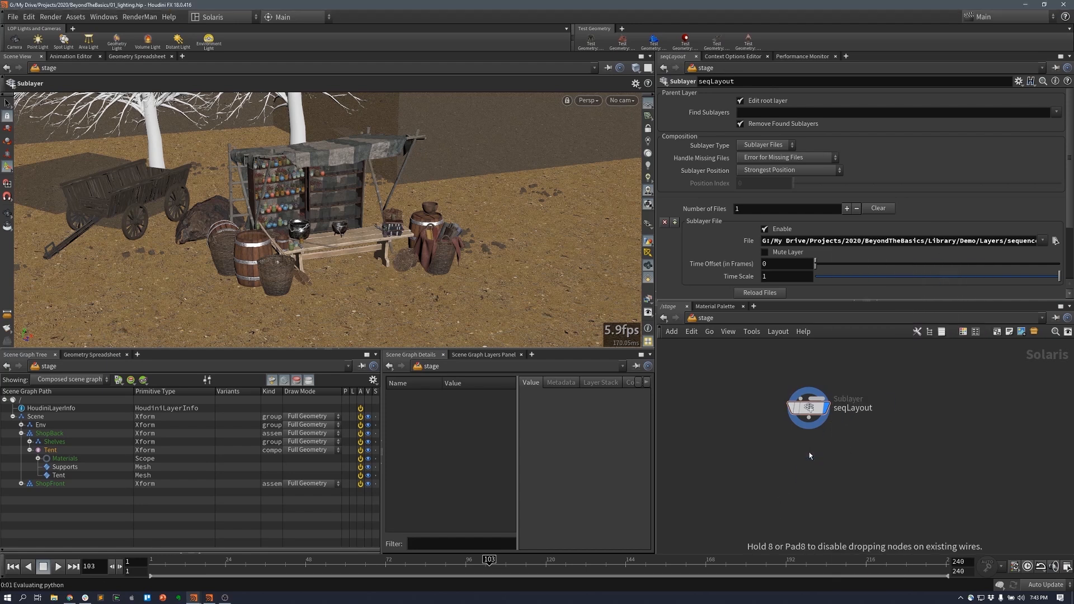
left_click(809, 452)
left_click_drag(809, 451, 813, 449)
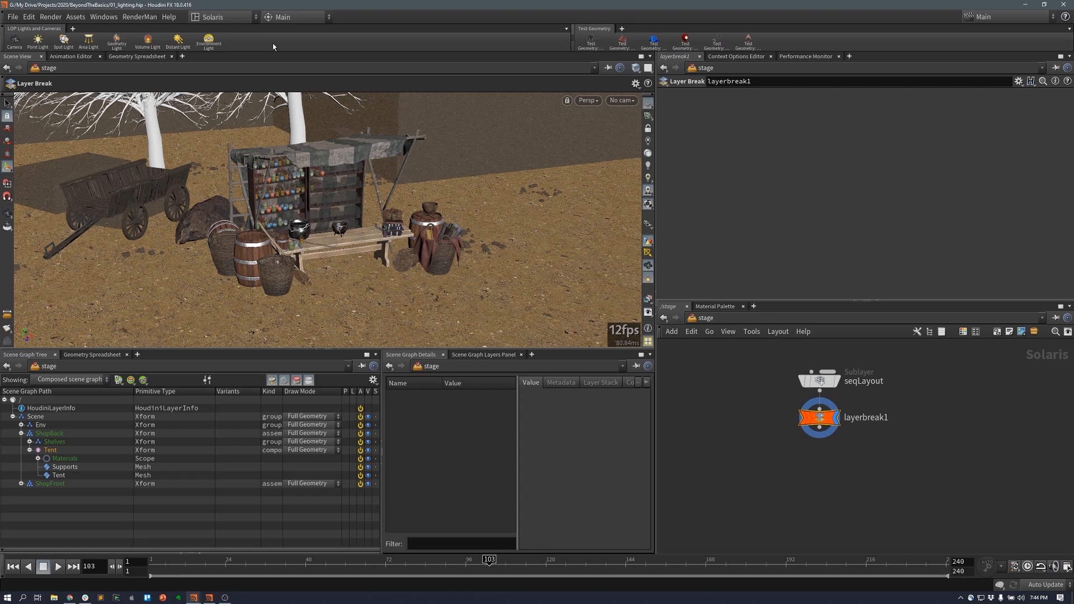
- Create an environment dome light below the layer break in the stage network
left_click(209, 42)
left_click_drag(751, 392, 766, 428)
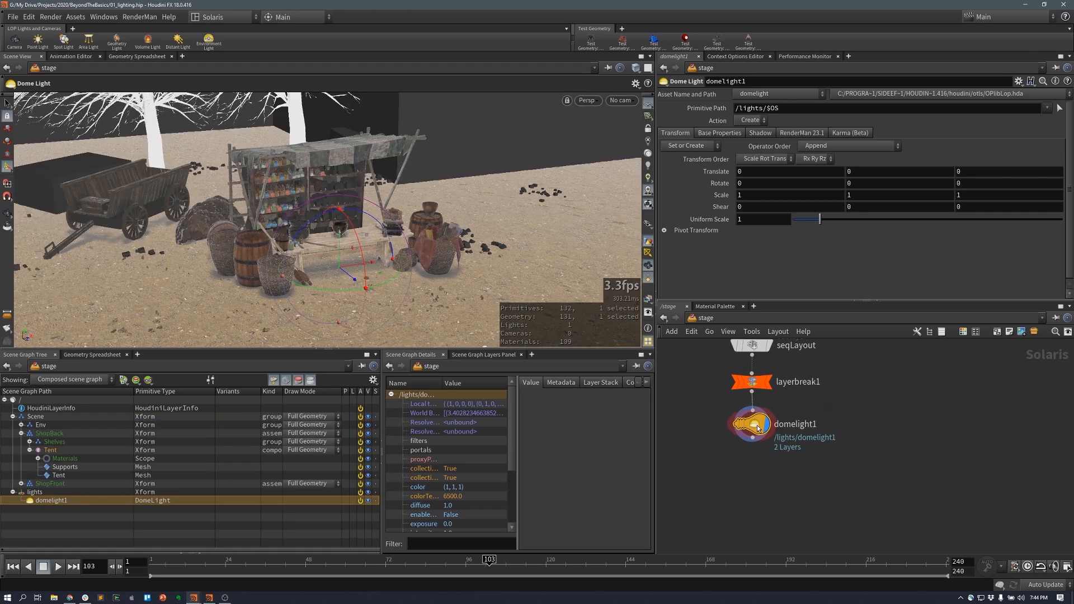
left_click_drag(900, 408, 950, 430)
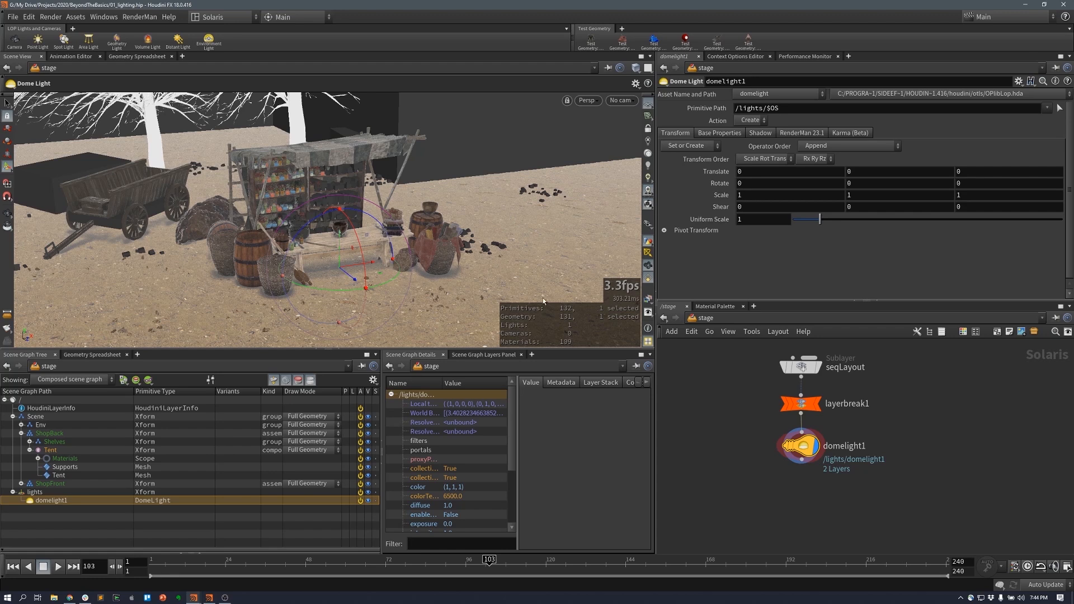
- Set the viewport's geometry information display to Off and move the console window out of the way
key("d")
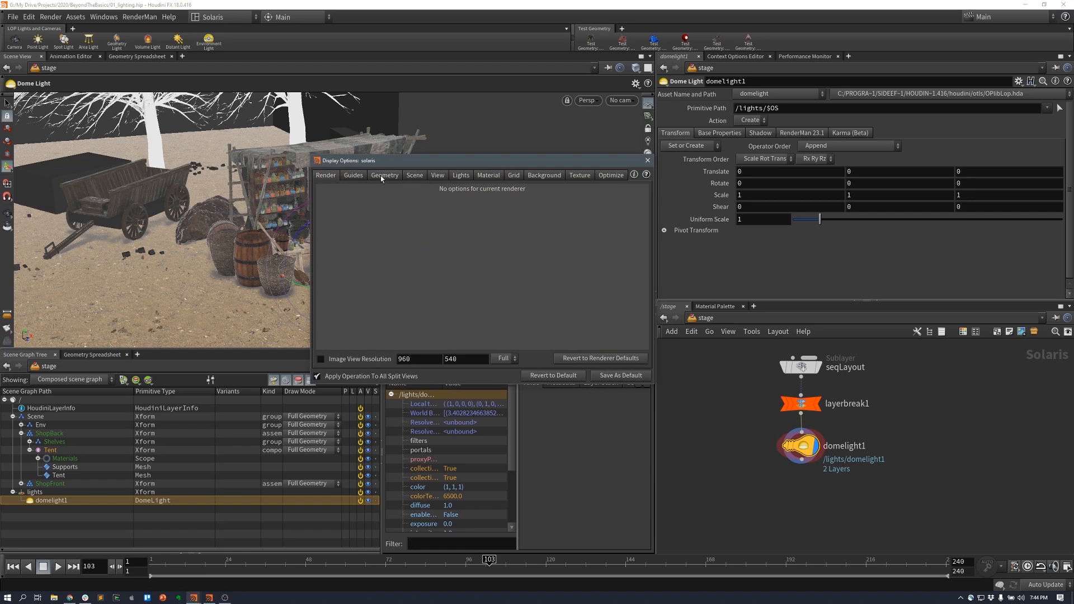
left_click(360, 176)
left_click(429, 288)
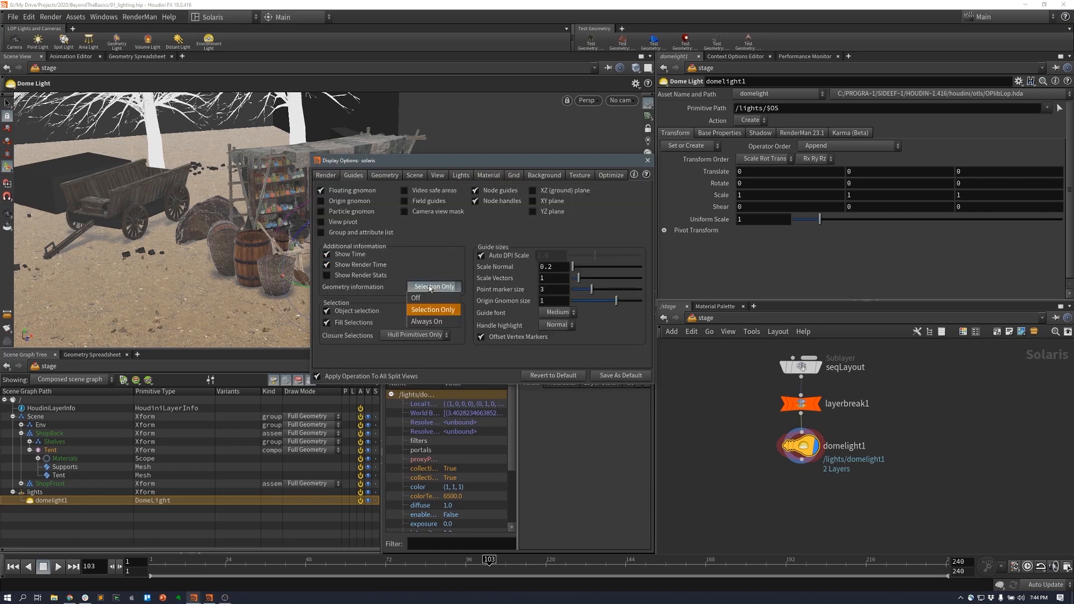
left_click(430, 299)
left_click(648, 160)
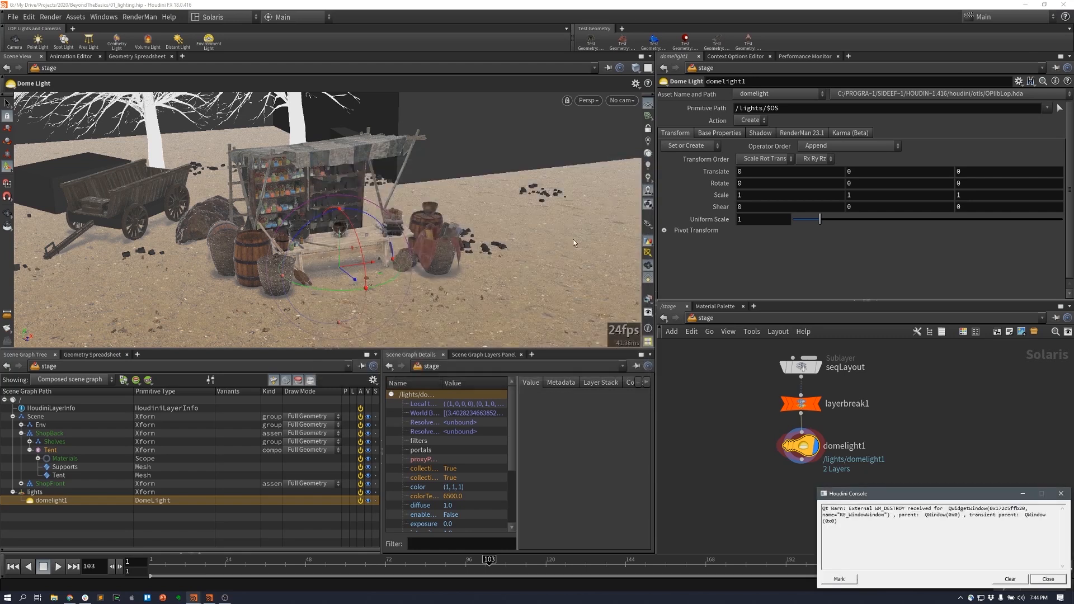
left_click_drag(997, 496, 0, 398)
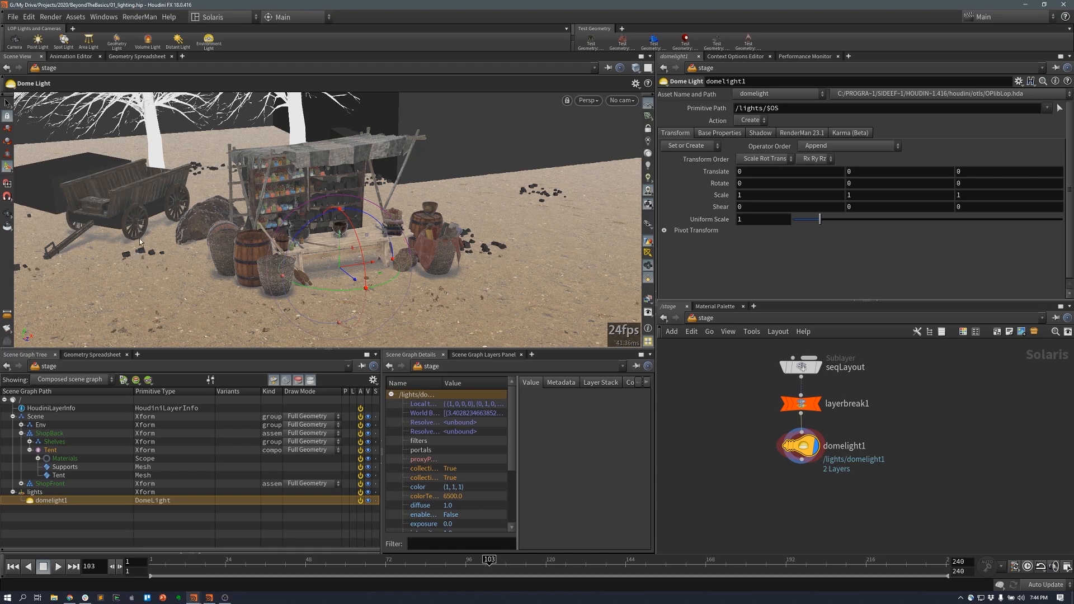
- Switch Distance-based Packed Geometry Culling off and back on in the viewport display options
key("d")
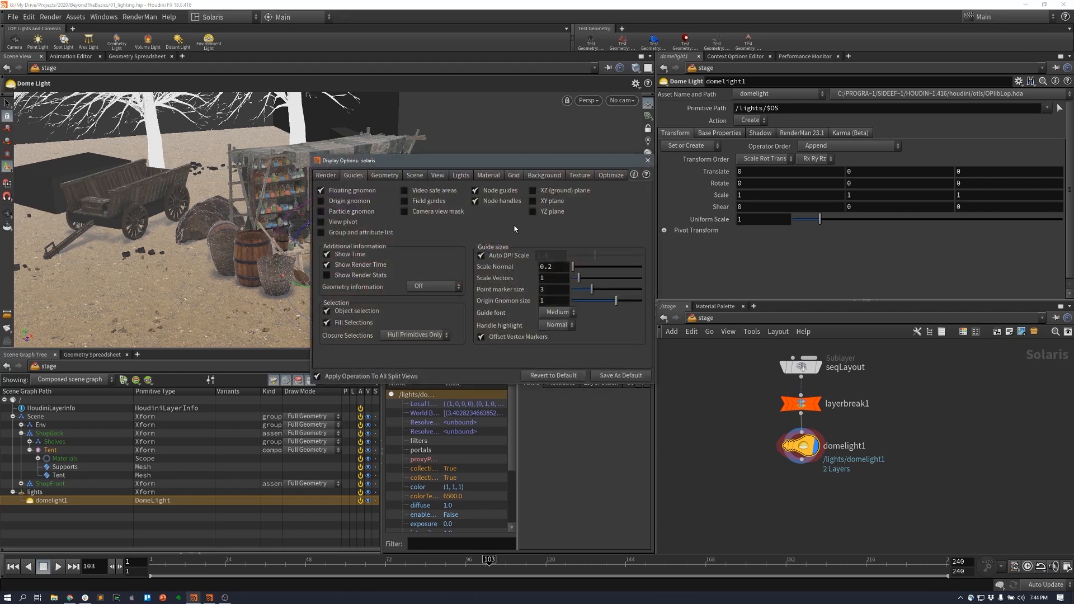
left_click(609, 175)
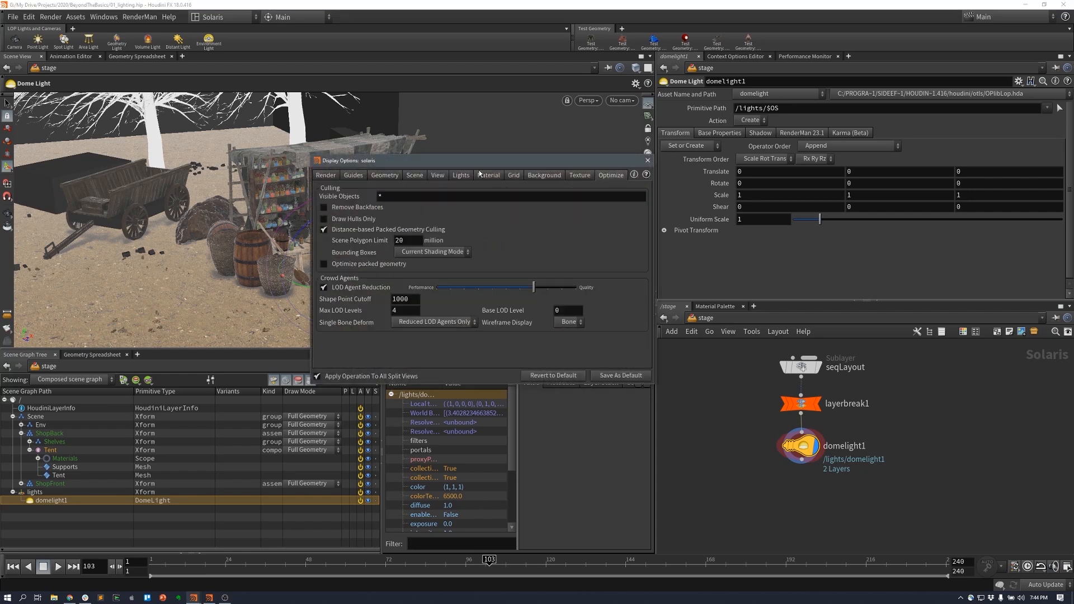
left_click_drag(486, 162, 839, 117)
left_click(729, 186)
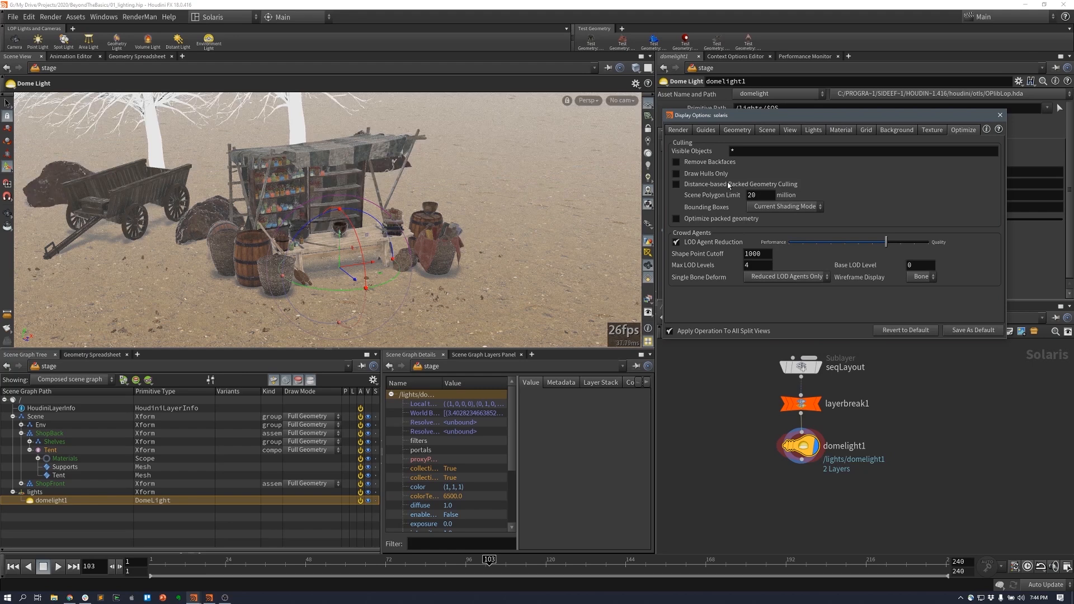
left_click(729, 185)
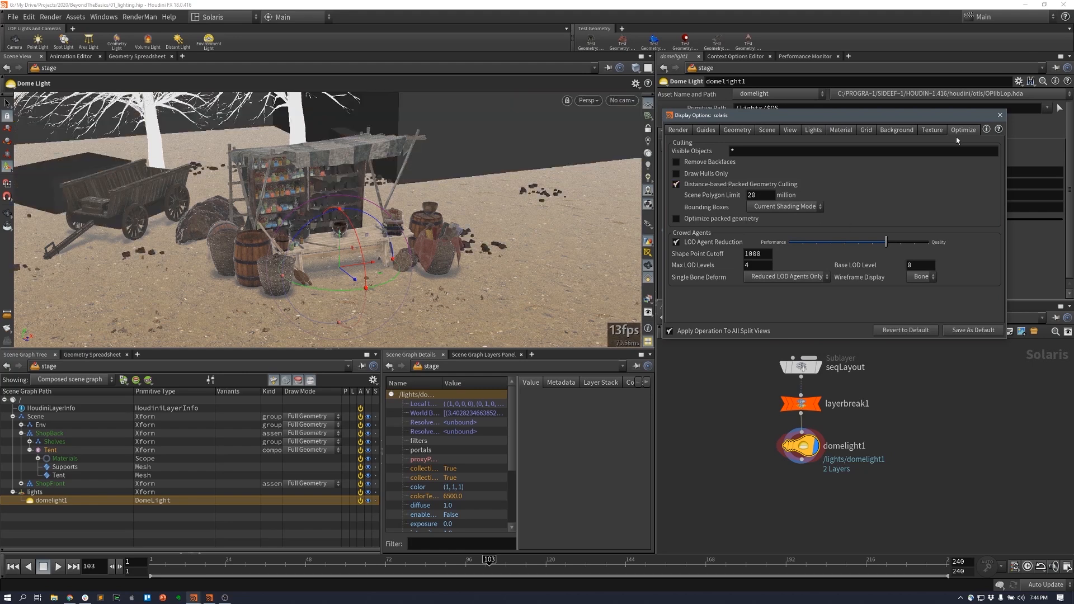
left_click(1000, 114)
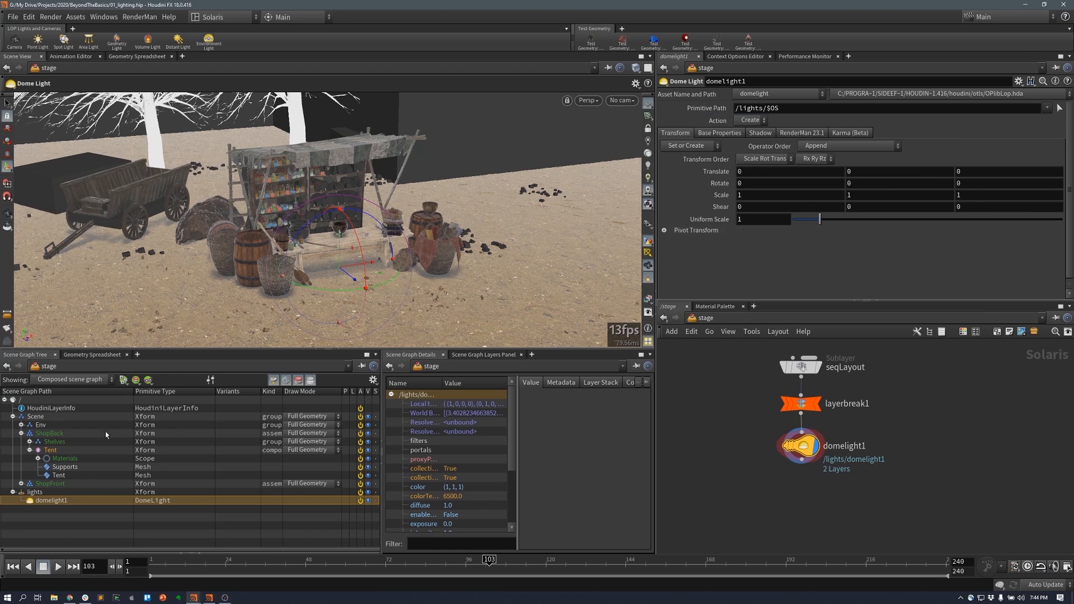
- Try the Bounding Box draw mode on the ShopBack assembly and return it to Full Geometry
left_click(313, 433)
left_click(317, 467)
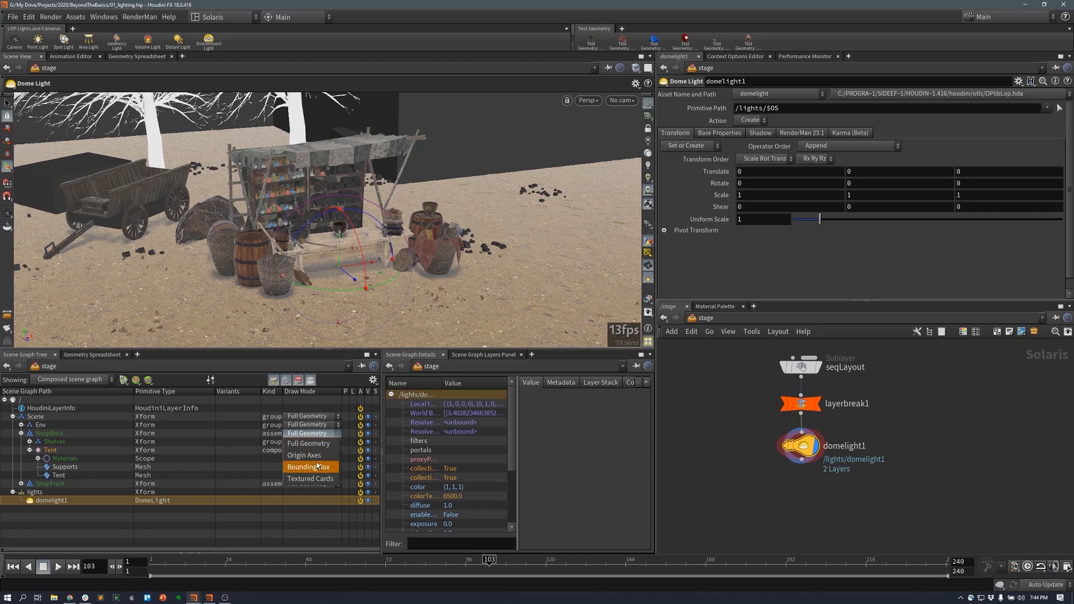
left_click(322, 436)
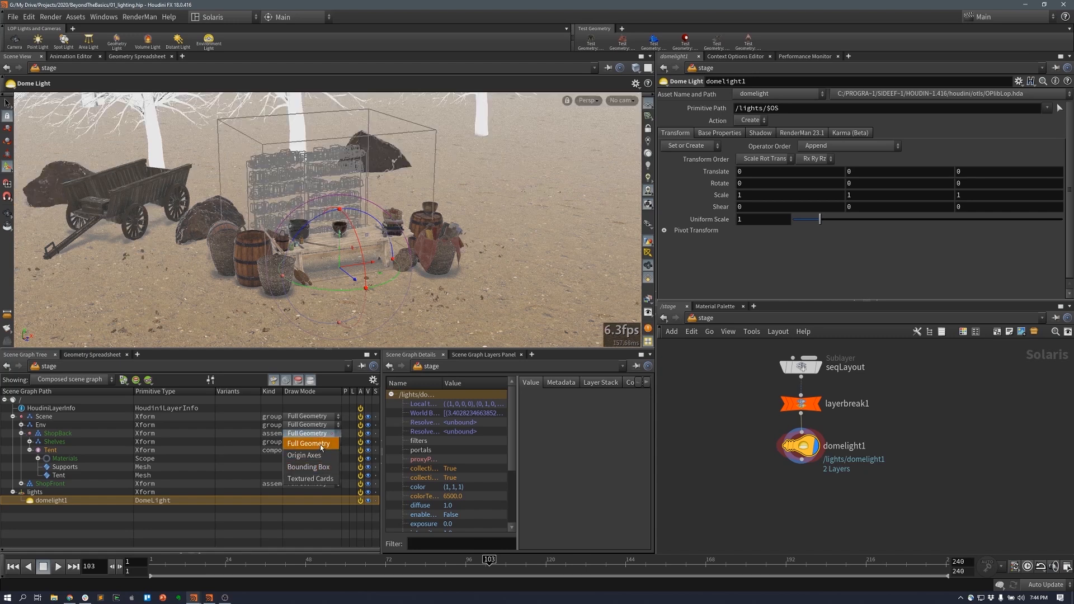
left_click(321, 442)
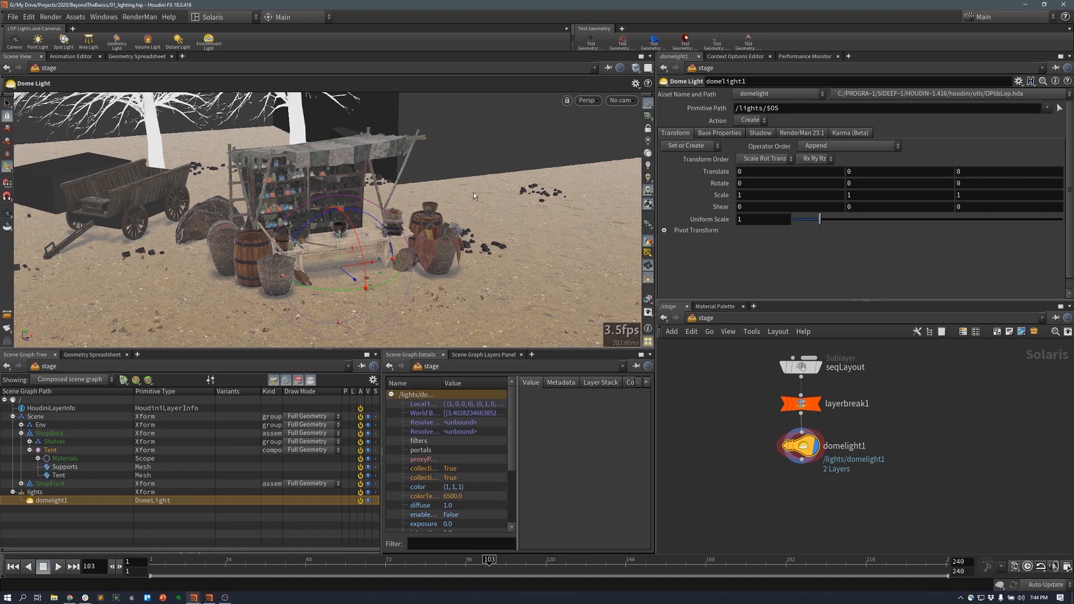
- Set the dome light's base colour to a dark blue with RGB 0.1505, 0.32525, 0.5
left_click(760, 134)
left_click(732, 134)
left_click(780, 159)
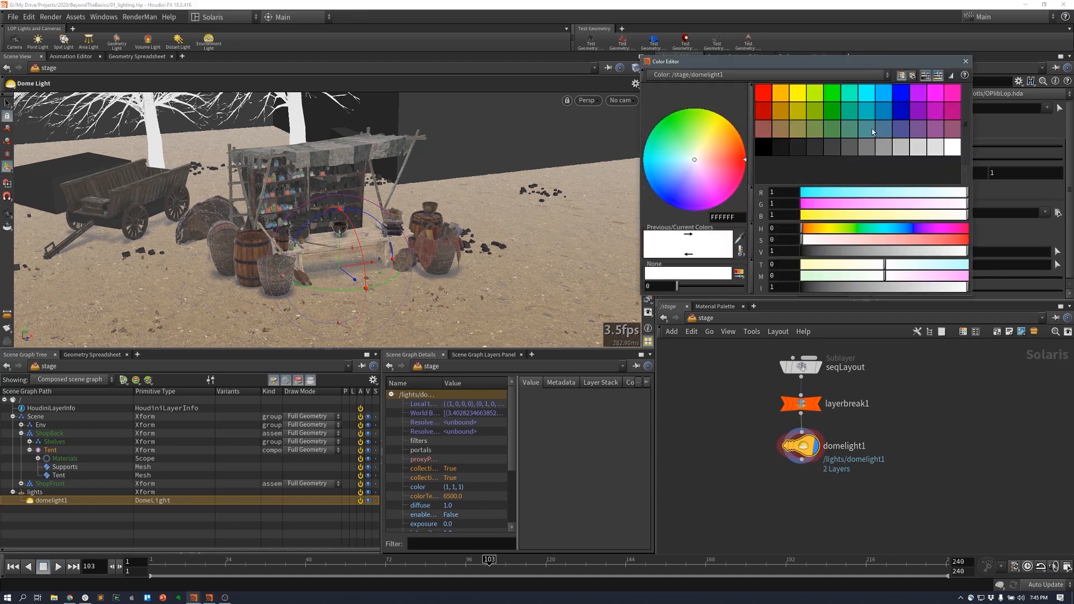
left_click(884, 111)
left_click_drag(904, 240, 915, 242)
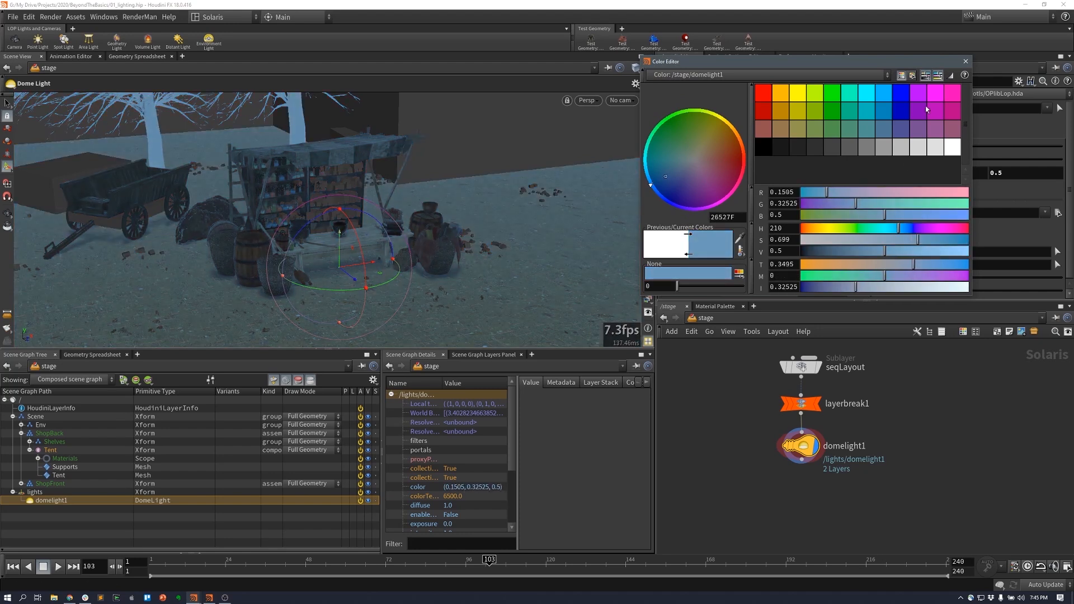
left_click(965, 61)
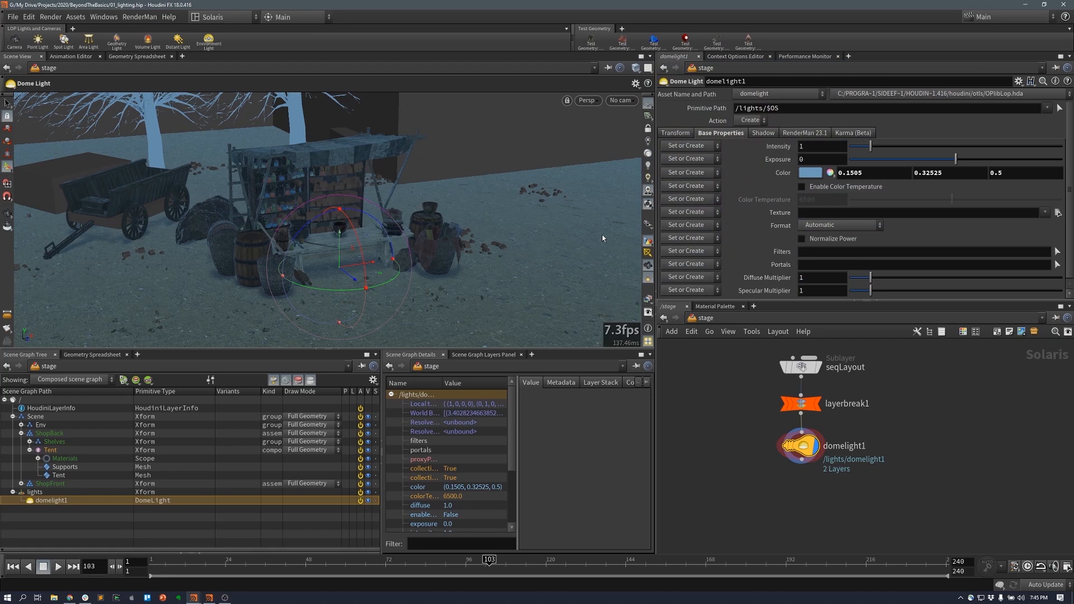
- Add a distant light below the dome light and rename it as Sun
left_click(178, 40)
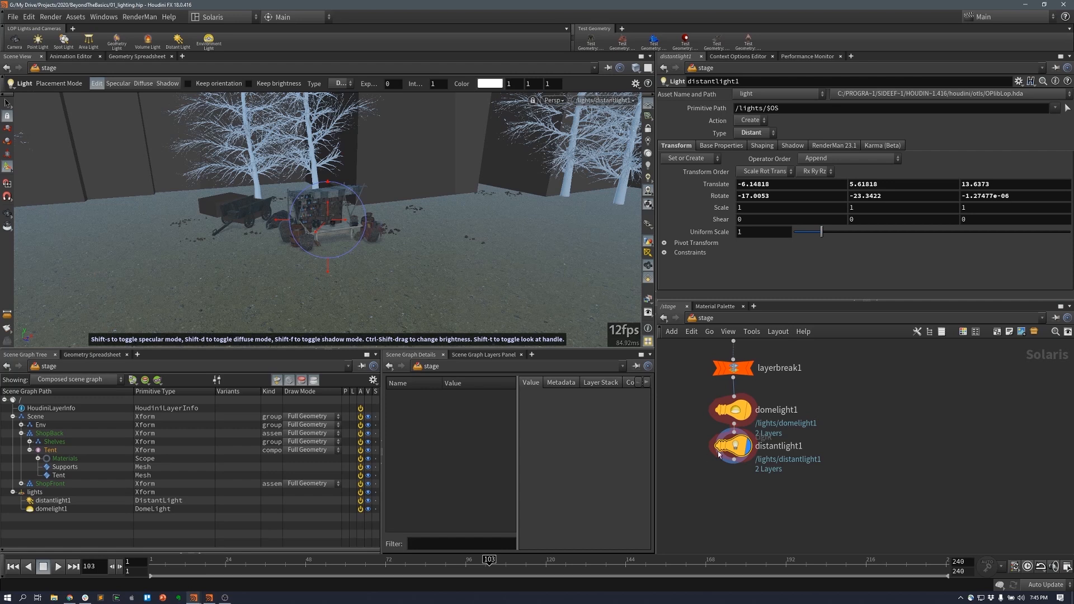
left_click_drag(734, 452, 735, 460)
double_click(787, 455)
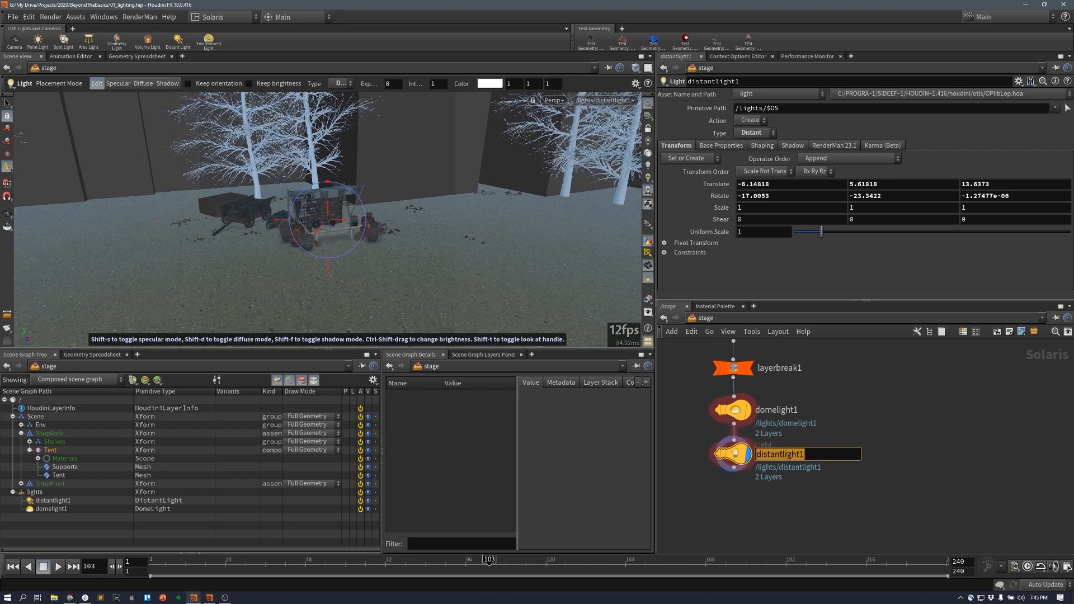
type("Sun")
key("Return")
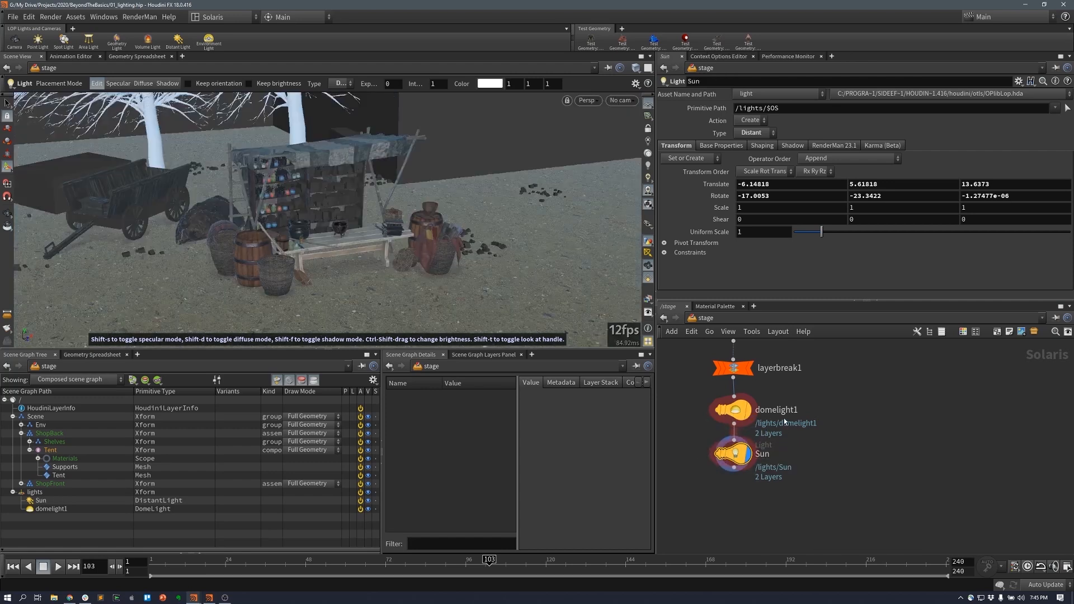
- Rename the dome light node as EnvLight
double_click(777, 410)
type("EnvL")
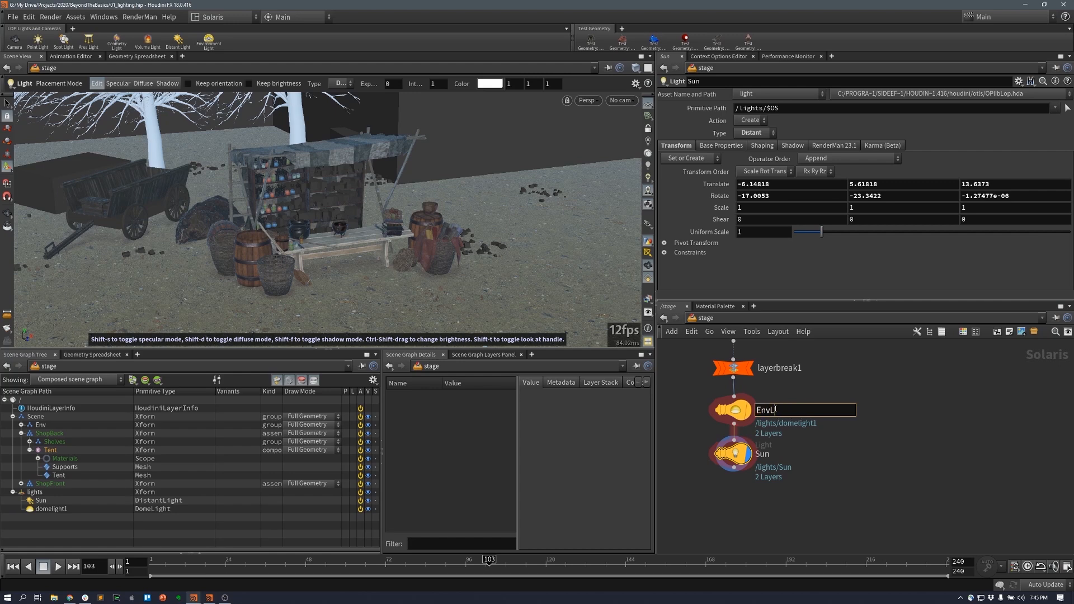
type("ight")
key("Return")
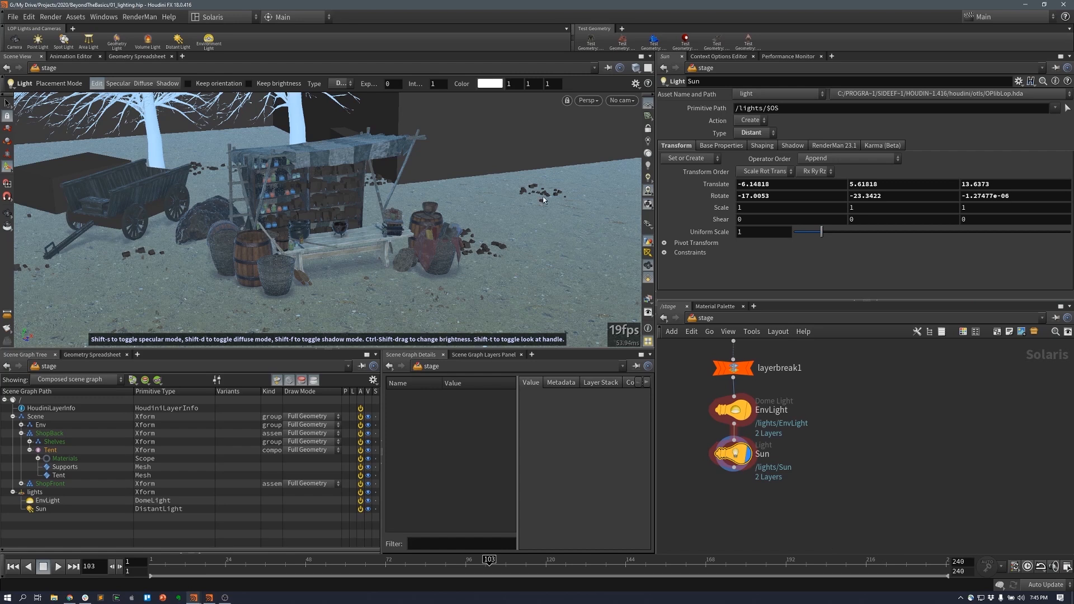
- Look through the Sun light in the viewport
left_click(621, 100)
mouse_move(649, 127)
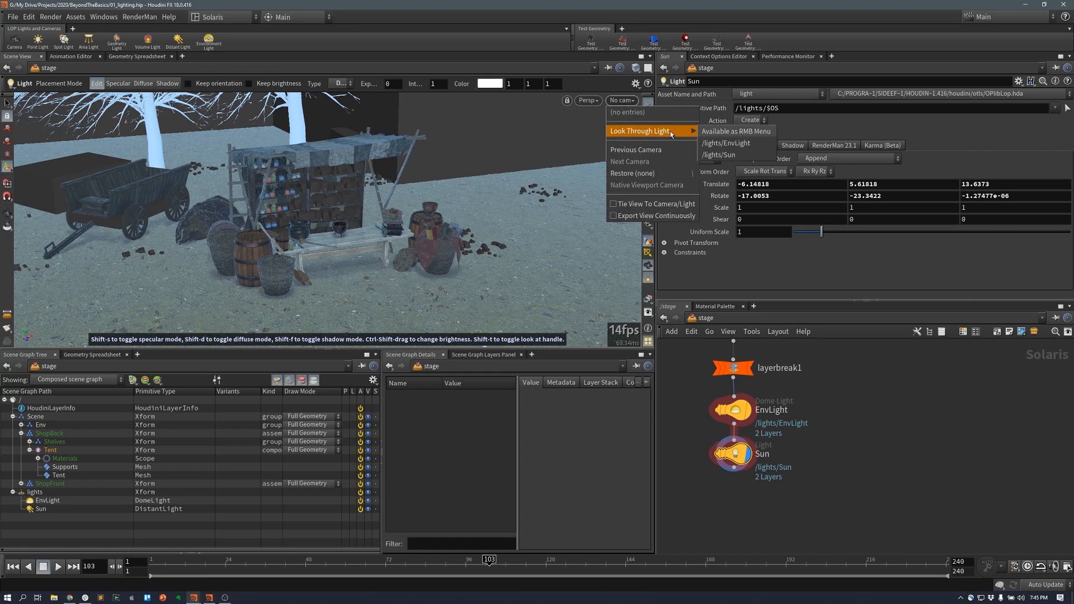
left_click(725, 159)
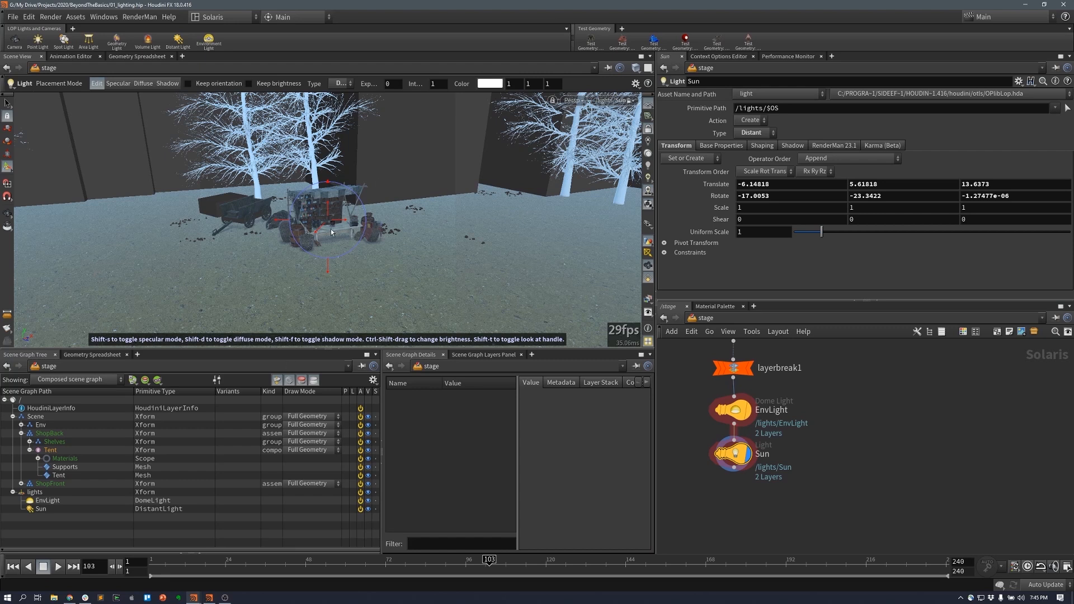
- Aim the Sun light steeply down at the Tent primitive, with rotation about -52.9, 58.2, 0
left_click(51, 449)
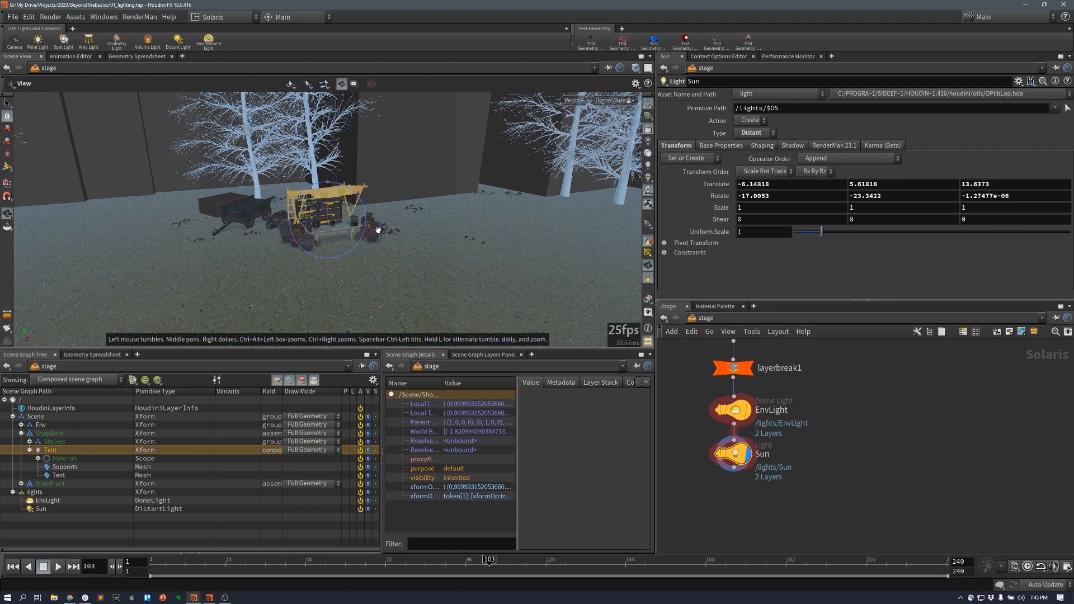
key("f")
left_click_drag(381, 239, 413, 276)
key("Return")
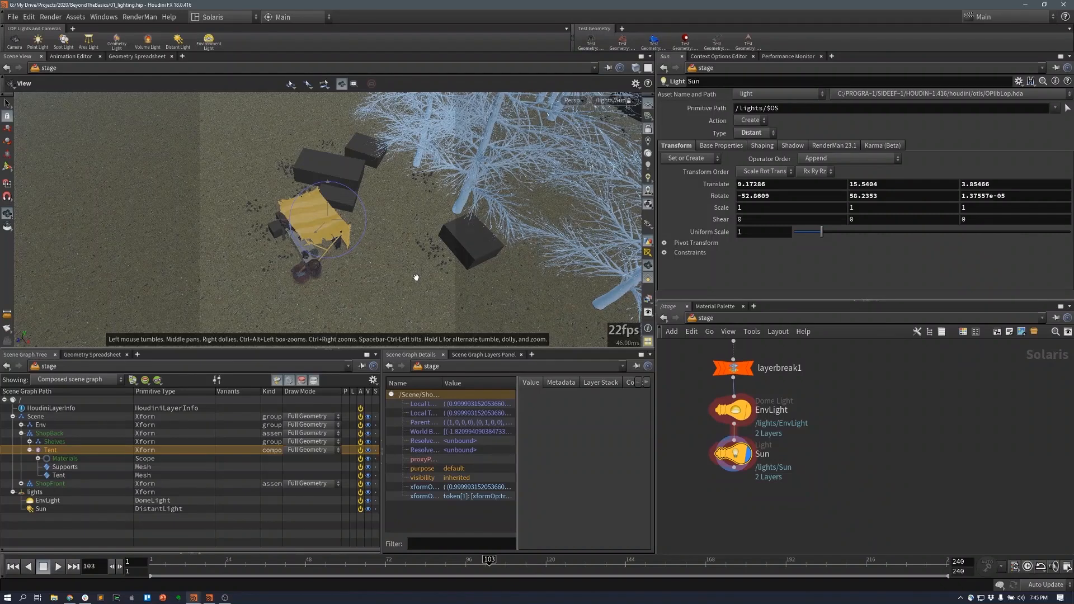
- Release the viewport from the Sun light and frame the market stall from the front near ground level
left_click(616, 100)
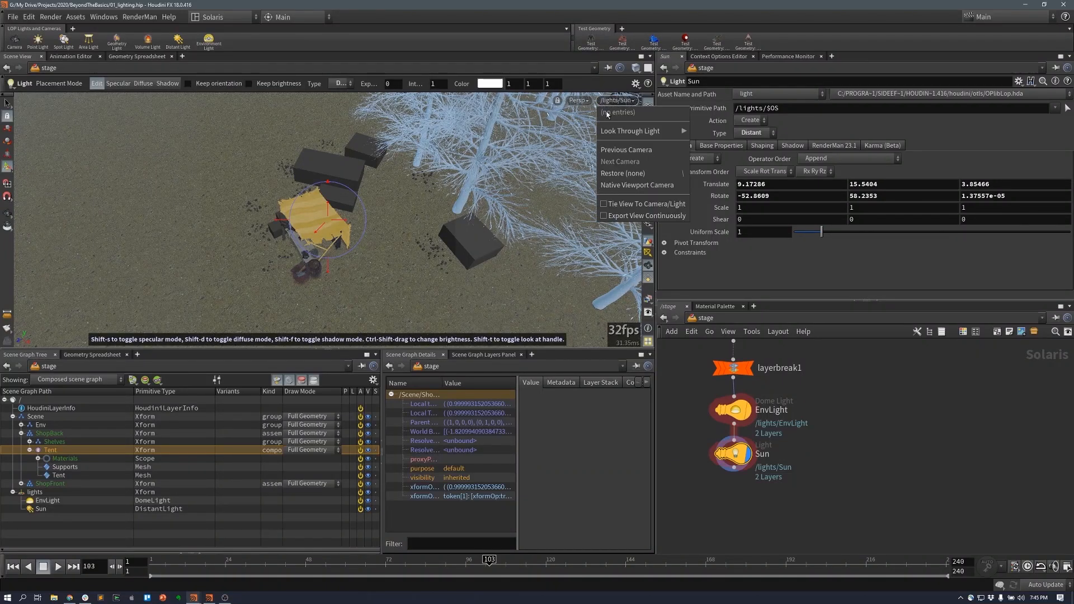
left_click(604, 61)
left_click_drag(331, 276, 468, 197, "alt")
right_click_drag(468, 197, 429, 244, "alt")
left_click_drag(429, 244, 430, 252, "alt")
middle_click_drag(450, 258, 445, 239, "alt")
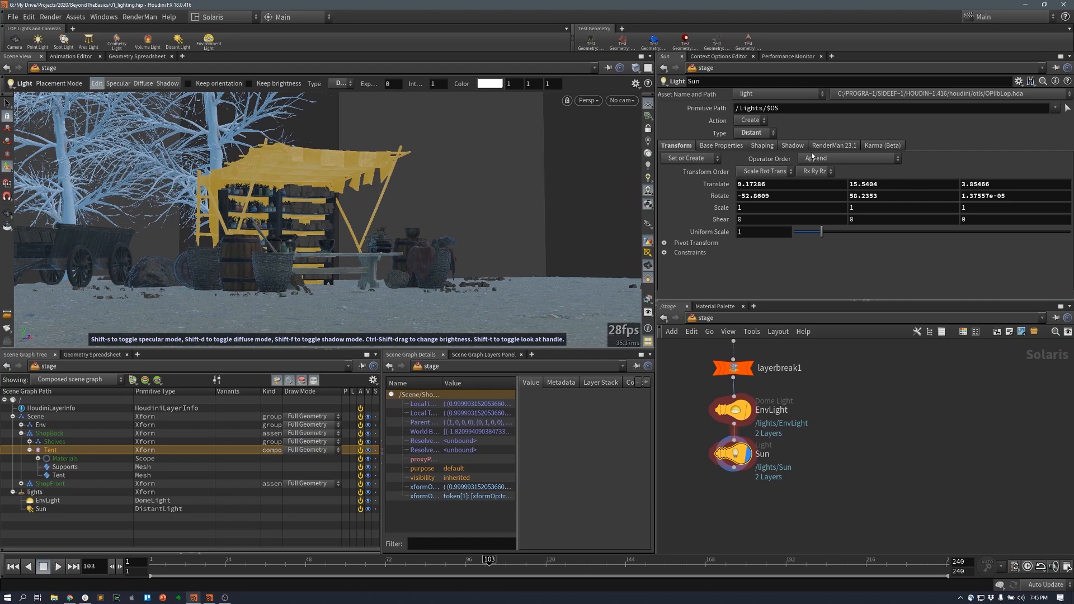
- Set the Sun light's colour to a soft orange with hue 30 and saturation 0.703, and its exposure to 3.66
left_click(720, 146)
left_click(812, 206)
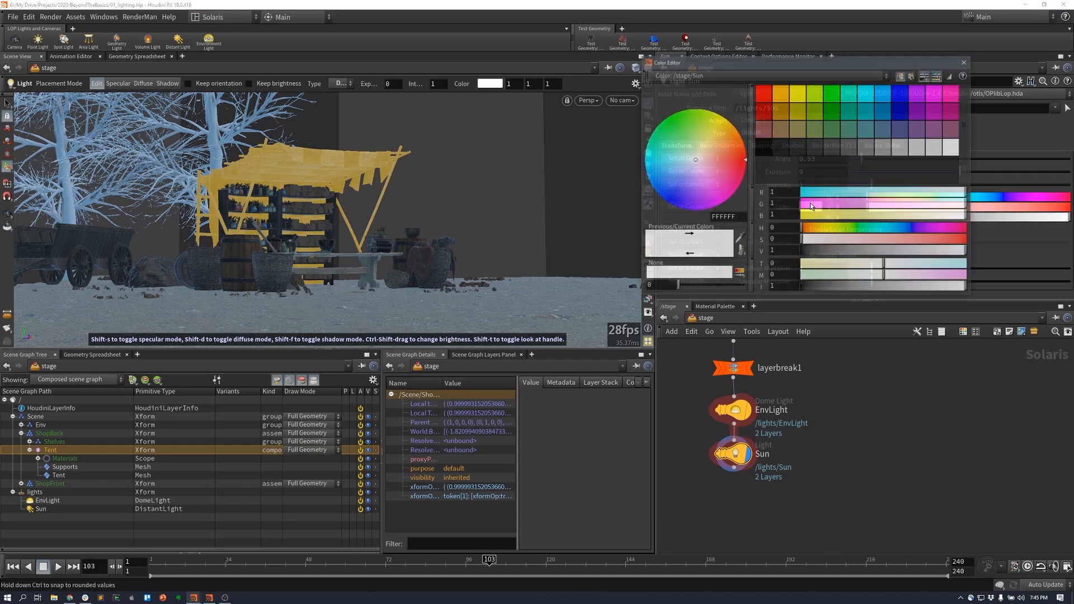
left_click(783, 93)
left_click(966, 62)
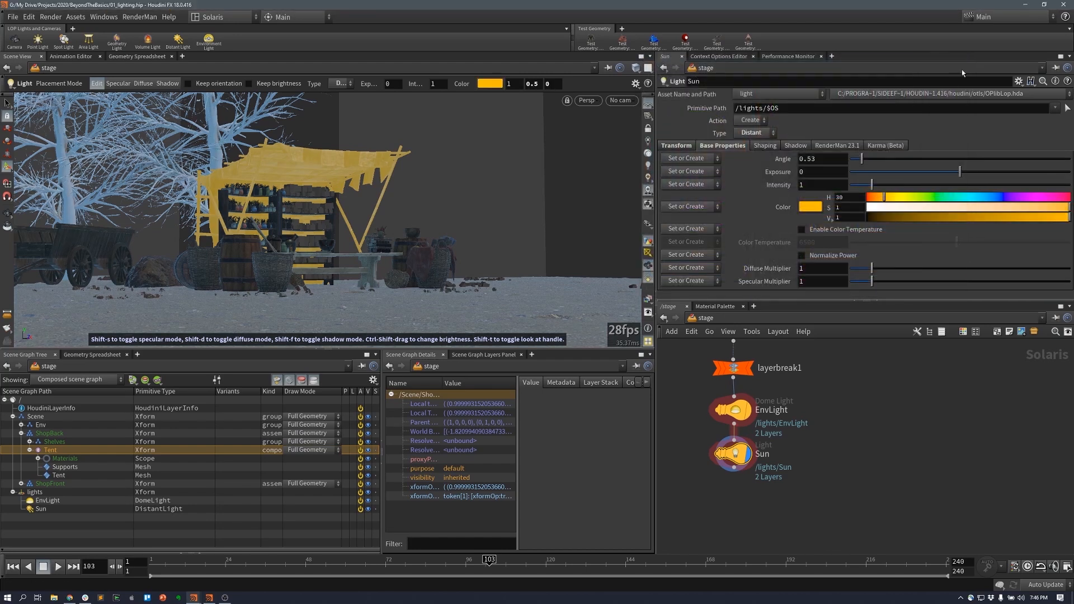
left_click(117, 450, "ctrl")
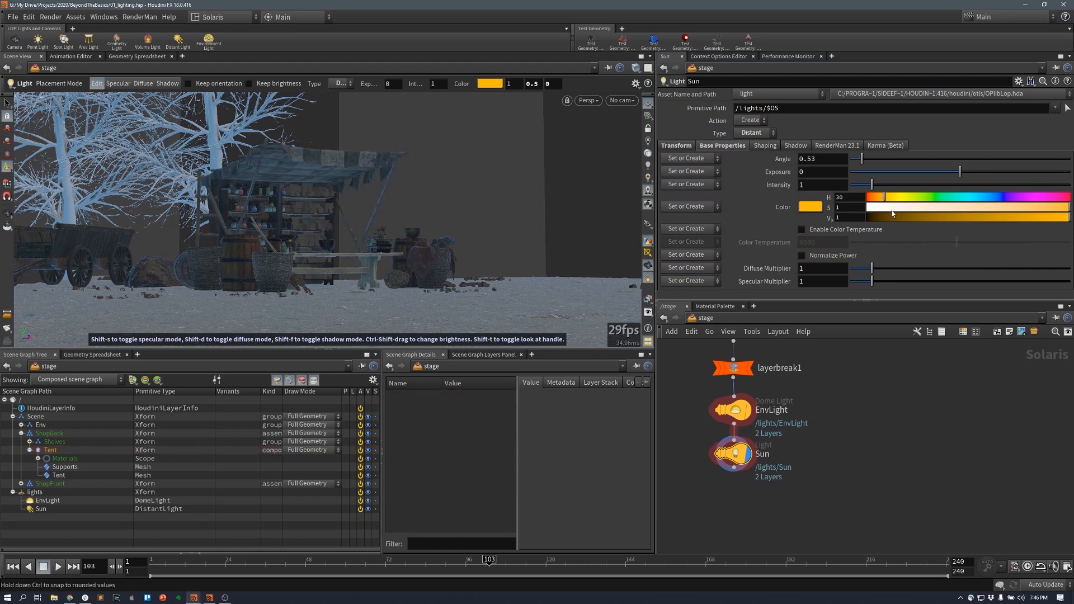
left_click_drag(1022, 207, 1010, 207)
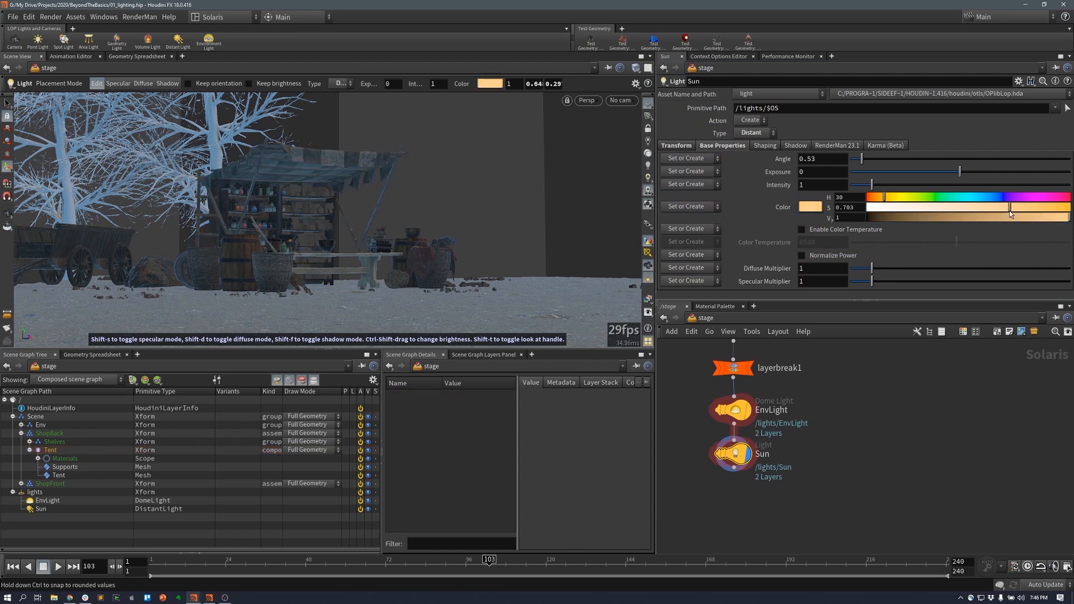
left_click_drag(962, 171, 1001, 171)
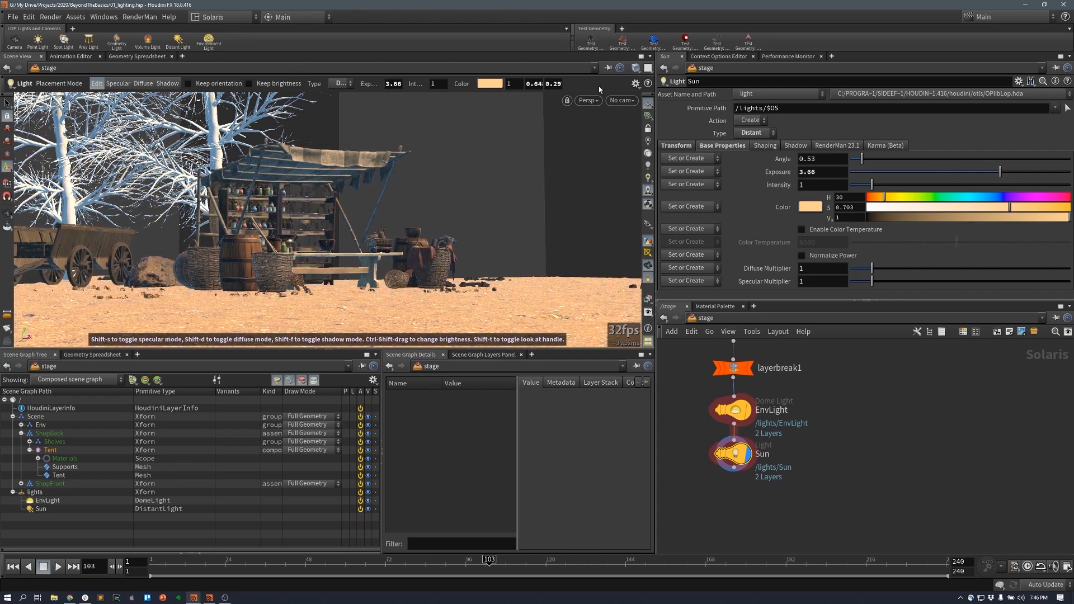
- Switch the viewport renderer to Karma and review its render display options
left_click(588, 100)
left_click(597, 153)
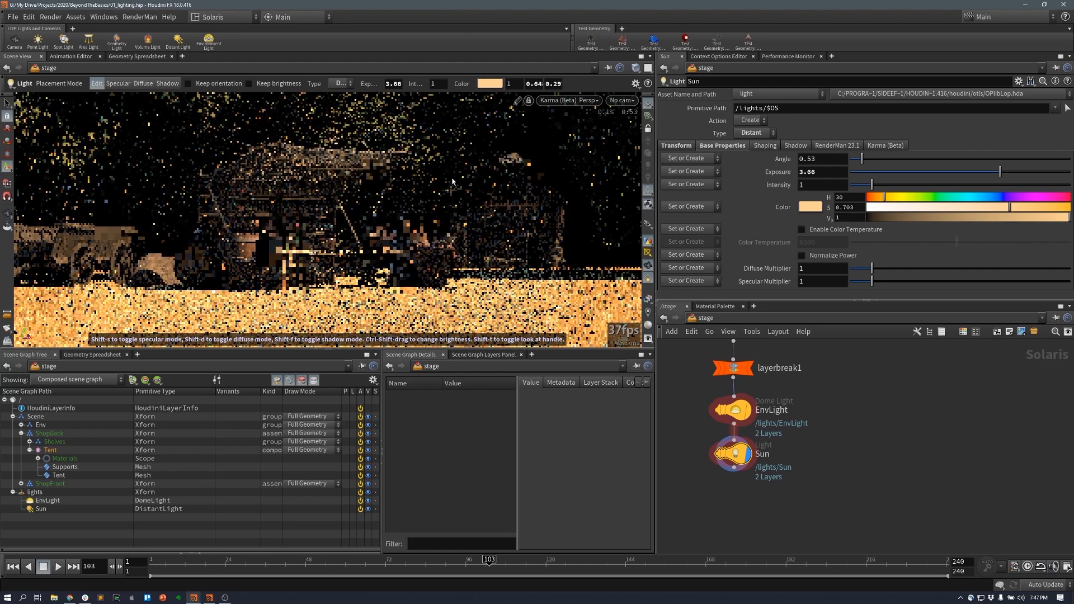
key("d")
left_click(678, 130)
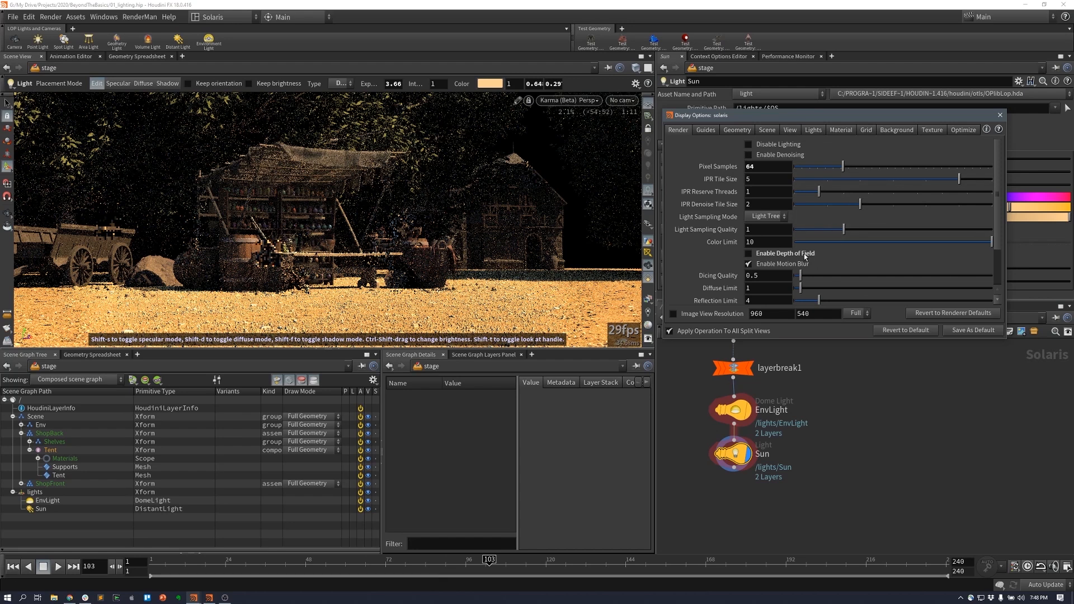
left_click(1000, 116)
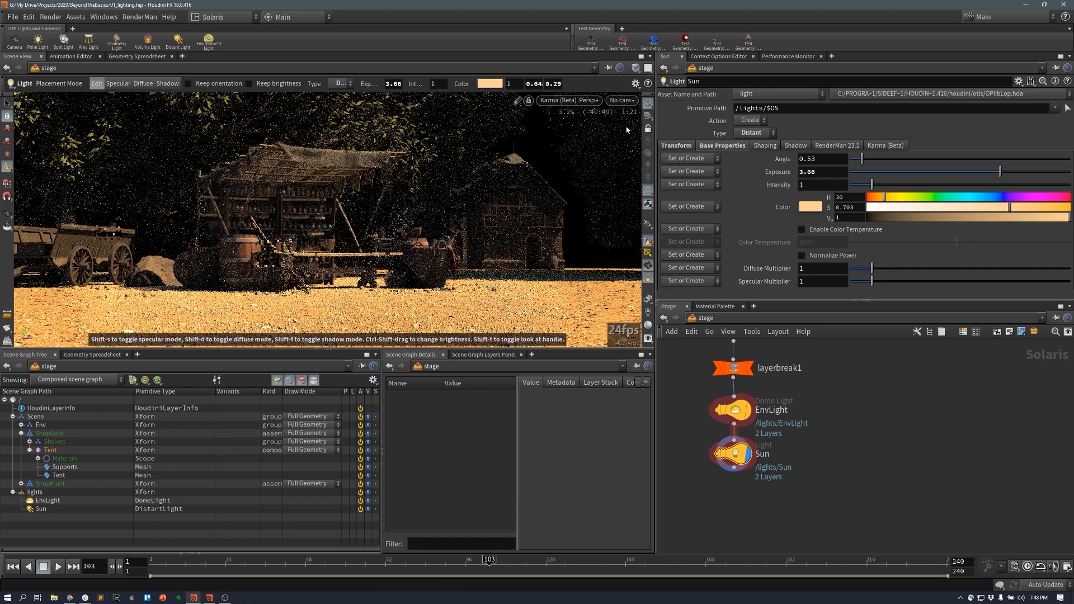
- Look through the Sun light again and adjust its angle onto the market stall
left_click(622, 100)
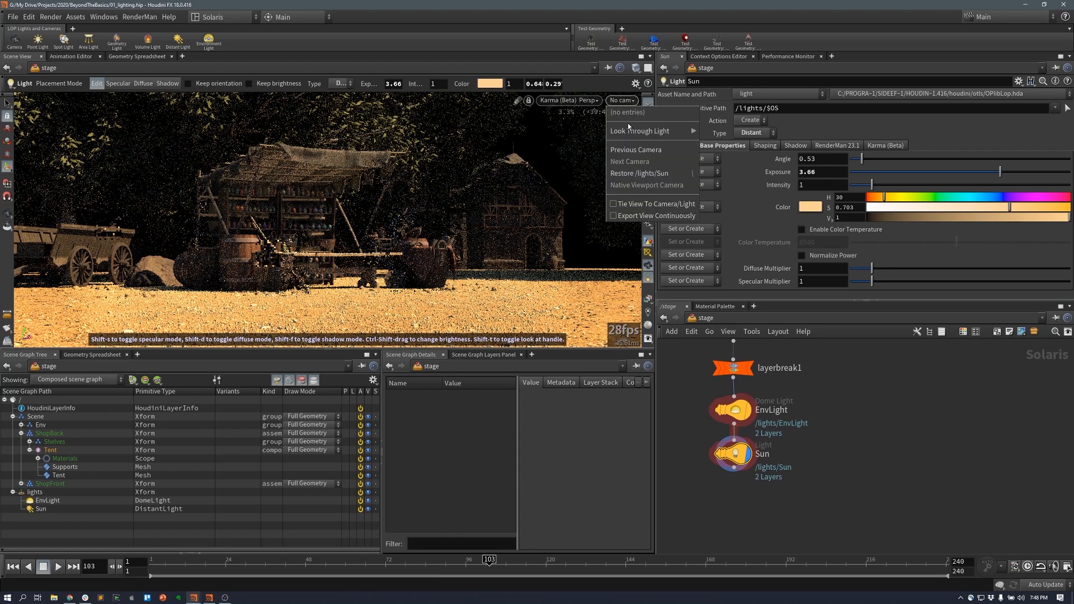
left_click(727, 138)
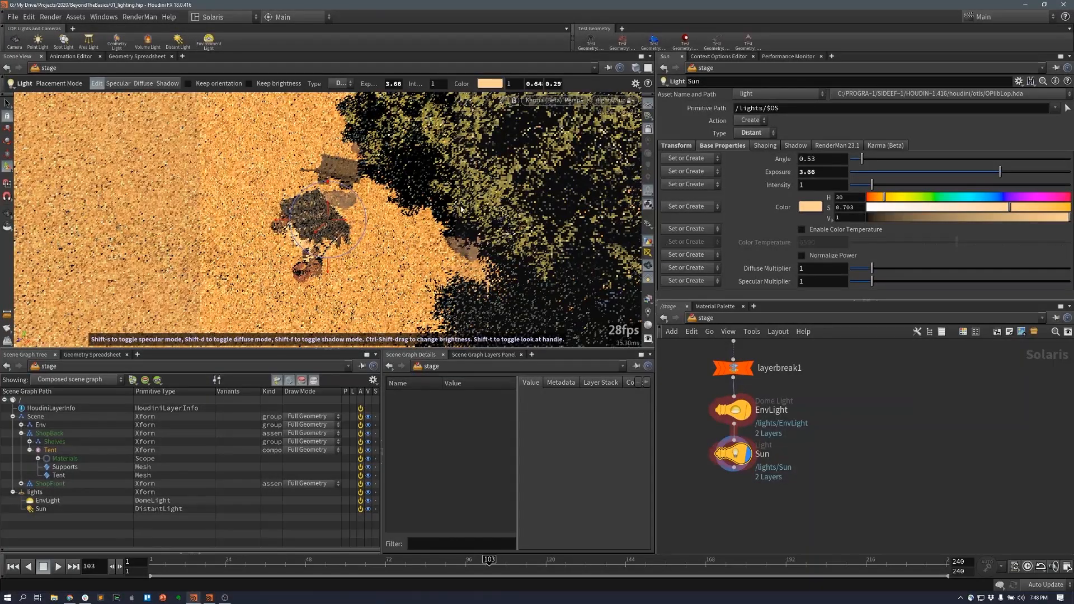
key("Escape")
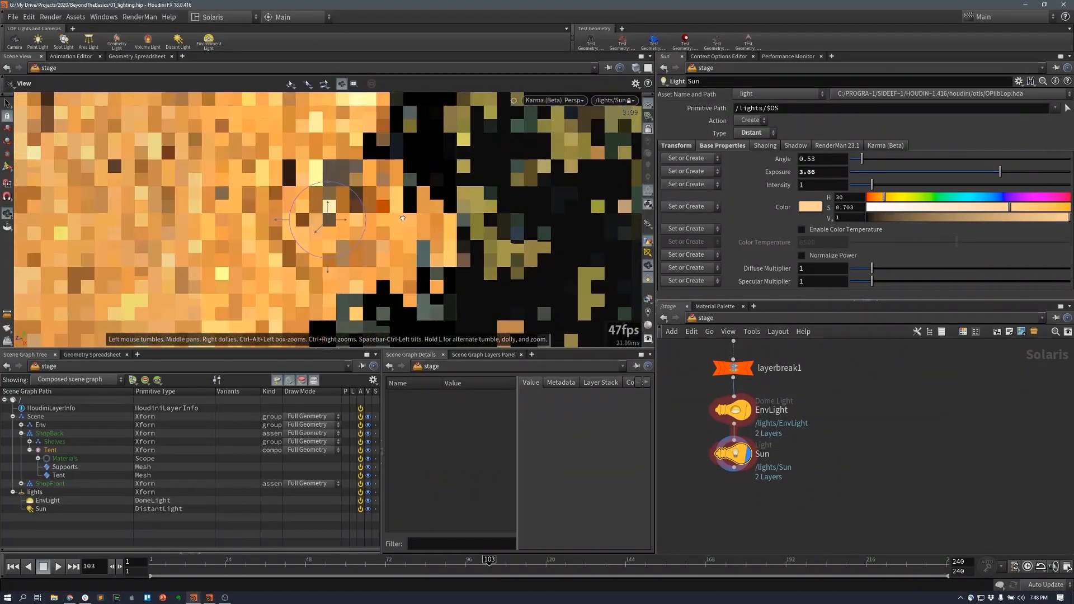
key("Return")
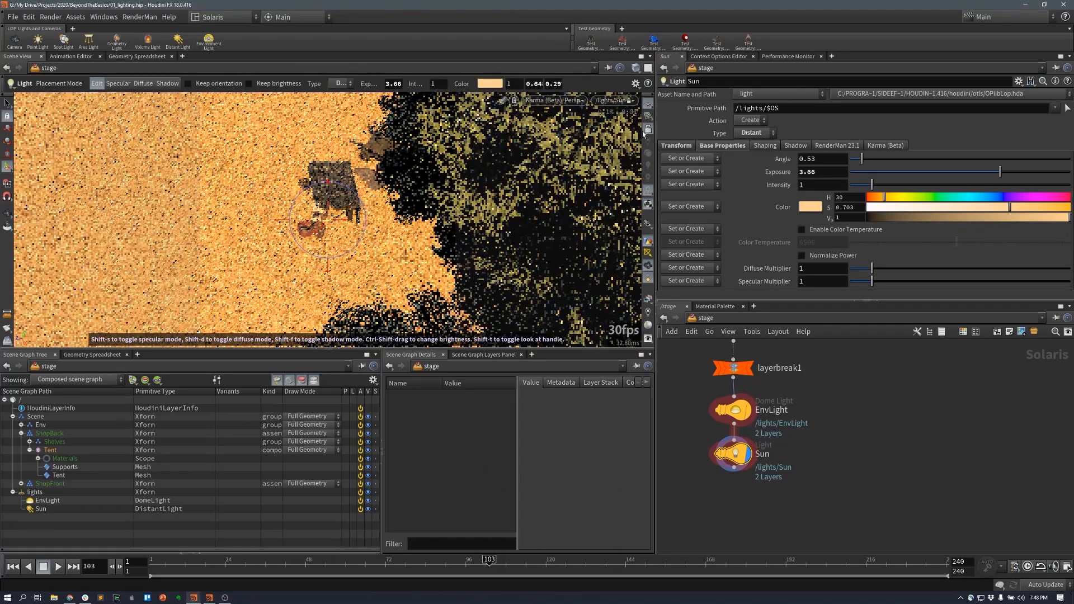
- Return to a free perspective view in Houdini GL and frame the whole market stall from the front
left_click(76, 451)
key("Escape")
key("f")
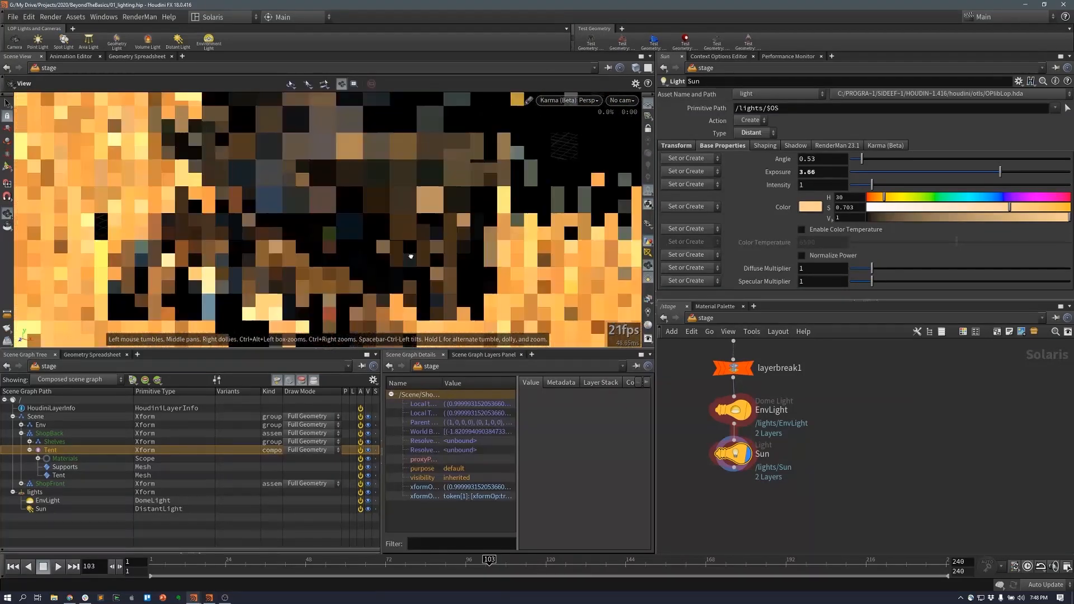
key("Return")
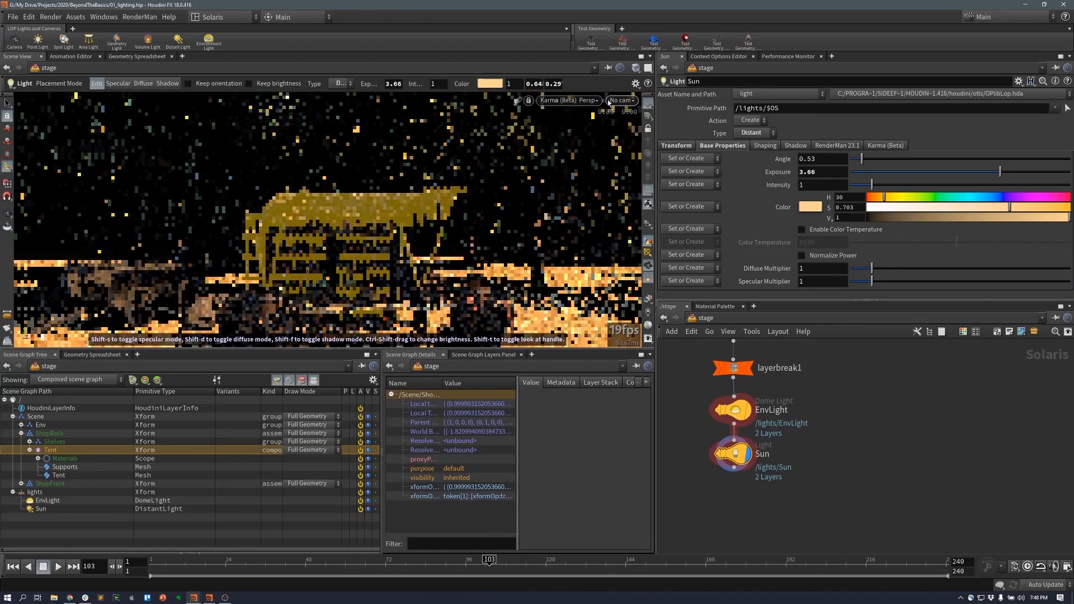
left_click(598, 101)
left_click(586, 117)
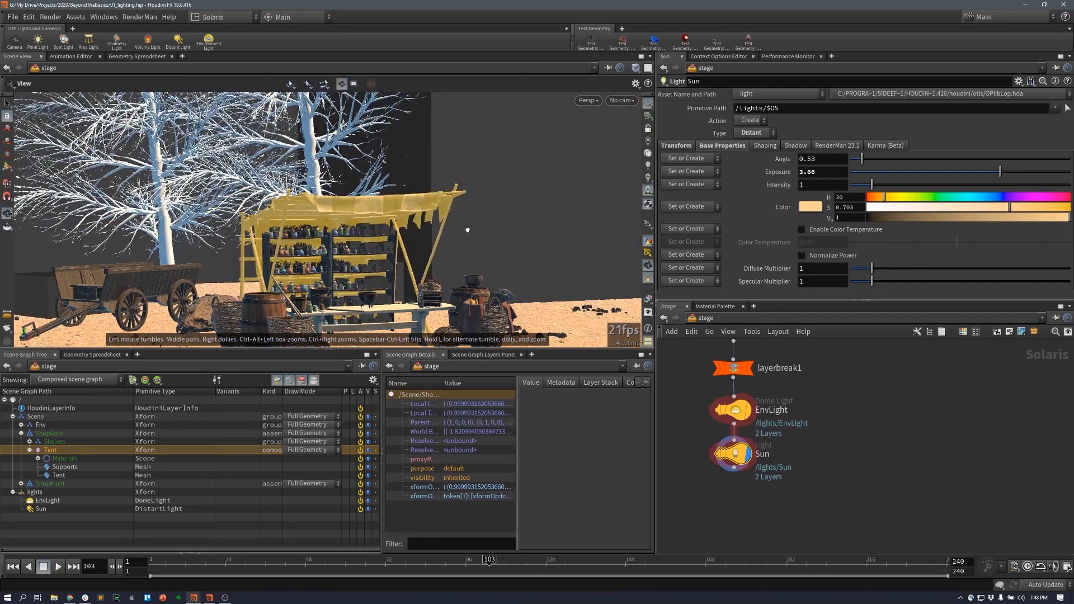
left_click_drag(467, 230, 503, 229)
right_click_drag(503, 229, 487, 227)
middle_click_drag(537, 224, 466, 234)
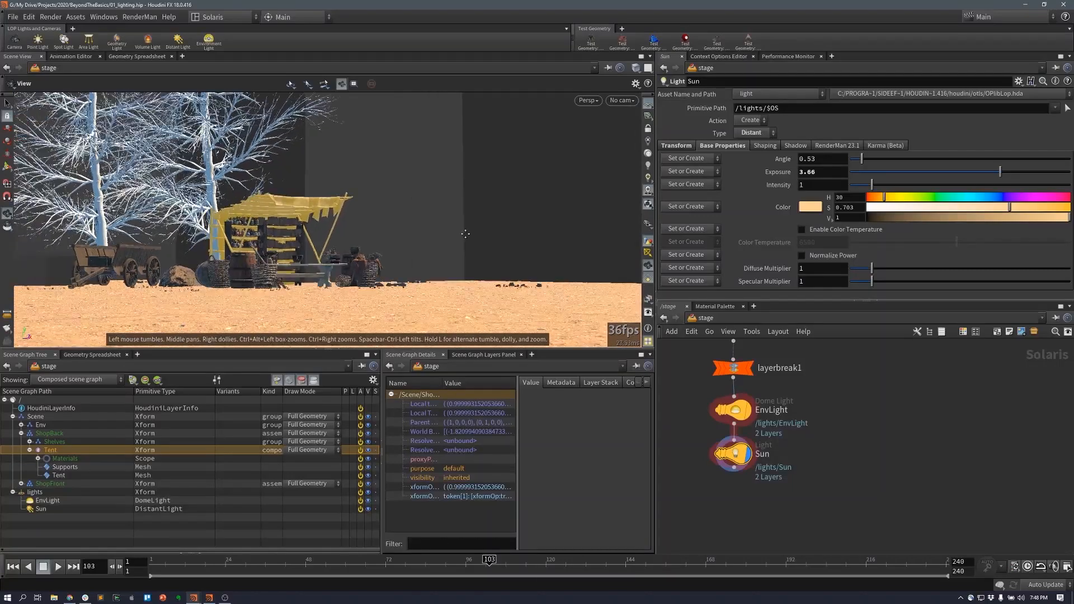
scroll(464, 230, "up", 4)
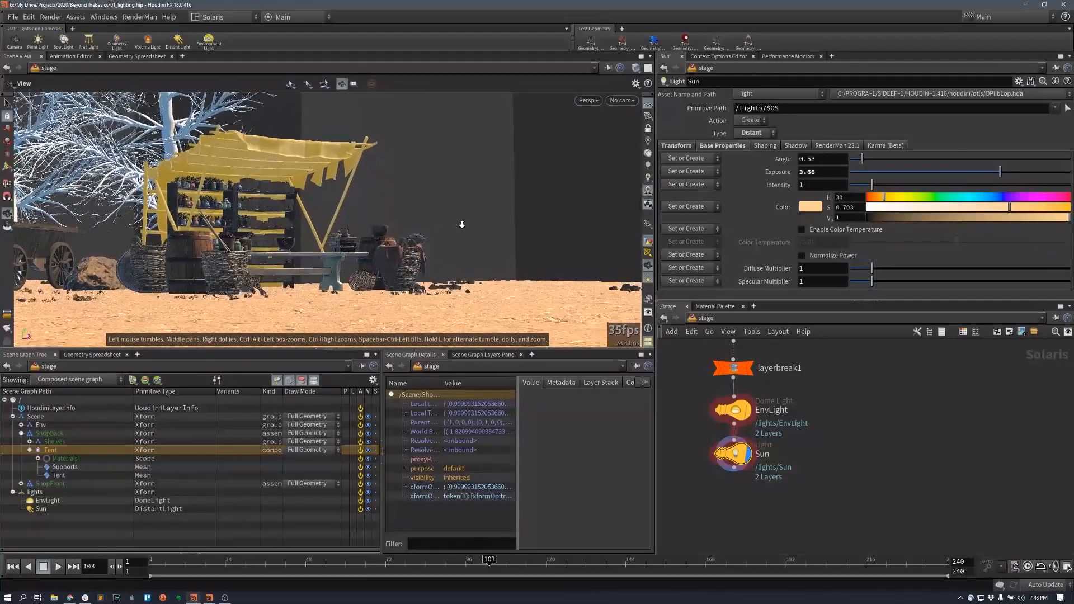
scroll(462, 224, "up", 3)
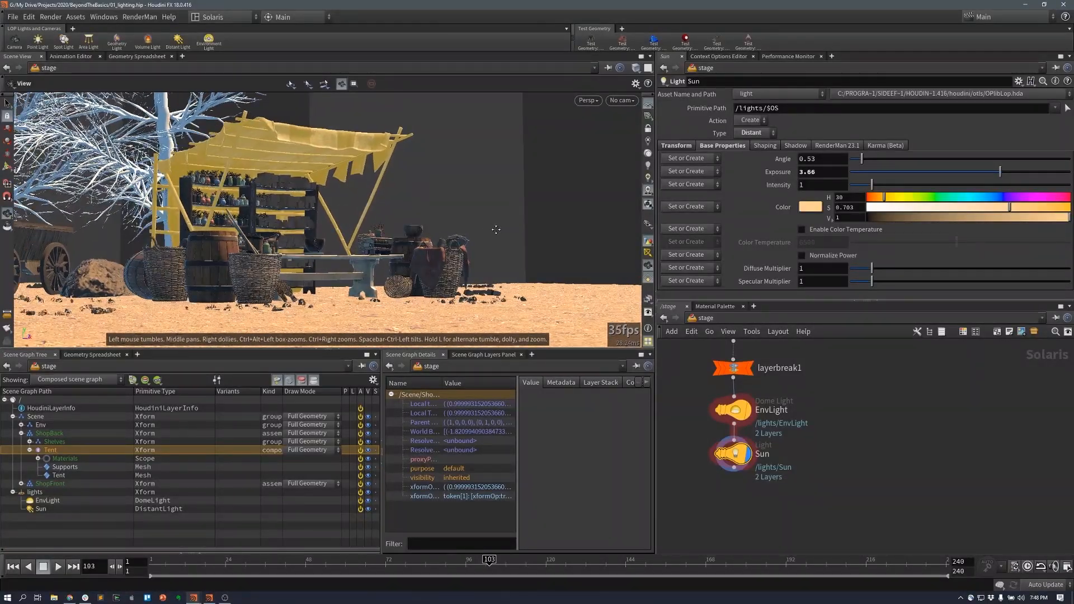
middle_click_drag(496, 229, 500, 230)
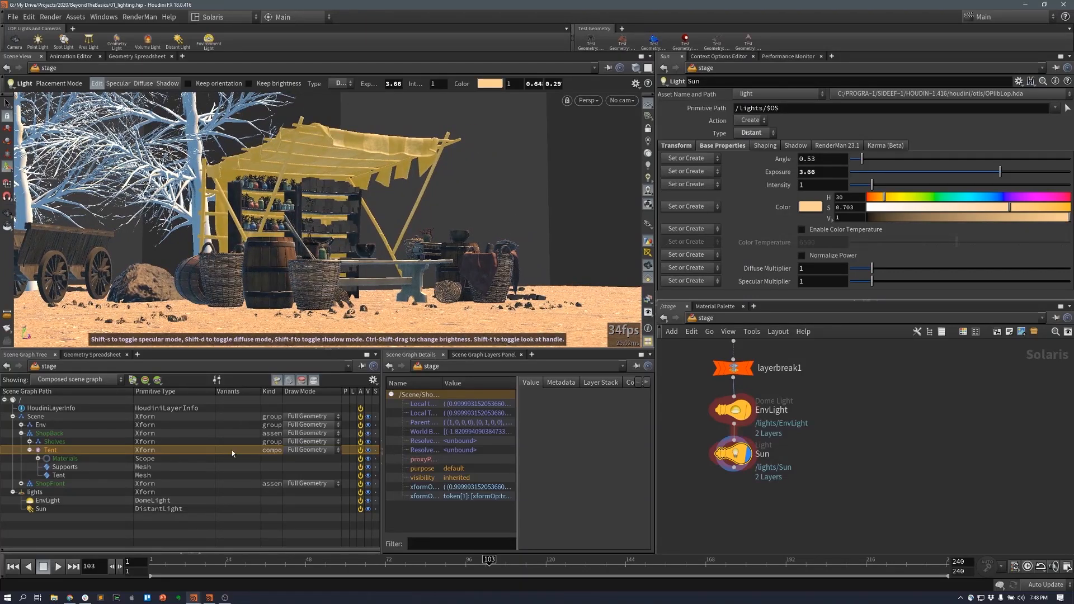
- Deselect the Tent primitive and render the viewport with Karma
left_click(114, 453, "ctrl")
left_click(647, 116)
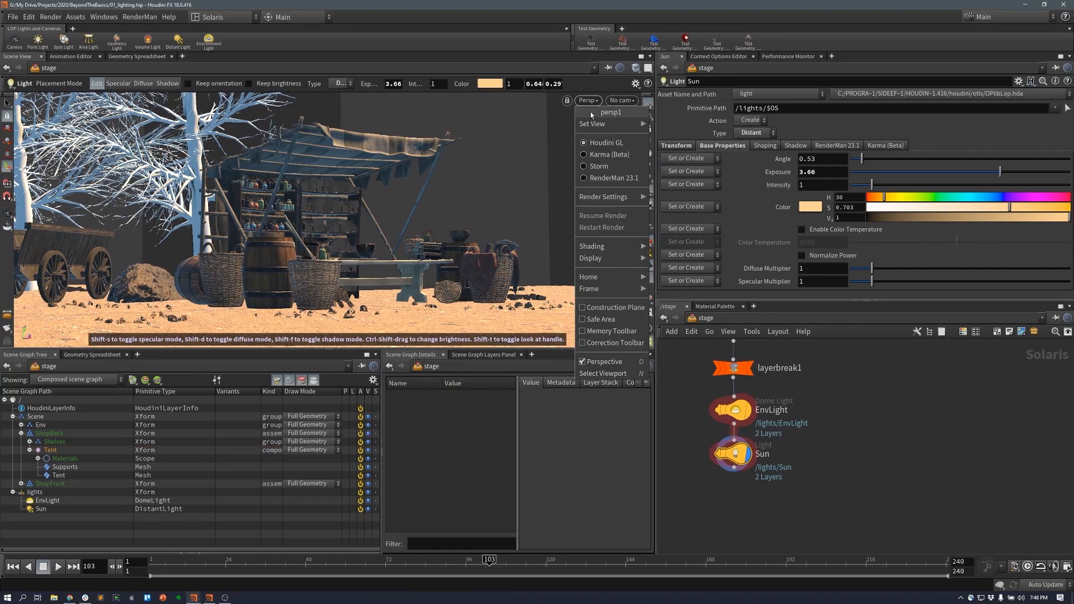
left_click(604, 144)
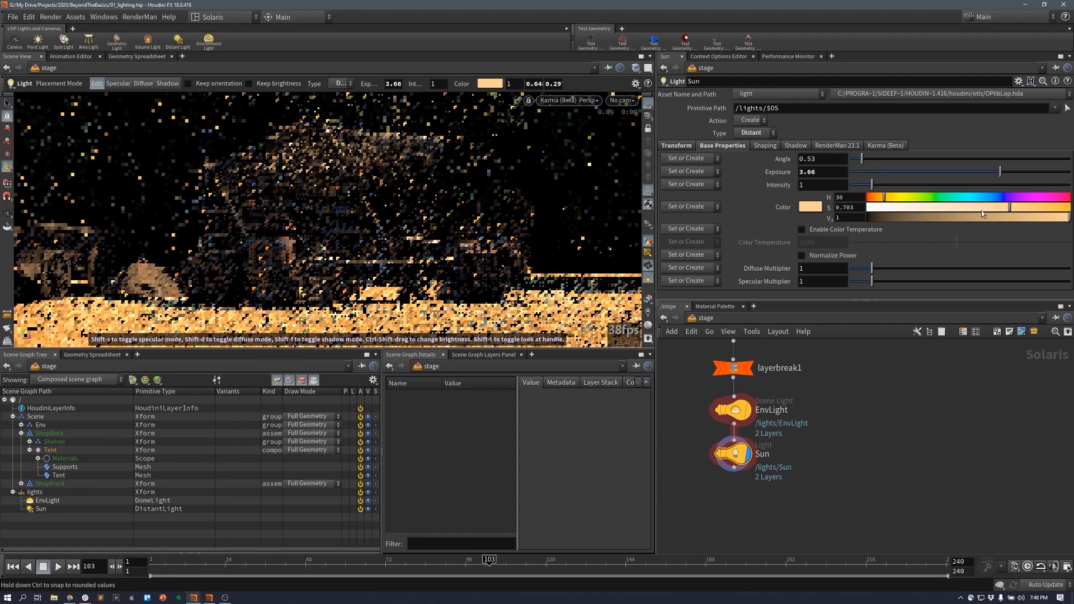
- Set the Sun light's colour saturation to 0.575 and enlarge the viewport area for the render
left_click(985, 208)
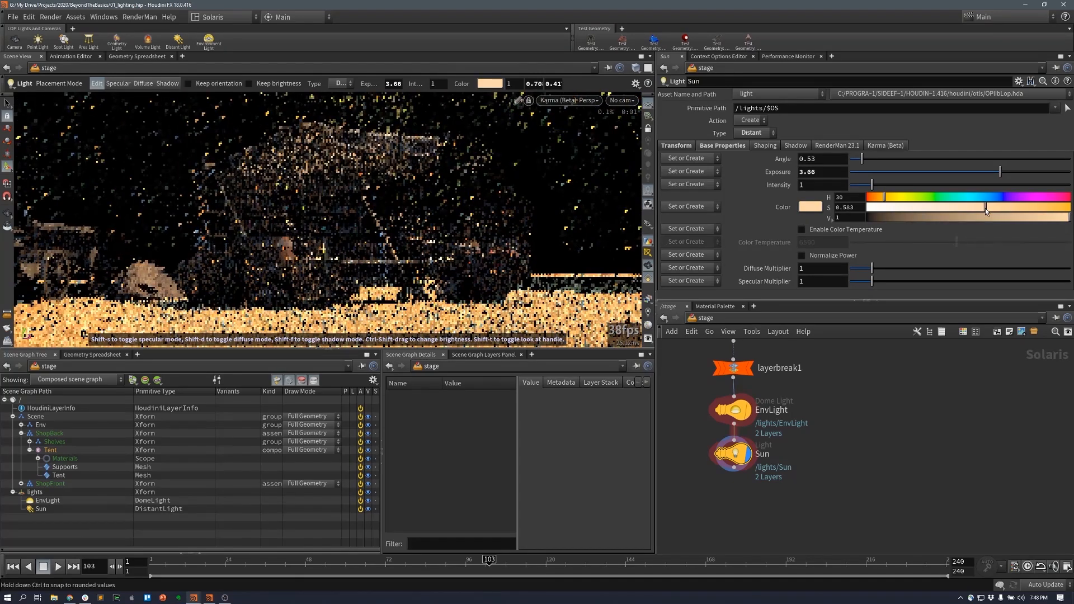
left_click_drag(985, 208, 983, 208)
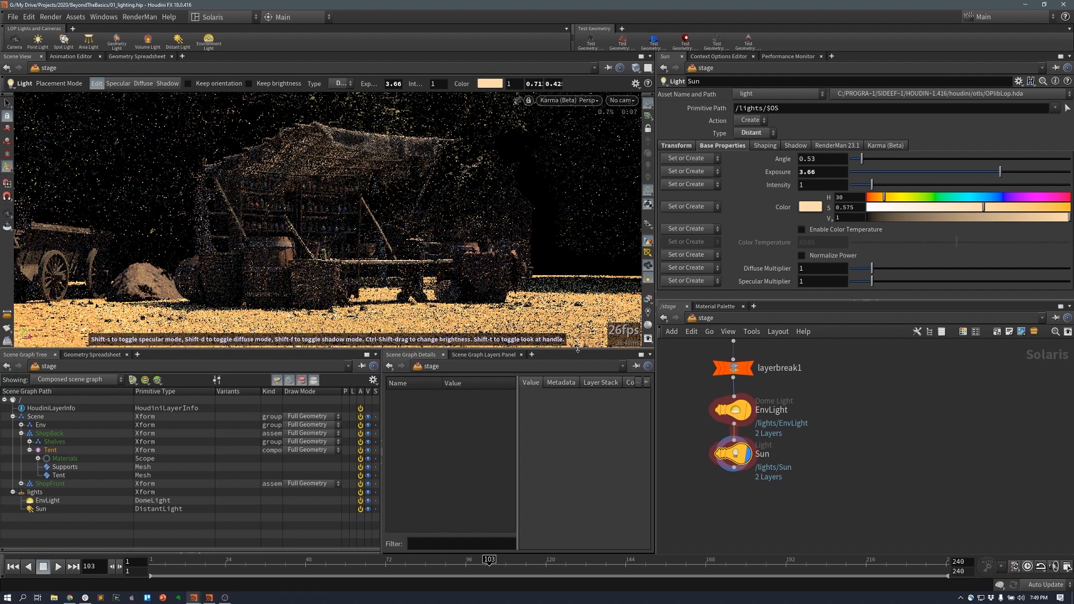
left_click_drag(579, 349, 581, 386)
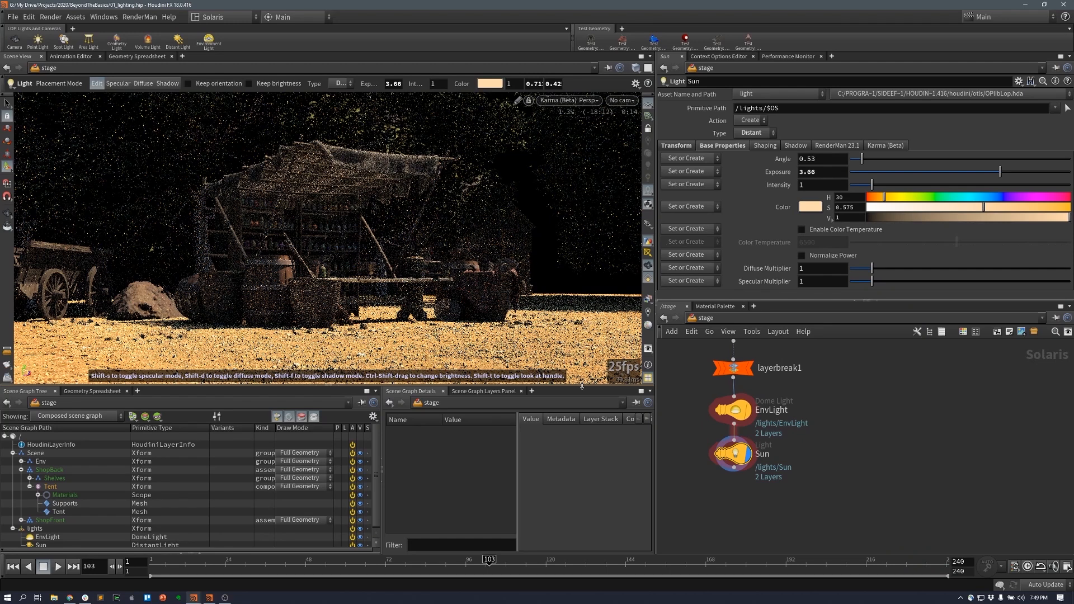
- Space out the EnvLight and Sun nodes below the layer break in the network
left_click_drag(860, 417, 927, 417)
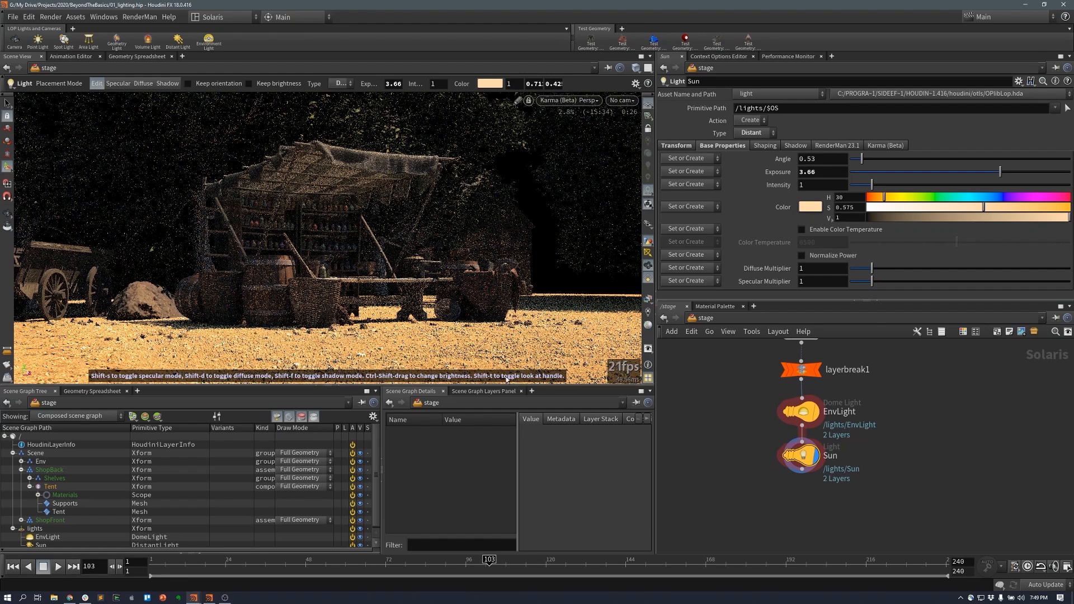
mouse_move(914, 403)
middle_mouse_down()
mouse_move(938, 391)
mouse_move(921, 422)
mouse_move(912, 414)
middle_mouse_up()
left_click_drag(814, 440, 815, 452)
left_click_drag(813, 394, 814, 400)
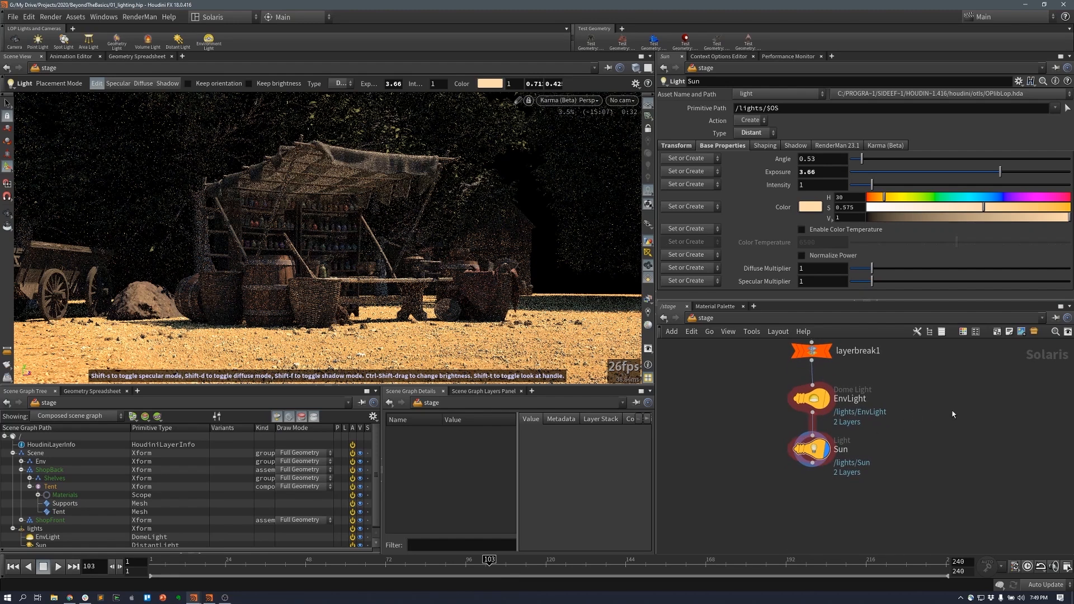
- Add a USD ROP node below the Sun light and connect it to the light's output
key("Tab")
type("usd")
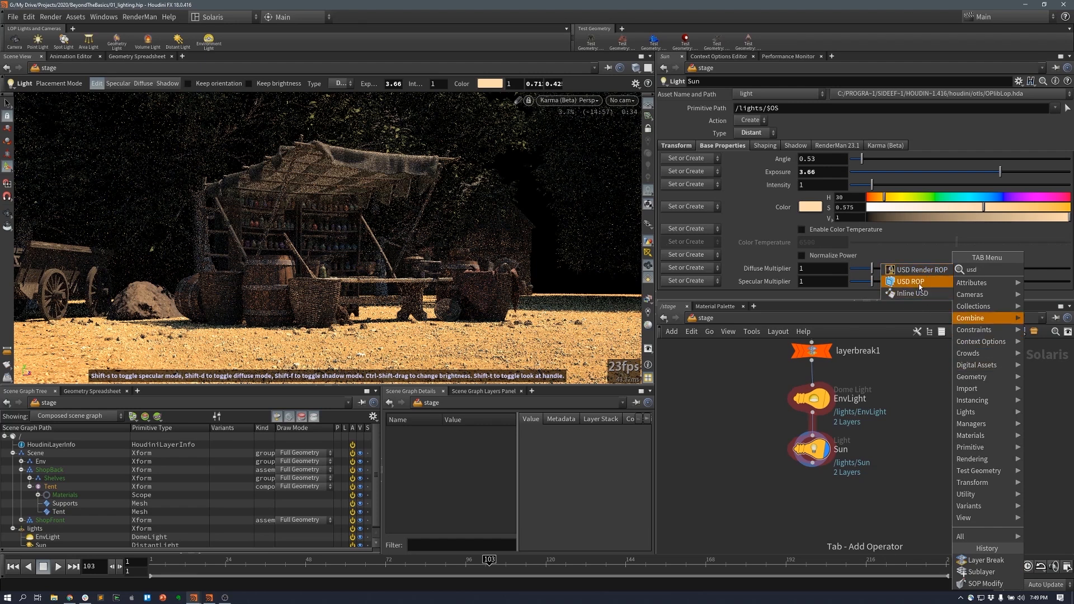
left_click(910, 281)
left_click(815, 497)
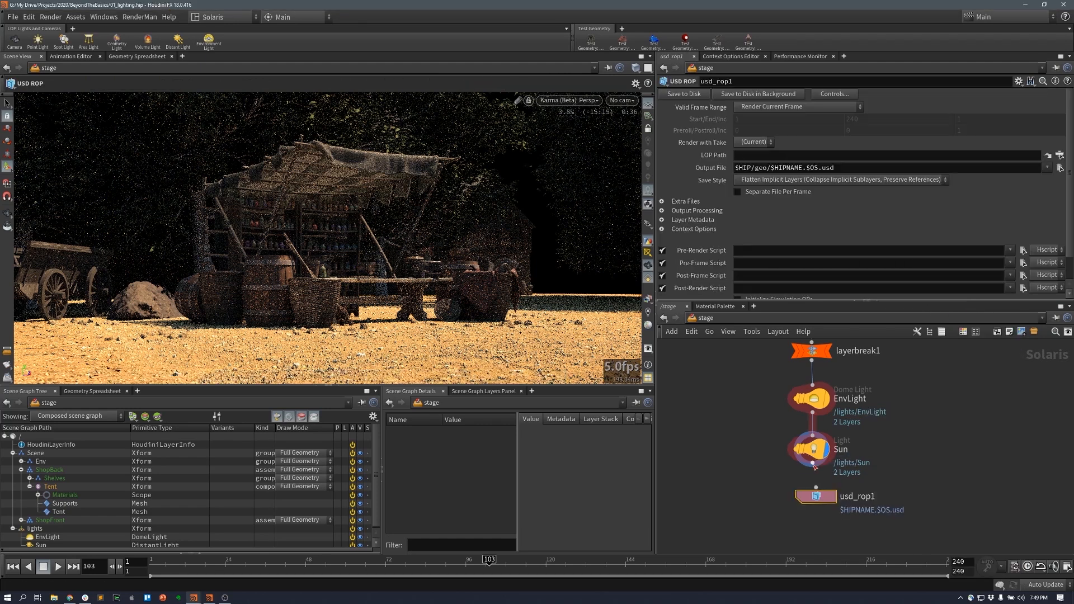
- Choose the existing seqLights.usd in $HIP/Library/Demo/Layers as the USD ROP's output file
left_click(1057, 170)
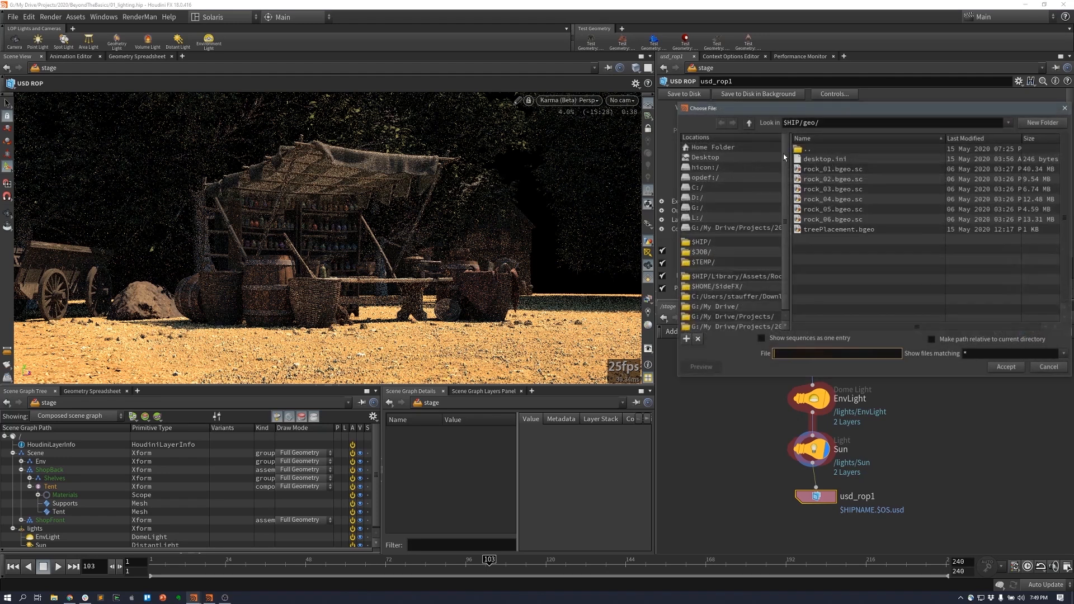
double_click(774, 163)
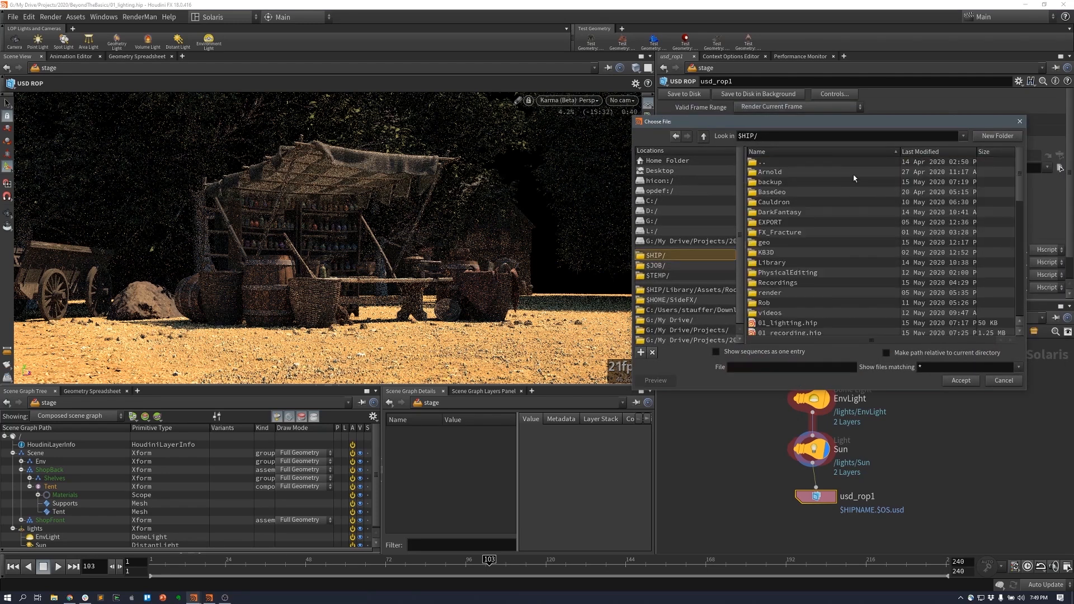
double_click(775, 262)
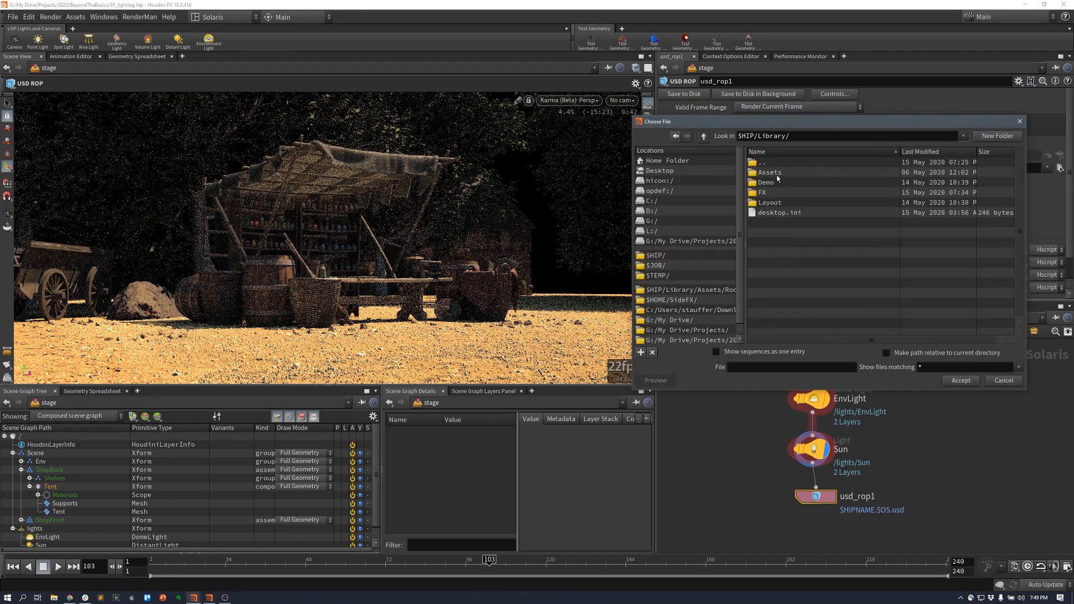
double_click(777, 183)
double_click(808, 193)
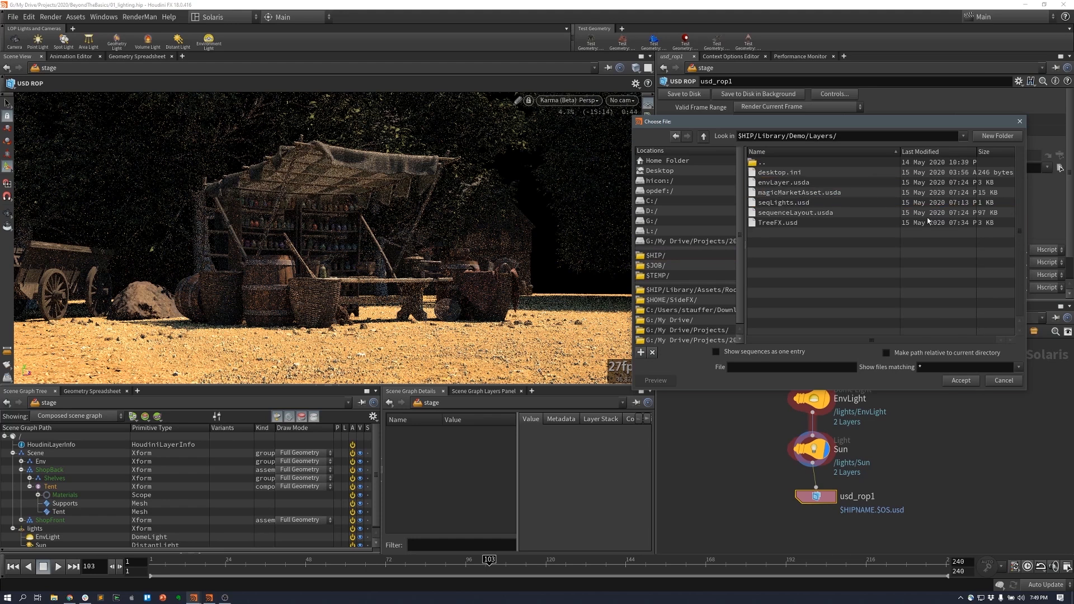
left_click(806, 204)
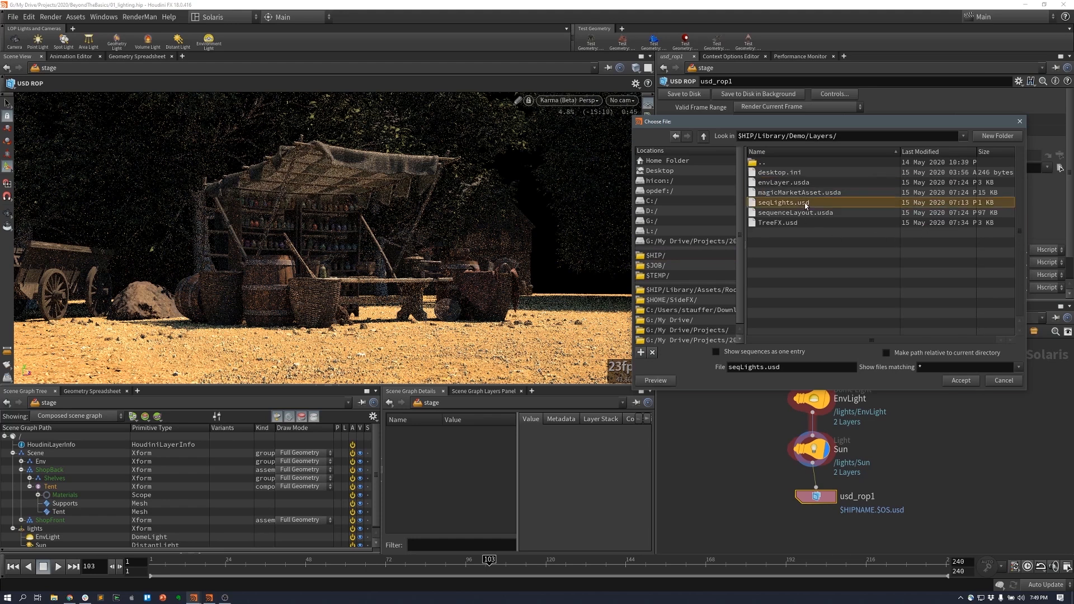
left_click(960, 381)
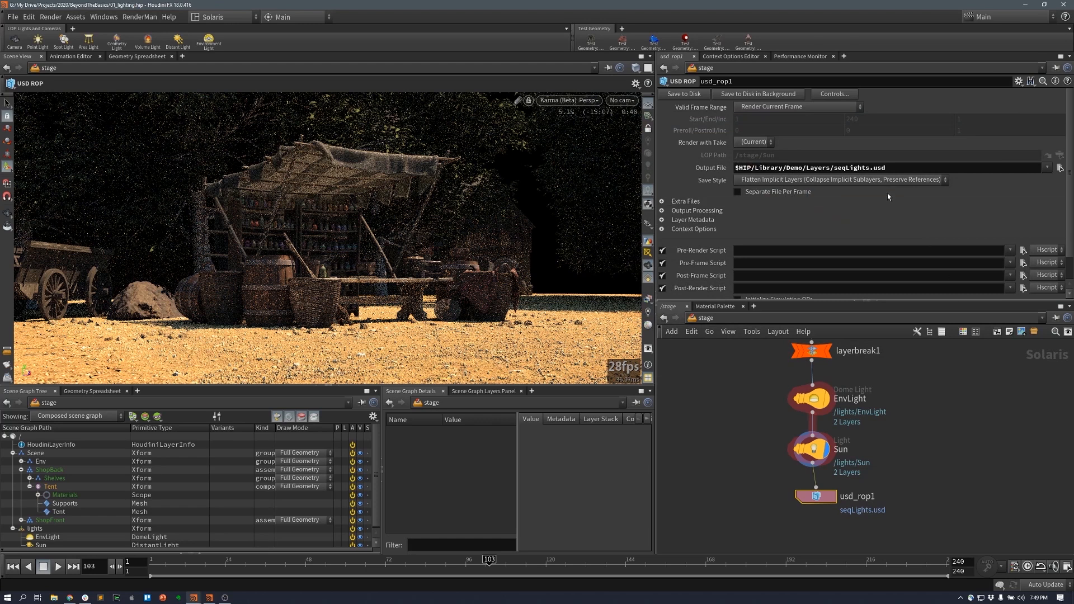
- Add the suffix _v2 to the output file name so it reads seqLights_v2.usd
left_click(870, 168)
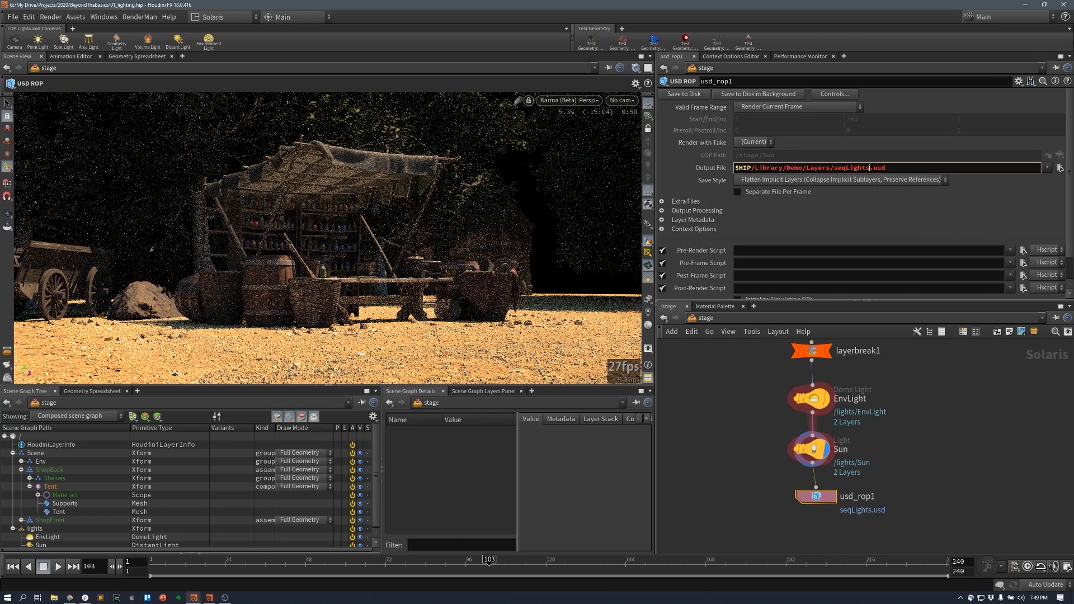
type("_v2")
key("Return")
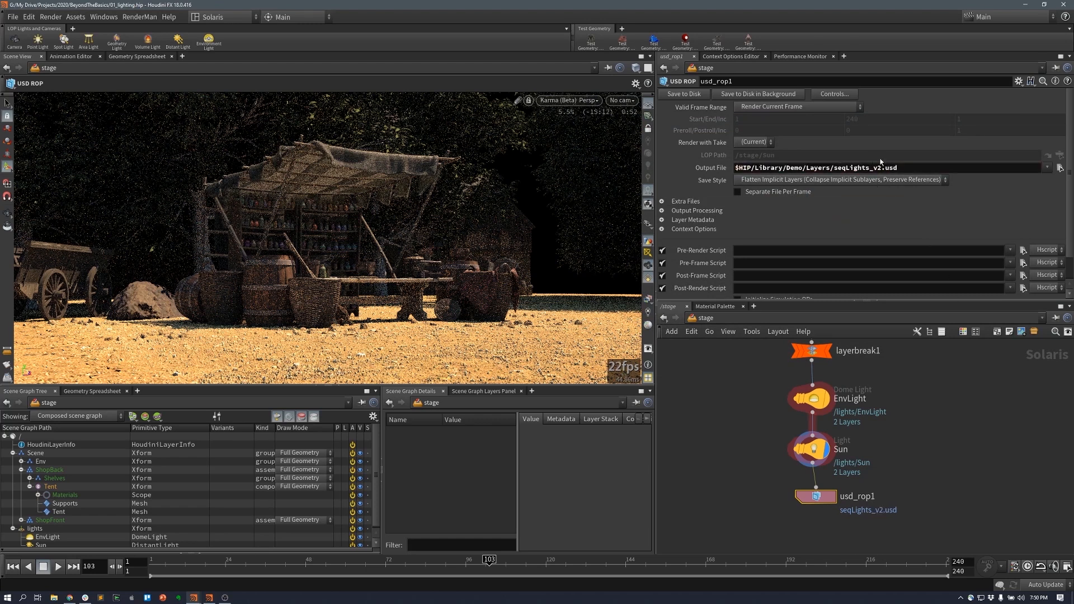
- Save the lighting layer to disk from the USD ROP and switch the viewport from Karma back to its standard display
left_click(691, 95)
left_click(578, 101)
left_click(573, 143)
middle_click_drag(936, 427, 955, 454)
scroll(950, 439, "down", 1)
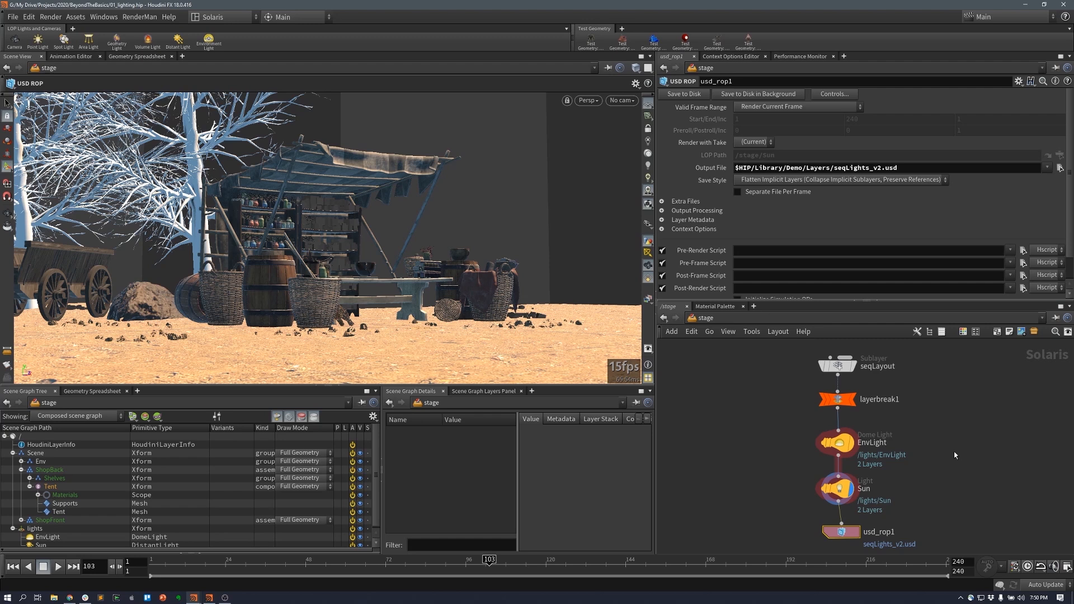
- Start a new empty scene, saving the current one over the existing 01_lighting.hip
left_click(13, 17)
left_click(28, 26)
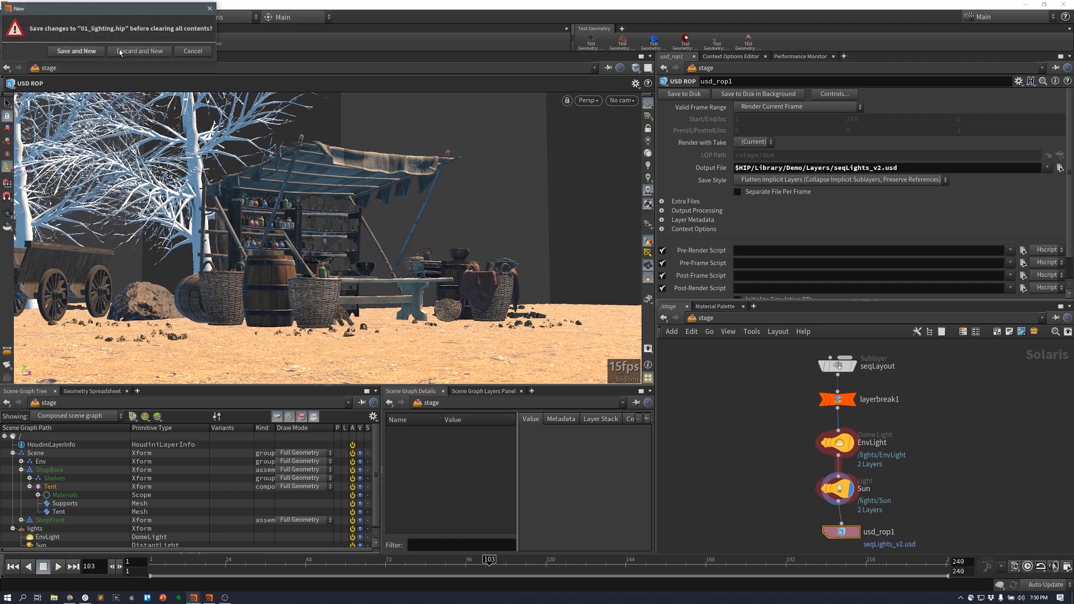
left_click(85, 51)
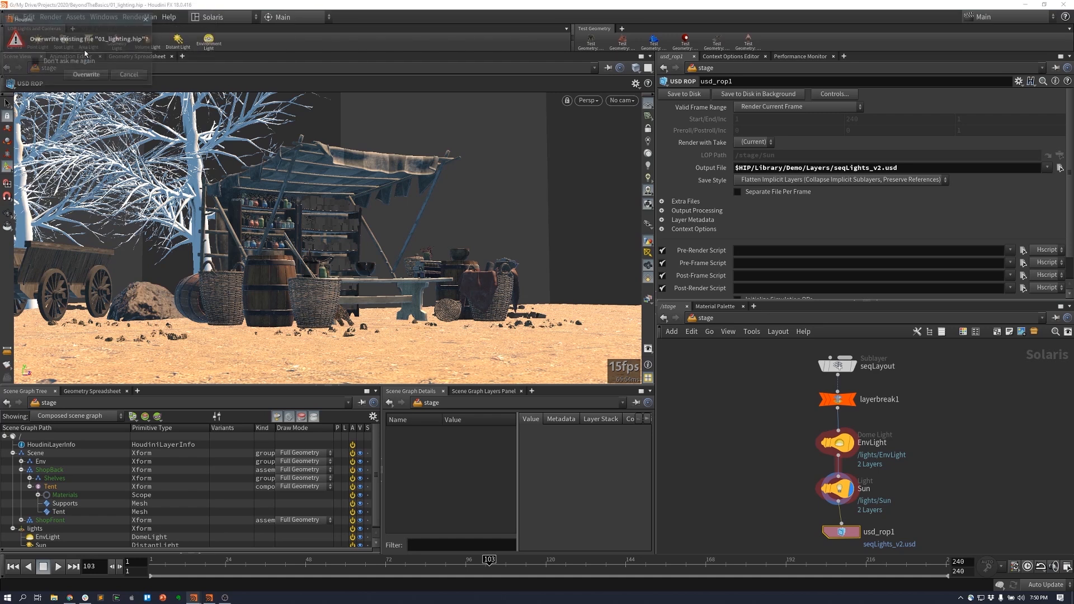
left_click(95, 77)
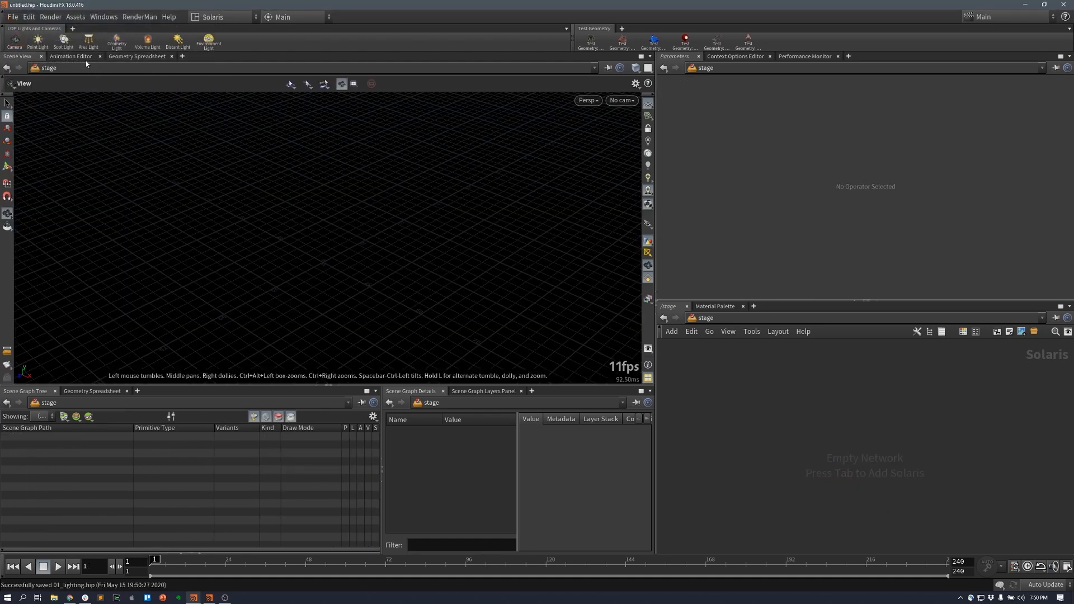
- Save the empty scene as 02_lighting in the BeyondTheBasics project folder
left_click(19, 18)
left_click(33, 96)
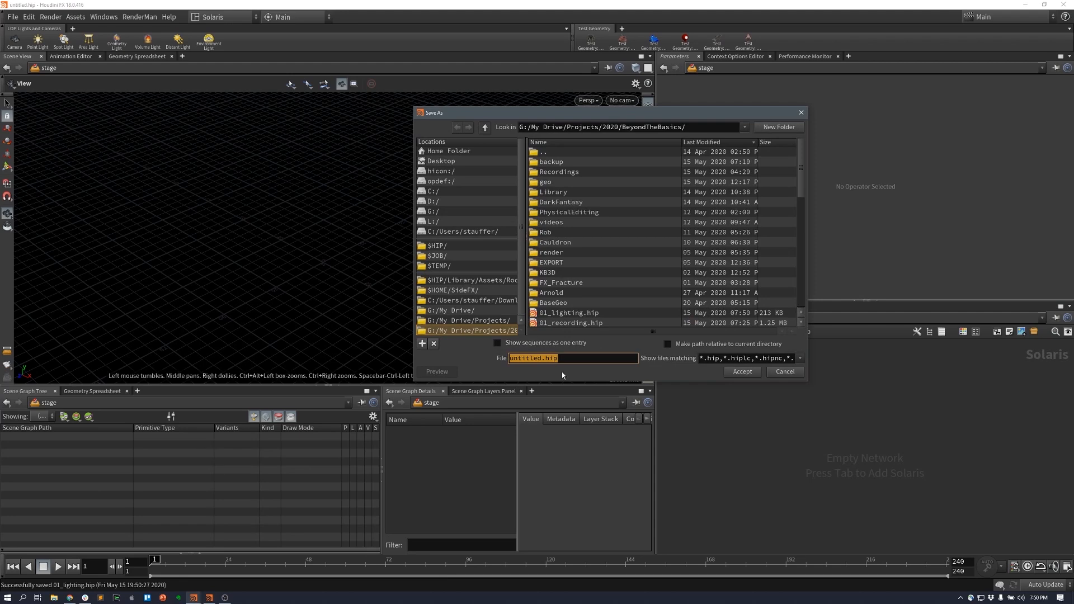
type("02_lighting")
key("Return")
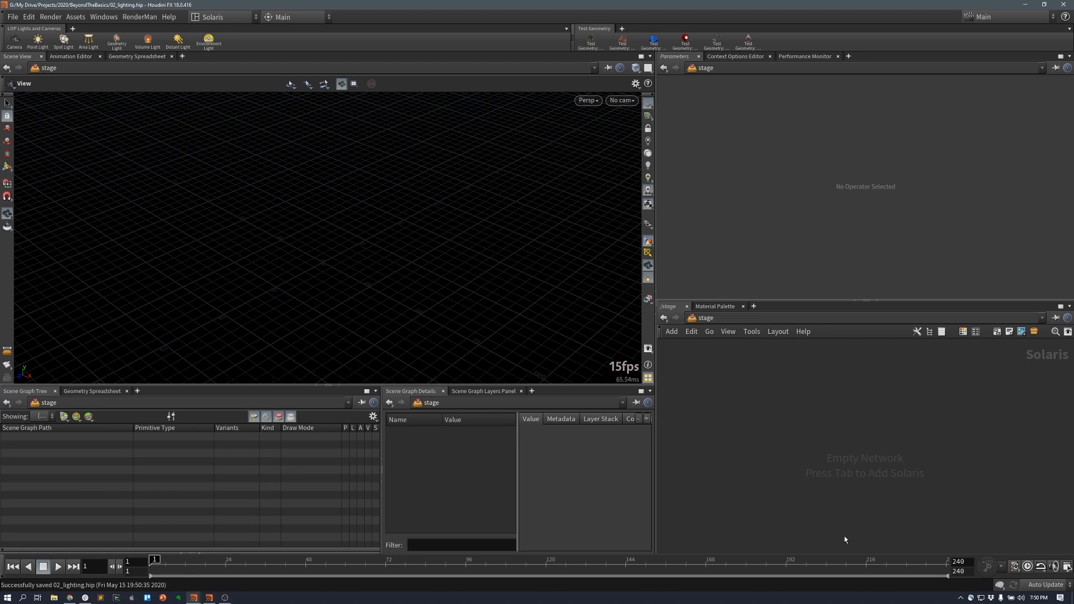
- Add a Sublayer node to the stage network and load sequenceLayout.usda from $HIP/Library/Demo/Layers into it
key("Tab")
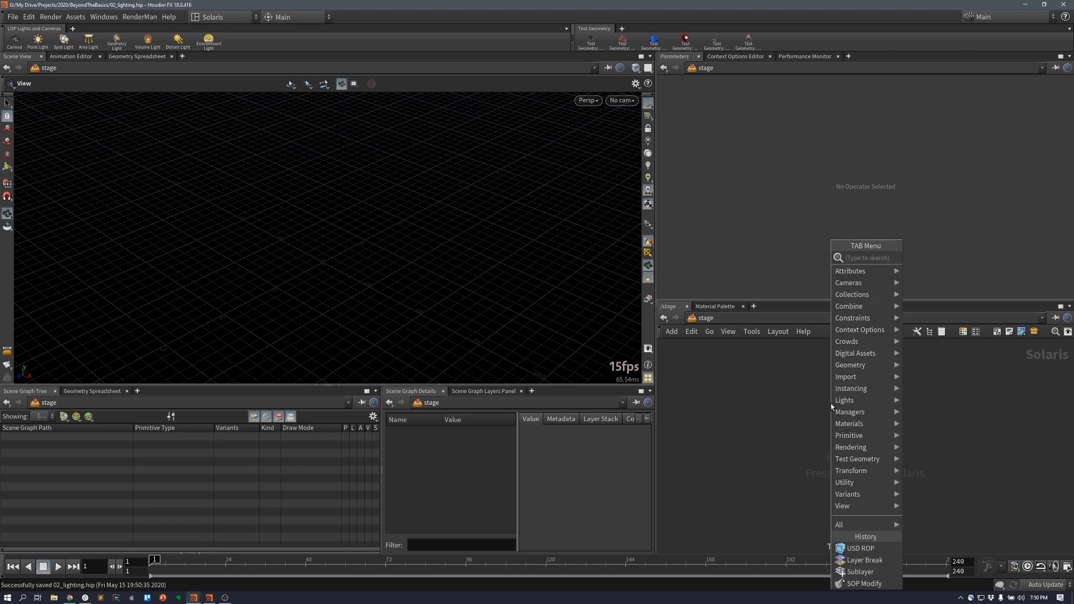
type("sub")
key("Return")
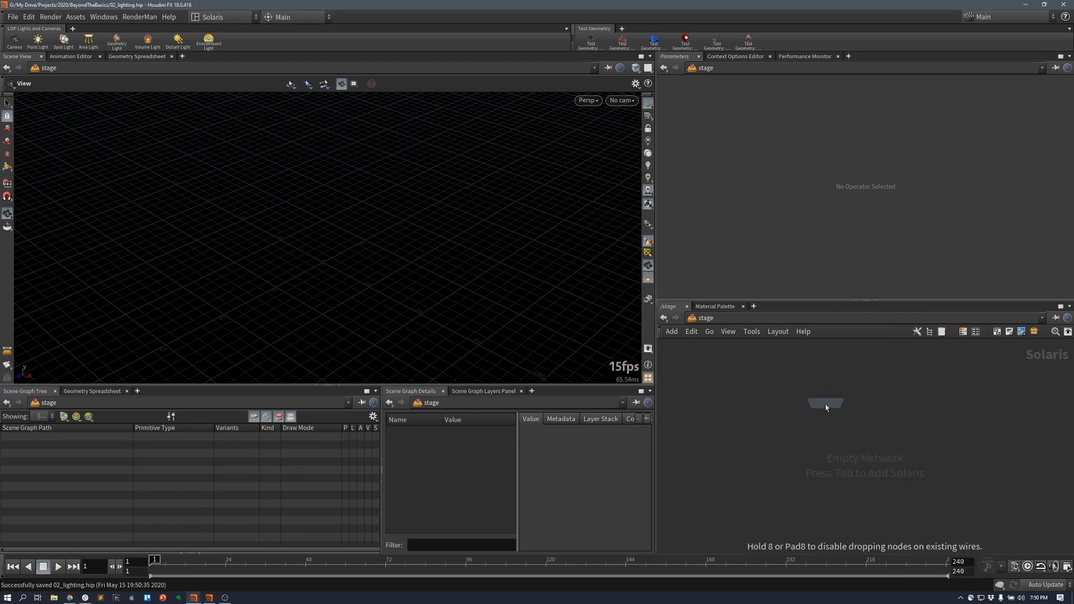
left_click(820, 395)
left_click(1055, 240)
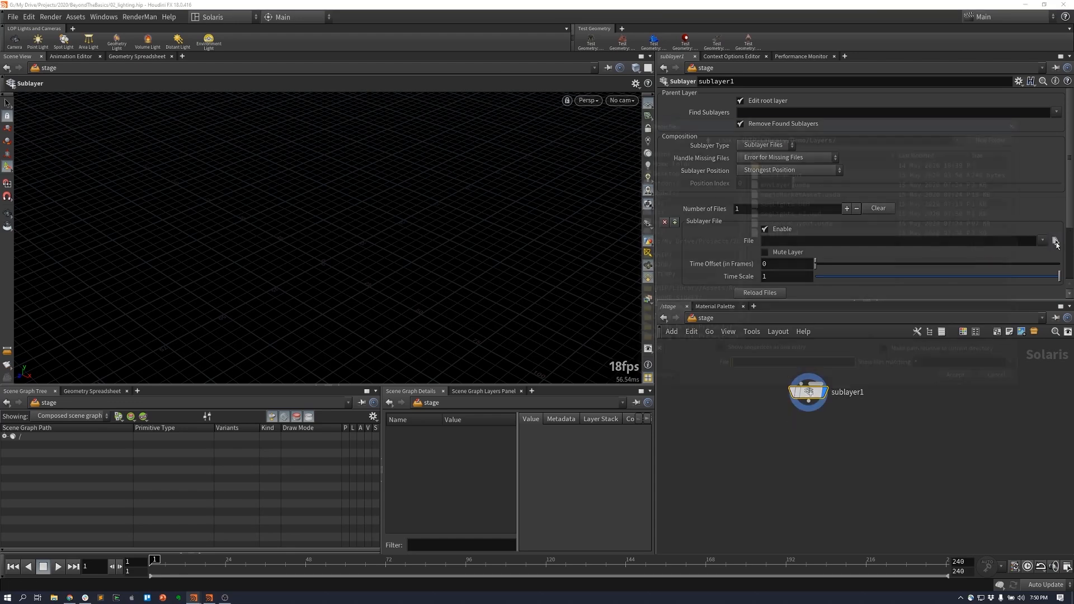
left_click(807, 224)
left_click(961, 380)
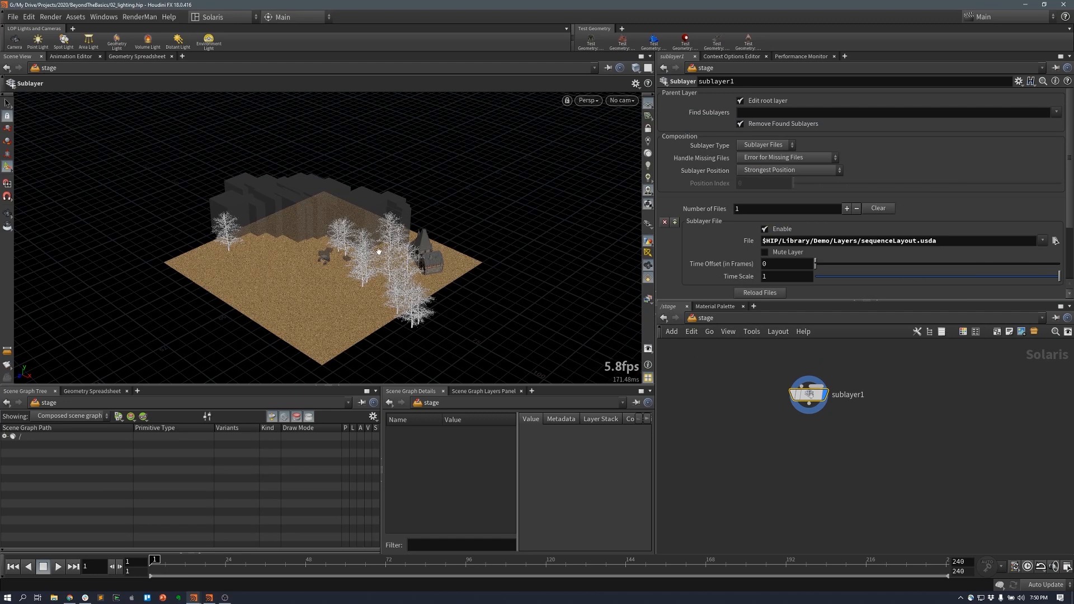
- Expand the scene graph down to the shop primitives, frame ShopFront in the viewport, and clear the selection
left_click(5, 436)
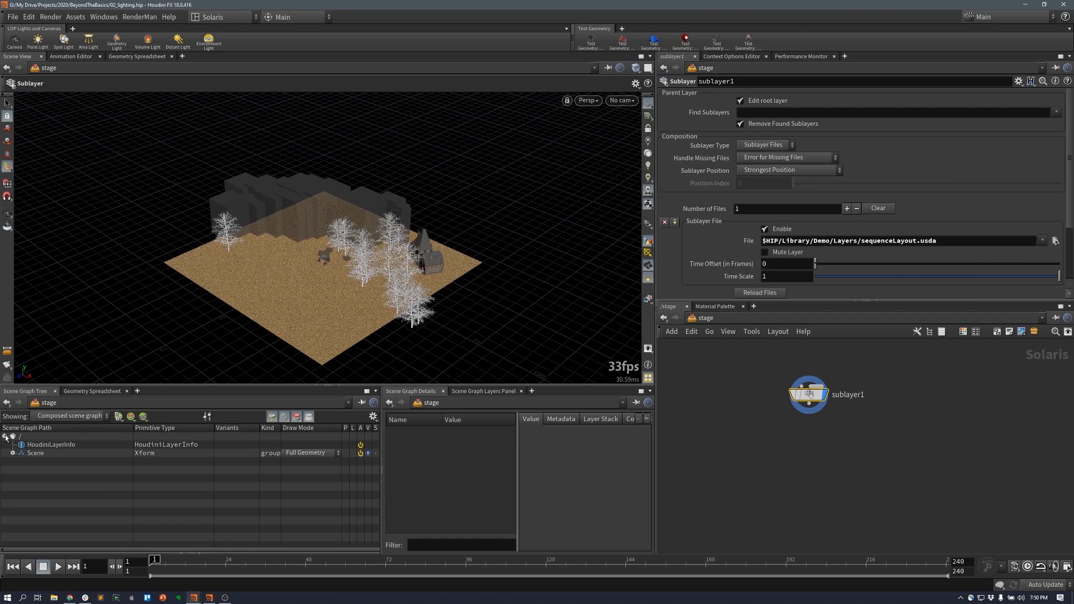
left_click(12, 453)
left_click(52, 478)
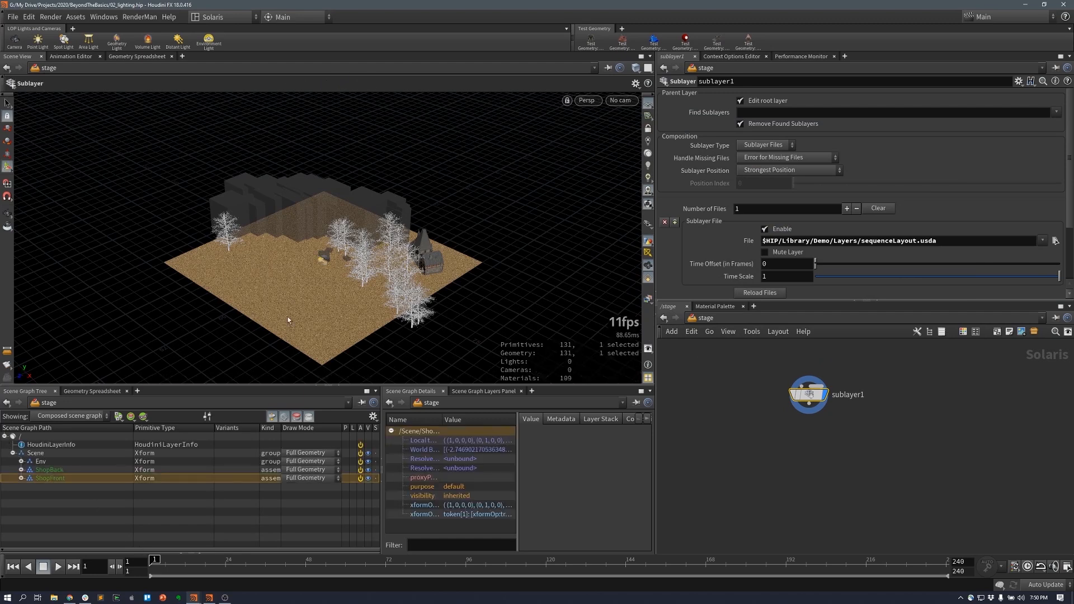
key("Escape")
key("f")
left_click_drag(399, 268, 502, 297)
key("Return")
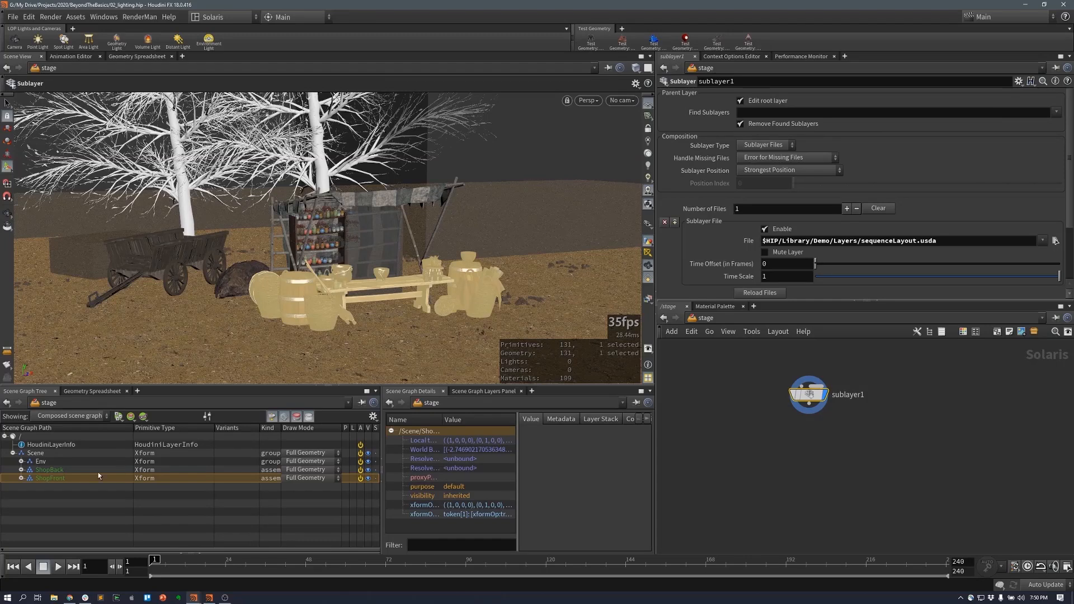
left_click(84, 482)
- Rename the sublayer node seqLayout and adjust its position in the network
left_click_drag(798, 393, 832, 392)
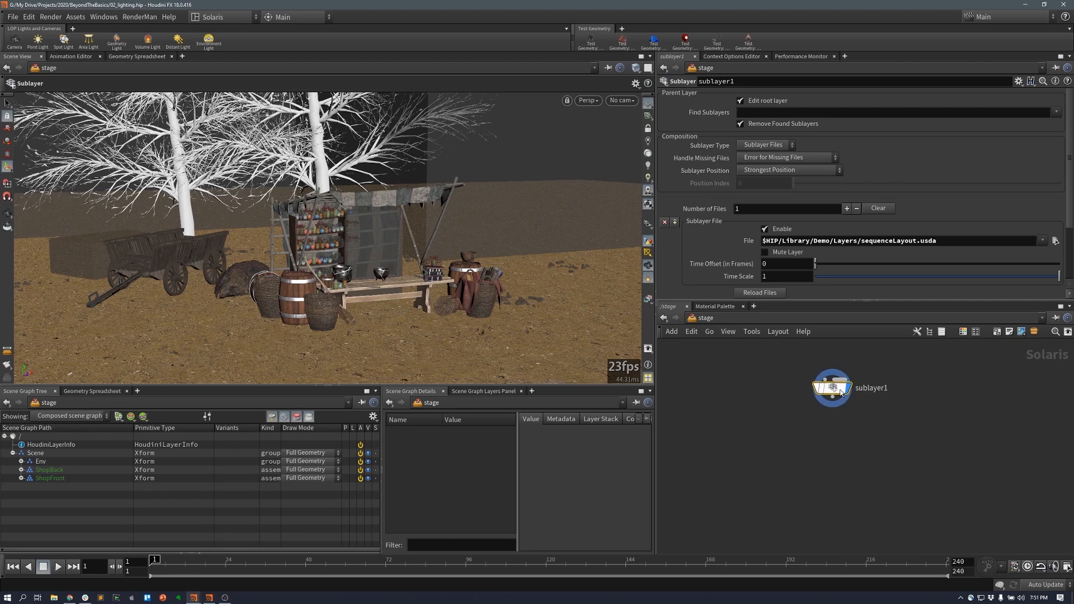
double_click(882, 388)
type("seqLayout")
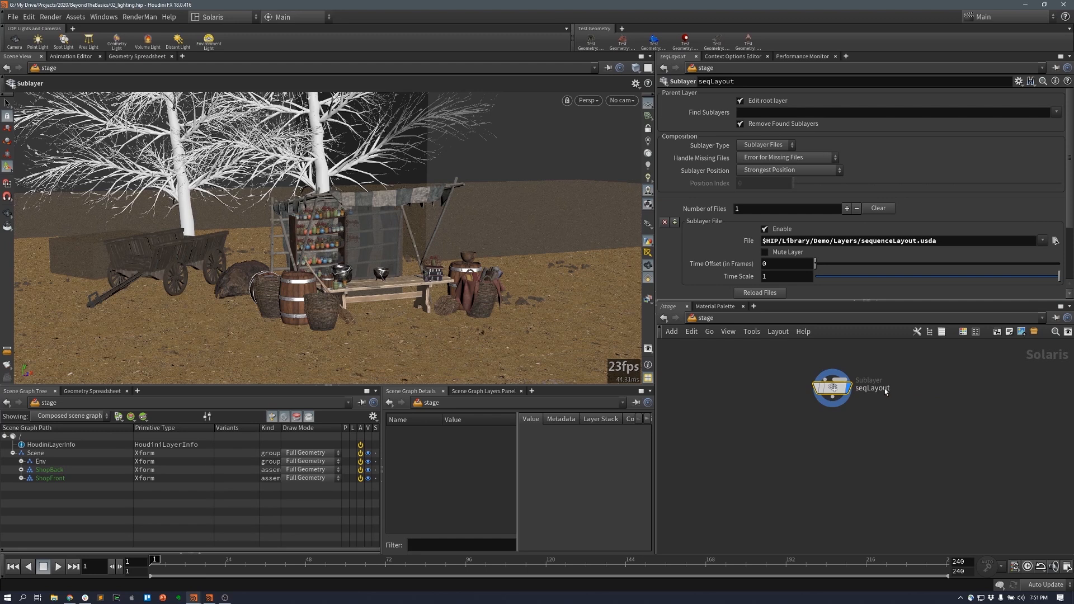
left_click_drag(833, 386, 819, 390)
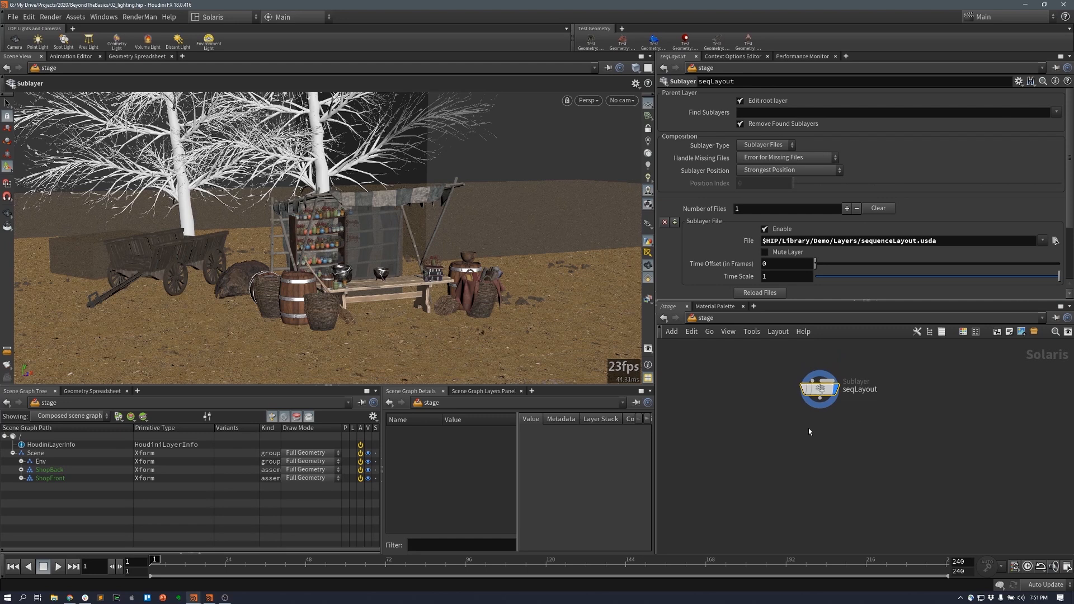
mouse_move(825, 393)
left_click_drag(825, 393, 828, 392)
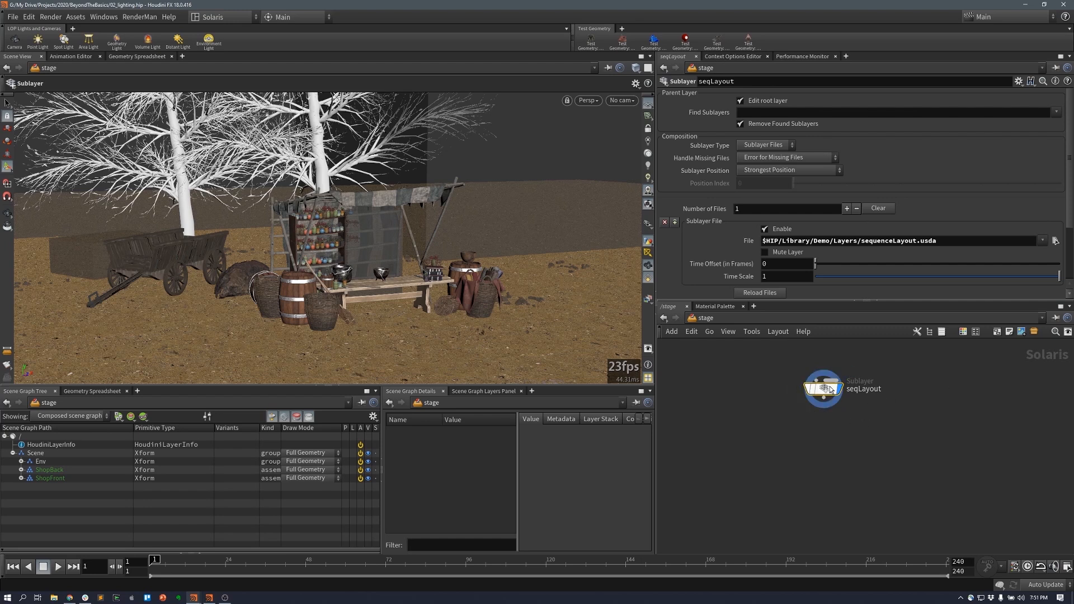
- Add a second Sublayer node below seqLayout, connect it to seqLayout's output, and display its result
key("Tab")
type("sub")
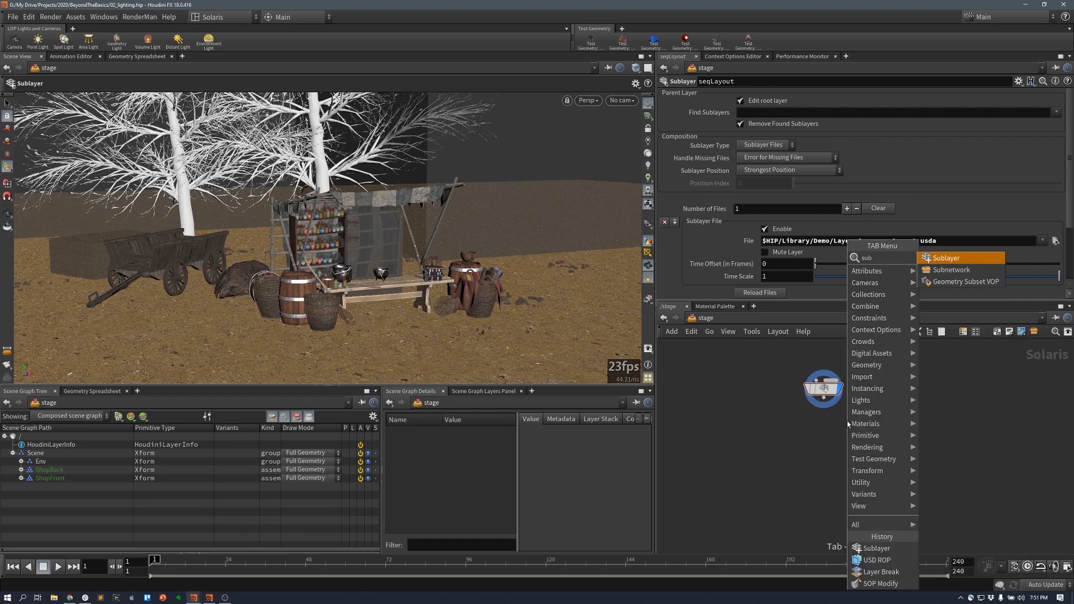
left_click(946, 259)
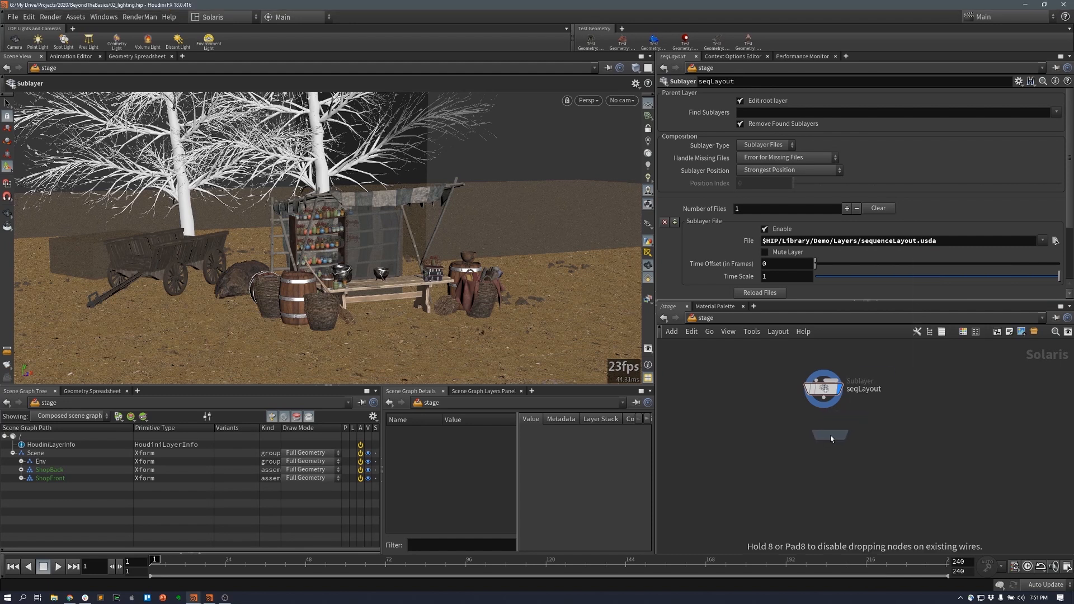
left_click(830, 434)
left_click_drag(824, 406, 830, 428)
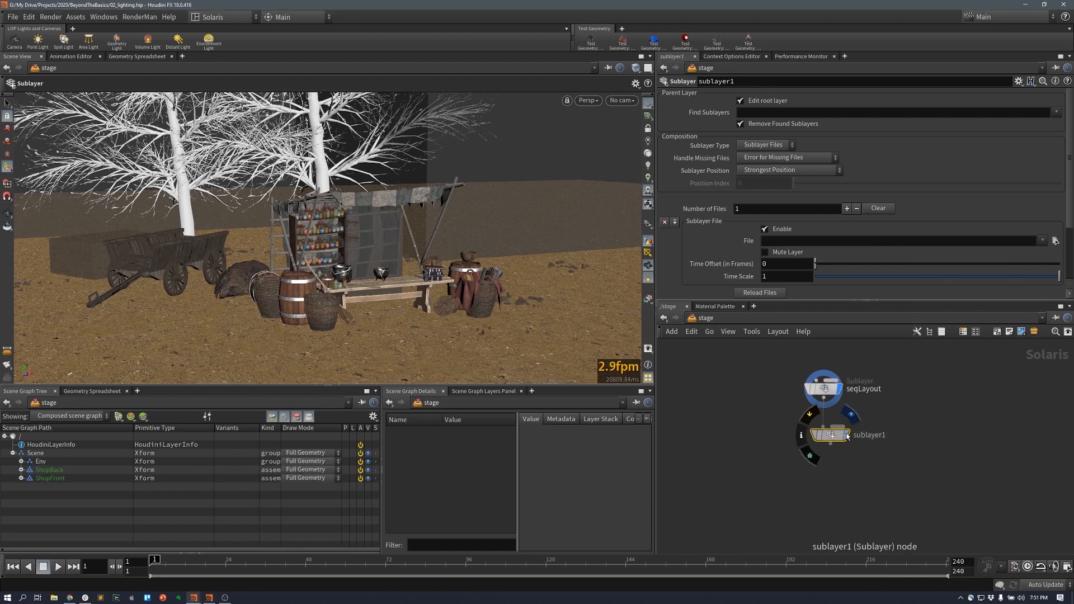
left_click(844, 436)
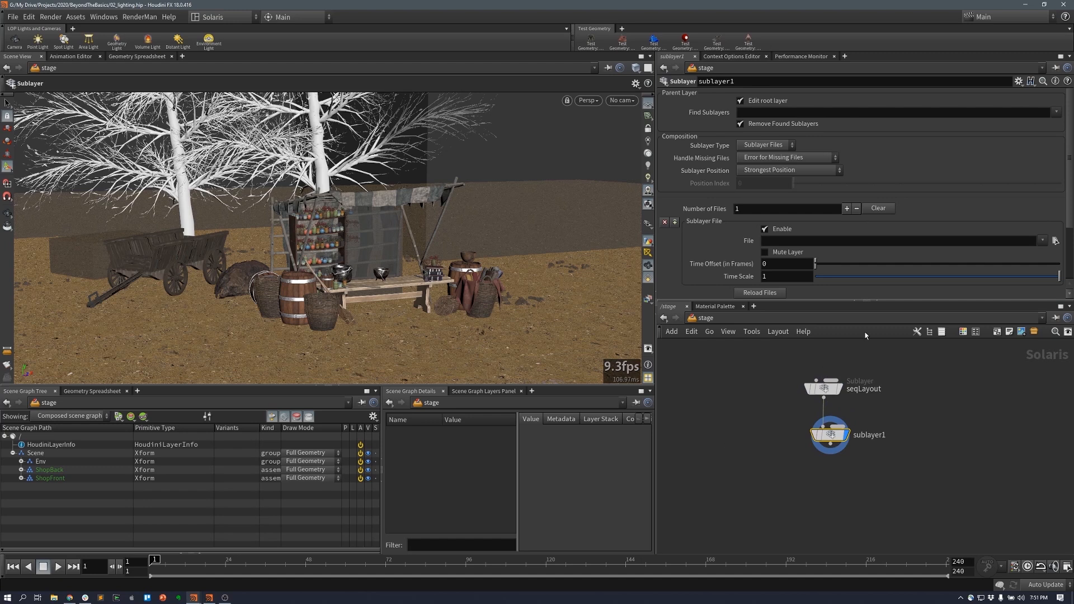
- Load TreeFX.usd from $HIP/Library/Demo/Layers into the second sublayer node and reload its files
left_click(1055, 241)
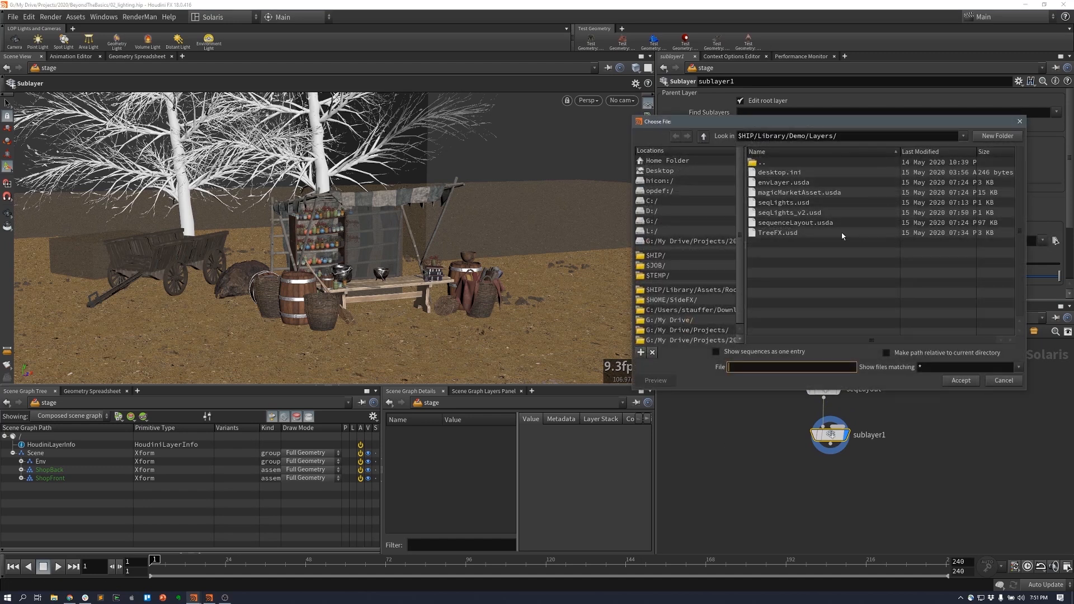
left_click(824, 234)
left_click(961, 380)
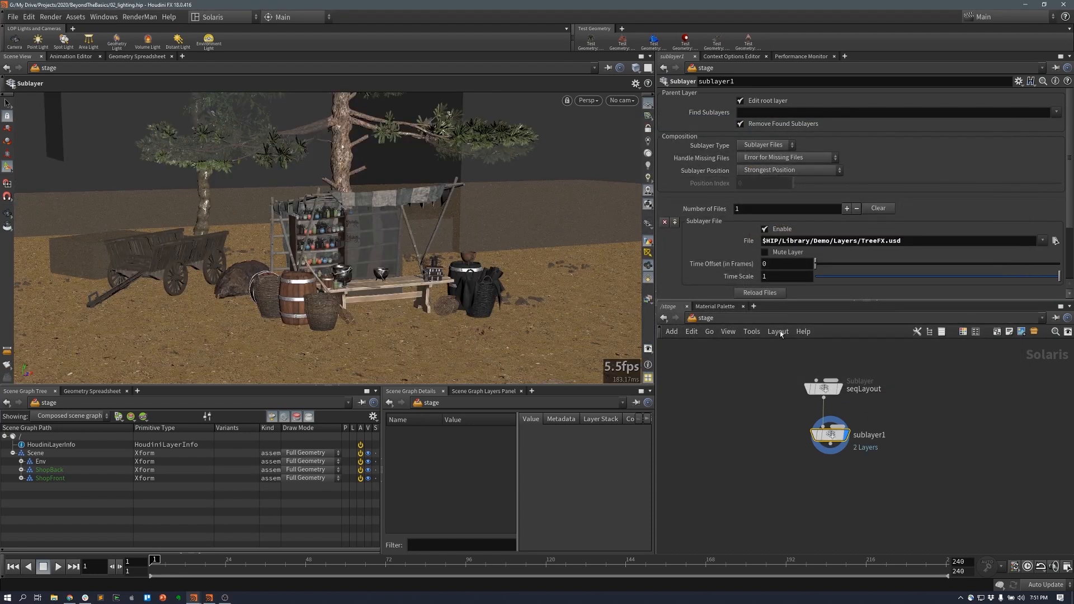
left_click(759, 292)
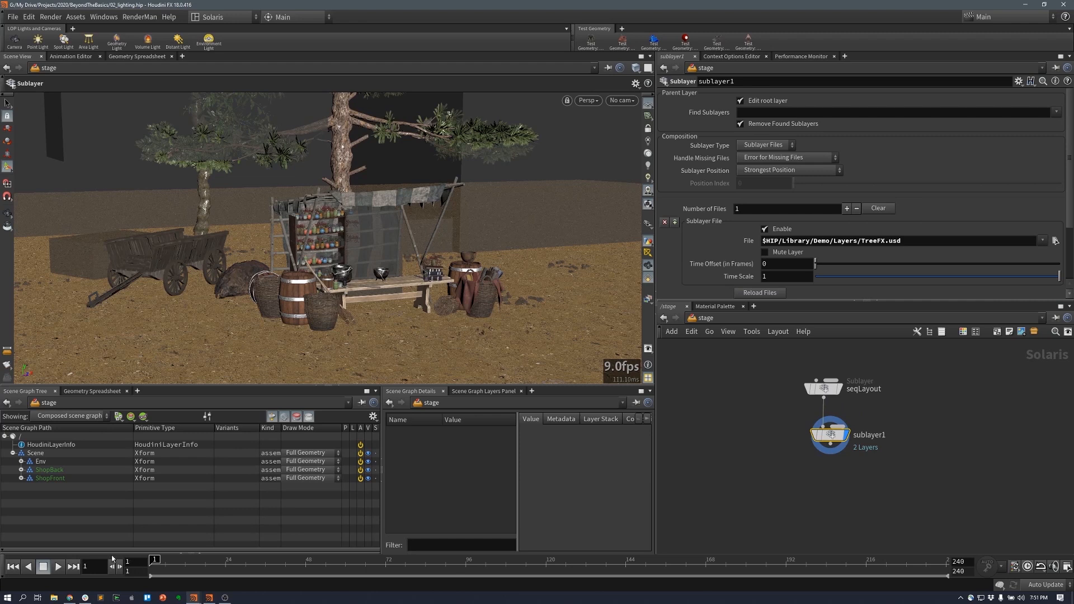
- Scrub the timeline to frame 63 and show the layer stack in widened scene graph details
left_click_drag(155, 561, 355, 564)
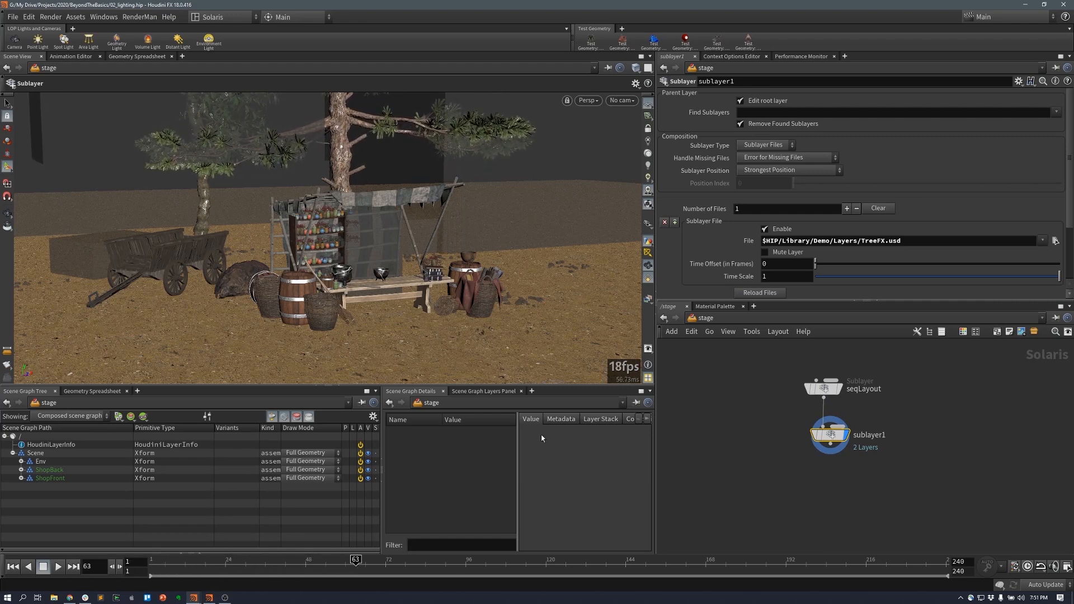
left_click(594, 419)
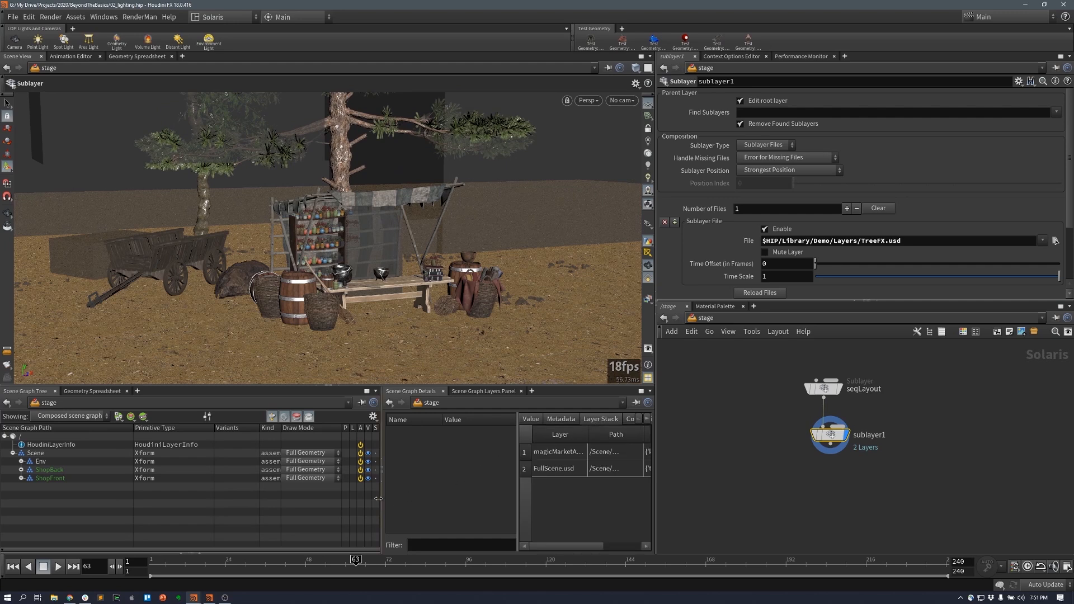
left_click_drag(382, 496, 212, 497)
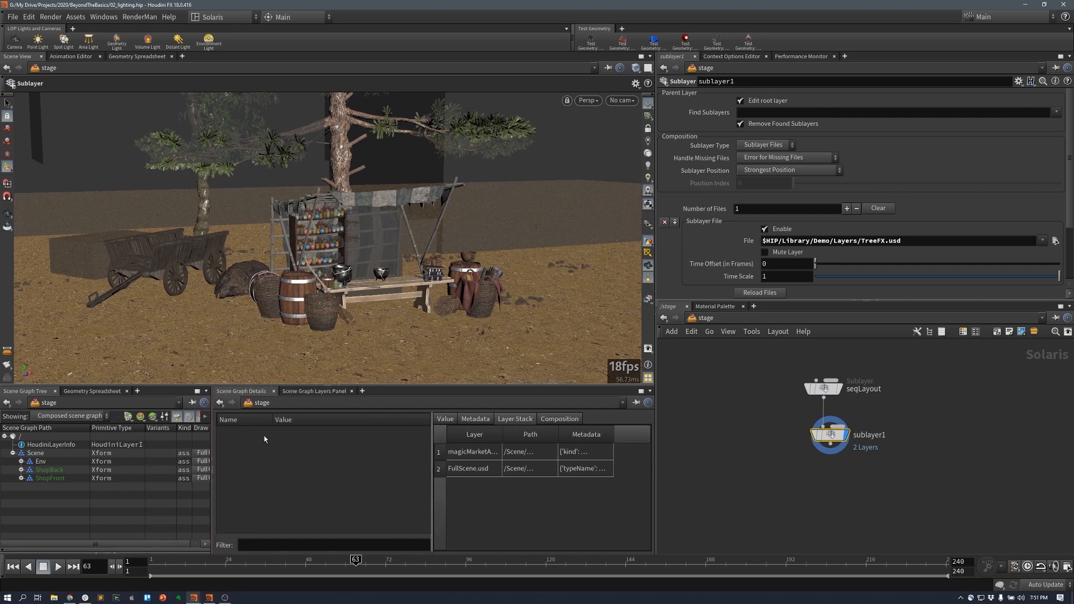
- Expand the root layer in the scene graph layers list and widen the layer column to examine the sublayer paths and mute options
left_click_drag(213, 496, 249, 498)
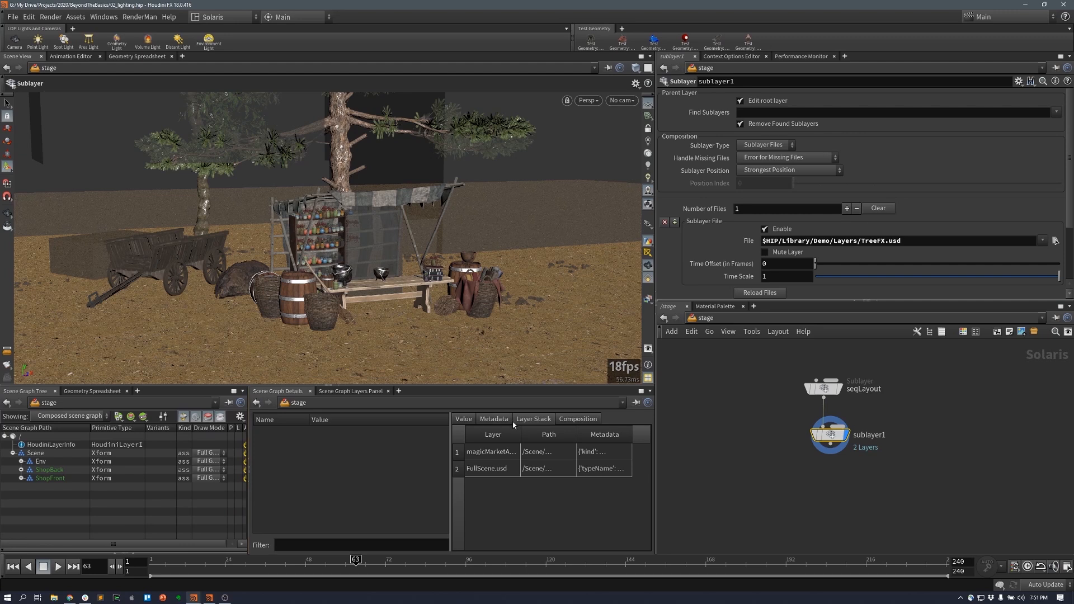
left_click(352, 391)
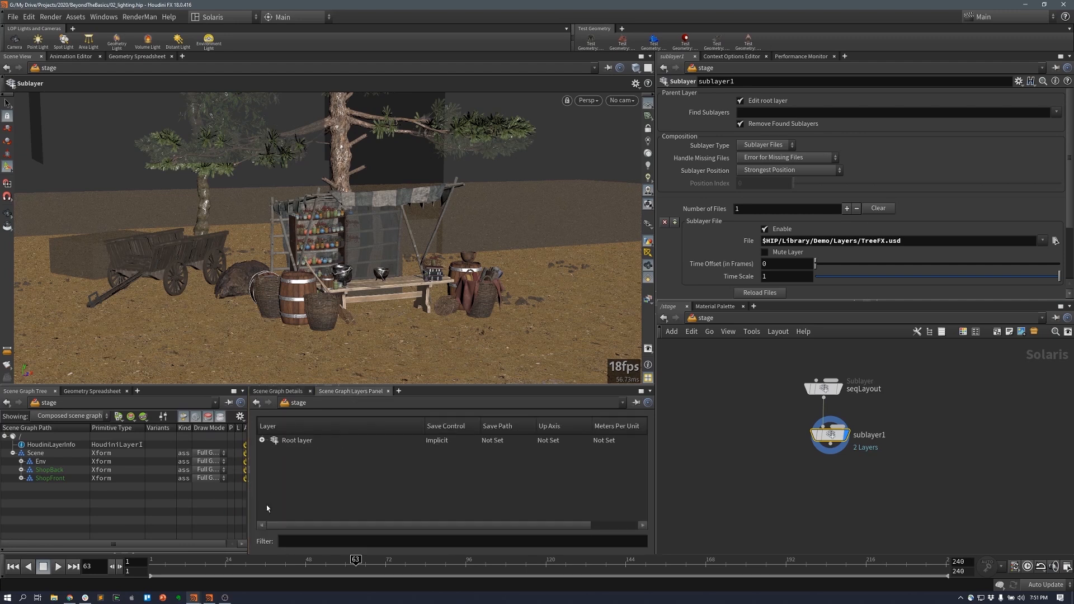
left_click(262, 440)
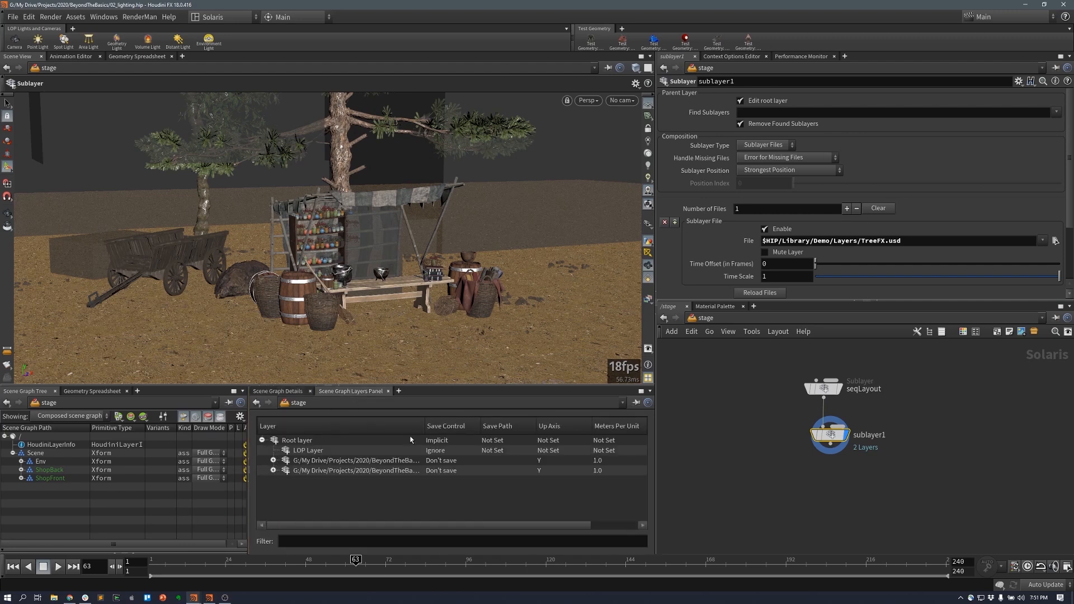
left_click_drag(423, 428, 531, 429)
left_click_drag(514, 525, 649, 528)
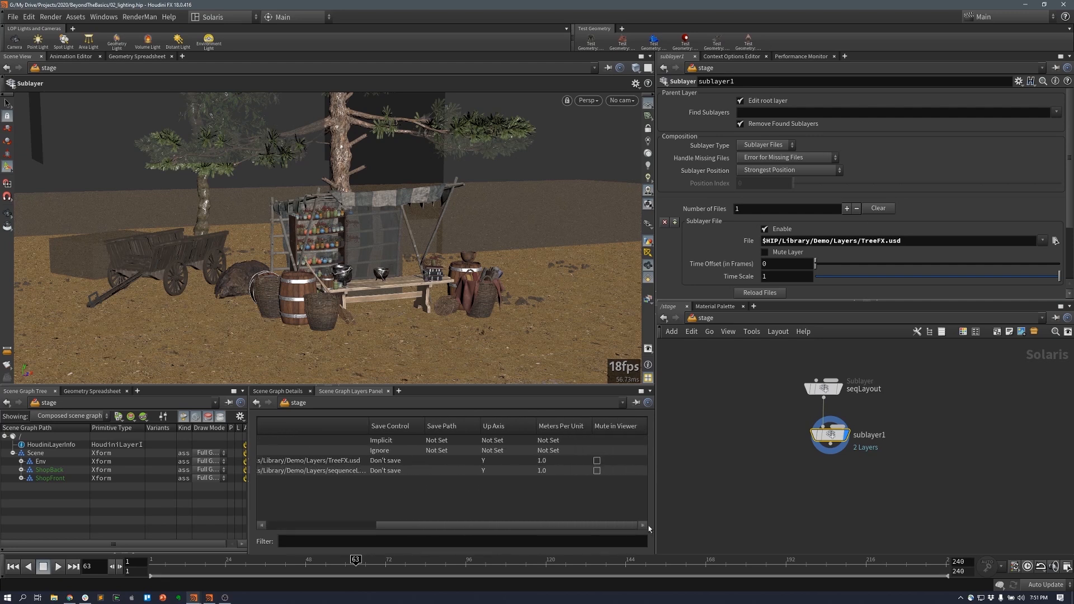
- Toggle the viewer mute for the TreeFX.usd layer on and off, leaving it unmuted
left_click(597, 460)
left_click(597, 461)
left_click(597, 461)
left_click(596, 460)
left_click_drag(464, 526, 360, 528)
- Disable distance-based packed geometry culling in the viewport display options
key("d")
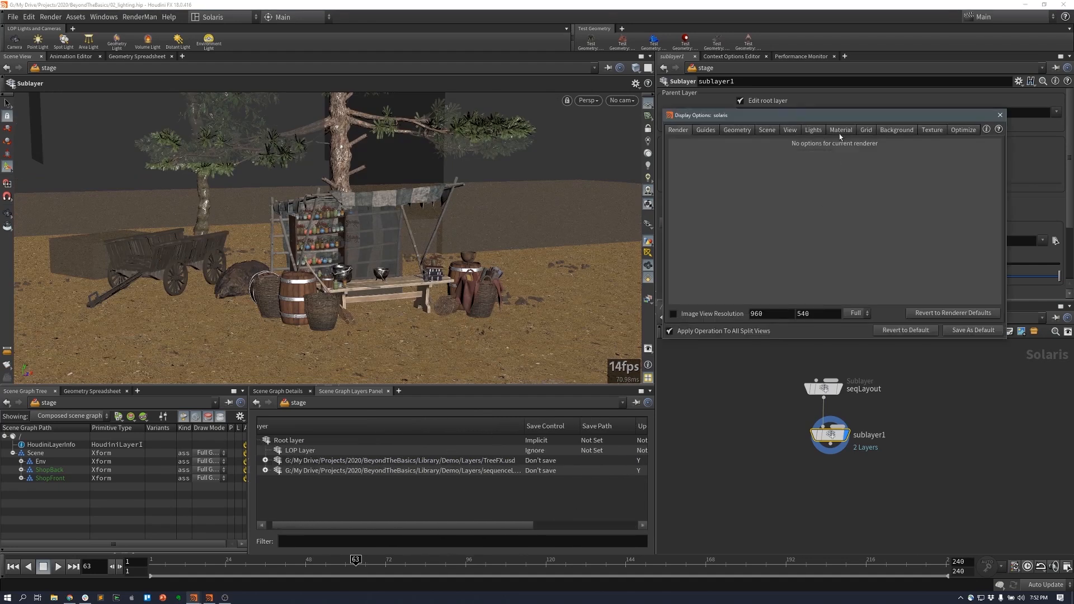
left_click(949, 132)
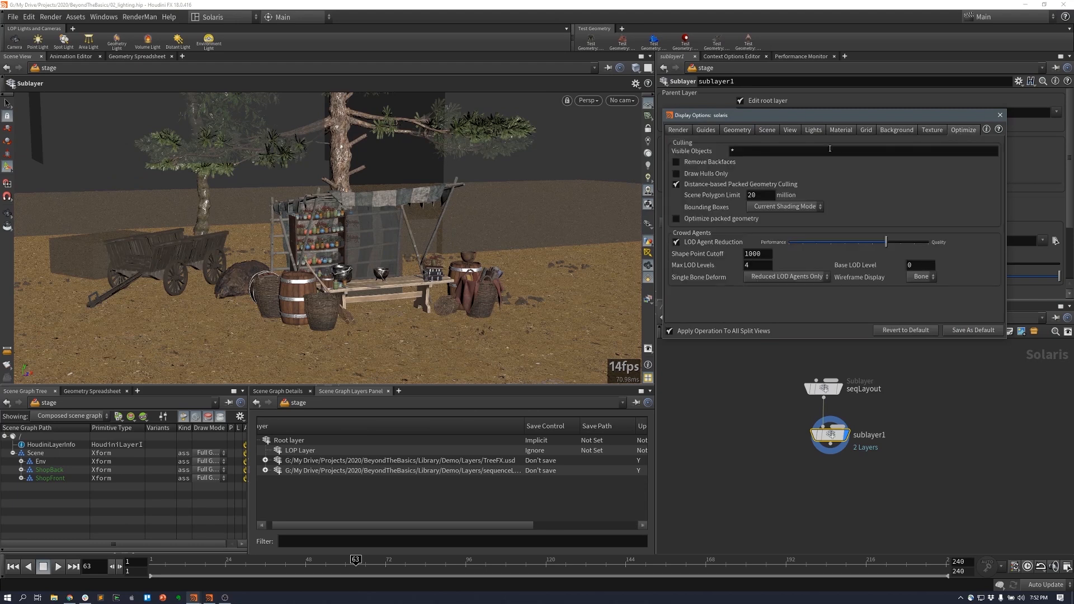
left_click(724, 186)
left_click(1000, 115)
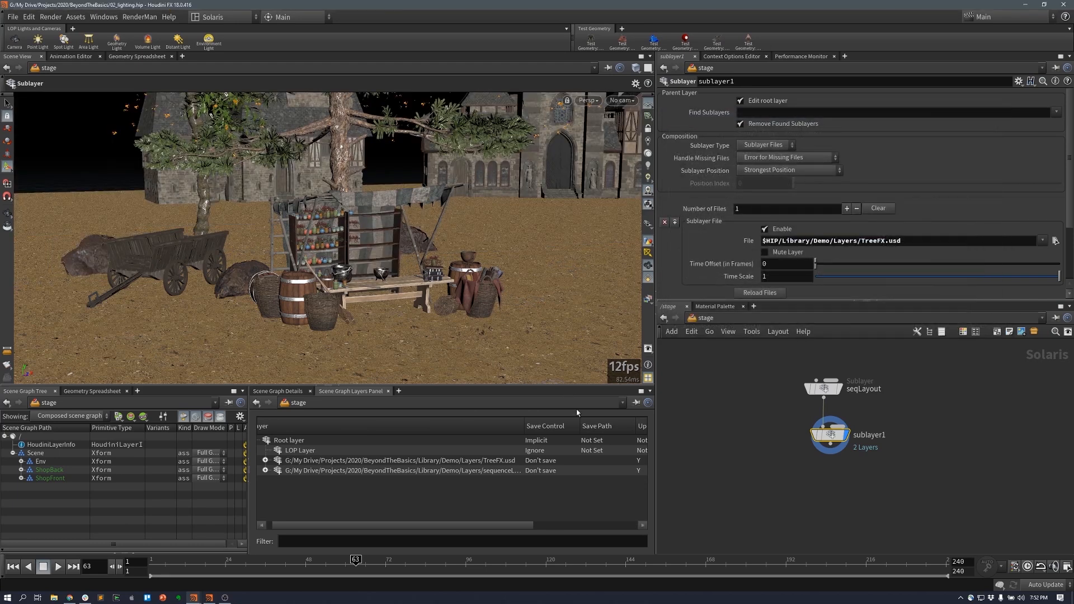
- Mute and unmute the TreeFX.usd layer in the viewer to compare the scene with and without it
left_click_drag(516, 526, 620, 526)
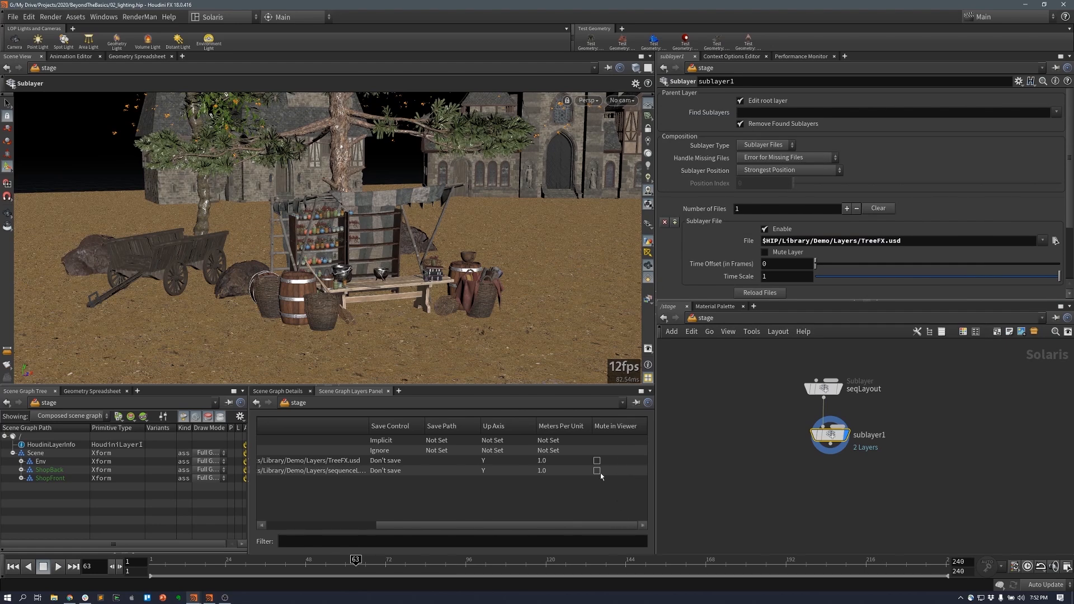
left_click(597, 461)
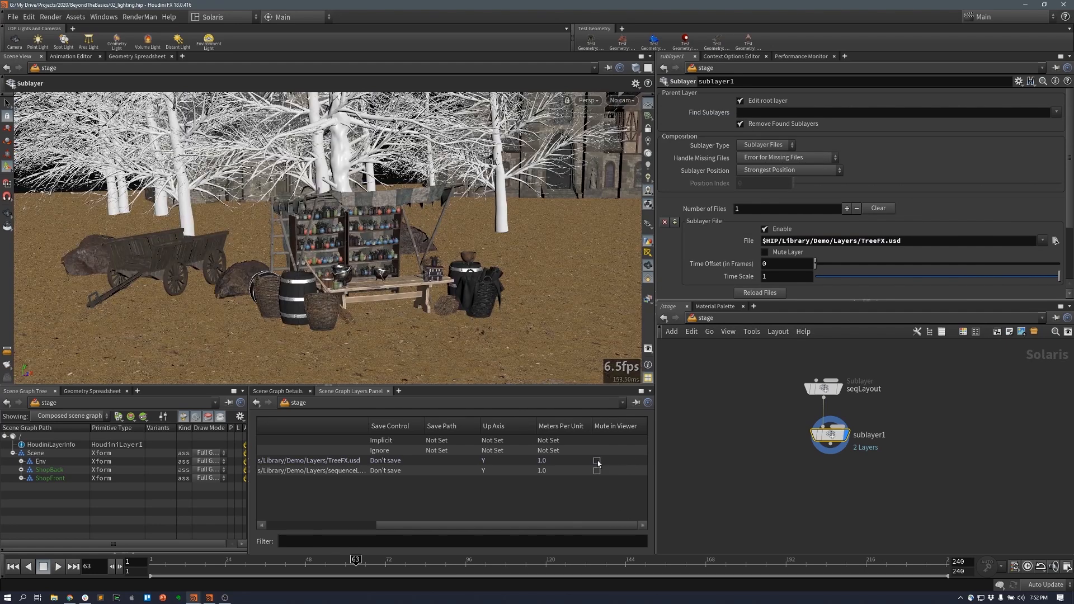
left_click(596, 461)
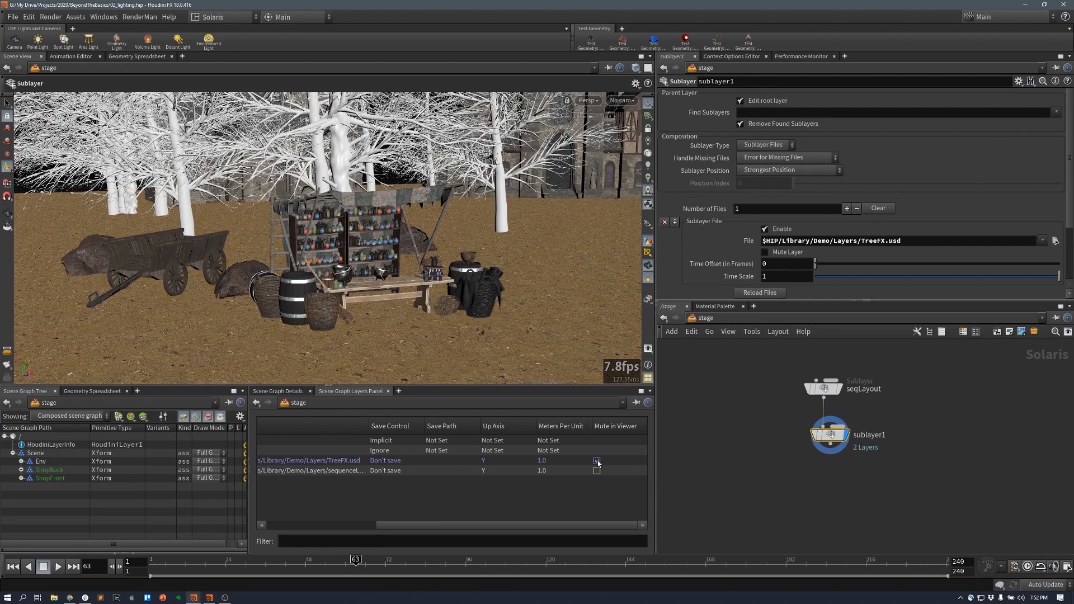
left_click(597, 461)
left_click_drag(508, 525, 380, 528)
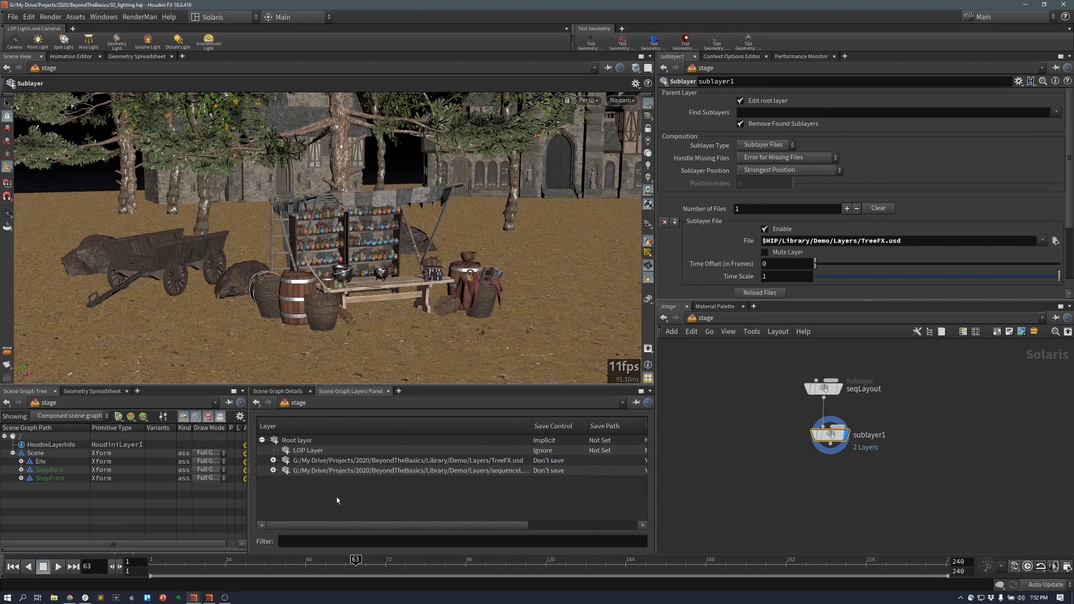
- Rename the second sublayer node TreeFX and align it closely beneath seqLayout
left_click_drag(837, 439, 830, 436)
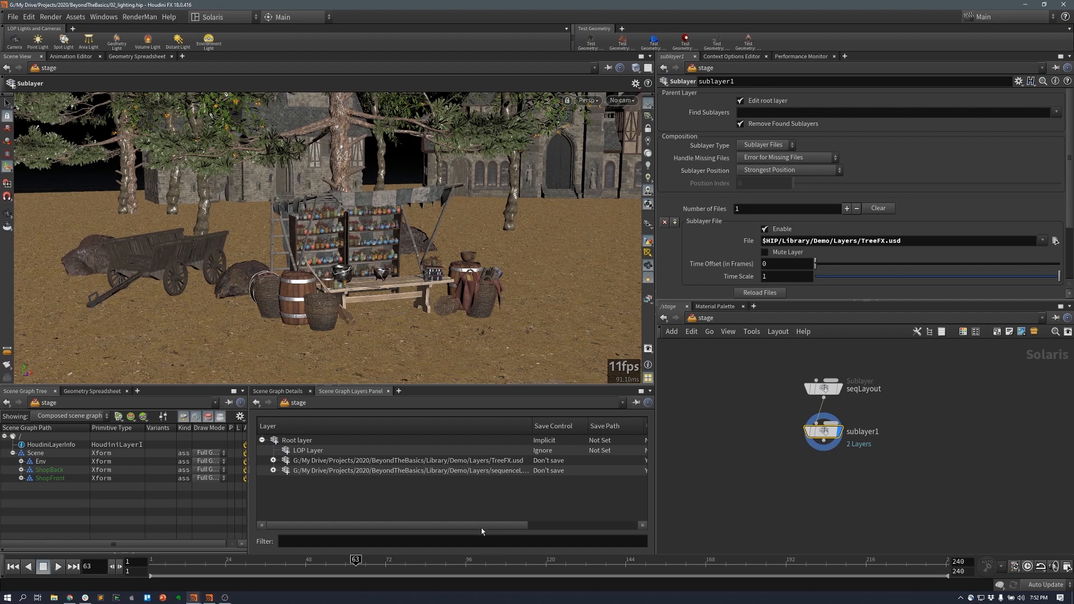
left_click_drag(485, 526, 662, 530)
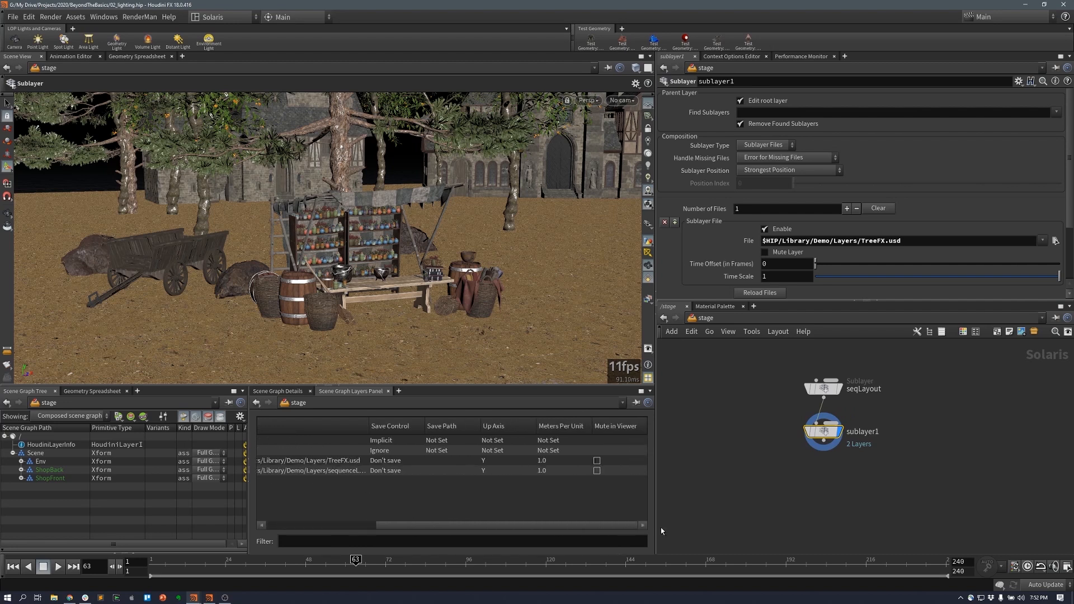
double_click(873, 432)
type("TreeFX")
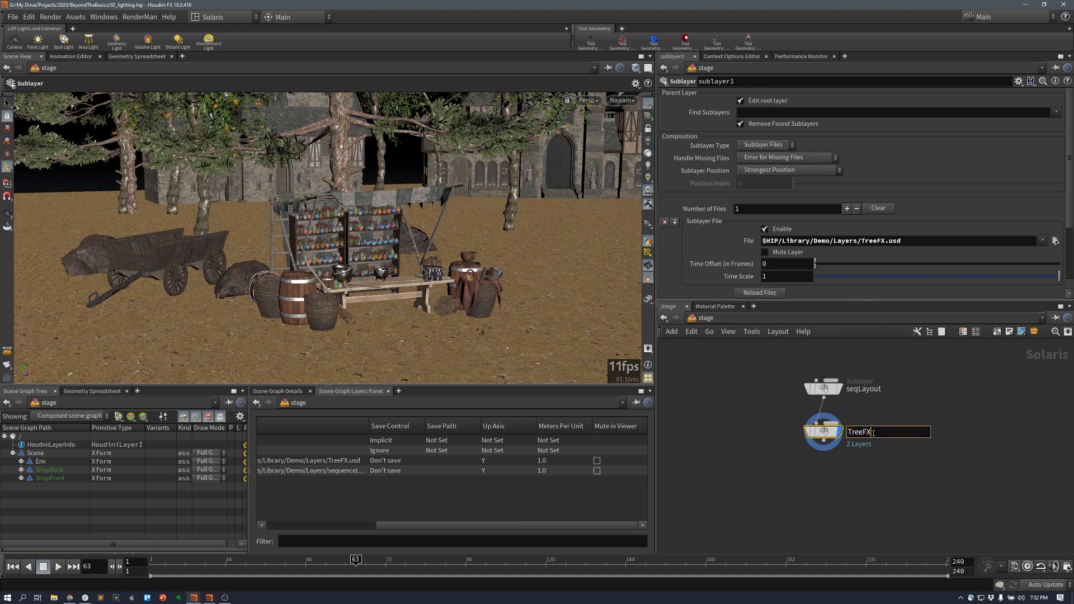
key("Return")
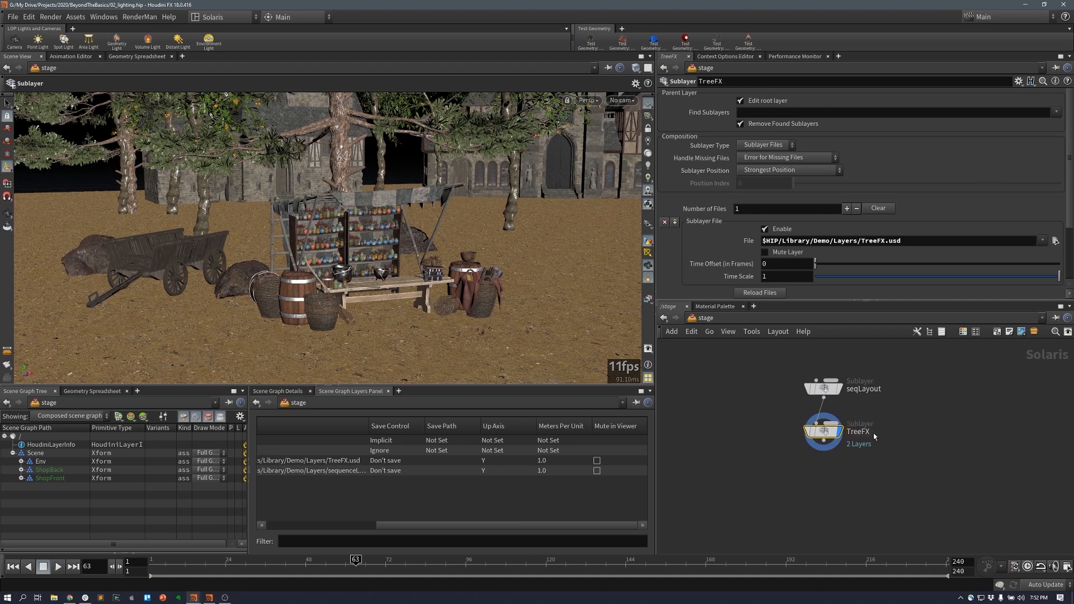
left_click_drag(862, 432, 862, 423)
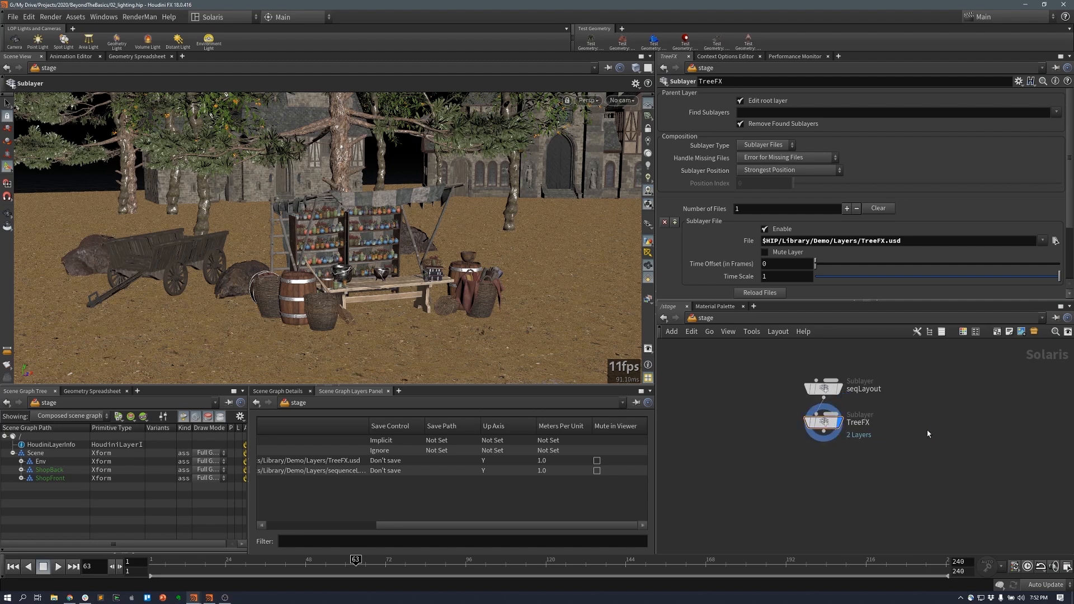
- Add a third Sublayer node below TreeFX, connect it to TreeFX's output, display its result, and name it TentFX
key("Tab")
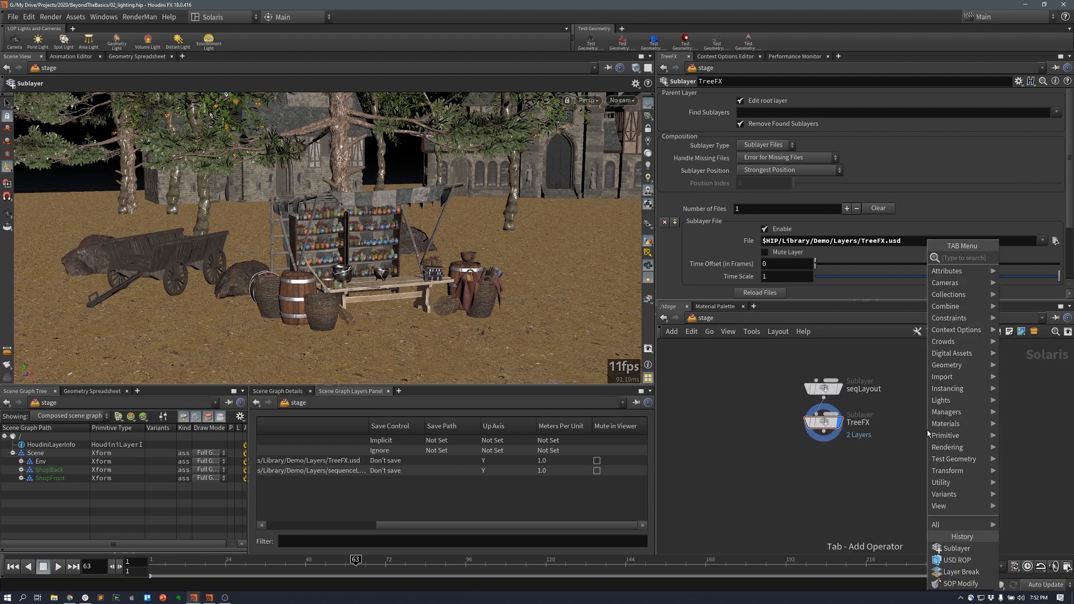
key("Escape")
key("Tab")
type("sub")
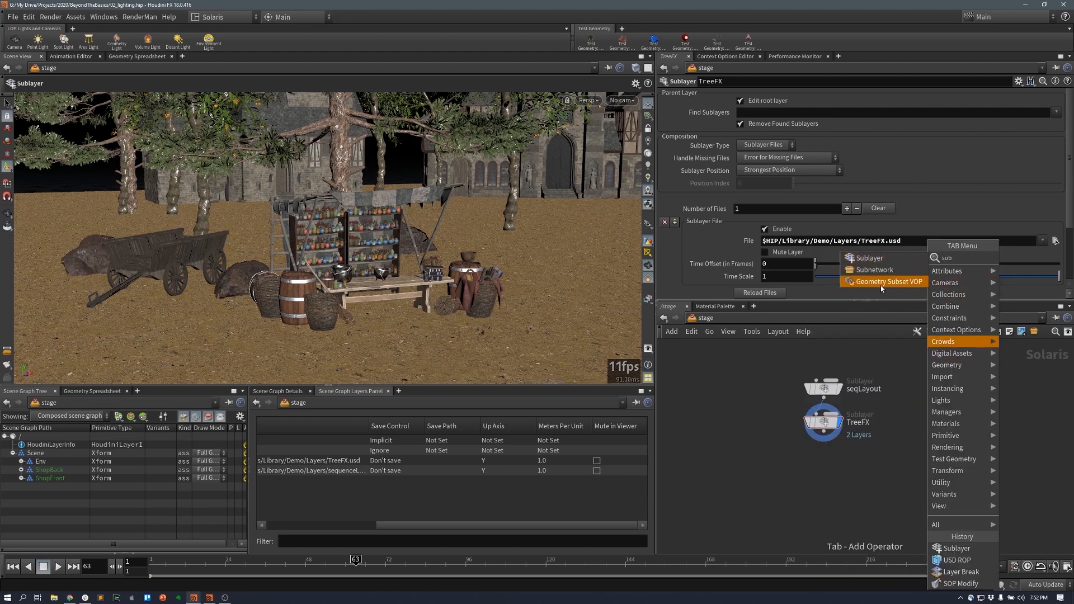
left_click(873, 261)
left_click(825, 471)
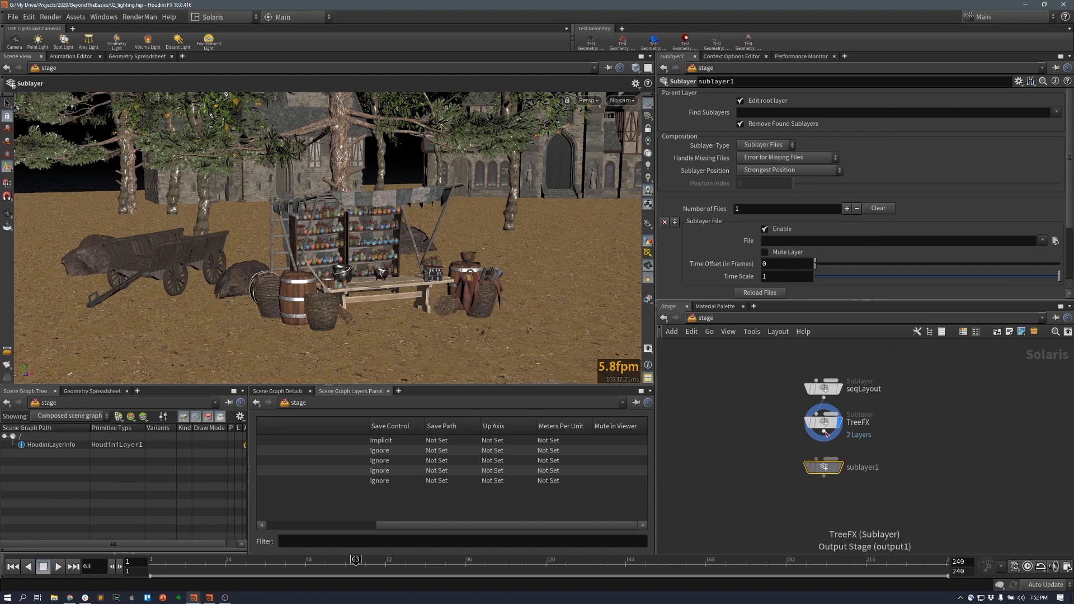
double_click(861, 469)
type("TentFX")
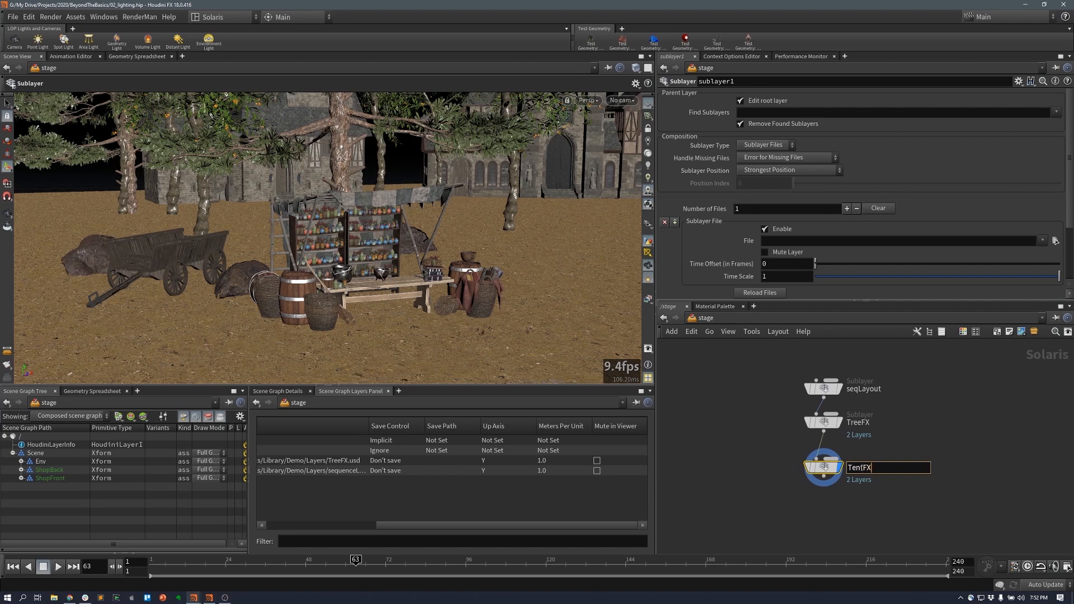
key("Return")
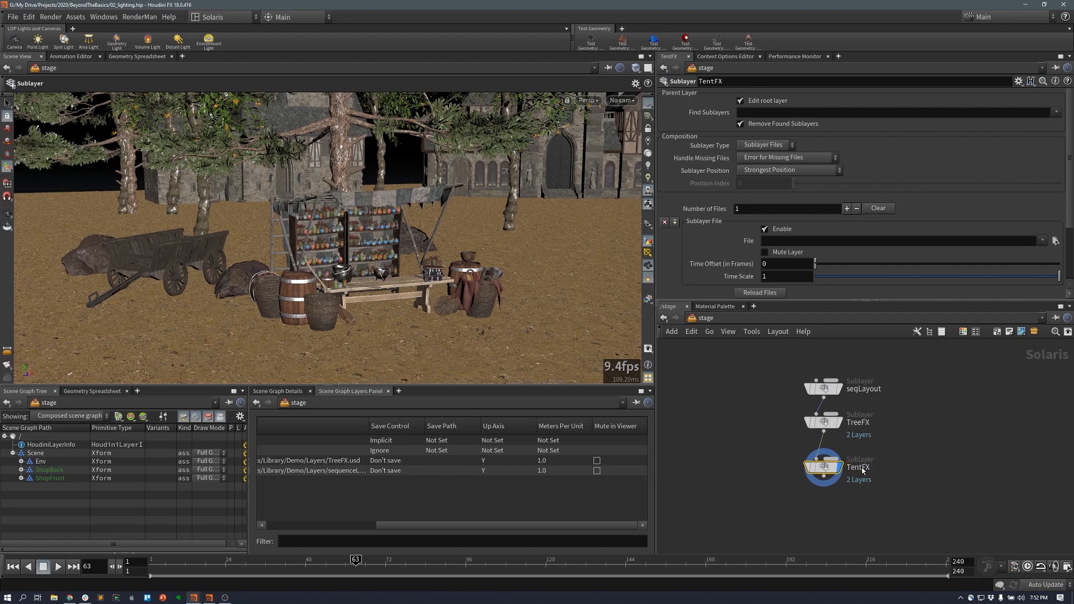
left_click_drag(828, 470, 827, 465)
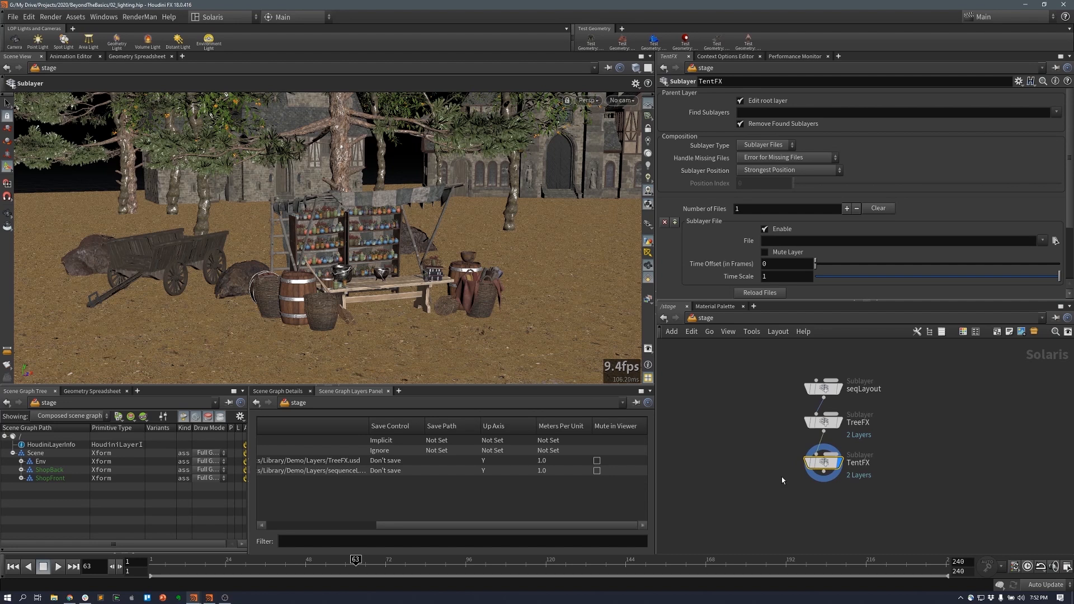
- Show the scene graph details, enlarge the viewport's height, and widen the scene graph tree
left_click(287, 392)
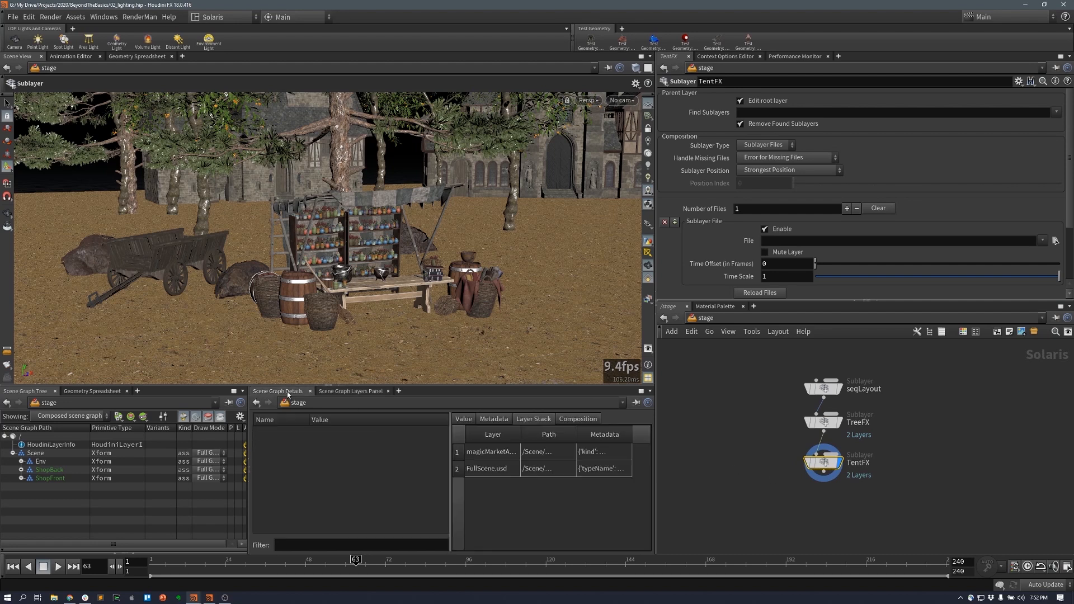
left_click_drag(282, 385, 281, 403)
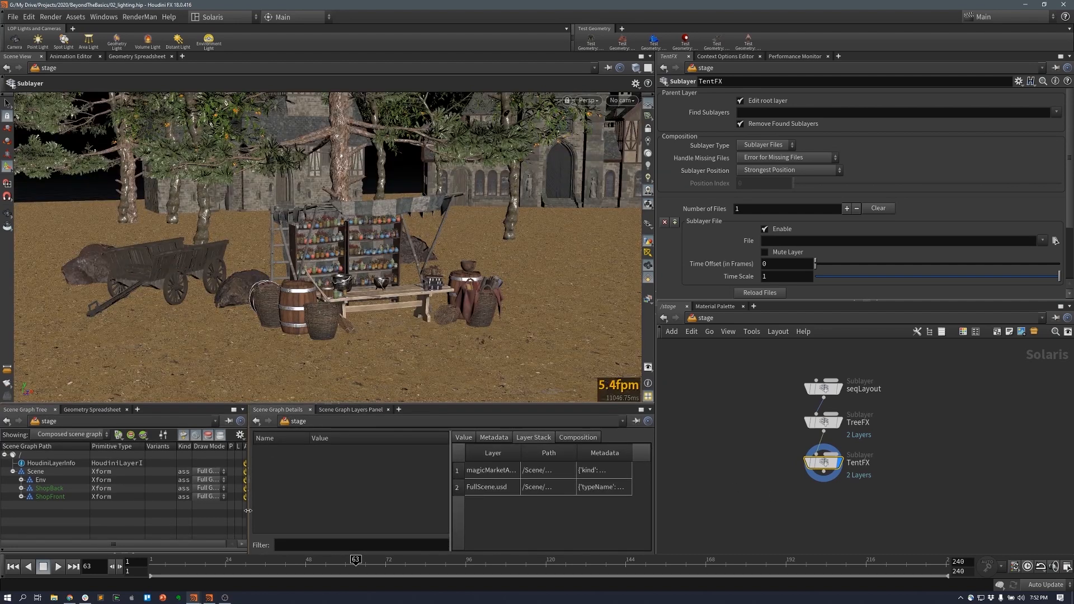
left_click_drag(248, 490, 330, 489)
- Load TentSim_Asset.usd from $HIP/Library/FX as the TentFX node's sublayer file
left_click(1056, 241)
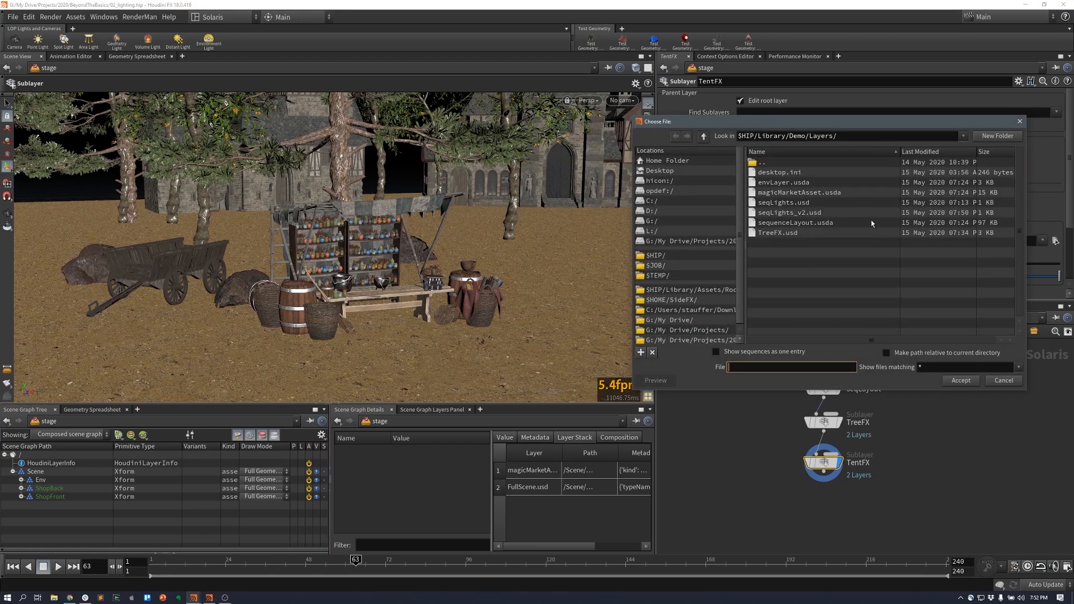
double_click(783, 163)
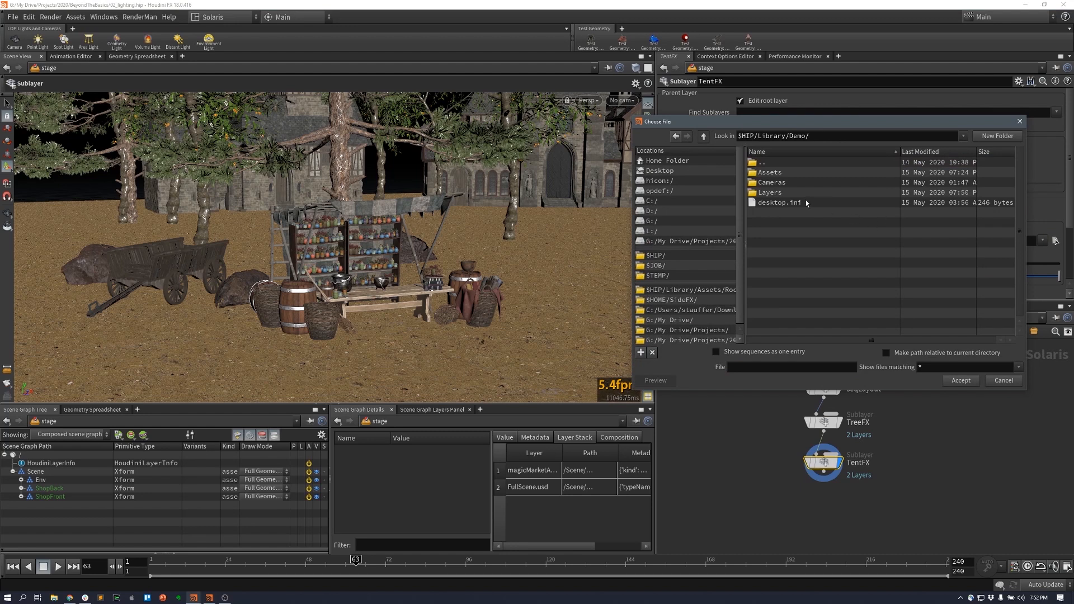
left_click_drag(807, 130, 822, 96)
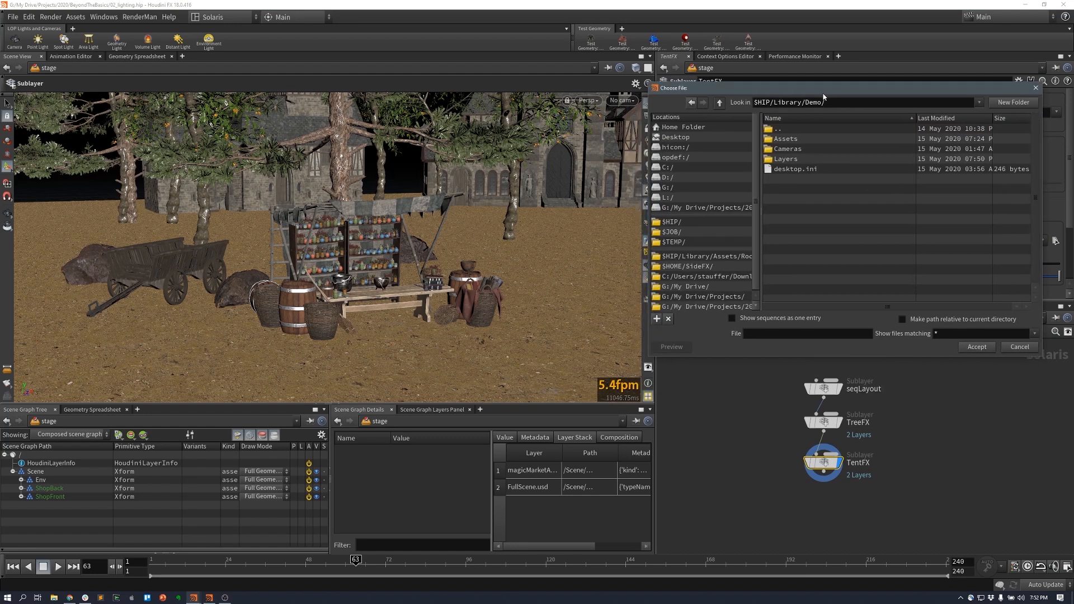
double_click(793, 159)
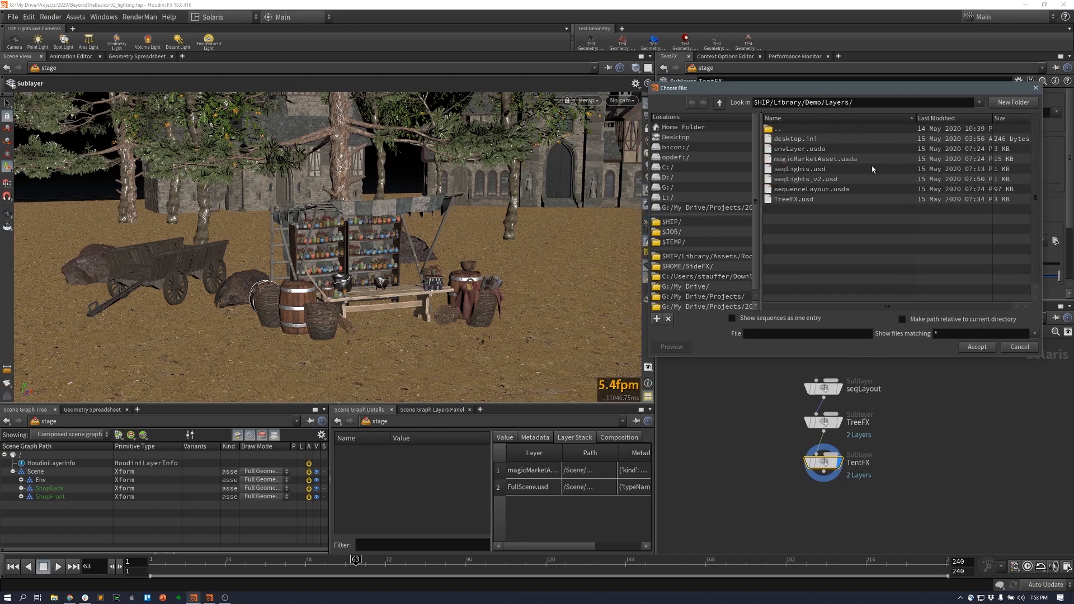
double_click(792, 129)
double_click(800, 129)
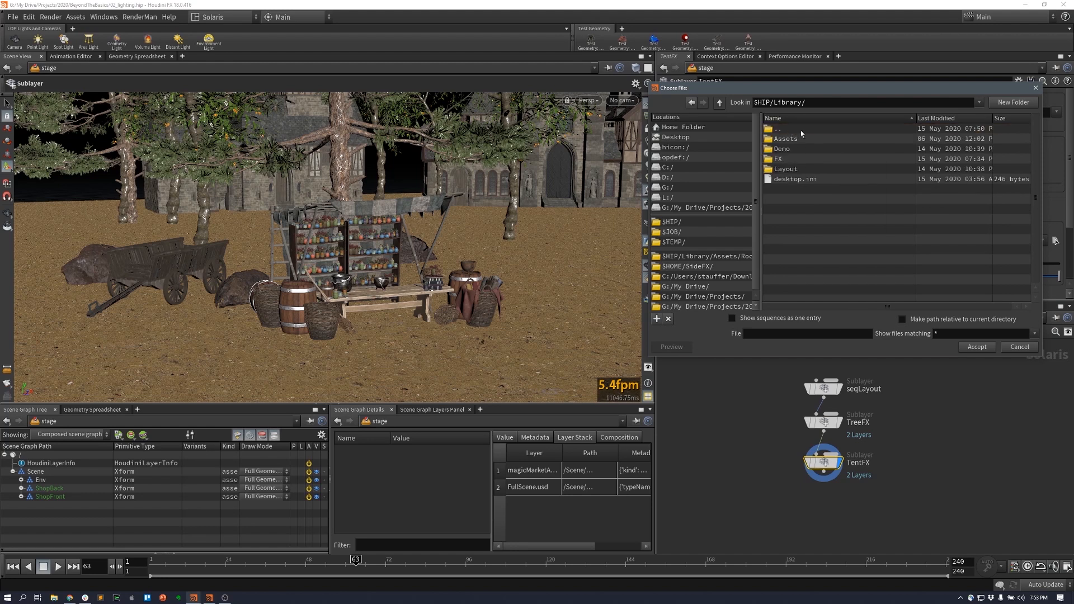
double_click(780, 159)
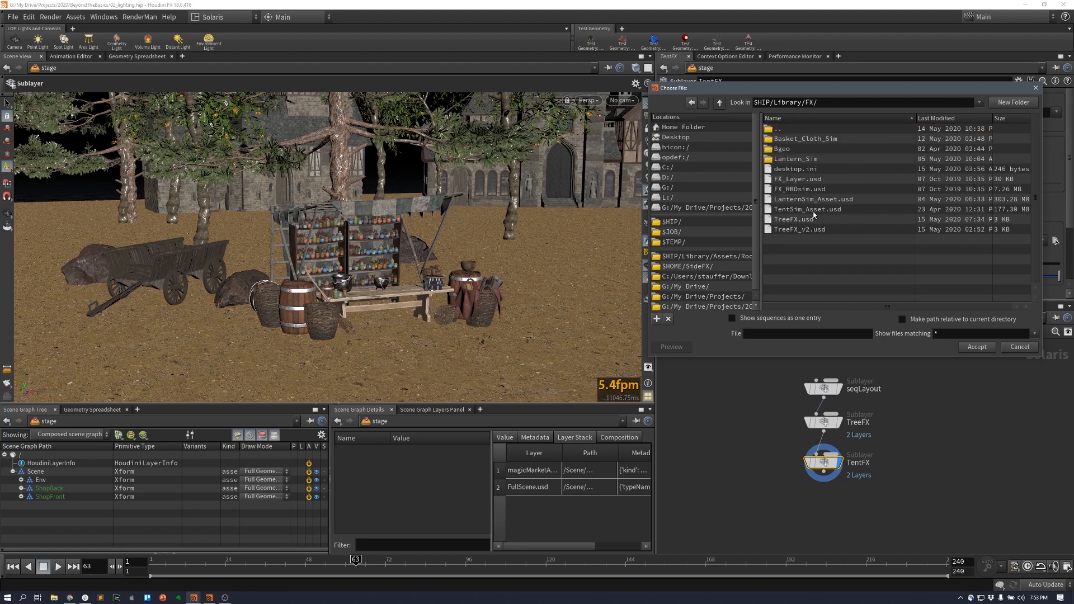
left_click(813, 210)
left_click(977, 347)
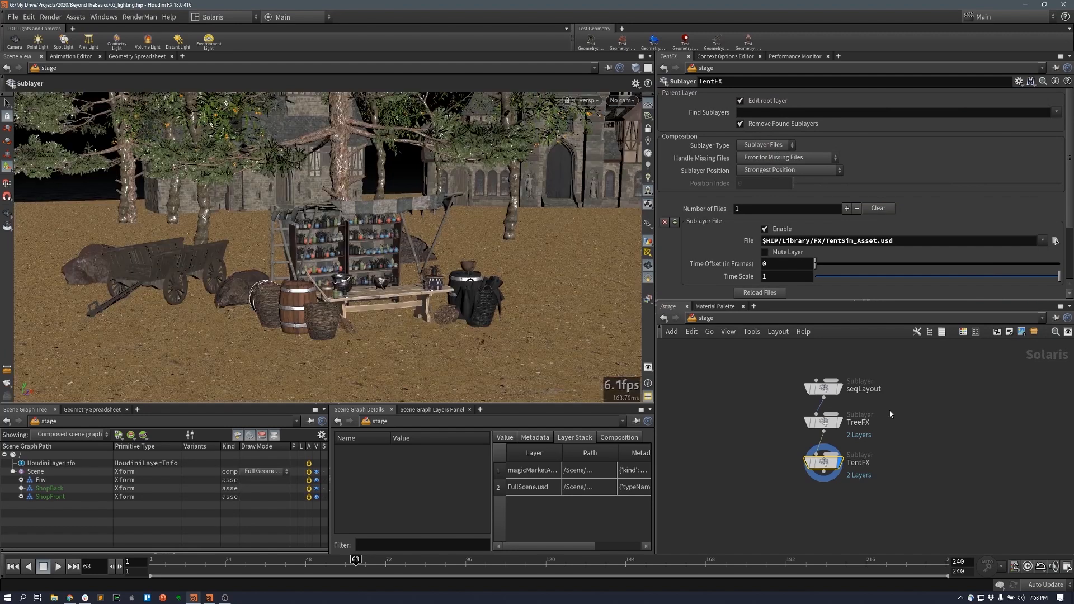
- Scrub the timeline to frame 49 and view the market tent from a low, near-ground angle
left_click_drag(173, 565, 309, 567)
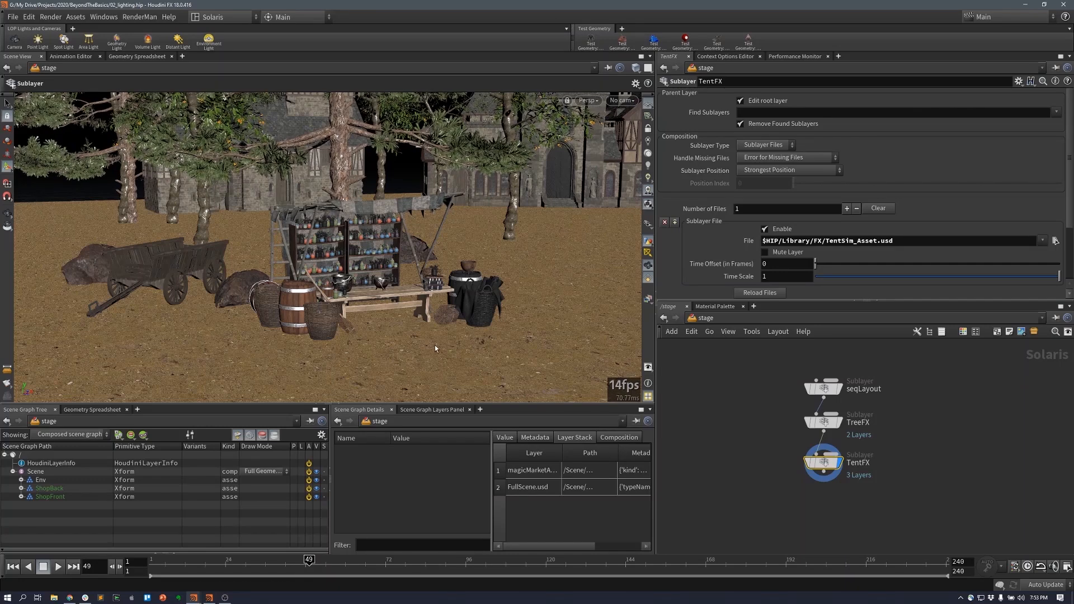
key("Escape")
left_click_drag(435, 345, 337, 227)
key("Return")
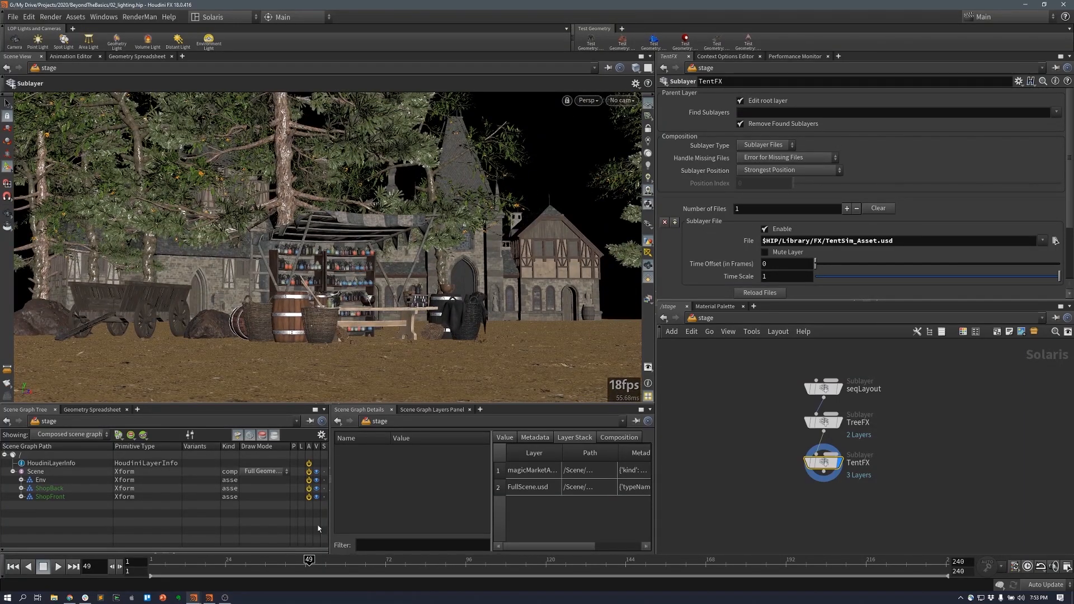
- Cut the connection between TreeFX and TentFX to isolate the tent simulation layer in the viewport
scroll(911, 470, "up", 4)
middle_click_drag(896, 472, 950, 480)
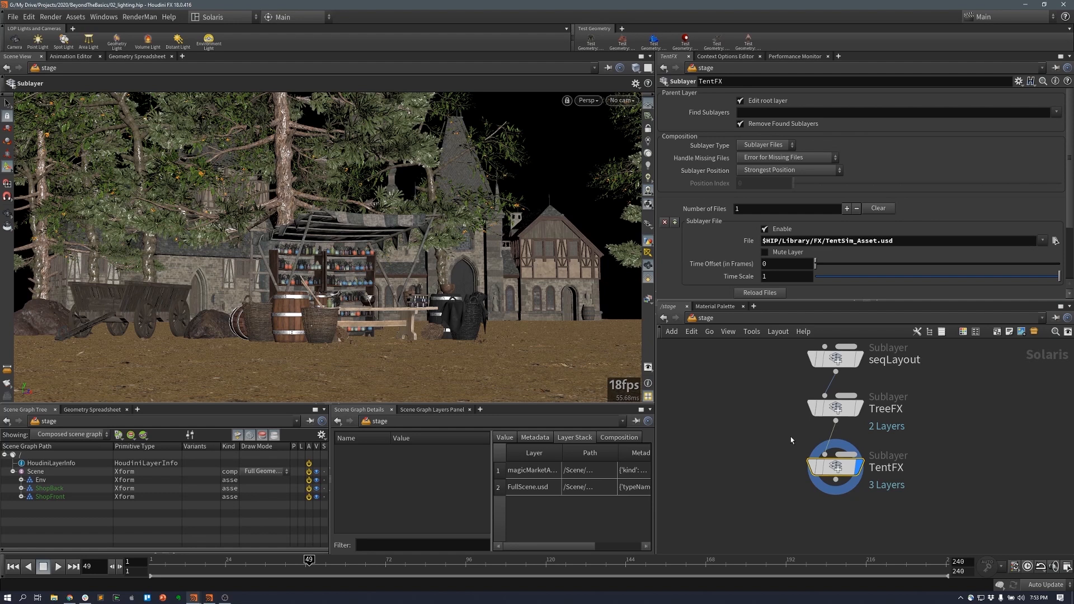
key("y")
left_click_drag(790, 438, 844, 438)
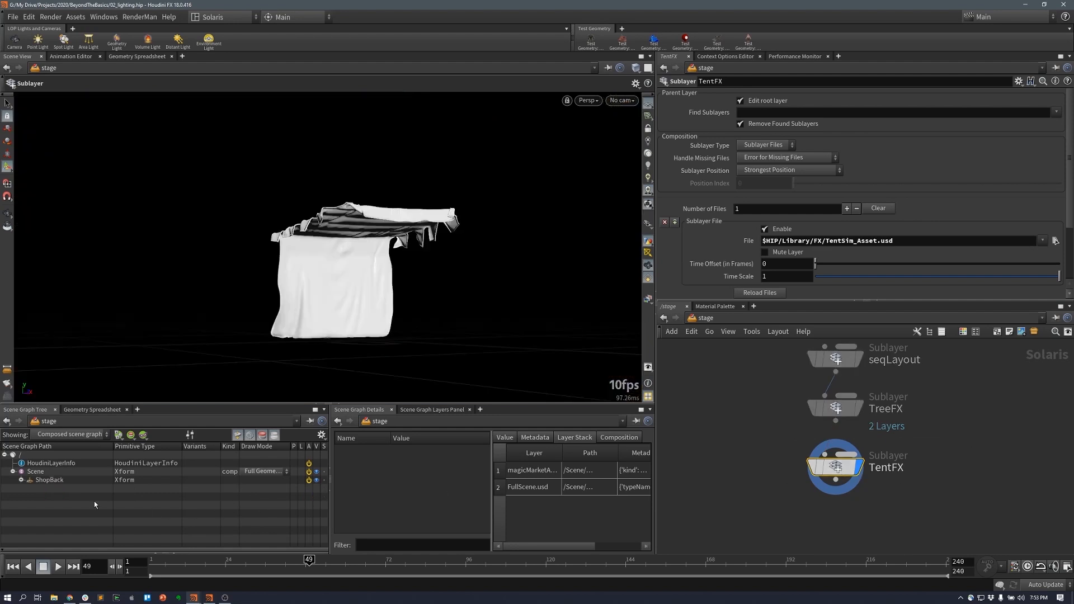
- Expand ShopBack in the scene graph tree down to the Tent mesh
left_click(21, 480)
left_click(29, 489)
- Reconnect TreeFX's output to TentFX's input and scrub the timeline to frame 90
left_click(836, 423)
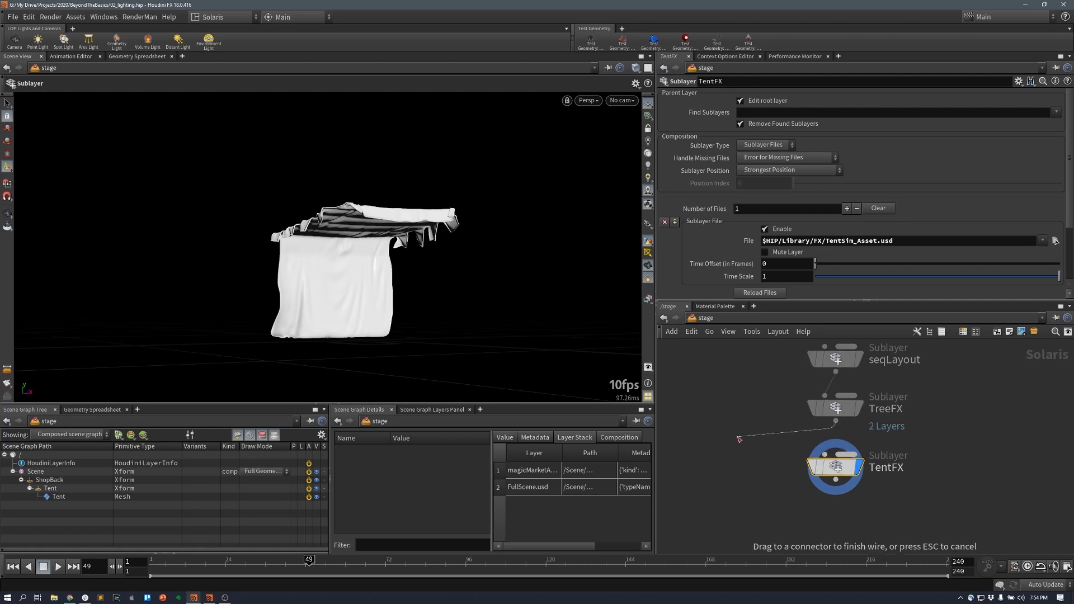
left_click(798, 448)
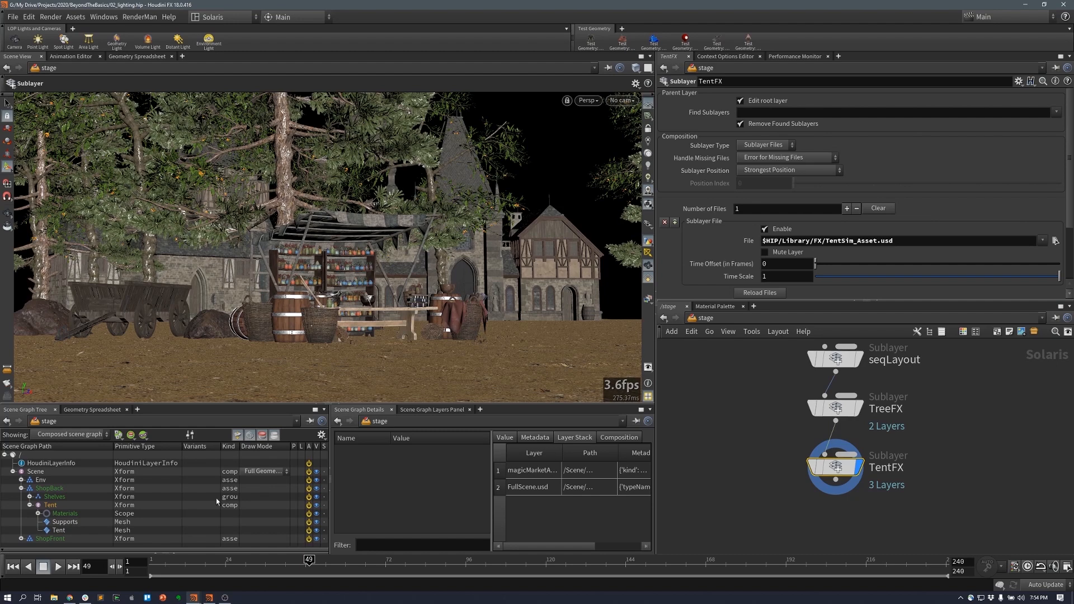
left_click(169, 561)
left_click_drag(169, 561, 446, 569)
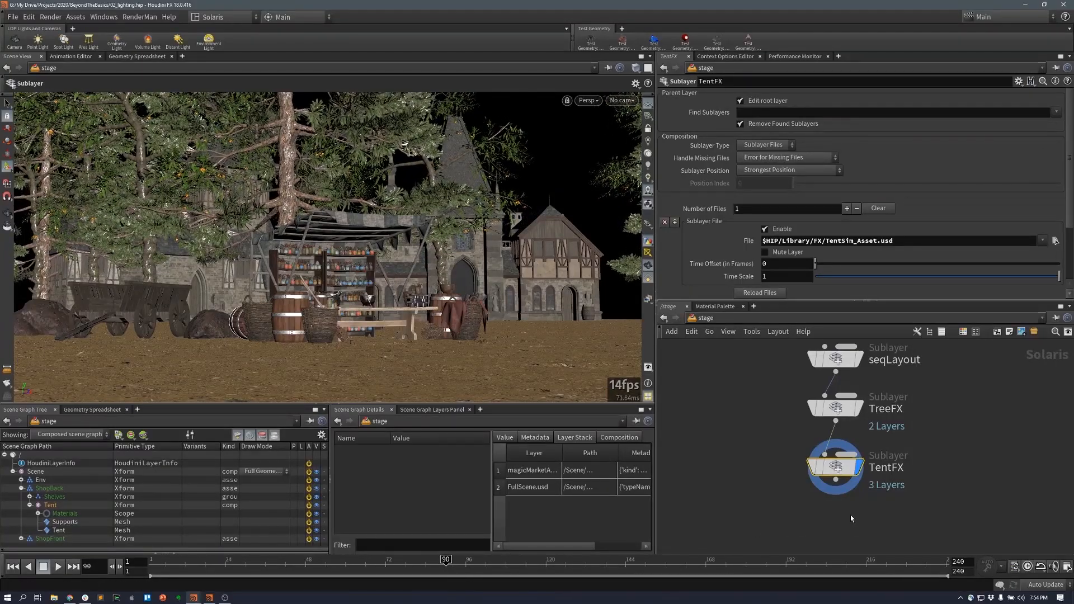
- Duplicate the TentFX node below itself, wired after TentFX, and rename the copy BasketFX
left_click_drag(841, 472, 857, 524, "alt")
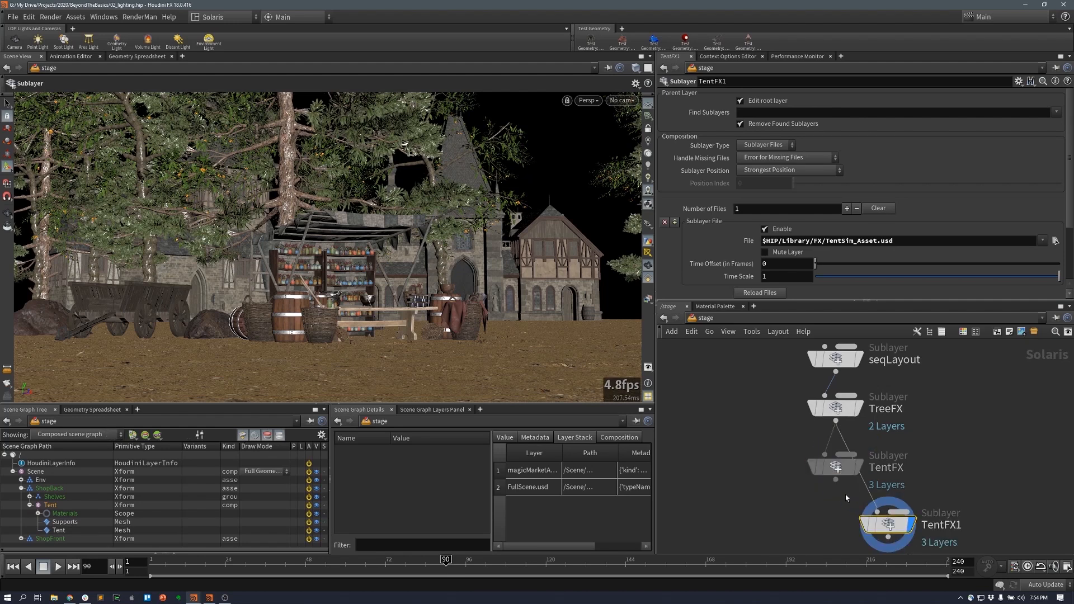
double_click(912, 522)
type("BasketFX")
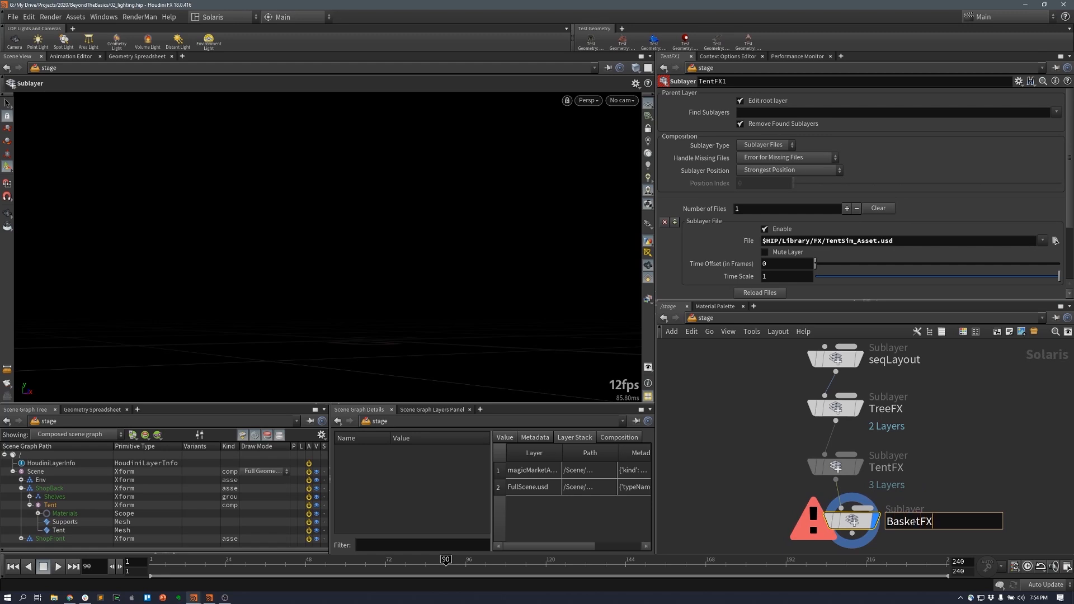
key("Return")
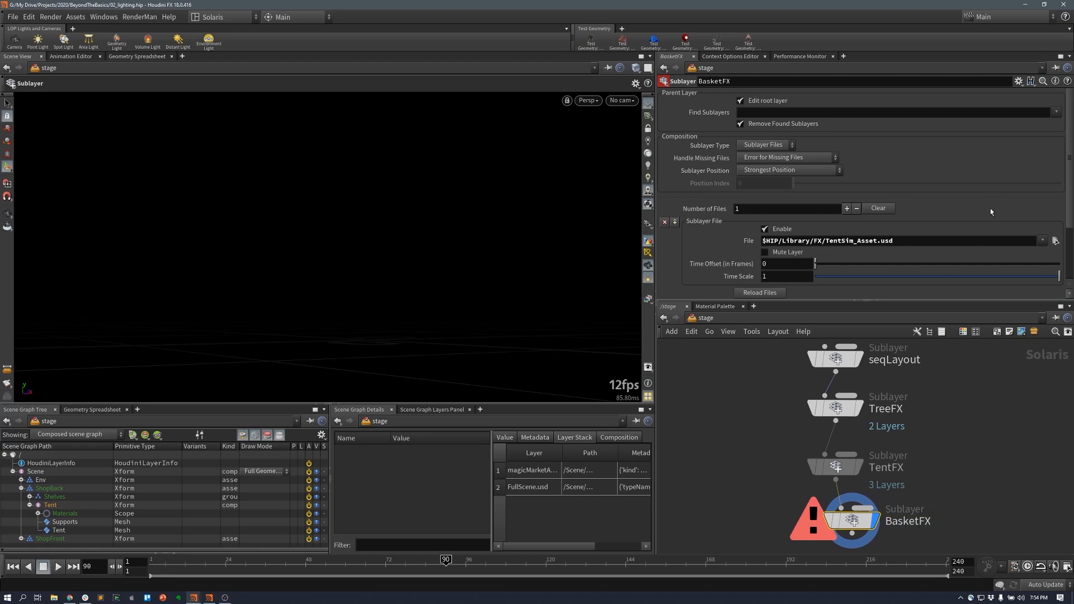
- Load ClothSim_Asset.usd from $HIP/Library/FX/Basket_Cloth_Sim as the BasketFX node's sublayer file
left_click(1055, 241)
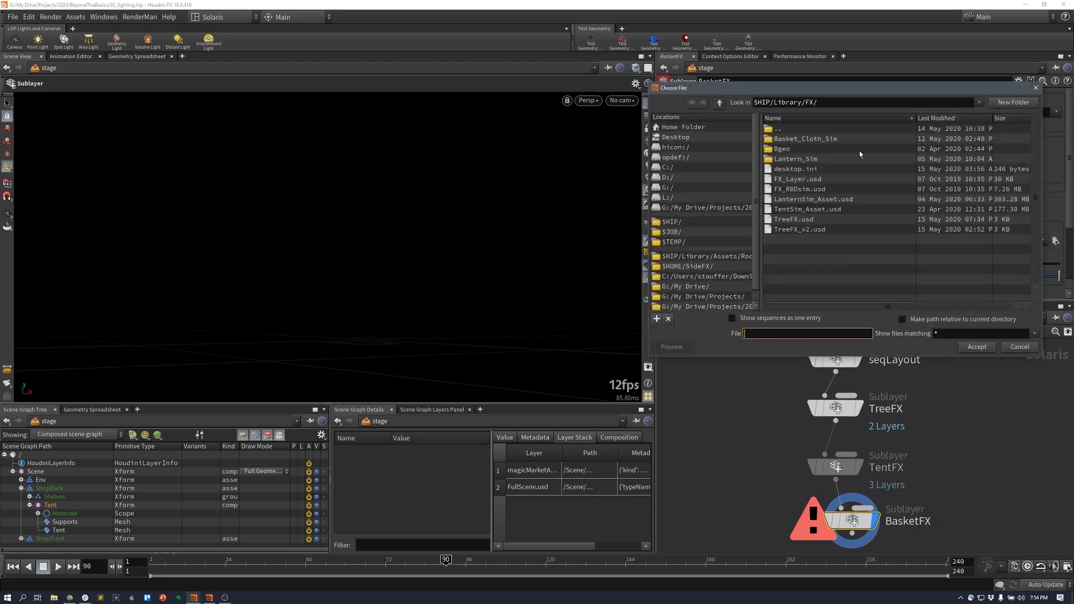
double_click(847, 139)
left_click(832, 150)
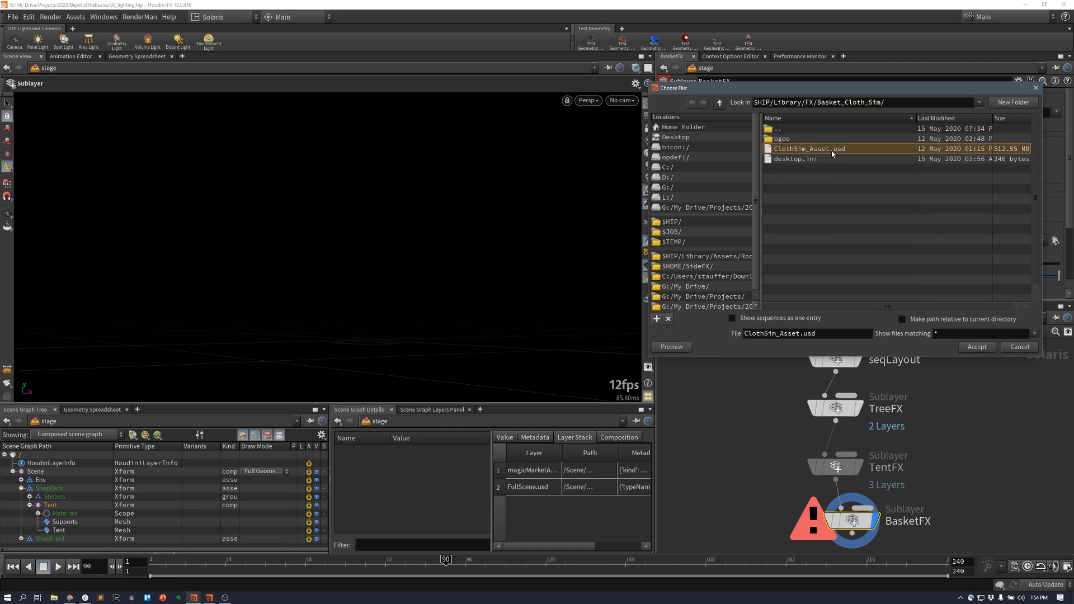
left_click(980, 350)
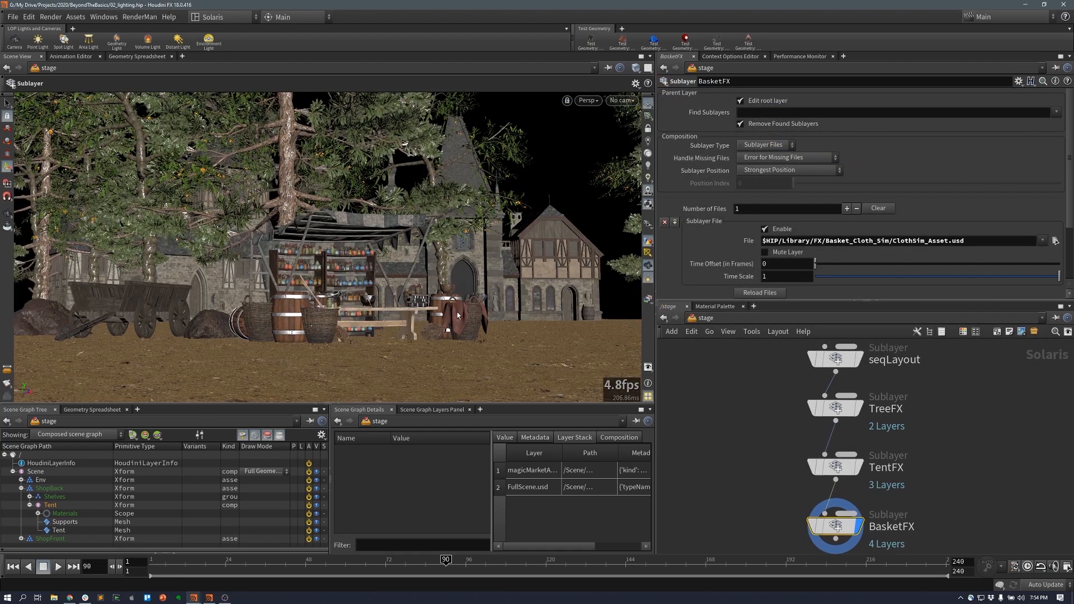
- Inspect the market stall's cloth up close at frame 149 and save the scene file
right_click_drag(458, 299, 394, 470, "alt")
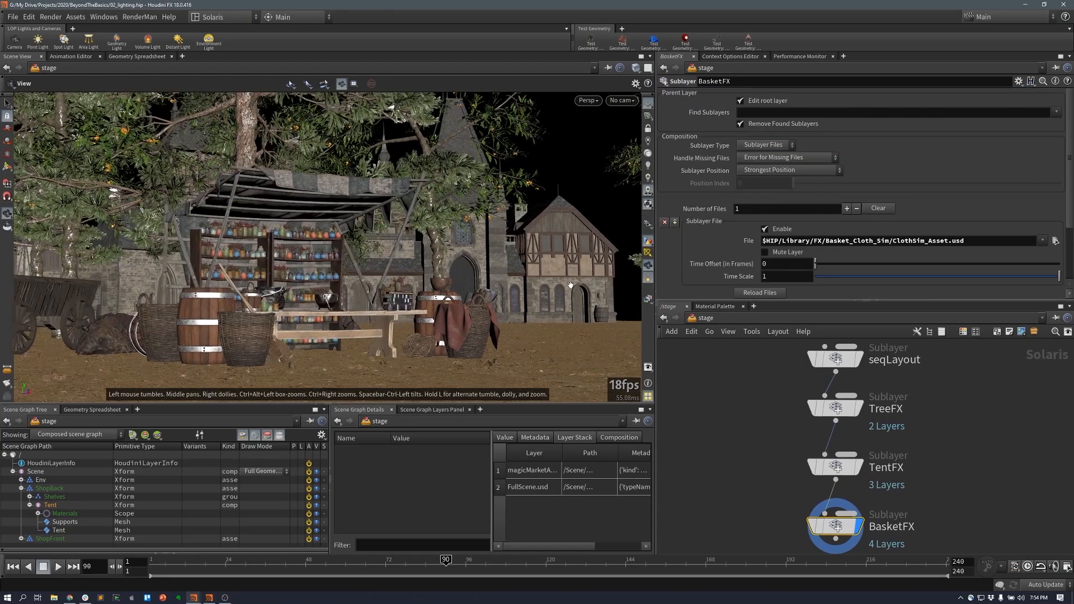
left_click_drag(406, 559, 643, 560)
middle_click_drag(941, 488, 939, 397)
key("ctrl+s")
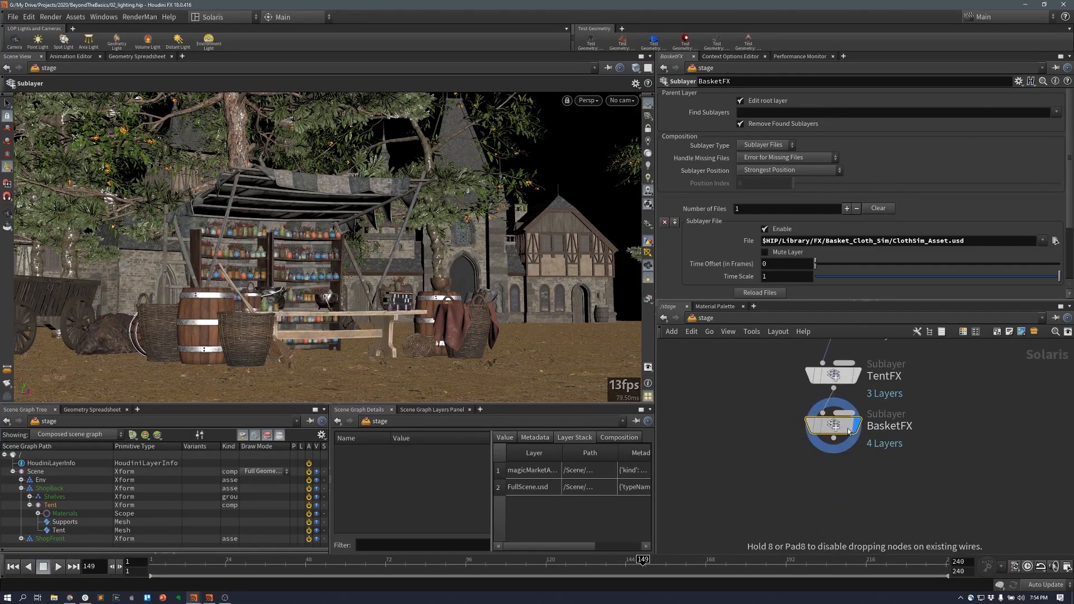
- Add a displayed Sublayer node wired after BasketFX and name it Cauldron
mouse_move(848, 441)
mouse_move(848, 442)
middle_mouse_down()
mouse_move(820, 439)
mouse_move(851, 460)
middle_mouse_up()
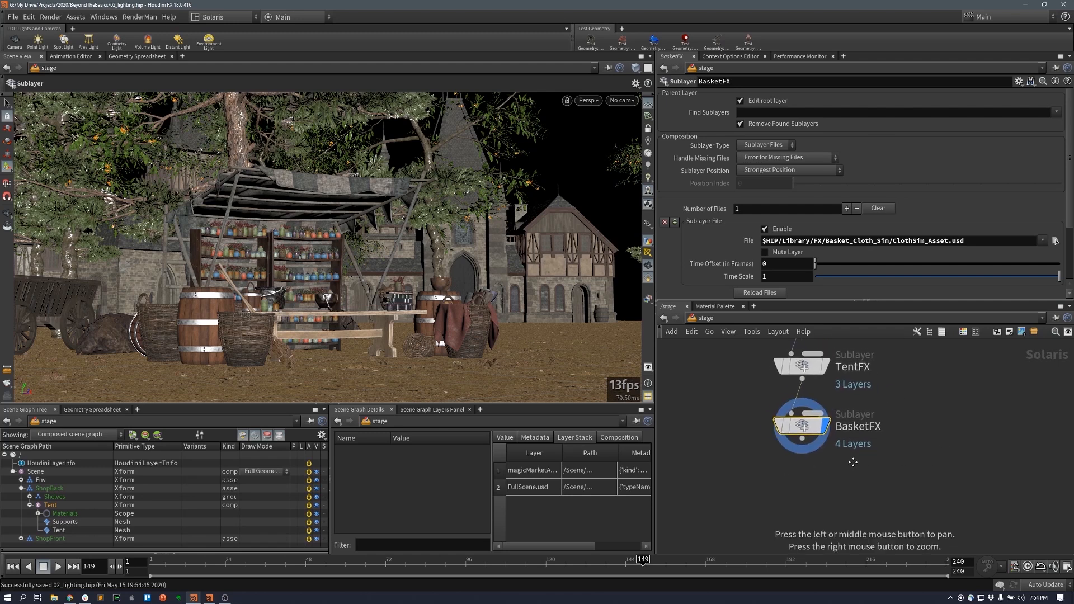
right_click_drag(850, 461, 862, 460)
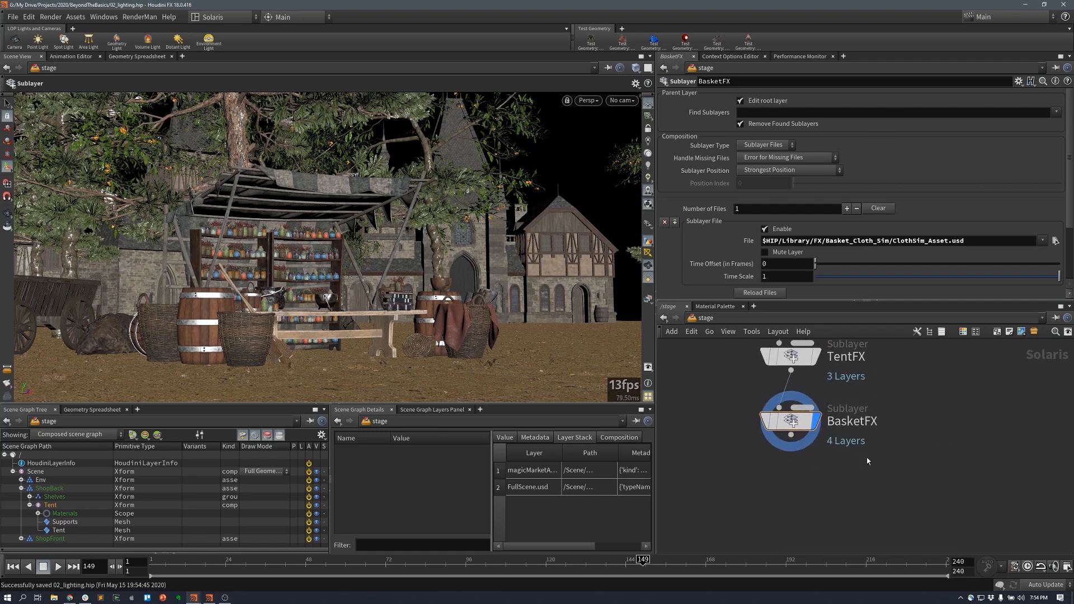
key("Tab")
type("sub")
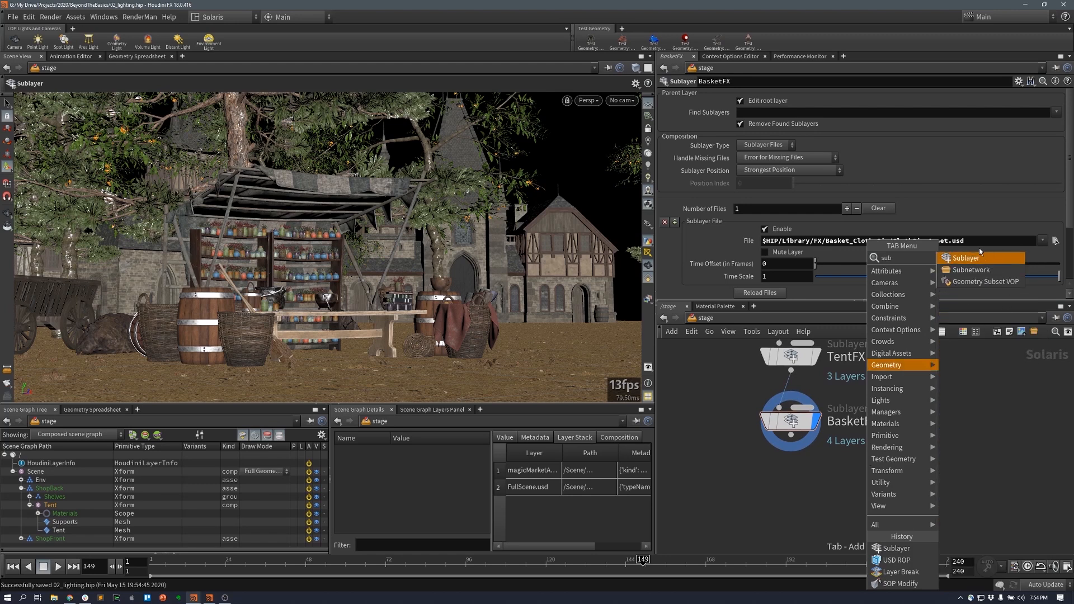
key("Return")
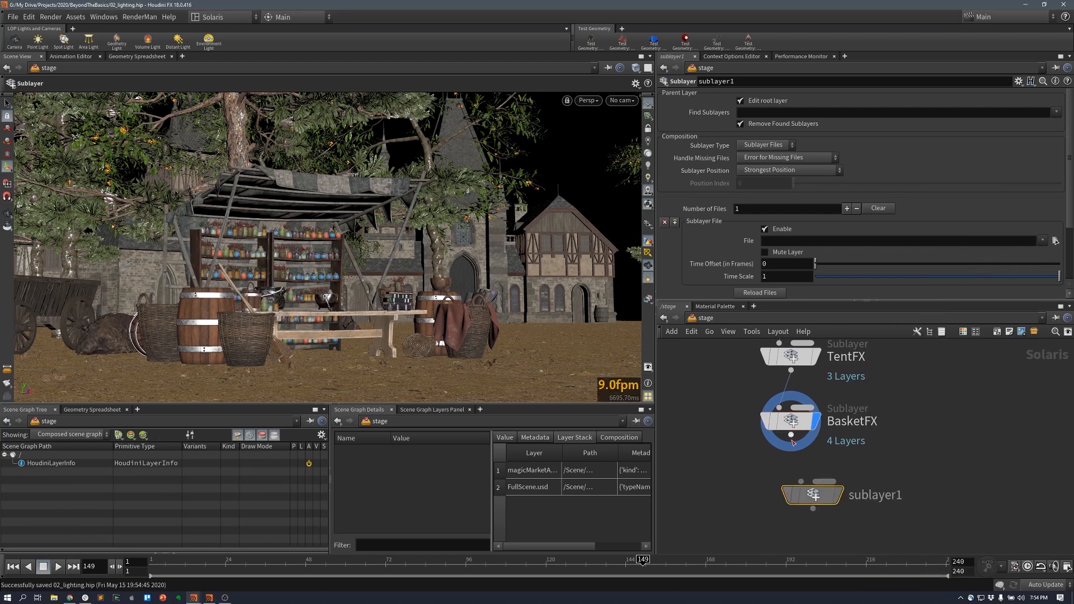
left_click(794, 486)
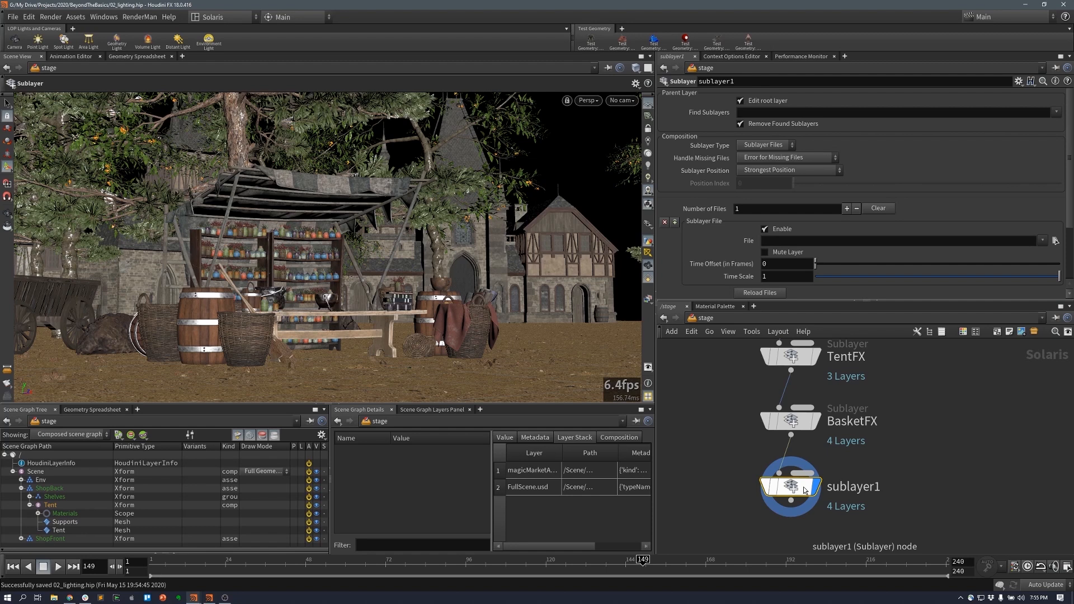
double_click(846, 487)
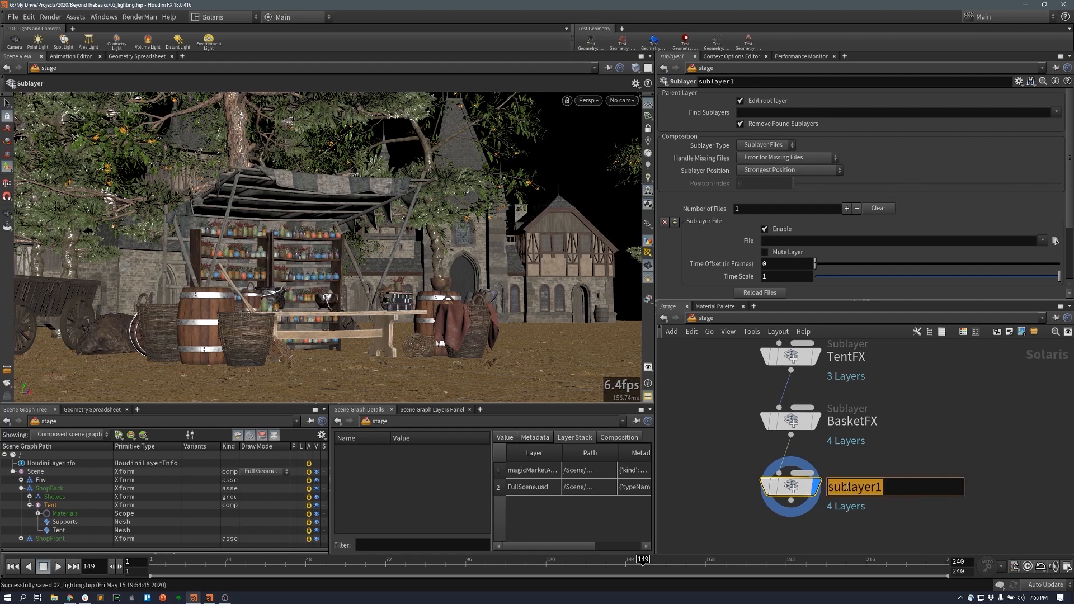
type("Cauldron")
key("Return")
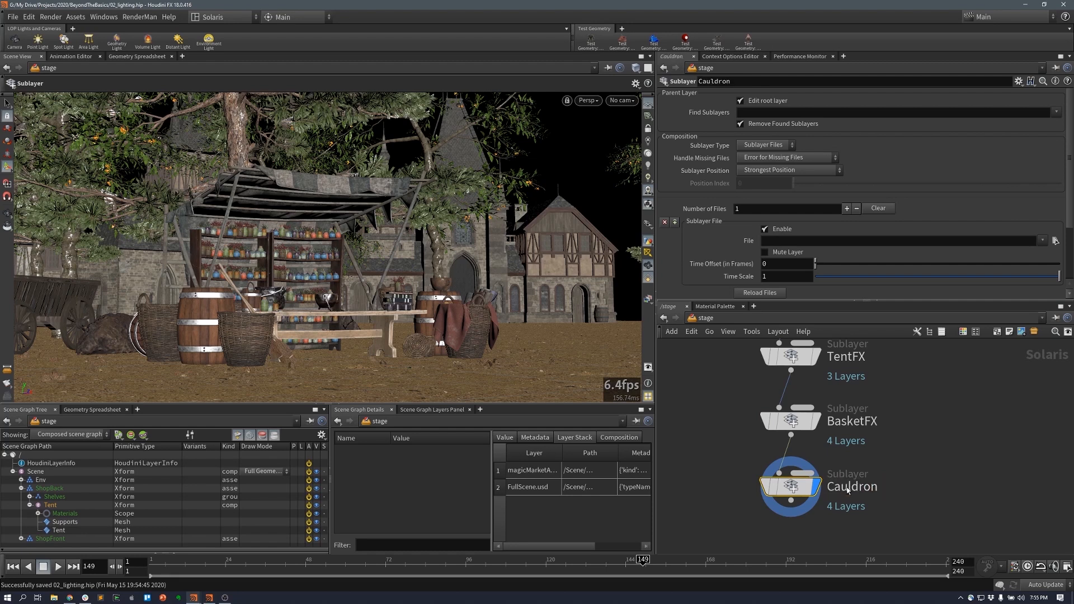
- Browse $HIP/Cauldron and its geo folder for the Cauldron node's sublayer file, showing sequences as one entry
left_click(1056, 241)
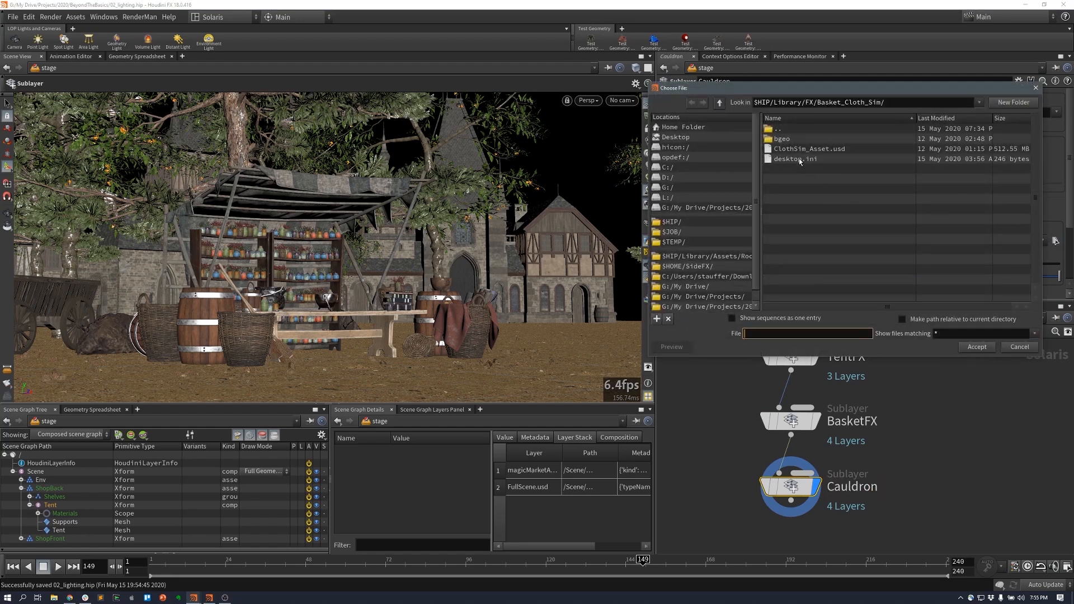
double_click(791, 130)
double_click(803, 131)
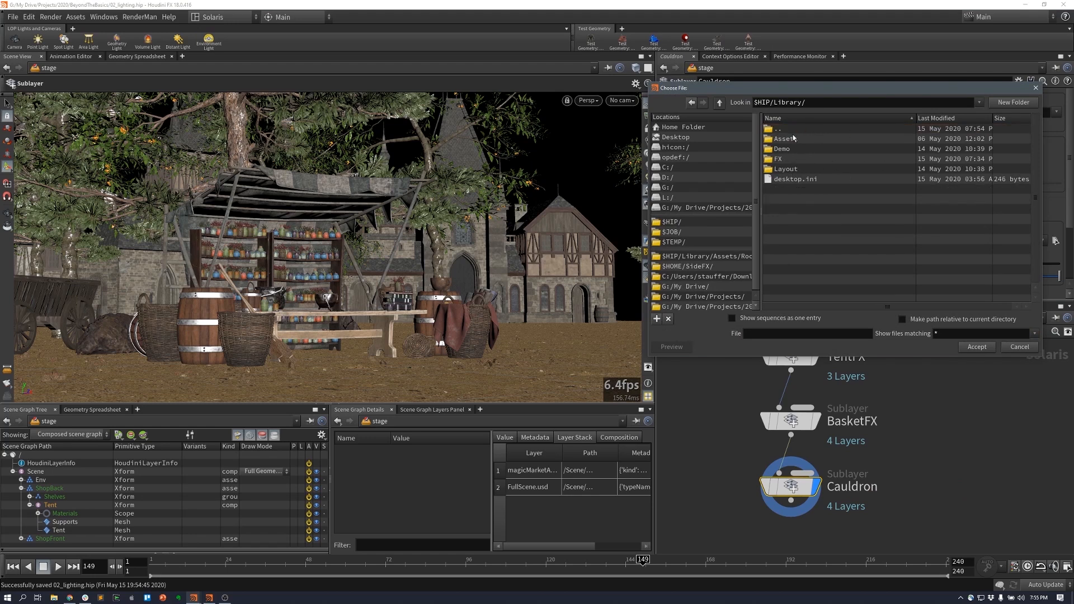
double_click(779, 129)
double_click(804, 173)
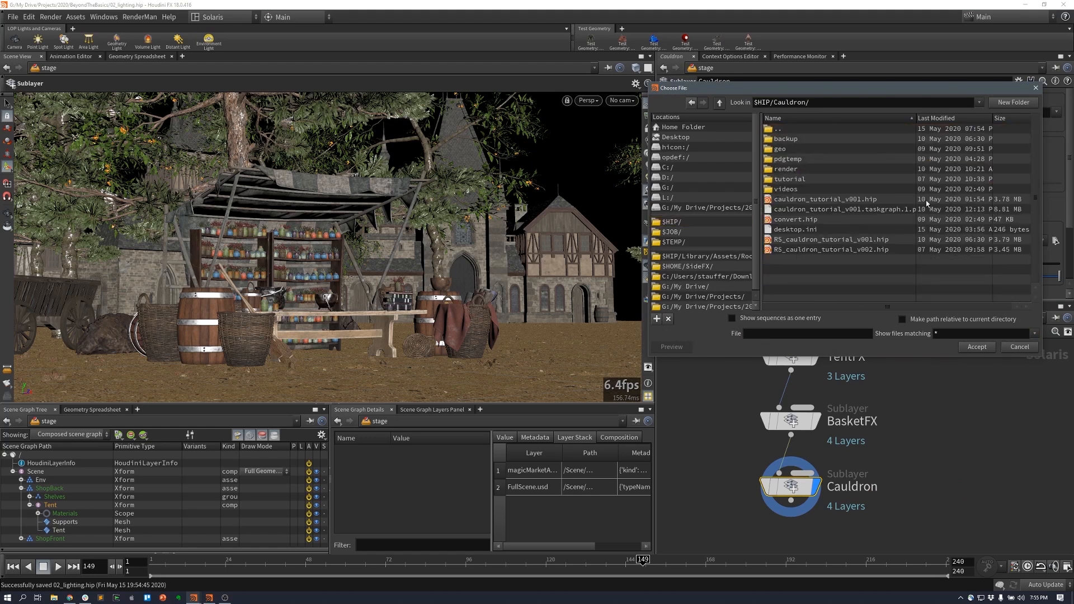
double_click(788, 150)
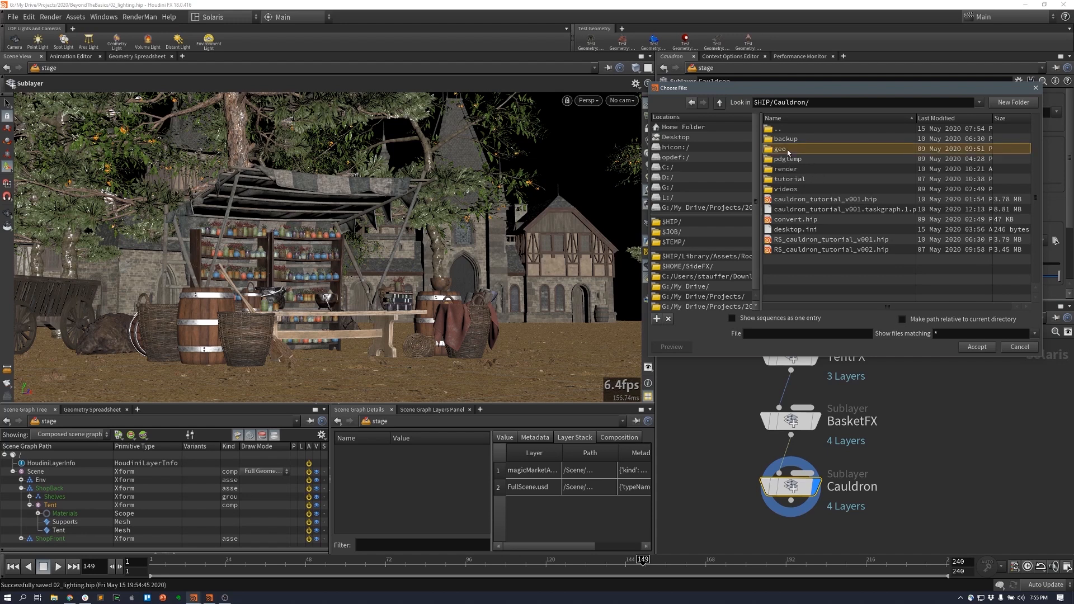
left_click(802, 320)
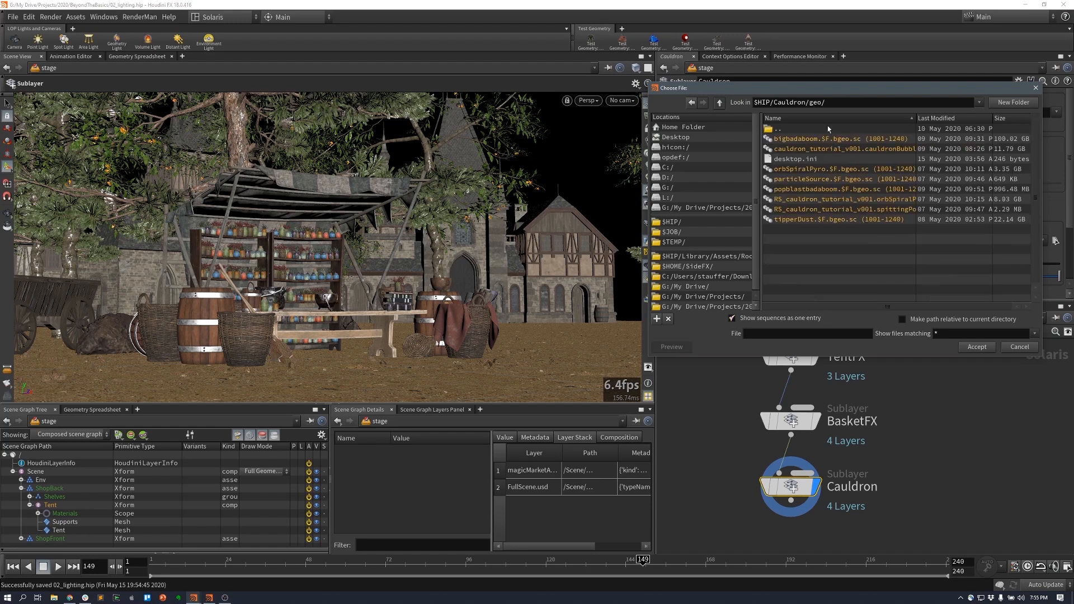
double_click(779, 129)
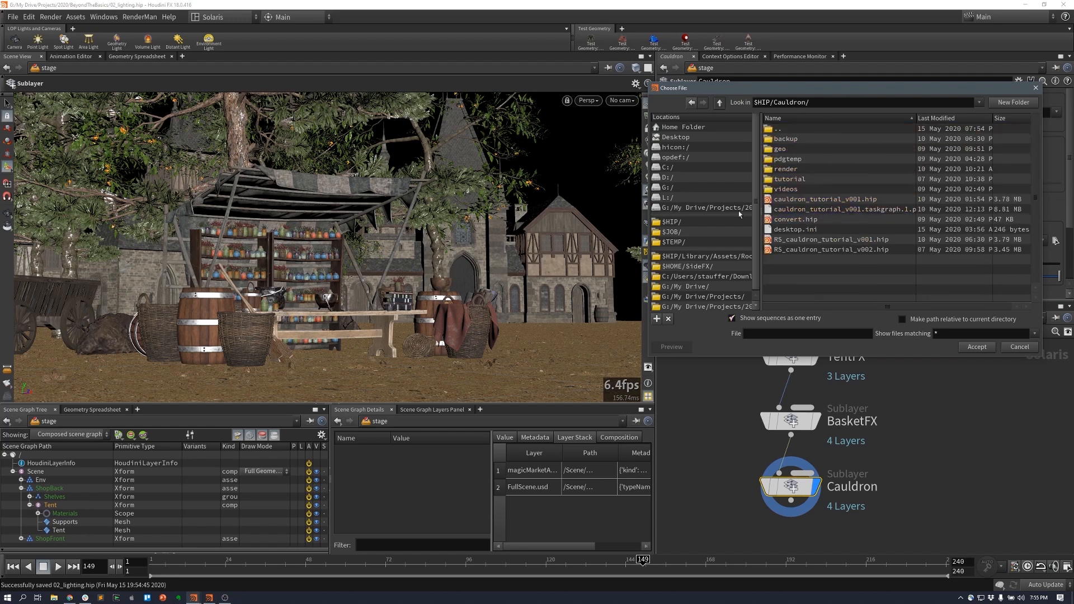
- Load the cauldronFX.$F.usd sequence from L:/Cauldron/Library/FX as the Cauldron node's sublayer file
left_click(688, 198)
double_click(789, 138)
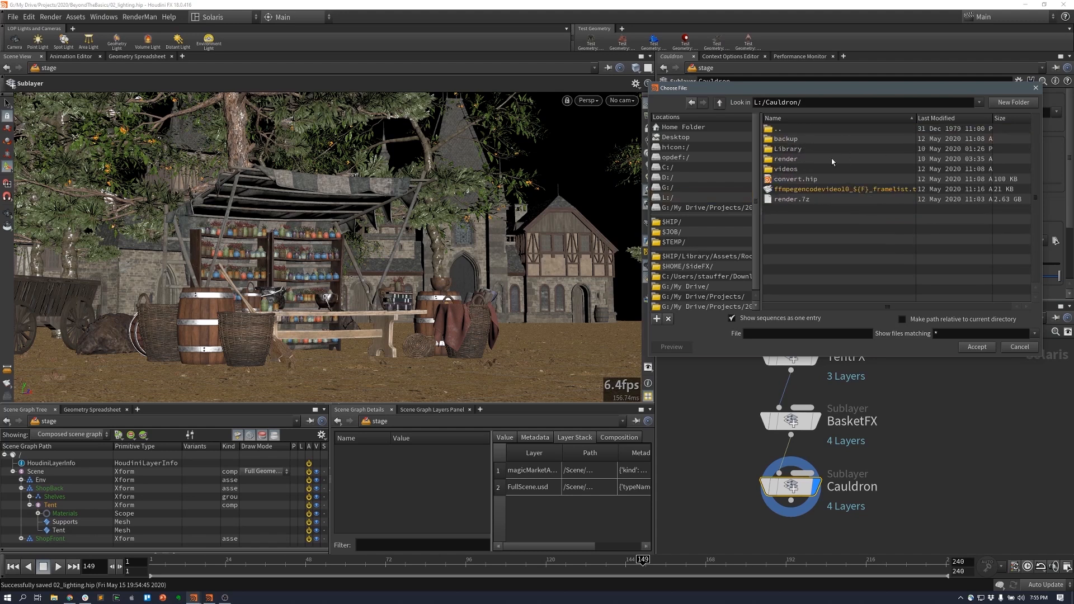
double_click(799, 150)
double_click(812, 139)
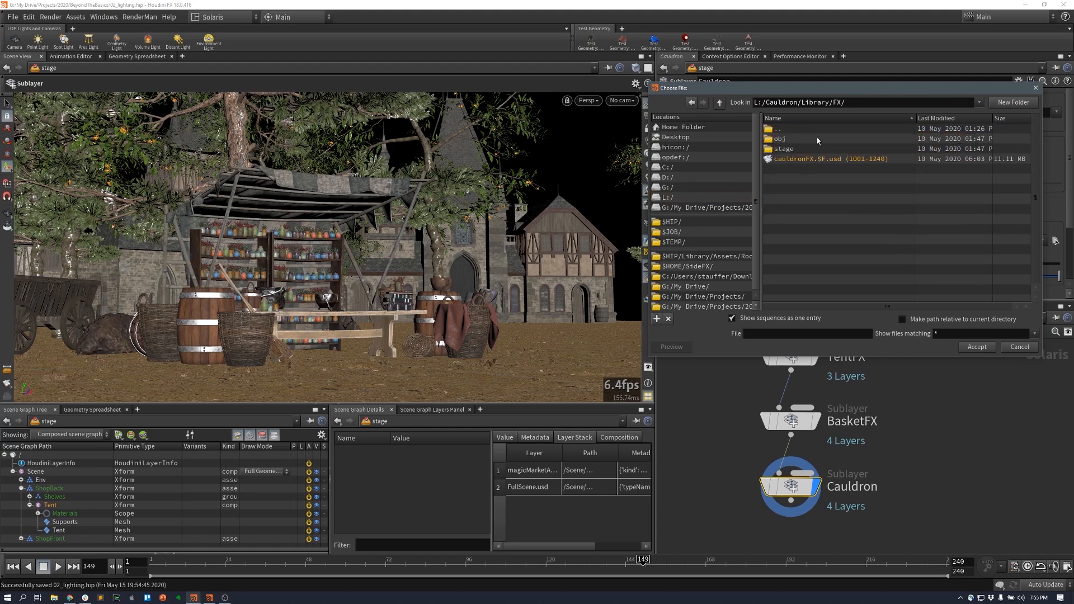
left_click(844, 159)
left_click(976, 347)
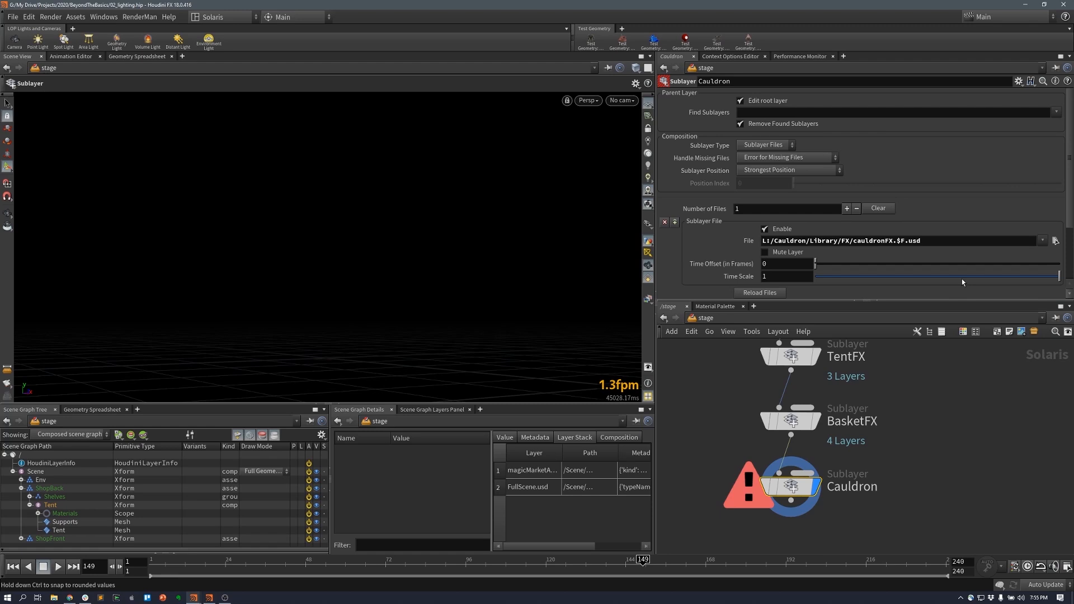
- Offset the frame number in the Cauldron file path by 1000, making it cauldronFX.$F+1000.usd
left_click(897, 241)
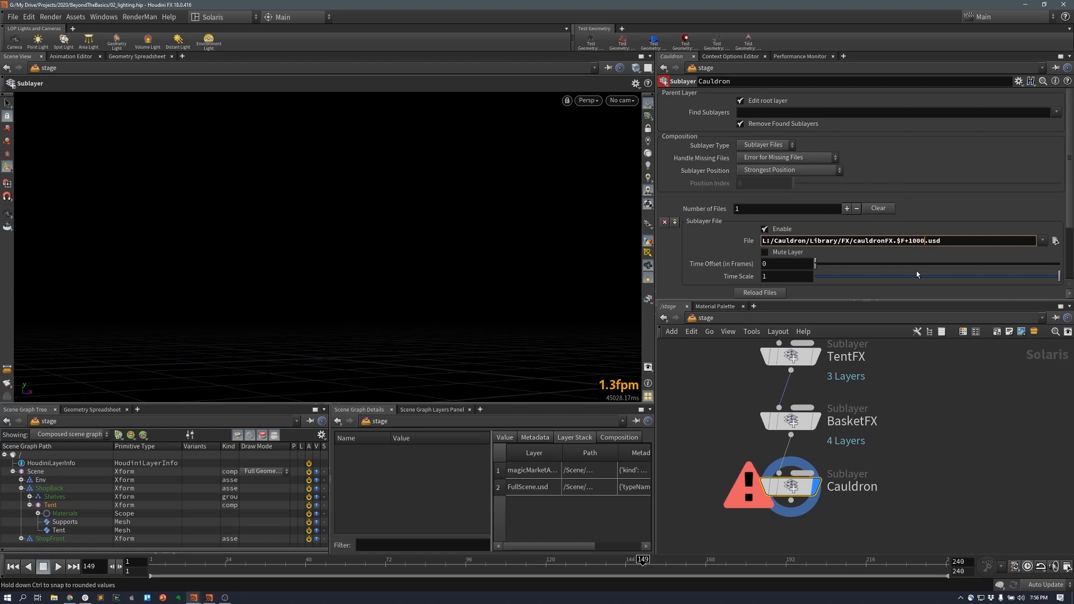
type("0")
key("Return")
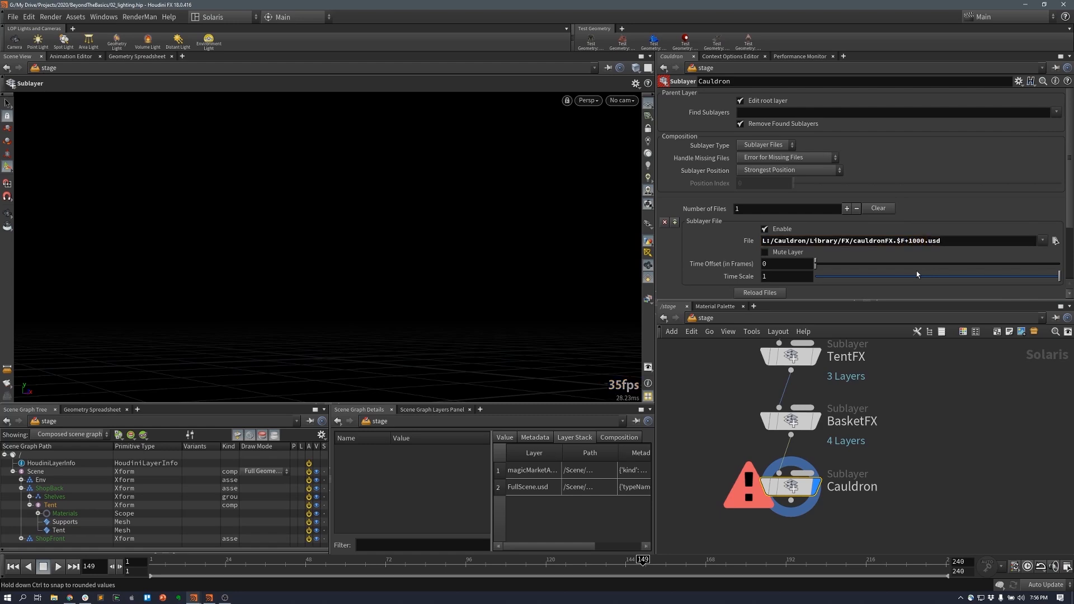
- Wrap $F+1000 in backticks in the Cauldron file path so it evaluates as an expression
left_click(898, 241)
type("`")
left_click(929, 242)
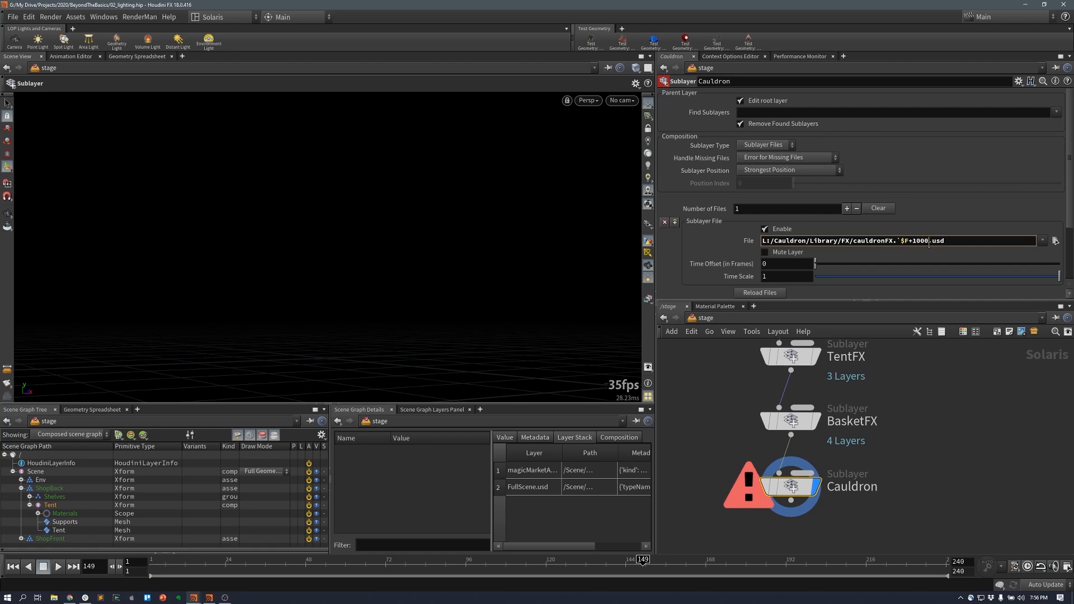
type("`")
key("Return")
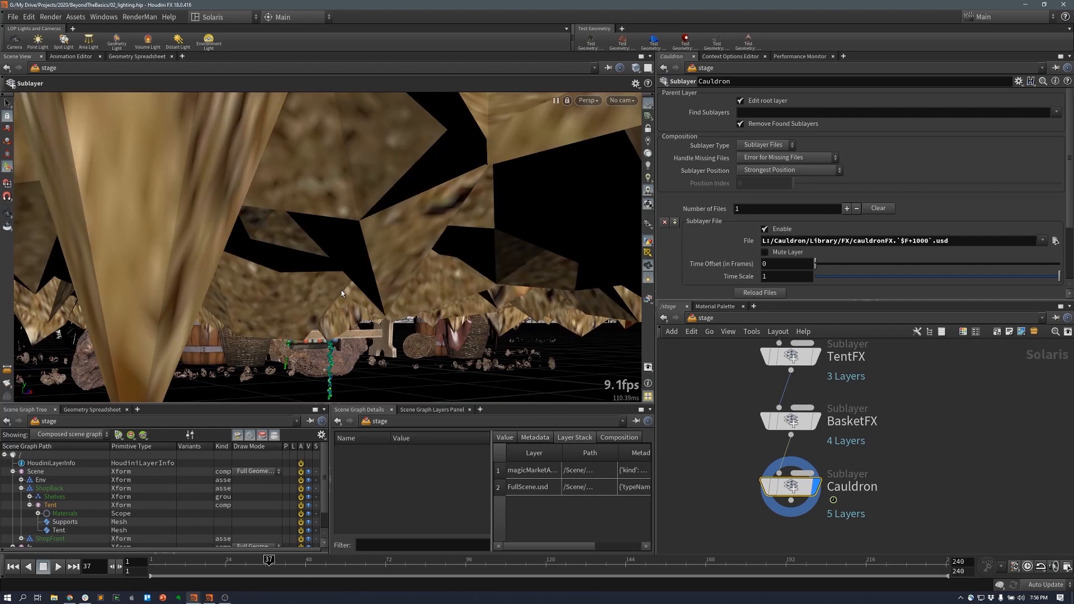
- Rename the Cauldron node CauldronFX
middle_click_drag(906, 463, 894, 432)
double_click(891, 428)
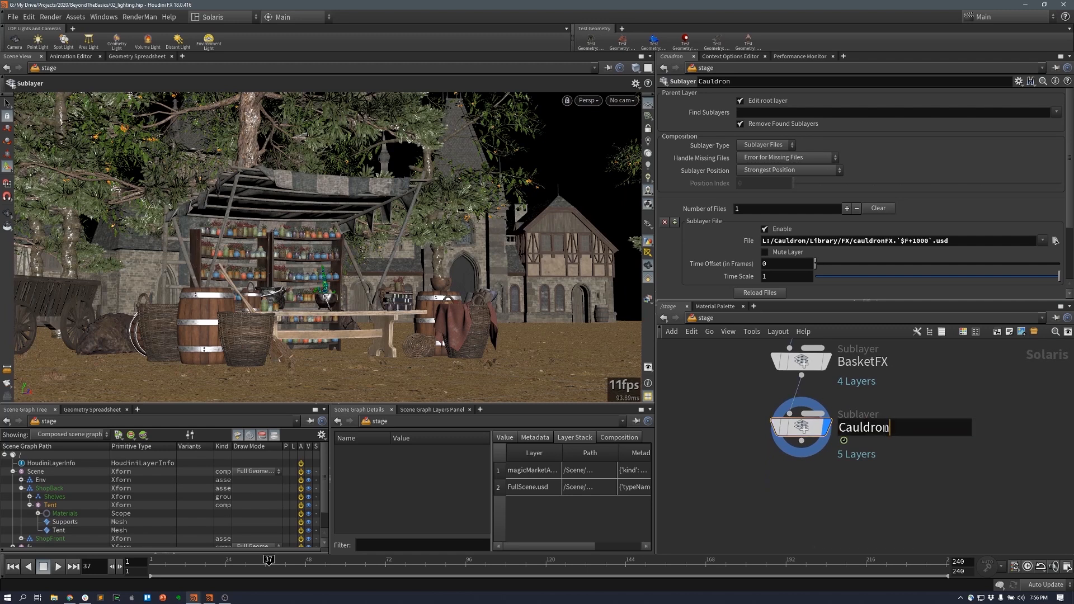
type("FX")
key("Return")
- Add a Sublayer node below CauldronFX and make it the displayed node
middle_click_drag(884, 479, 871, 452)
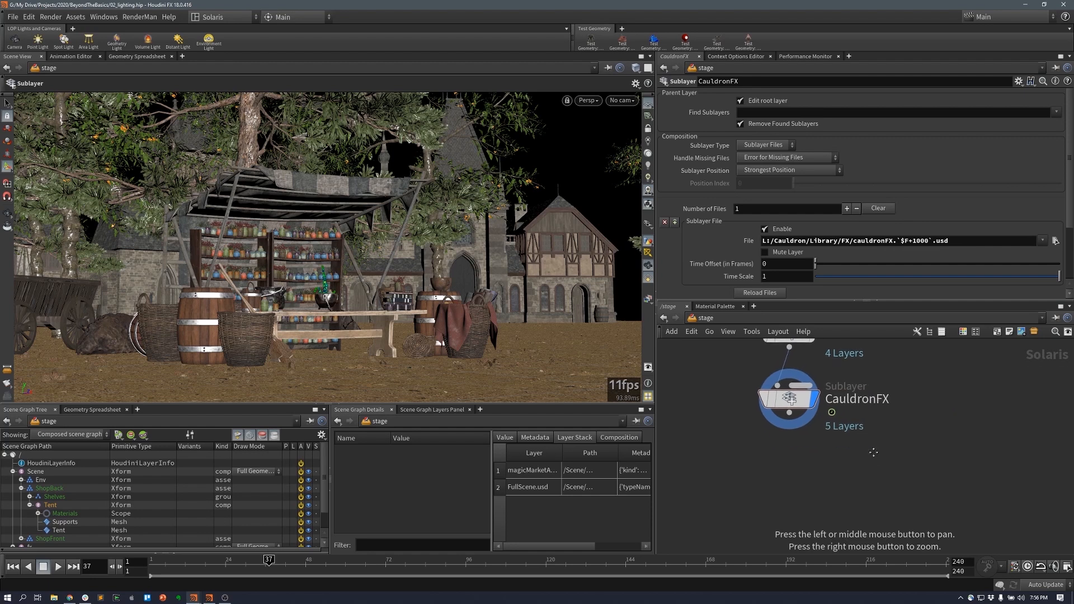
key("Tab")
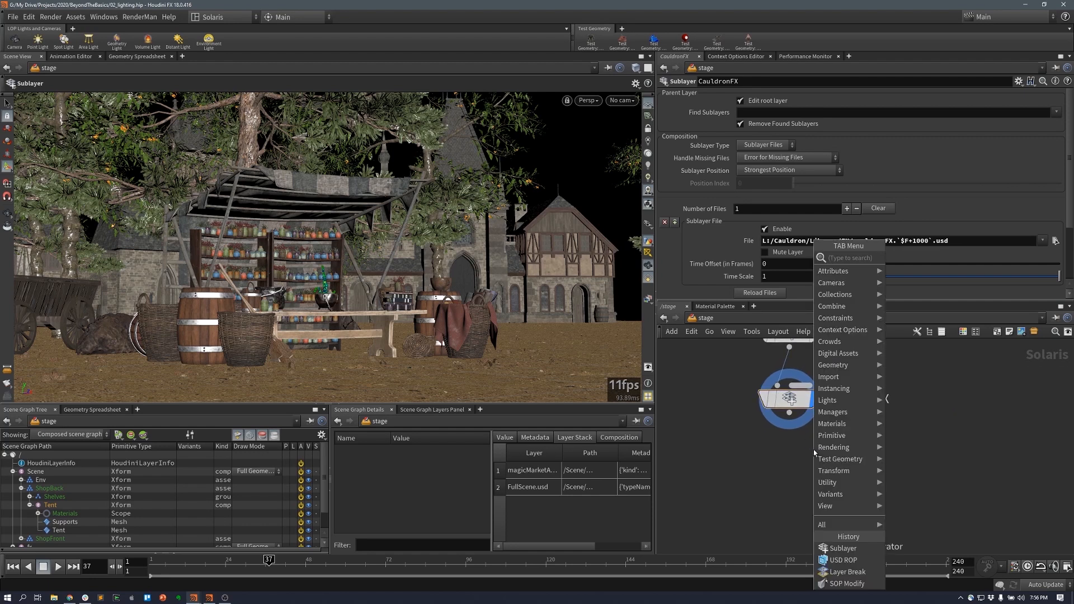
type("sub")
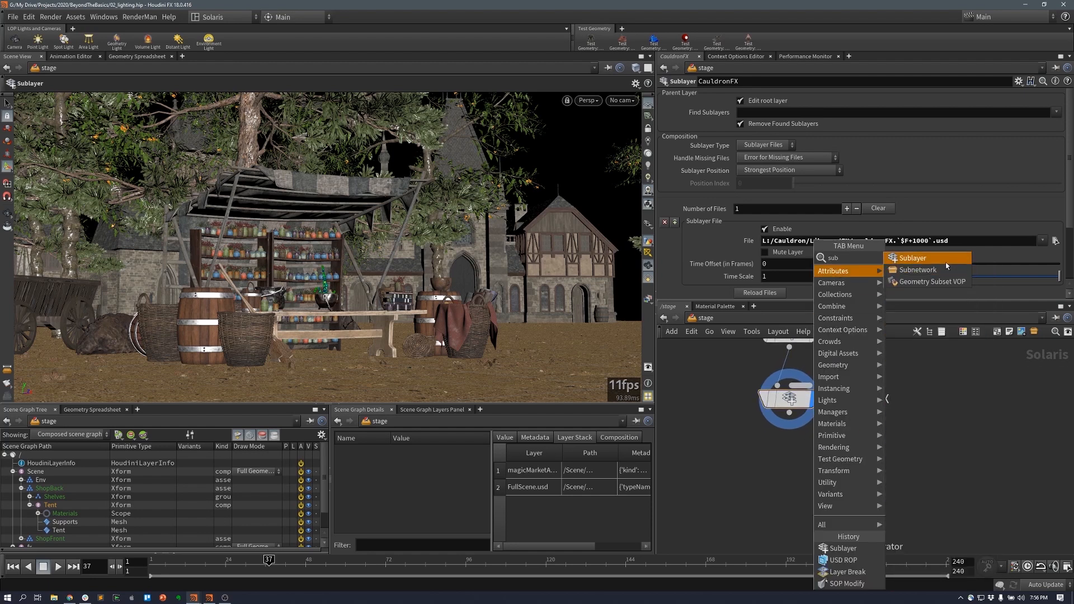
key("Return")
left_click(790, 471)
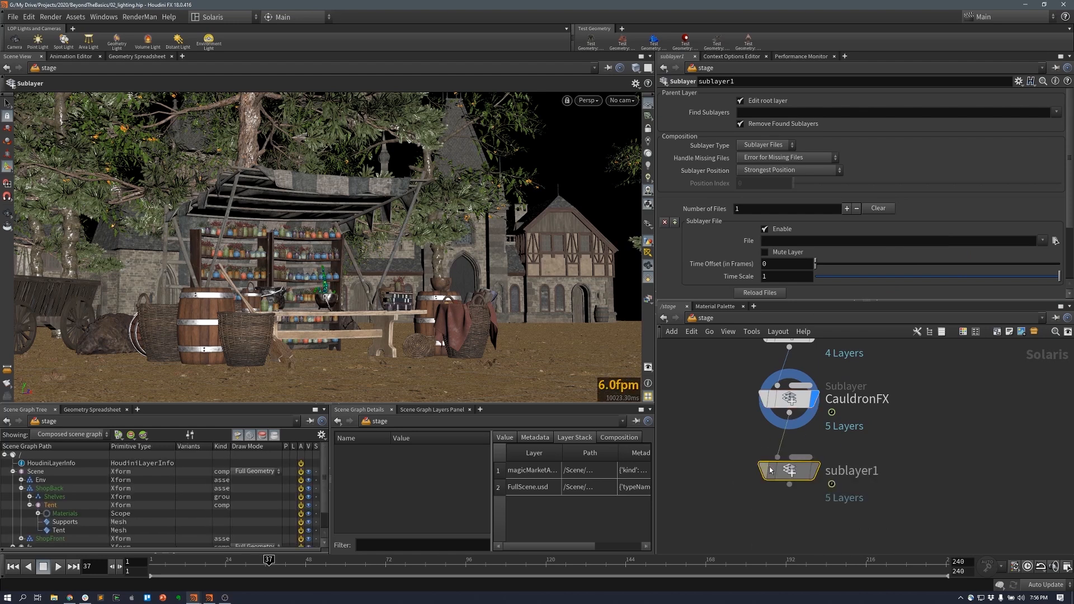
- Rename the new sublayer node FractureFX
double_click(833, 473)
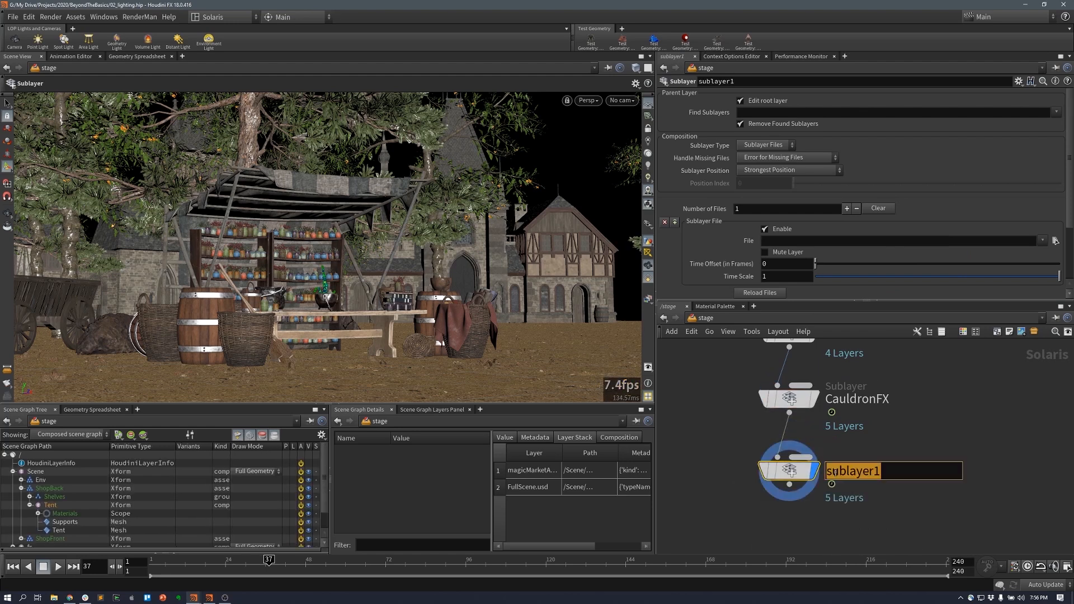
type("Fract")
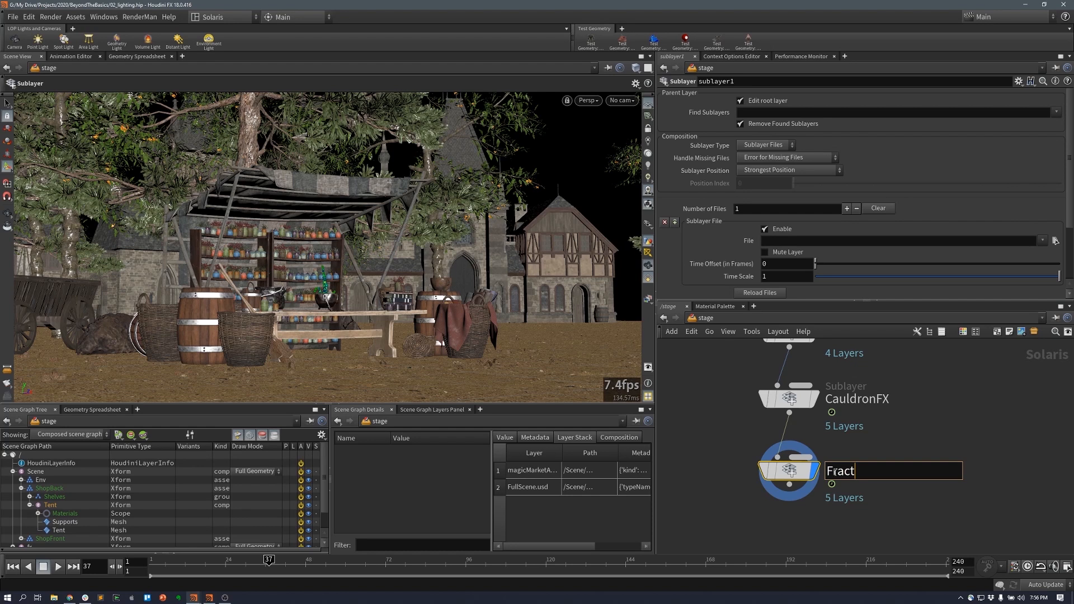
type("ureFX")
key("Return")
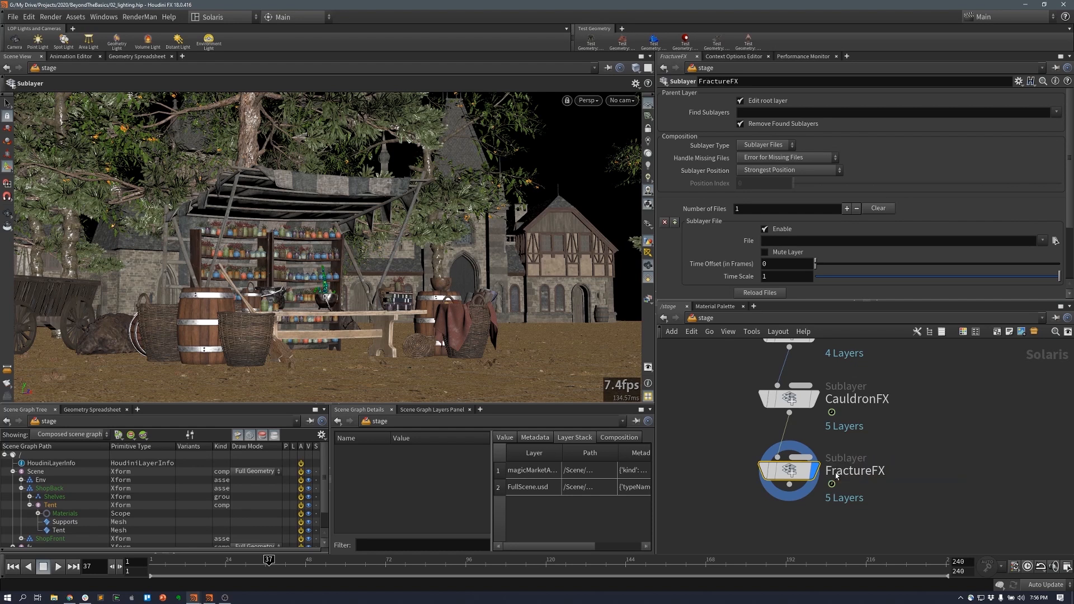
- Load the FX_Fracture.v1.$F.usd sequence from $HIP/FX_Fracture as the FractureFX node's sublayer file
left_click(1055, 240)
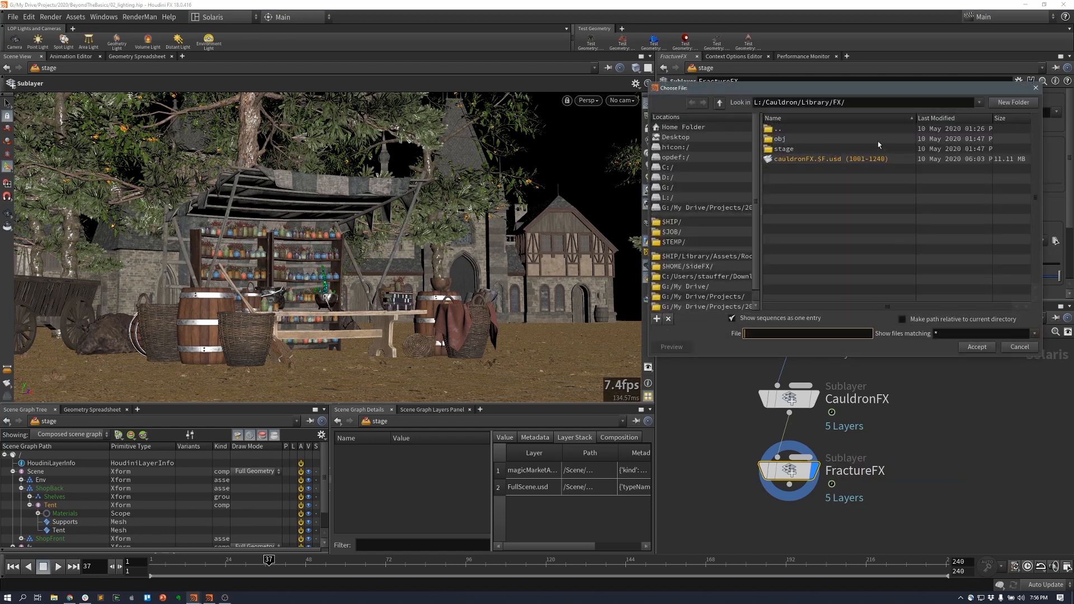
double_click(806, 132)
double_click(796, 130)
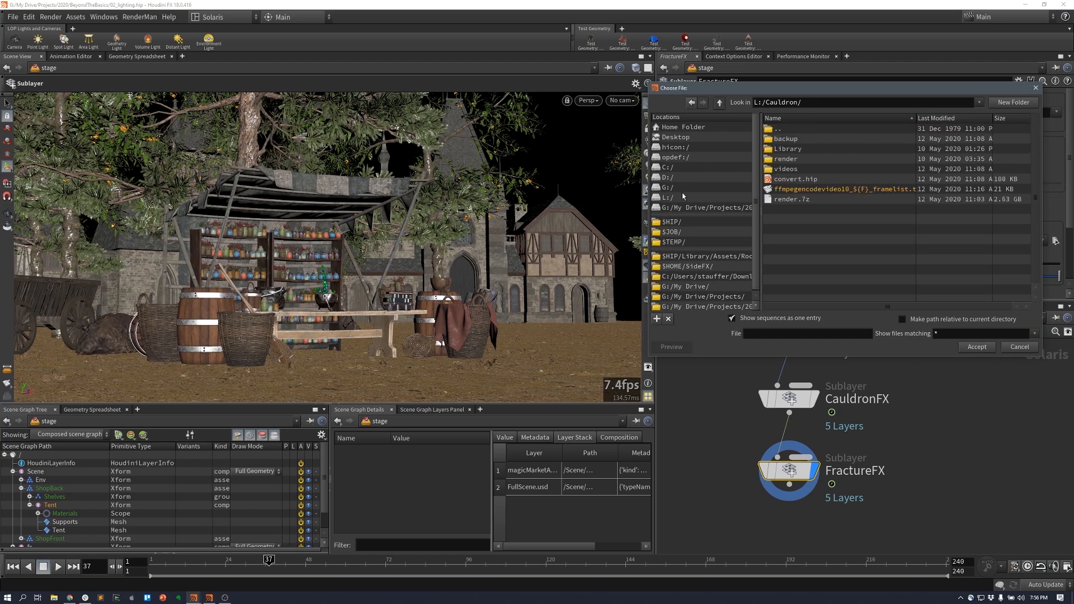
left_click(682, 223)
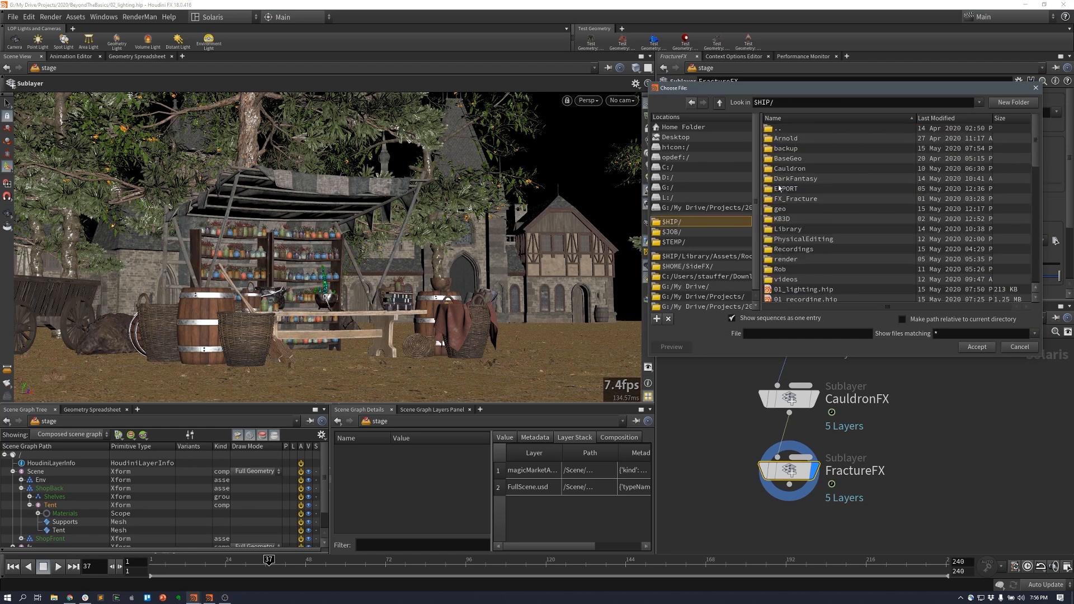
double_click(795, 199)
left_click(824, 149)
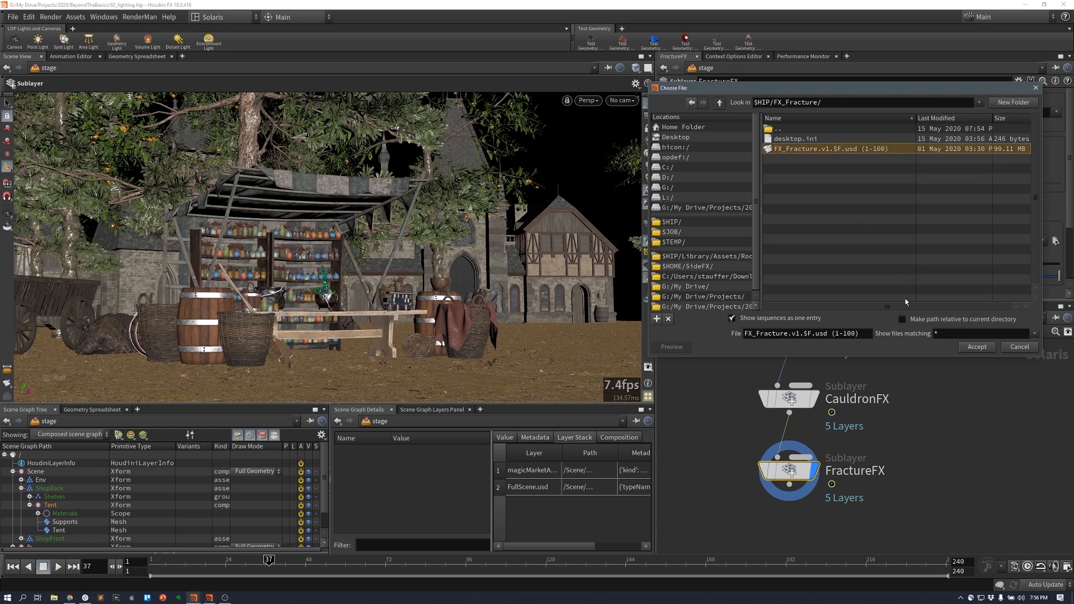
left_click(976, 347)
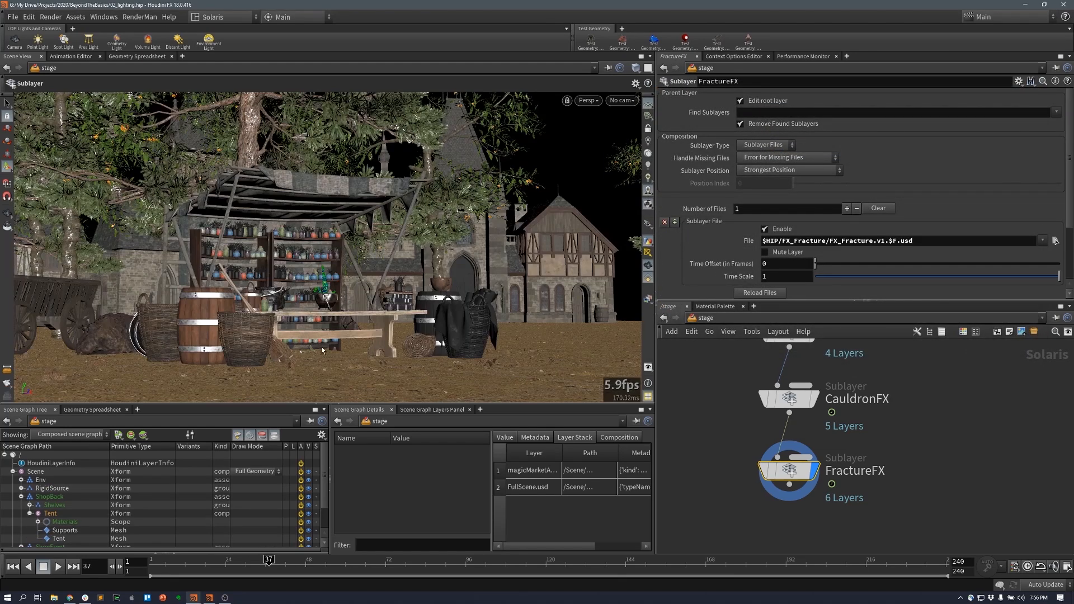
- Select the RigidSource fracture pieces on the ground below the shelves and examine them up close
left_click(332, 361)
key("Escape")
scroll(334, 357, "up", 15)
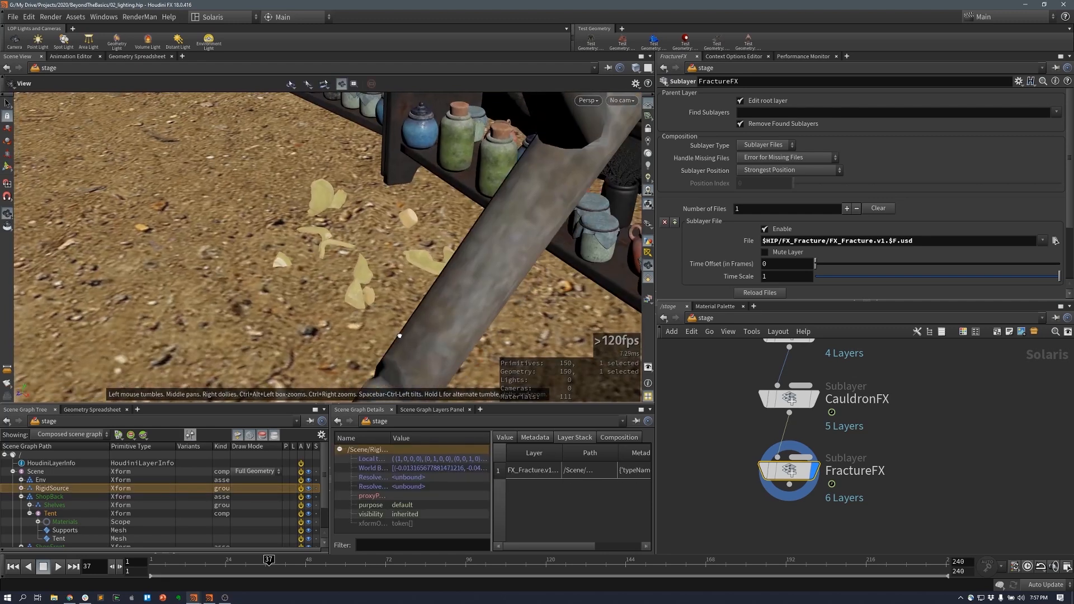
left_click_drag(404, 336, 405, 336, "alt")
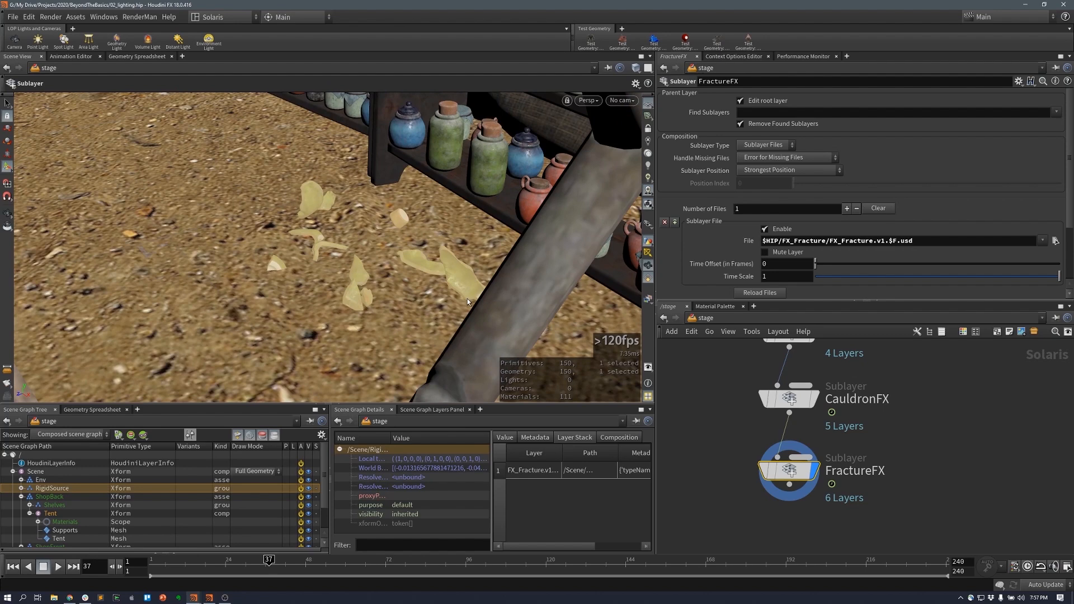
- Display the CauldronFX result around the market stall and check the cauldron effect at frames 139 and 191
left_click(817, 371)
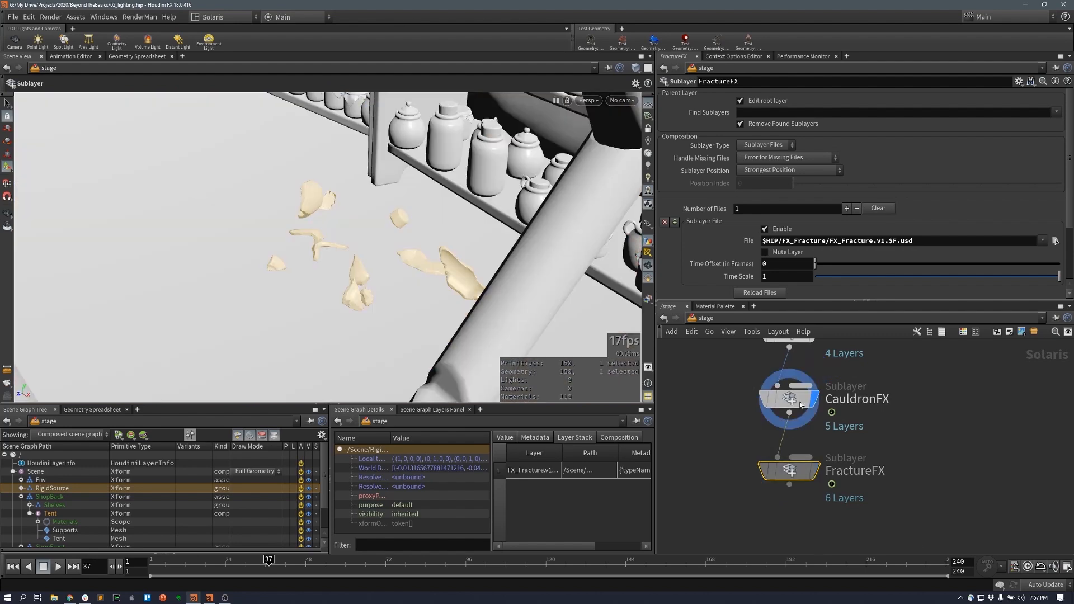
key("Escape")
scroll(478, 256, "down", 15)
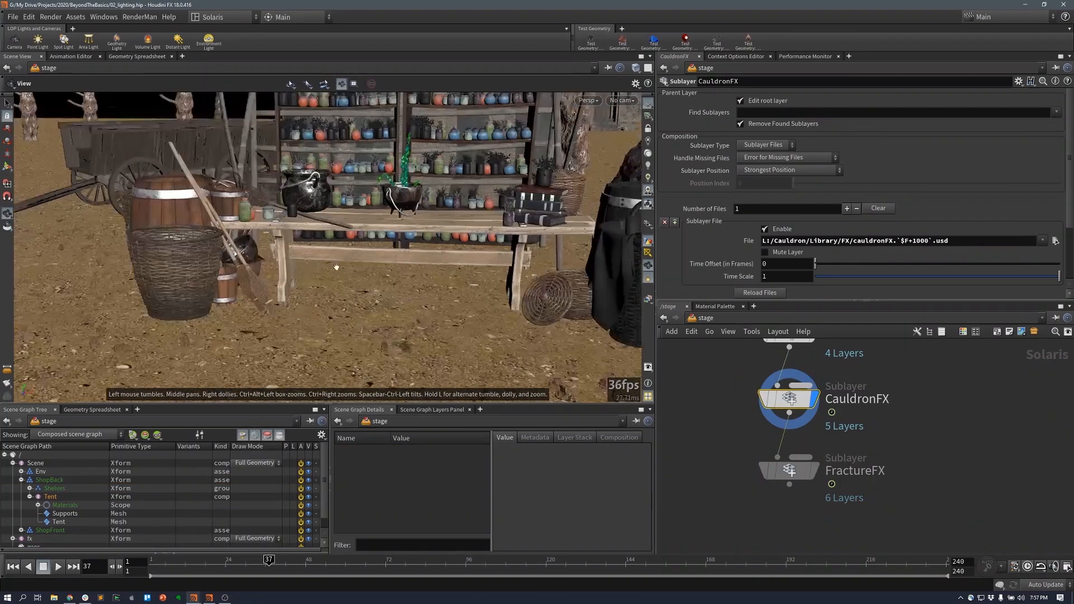
left_click_drag(476, 273, 493, 264, "alt")
middle_click_drag(493, 264, 371, 293, "alt")
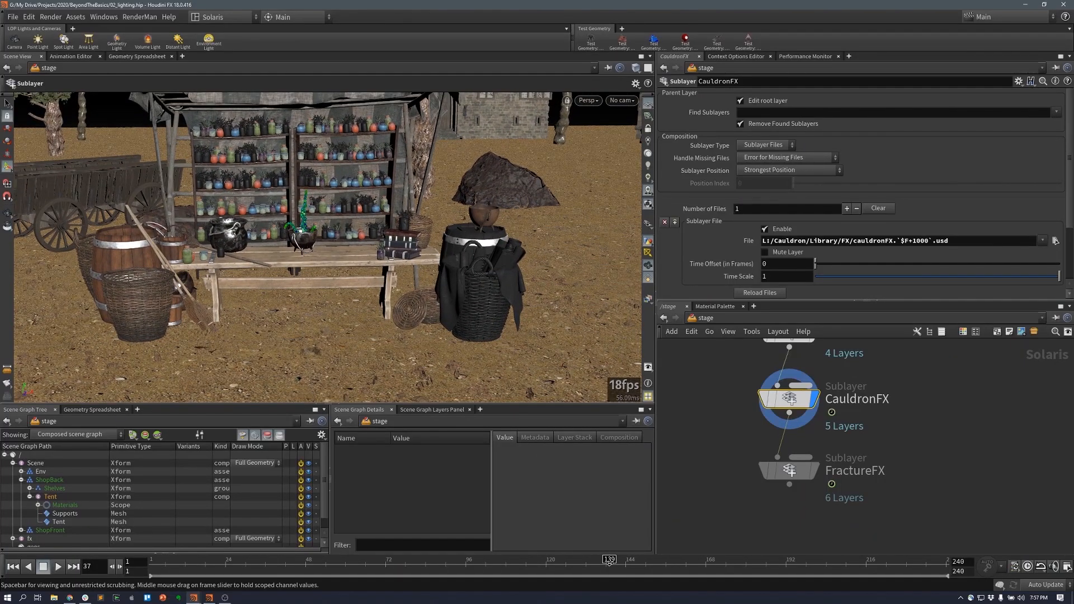
left_click(609, 561)
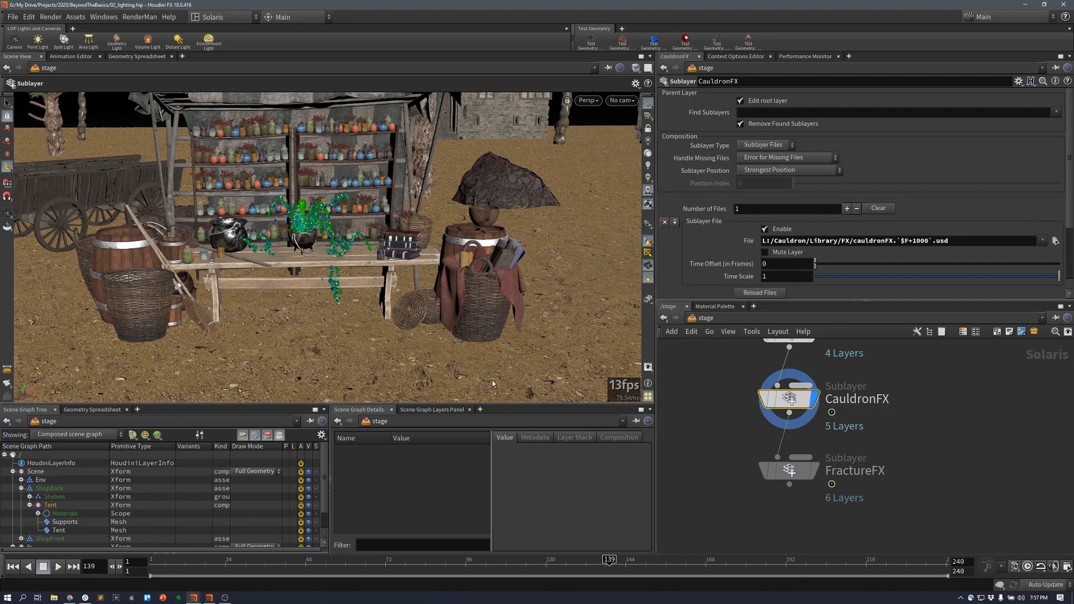
left_click(783, 561)
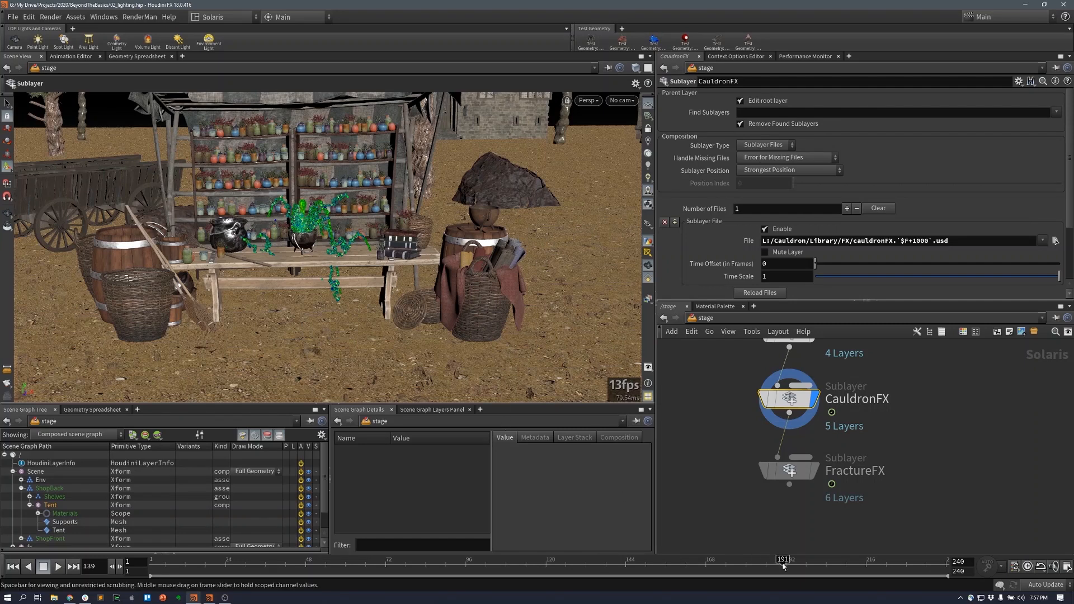
key("Escape")
left_click_drag(505, 357, 519, 338)
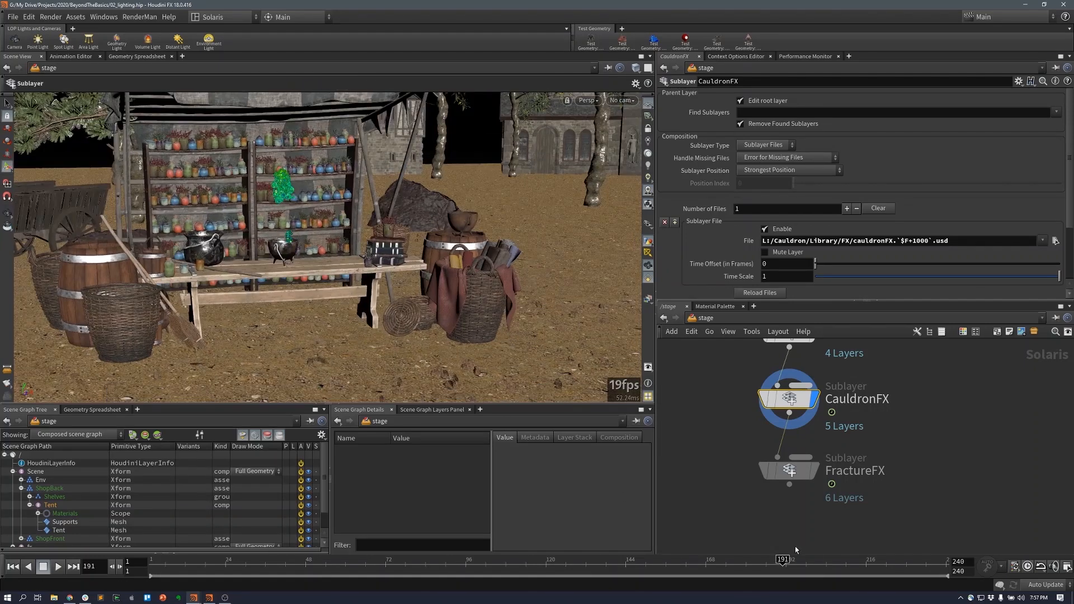
- Step through frames 199 to 209 to find where the green burst starts, stopping at frame 199
left_click(843, 561)
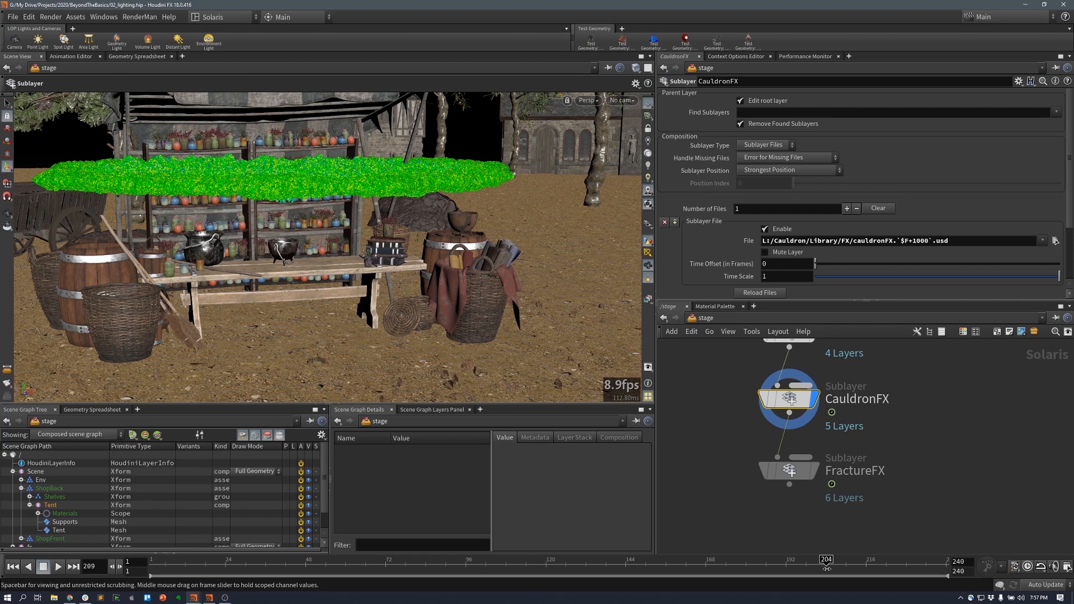
left_click(826, 562)
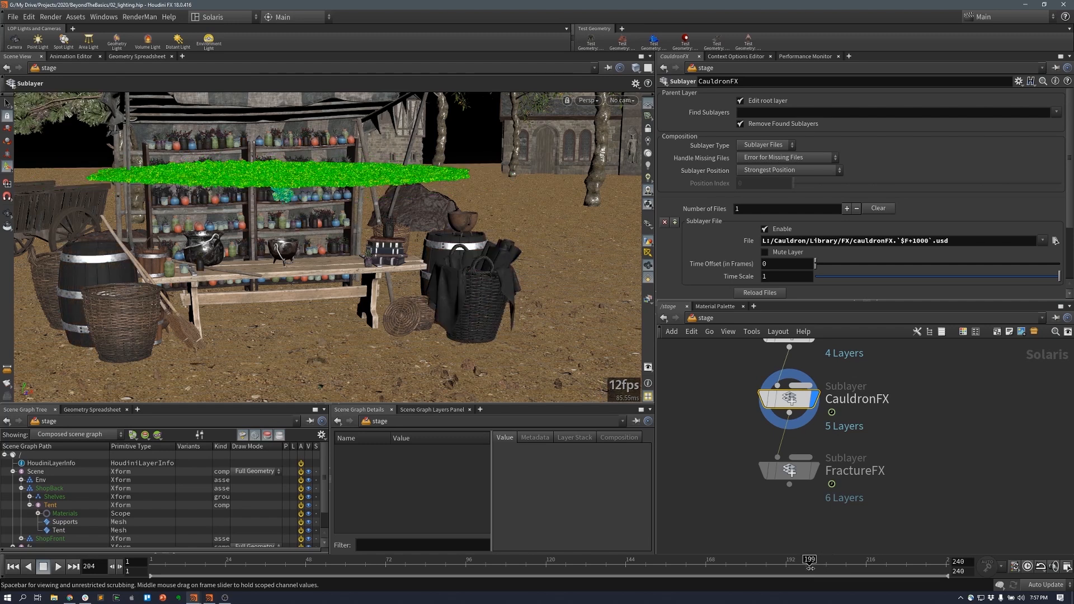
left_click(810, 565)
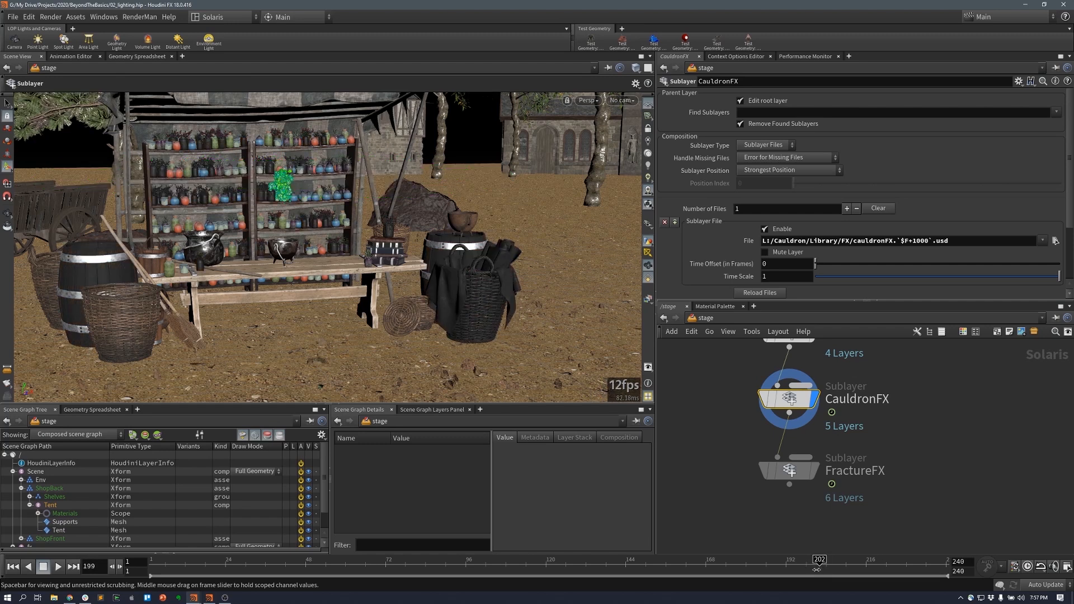
left_click(816, 570)
key("Left")
key("Left")
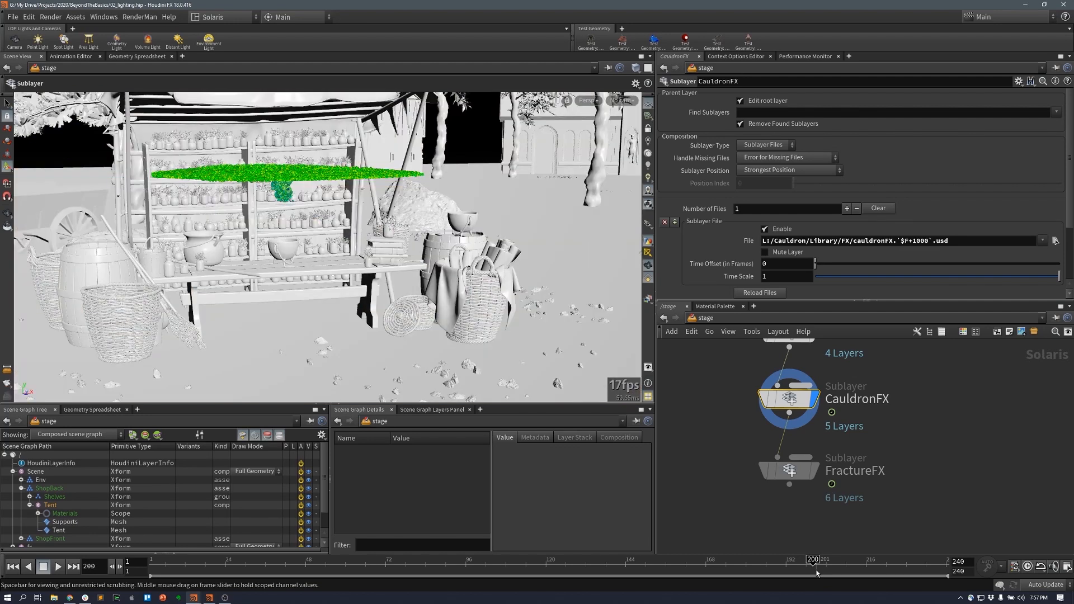
key("Left")
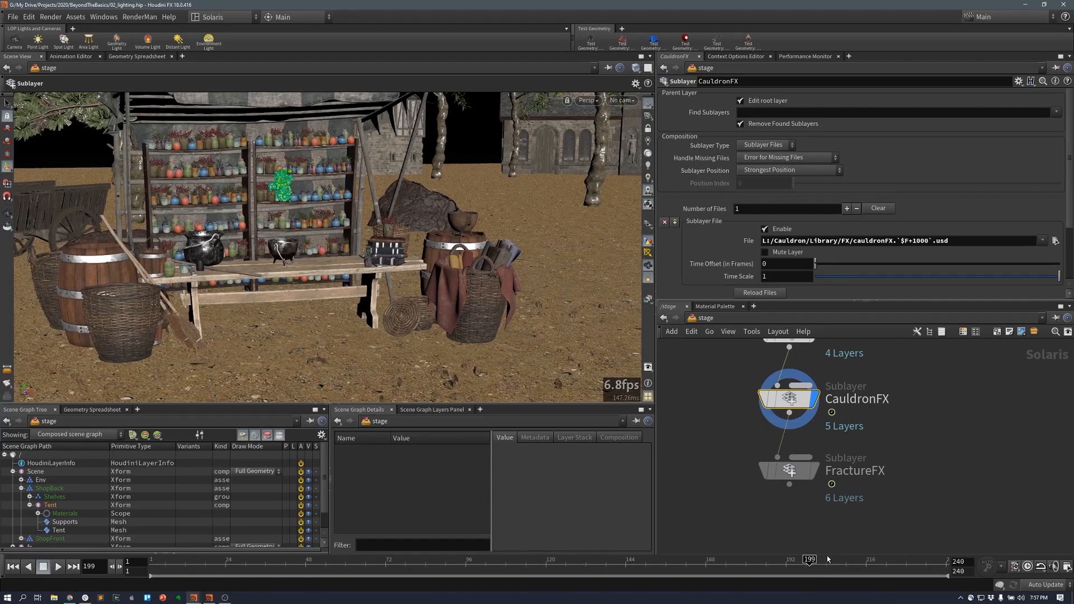
- Display FractureFX and replace $F in its file path with the backticked expression `clamp($F-199,1,100)`
left_click(787, 472)
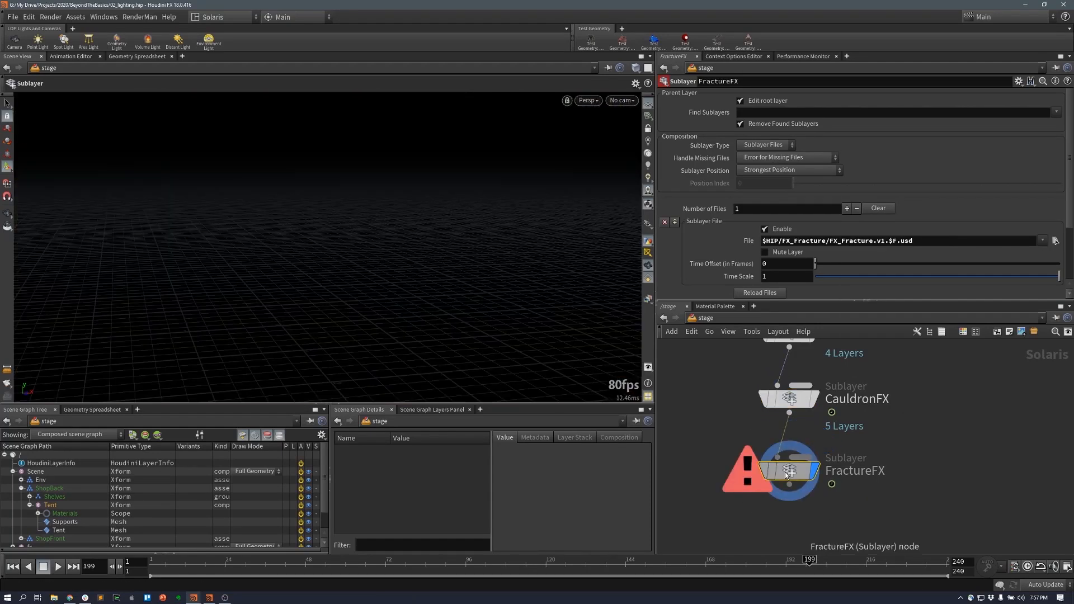
left_click(889, 240)
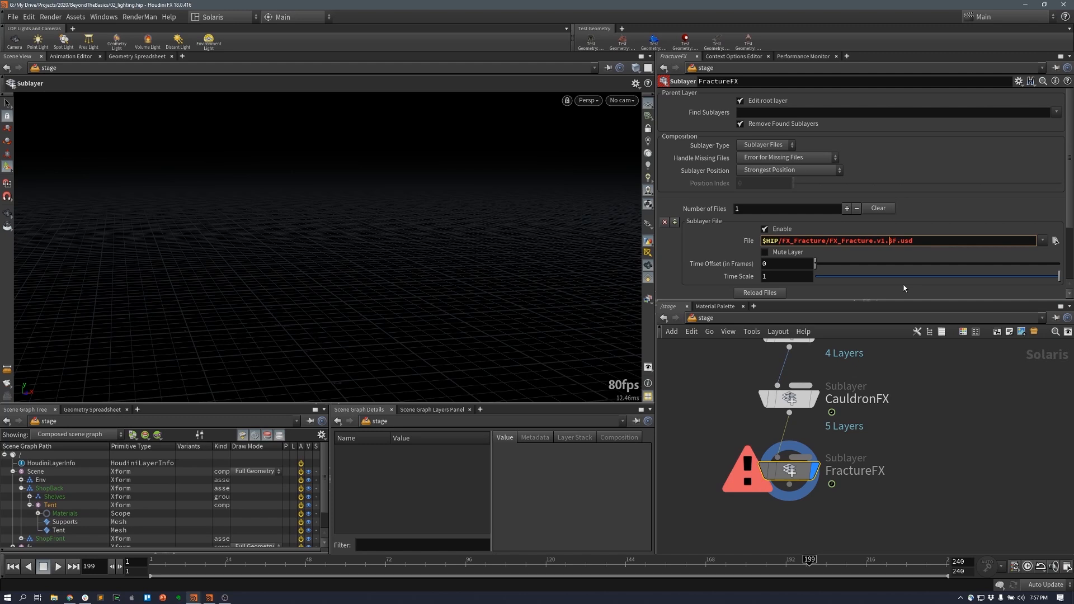
type("clamp")
type("(")
type(",1,100)`")
key("Return")
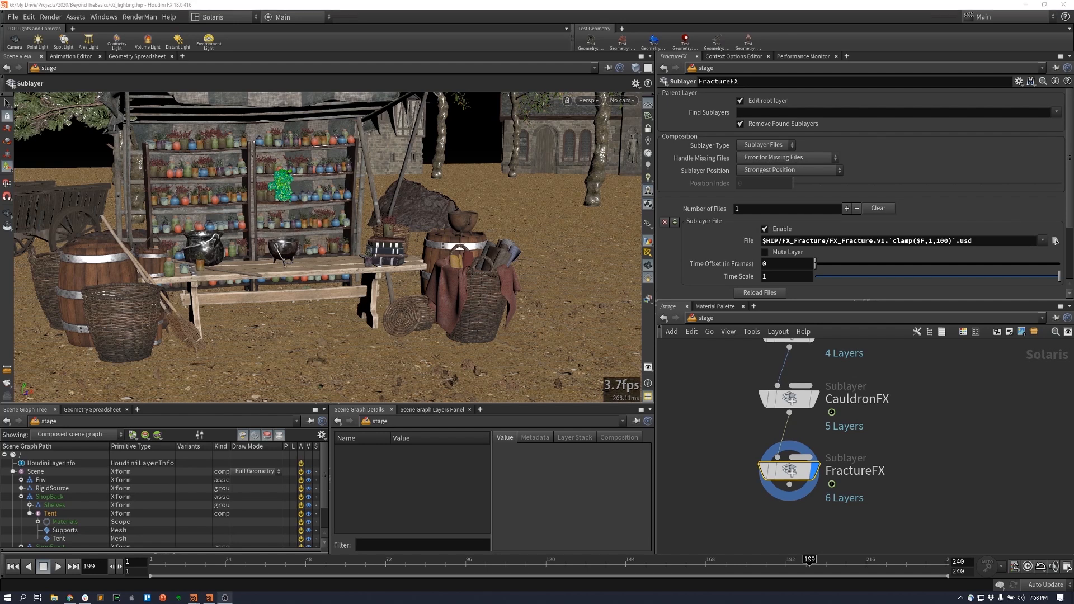
type("-199")
key("Return")
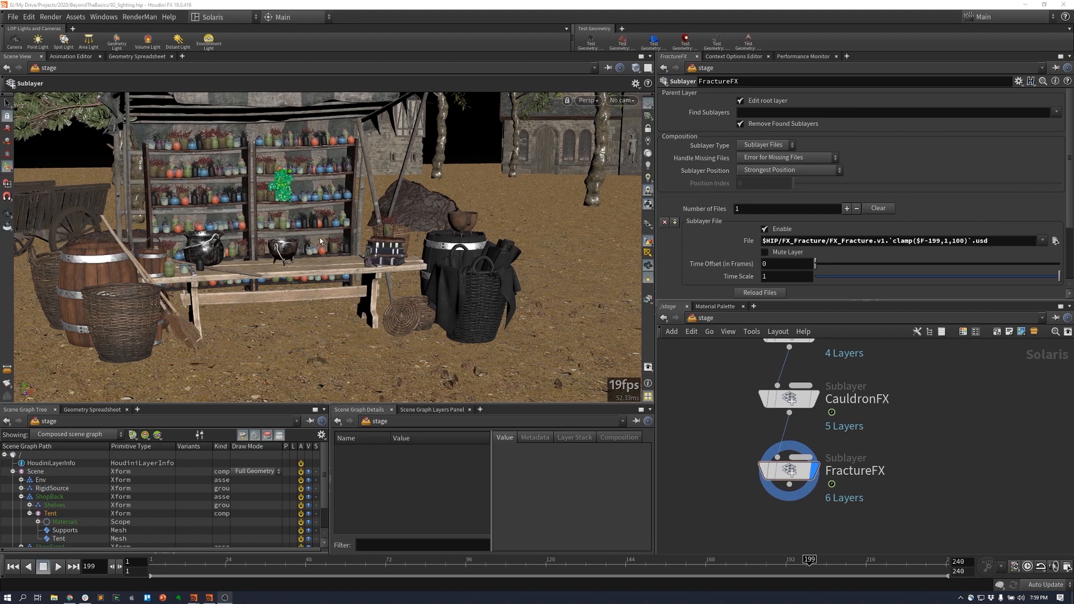
- Select the RigidSource primitive and examine its fracture motion around the shelves at frames 212 and 223
left_click(853, 564)
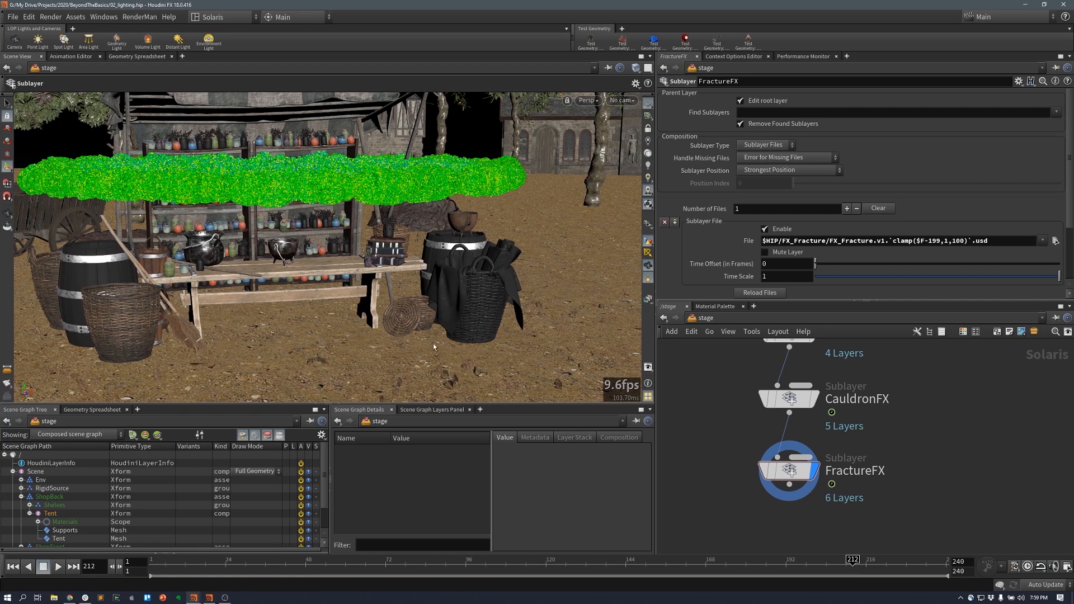
left_click(52, 489)
key("Escape")
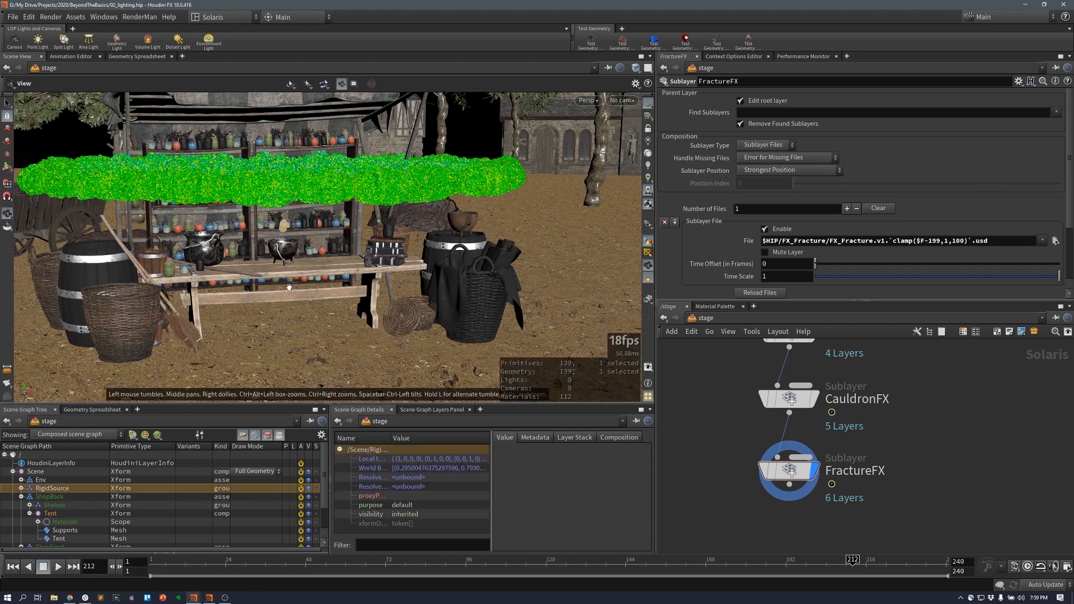
key("f")
left_click_drag(287, 322, 627, 268)
key("Return")
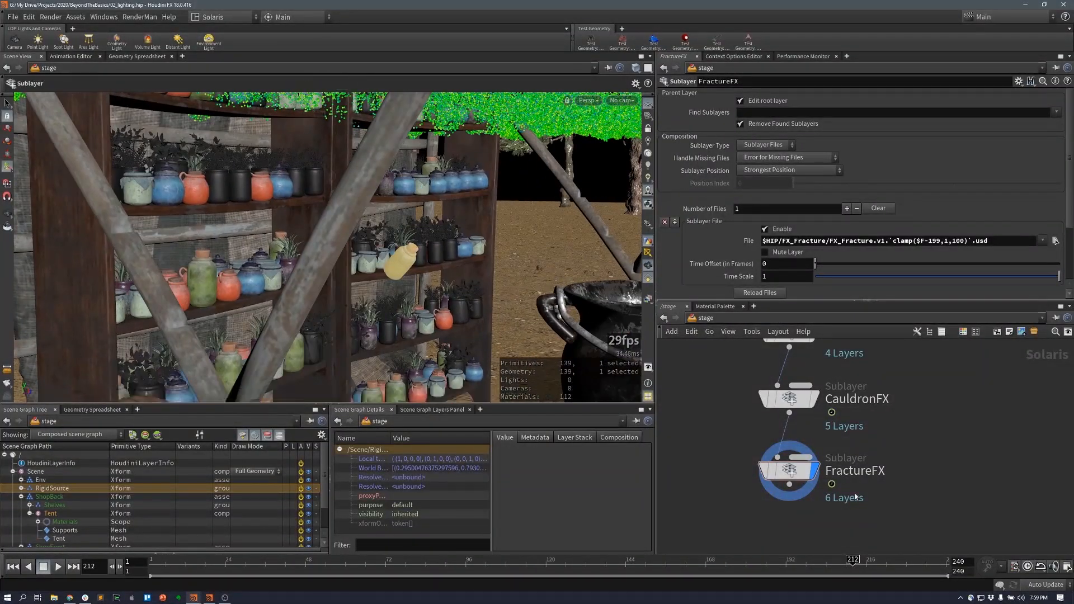
left_click(888, 562)
key("Escape")
key("f")
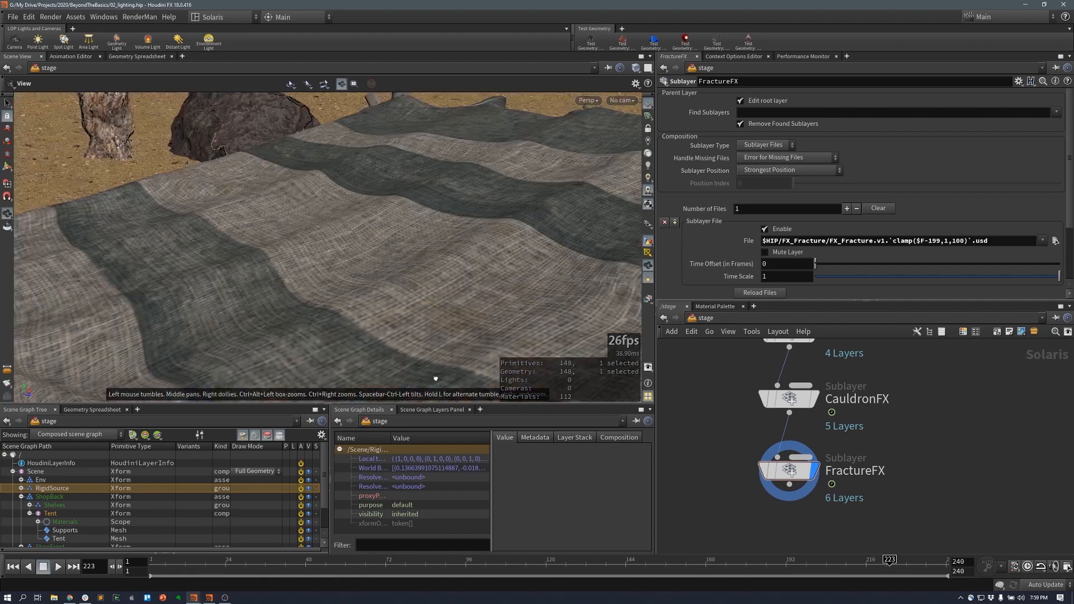
left_click_drag(436, 379, 448, 270)
- Save the 02_lighting scene and set the current frame to 25
left_click_drag(918, 451, 944, 423)
key("ctrl+s")
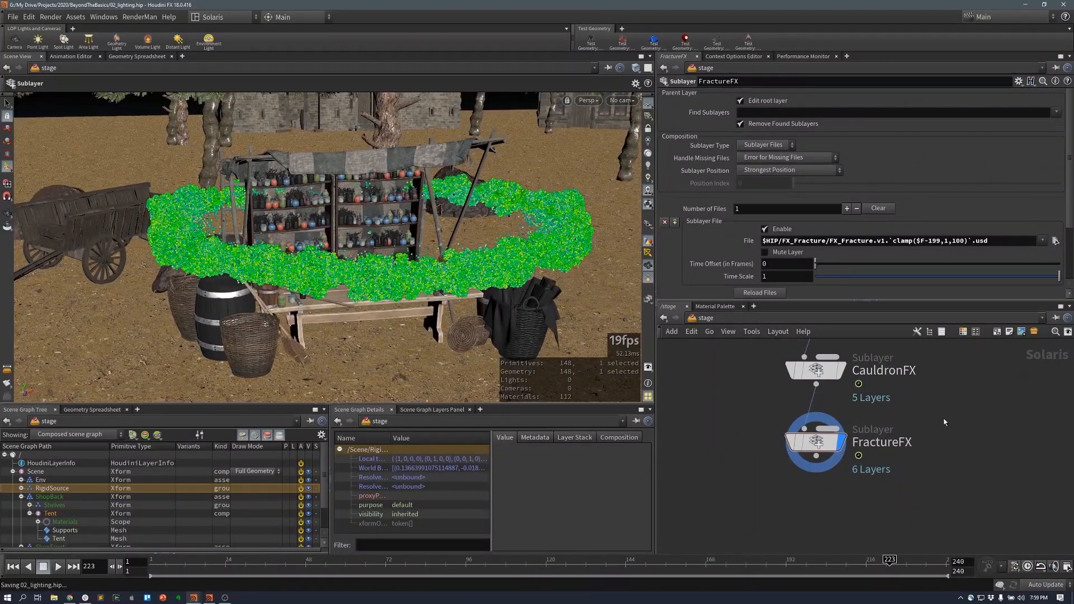
left_click(228, 563)
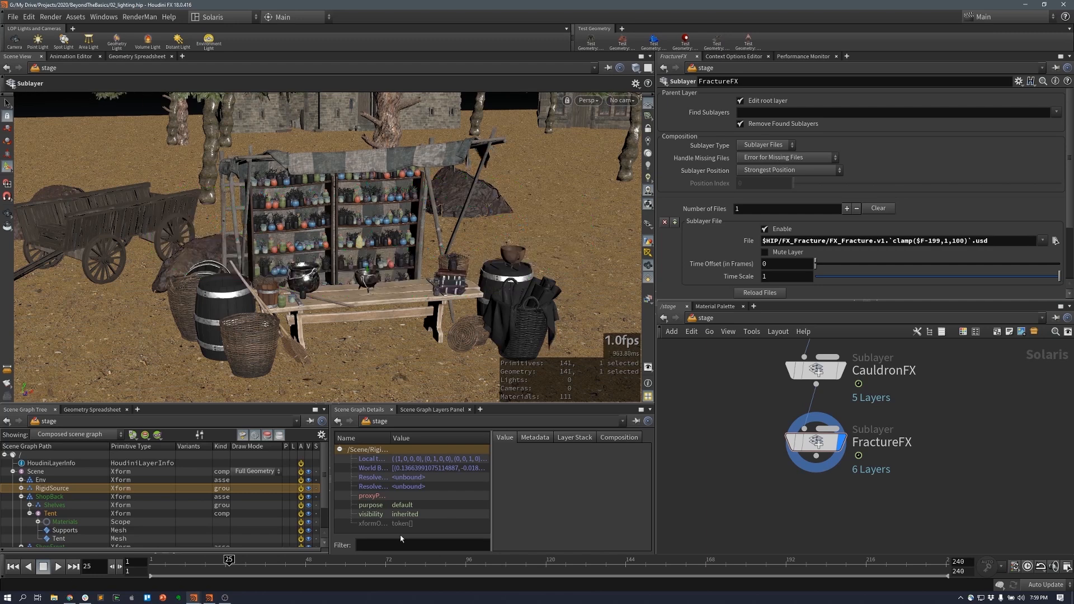
- Expand the root layer in the scene graph layers list and mute the fracture and cauldron FX layers in the viewer
middle_click_drag(935, 425, 937, 449, "alt")
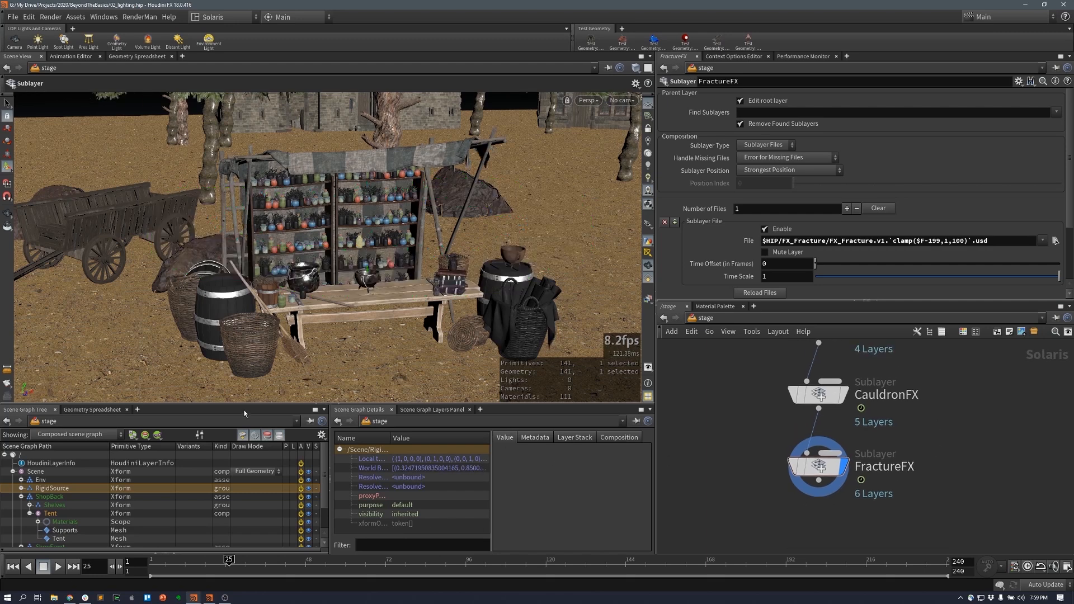
left_click_drag(244, 404, 244, 367)
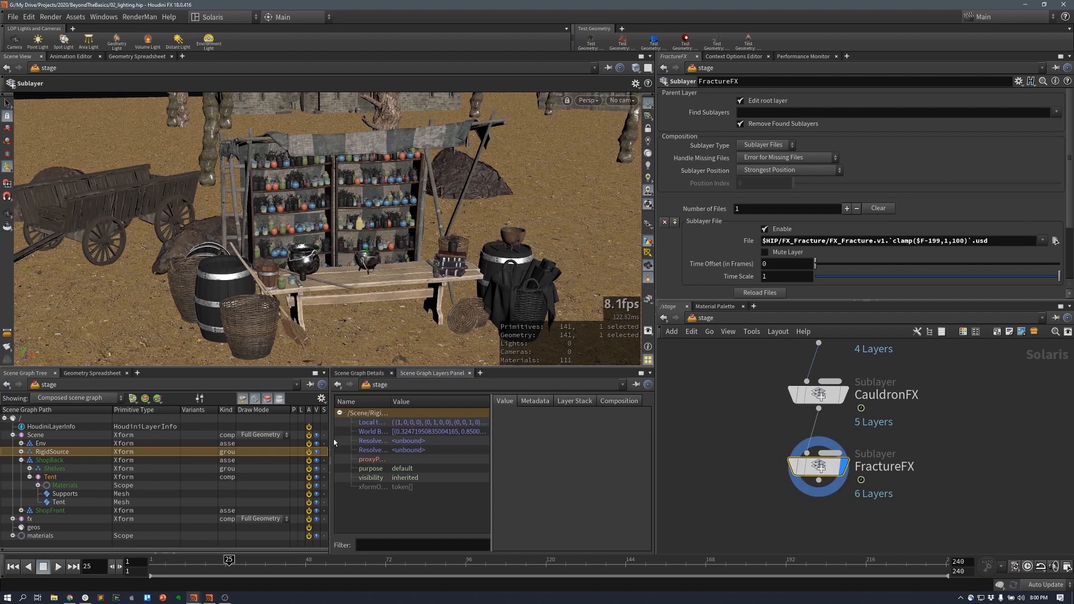
left_click_drag(266, 434, 264, 434)
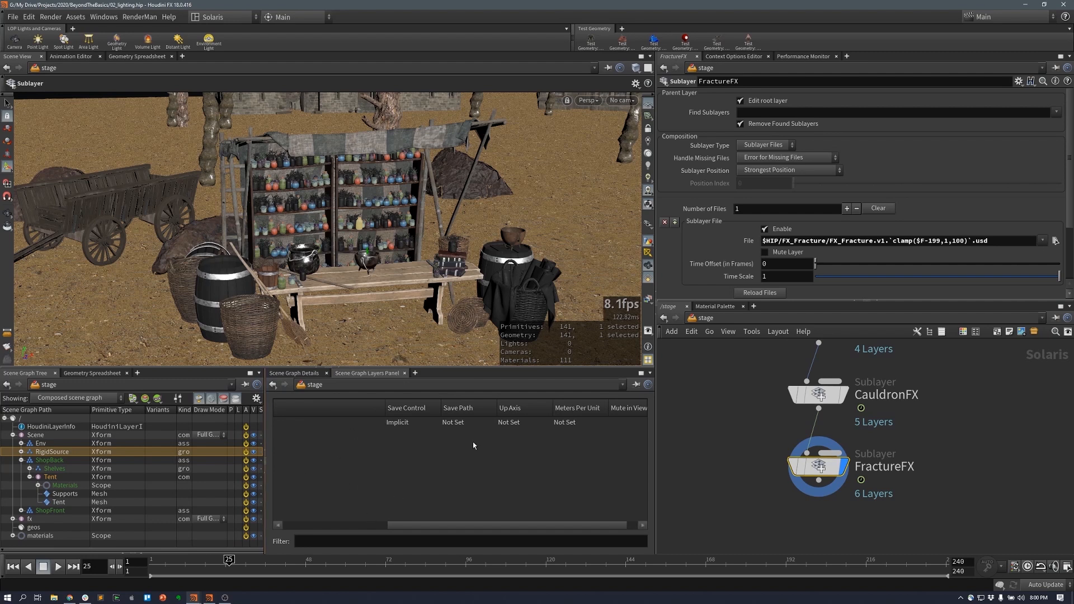
left_click_drag(482, 525, 383, 526)
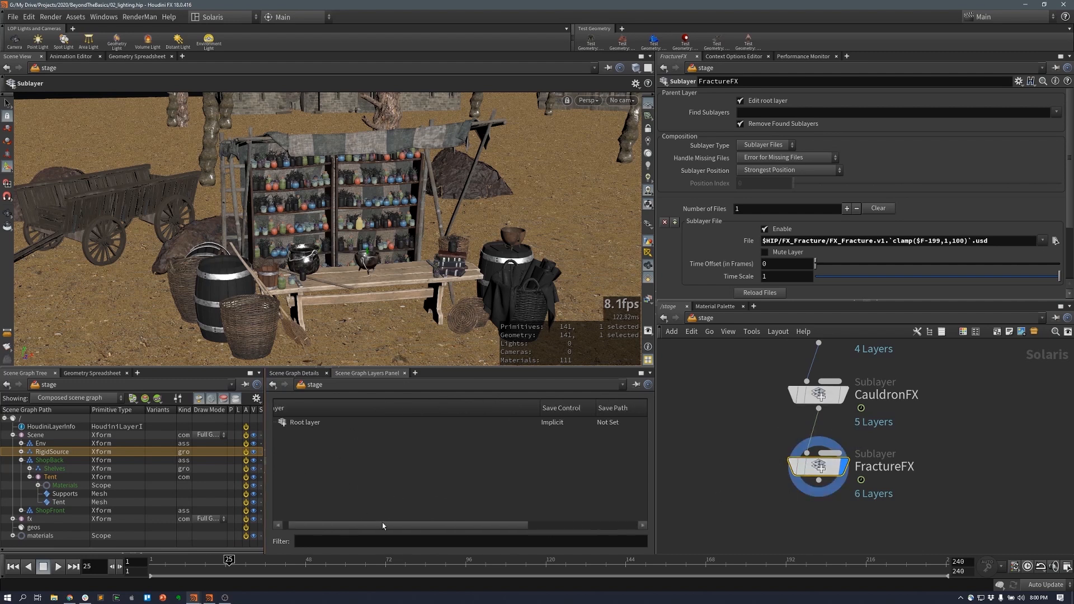
left_click(278, 423)
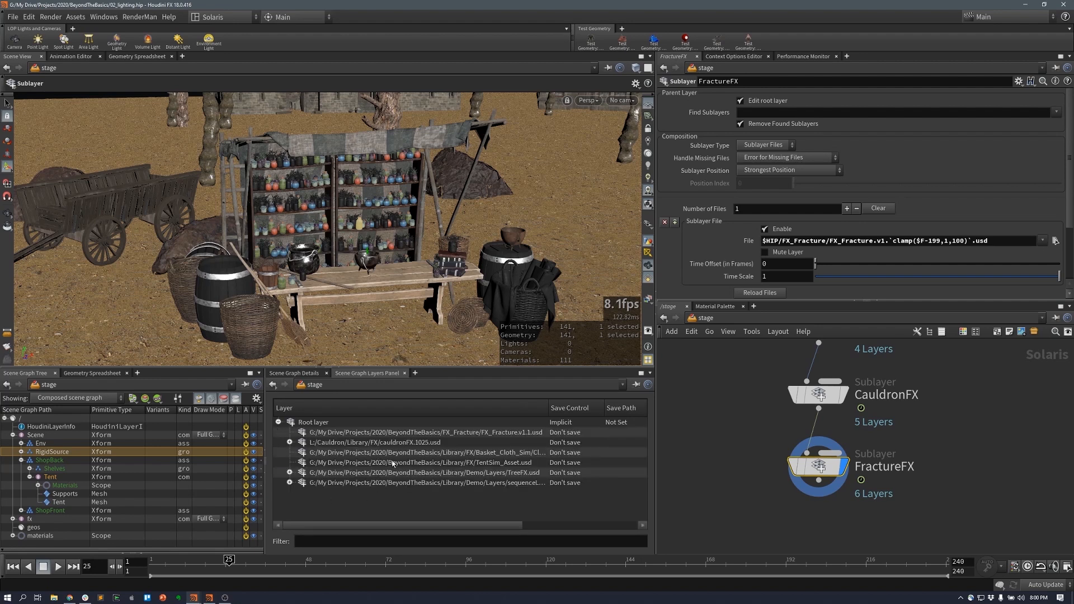
left_click_drag(441, 526, 585, 528)
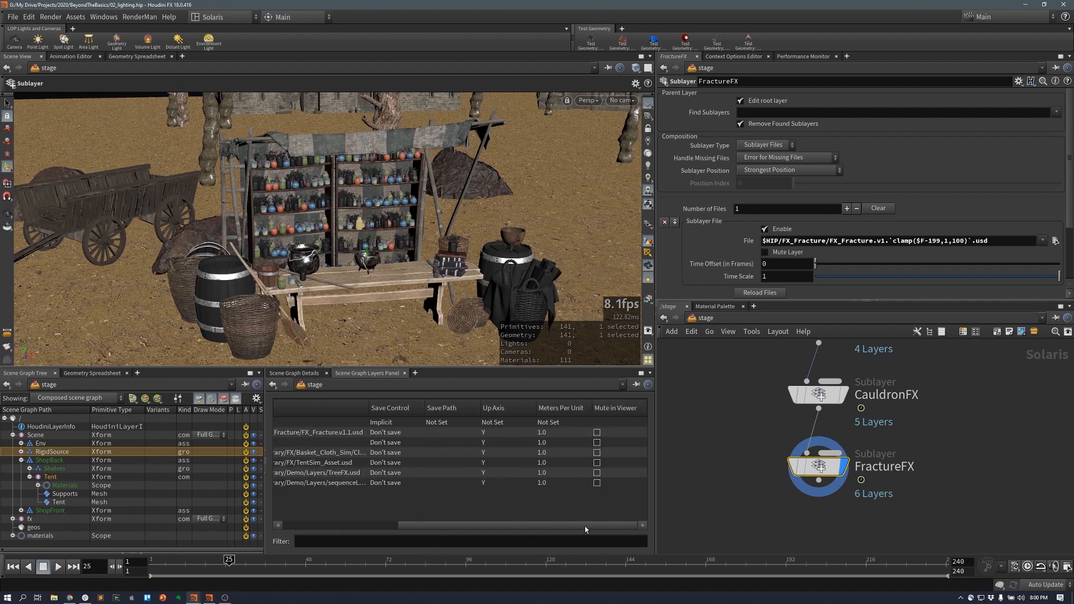
left_click(597, 442)
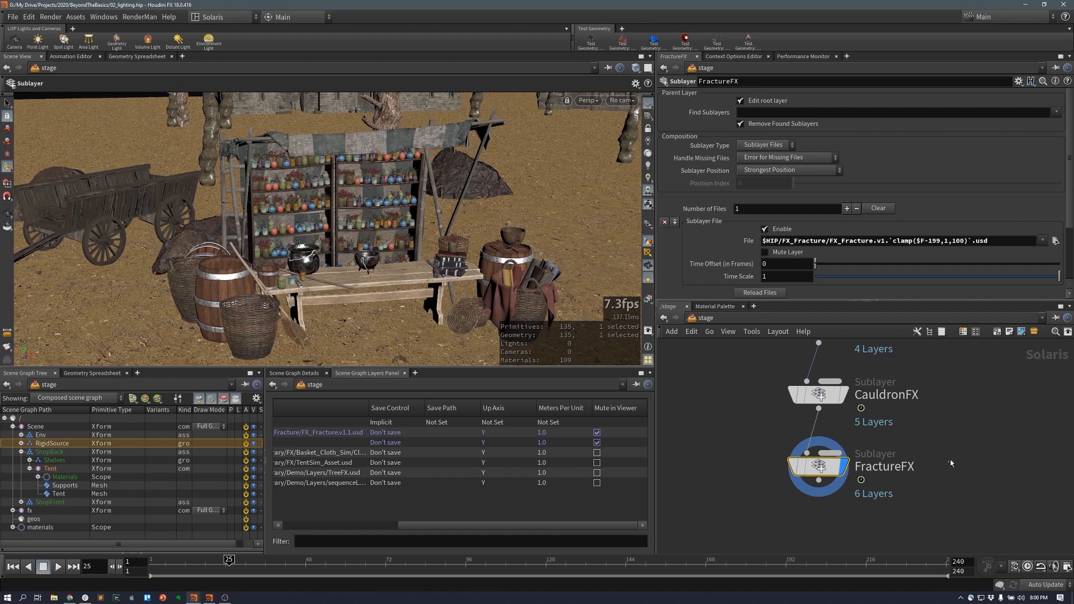
- Add a Sublayer node below FractureFX, wire it to the FractureFX output and display it
middle_click_drag(930, 463, 949, 413)
left_click(839, 419)
middle_click_drag(839, 418, 854, 396)
middle_click_drag(888, 463, 895, 448)
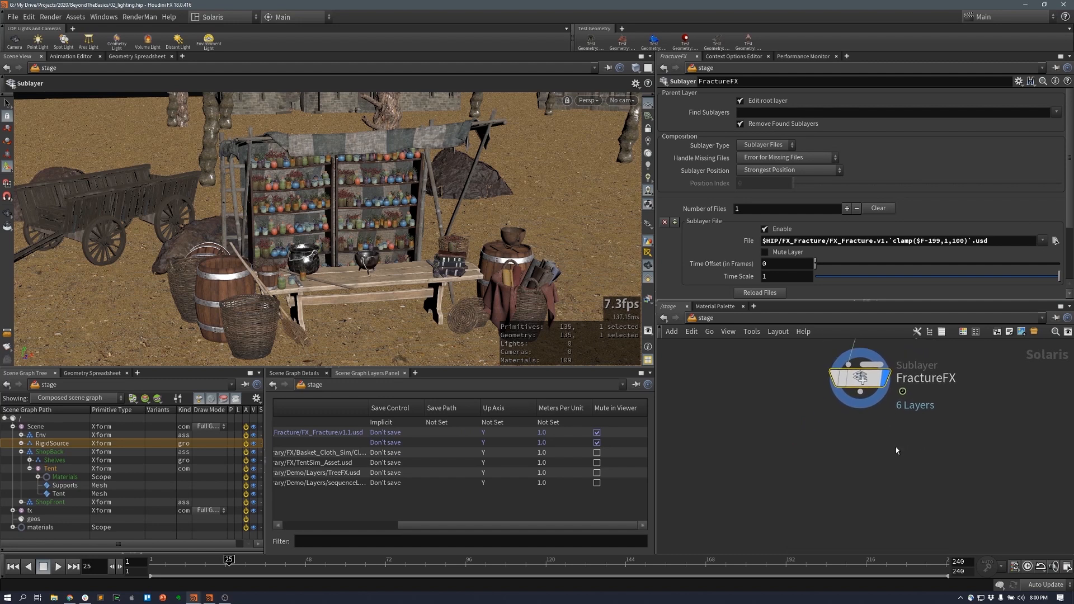
key("Tab")
type("sub")
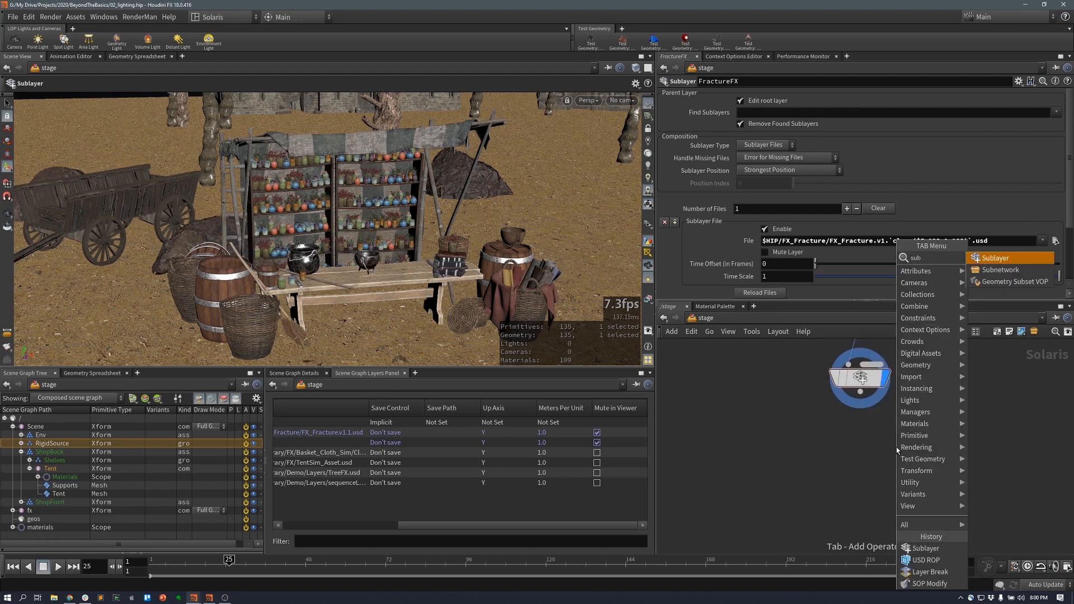
left_click(1021, 259)
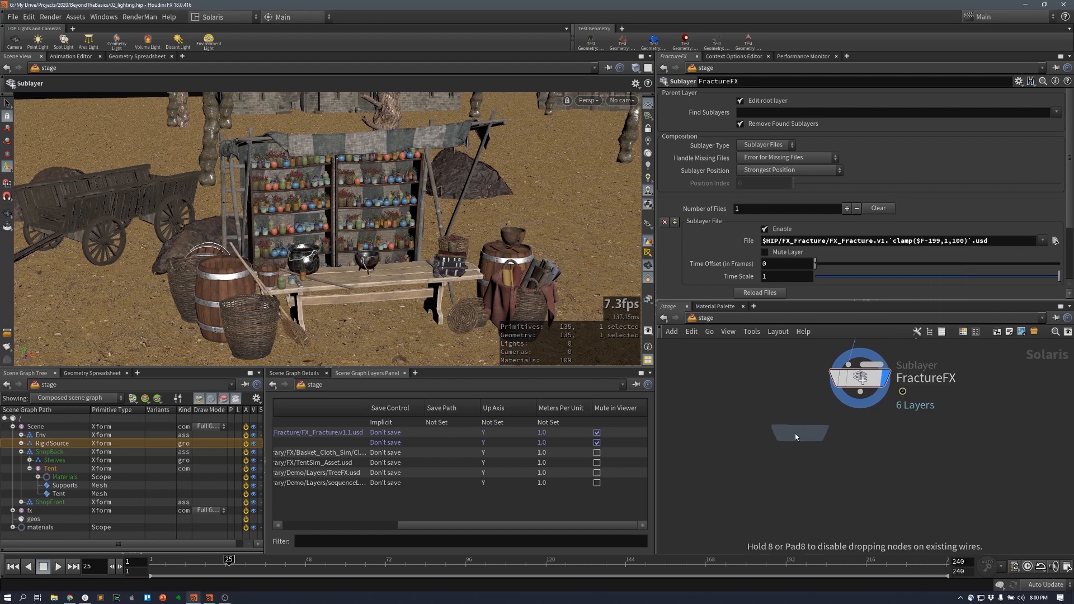
left_click(748, 473)
left_click_drag(736, 459, 859, 392)
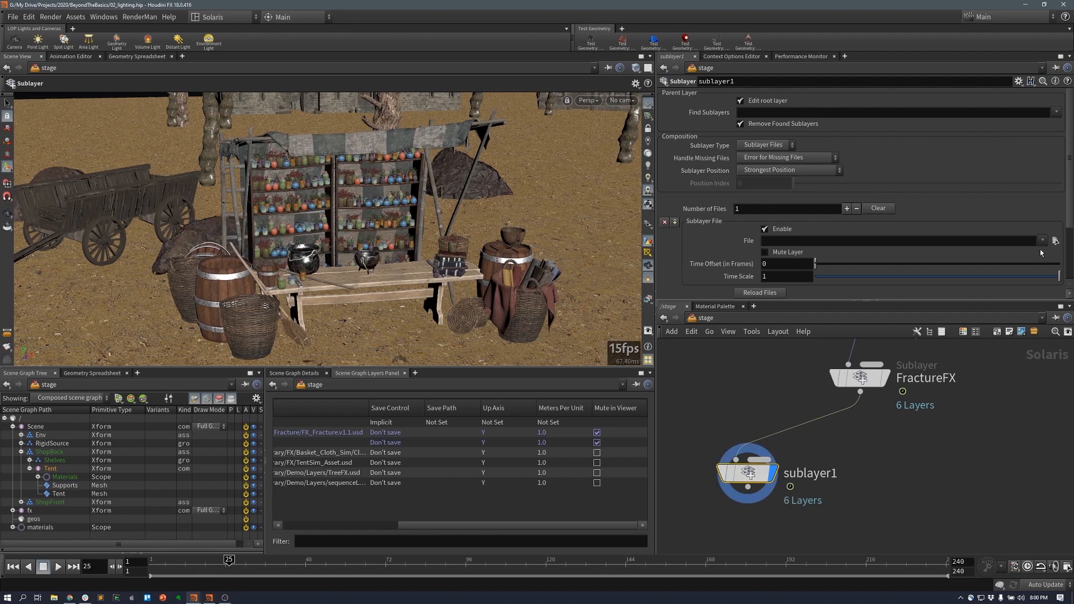
- Load the individual file camera_0.usd from $HIP/Library/Demo/Cameras into the new sublayer, with sequences no longer shown as one entry
left_click(1055, 241)
double_click(804, 129)
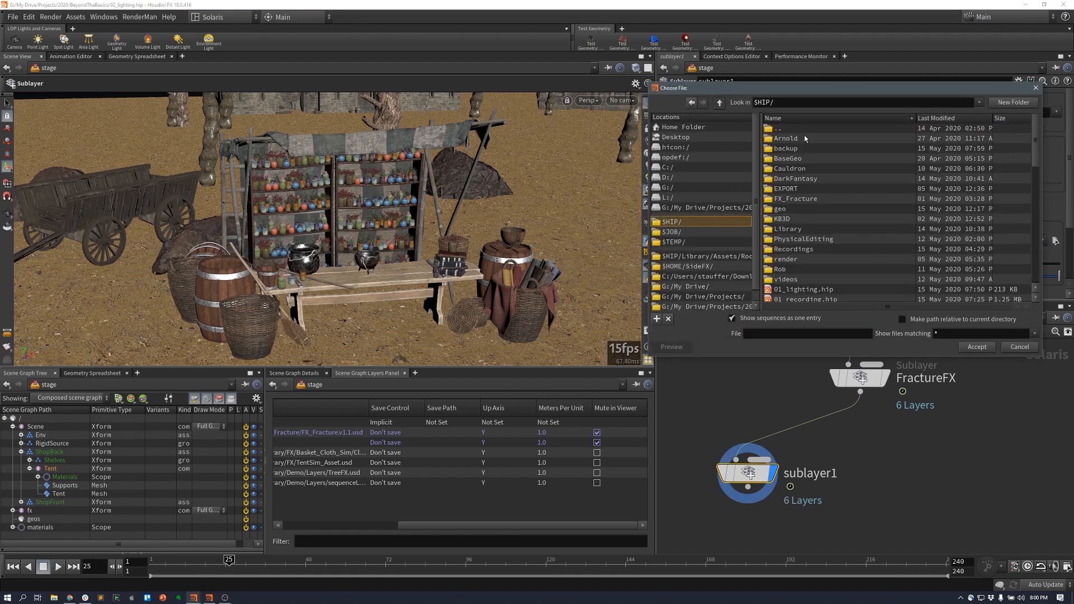
double_click(800, 230)
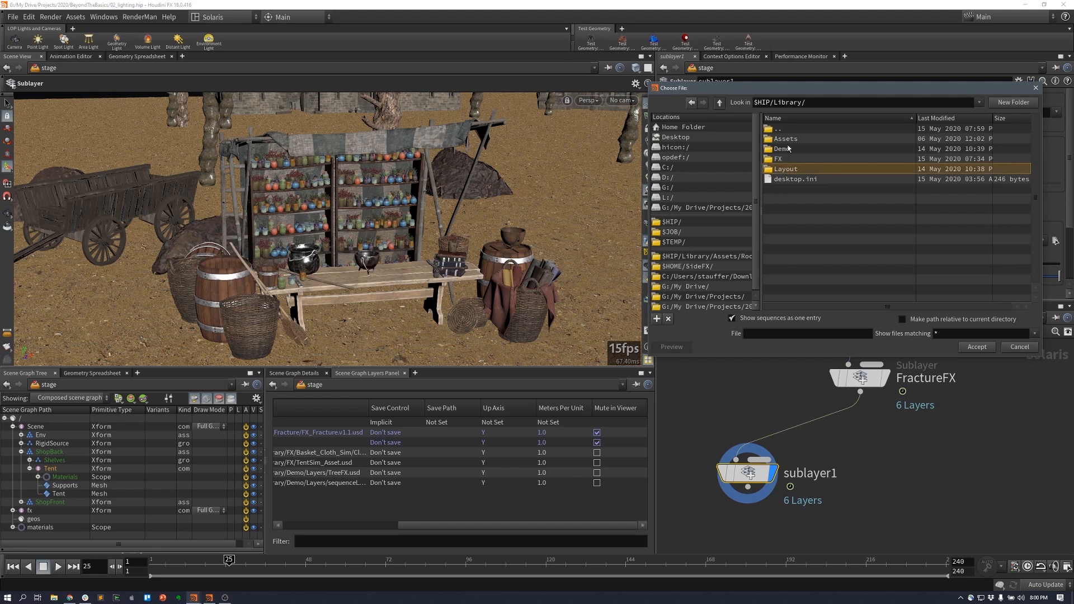
double_click(783, 149)
double_click(788, 149)
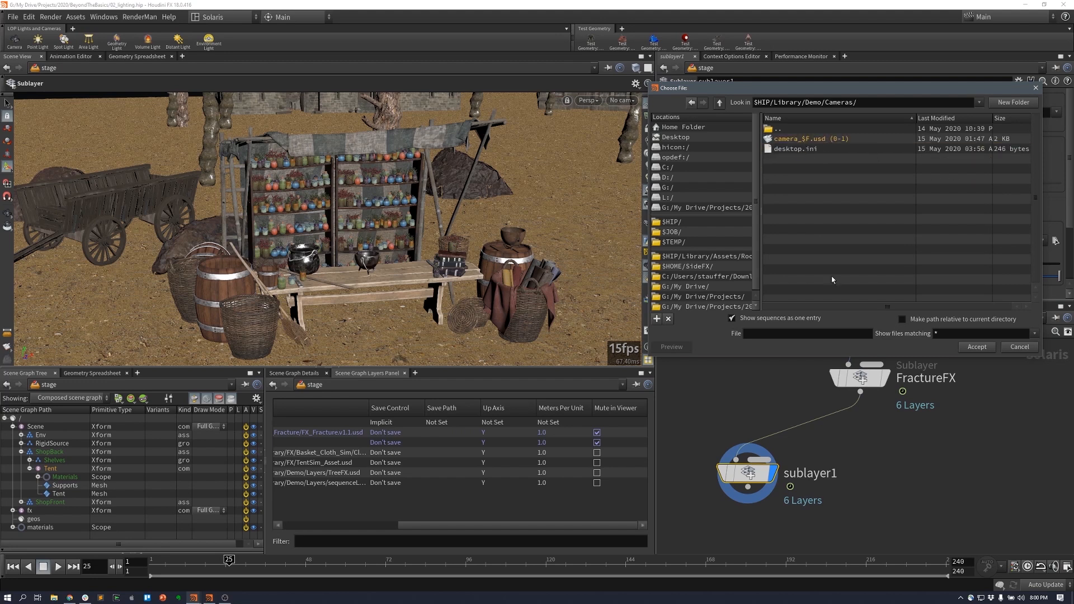
left_click(808, 316)
left_click(829, 140)
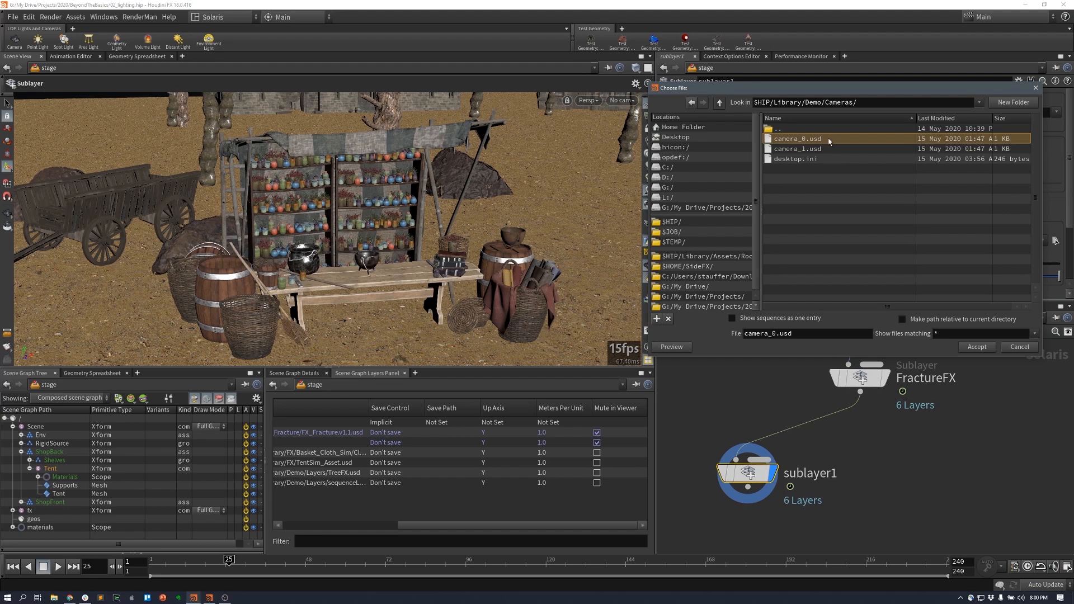
left_click(976, 346)
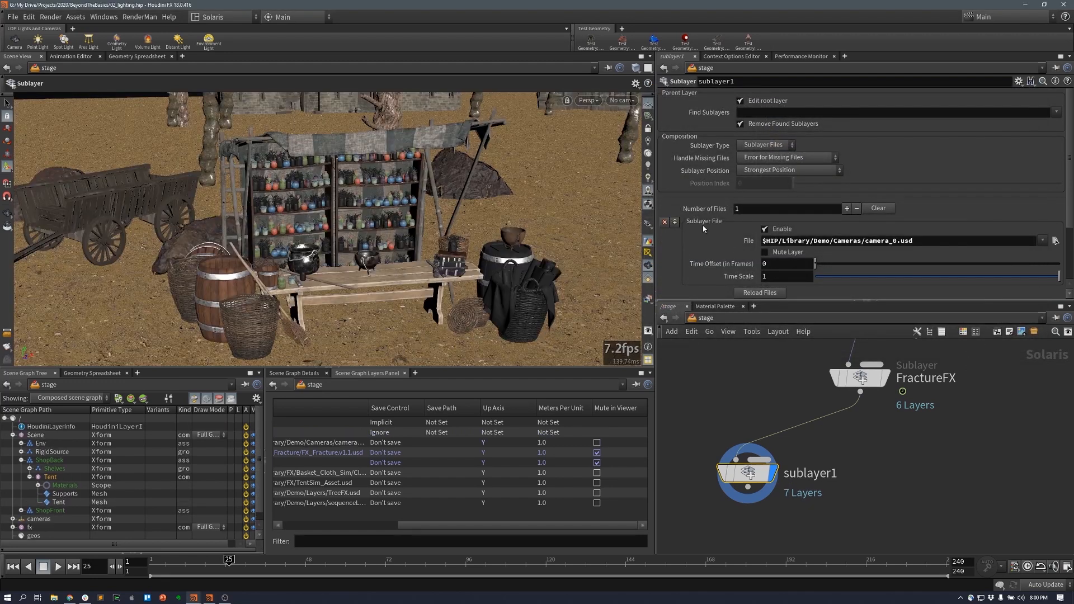
- Look through /cameras/camera1 in the viewport and tidy the position of the camera sublayer node
left_click(621, 100)
left_click(629, 118)
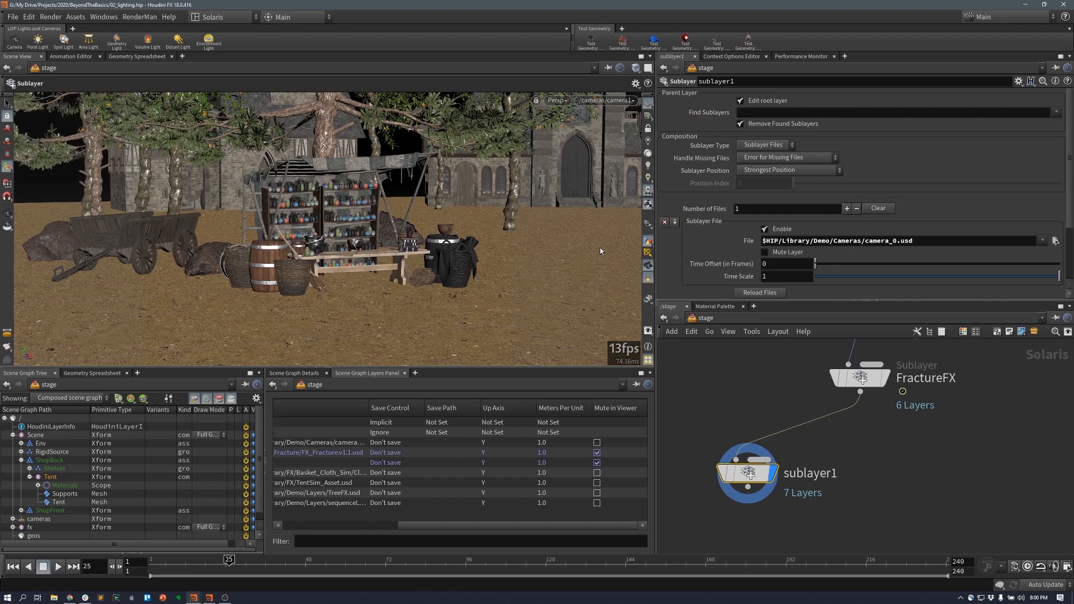
left_click_drag(748, 479, 744, 472)
middle_click_drag(900, 447, 922, 422)
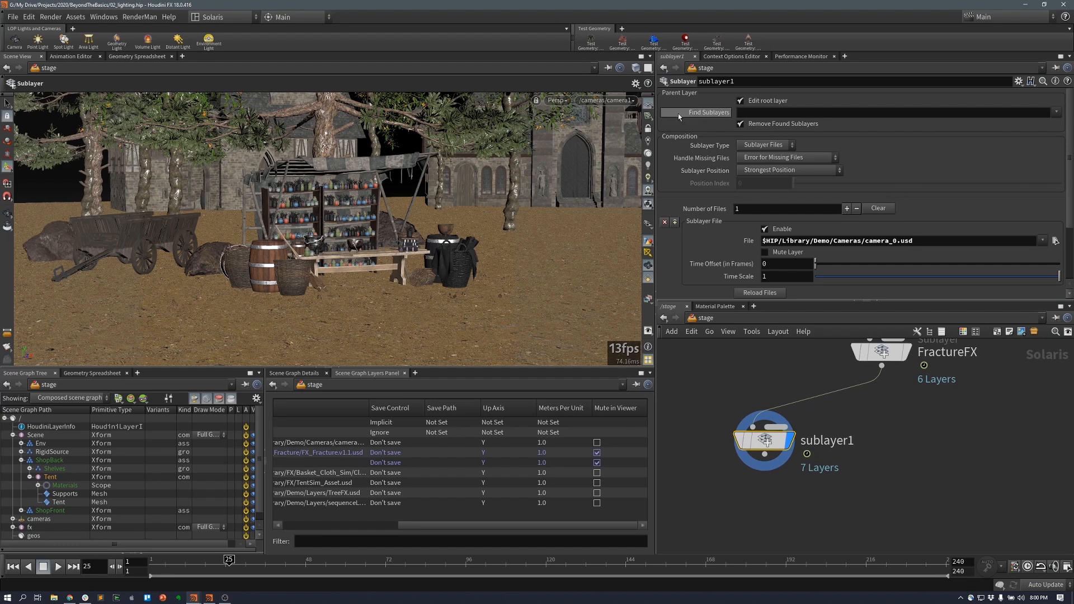
left_click_drag(753, 432, 758, 422)
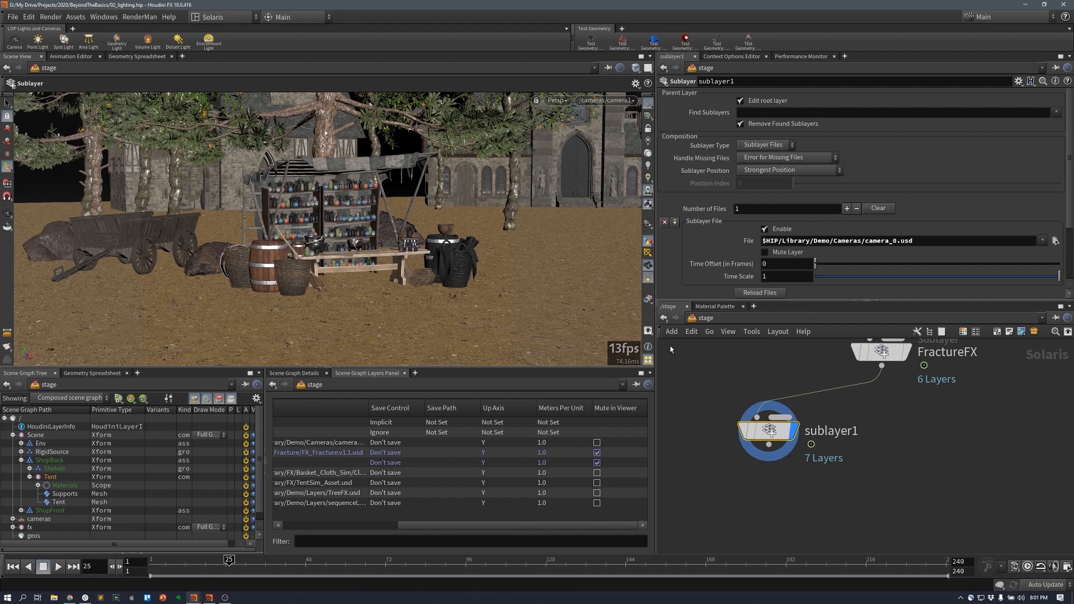
- Find camera1 under cameras in the scene graph and create a new edit node for that primitive
left_click(301, 373)
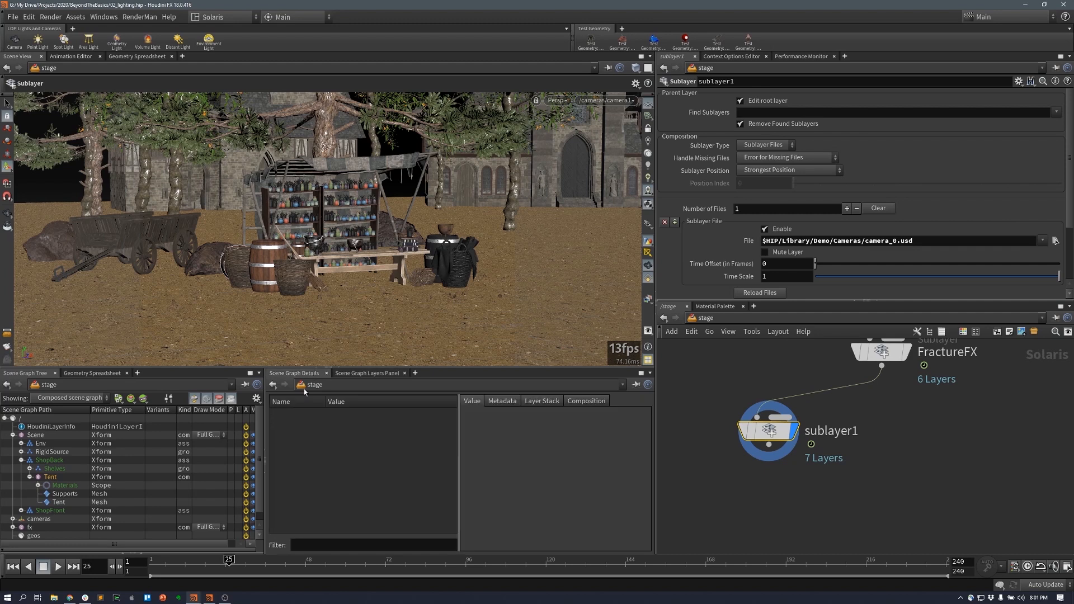
left_click_drag(263, 429, 360, 432)
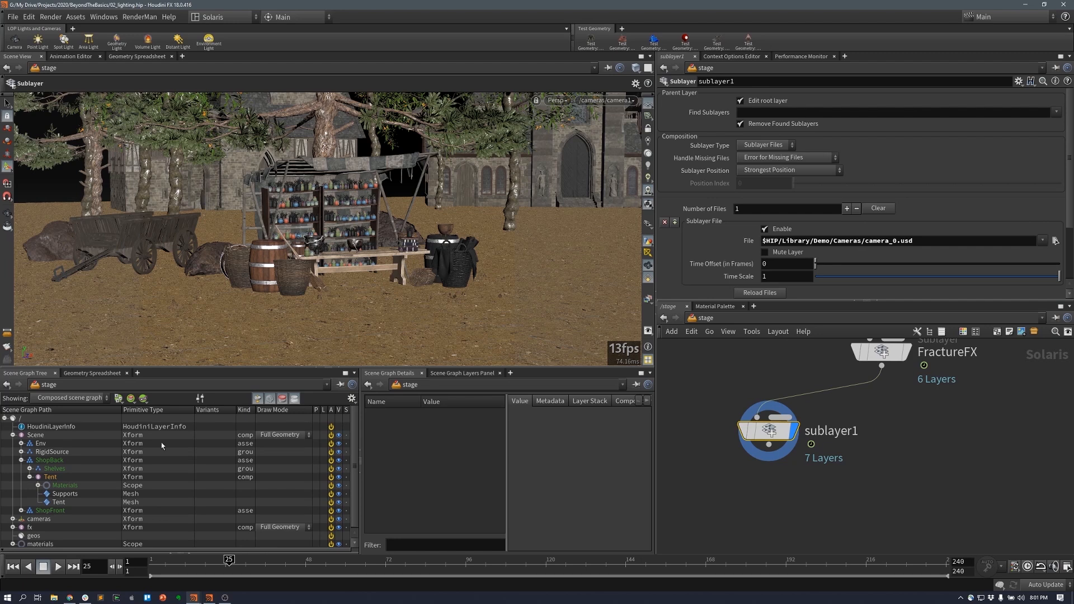
left_click(13, 517)
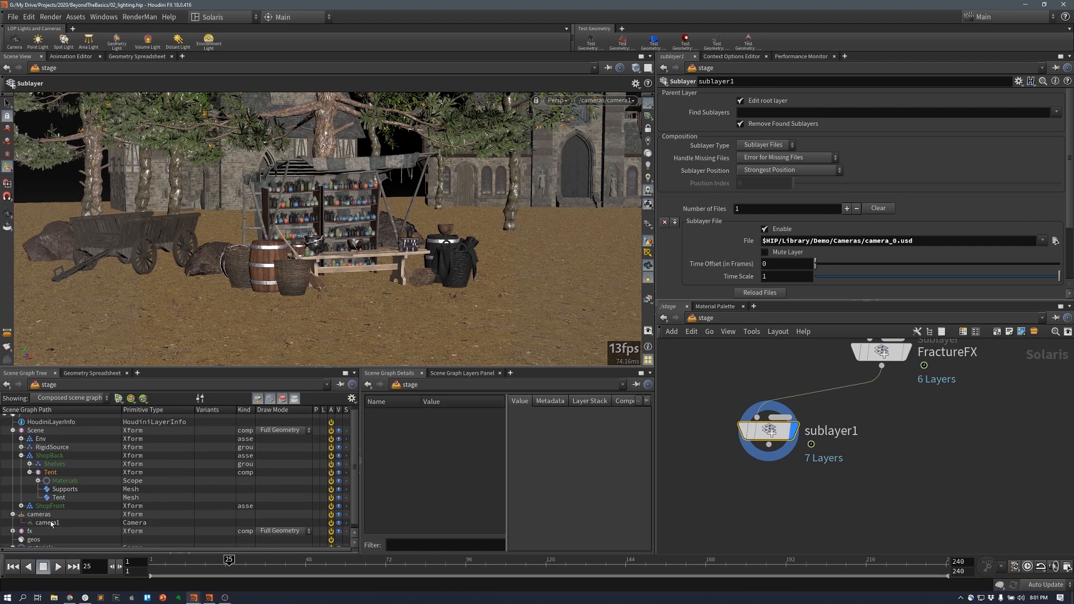
left_click(68, 523)
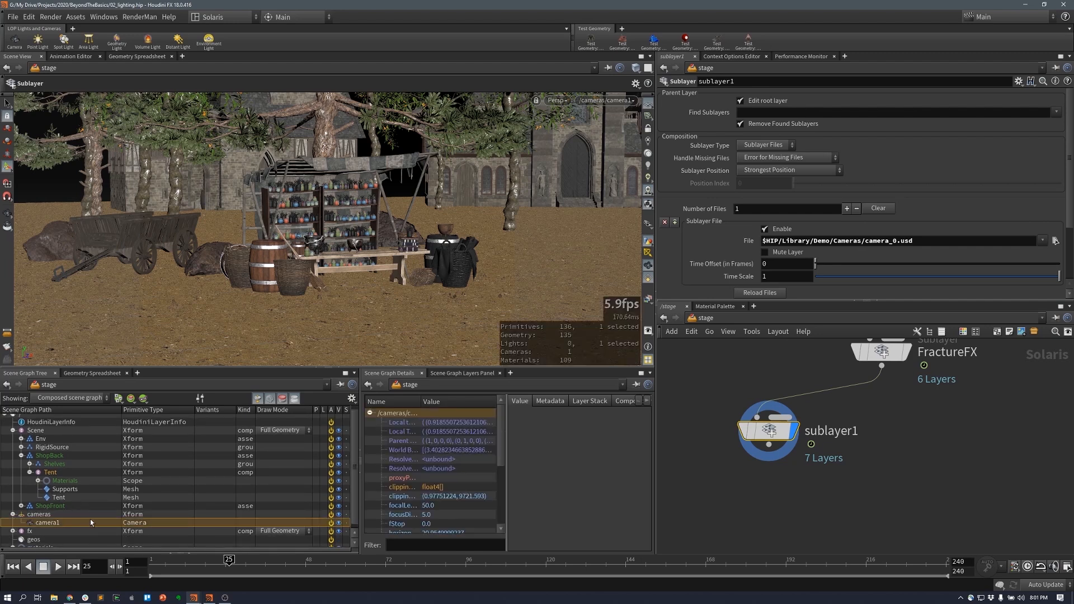
right_click(89, 523)
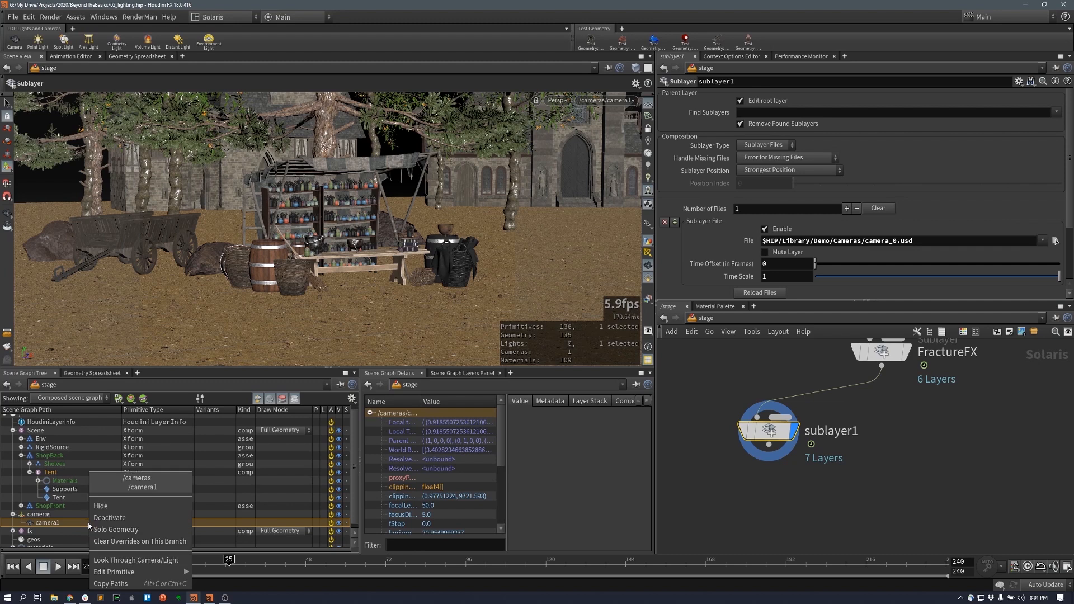
mouse_move(182, 574)
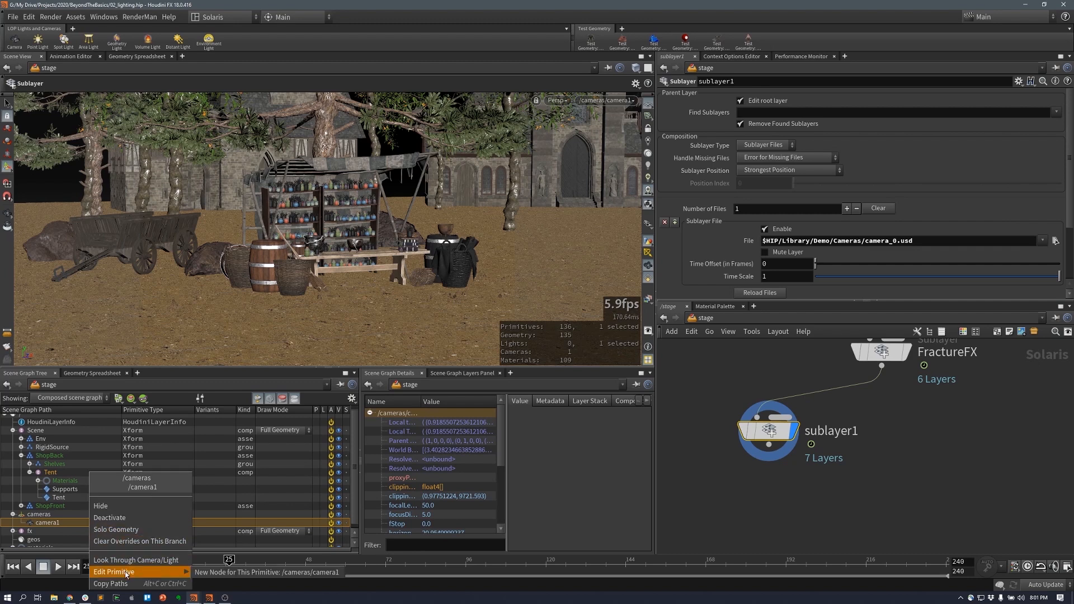
left_click(220, 573)
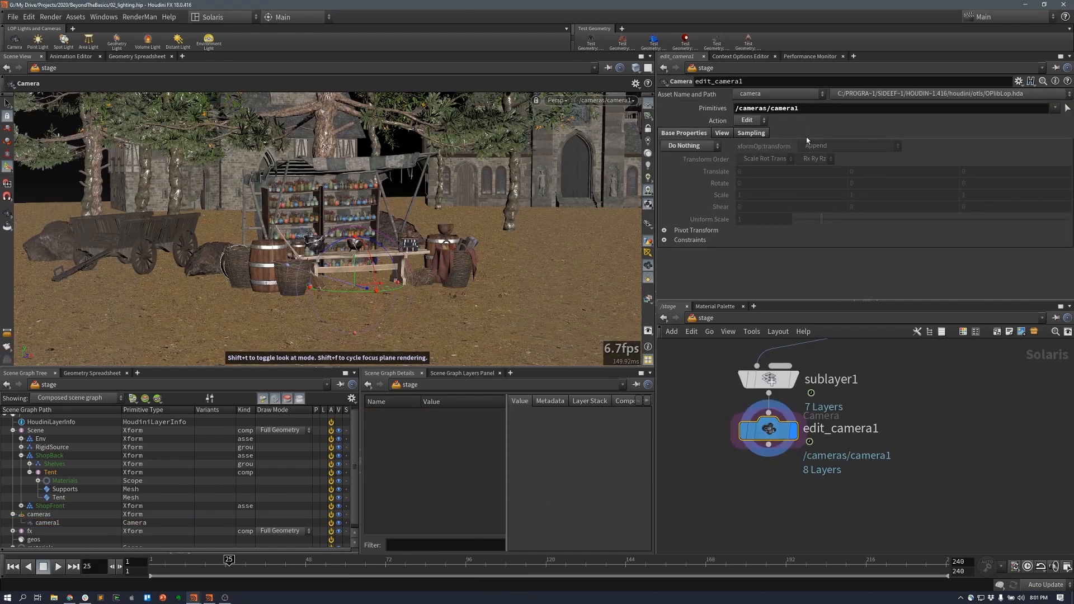
- Set the camera edit's transform to Set or Create with the Replace All Local Transforms option
left_click(722, 133)
left_click(683, 134)
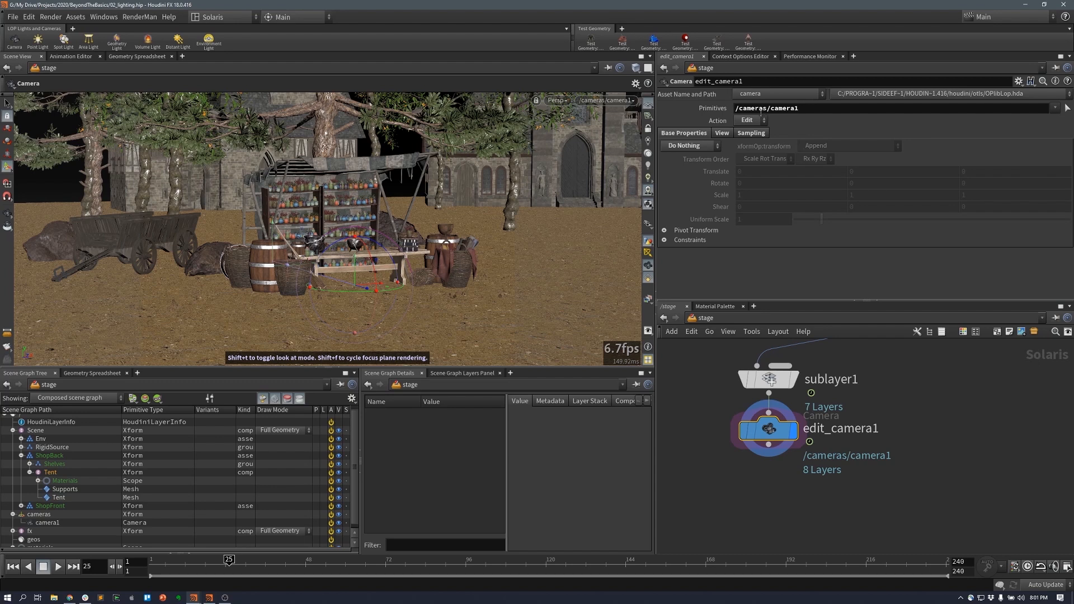
left_click(699, 146)
left_click(697, 158)
left_click(831, 146)
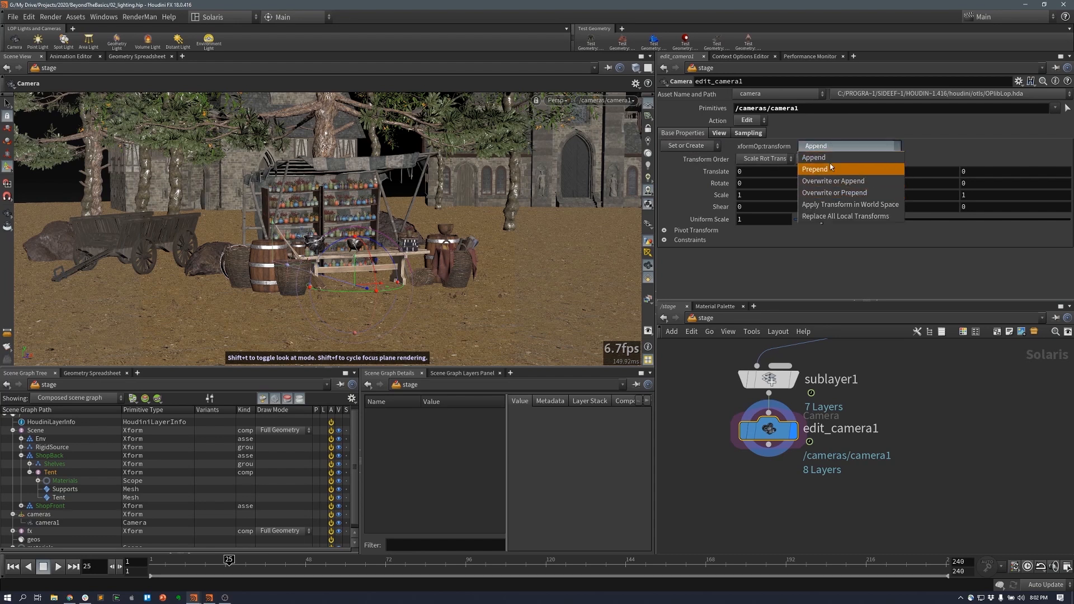
left_click(831, 216)
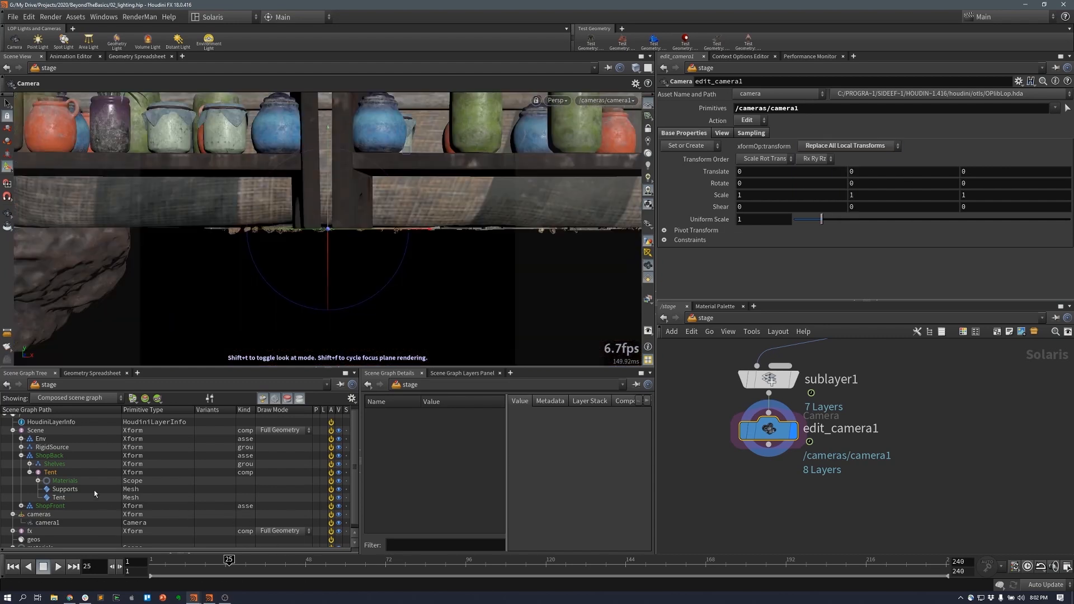
- Frame the Tent primitive through camera1 and move the camera to show the whole shop with the buildings behind it
left_click(70, 474)
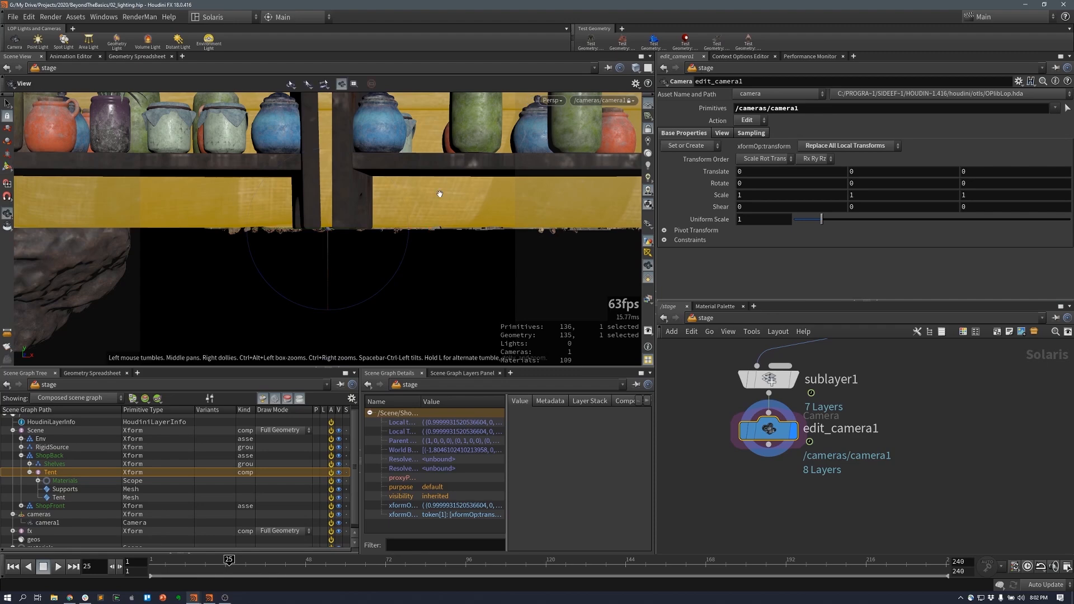
key("space+g")
left_click_drag(429, 256, 497, 216)
right_click_drag(497, 216, 534, 214)
middle_click_drag(534, 215, 379, 251)
left_click_drag(379, 252, 390, 245)
- Set the camera's focal length to Set or Create with a value of 35
left_click(721, 134)
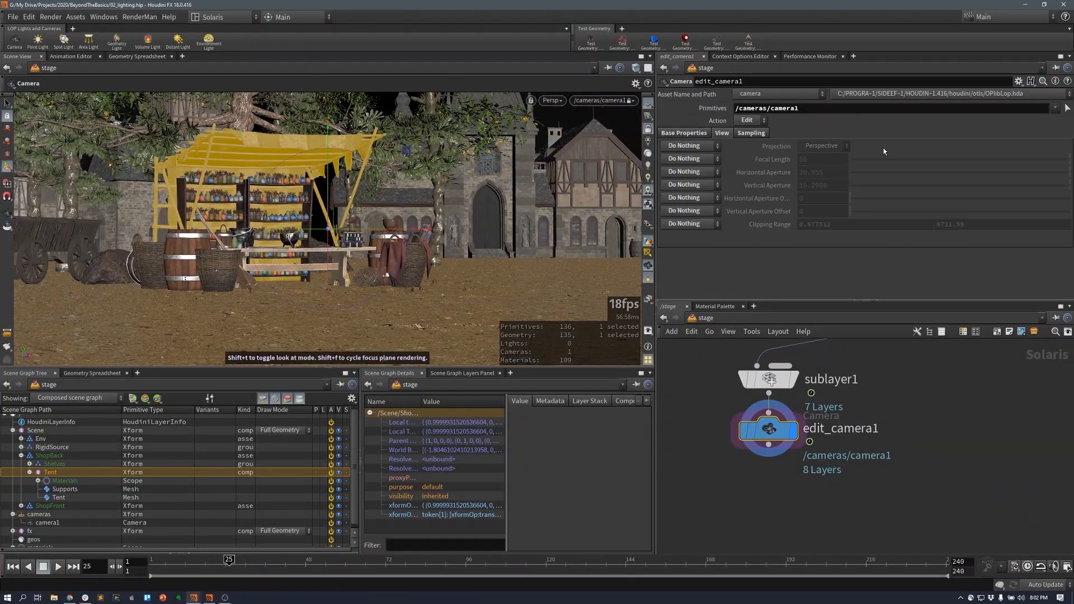
left_click(691, 146)
left_click(684, 170)
left_click(822, 160)
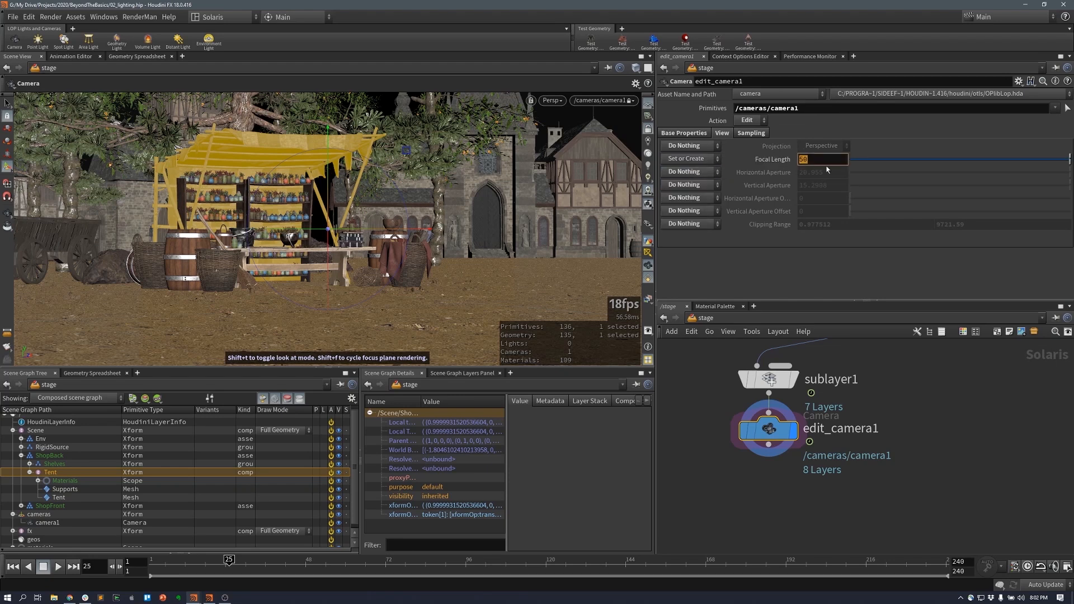
type("35")
key("BackSpace")
key("BackSpace")
type("35")
key("Return")
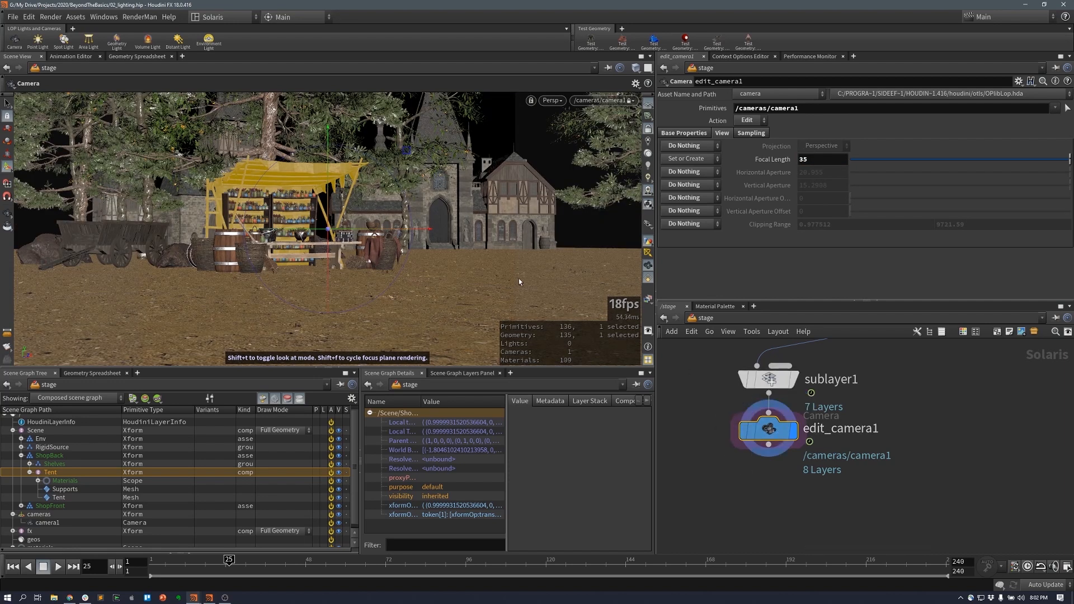
- Clear the Tent selection and move camera1 closer to the shop to reframe the shot
key("Escape")
key("Return")
right_click_drag(460, 261, 477, 254, "alt")
right_click_drag(556, 175, 547, 205, "alt")
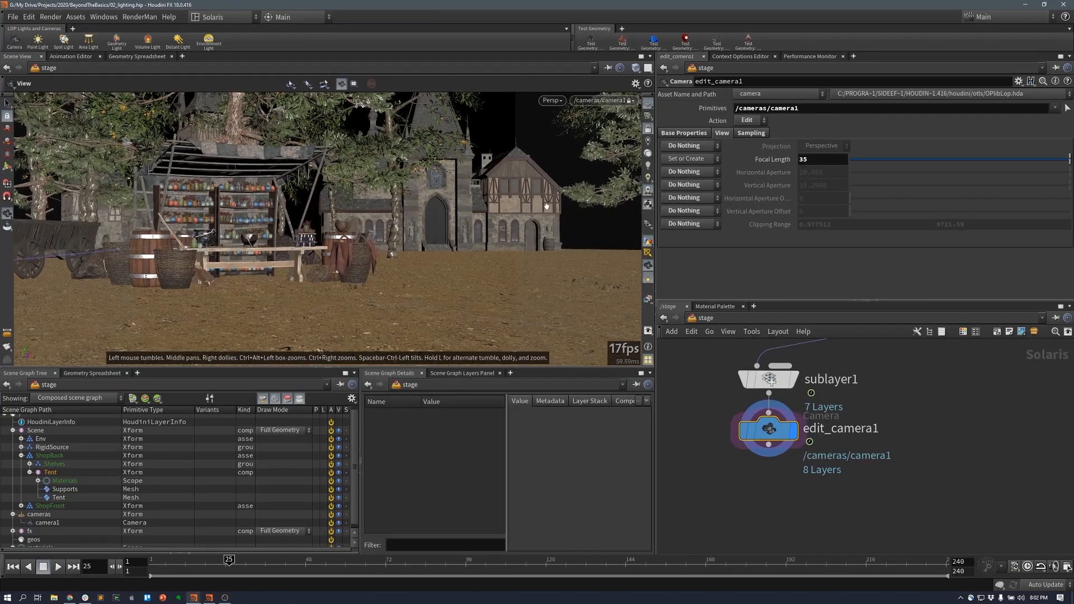
right_click_drag(485, 244, 501, 238, "alt")
middle_click_drag(486, 240, 506, 237, "alt")
right_click_drag(506, 238, 503, 238, "alt")
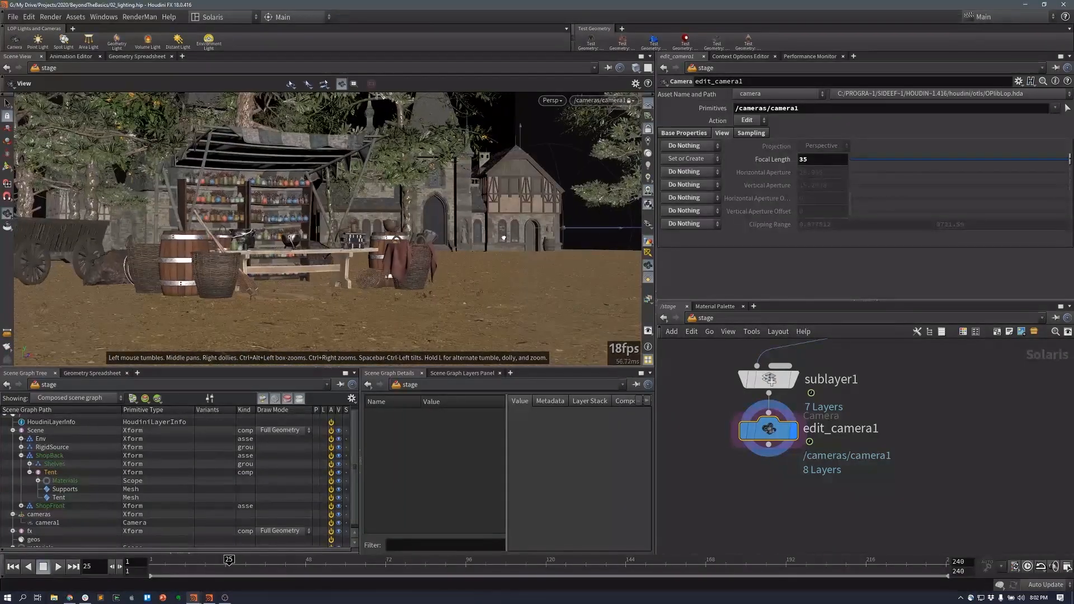
- Add a Light Mixer node below edit_camera1 and connect the camera edit's output to it
key("Return")
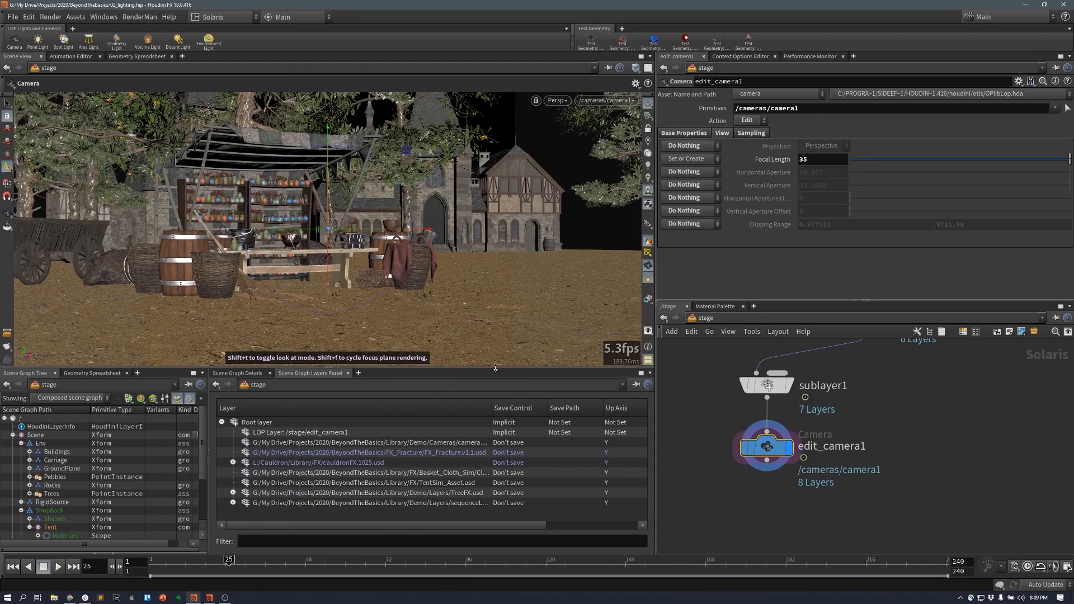
left_click_drag(495, 370, 497, 381)
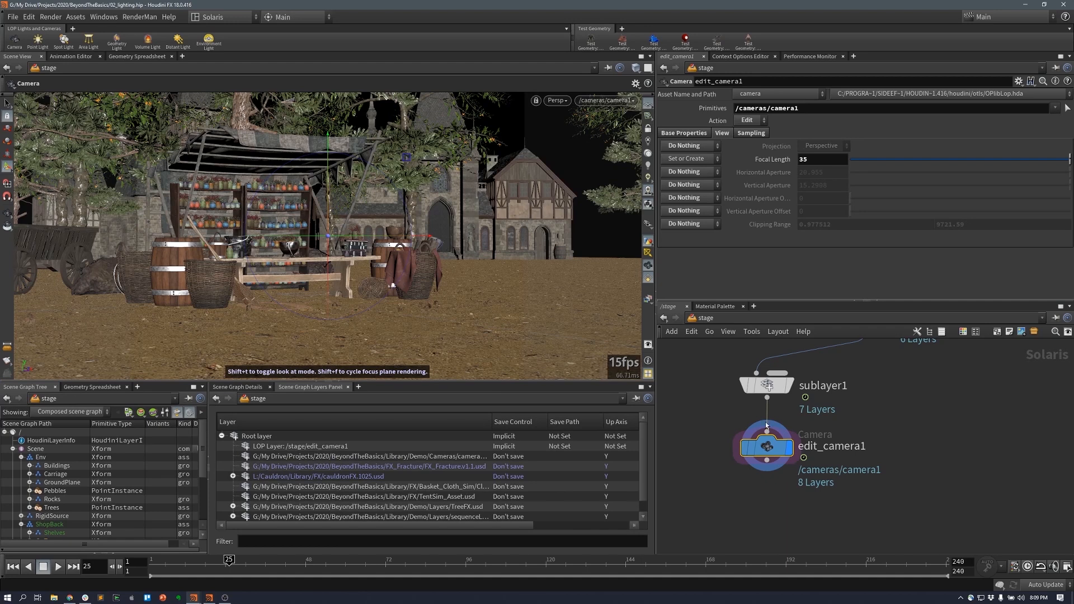
left_click_drag(860, 446, 864, 409)
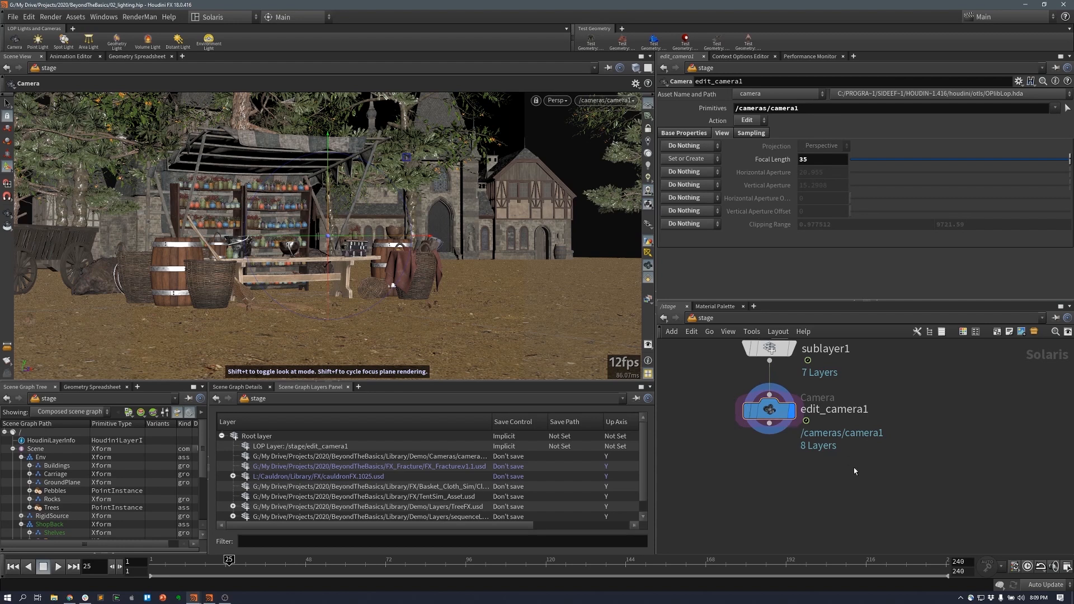
key("Tab")
mouse_move(873, 376)
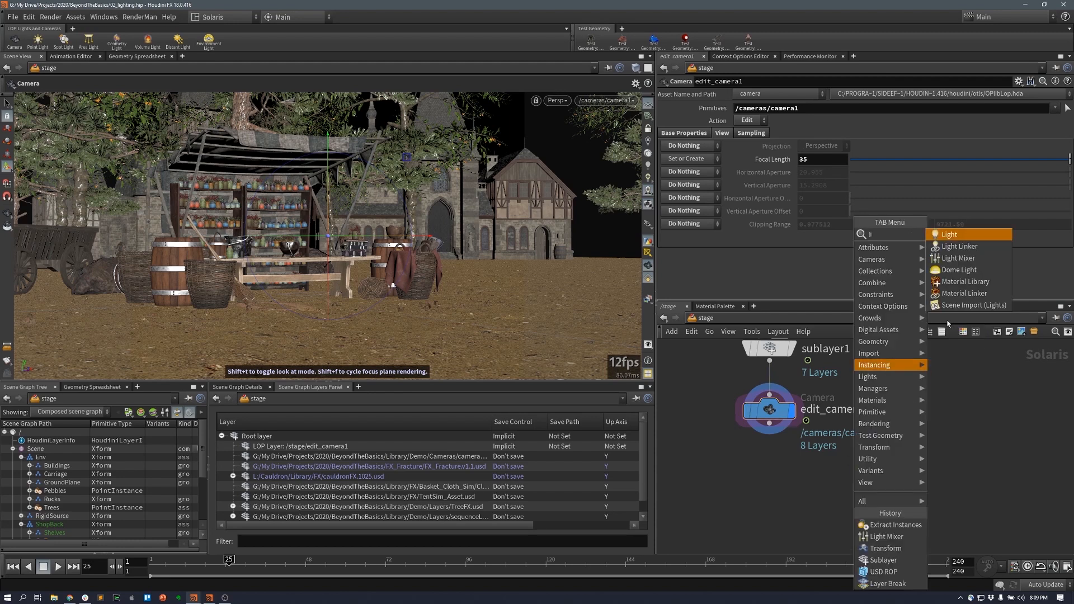
left_click(978, 263)
left_click(786, 488)
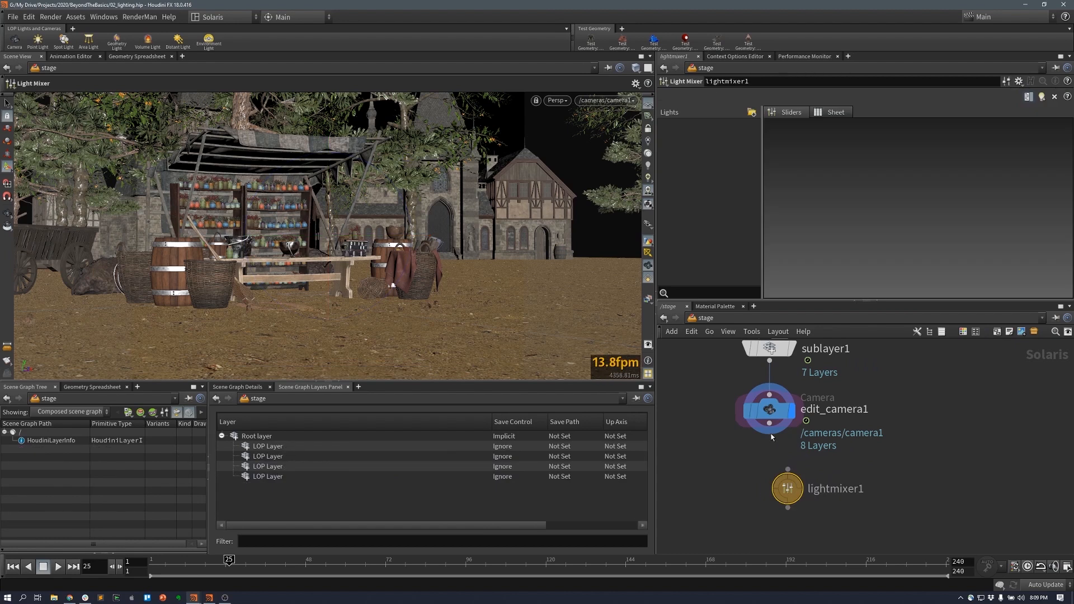
mouse_move(770, 425)
left_mouse_down()
mouse_move(795, 481)
mouse_move(776, 508)
left_mouse_up()
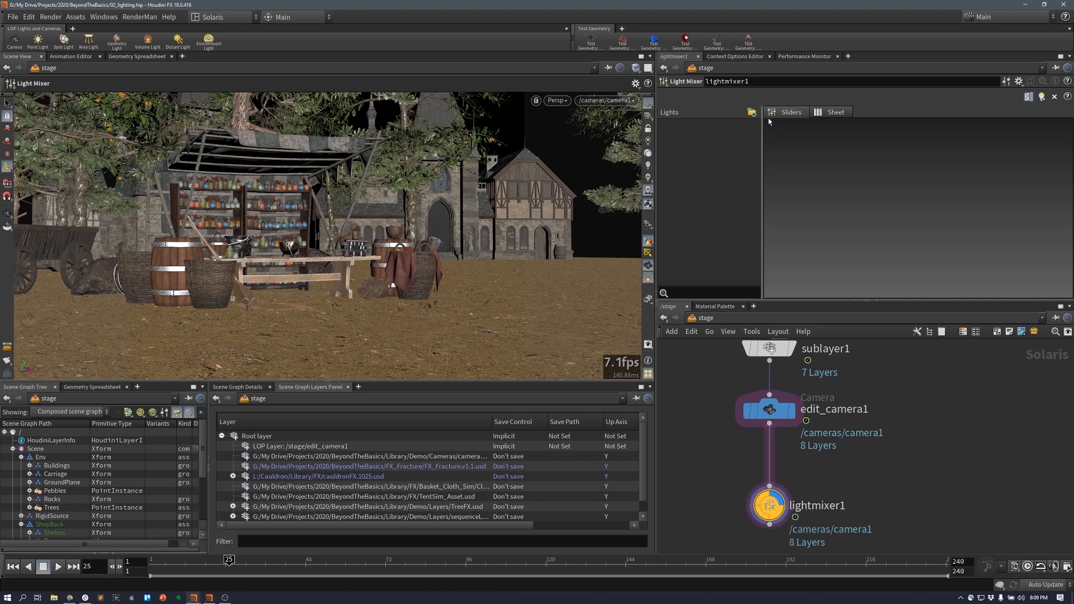
- Make room below FractureFX and insert a new Sublayer node between FractureFX and sublayer1
scroll(898, 419, "down", 3)
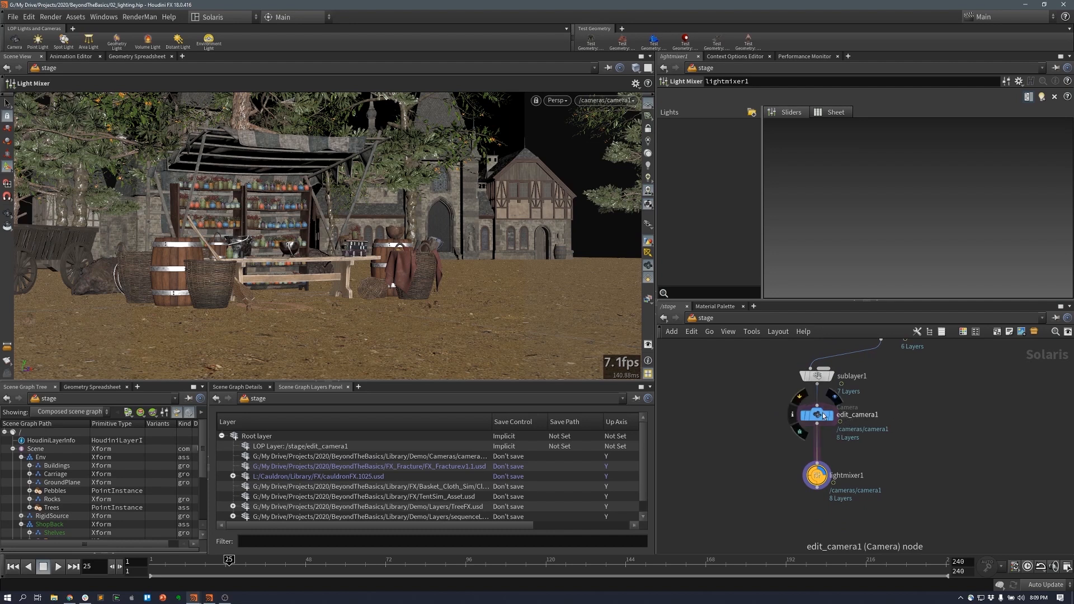
left_click_drag(819, 416, 819, 425)
middle_click_drag(905, 394, 887, 436)
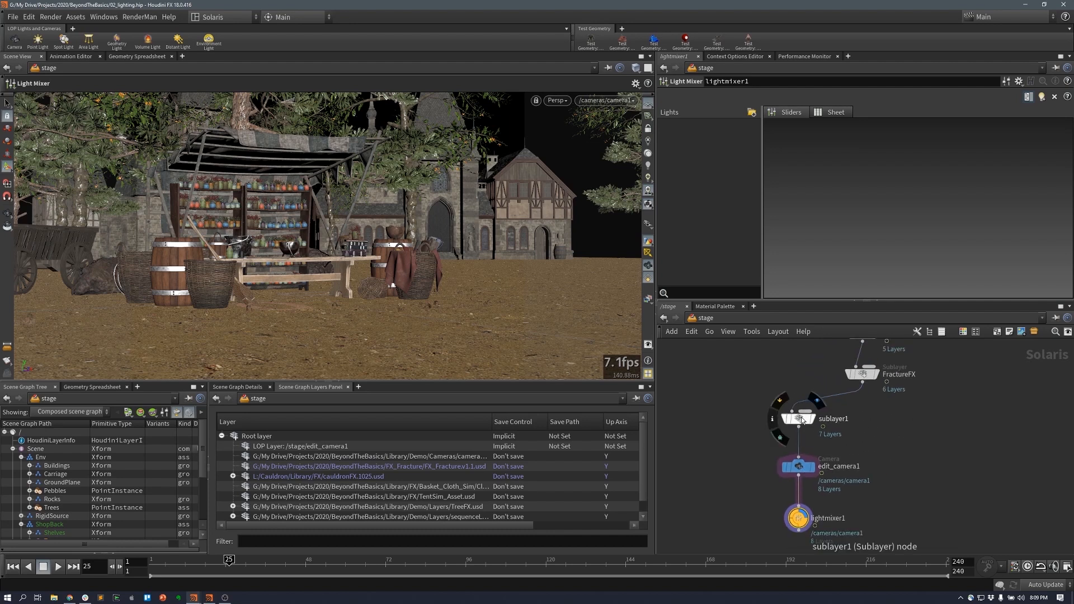
left_click_drag(801, 420, 821, 411)
left_click(821, 412)
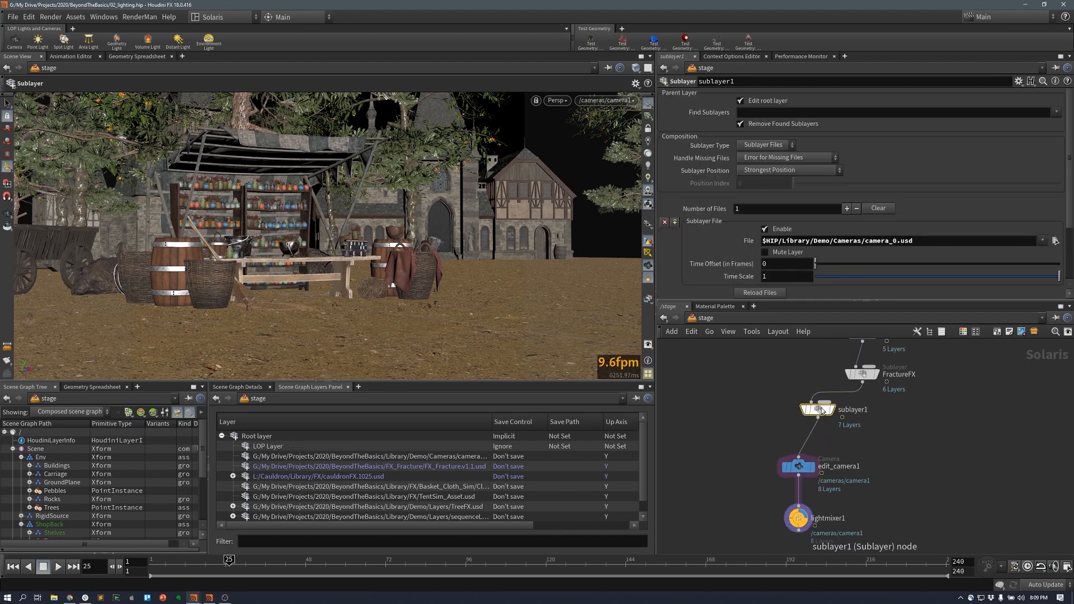
left_click_drag(819, 413, 804, 435)
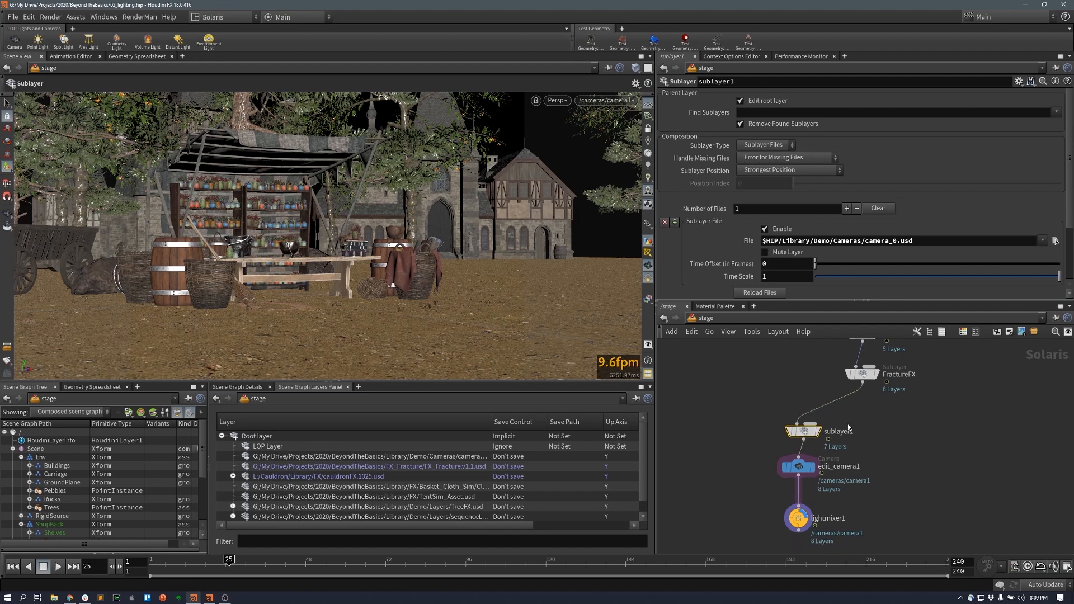
key("Tab")
type("su")
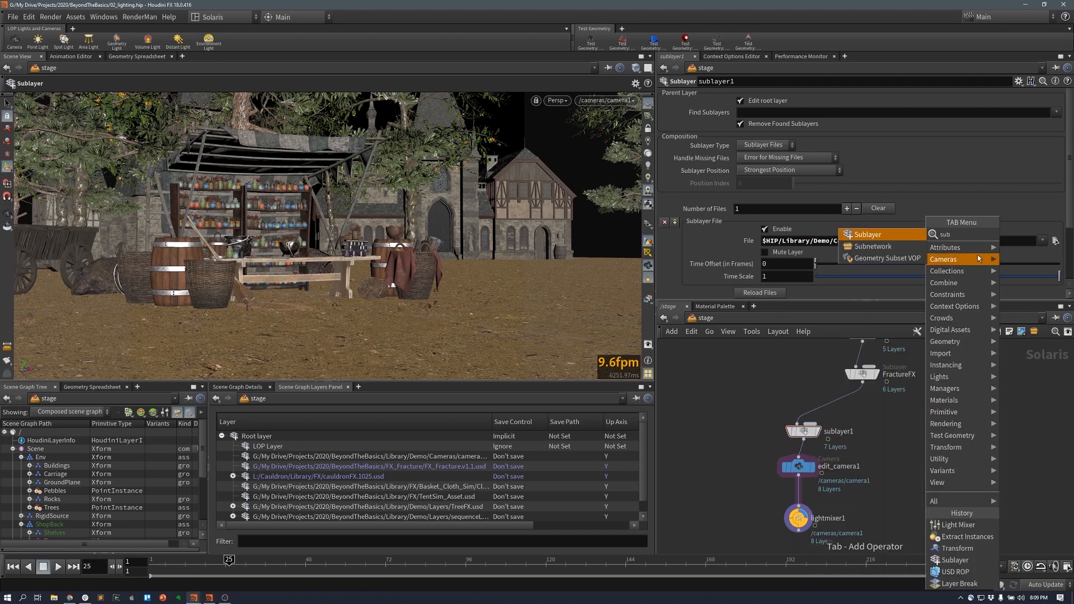
left_click(913, 236)
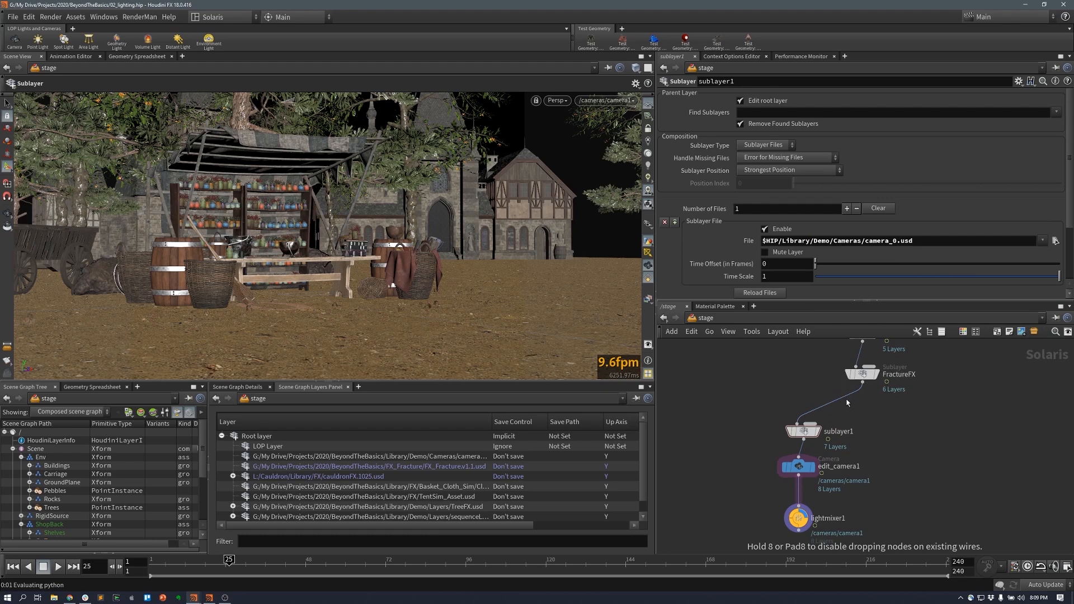
left_click(849, 402)
left_click_drag(849, 408, 869, 405)
- Load seqLights_v2.usd from $HIP/Library/Demo/Layers into the new sublayer
left_click(1055, 242)
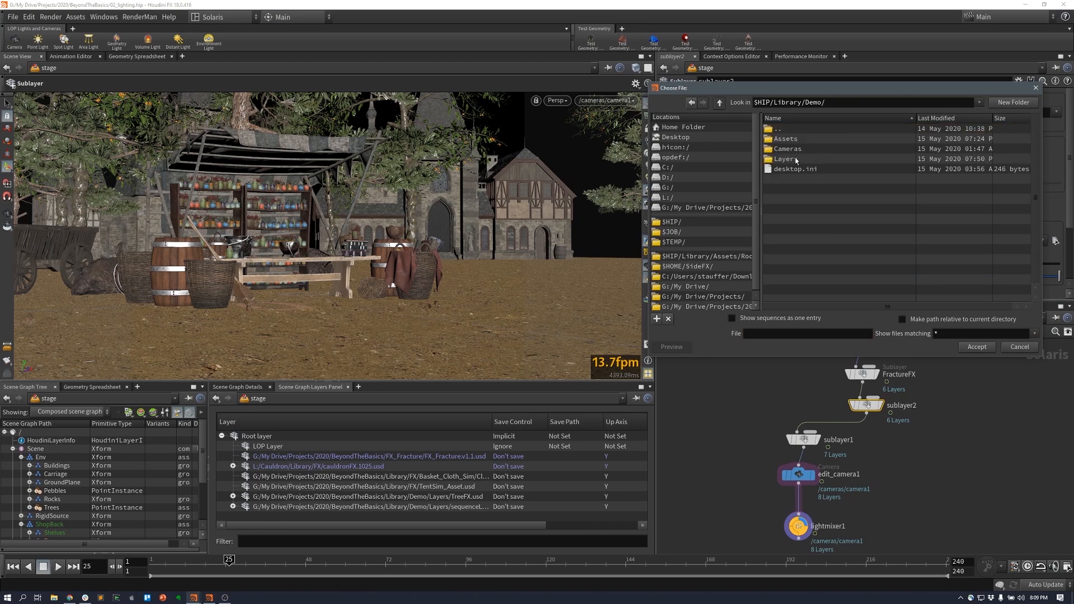
double_click(794, 158)
left_click(806, 179)
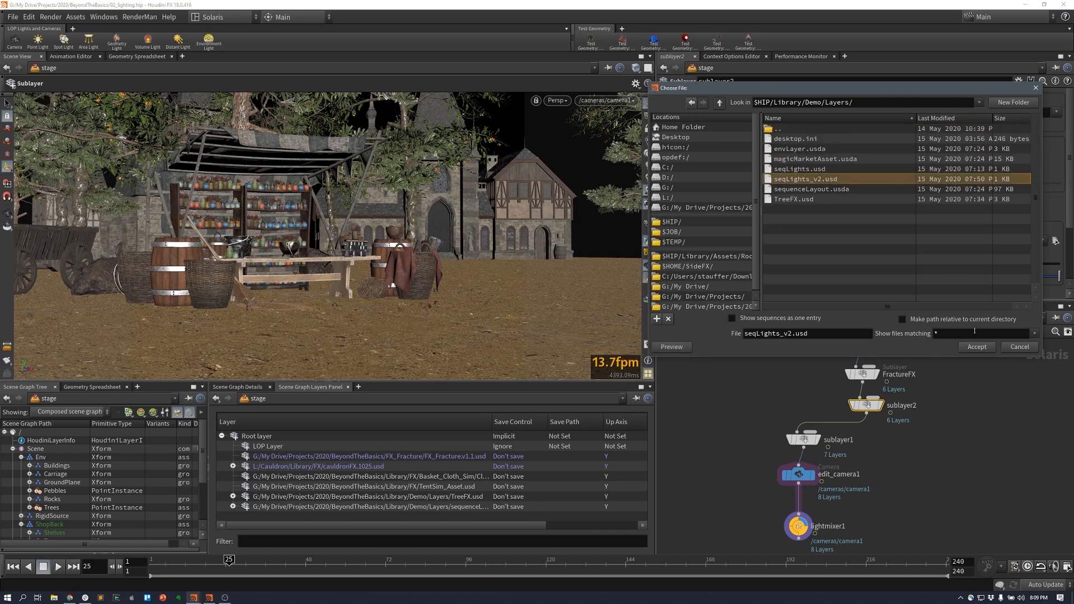
left_click(977, 347)
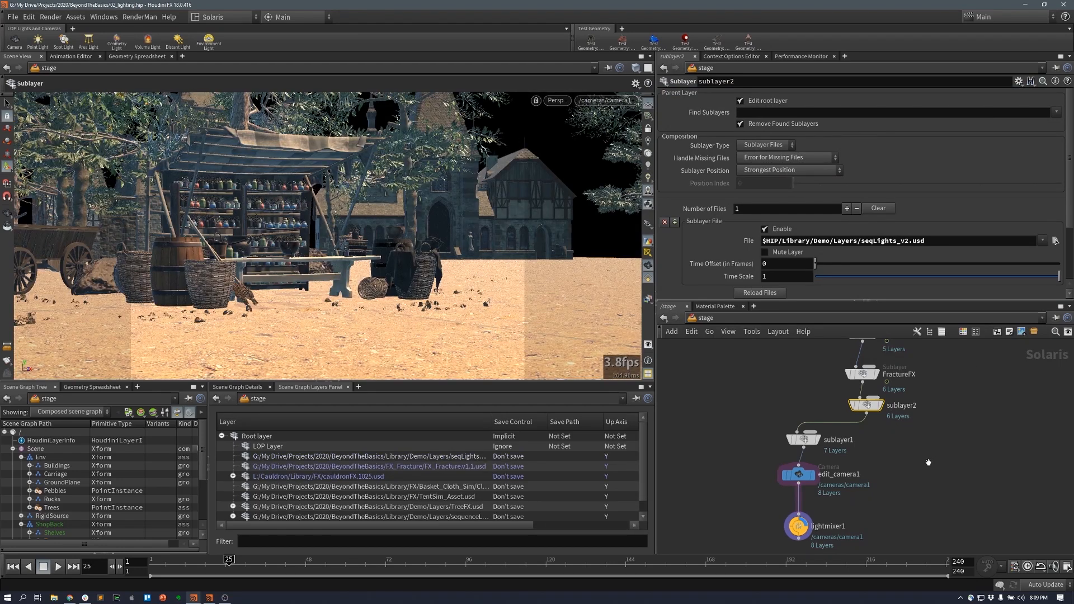
middle_click_drag(929, 461, 916, 414, "alt")
scroll(914, 418, "down", 2)
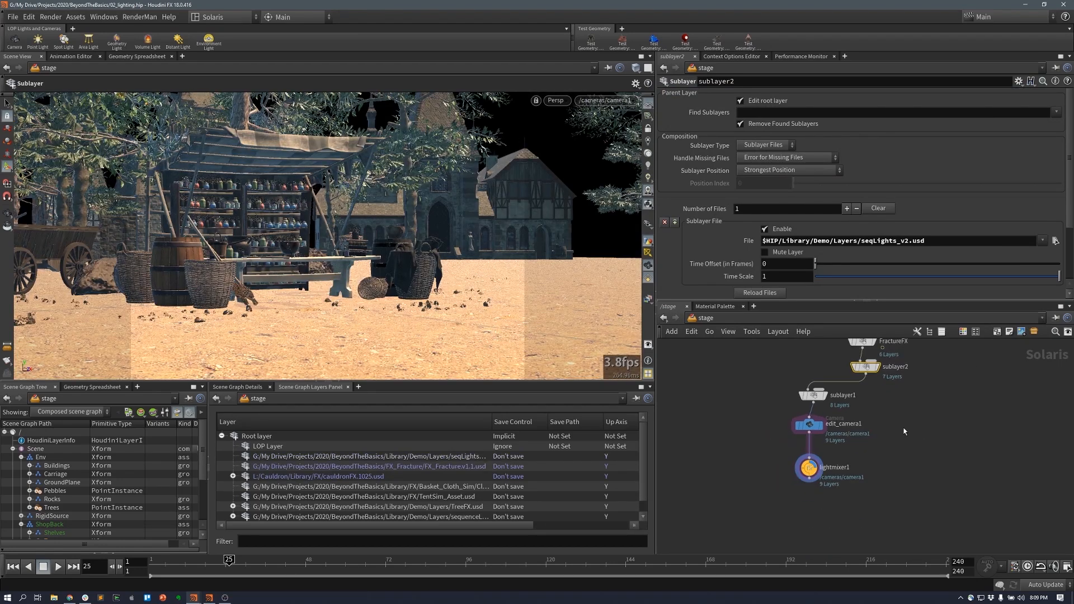
- Group EnvLight and Sun into a new light mixer collection named SeqLights
left_click(810, 469)
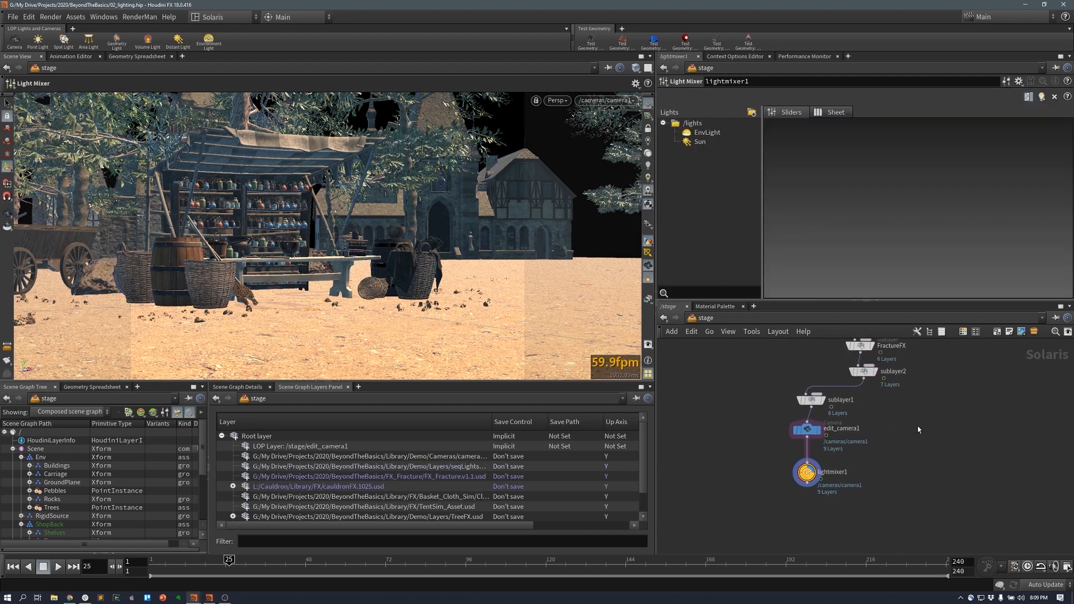
left_click_drag(750, 131, 746, 144)
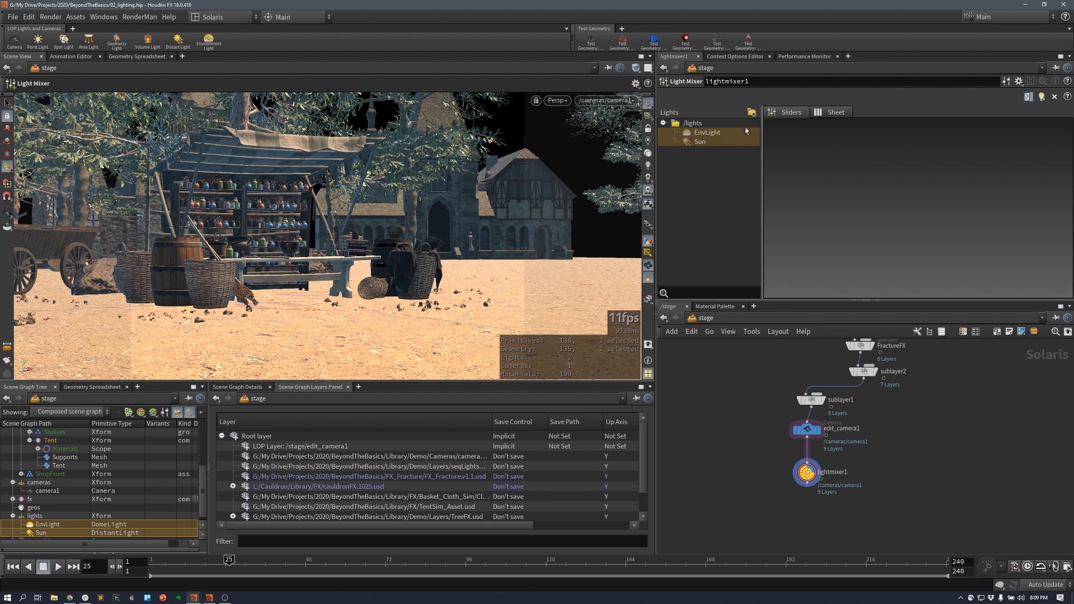
left_click(751, 113)
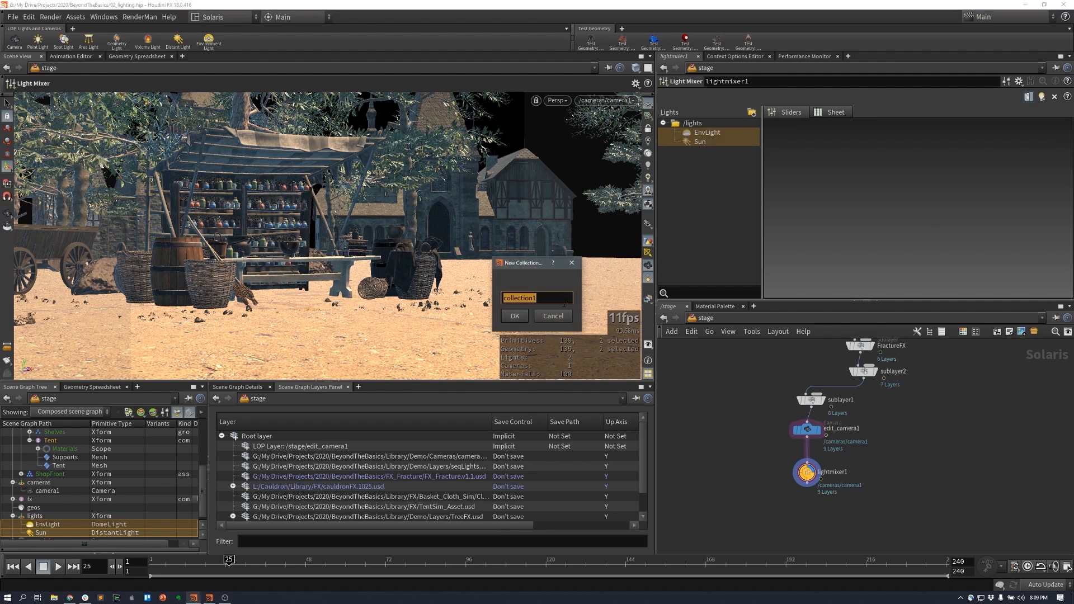
type("SeqLIGHTS")
key("Return")
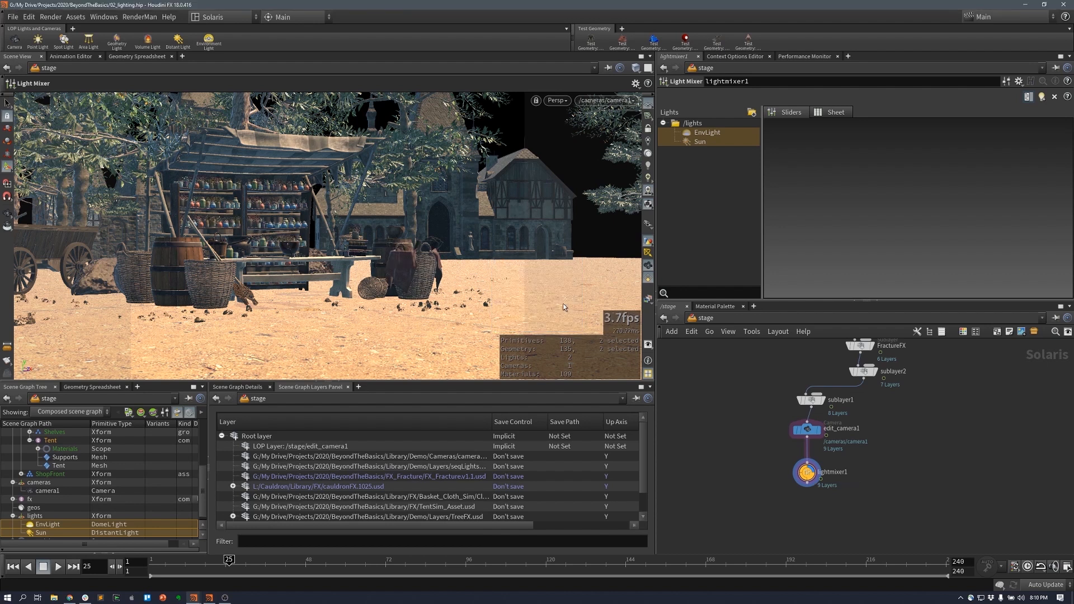
left_click(708, 133)
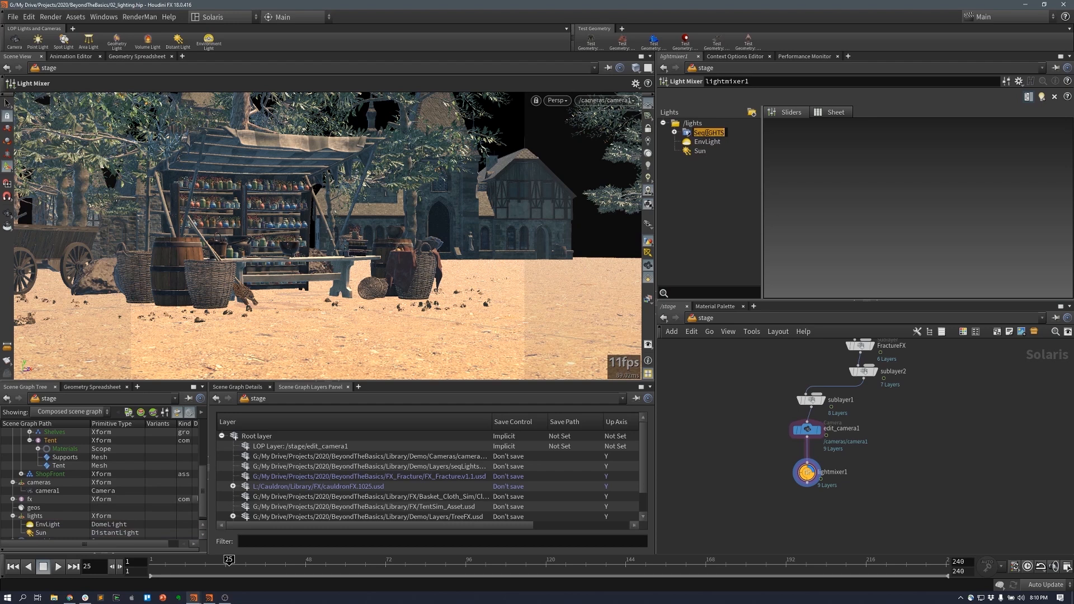
type("SeqLights")
key("Return")
- Show the SeqLights collection's mixer sliders with its individual lights, lower its exposure slightly and reduce the Sun's exposure to about -0.5
left_click_drag(687, 133, 785, 151)
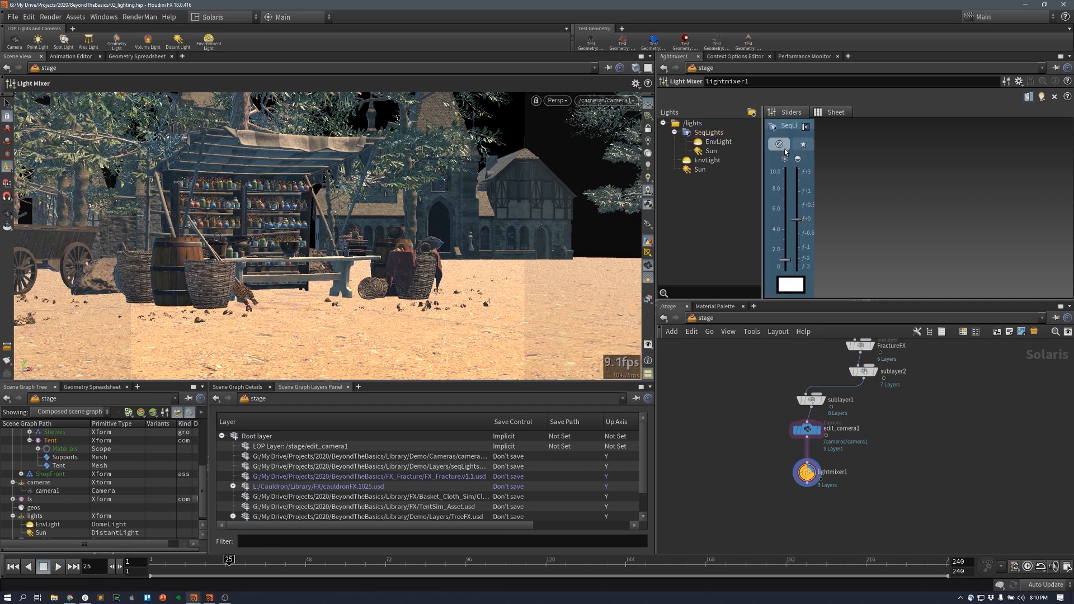
left_click(806, 126)
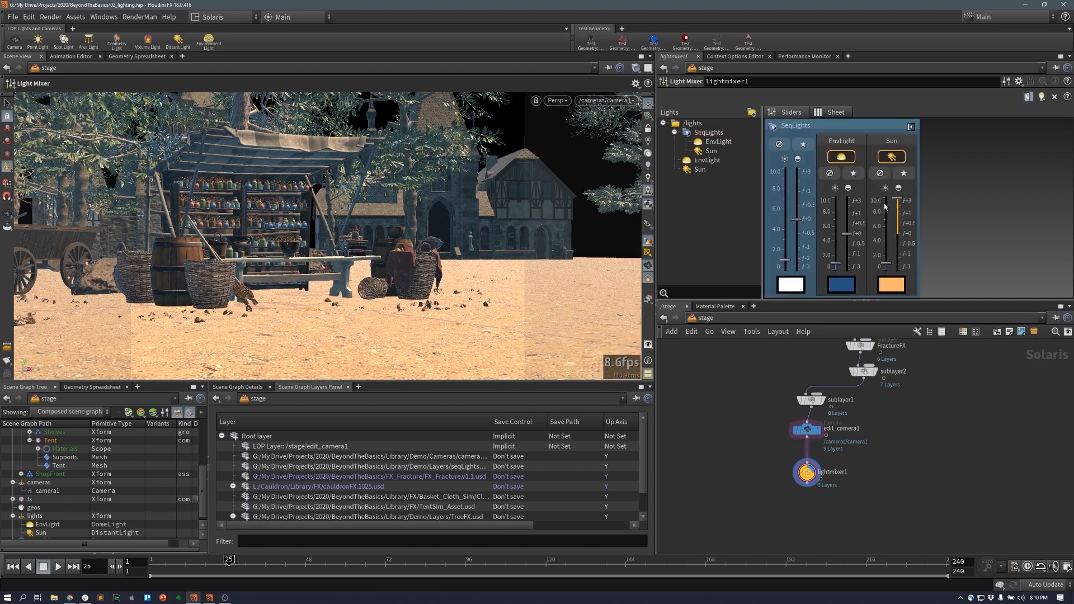
mouse_move(800, 223)
left_mouse_down()
mouse_move(801, 267)
mouse_move(797, 226)
left_mouse_up()
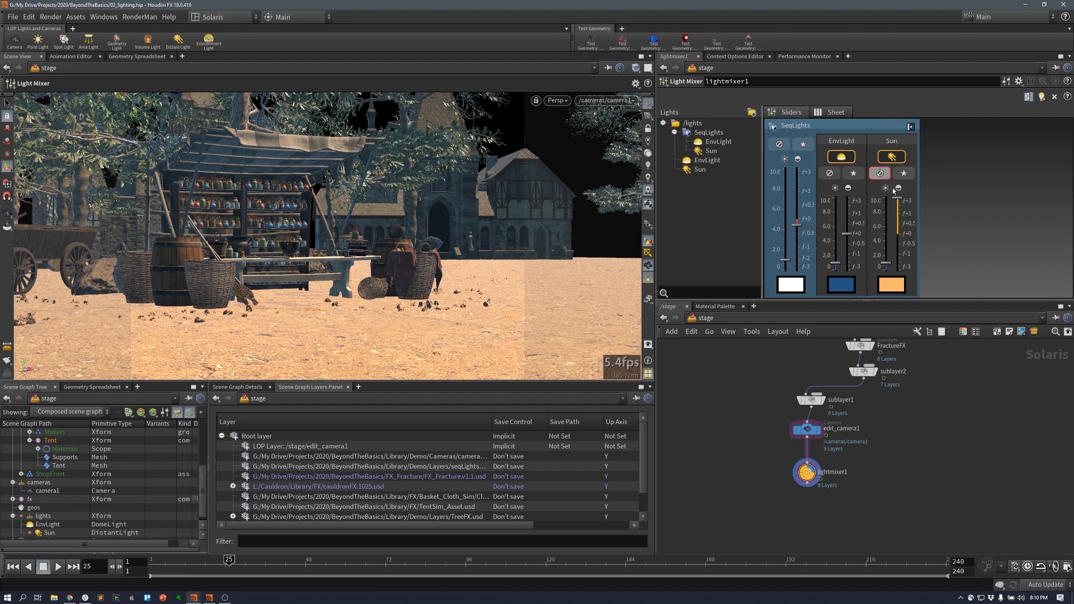
left_click_drag(899, 200, 903, 247)
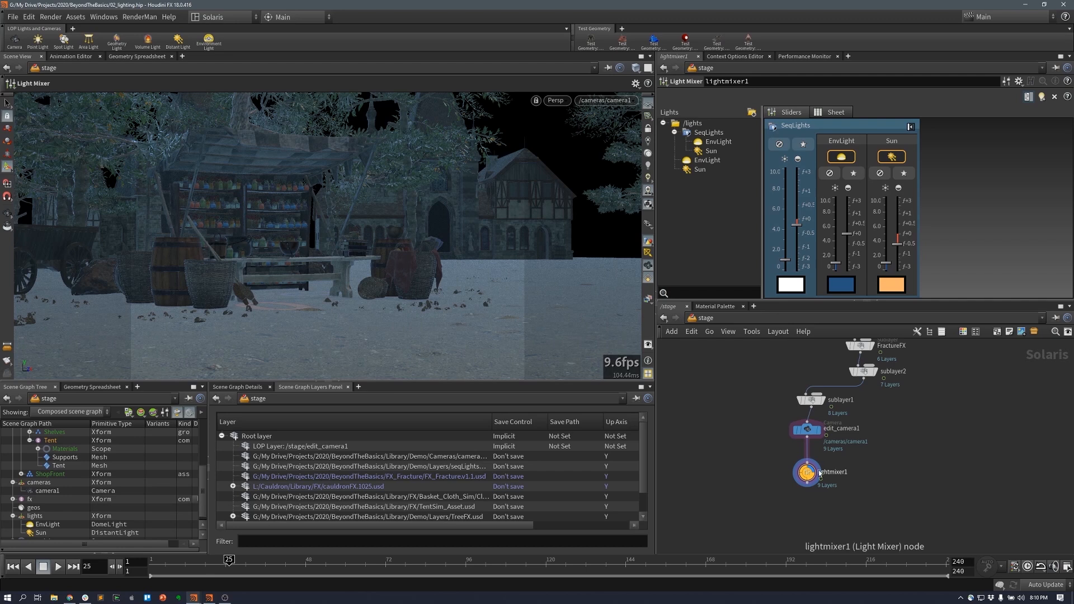
- Create a point light from the light mixer, placed before it in the network, and enable Spotlight shaping for it
mouse_move(809, 474)
left_click_drag(808, 475, 807, 505)
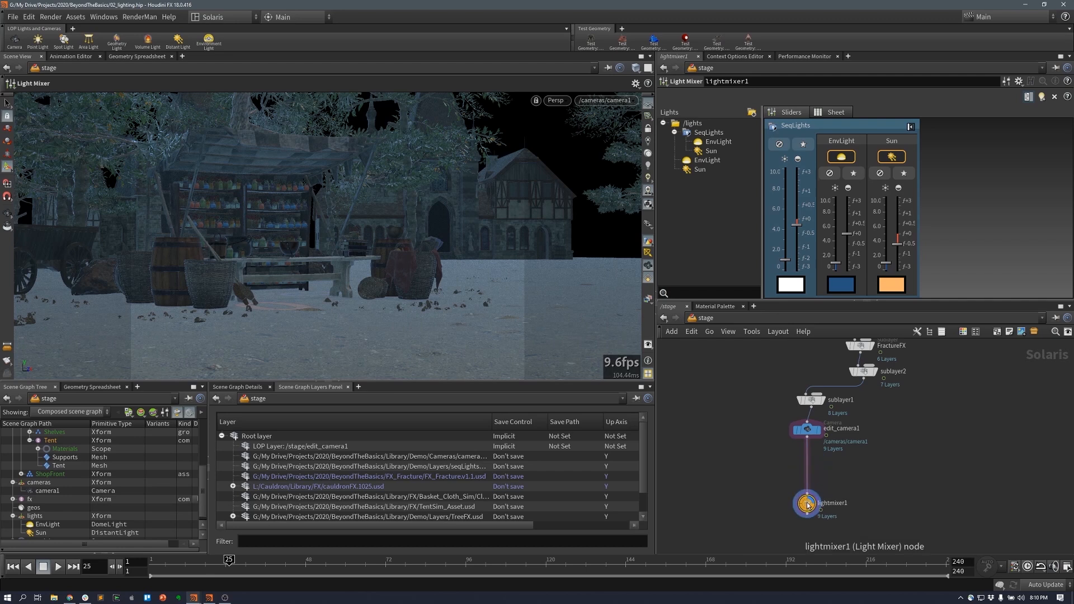
left_click(1042, 97)
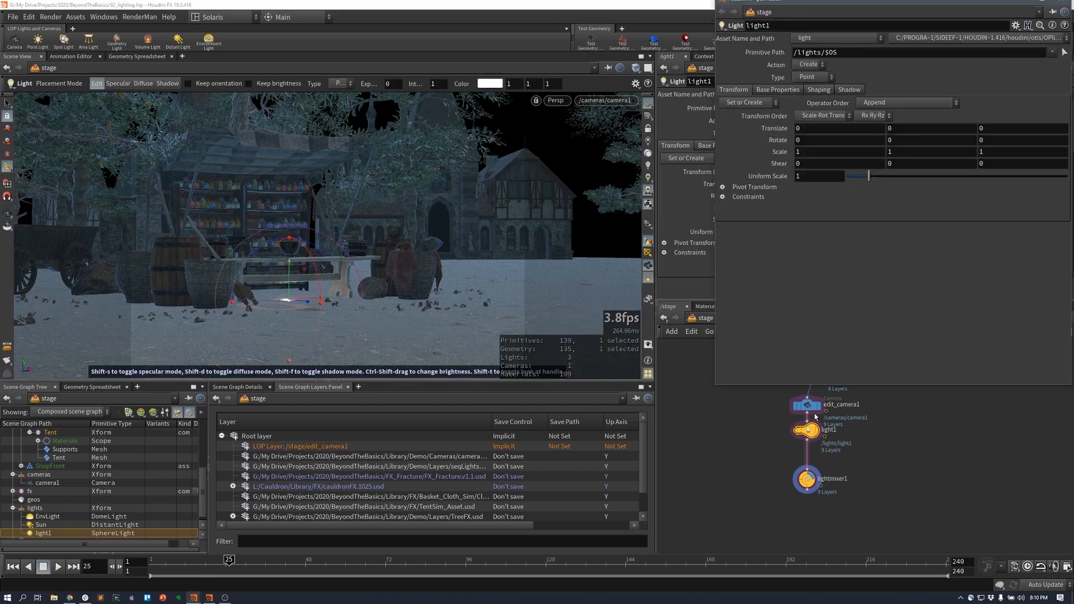
left_click_drag(1004, 5, 875, 91)
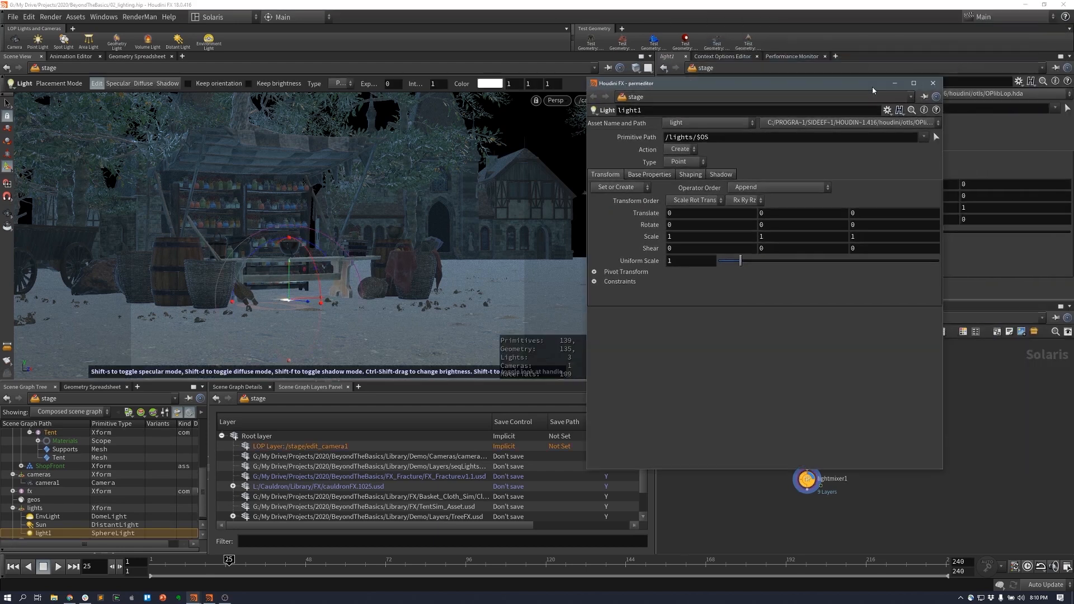
left_click(669, 175)
left_click(688, 175)
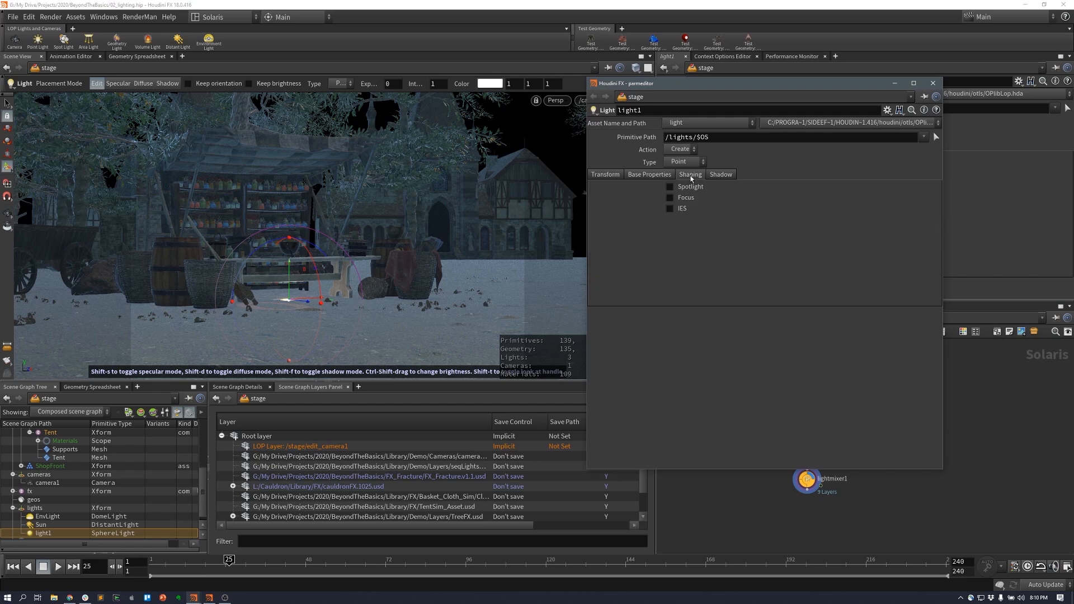
left_click(688, 188)
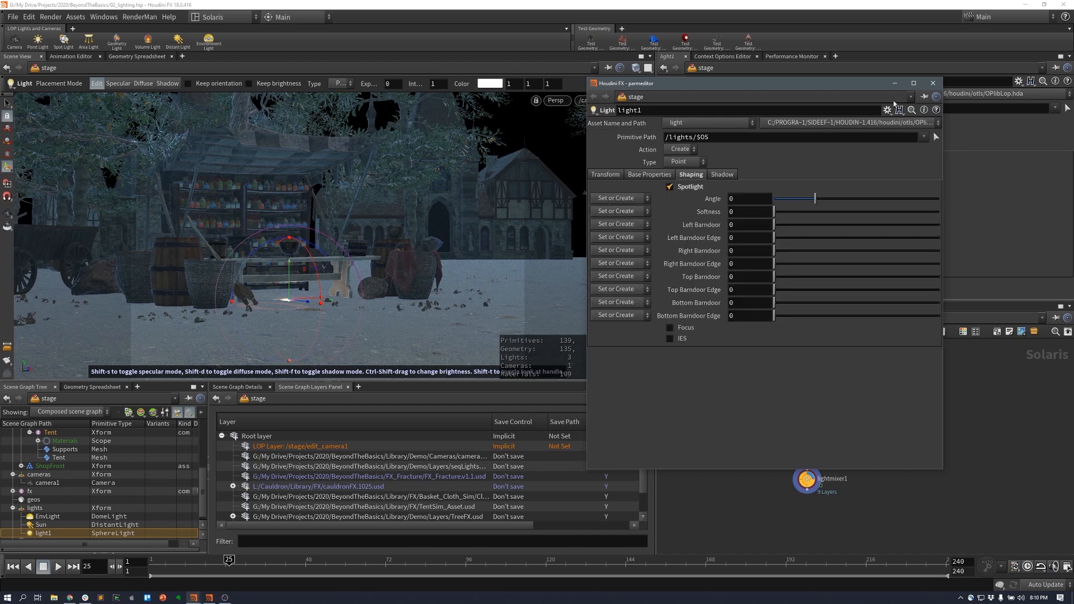
left_click(933, 84)
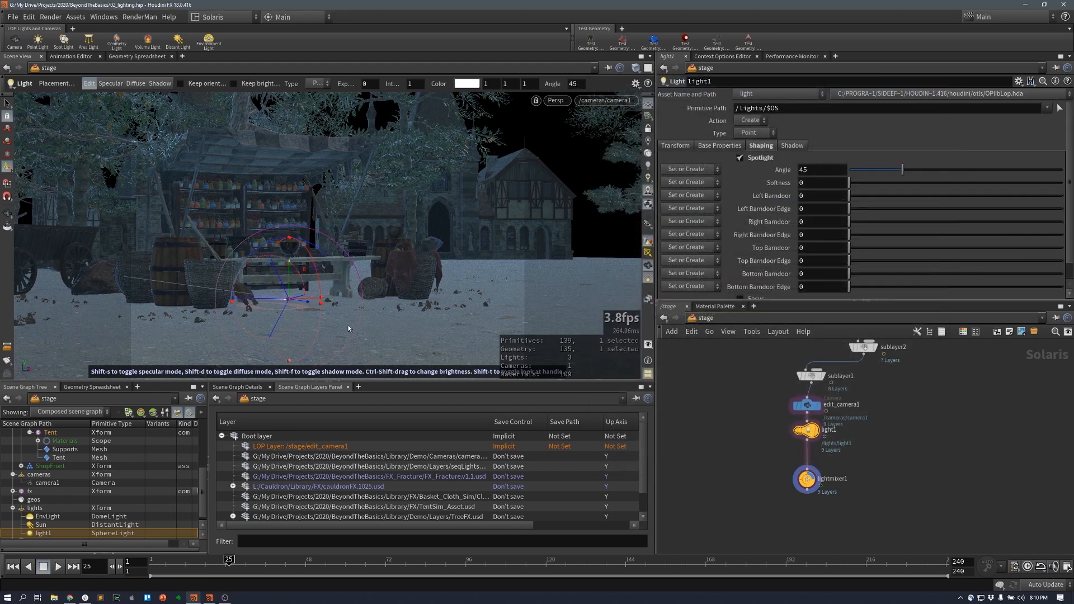
- Enlarge the viewport and use shadow placement for light1 to set its shadow pivot at the stall's table
left_click_drag(369, 382, 369, 432)
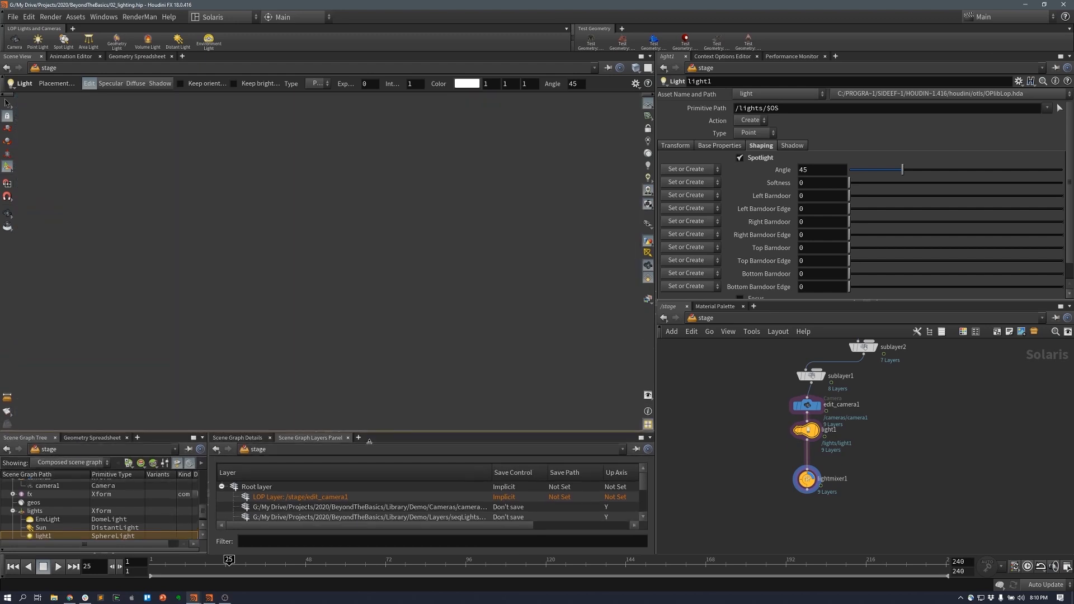
middle_click_drag(405, 335, 440, 335, "alt")
right_click_drag(439, 334, 446, 307, "alt")
middle_click_drag(414, 307, 439, 311, "alt")
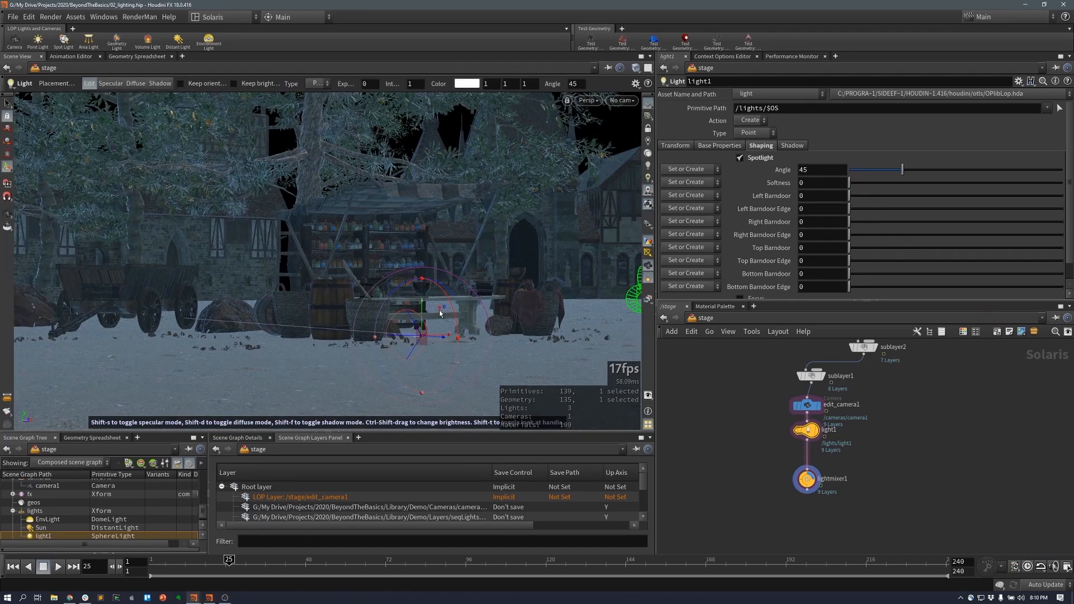
key("shift+f")
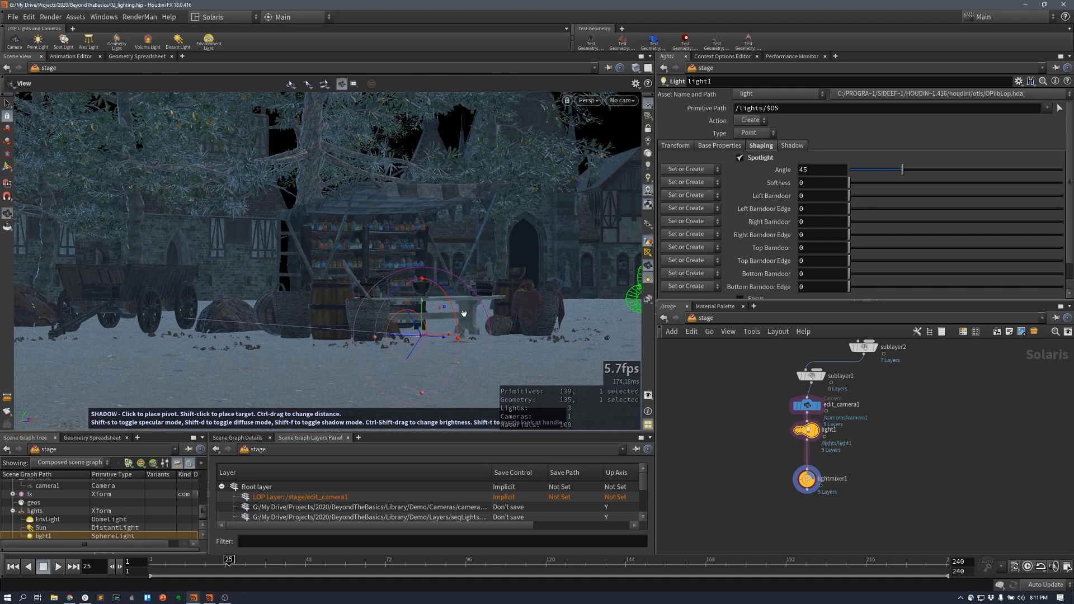
left_click_drag(465, 298, 463, 327, "alt")
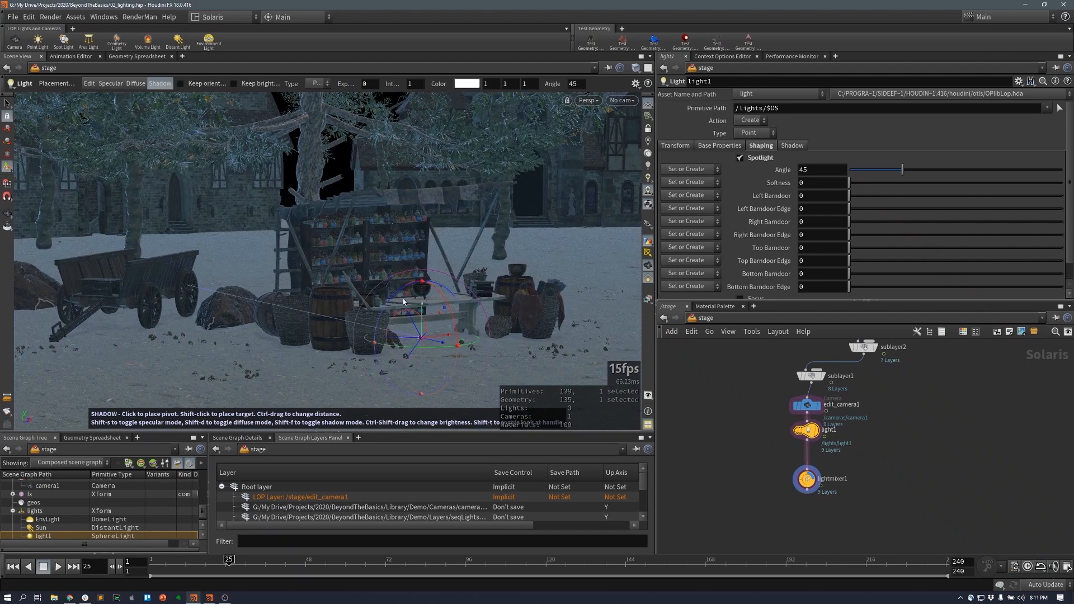
left_click(435, 302)
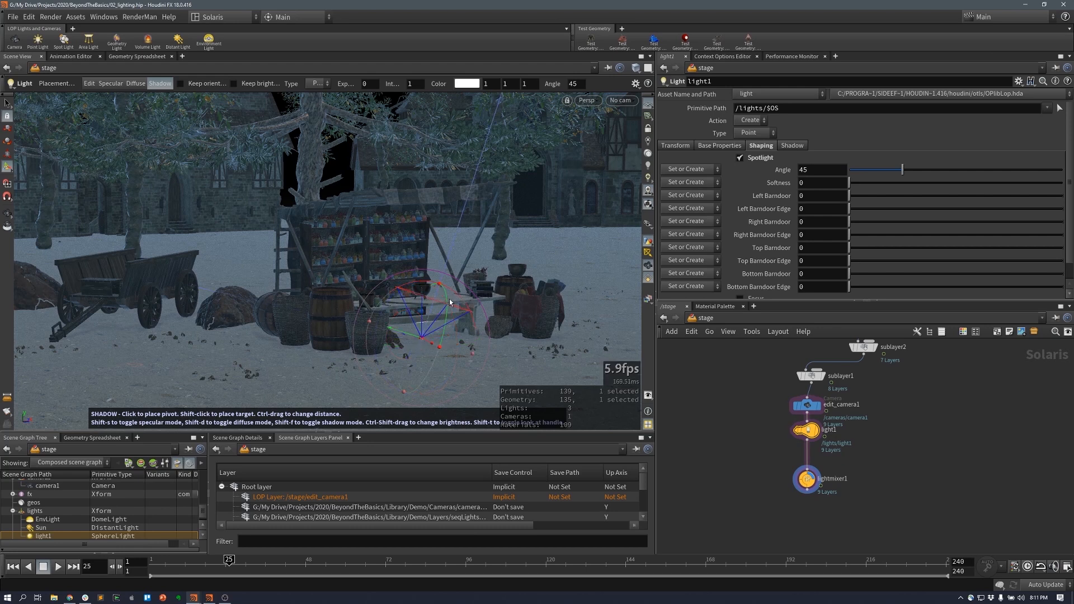
- Aim the spotlight's shadow toward the open ground in front of the cart and the stall
key("space")
left_click_drag(482, 306, 394, 336)
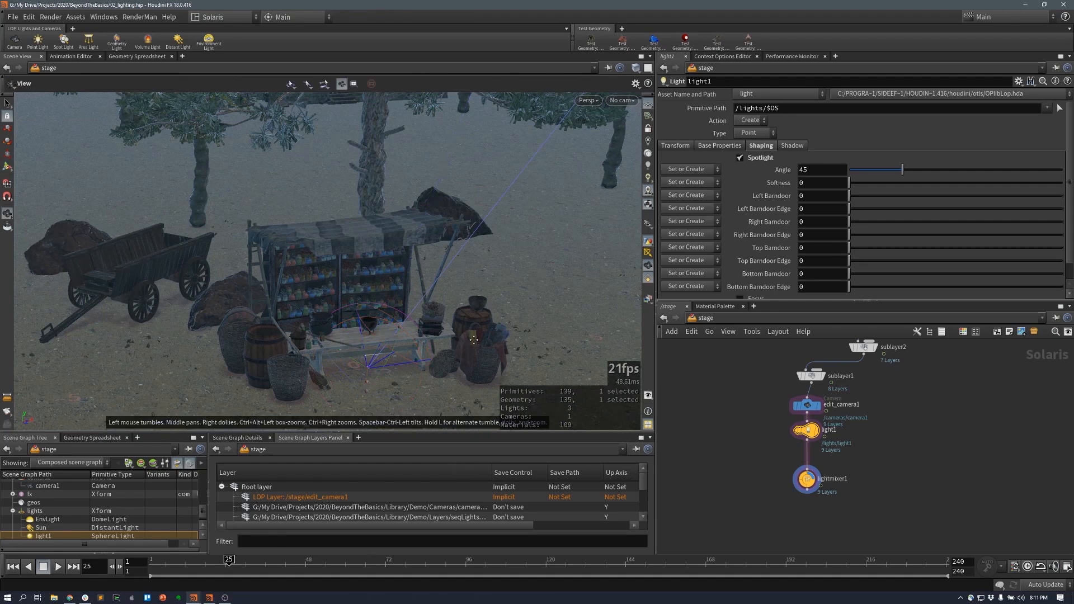
middle_click_drag(469, 340, 525, 280)
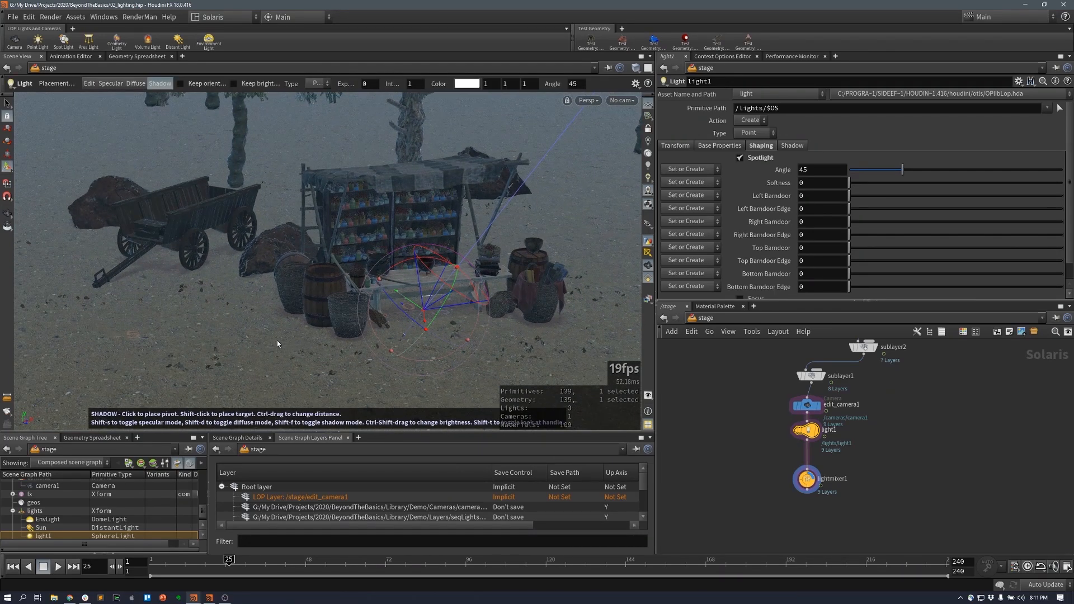
left_click(223, 351)
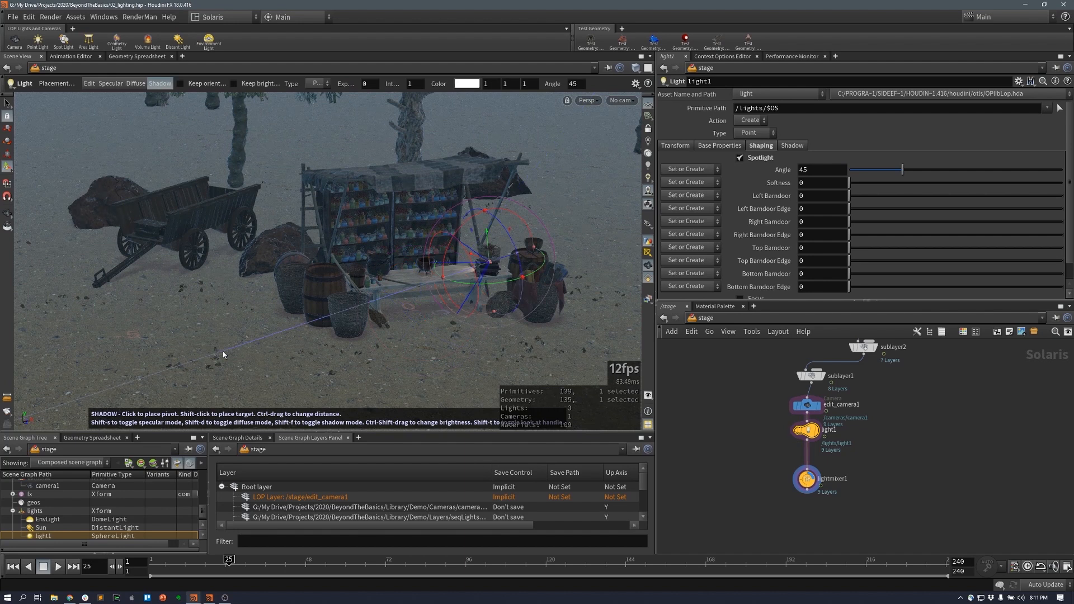
key("space")
left_click_drag(437, 353, 449, 334)
middle_click_drag(449, 334, 398, 263)
right_click_drag(386, 274, 342, 283)
left_click(442, 288)
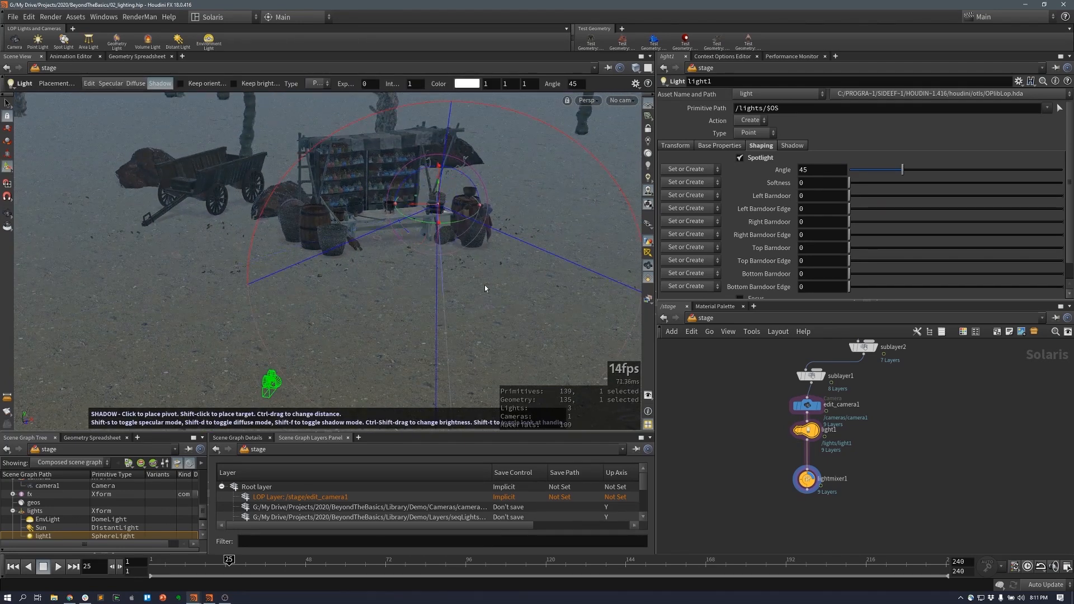
- Redirect the shadow to the ground in front of the stall's barrels and move the light farther from its pivot
left_click_drag(484, 284, 434, 313)
left_click(330, 278)
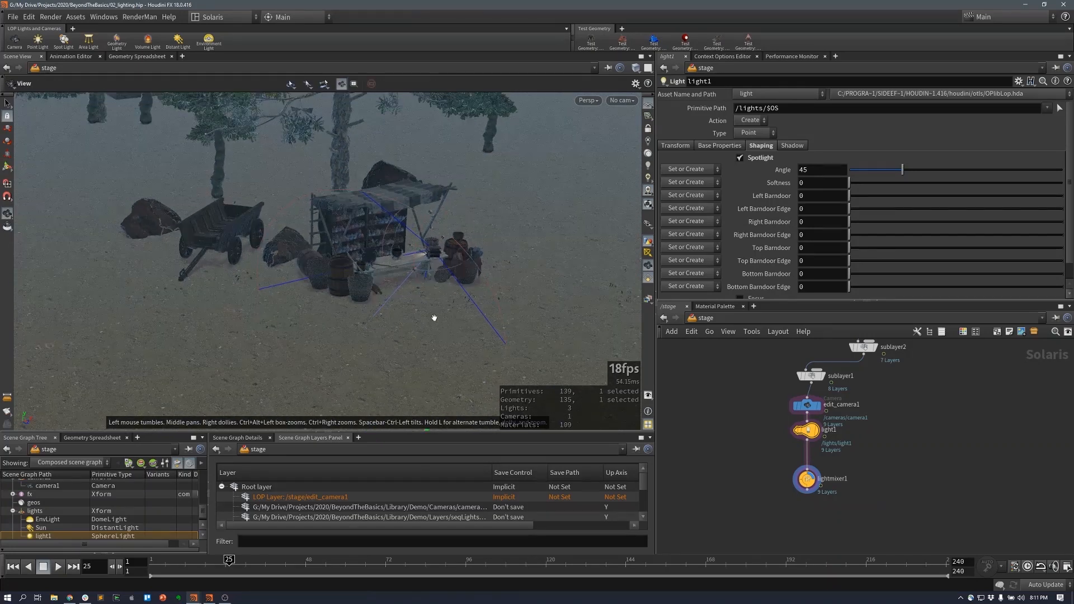
left_click(345, 327)
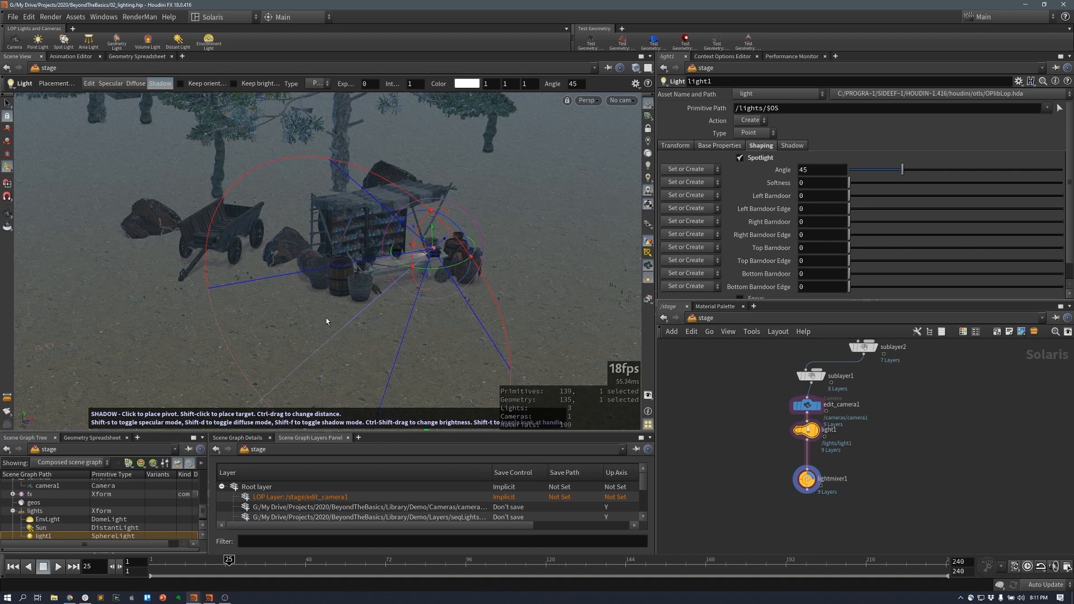
left_click_drag(326, 321, 392, 306, "ctrl")
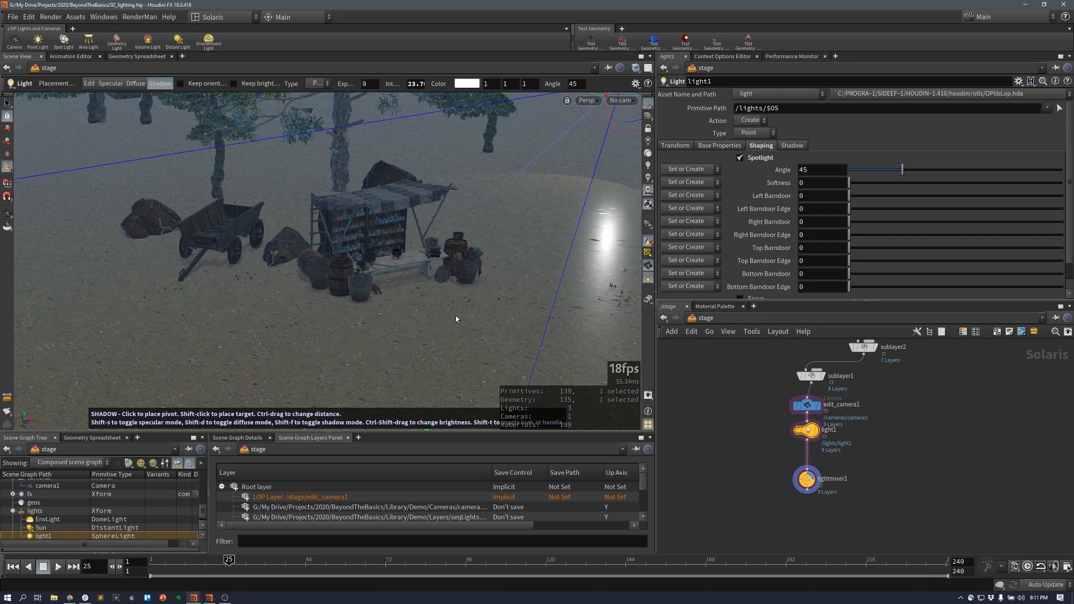
- Re-aim the shadow at the ground below the stall and increase the light's distance to about 36.8
right_click_drag(444, 328, 384, 326, "alt")
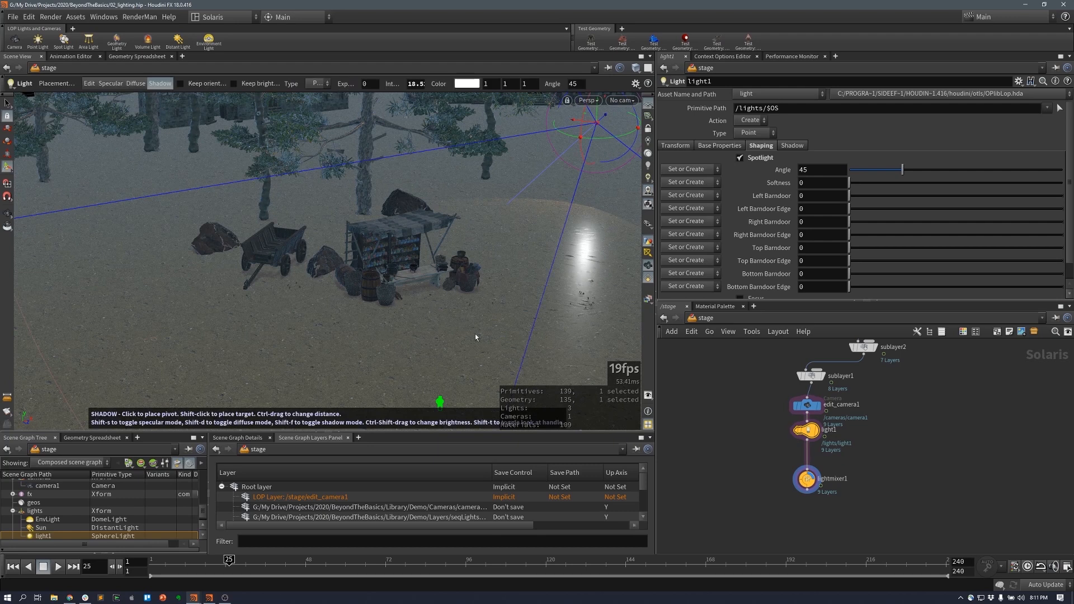
left_click(447, 334, "shift")
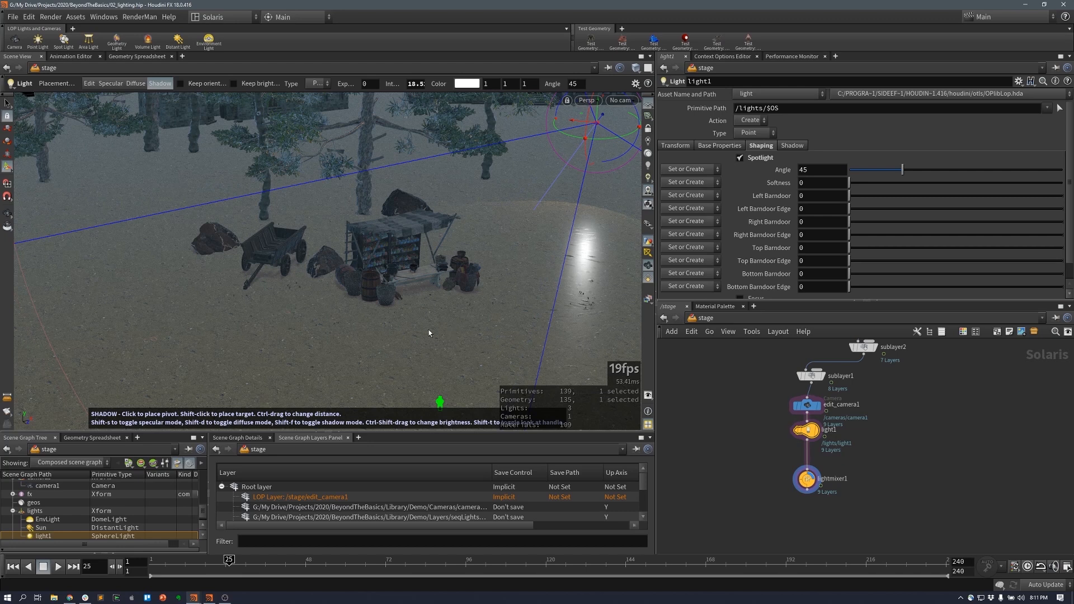
left_click_drag(431, 330, 491, 326, "ctrl")
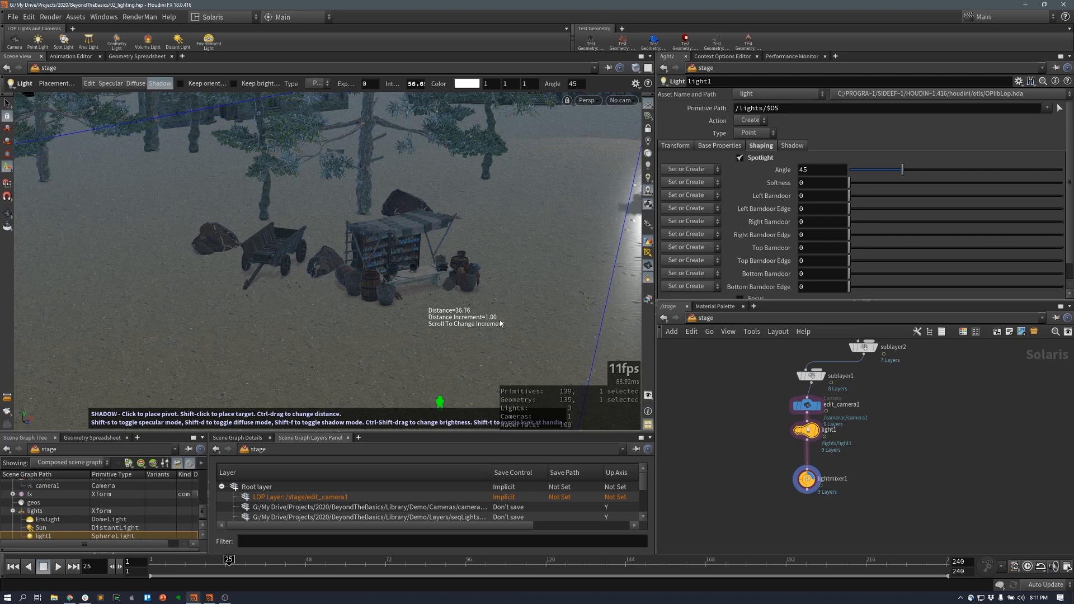
- Place the shadow pivot on the stall's canopy and its target on the ground just in front of the stall
key("Escape")
left_click_drag(537, 298, 415, 295)
middle_click_drag(376, 302, 379, 305)
key("Return")
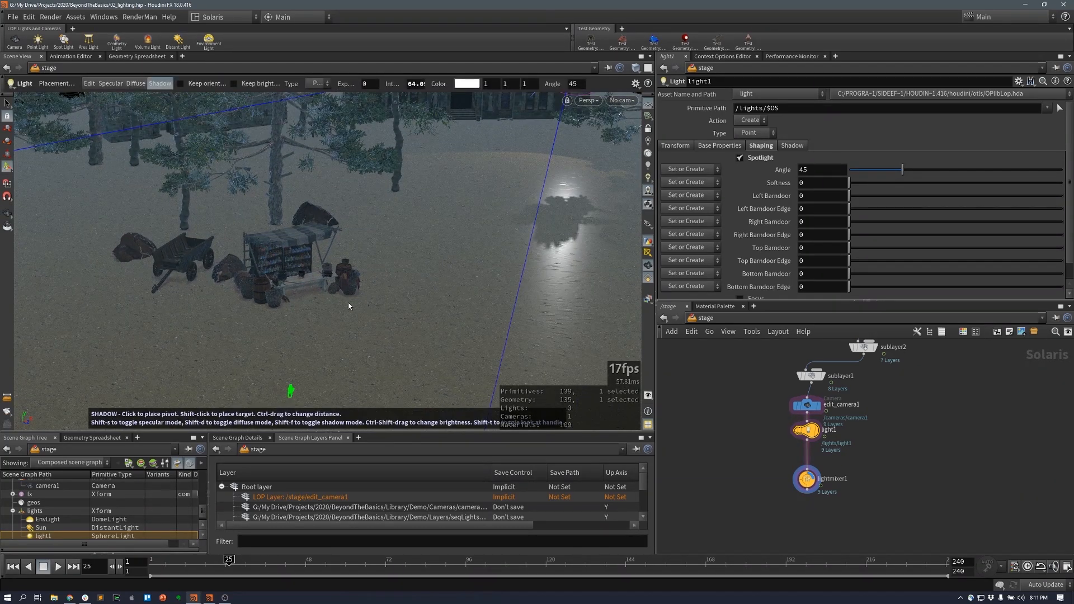
left_click(302, 235)
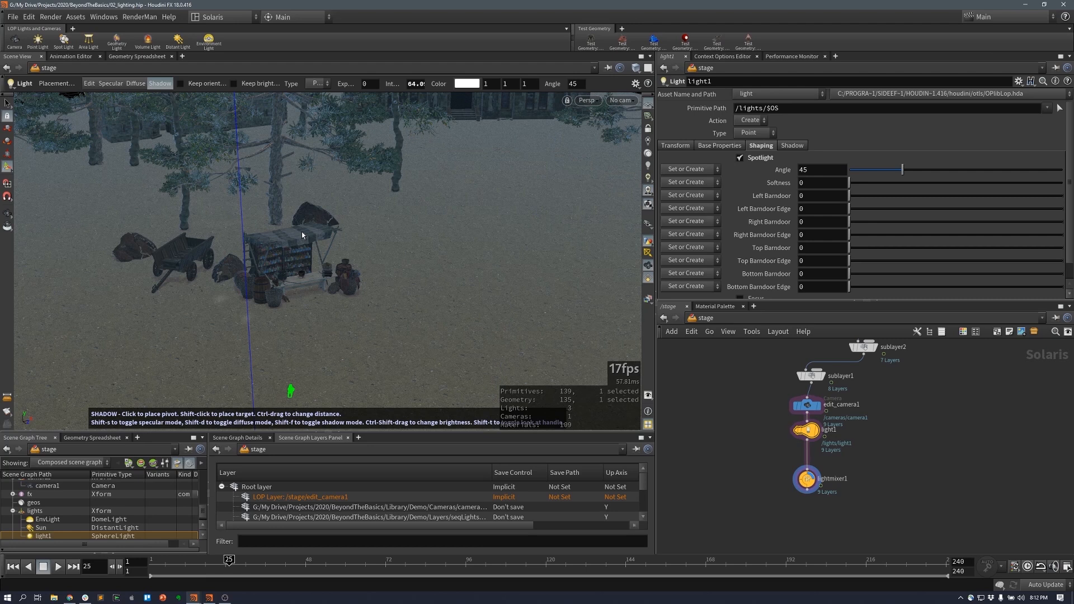
left_click(355, 323, "shift")
mouse_move(355, 322)
left_mouse_down("alt")
mouse_move(378, 260)
mouse_move(381, 287)
left_mouse_up("alt")
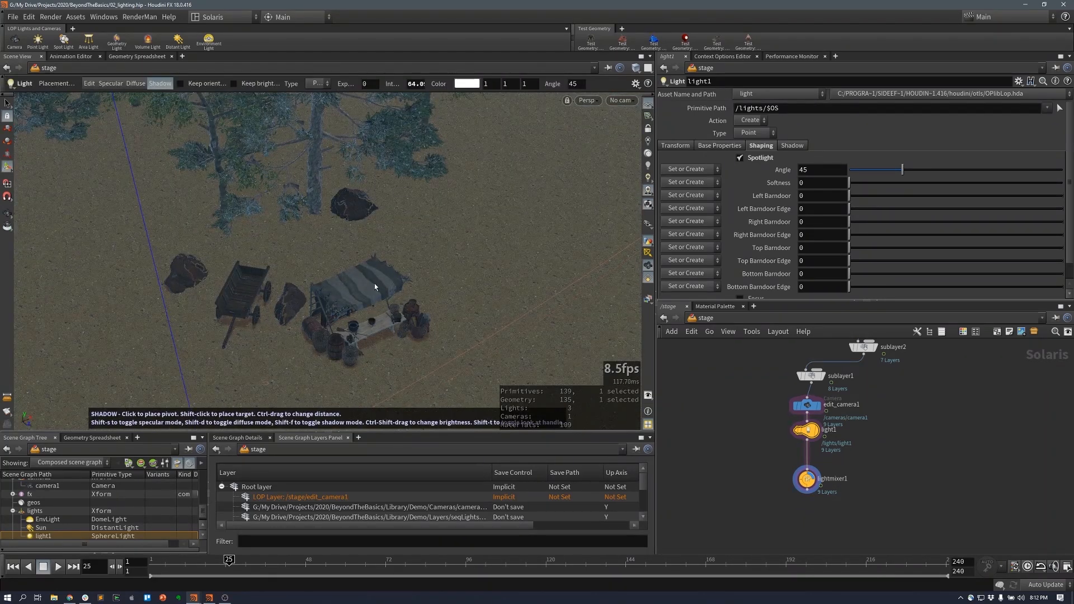
- Add light1 to the light mixer's sliders beside SeqLights and raise its exposure to about 3
key("Escape")
left_click_drag(348, 279, 354, 322, "alt")
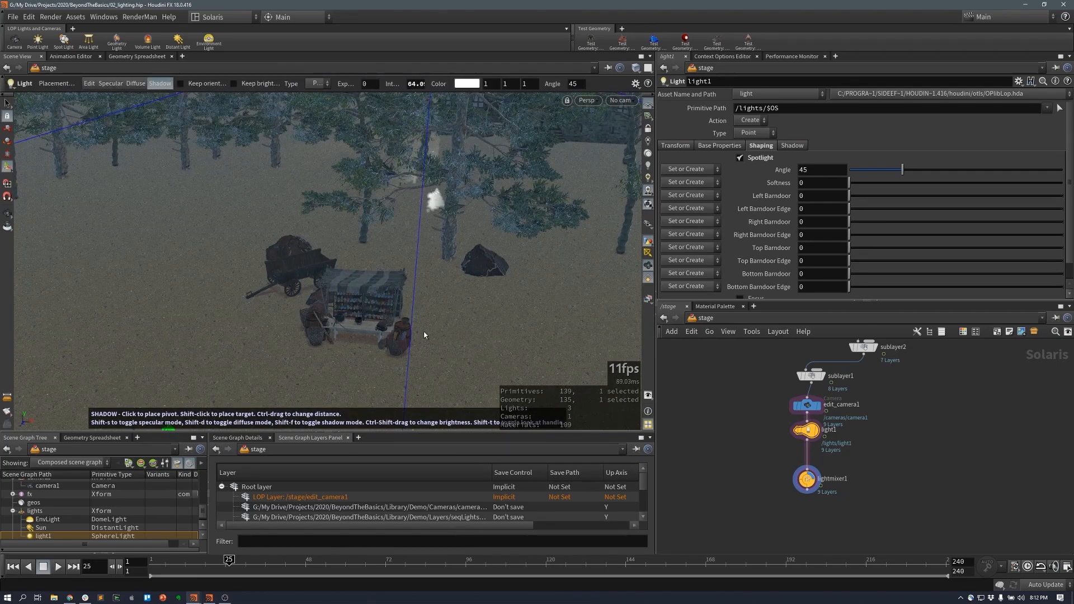
left_click_drag(424, 331, 311, 344, "alt")
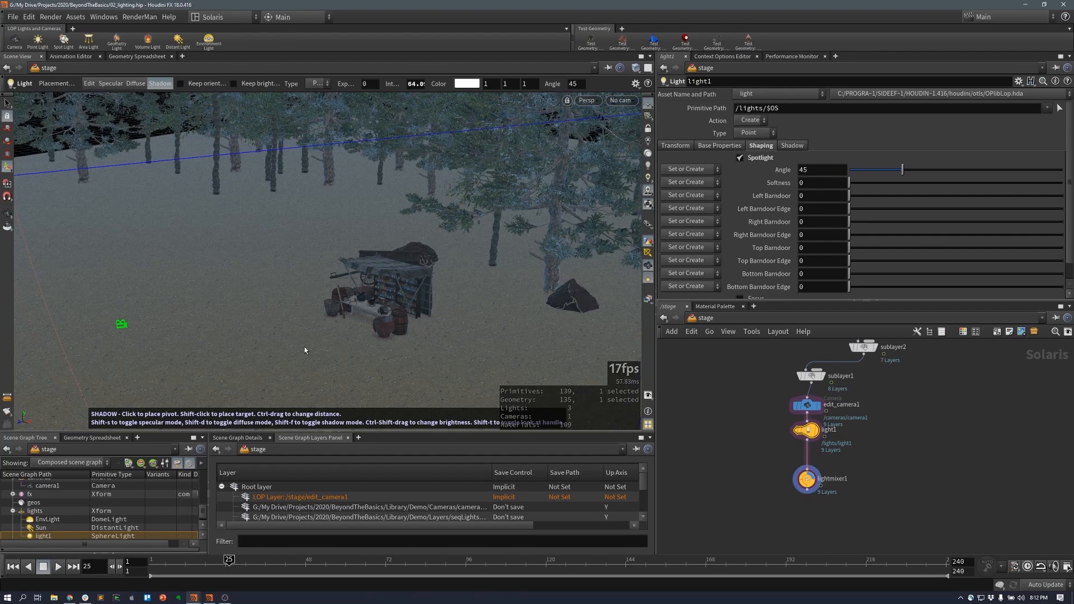
left_click_drag(338, 350, 408, 362, "alt")
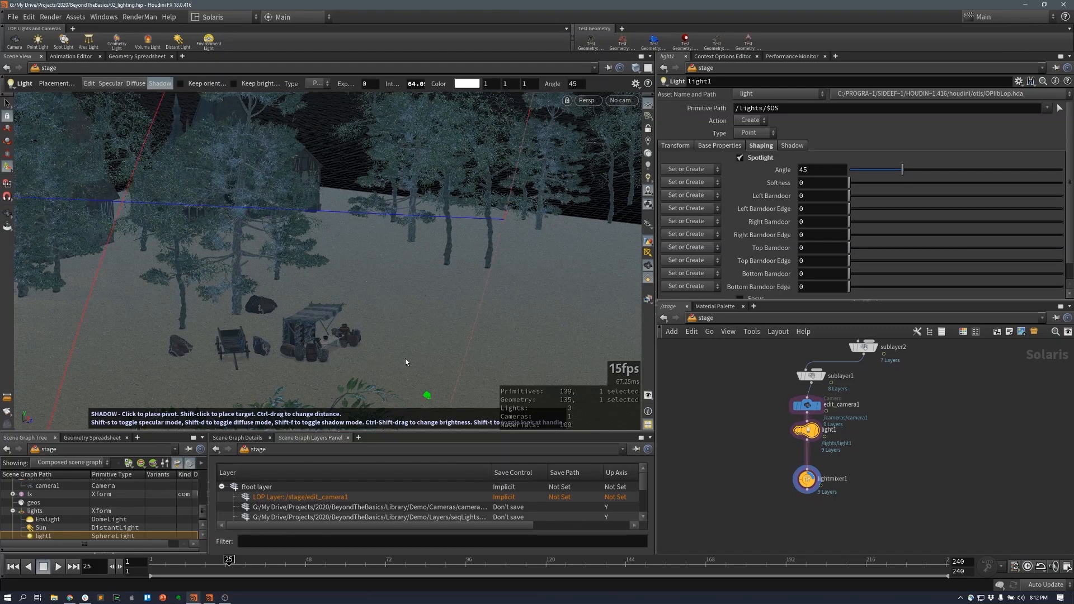
key("alt")
left_click_drag(399, 357, 414, 354, "alt")
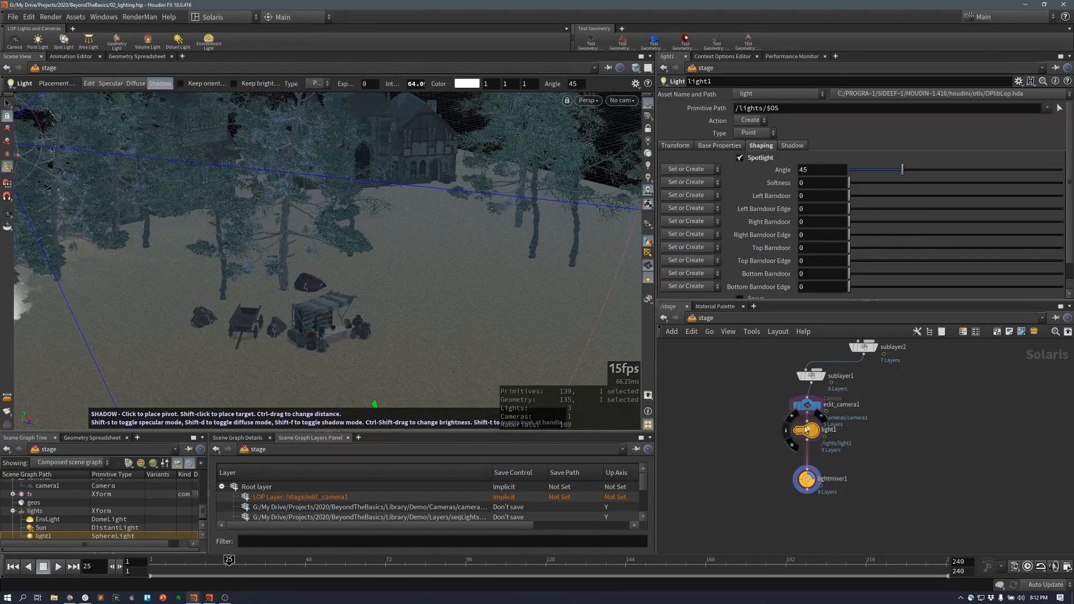
left_click(806, 478)
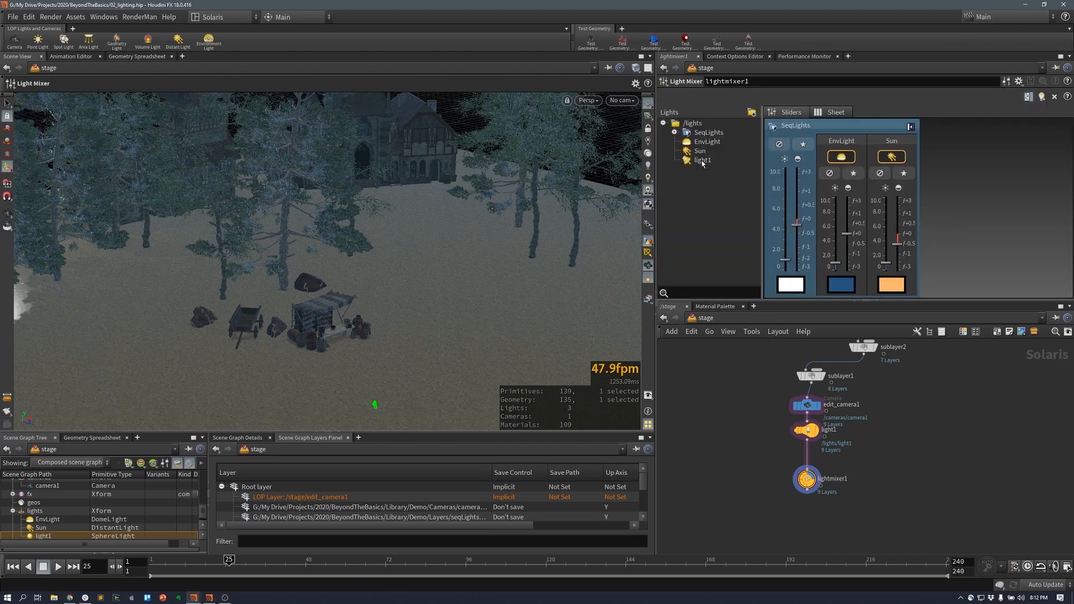
left_click_drag(702, 161, 954, 196)
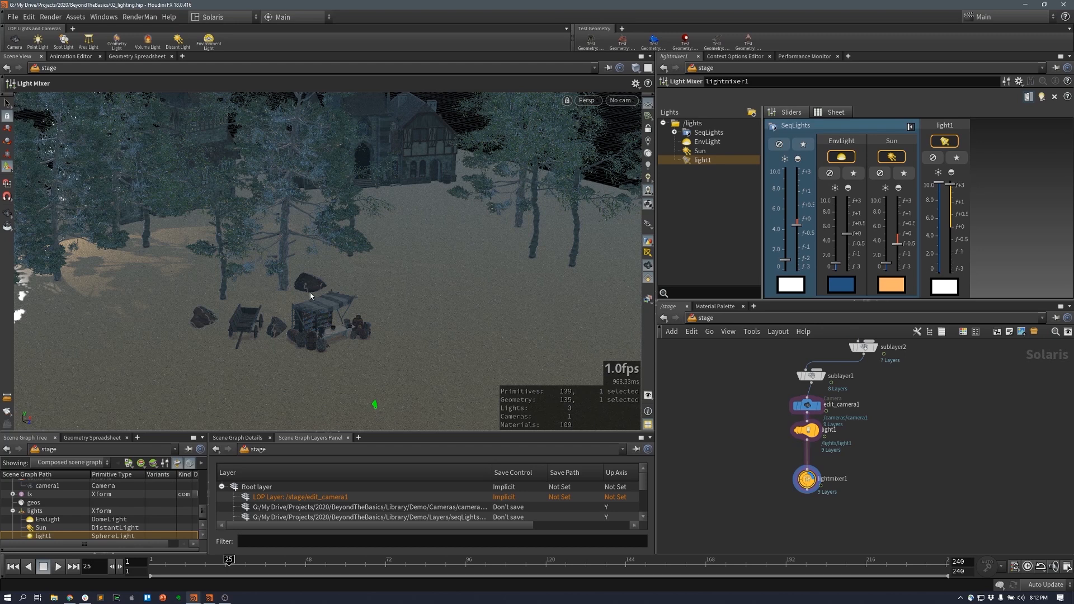
key("Escape")
left_click_drag(448, 314, 530, 278)
key("Return")
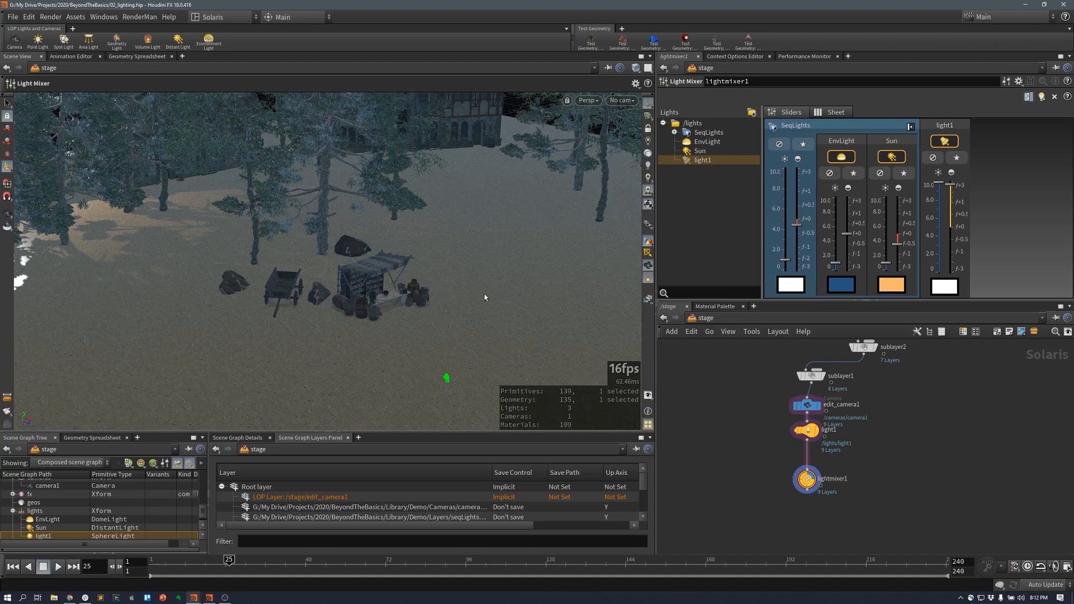
- Increase light1's intensity to about 79 interactively in the viewport
left_click(809, 431)
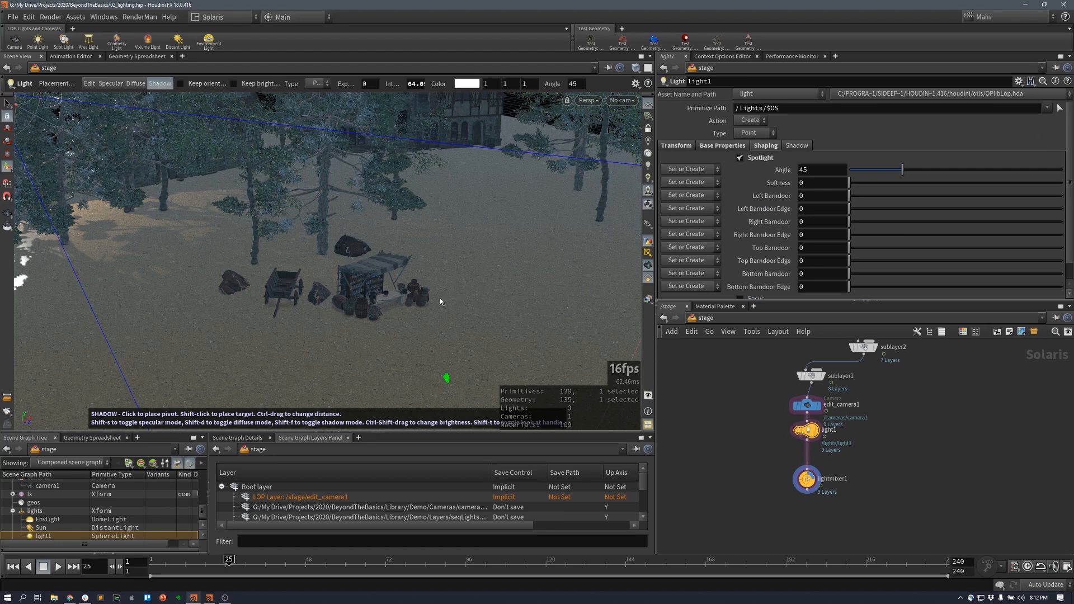
left_click_drag(444, 301, 483, 262, "ctrl+shift")
key("Escape")
key("Return")
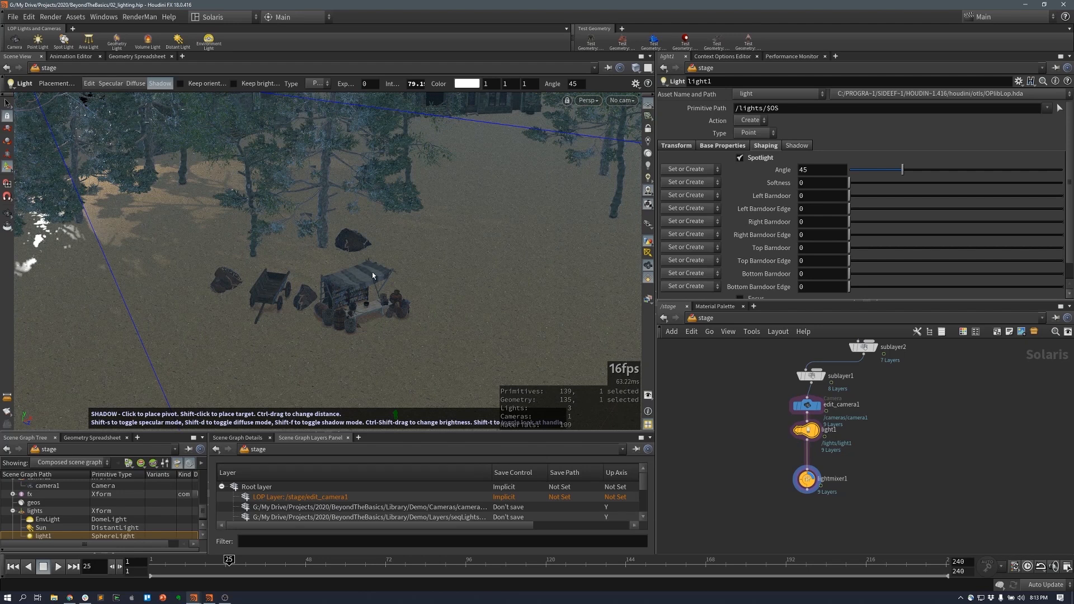
- Widen light1's spotlight angle to 54 and set its softness to 0.073
key("Escape")
left_click_drag(372, 327, 454, 324)
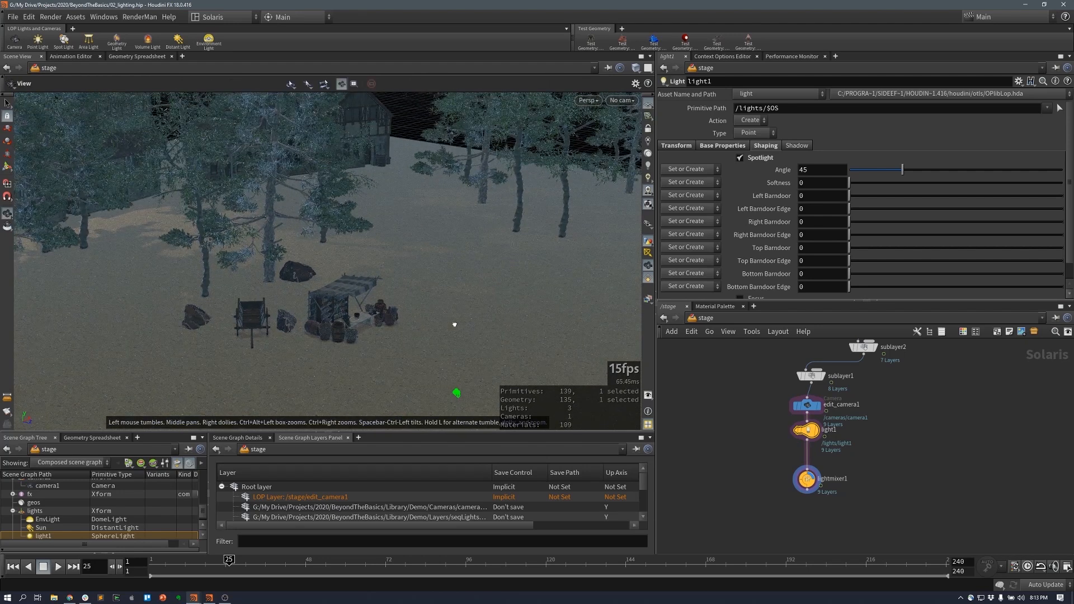
key("Return")
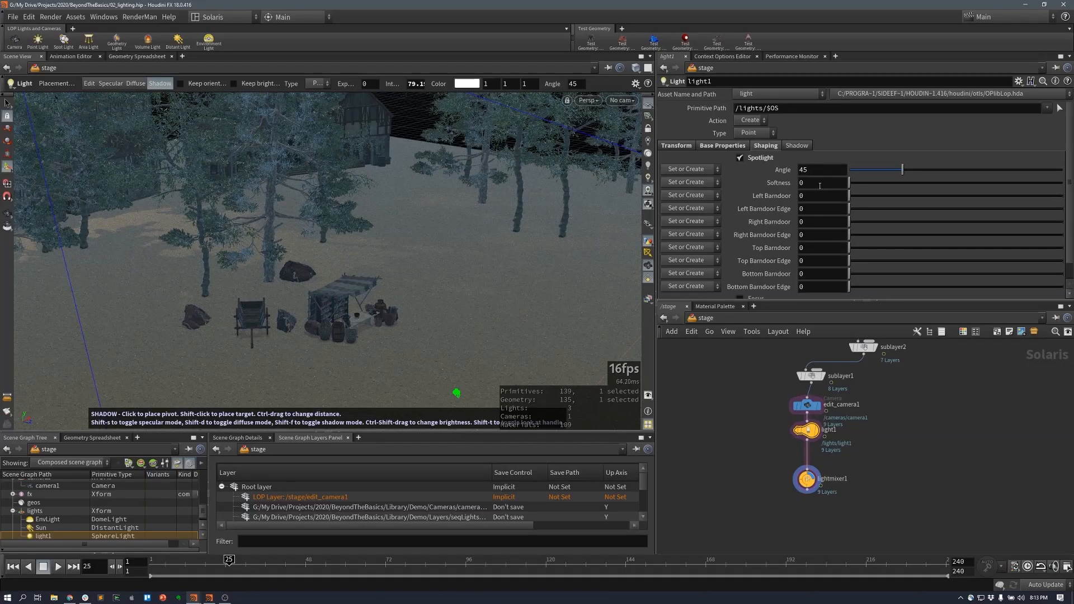
left_click_drag(901, 174, 912, 170)
left_click(864, 185)
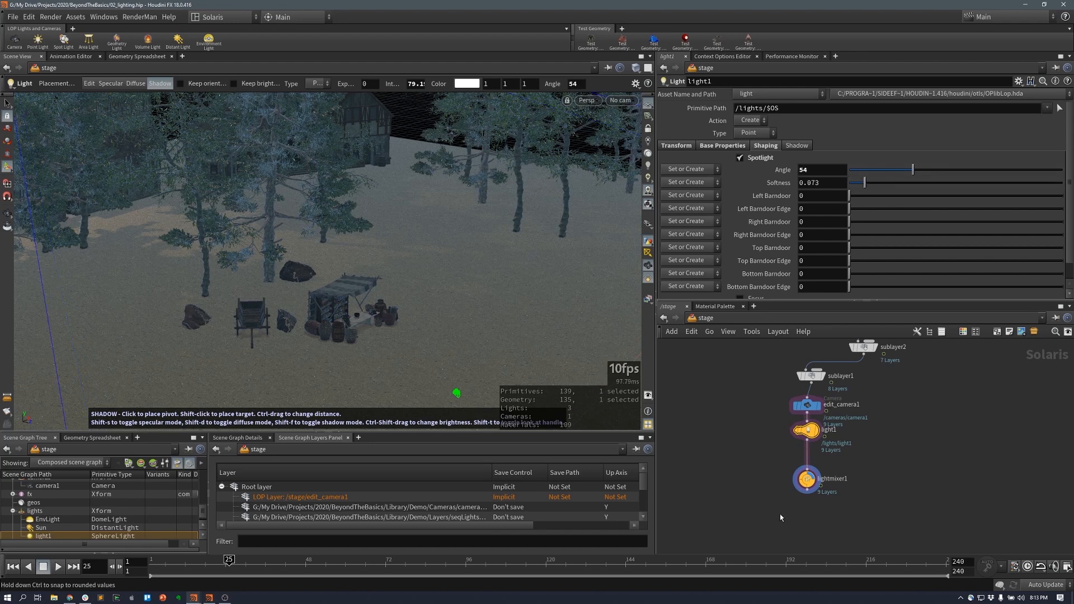
- Extend light1's exposure range in the light mixer to a maximum of 10 and raise its exposure further
left_click(807, 480)
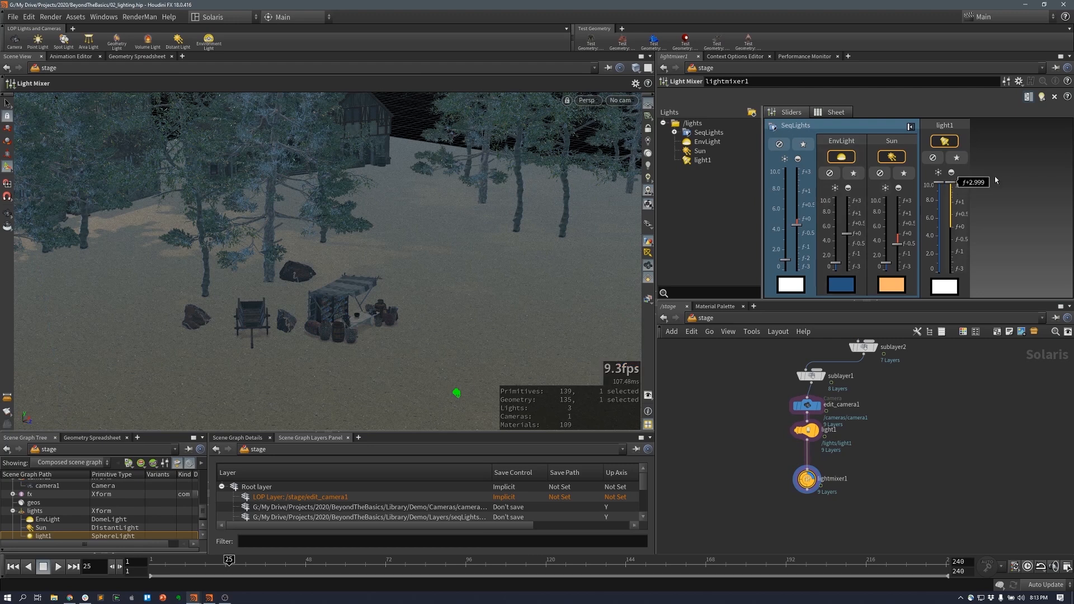
left_click(952, 174)
left_click_drag(970, 195, 902, 202)
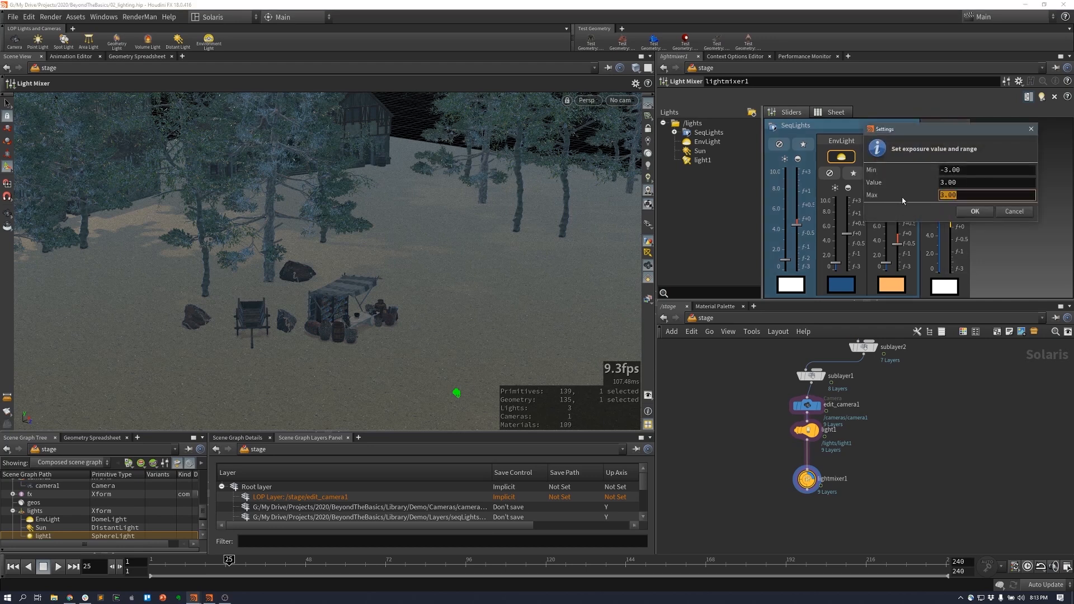
type("10")
key("Tab")
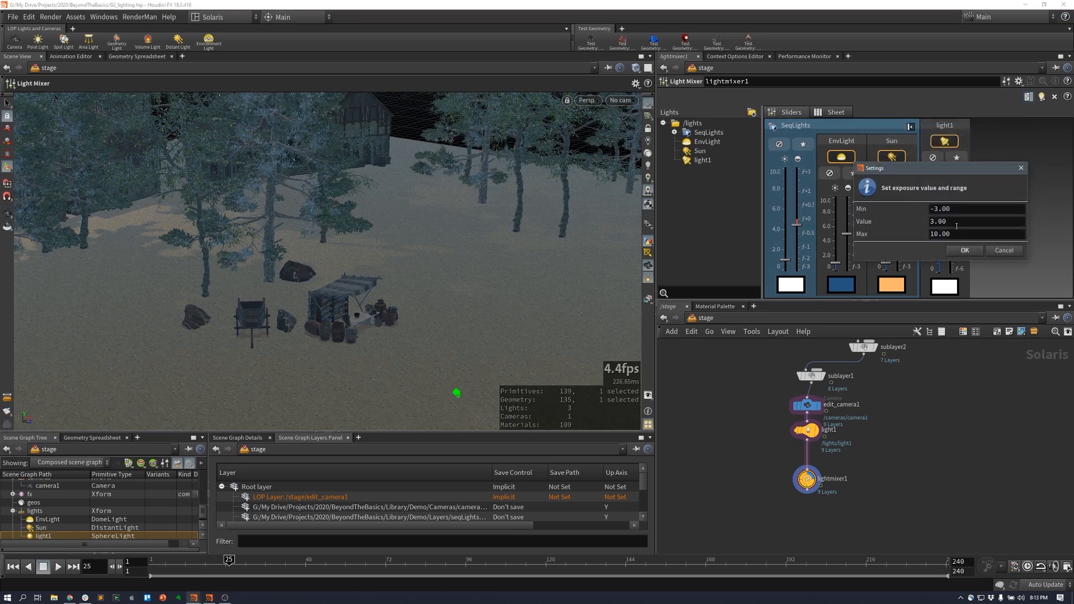
key("Return")
left_click_drag(953, 206, 953, 186)
- Look through /cameras/camera1 and select the light1 node for further placement
key("Escape")
left_click_drag(424, 301, 461, 288)
left_click(621, 100)
left_click(643, 112)
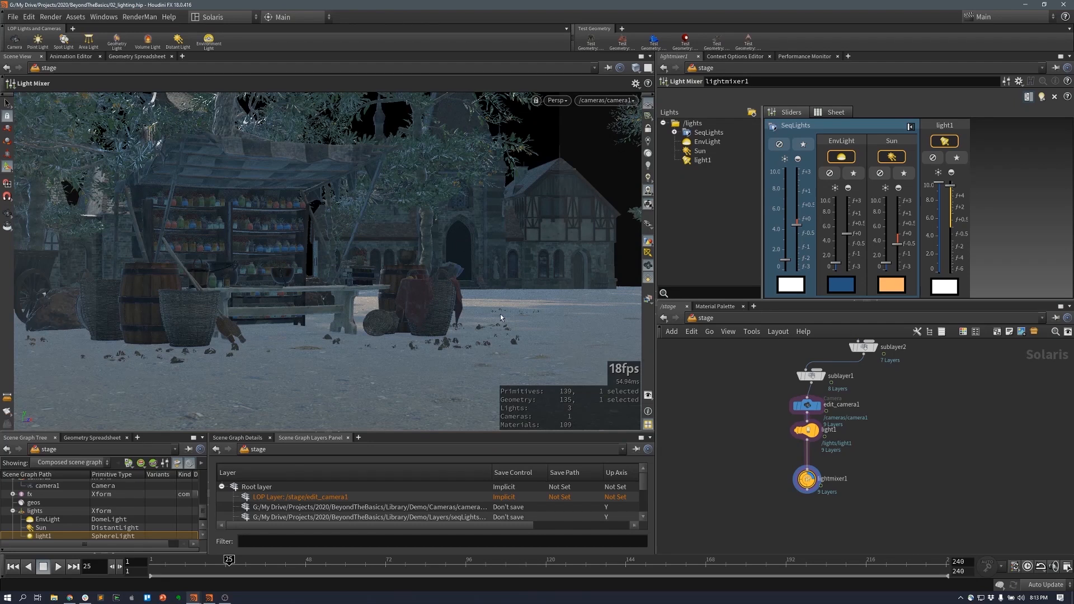
left_click(811, 432)
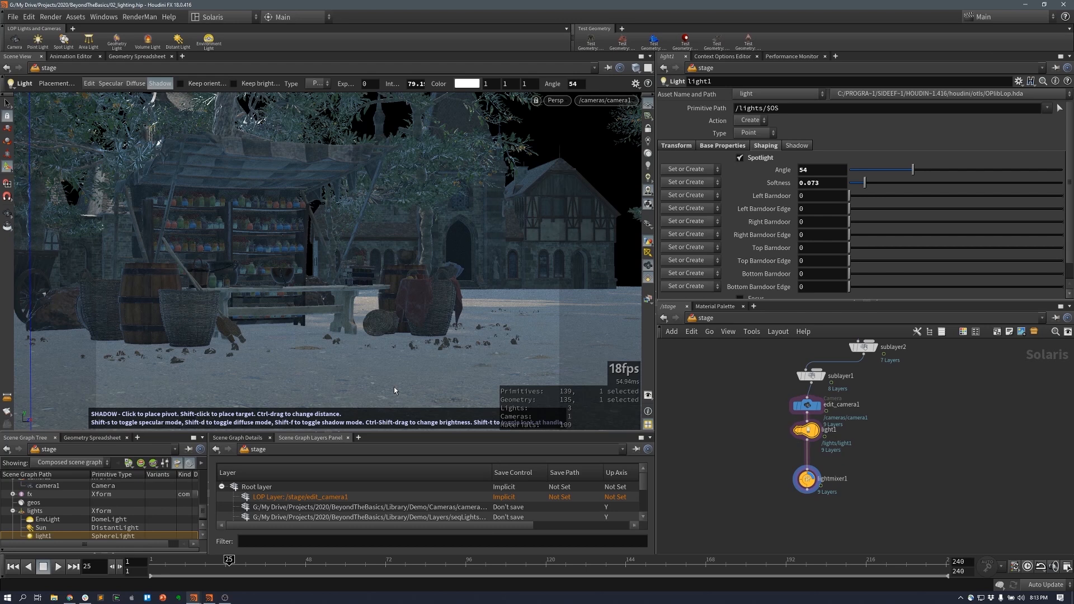
- Add a new point light from lightmixer1, enlarging the mixer area to show the sliders at full height
left_click(808, 481)
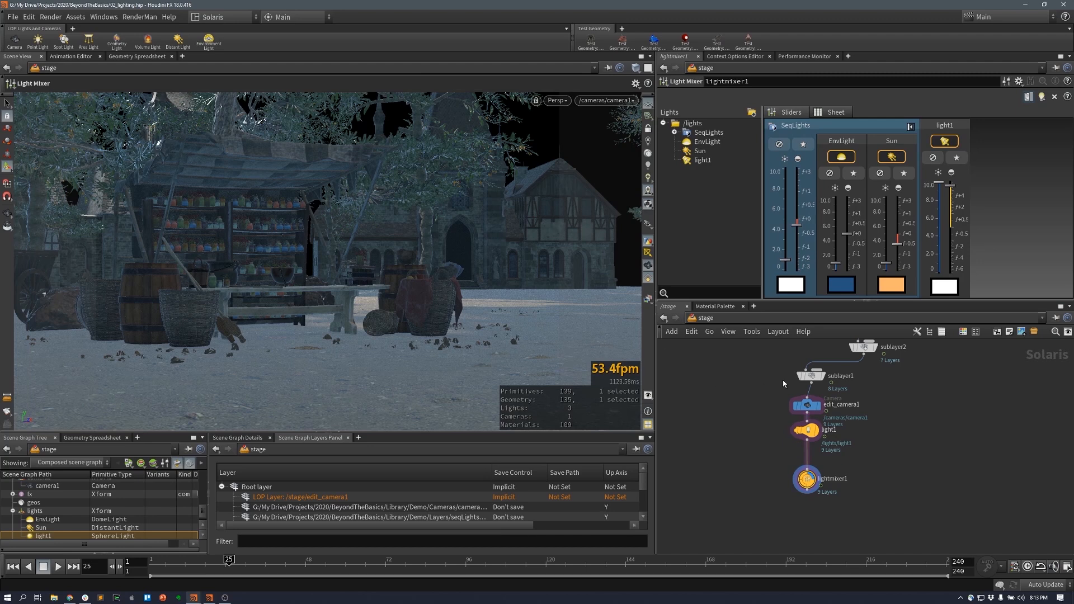
left_click_drag(761, 302, 768, 349)
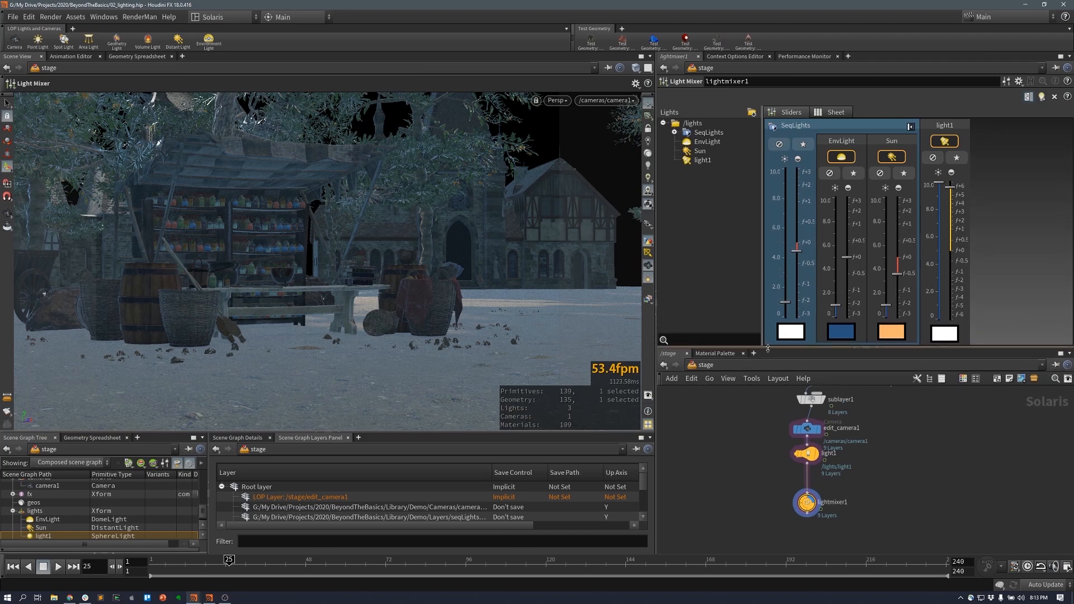
left_click(1041, 98)
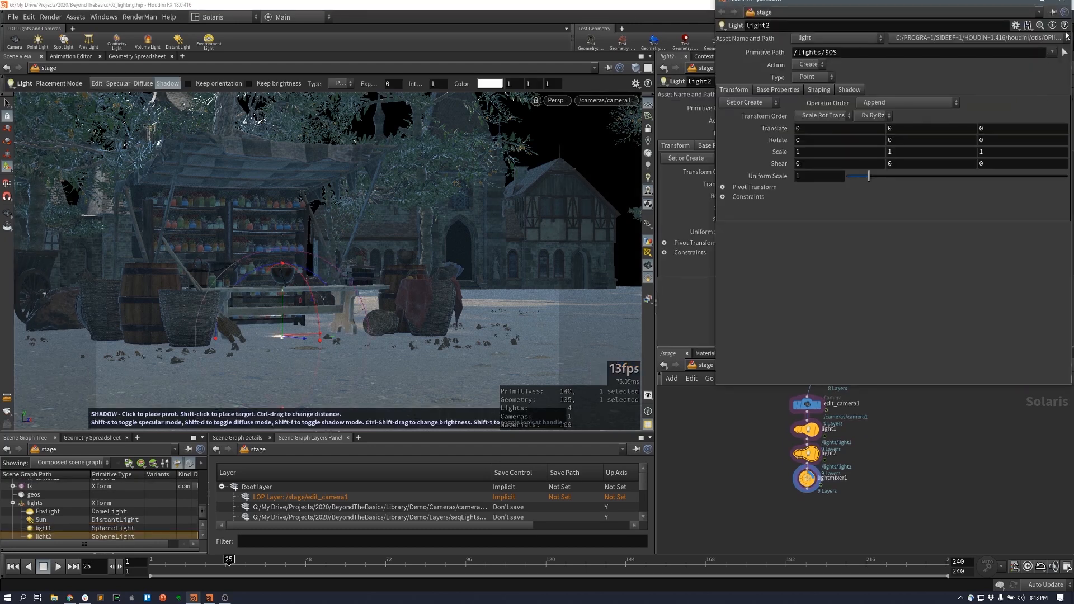
- Enable spotlight shaping on light2 and close its floating parameter window
left_click_drag(996, 7, 899, 95)
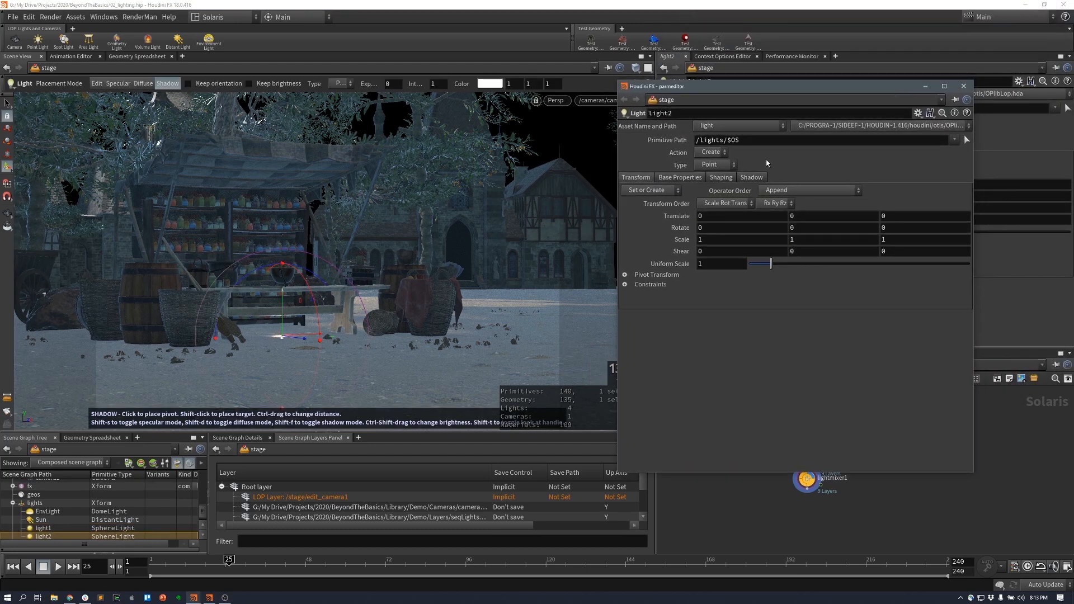
left_click(723, 183)
left_click(723, 191)
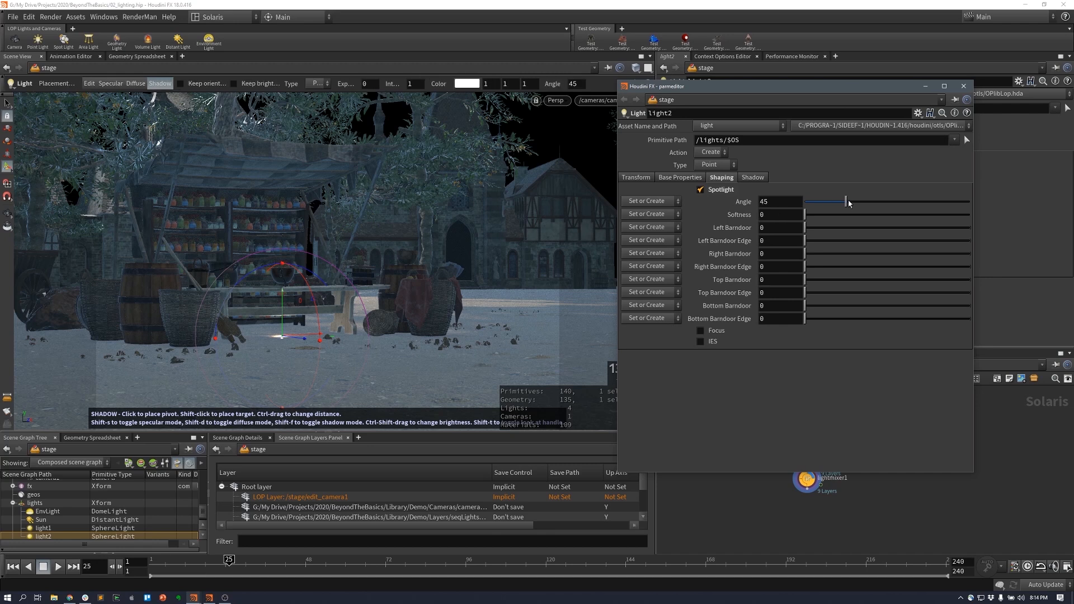
left_click(953, 99)
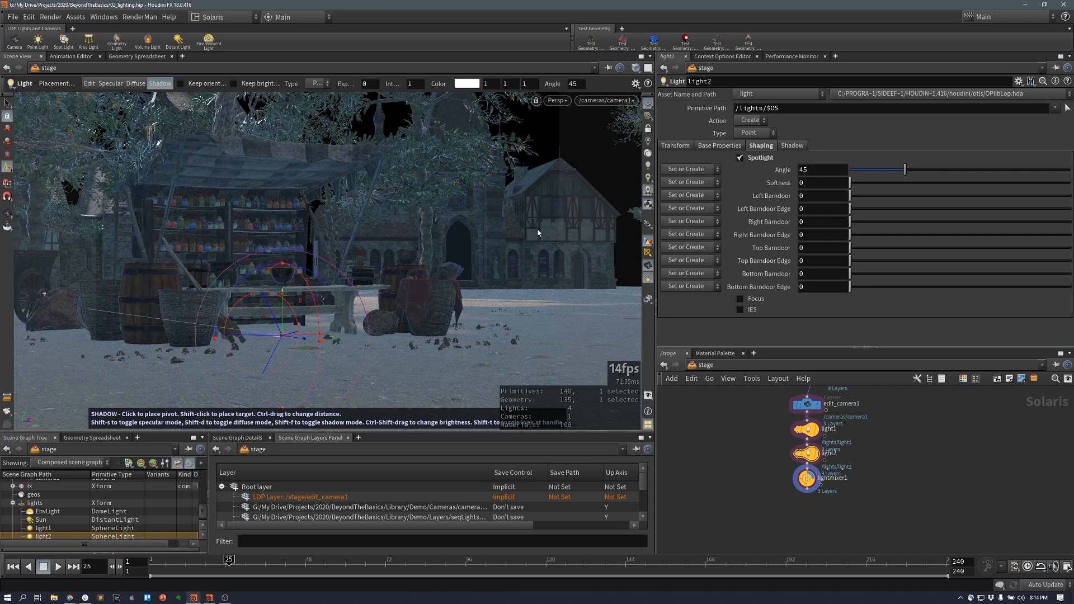
- Examine the church facade and its entrance from a free raised view outside the shot camera for placing light2
middle_click_drag(575, 243, 518, 257, "alt")
left_click_drag(518, 256, 539, 271, "alt")
right_click_drag(539, 271, 535, 292, "alt")
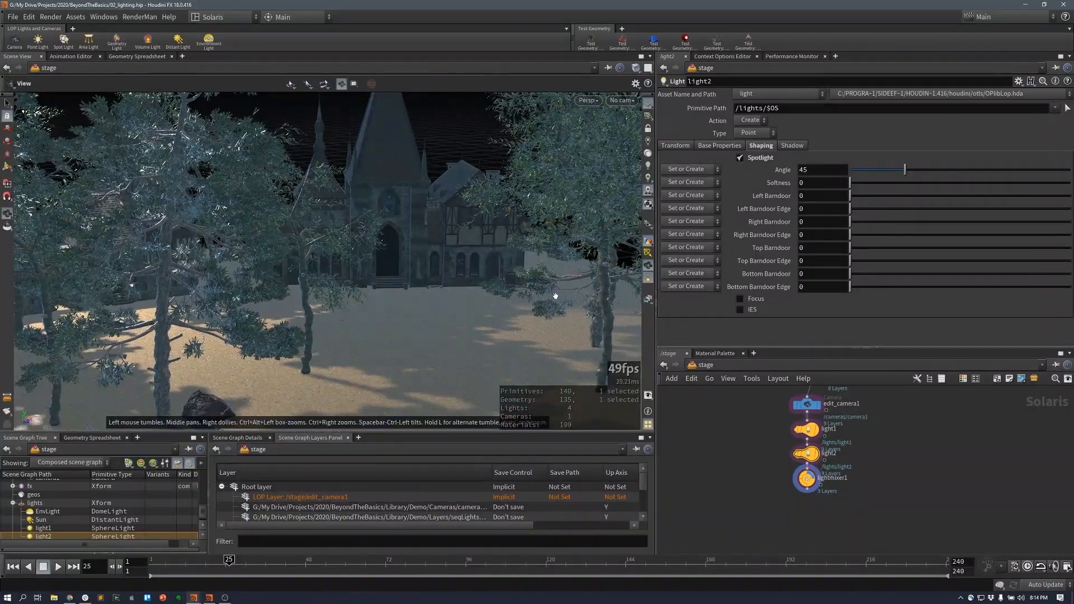
middle_click_drag(556, 297, 493, 297, "alt")
right_click_drag(492, 297, 462, 296, "alt")
left_click_drag(462, 295, 398, 305, "alt")
middle_click_drag(518, 302, 403, 286, "alt")
right_click_drag(403, 286, 431, 273, "alt")
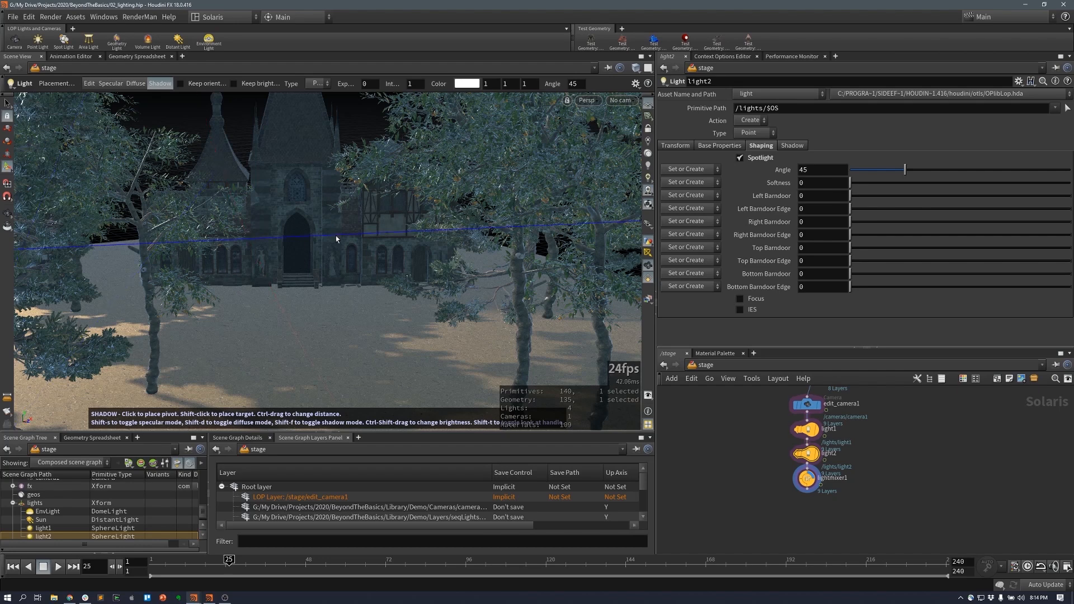
left_click_drag(336, 240, 347, 261, "alt")
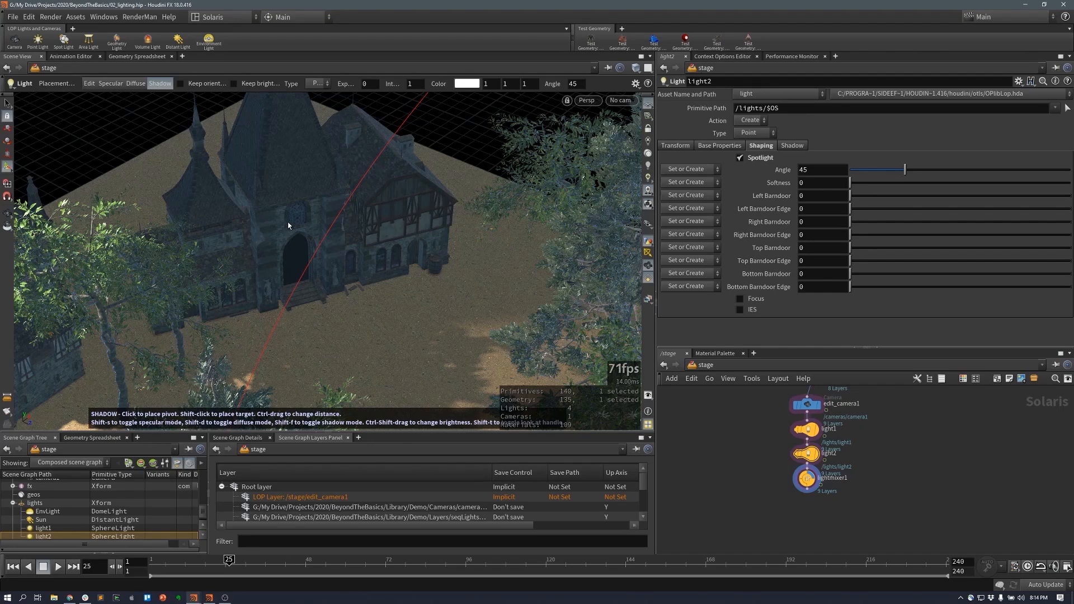
- Look through light2 in the viewport
left_click_drag(458, 311, 410, 290, "alt")
left_click(626, 103)
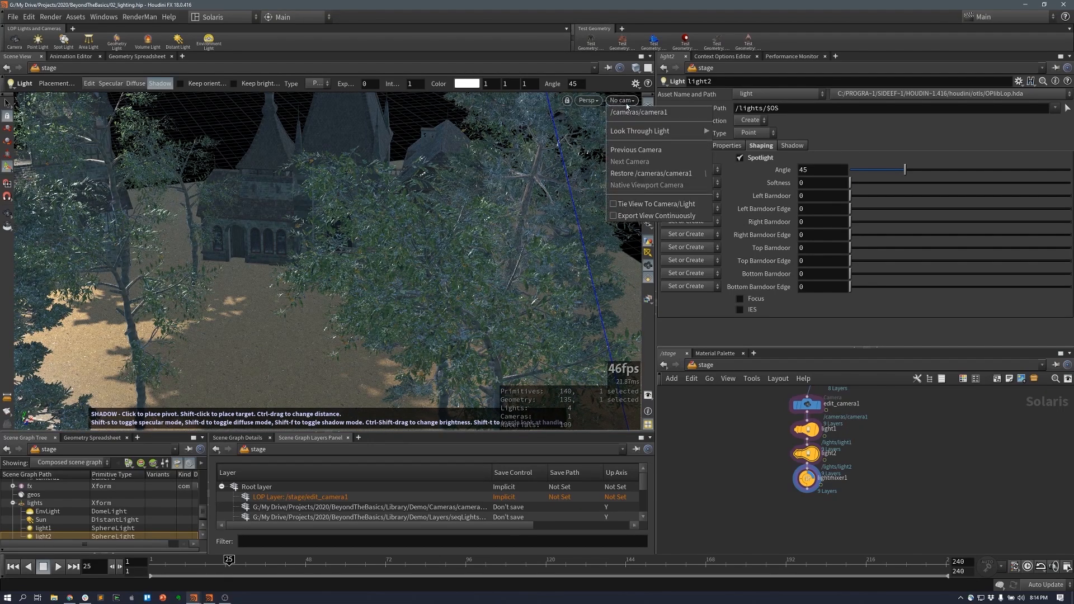
left_click(627, 108)
left_click(627, 102)
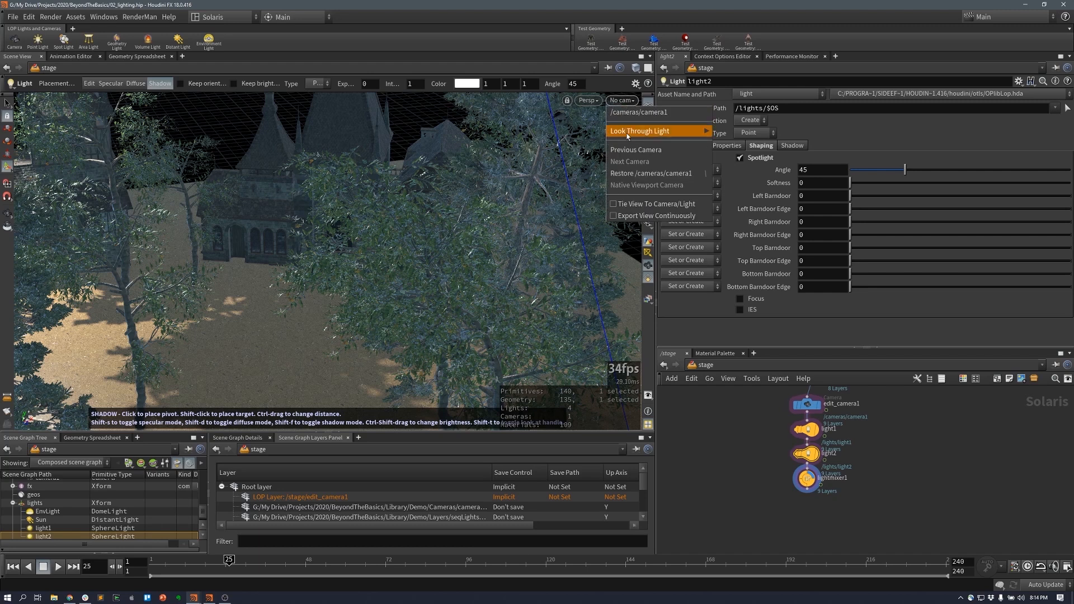
mouse_move(640, 130)
left_click(765, 178)
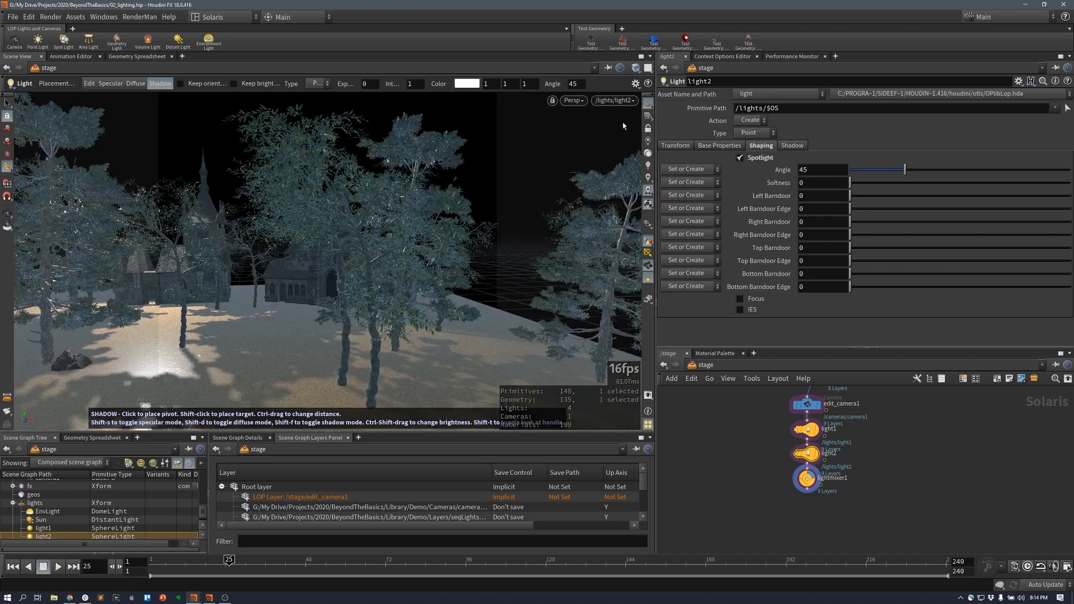
- Reposition and re-aim light2 by moving its view among the trees, and return the viewport to camera1
key("Escape")
left_click_drag(396, 252, 420, 260)
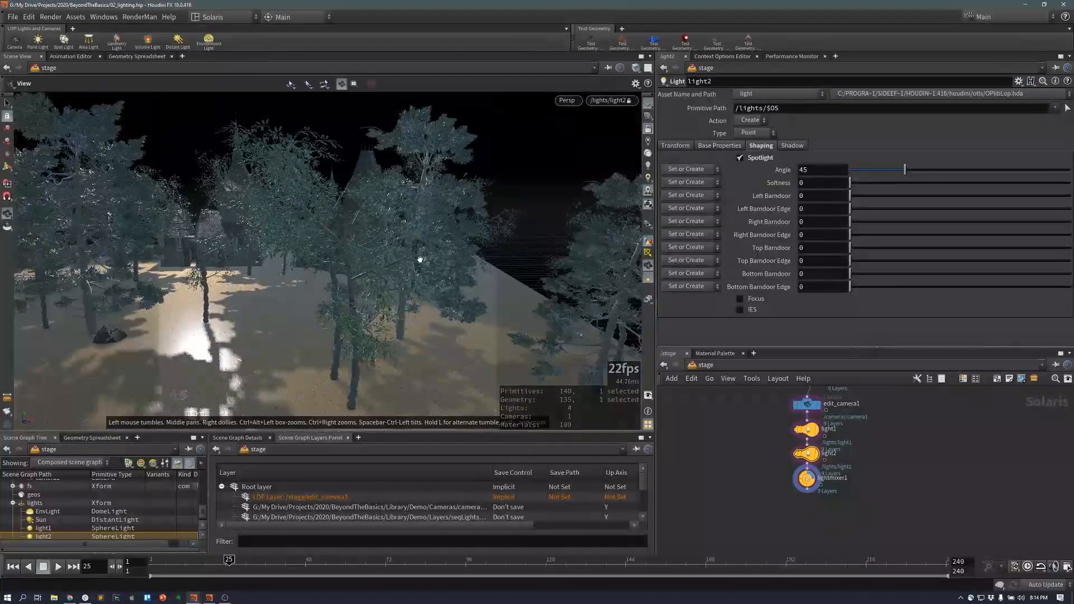
middle_click_drag(420, 260, 362, 278)
right_click_drag(362, 278, 386, 279)
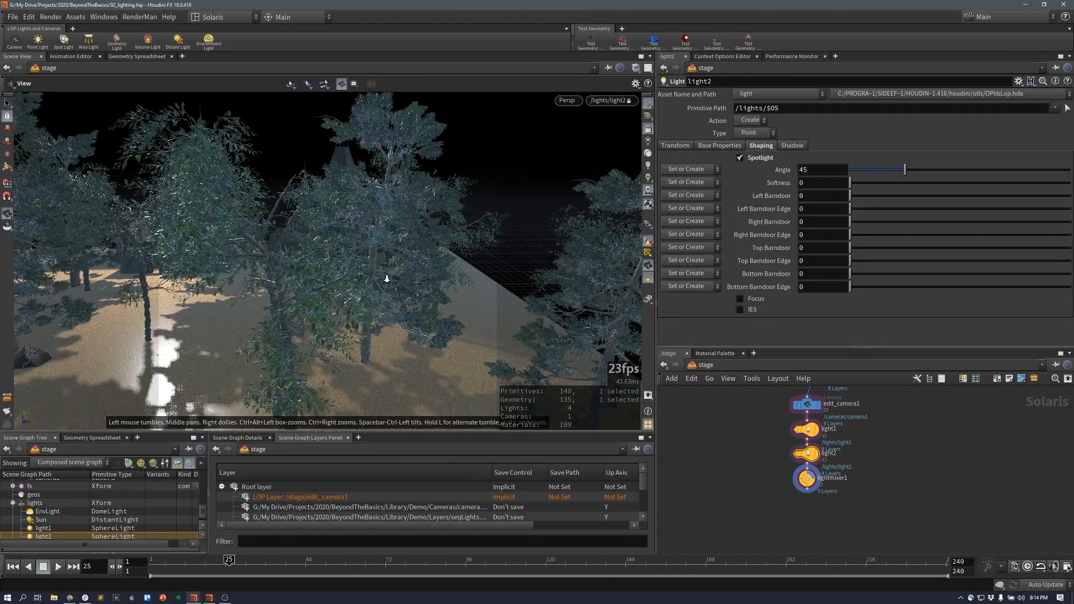
key("Return")
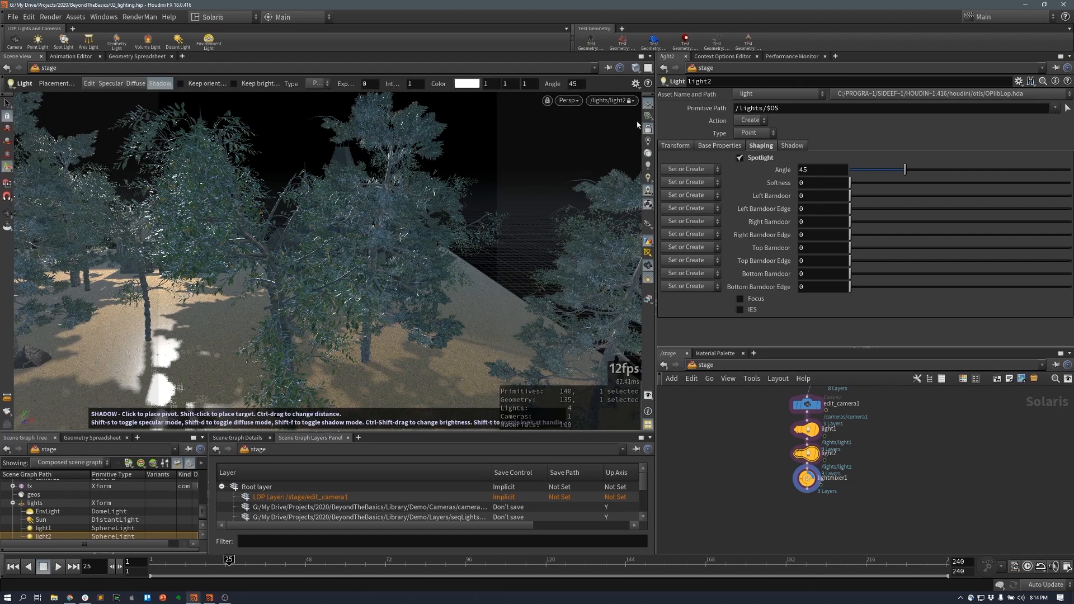
left_click(624, 103)
left_click(624, 121)
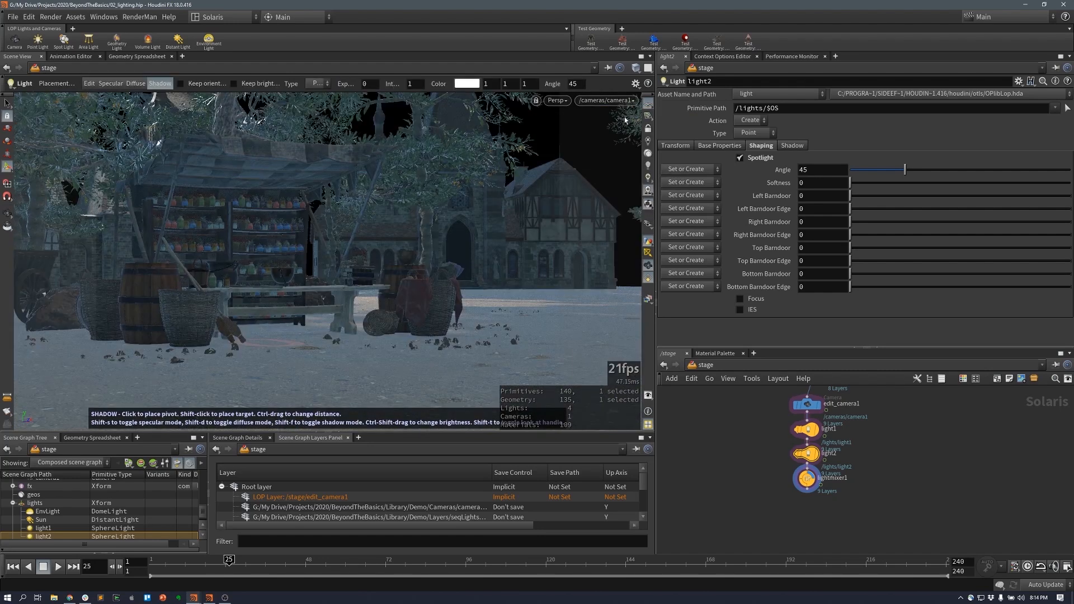
- Make room for a node between light2 and the light mixer, and set light2's spotlight softness to 0.043
middle_click_drag(911, 453, 912, 460)
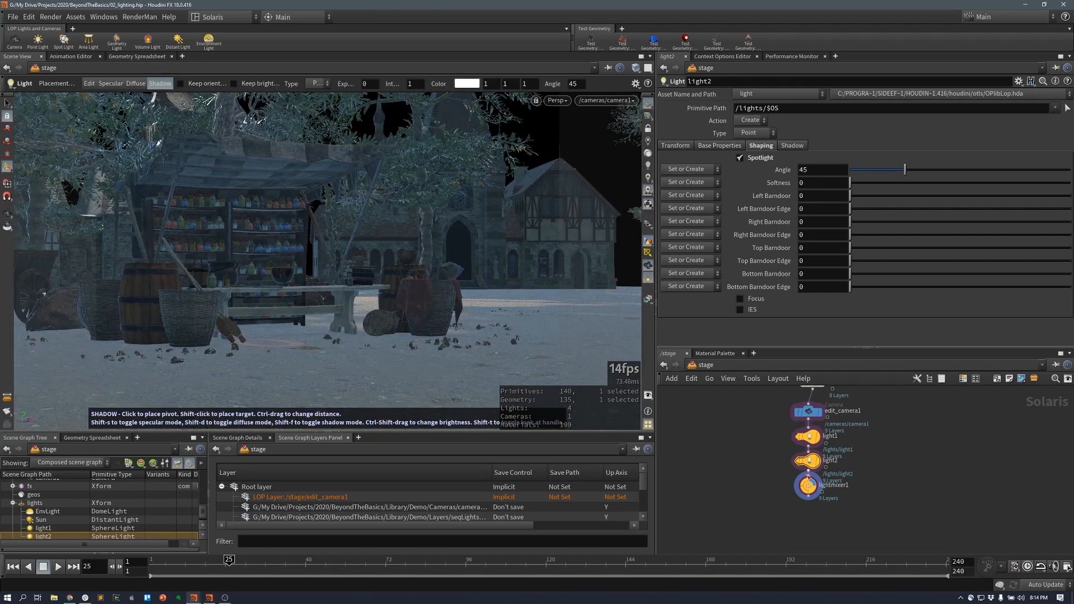
left_click_drag(810, 490, 810, 513)
scroll(897, 391, "down", 1)
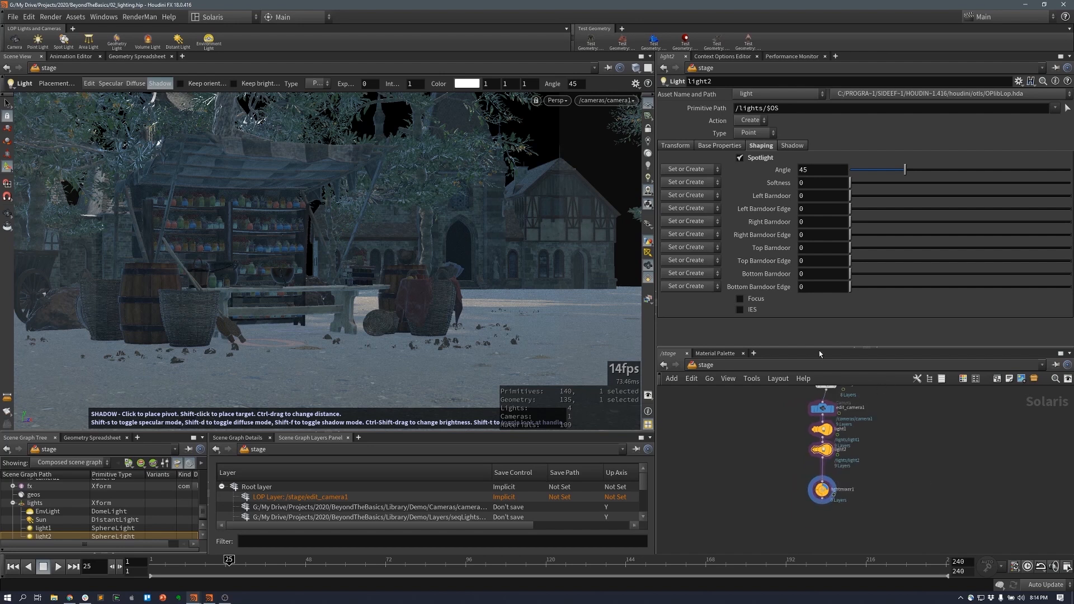
left_click_drag(820, 348, 820, 302)
middle_click_drag(942, 429, 903, 446)
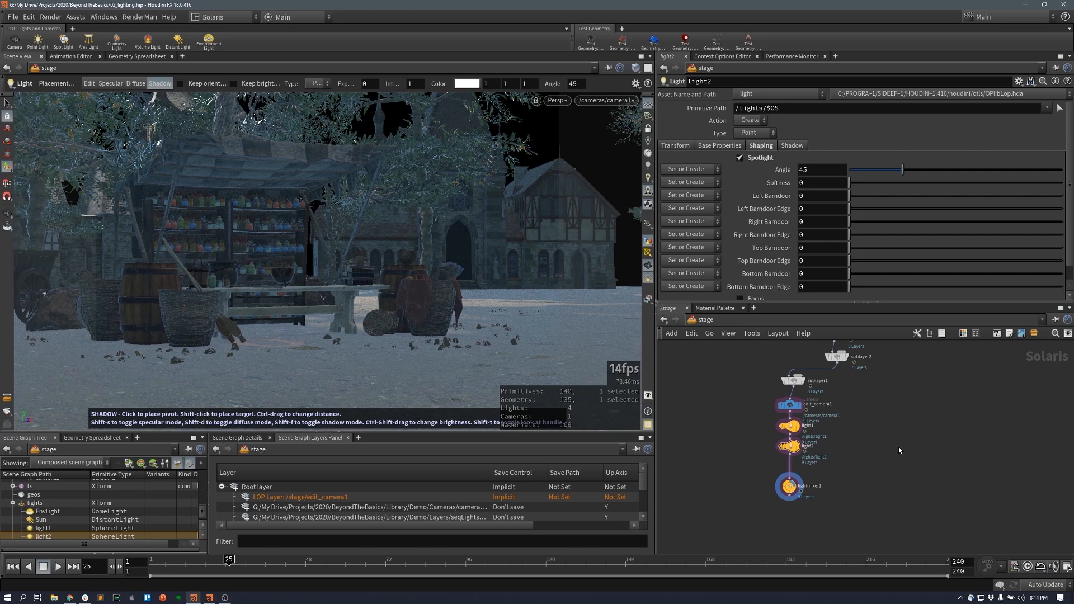
left_click_drag(797, 487, 797, 509)
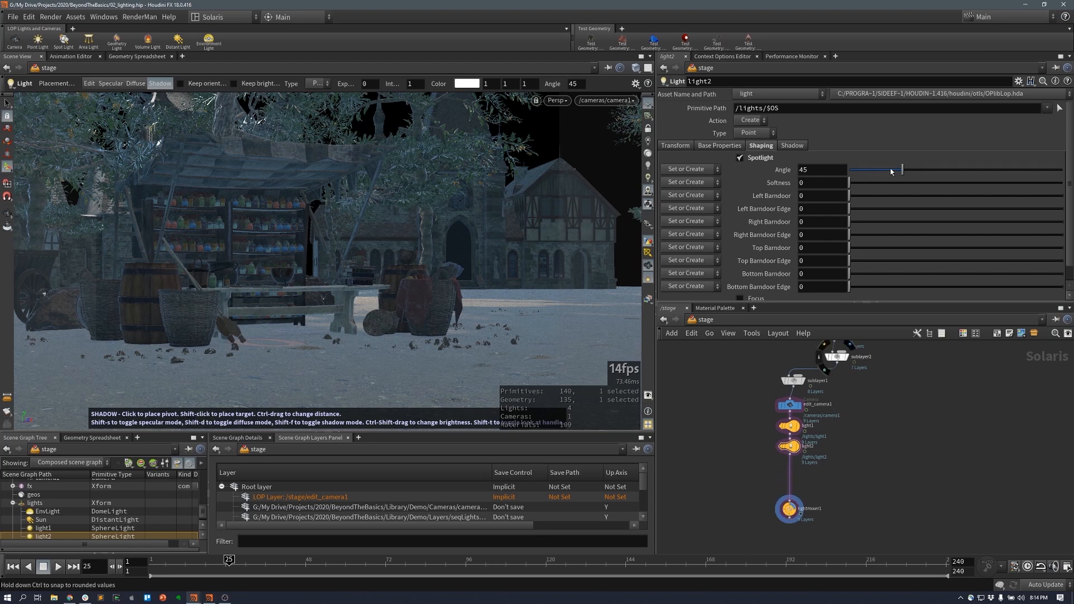
left_click_drag(850, 183, 859, 187)
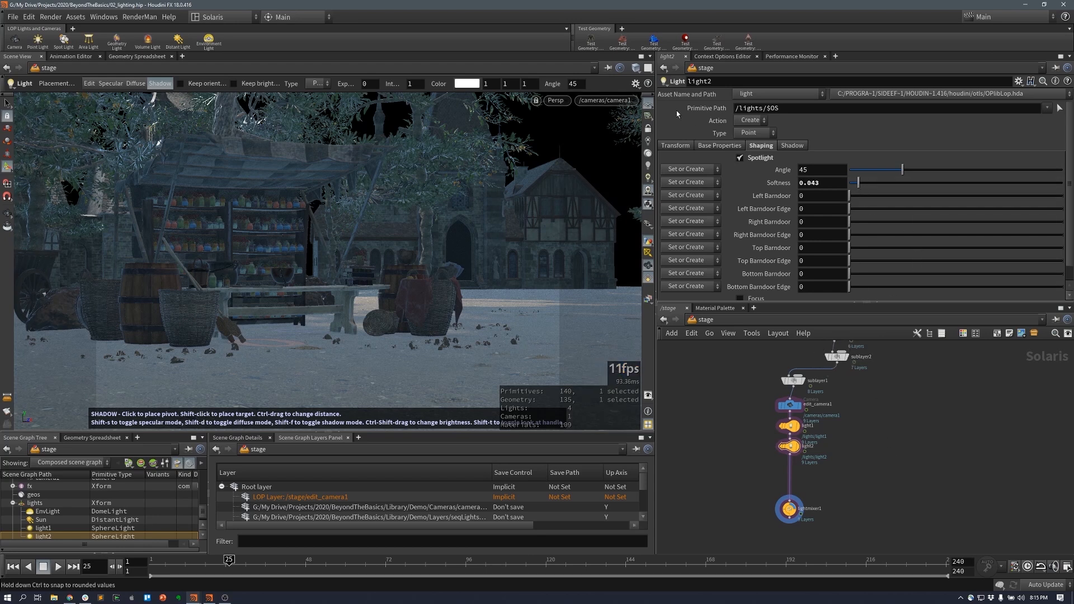
- Insert a Light Linker node on the wire between light2 and the light mixer
key("Tab")
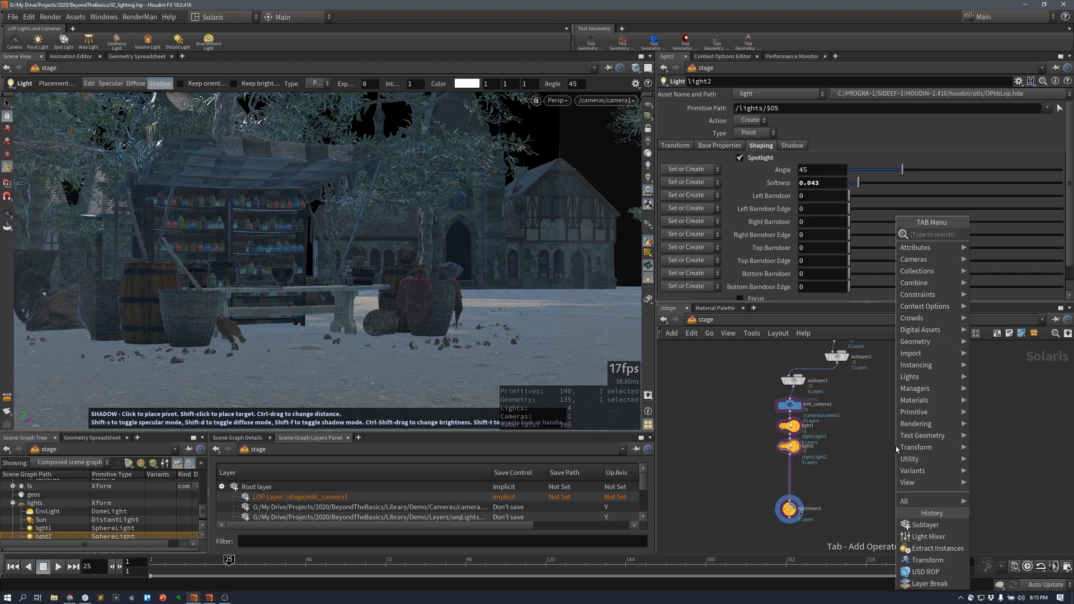
type("li")
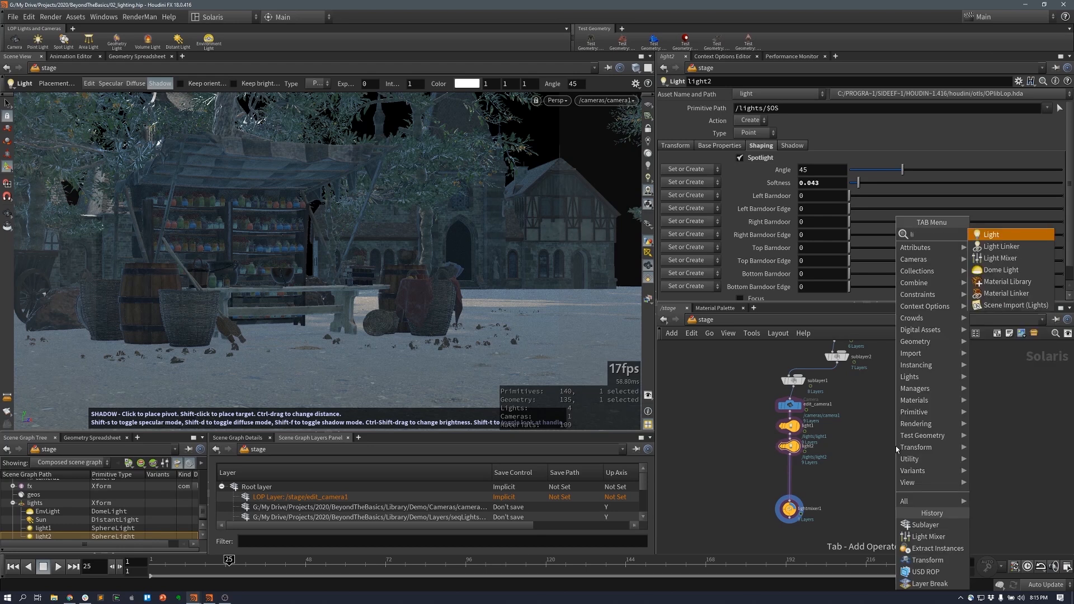
left_click(1001, 247)
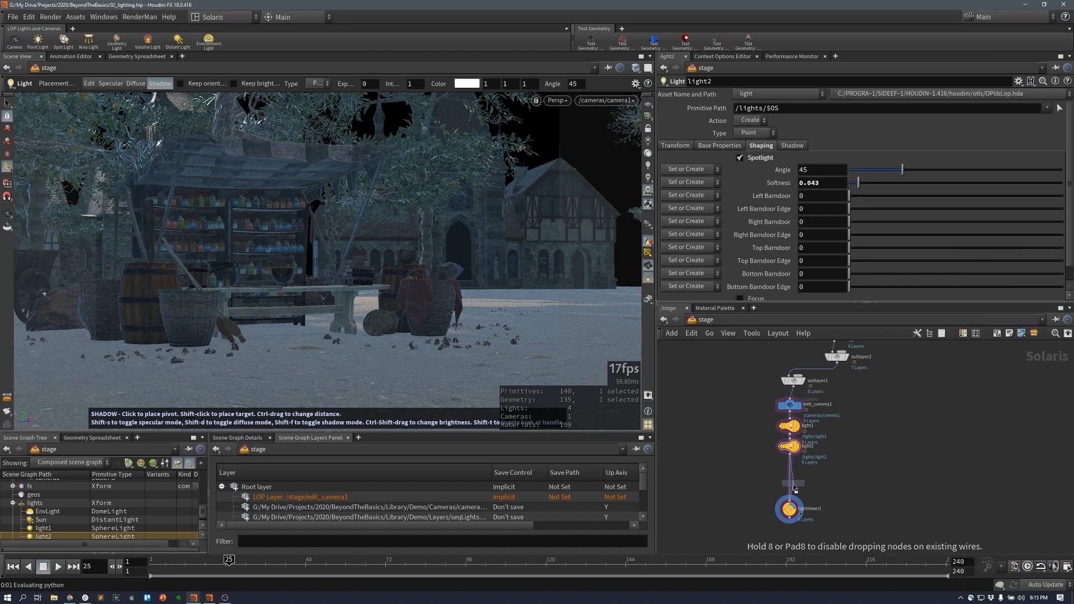
left_click(791, 483)
left_click(791, 483)
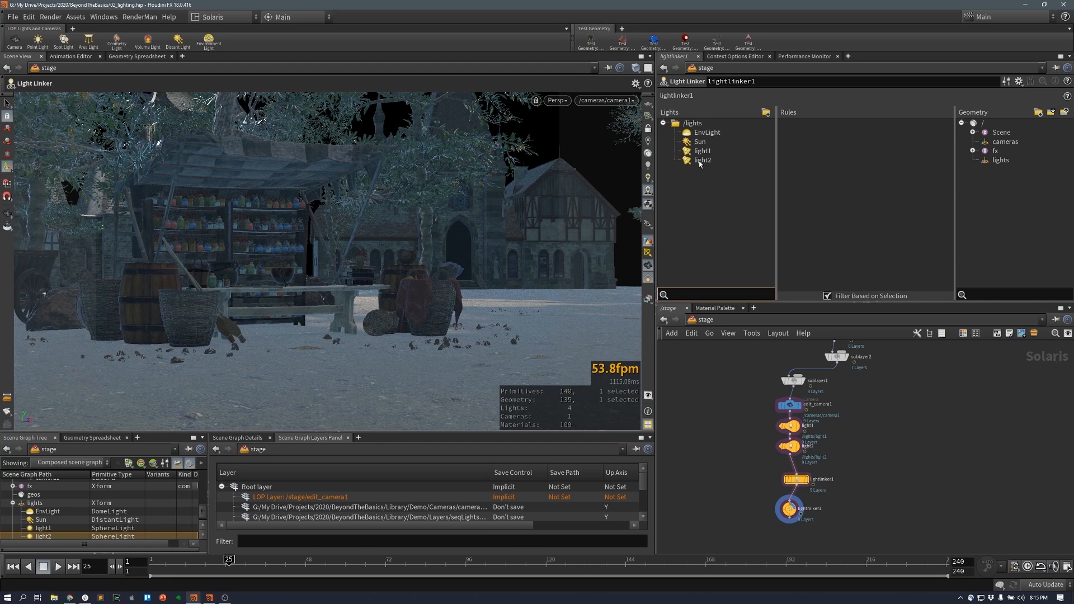
- Add a light linking rule for light2 that includes both buildings, darkfantasyBLDG_MD_A and darkfantasyBLDG_MD_B
left_click_drag(701, 162, 840, 156)
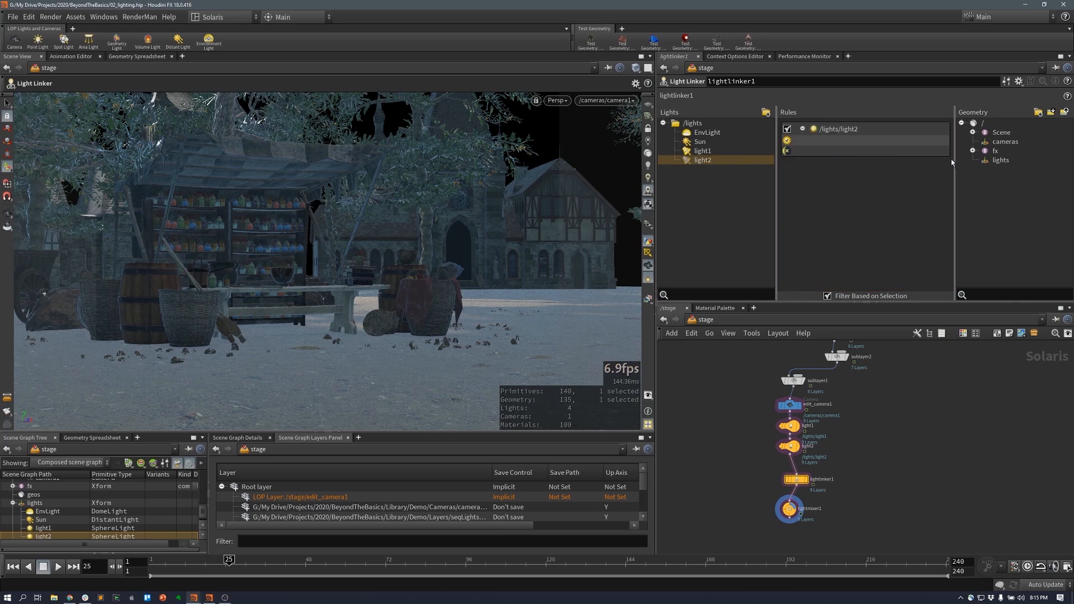
left_click(972, 132)
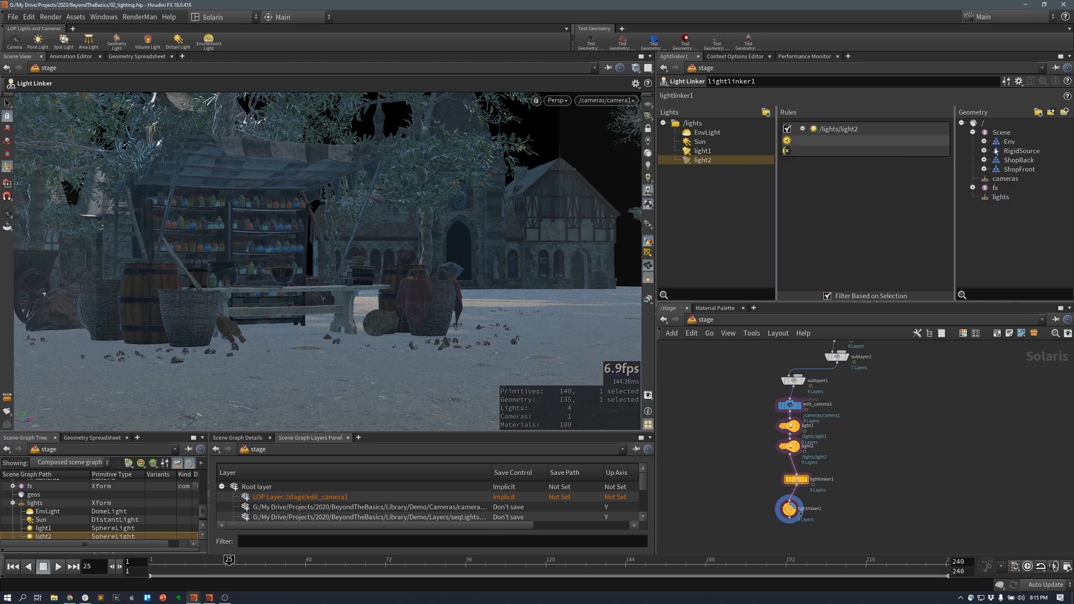
left_click(984, 142)
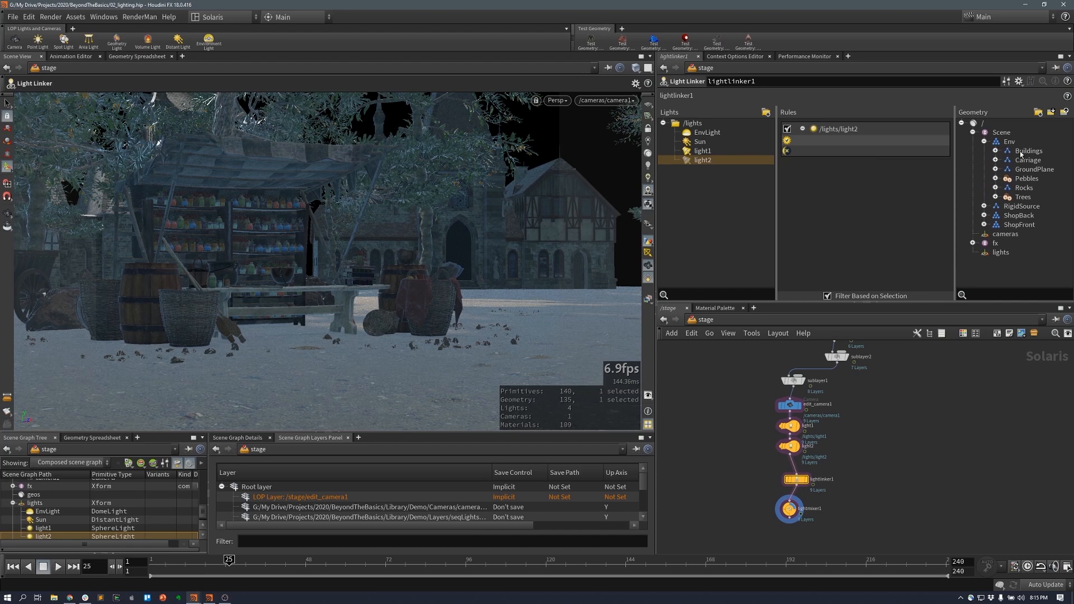
left_click(995, 151)
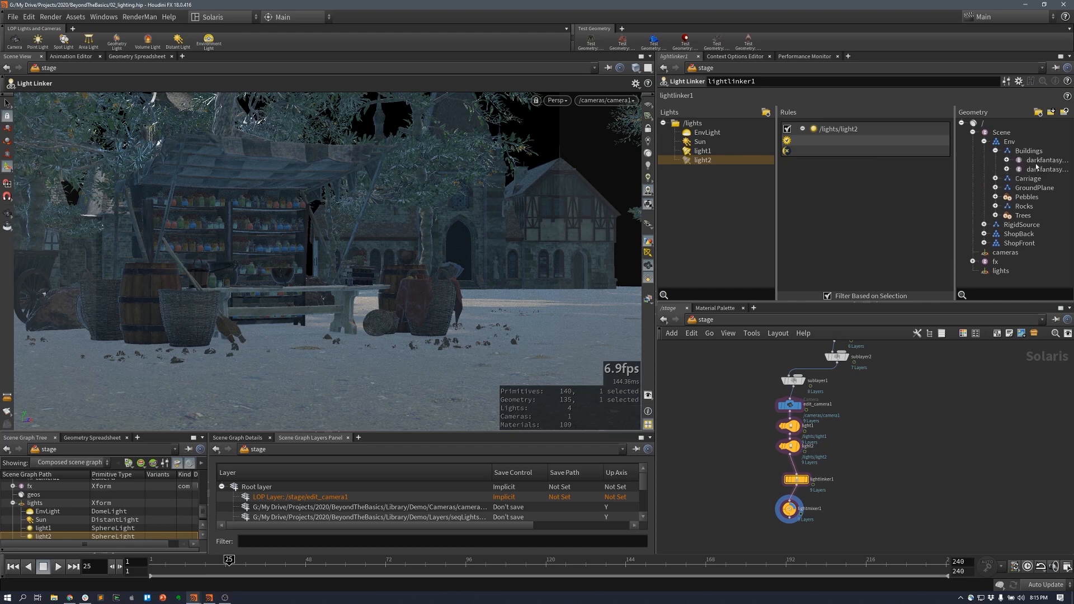
left_click_drag(1039, 161, 946, 149)
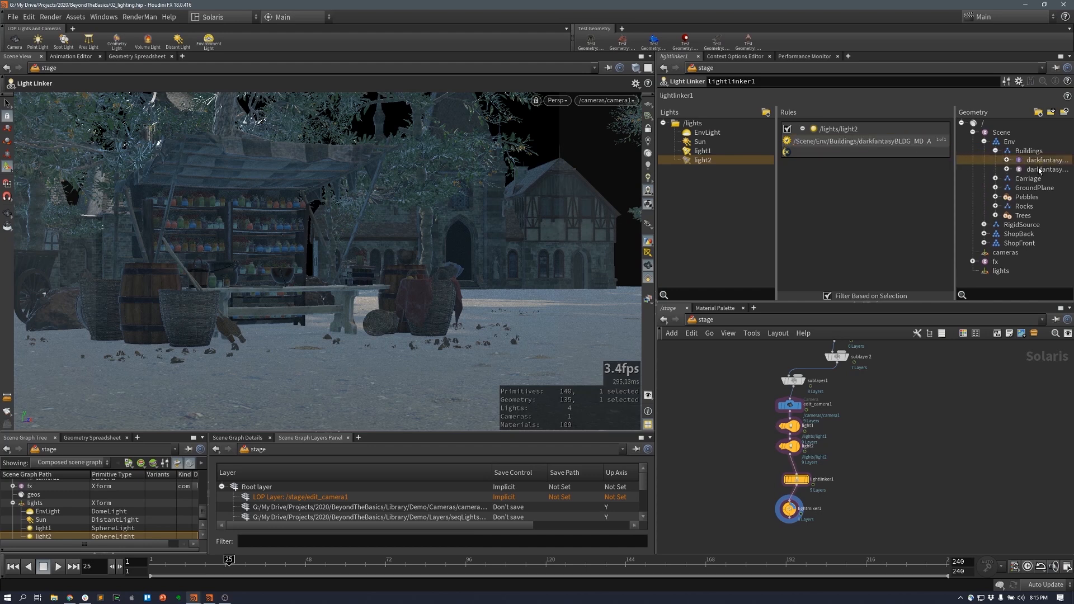
left_click_drag(1039, 170, 897, 143)
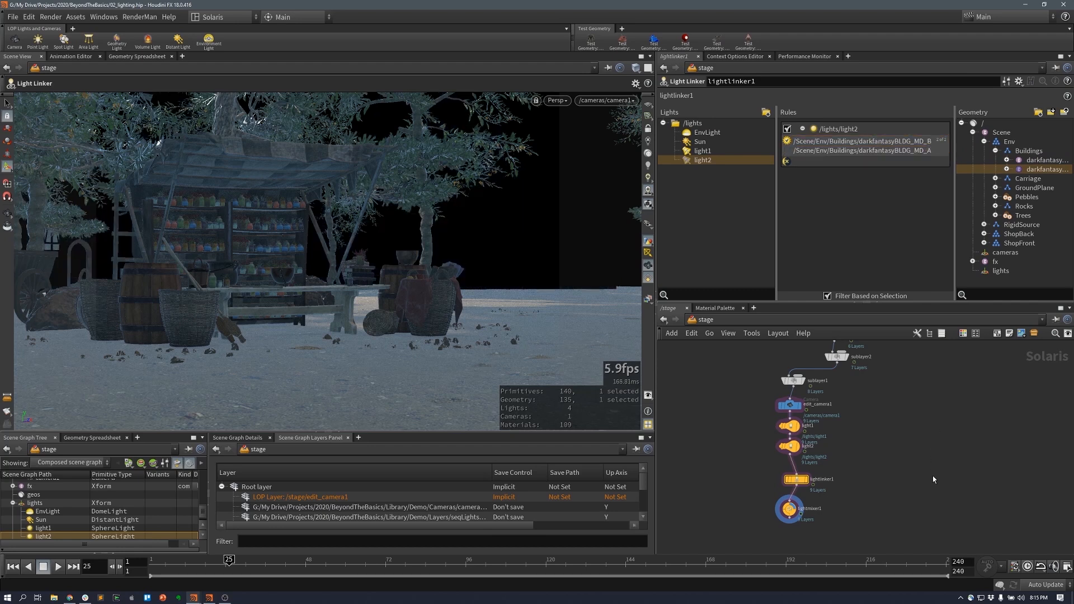
- Inspect the scene from a free view and restore the viewport to camera1
key("space+g")
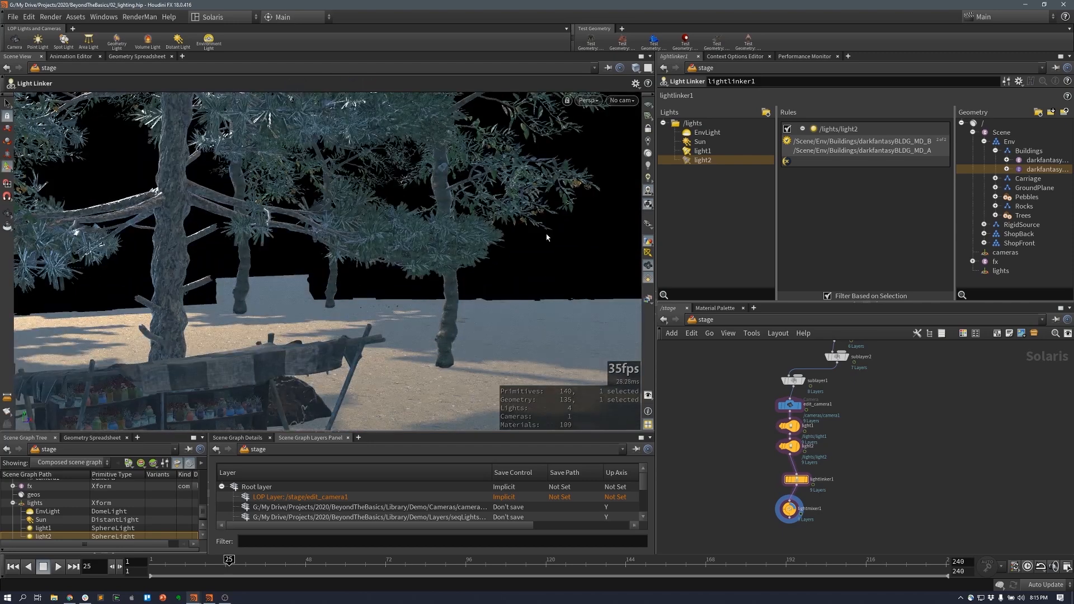
left_click_drag(563, 220, 611, 154, "alt")
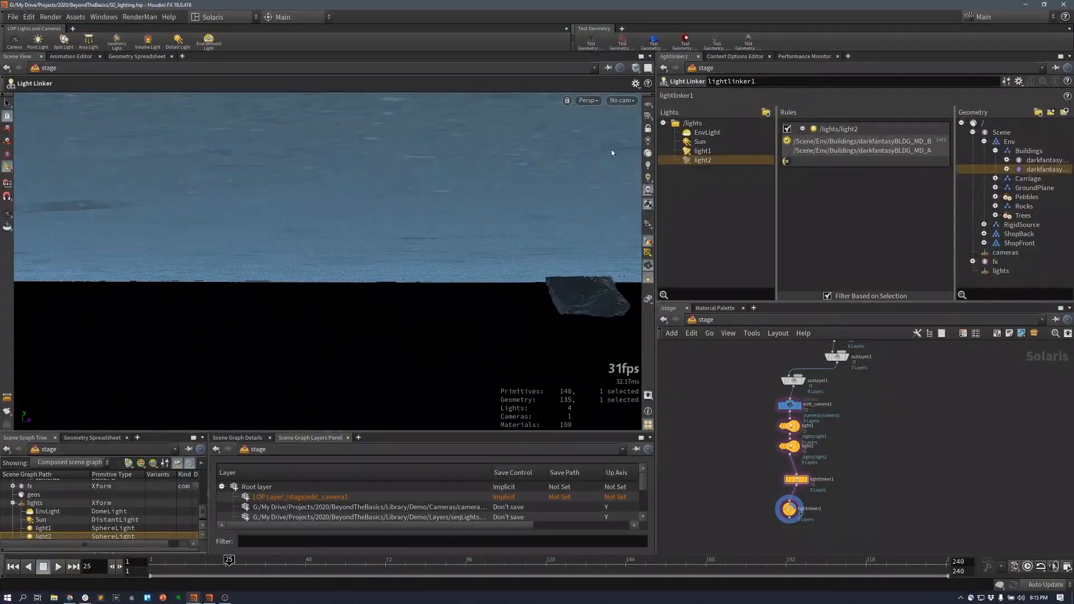
left_click(621, 100)
left_click(649, 217)
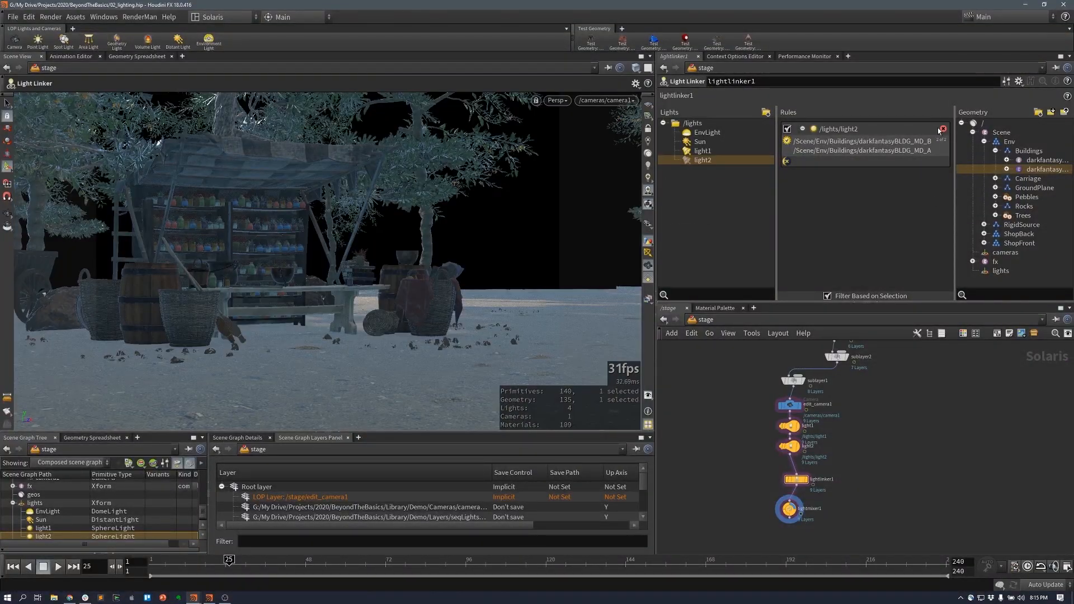
- Replace the light2 rule with one that includes only darkfantasyBLDG_MD_B, and delete that rule again
left_click(942, 129)
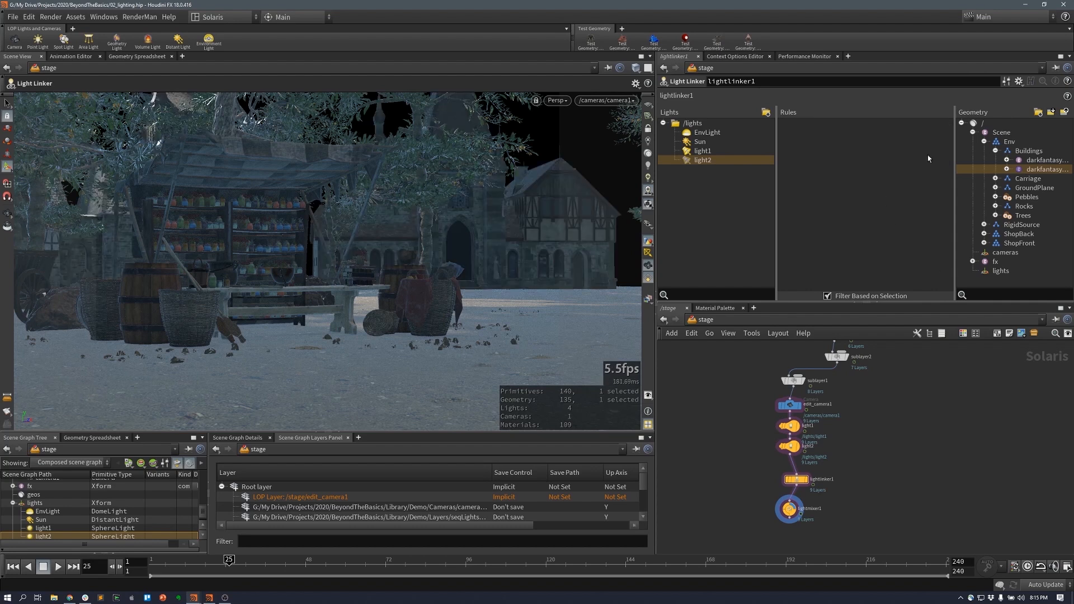
left_click_drag(703, 160, 786, 156)
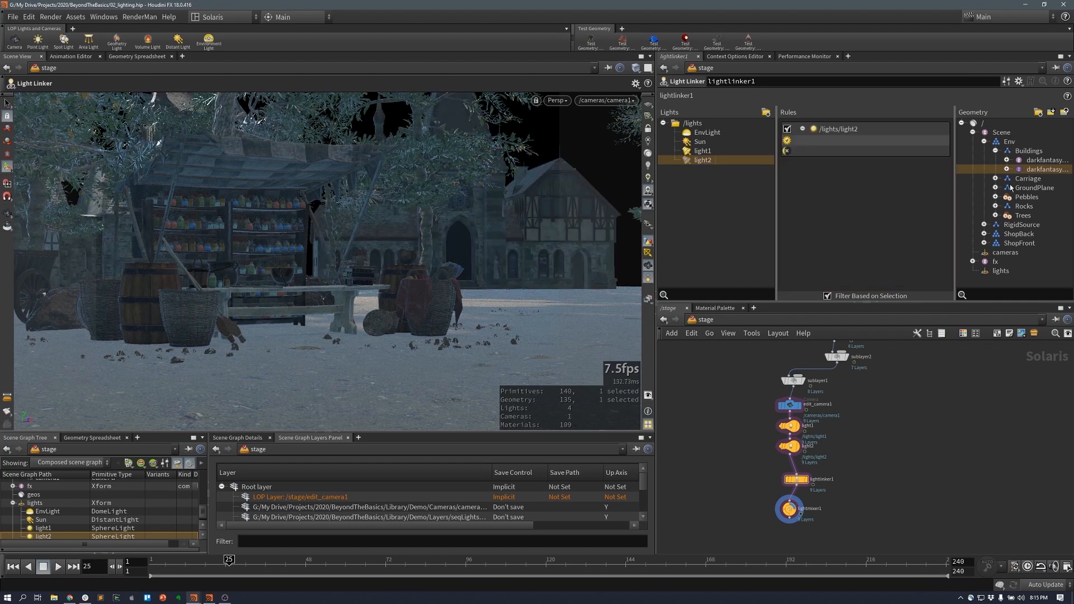
left_click_drag(1035, 169, 894, 148)
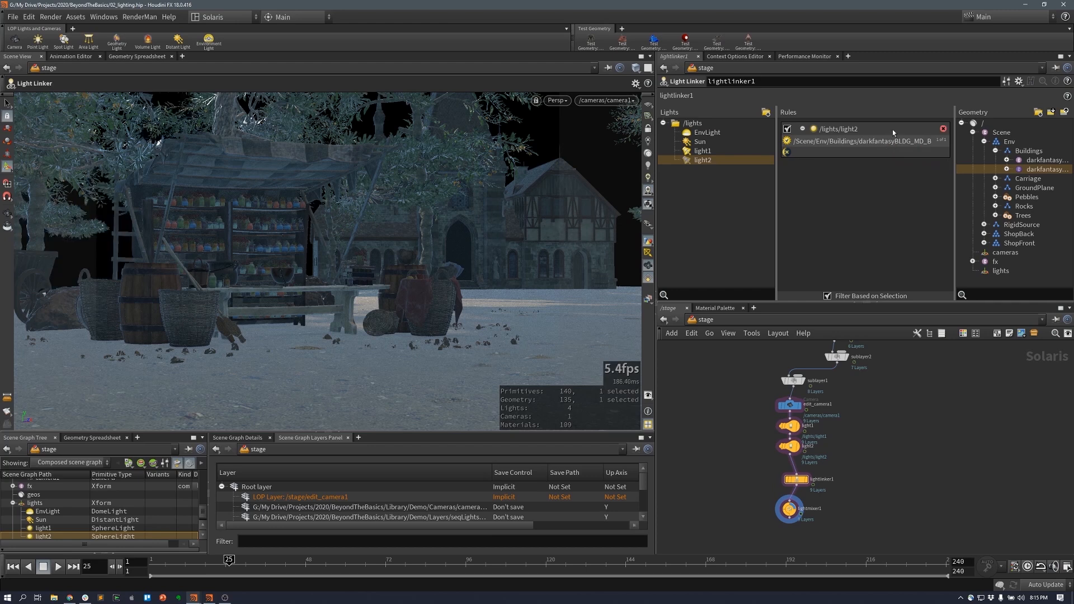
left_click(944, 130)
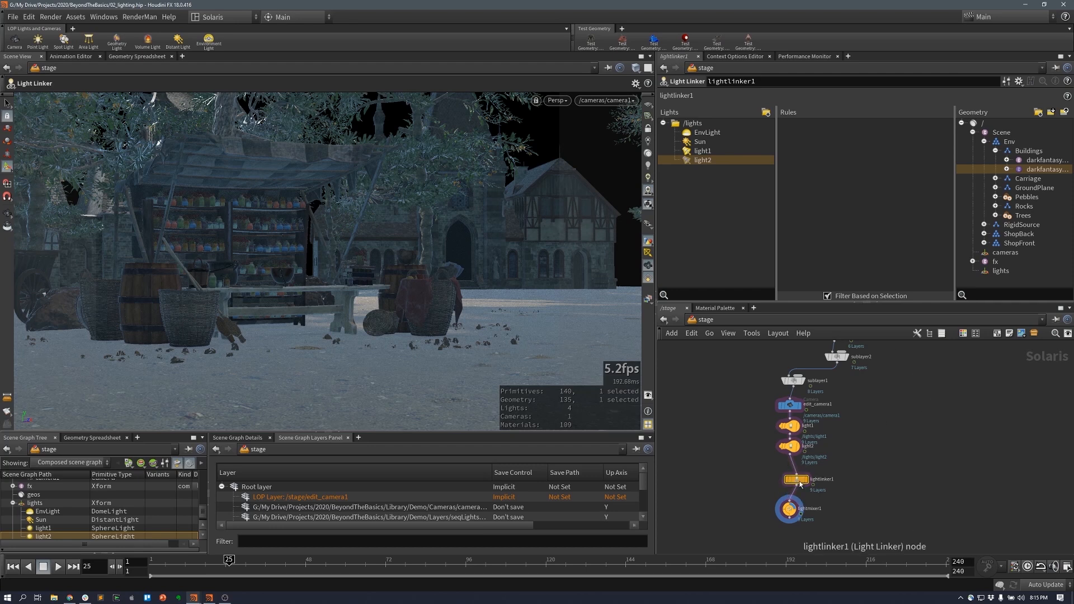
- Align the light2 node above the light linker node and show light2's spotlight shaping settings
left_click_drag(794, 451, 801, 455)
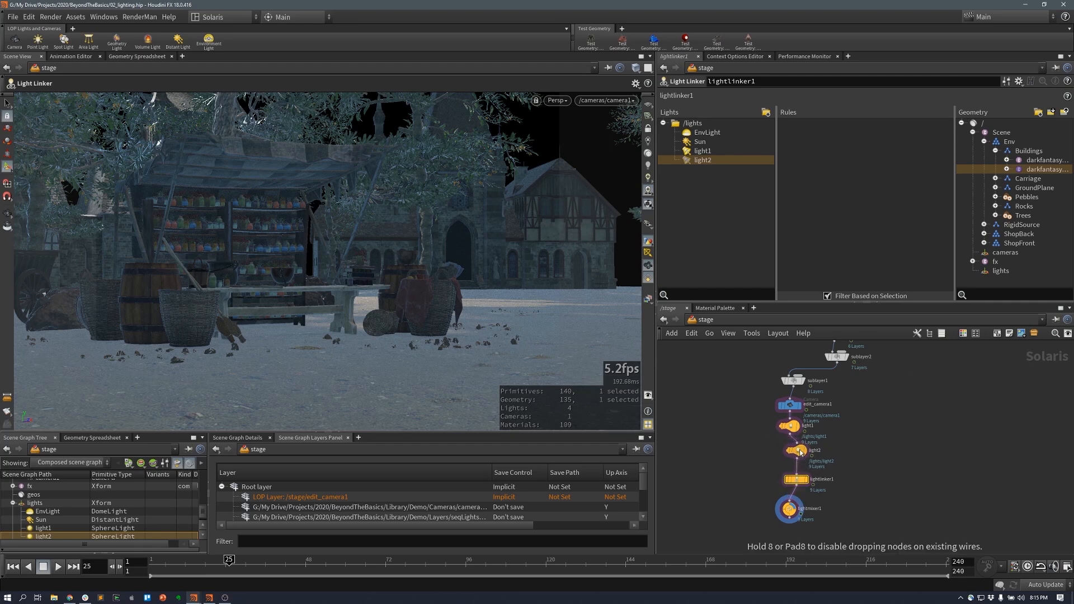
left_click(795, 429)
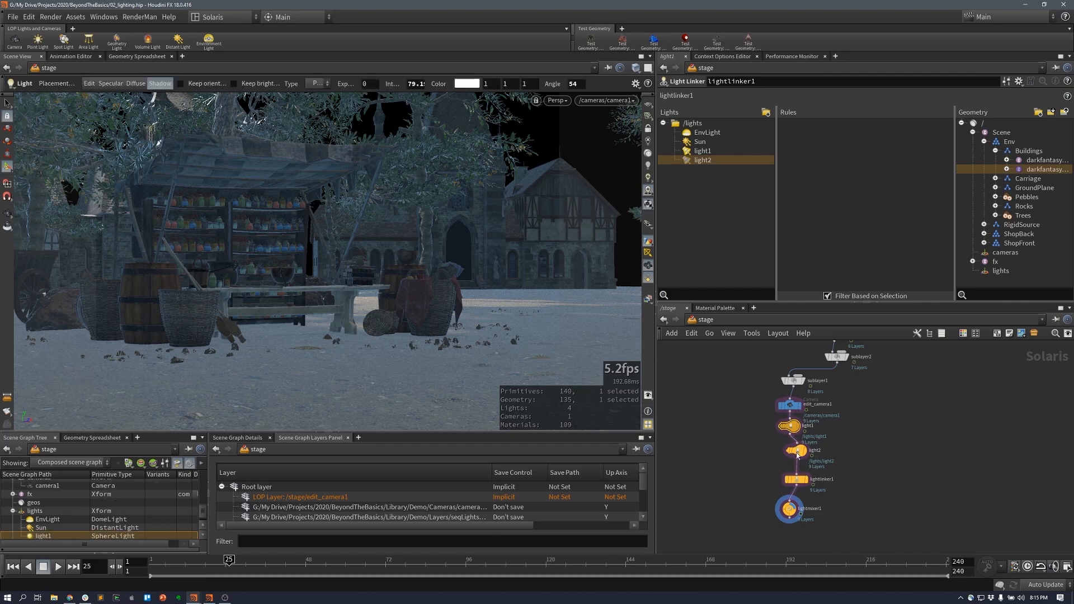
left_click(800, 452)
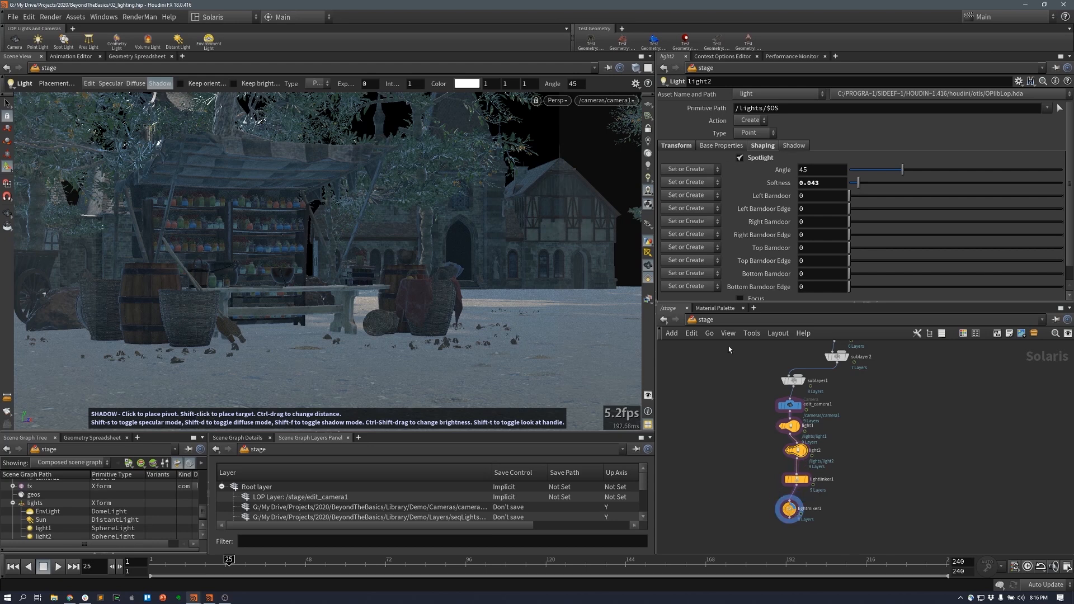
- With the light mixer selected, look through light2 in the viewport and align the mixer node beneath the light linker
left_click(789, 509)
left_click(607, 100)
mouse_move(666, 131)
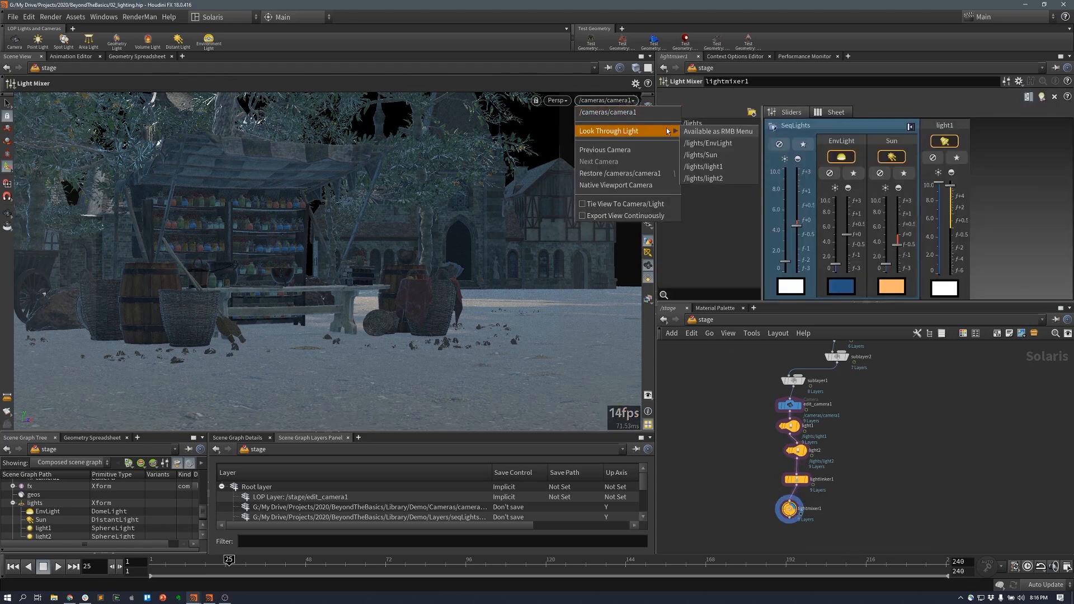
left_click(713, 178)
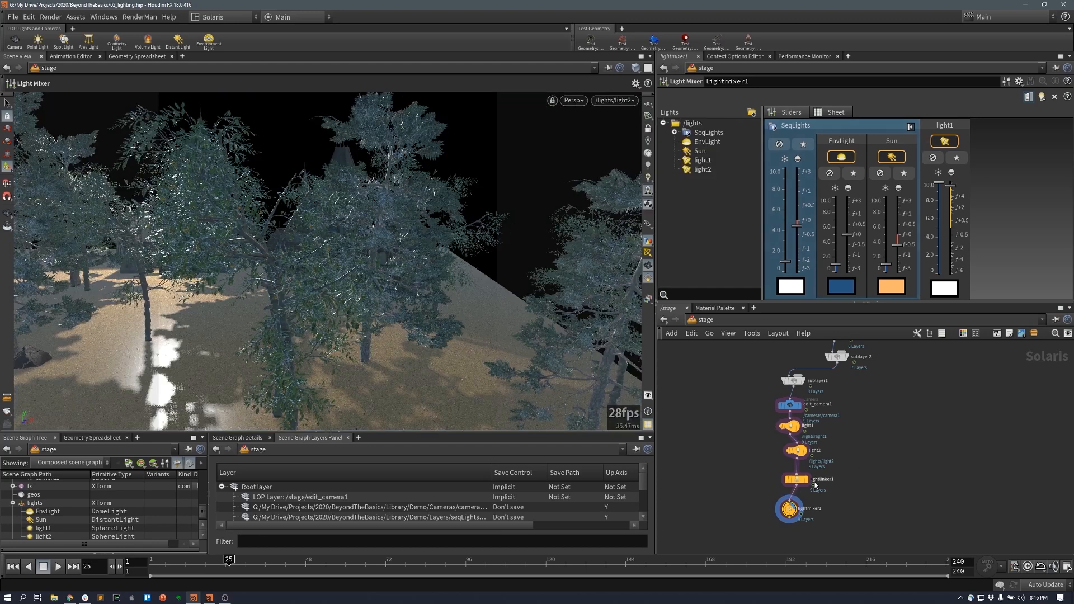
left_click_drag(787, 510, 794, 512)
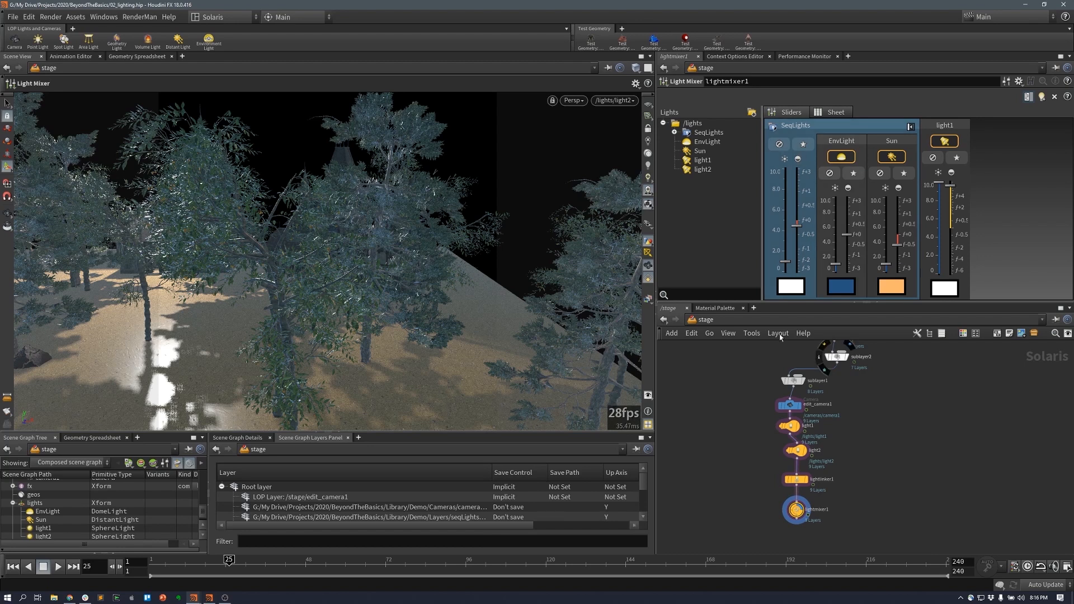
- Rewire the network so light2 feeds the light mixer and the light linker follows the mixer, then lay it out with the linker displayed
left_click(797, 478)
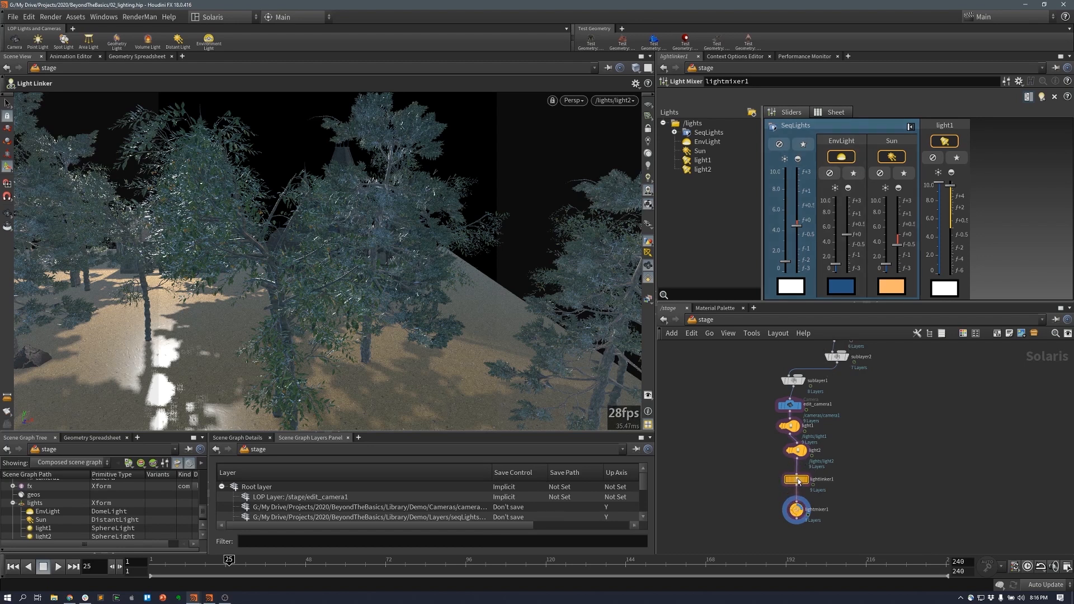
middle_click_drag(798, 478, 789, 427)
left_click_drag(789, 427, 881, 467)
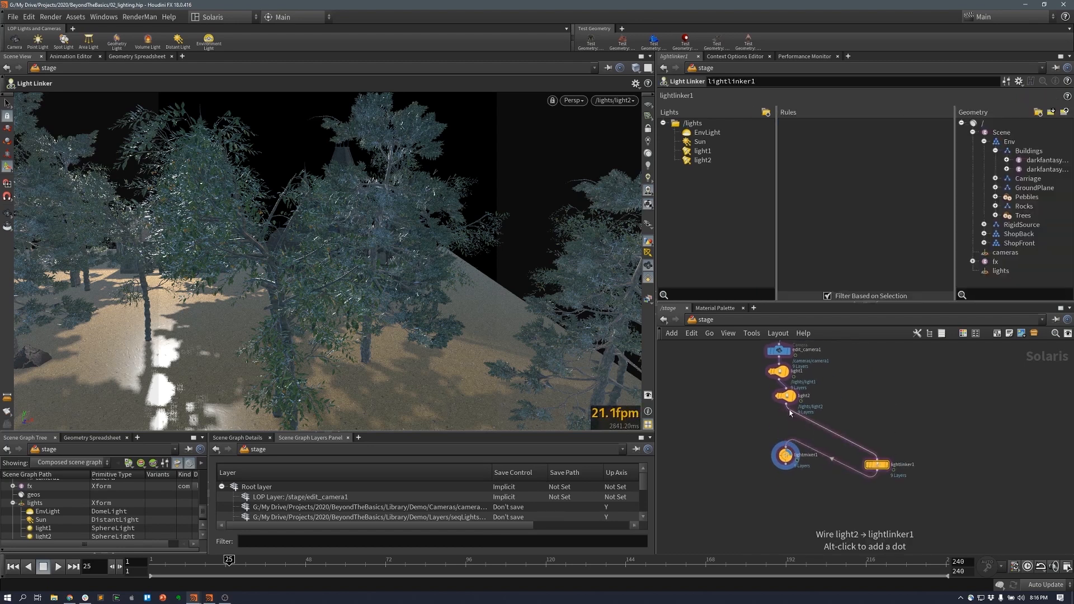
left_click_drag(787, 405, 877, 470)
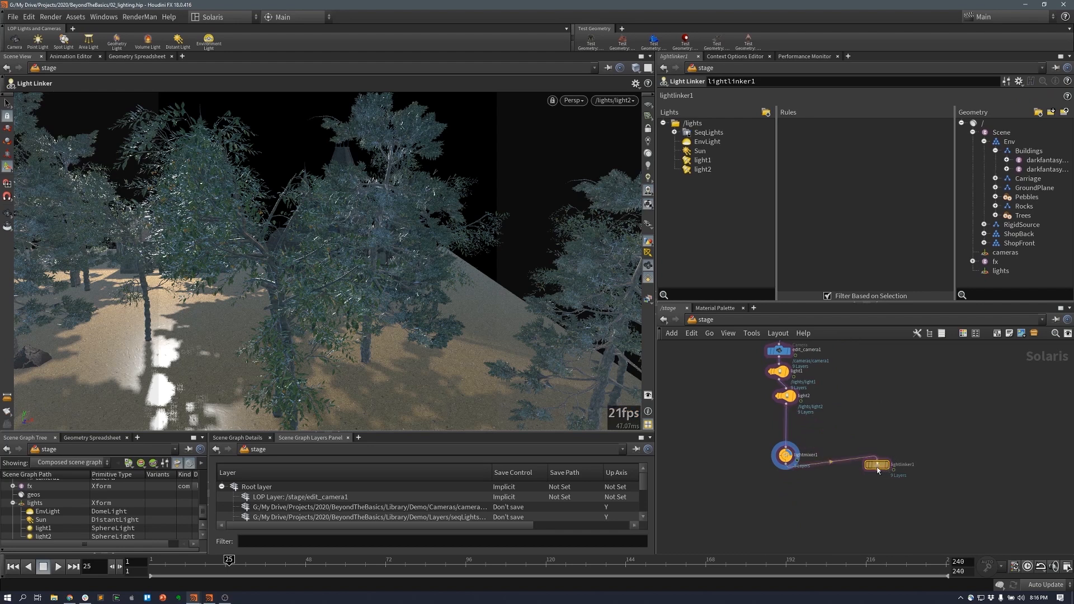
key("l")
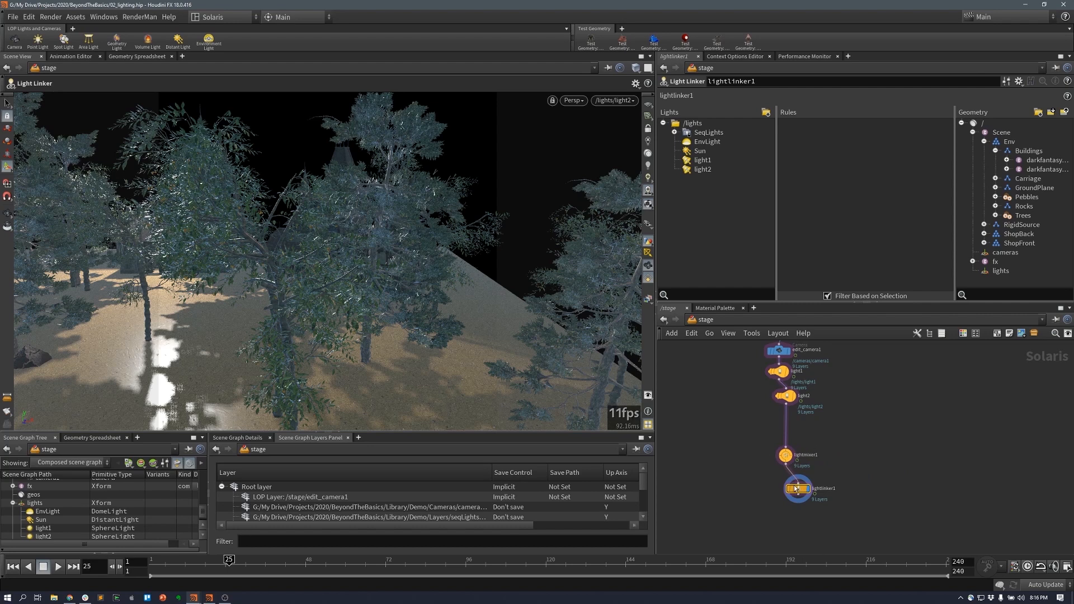
- Create a light linker rule for light2 that includes the buildings darkfantasyBLDG_MD_B and darkfantasyBLDG_MD_A
left_click_drag(702, 170, 852, 154)
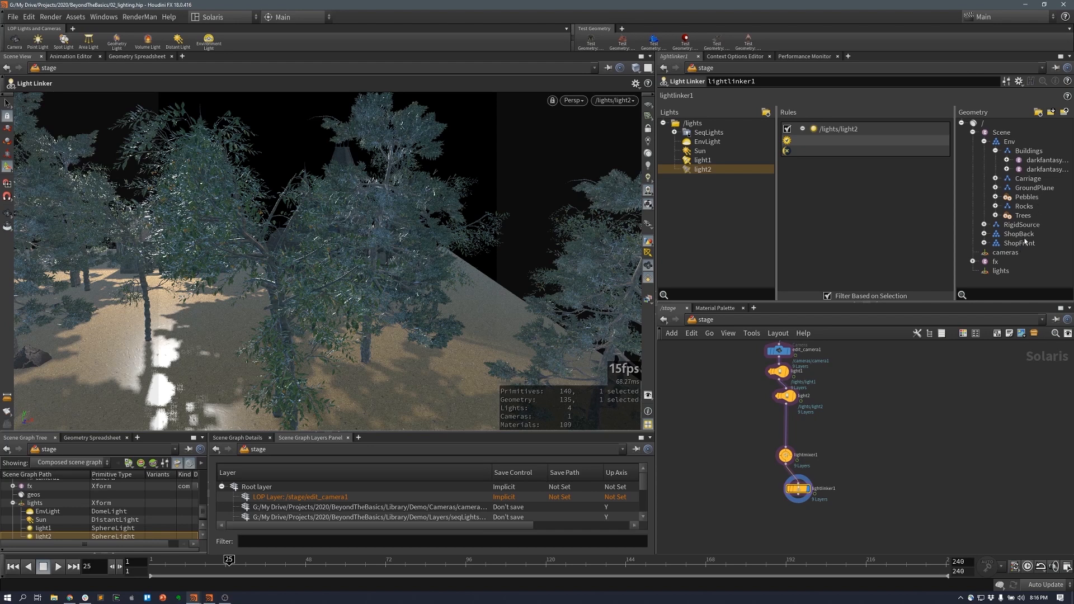
mouse_move(1020, 244)
left_mouse_down()
mouse_move(866, 143)
mouse_move(1016, 243)
left_mouse_up()
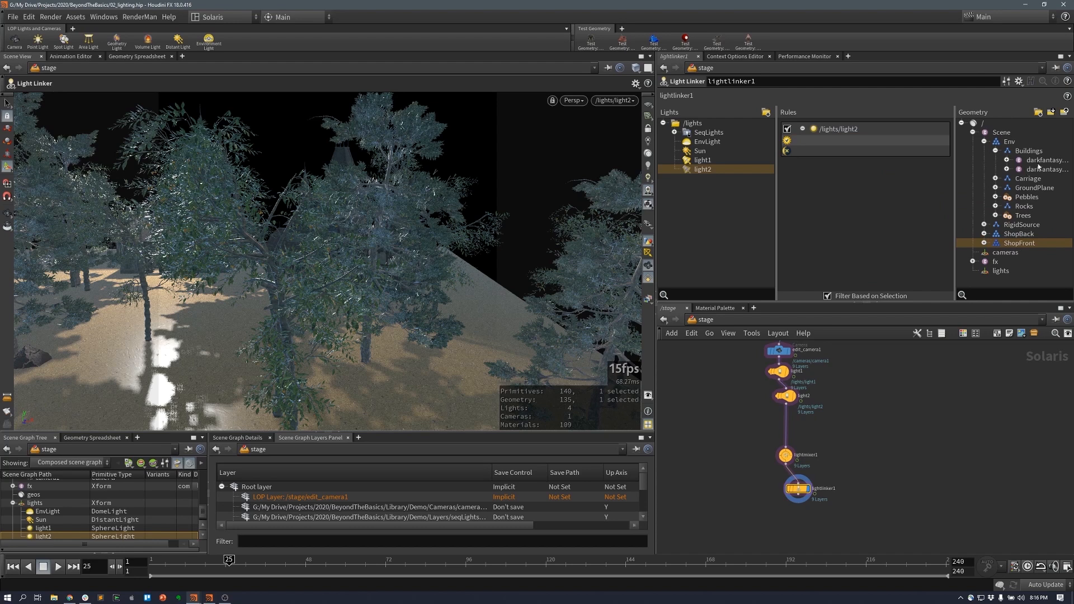
left_click_drag(1039, 163, 841, 139)
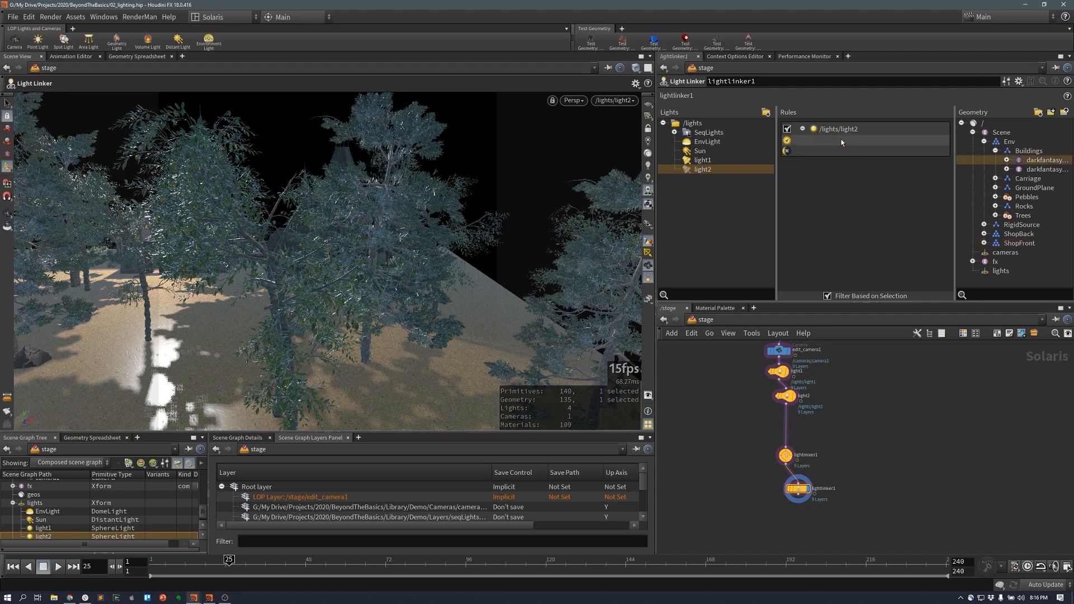
left_click_drag(1028, 168, 857, 142)
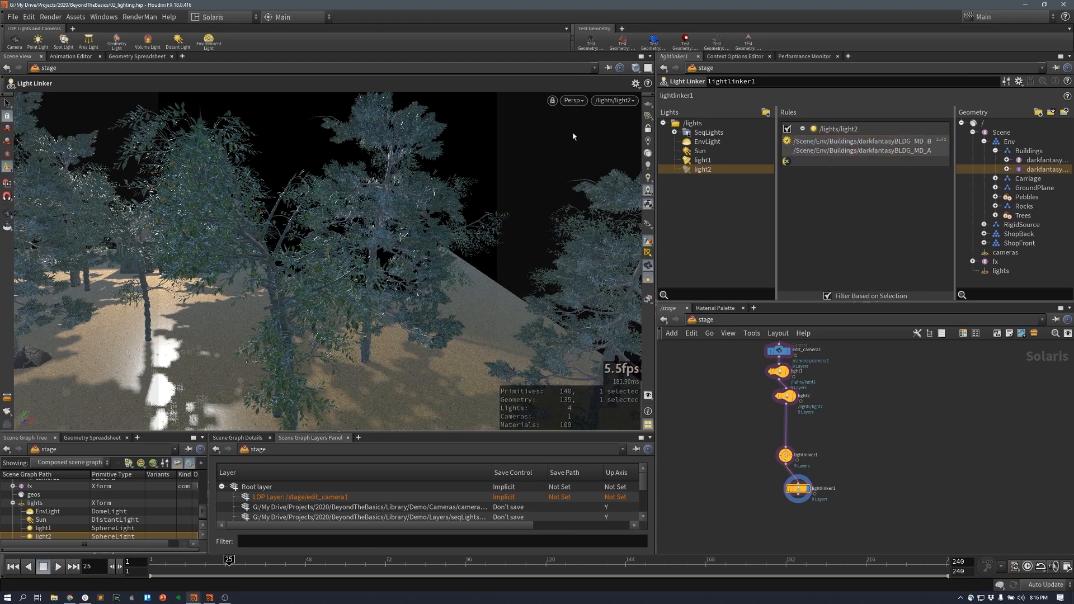
- Switch the viewport renderer to Karma (Beta), resume the paused render and view the scene through camera1
left_click(573, 101)
left_click(594, 147)
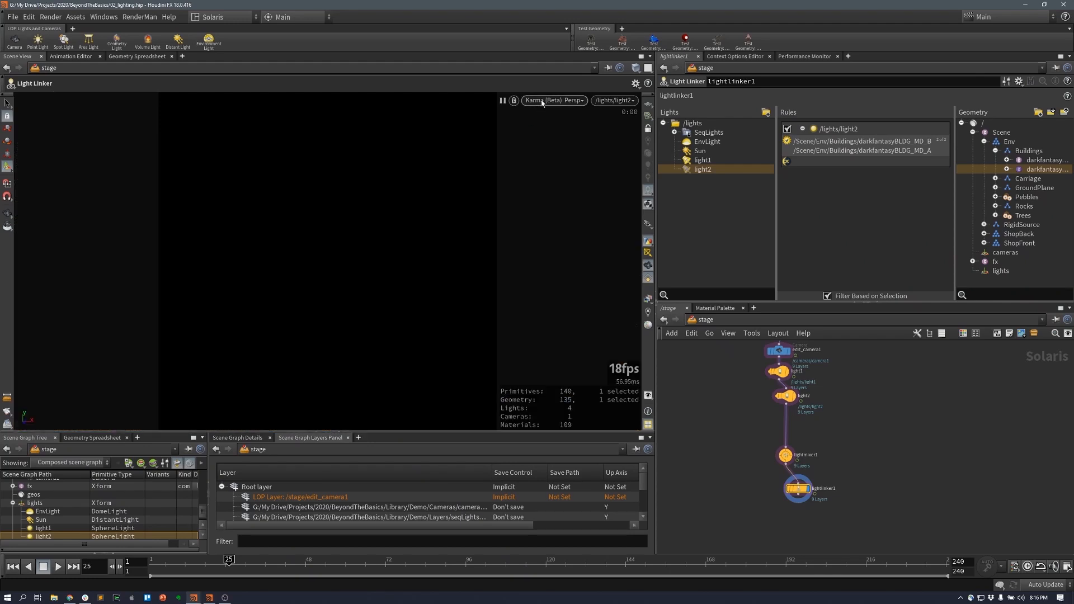
left_click(542, 103)
left_click(542, 215)
left_click(615, 101)
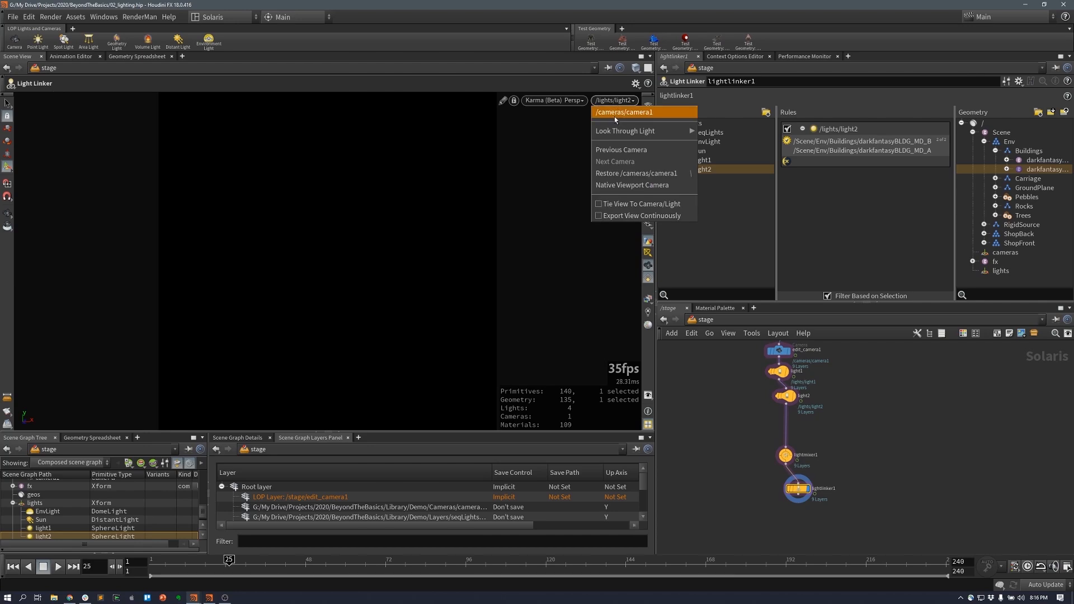
left_click(614, 116)
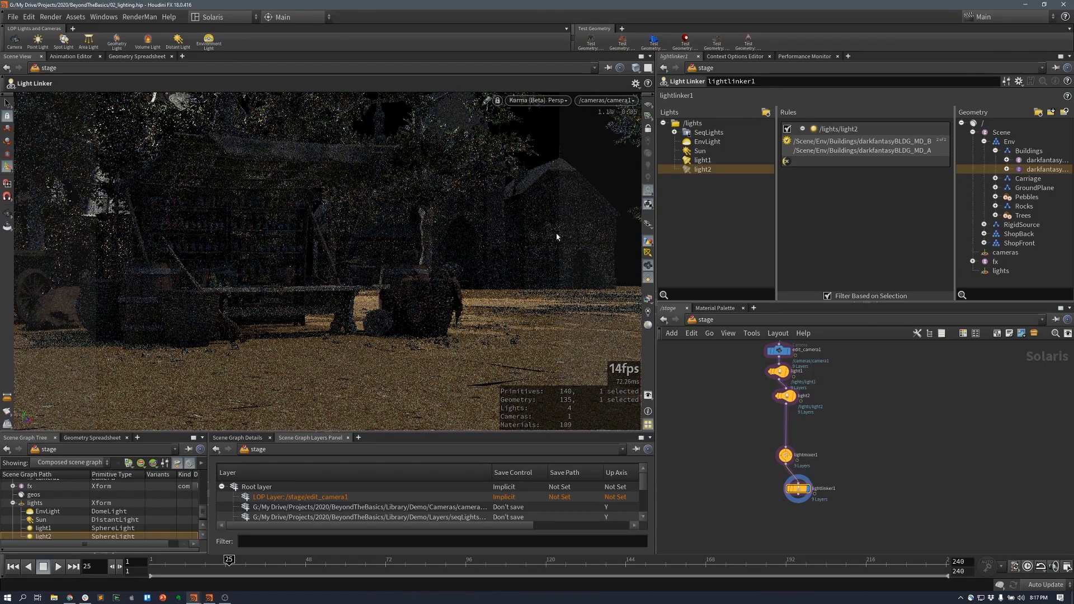
- Open the light mixer's controls and set light1's colour to orange (FF7F00)
scroll(684, 362, "up", 2)
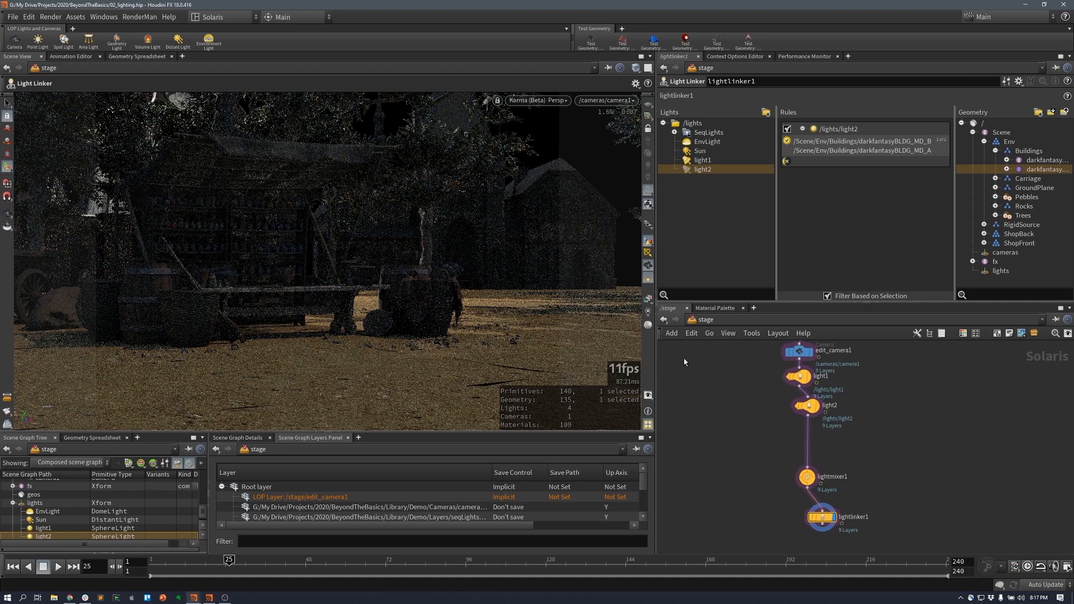
scroll(807, 479, "up", 1)
left_click(808, 479)
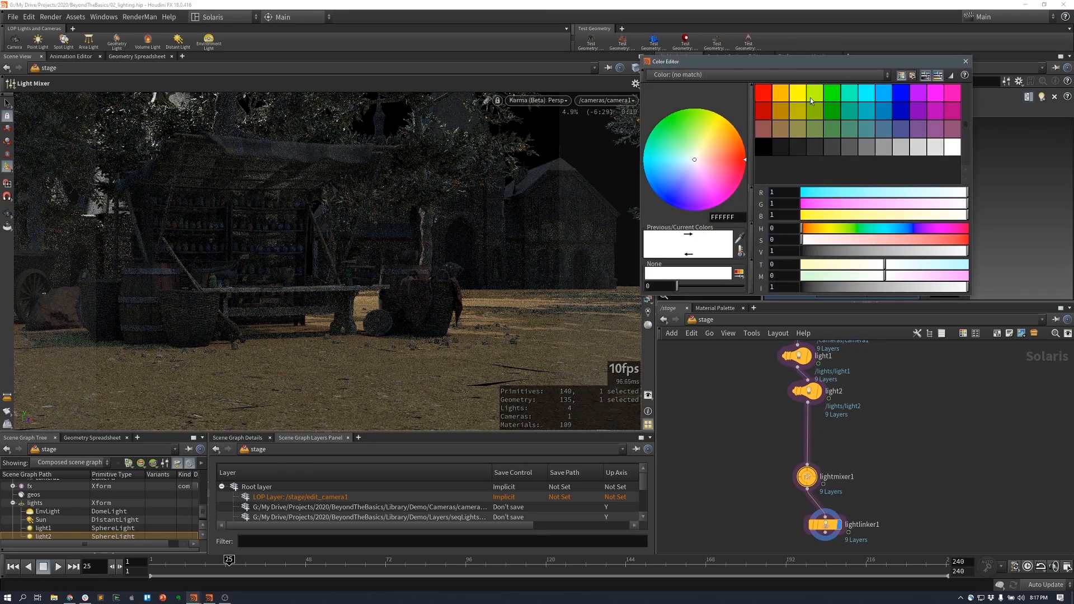
left_click(783, 92)
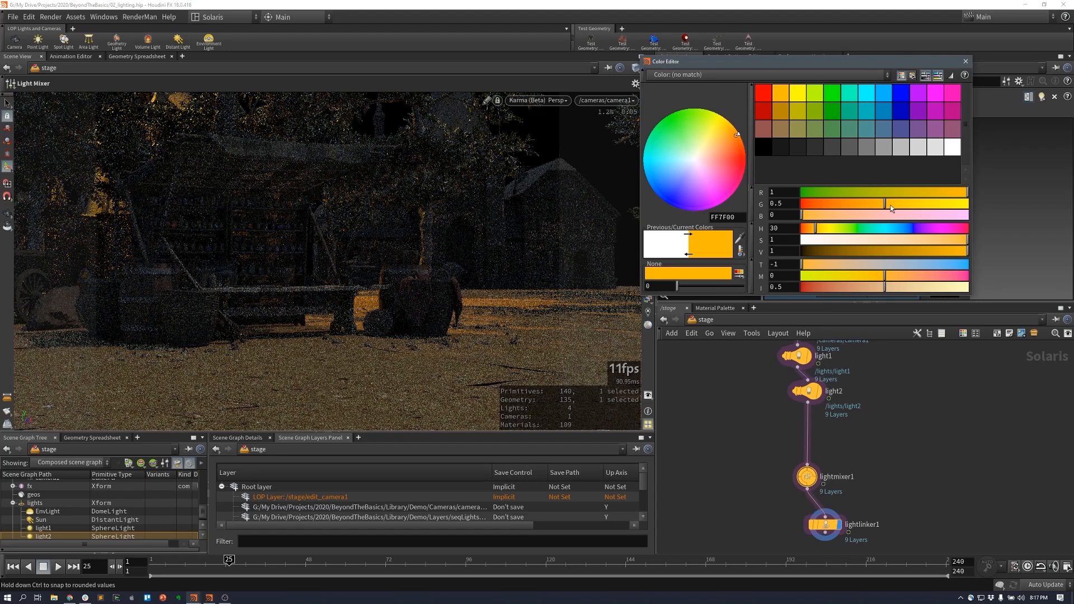
left_click(965, 61)
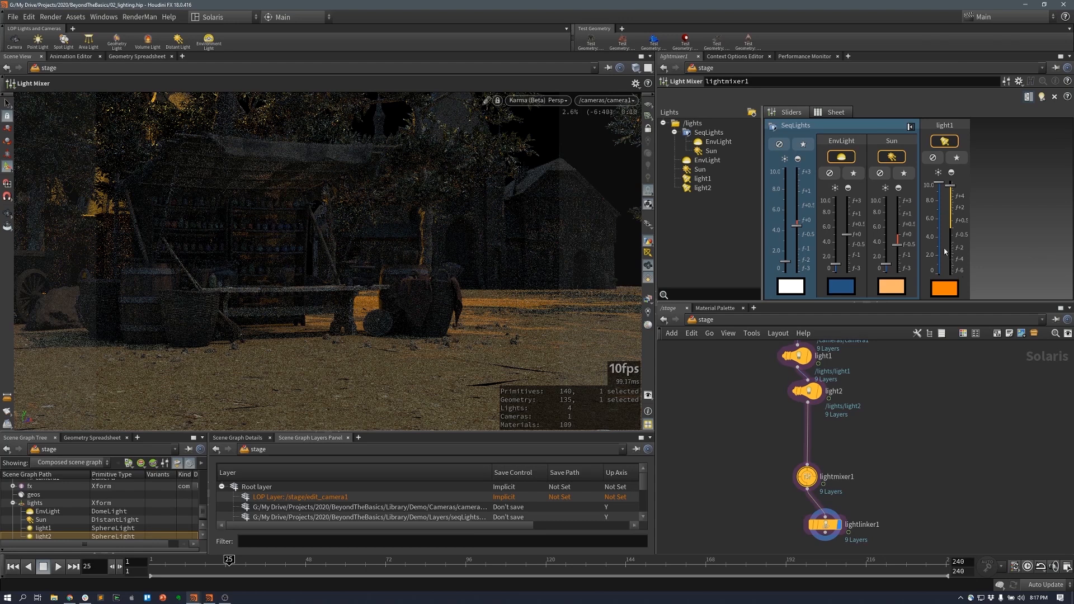
- Soften light1's orange to a pale tint by lowering its saturation to 0.475
left_click(945, 289)
left_click(880, 240)
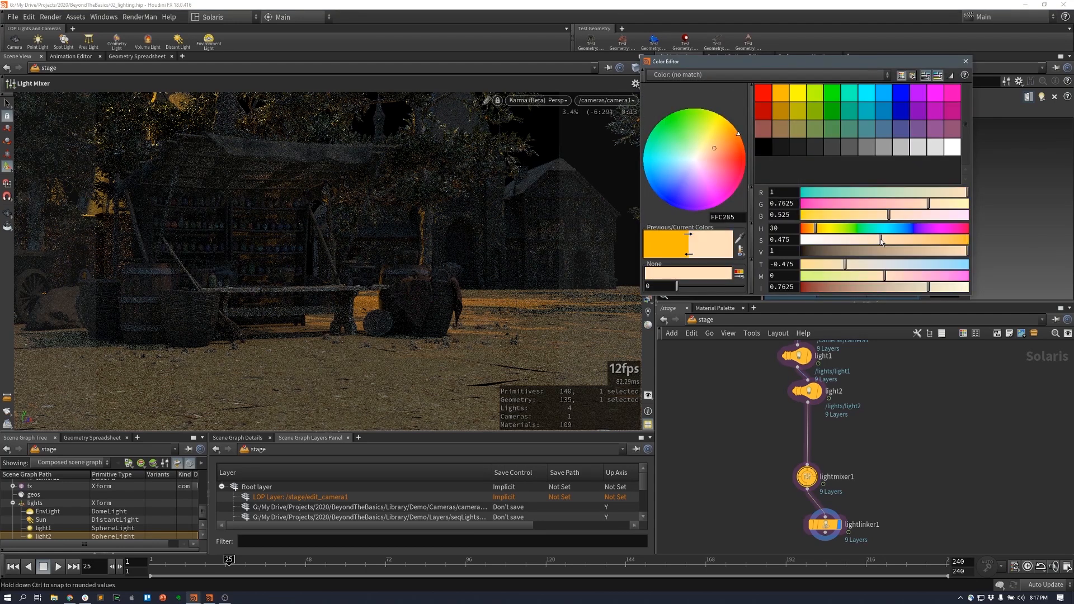
left_click(965, 61)
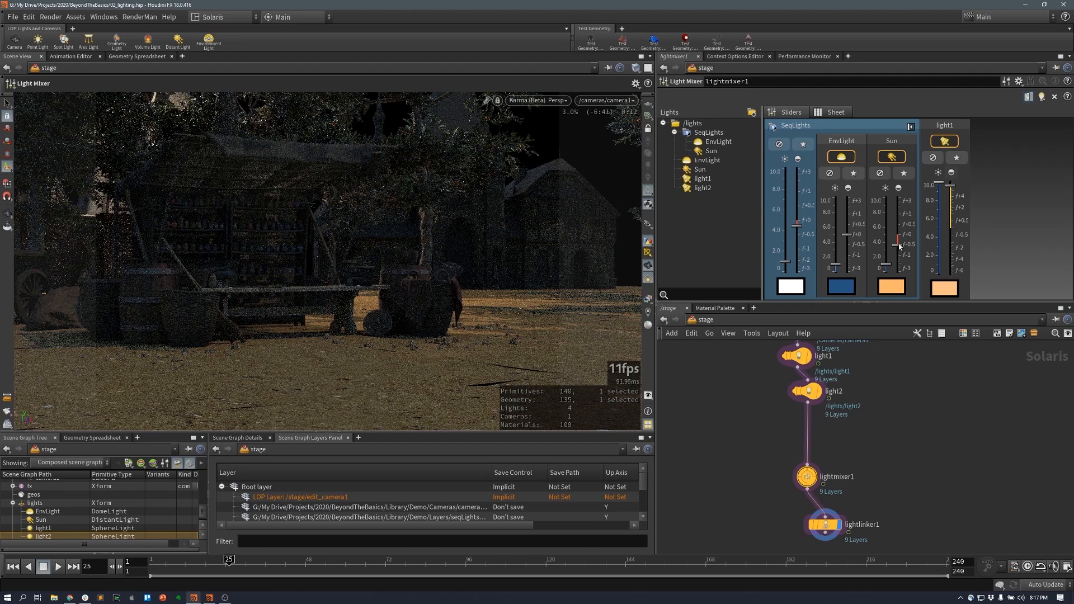
- Raise the Sun's exposure to about f+0.029 and add light2 to the light mixer with its exposure increased
left_click_drag(899, 246, 898, 238)
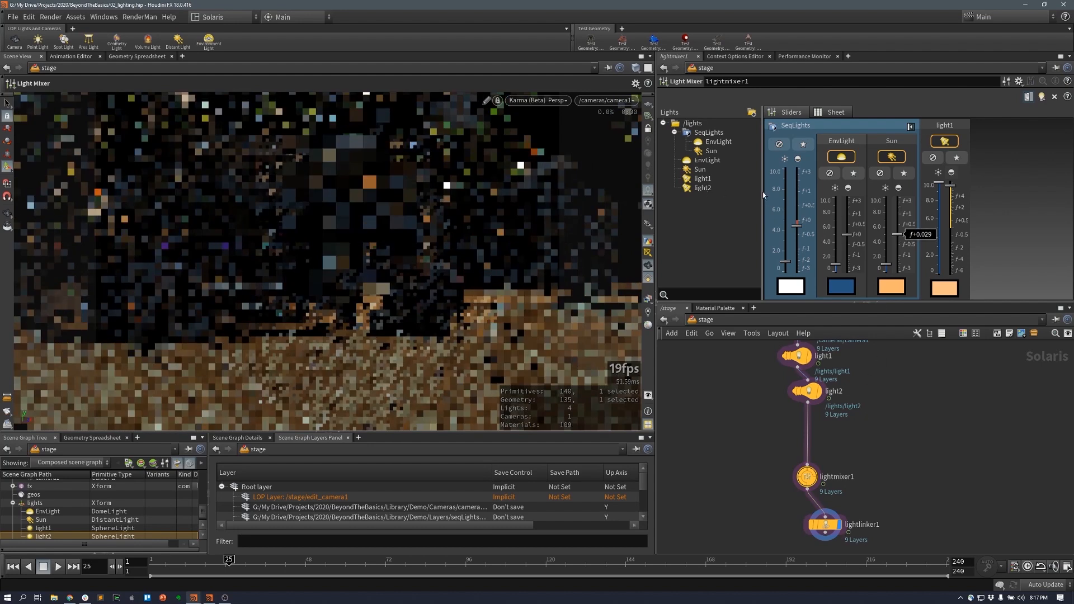
left_click_drag(703, 188, 998, 187)
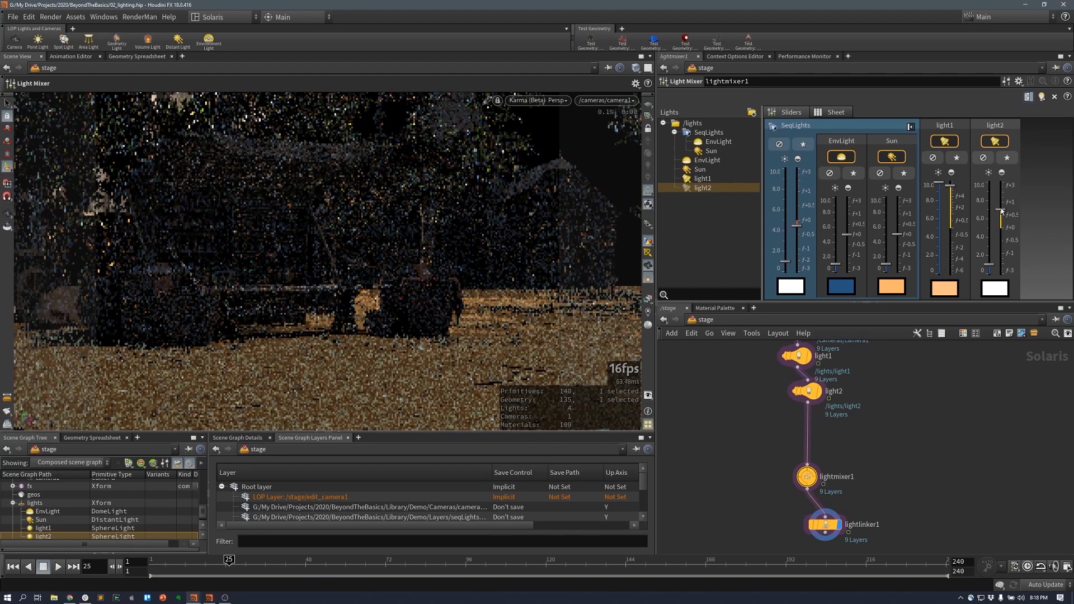
- Set light1's colour back to white and light2's colour to orange (FF7F00) in the light mixer
left_click(949, 285)
left_click(950, 148)
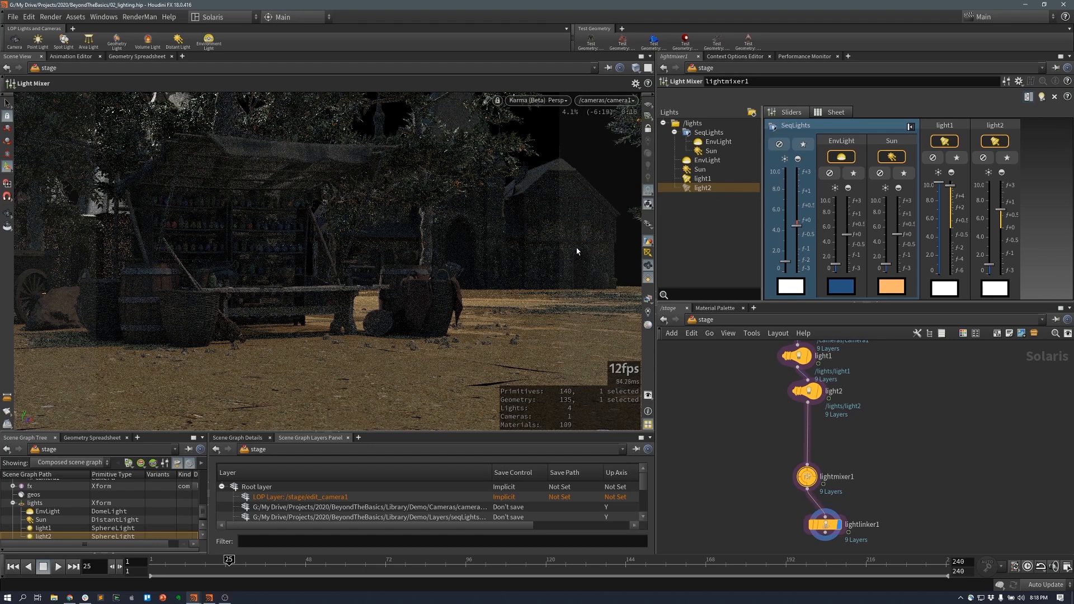
left_click(993, 288)
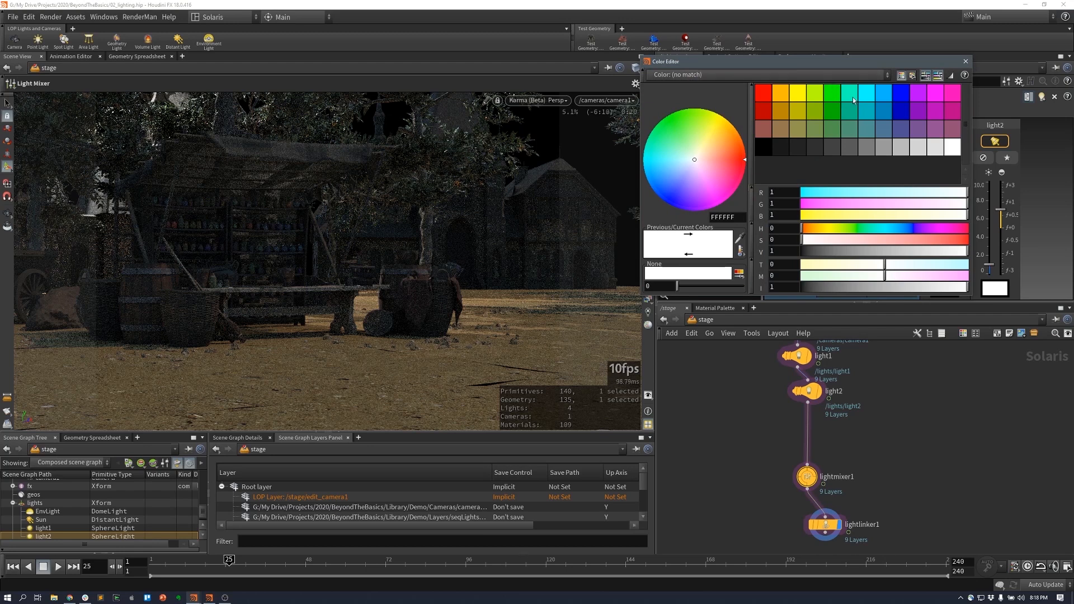
left_click(785, 95)
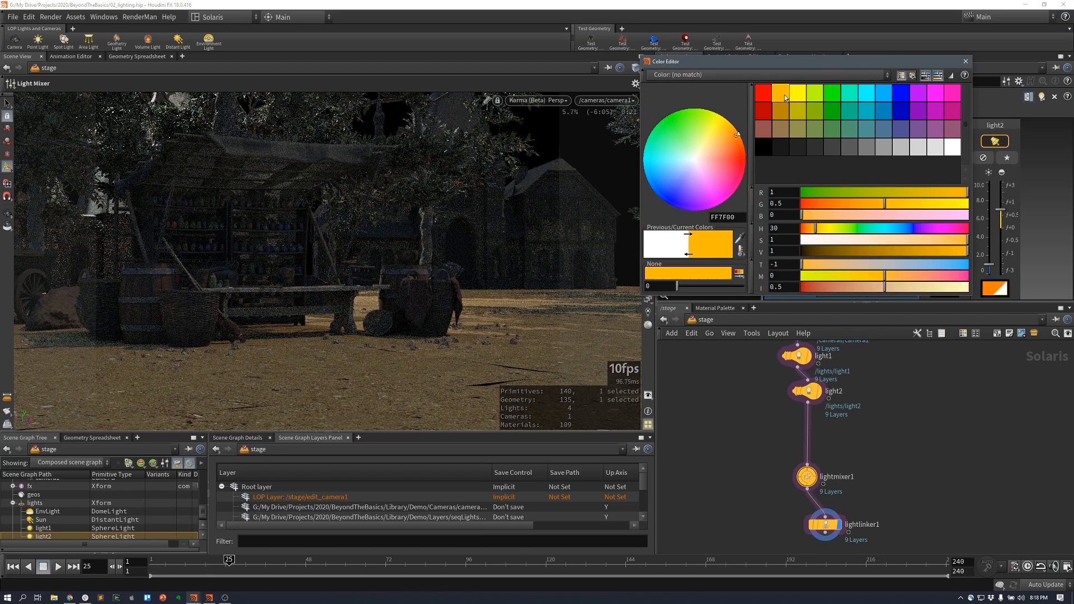
left_click(965, 62)
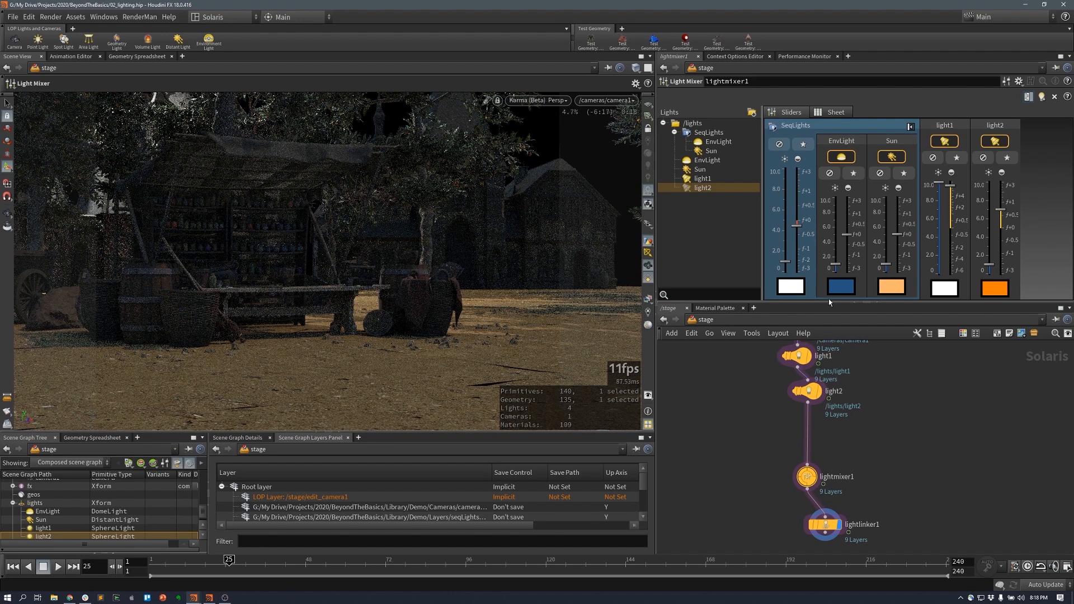
- Raise the Sun's exposure in the light mixer to about f+1
left_click(898, 226)
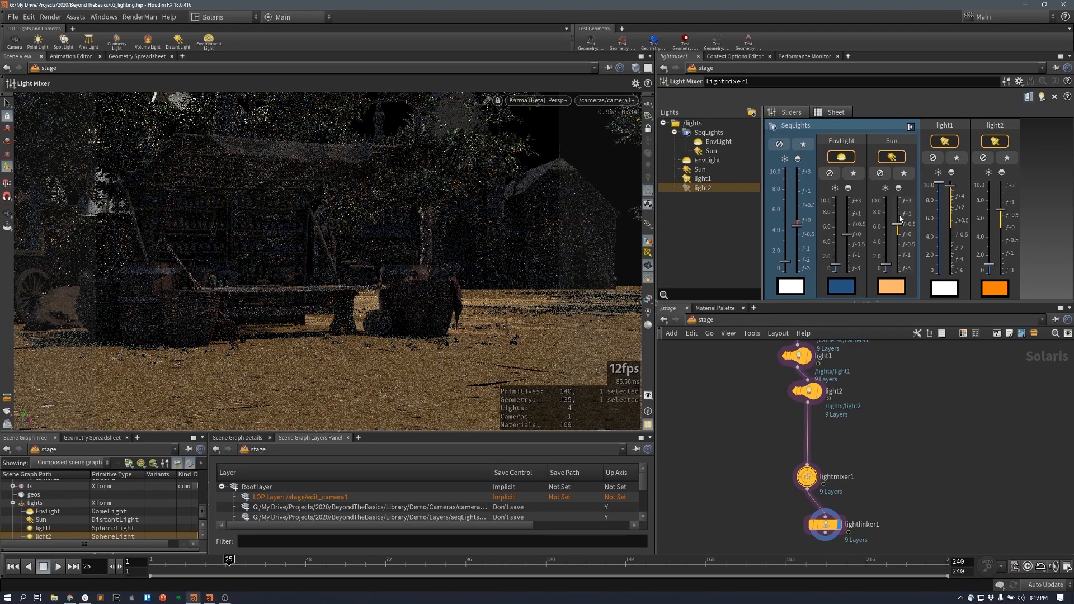
left_click_drag(898, 224, 900, 216)
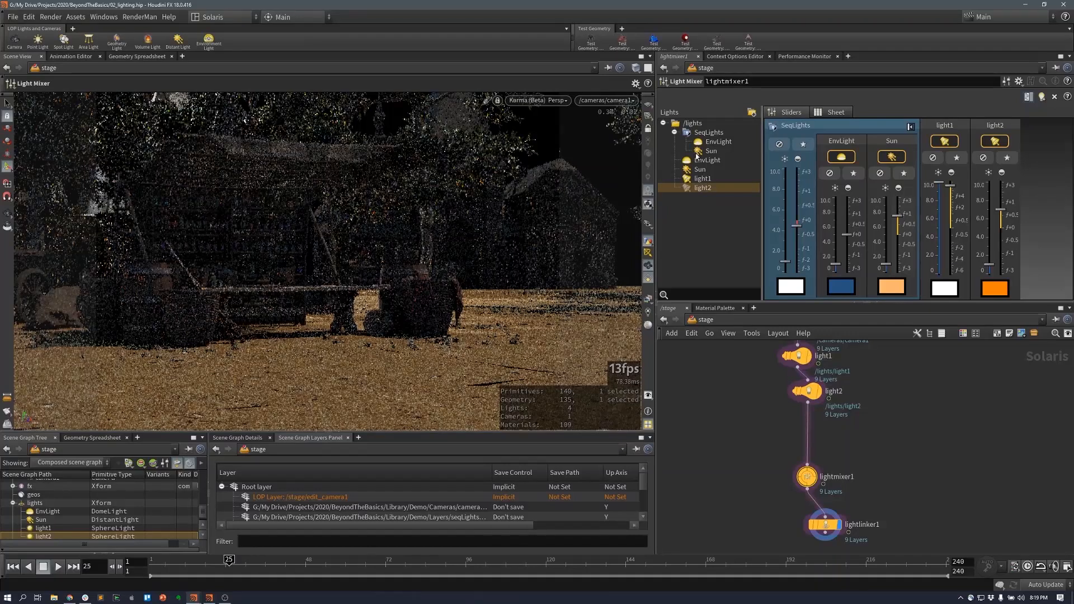
- Show the light linker's rules and switch the viewport renderer back to Houdini GL
left_click(834, 527)
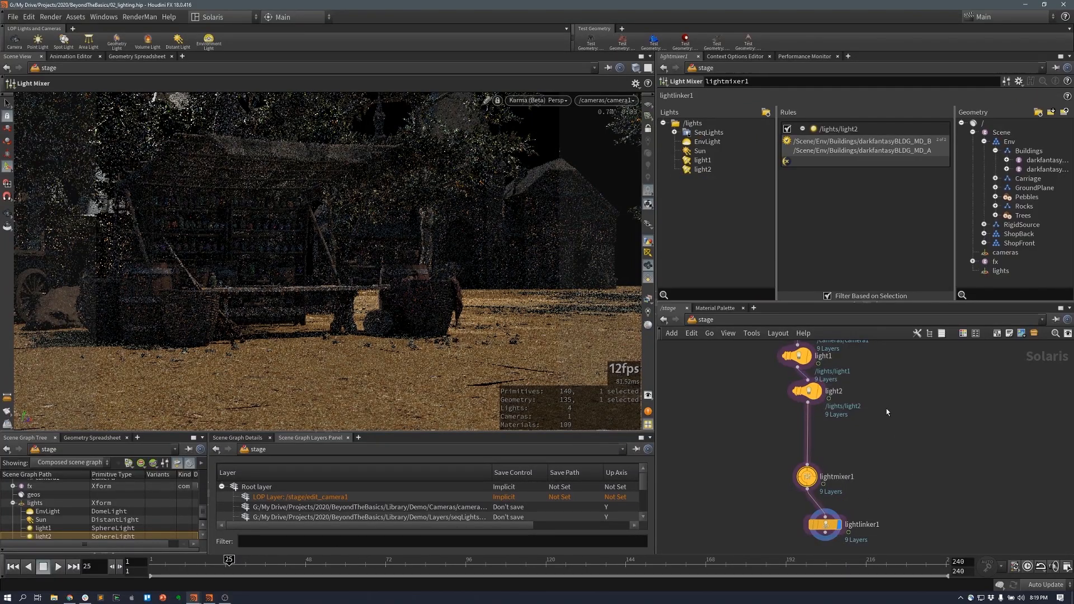
left_click(557, 101)
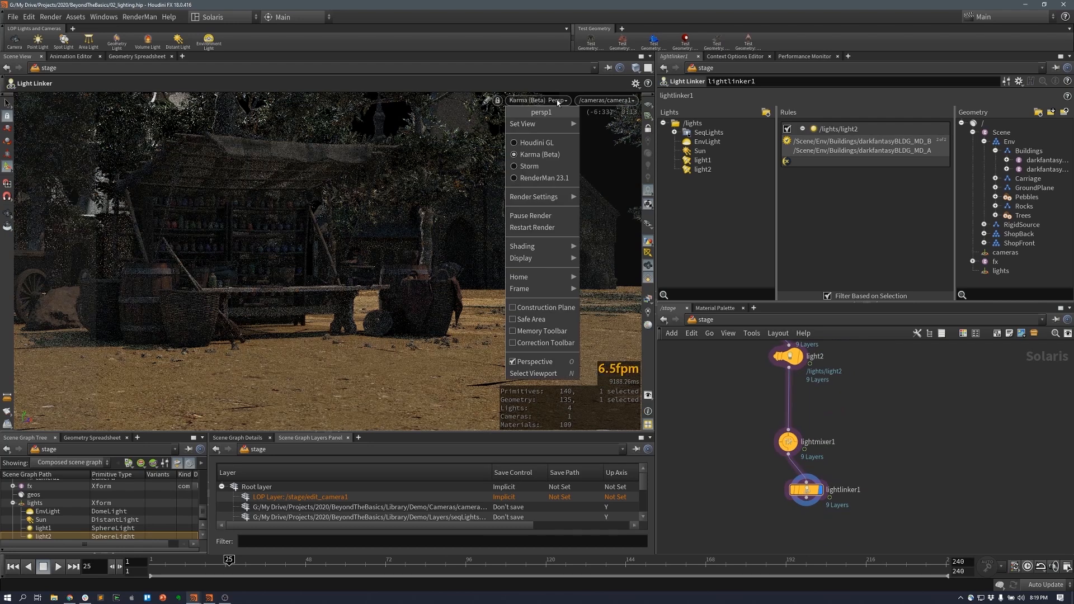
left_click(555, 142)
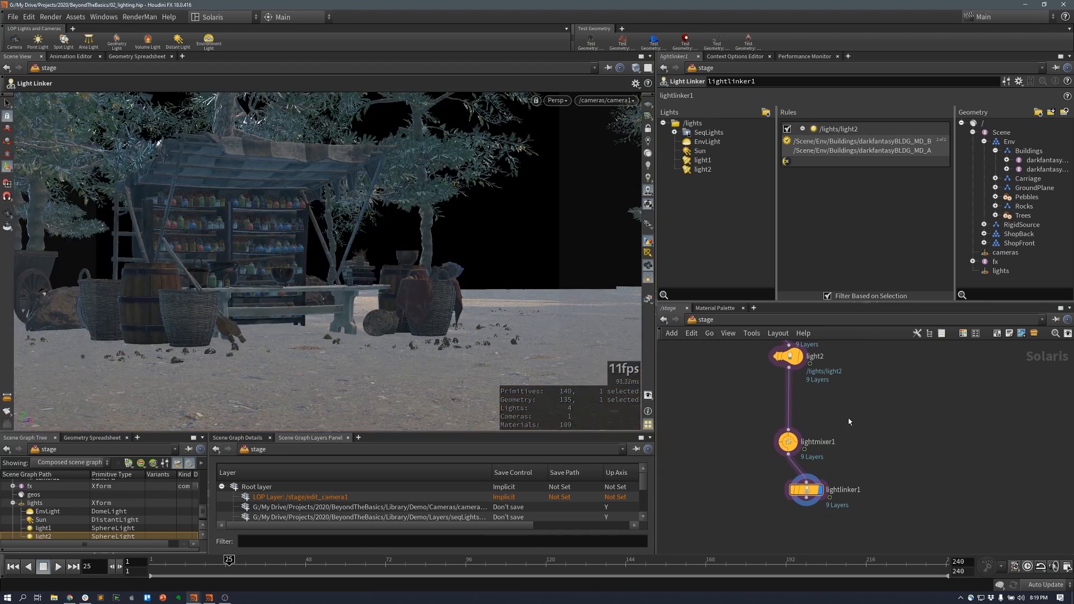
- Compare the light mixer's sliders with the light linker's rules for light2
middle_click_drag(848, 417, 833, 382)
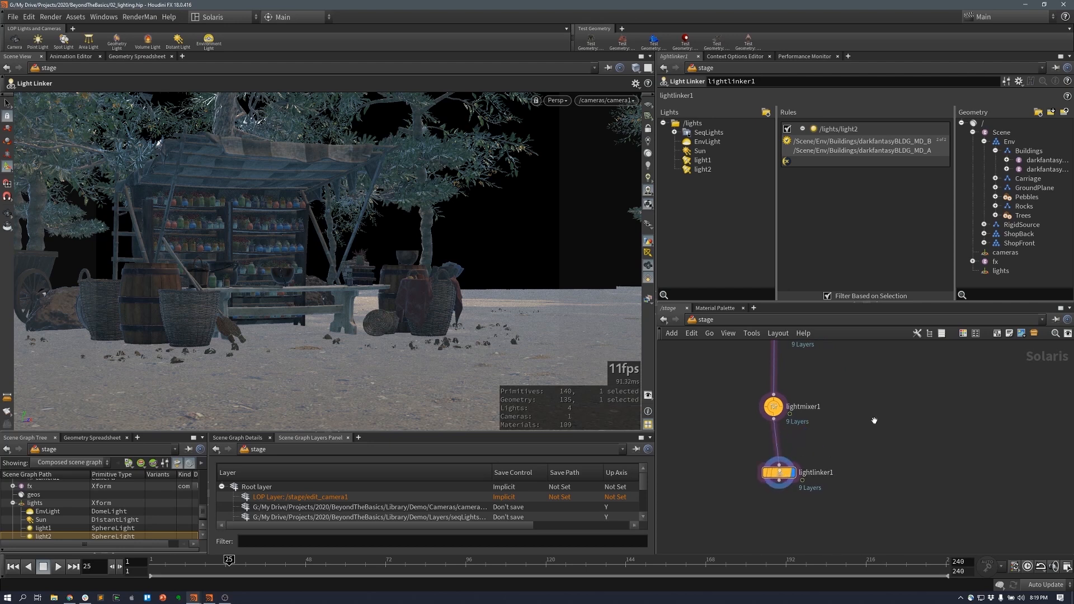
mouse_move(874, 420)
middle_mouse_down()
mouse_move(872, 451)
mouse_move(870, 430)
middle_mouse_up()
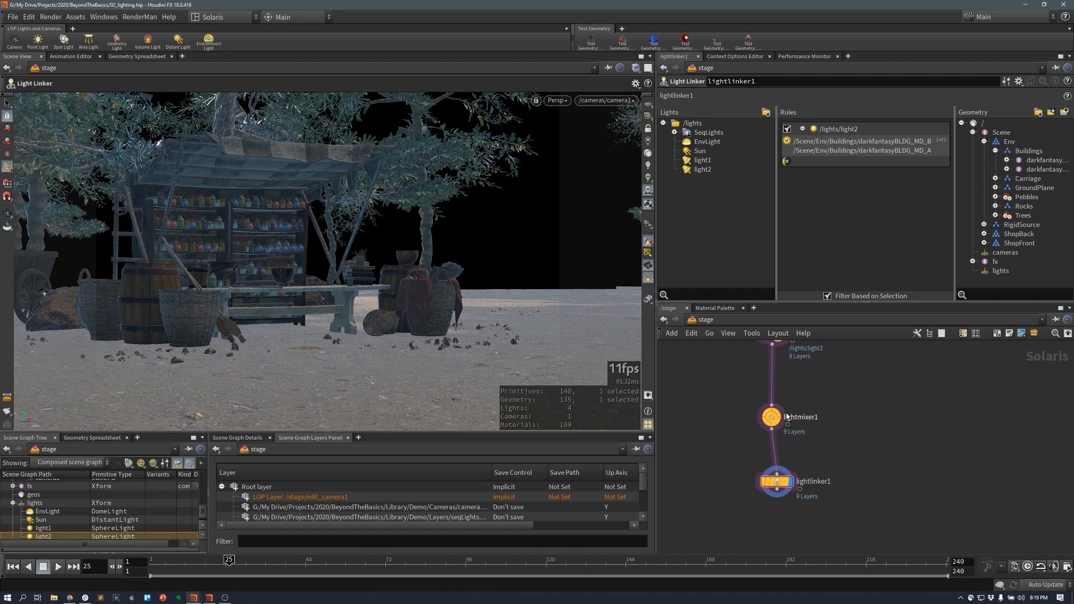
key("Up")
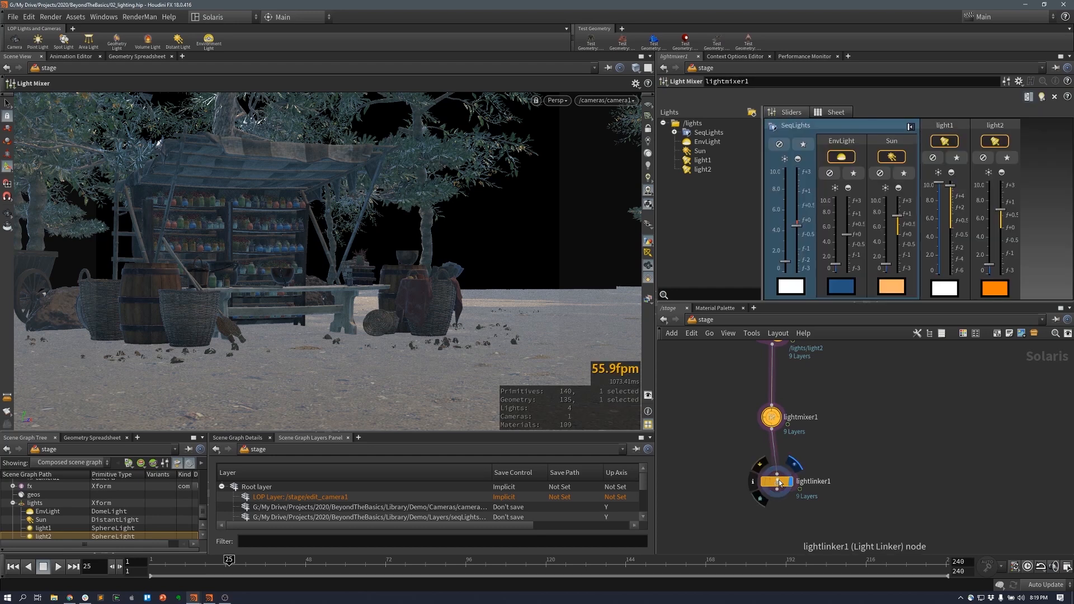
left_click(779, 482)
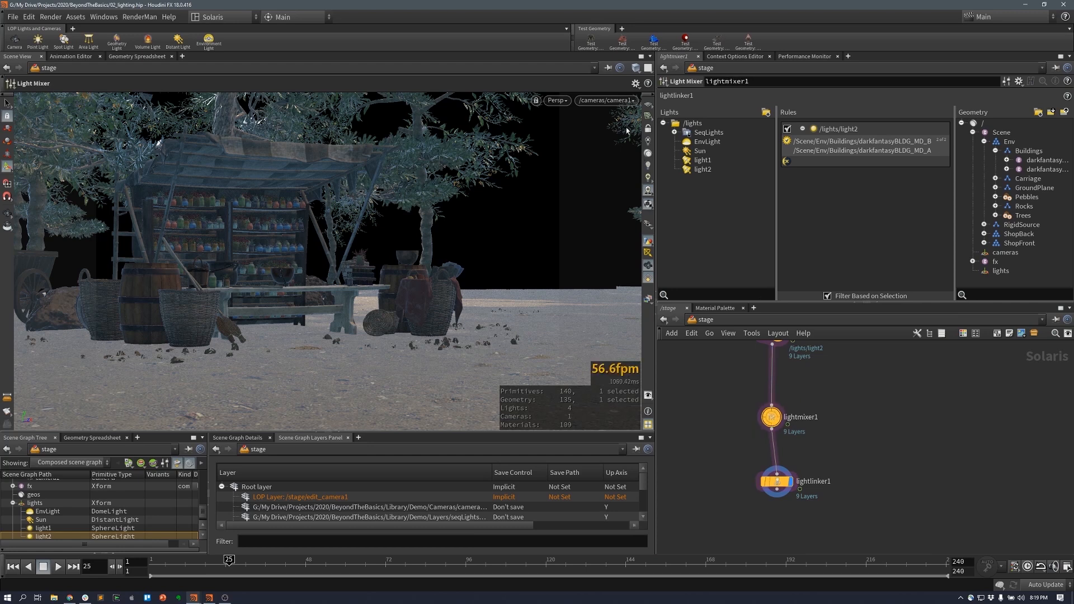
- View the scene through light2 and light1 to check what each light is aimed at
left_click(771, 417)
left_click(607, 100)
mouse_move(615, 131)
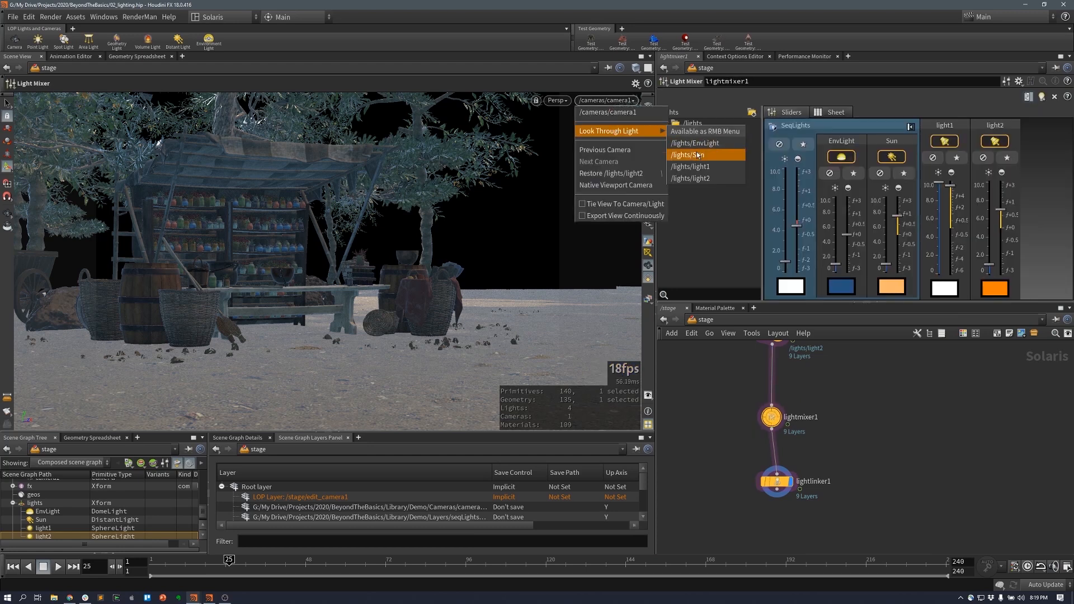
left_click(702, 179)
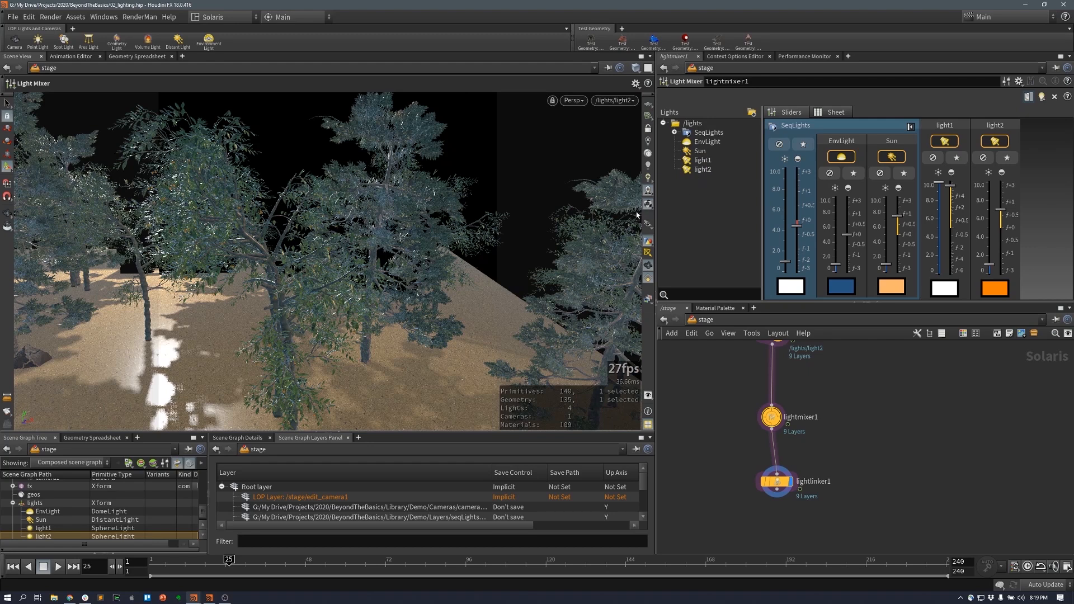
left_click(614, 100)
mouse_move(671, 131)
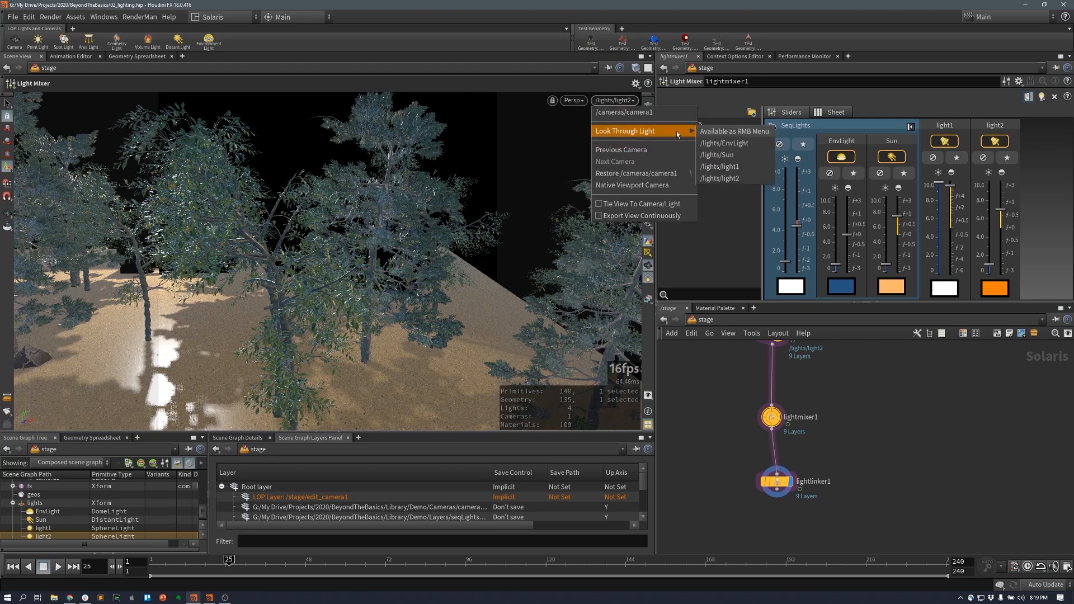
left_click(712, 167)
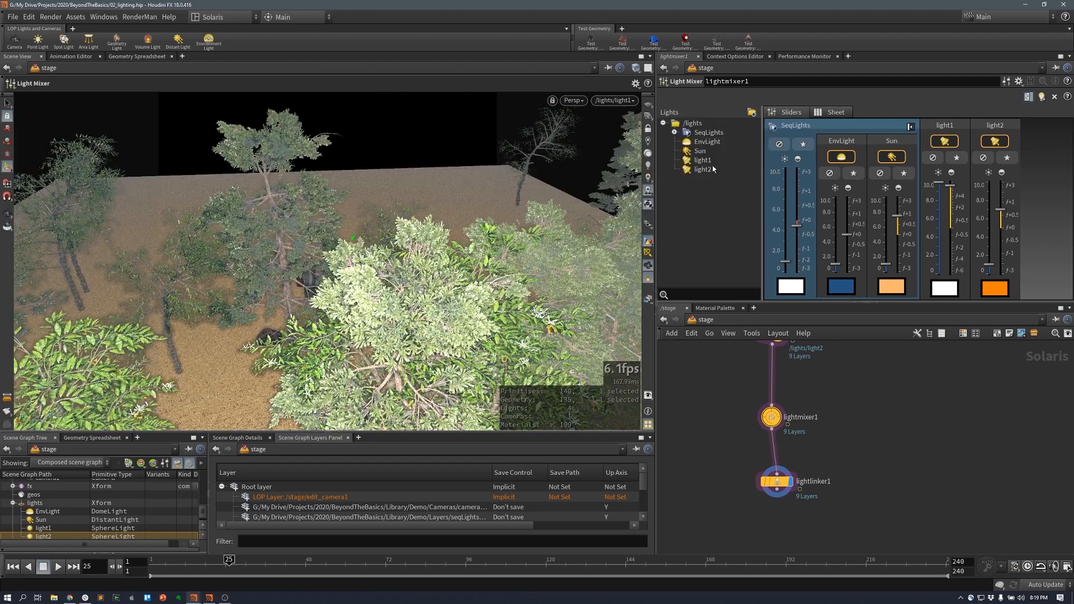
left_click(648, 178)
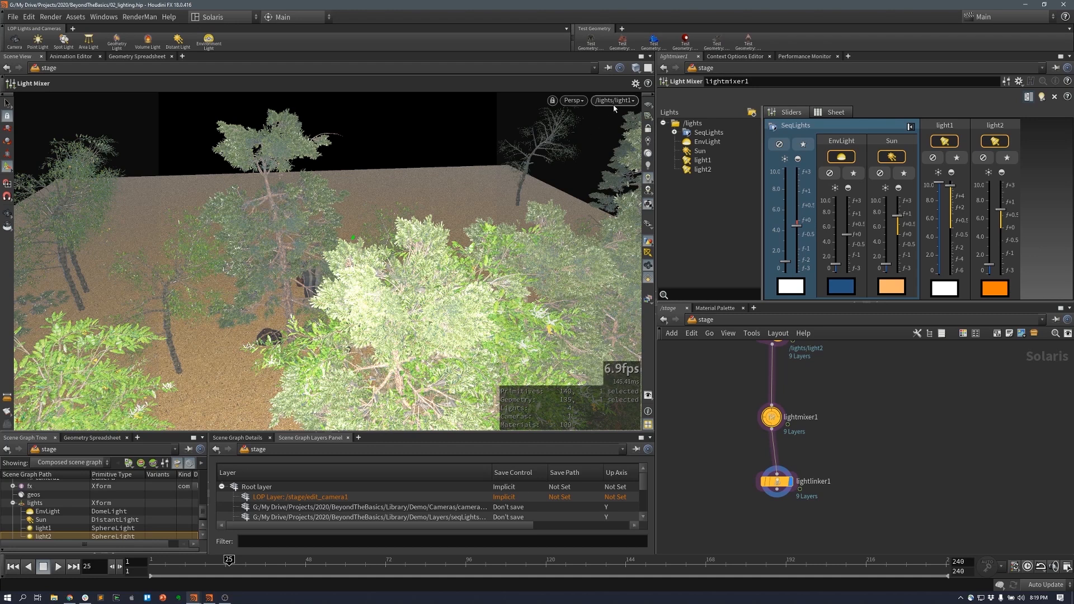
key("Escape")
left_click_drag(492, 207, 447, 224)
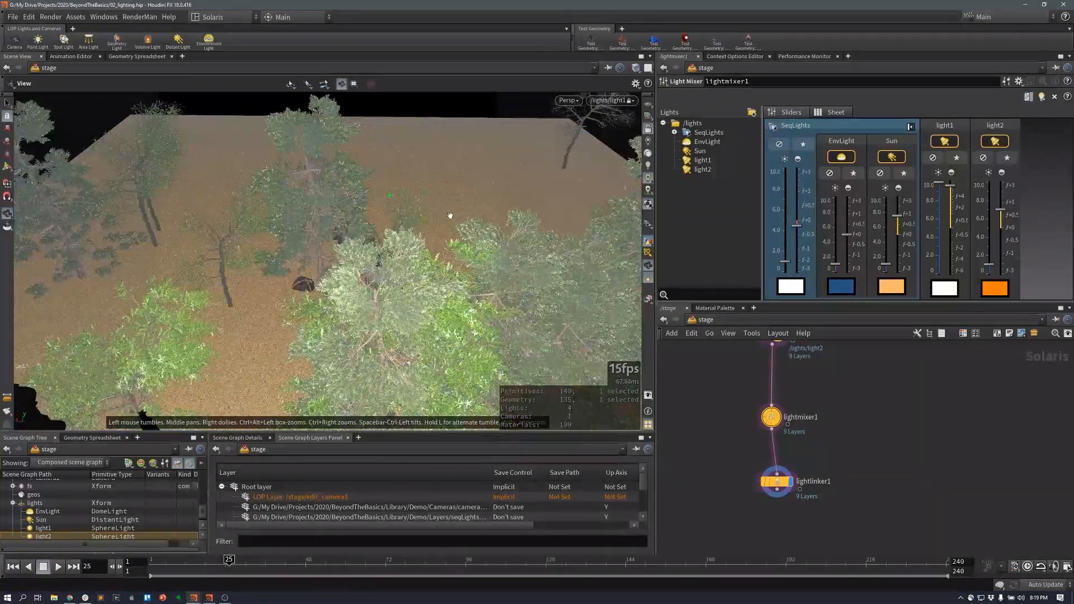
key("Return")
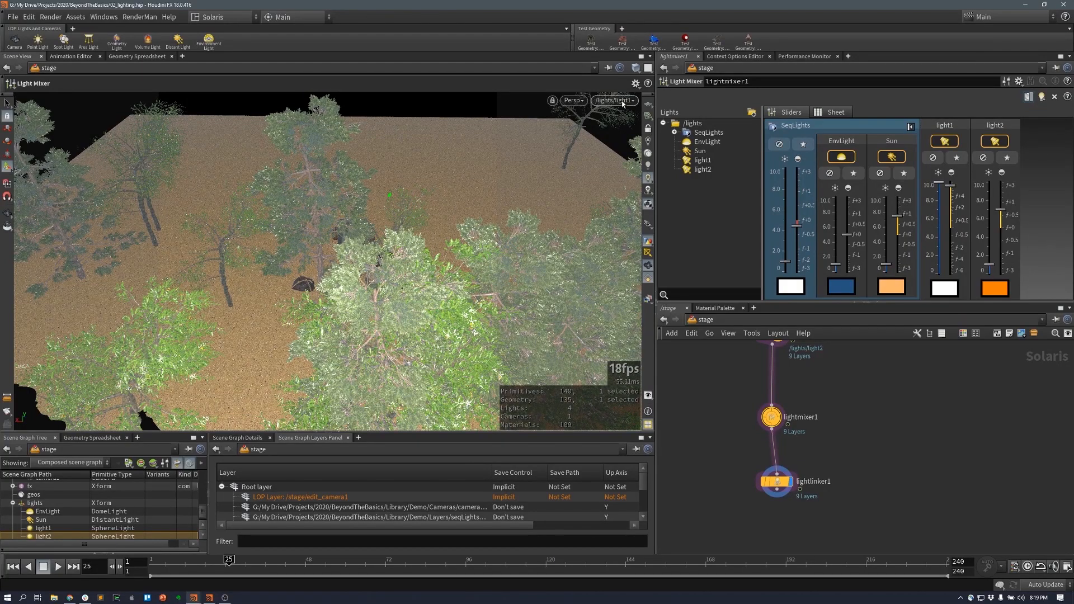
- Look through the Sun light in the viewport
left_click(621, 101)
mouse_move(632, 131)
left_click(703, 155)
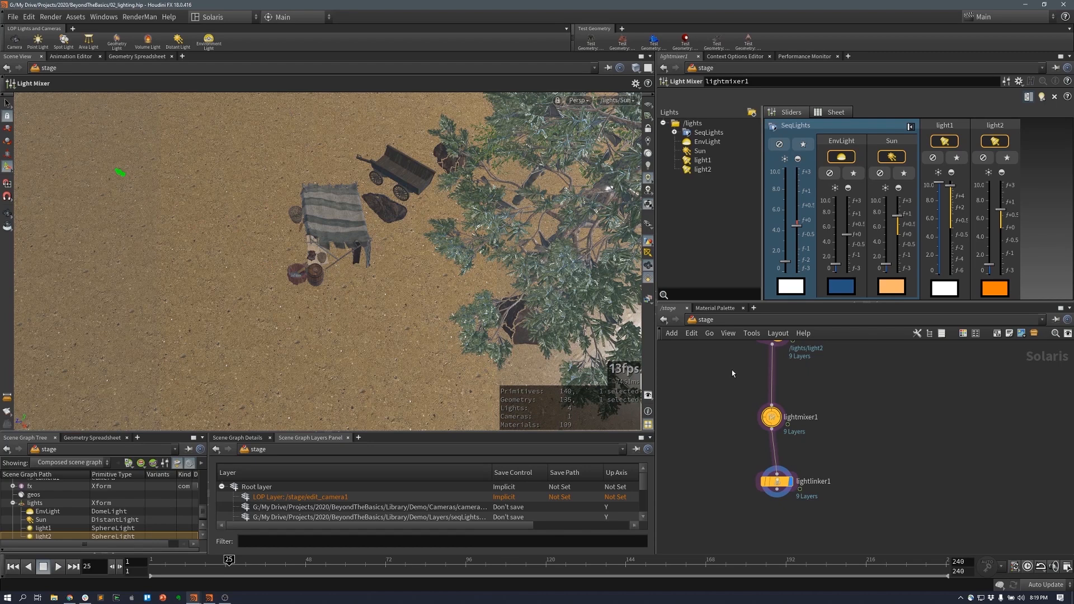
- Create an edit node for the Sun light from the scene graph, appended after the light linker
left_click_drag(786, 484, 780, 473)
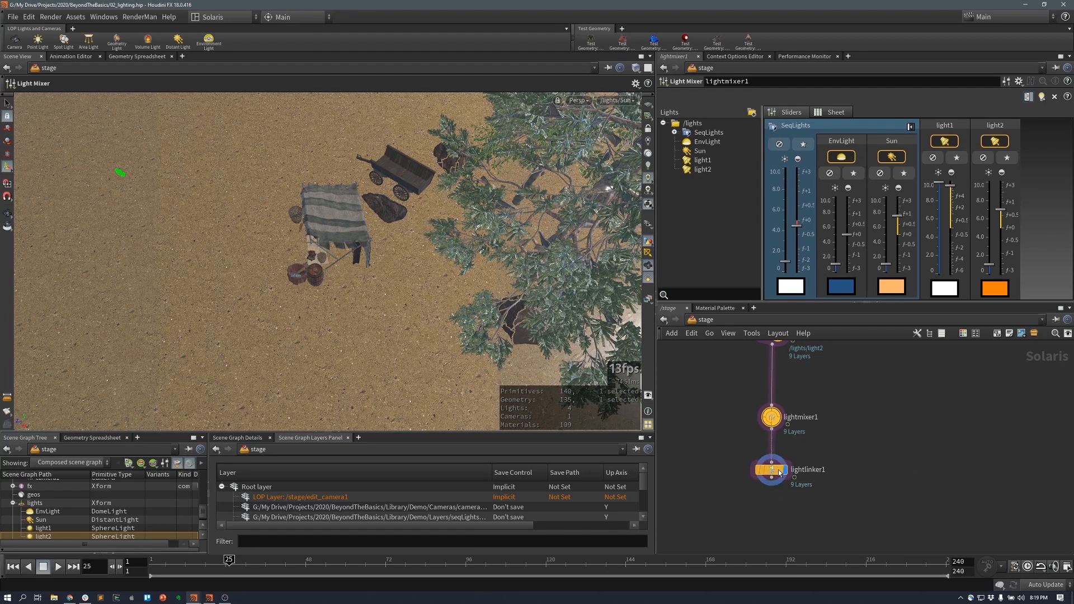
middle_click_drag(780, 473, 818, 436)
scroll(128, 518, "down", 1)
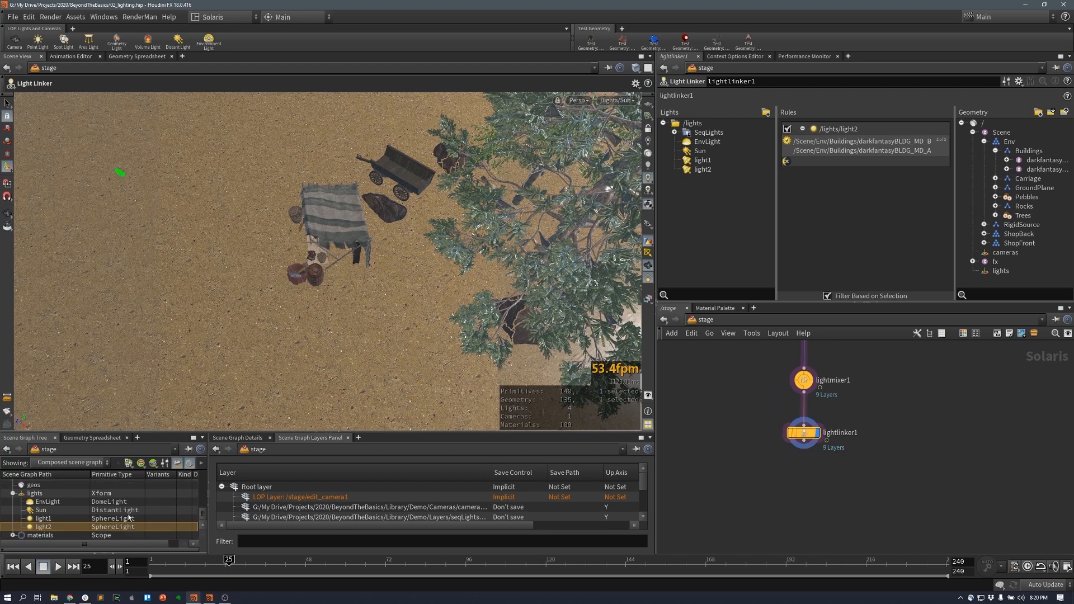
left_click(41, 511)
right_click(52, 512)
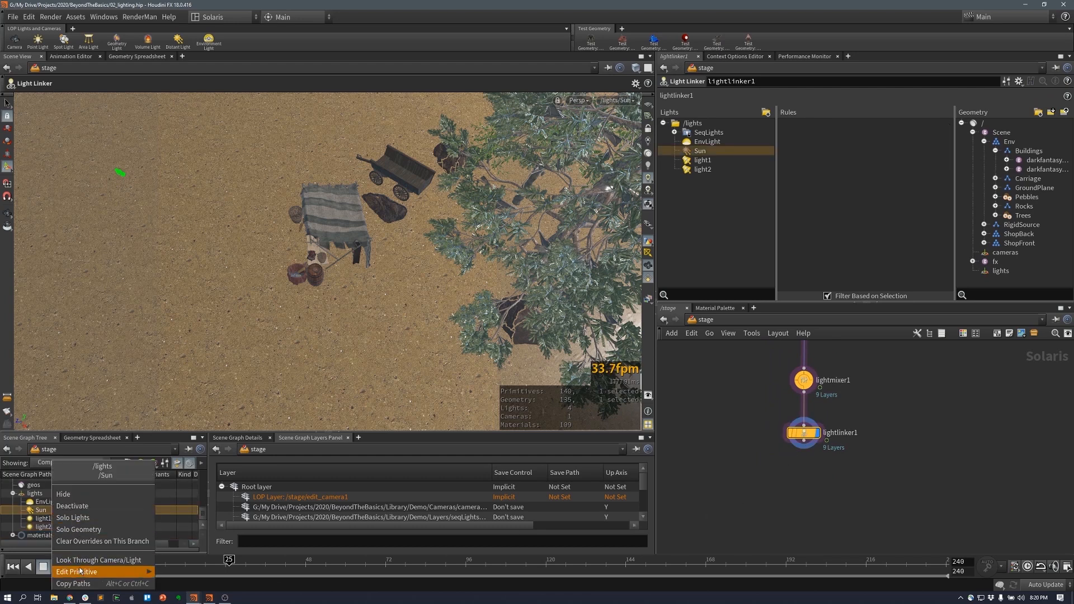
mouse_move(112, 570)
left_click(166, 572)
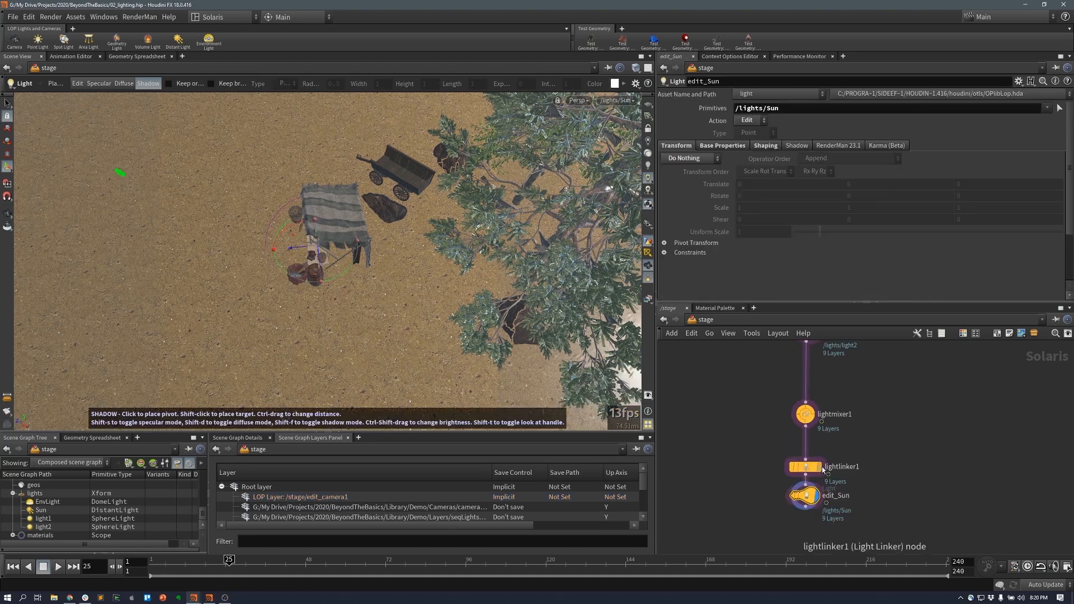
left_click_drag(811, 470, 810, 467)
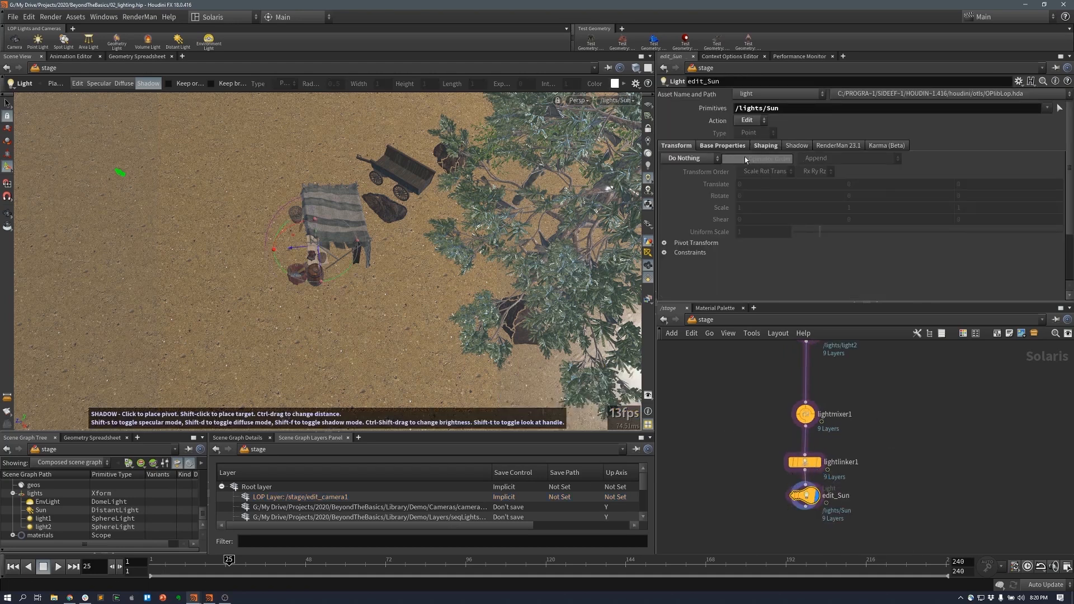
- Enable the Sun edit's transform with Set or Create and set its operator order to Replace All Local Transforms
left_click(707, 146)
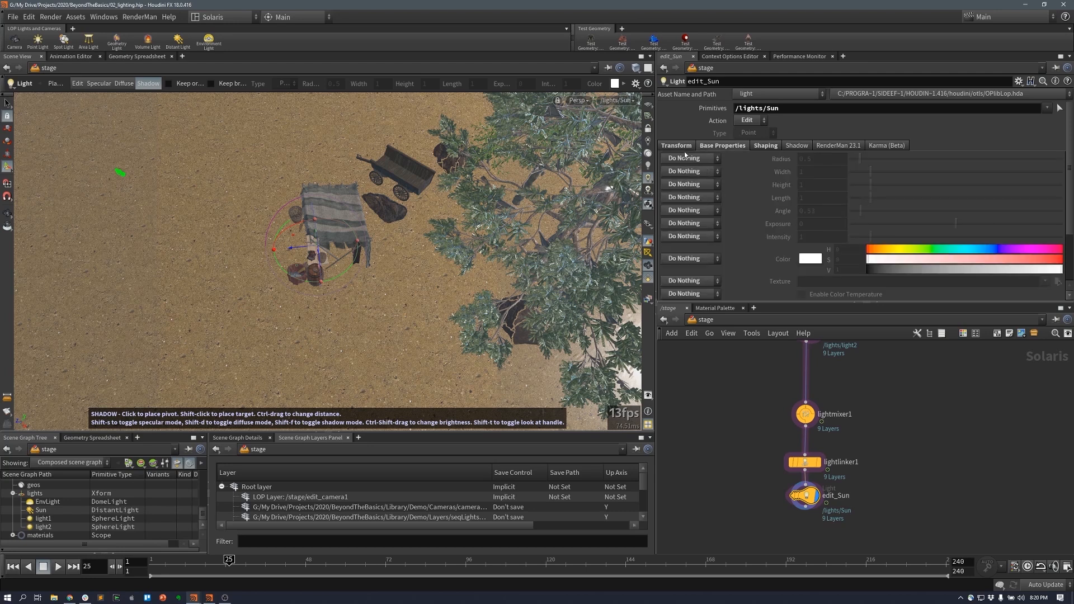
left_click(684, 147)
left_click(704, 159)
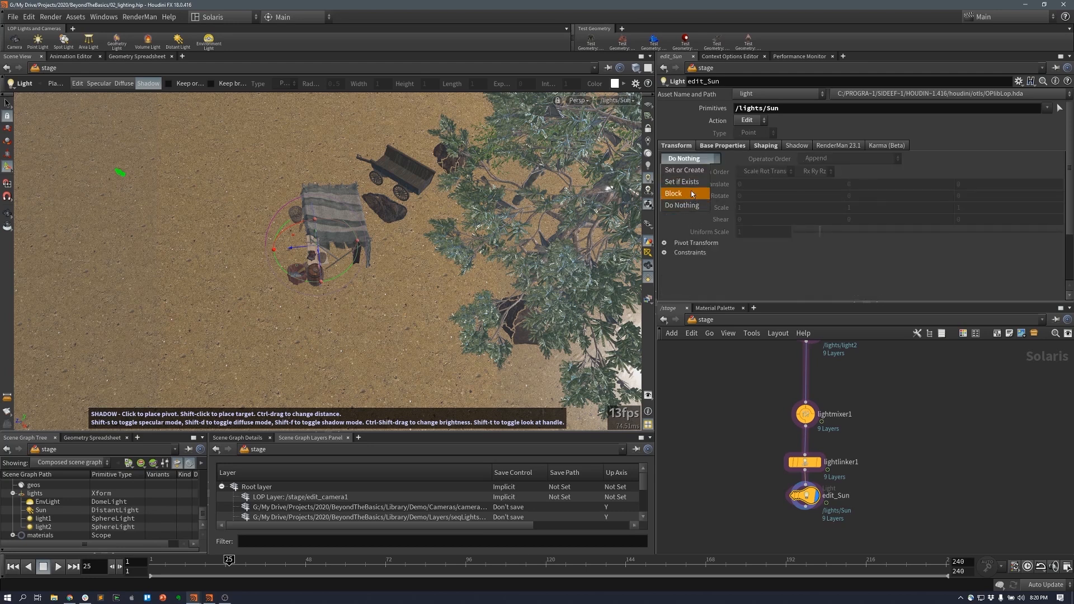
left_click(692, 173)
left_click(814, 159)
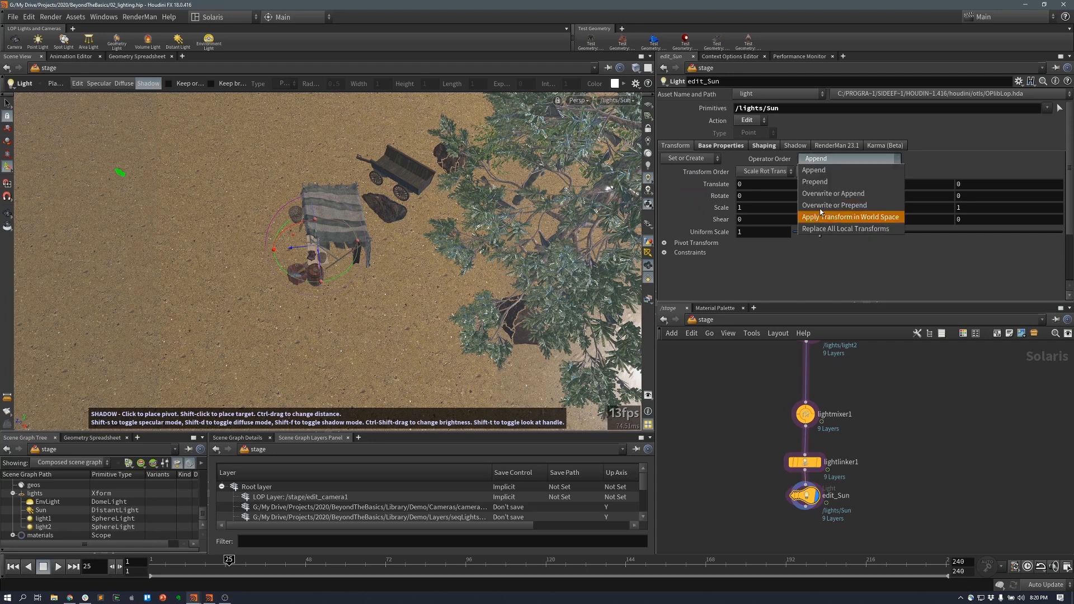
left_click(820, 228)
- Tie the view to the Sun, frame the Tent, and aim the light down at the shop, rotated about -21.8, 26.7, 0
left_click(648, 128)
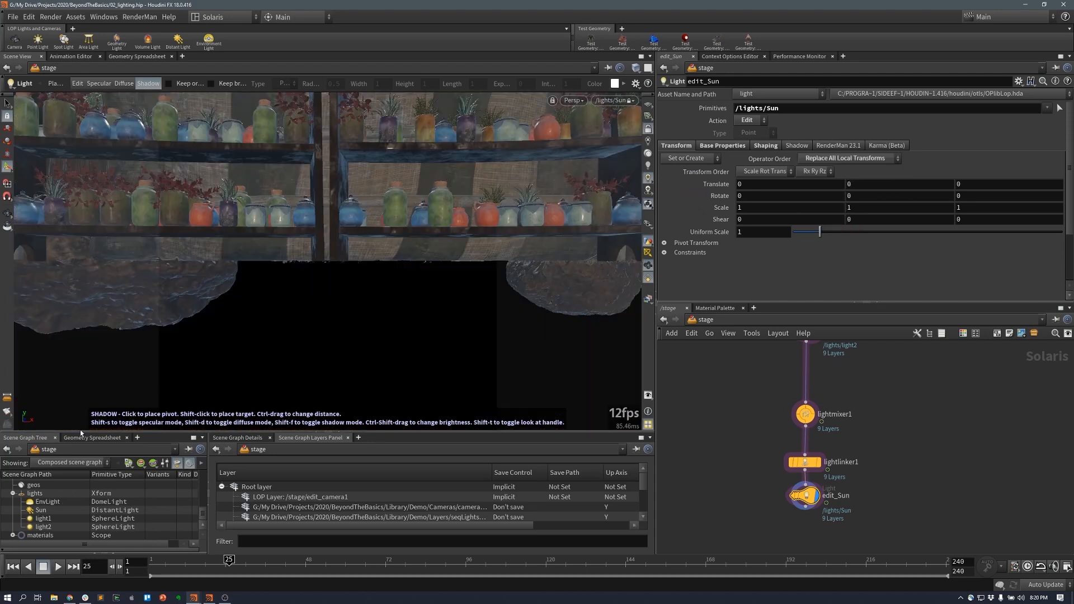
left_click_drag(83, 432, 83, 354)
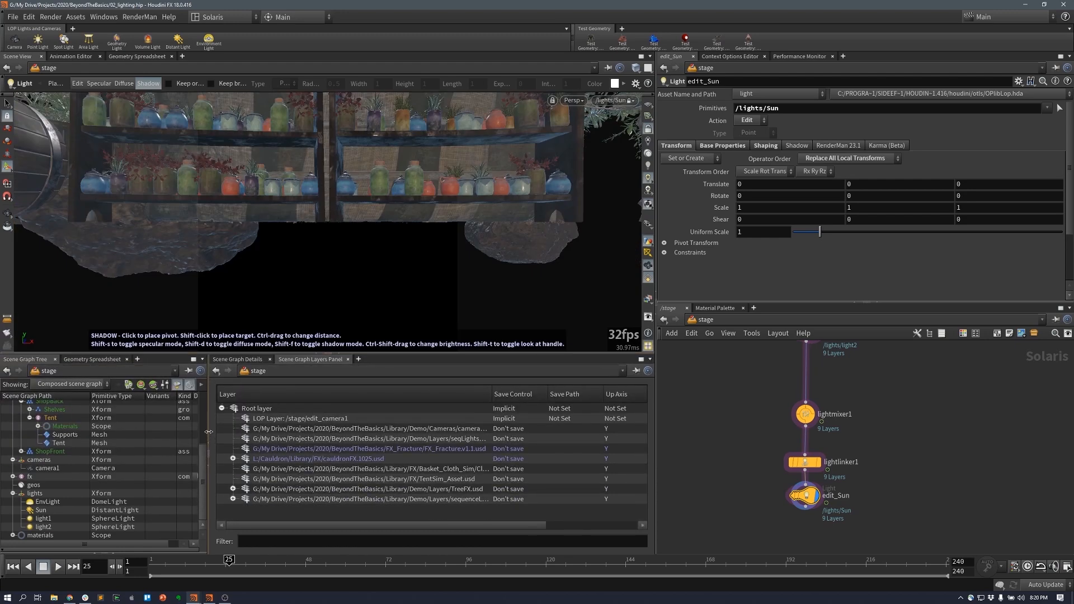
left_click_drag(208, 432, 328, 432)
left_click(51, 427)
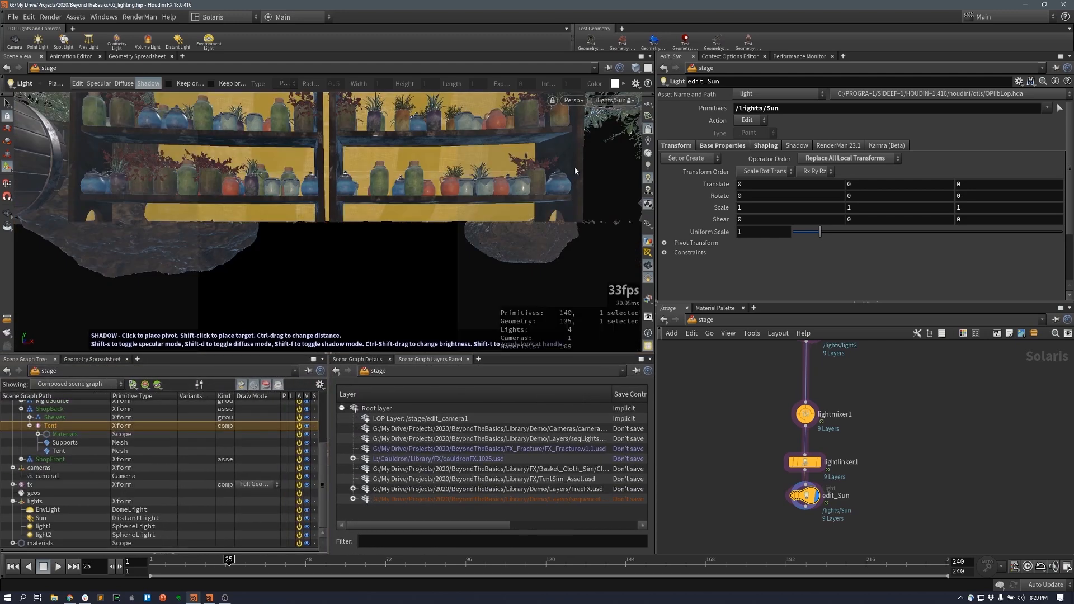
key("space+h")
left_click_drag(475, 230, 444, 238)
scroll(397, 212, "down", 3)
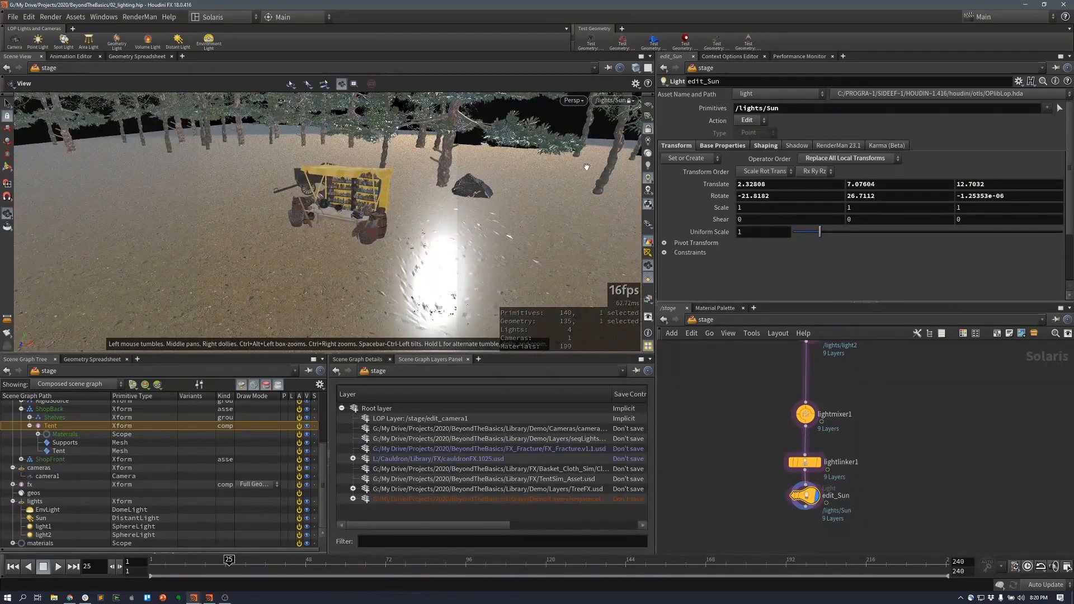
key("Return")
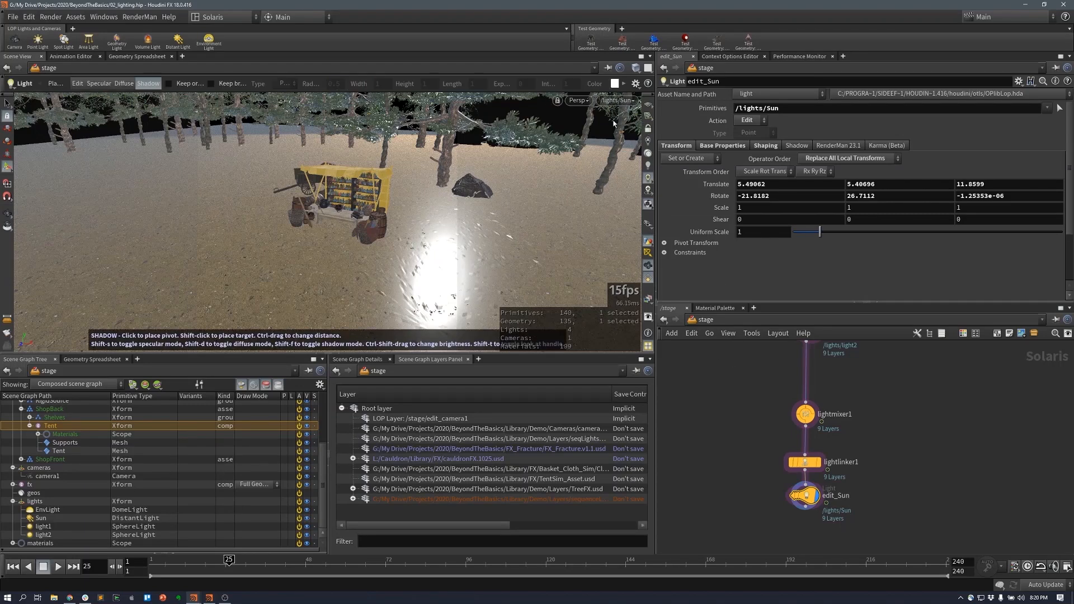
- Return to the camera1 view, deselect the Tent and preview the new Sun direction in Karma
left_click(616, 100)
left_click(616, 113)
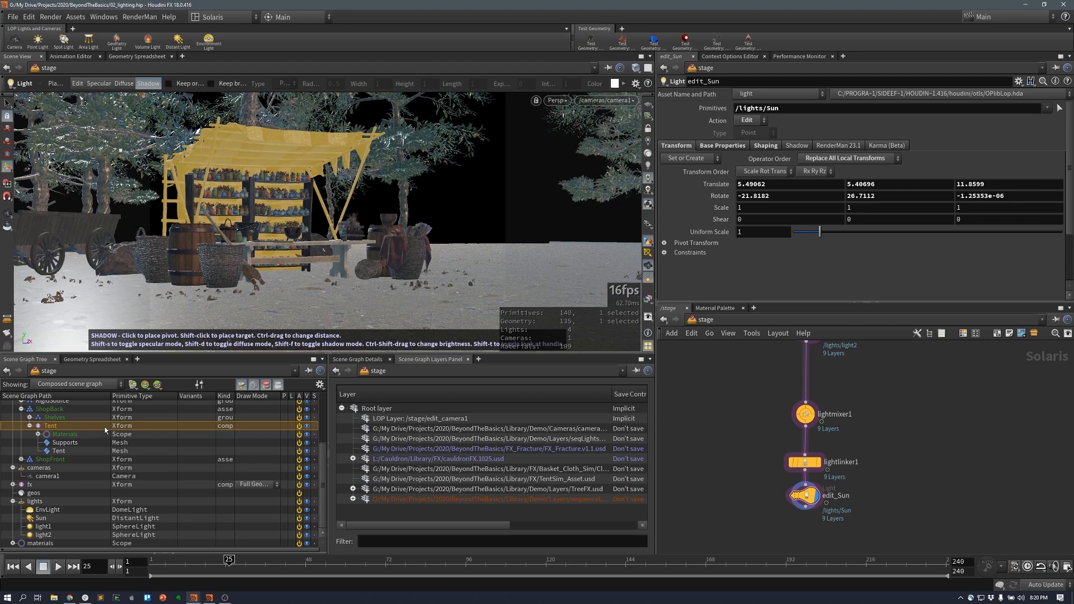
left_click(471, 172)
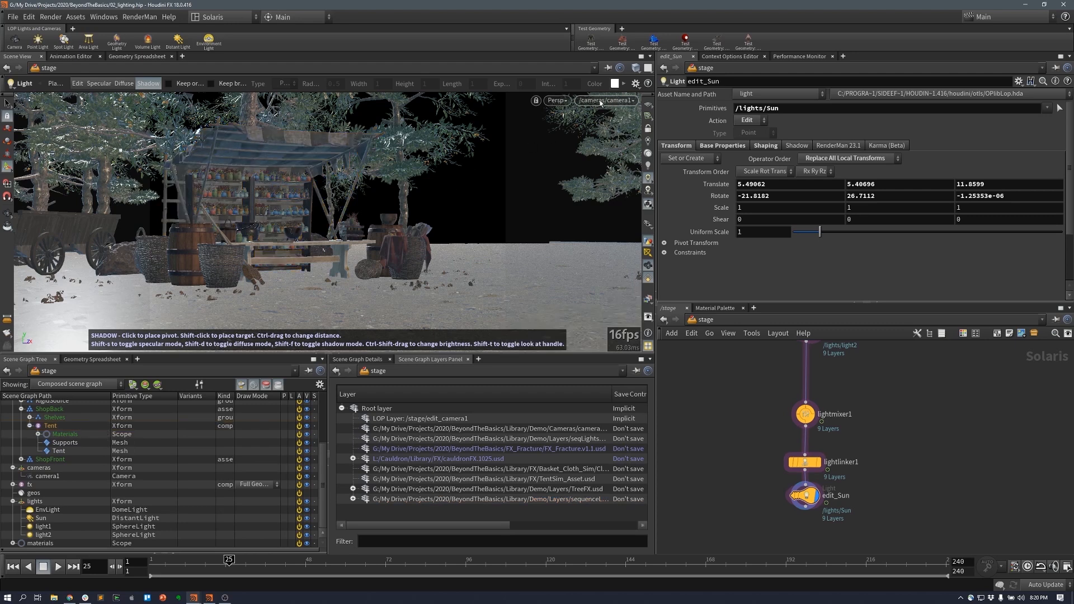
left_click(557, 101)
left_click(571, 155)
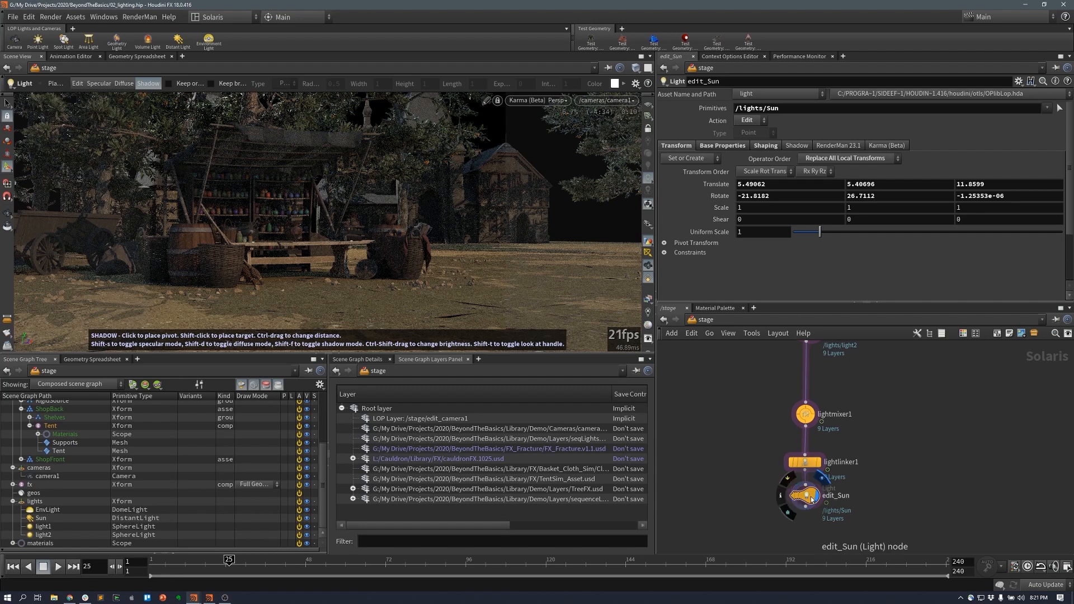
- Show the light mixer's sliders and set the viewport renderer back to Houdini GL
left_click(805, 416)
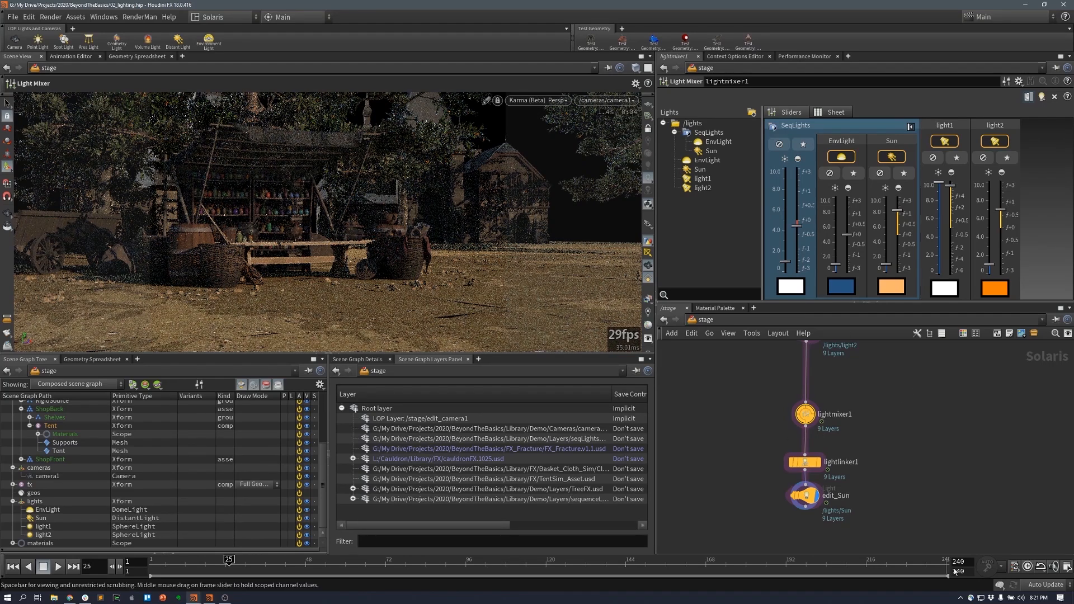
left_click(547, 101)
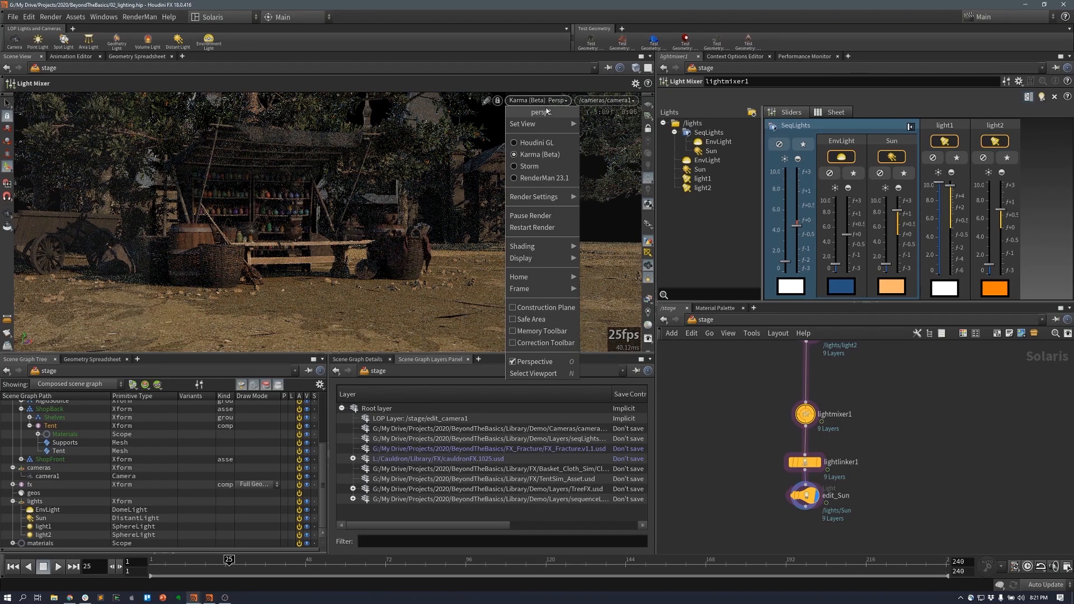
left_click(538, 142)
- Duplicate the camera's sublayer node beside the existing chain as a second branch from sublayer2
middle_click_drag(890, 406, 857, 468)
right_click_drag(858, 468, 862, 444)
middle_click_drag(862, 444, 833, 454)
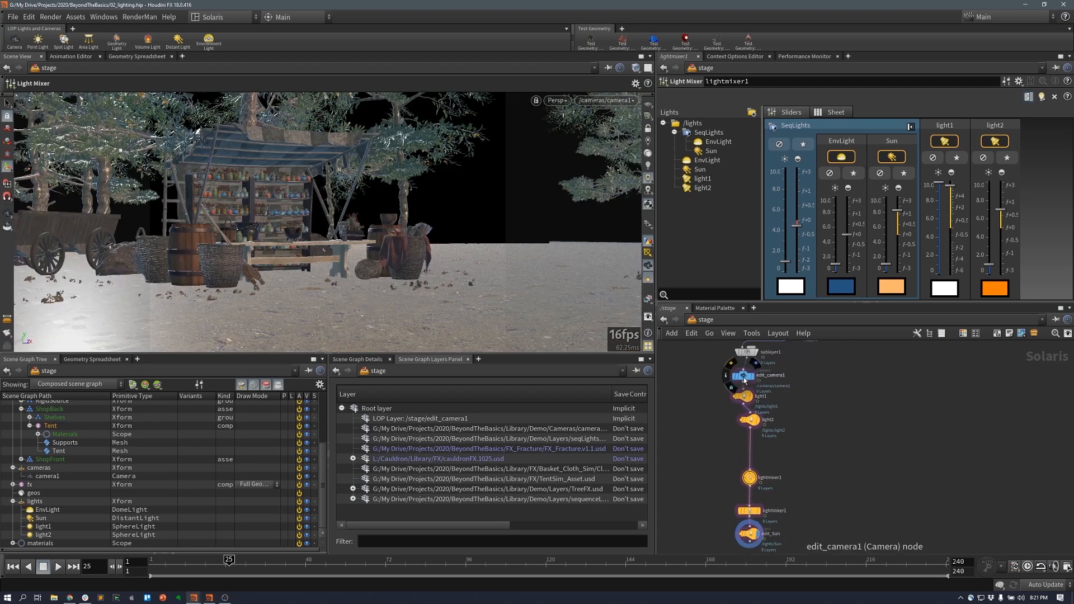
left_click_drag(747, 355, 834, 371)
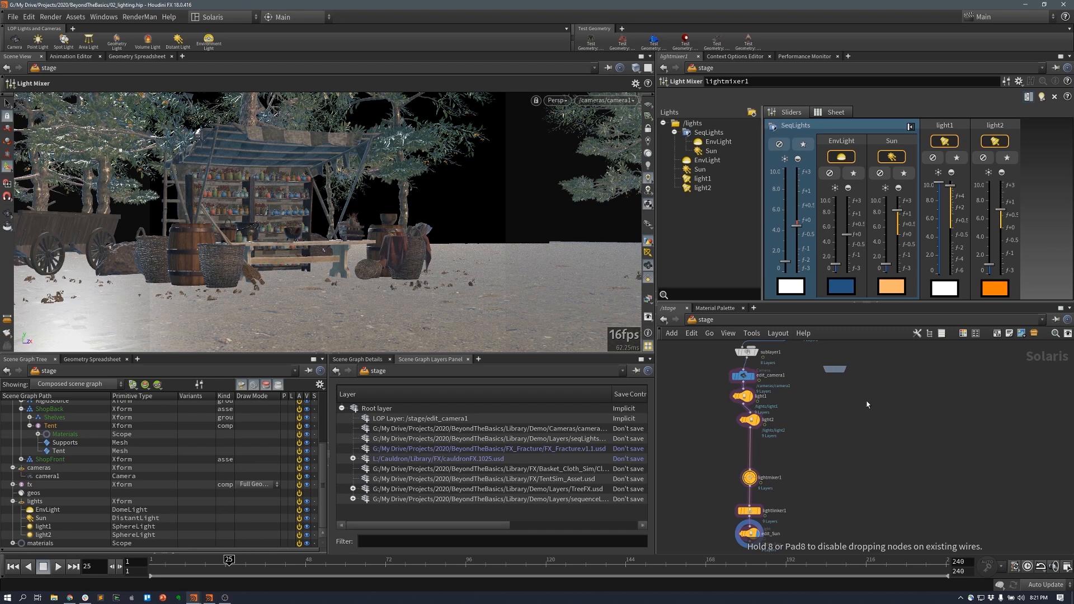
left_click_drag(867, 404, 874, 397)
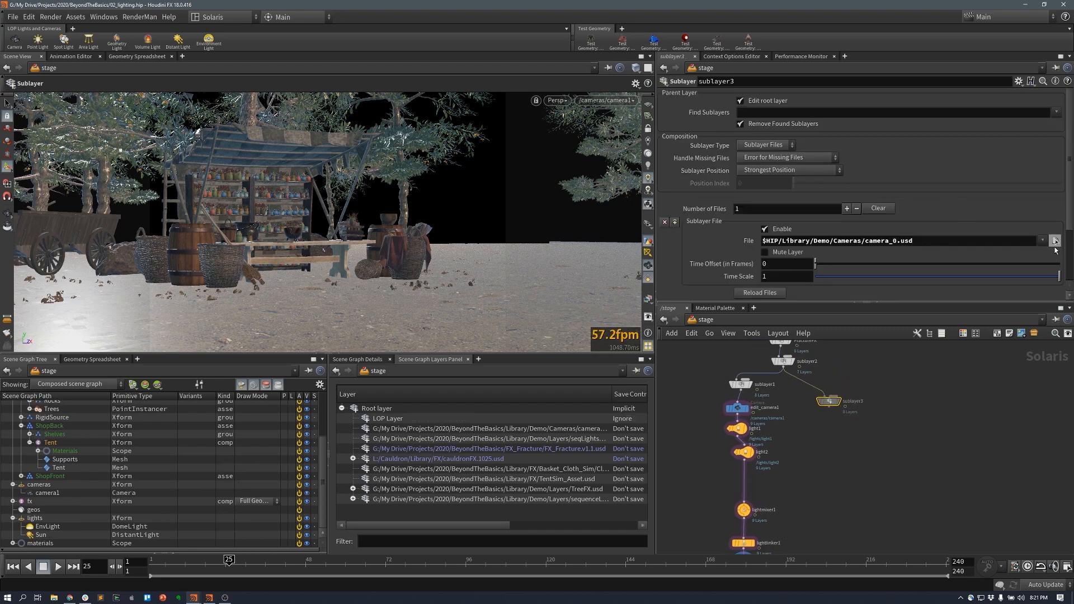
- Point the duplicated sublayer node to the file $HIP/Library/Demo/Cameras/camera_1.usd
left_click(1055, 243)
left_click(797, 149)
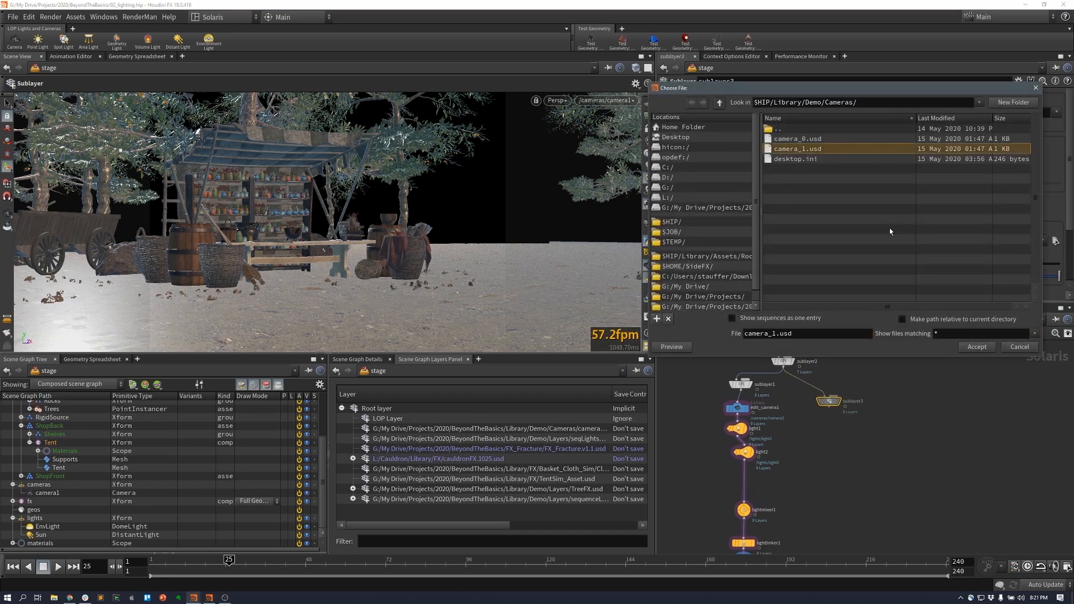
left_click(976, 347)
middle_click_drag(890, 419, 881, 402)
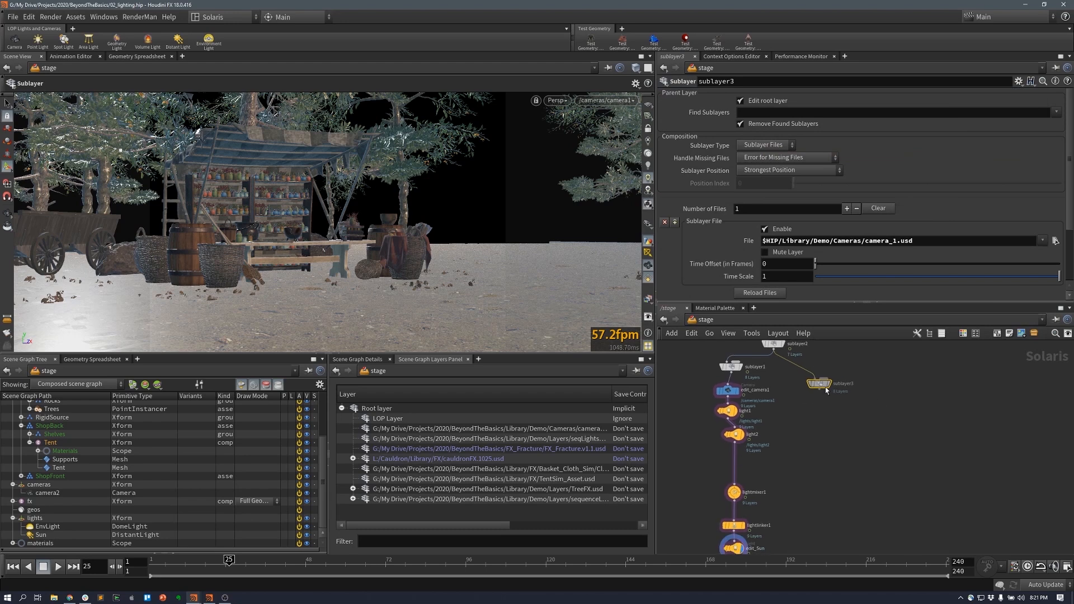
- Display the new camera sublayer branch and look through camera2 in the viewport
left_click(826, 386)
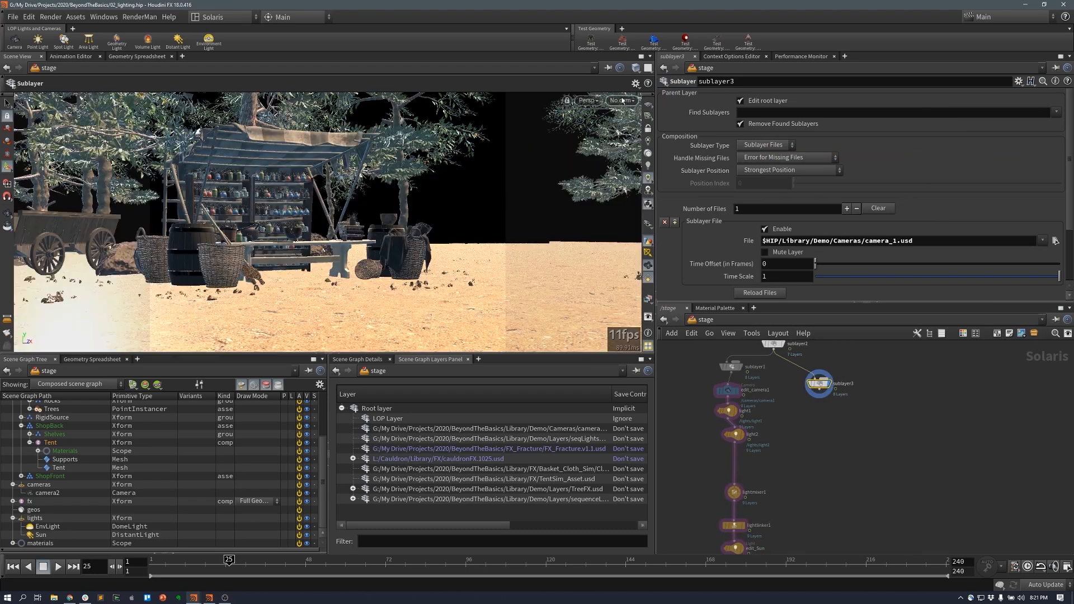
left_click(622, 100)
left_click(624, 113)
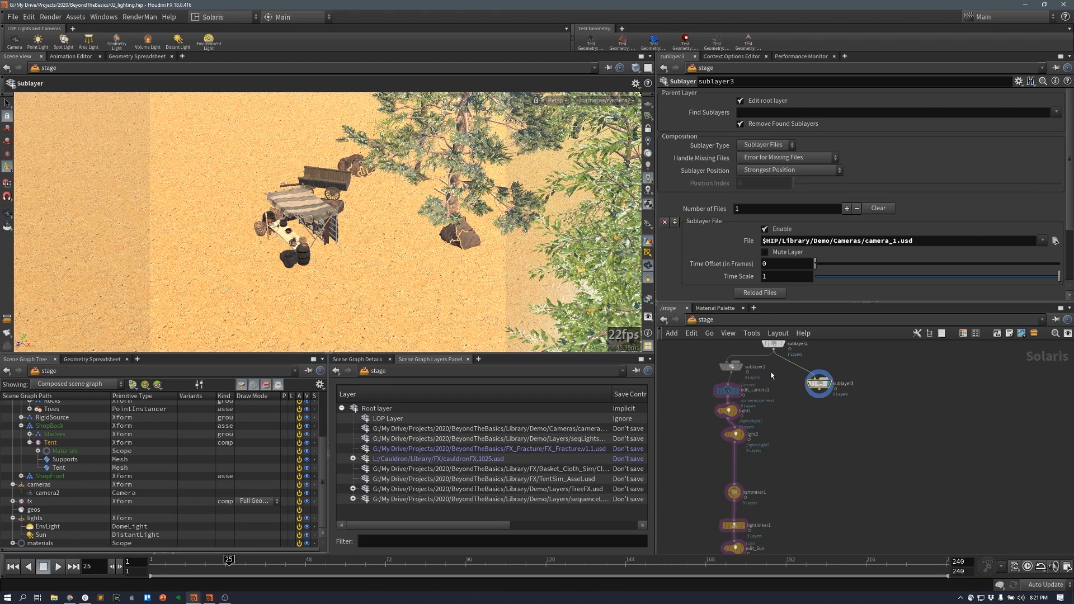
left_click_drag(819, 384, 825, 385)
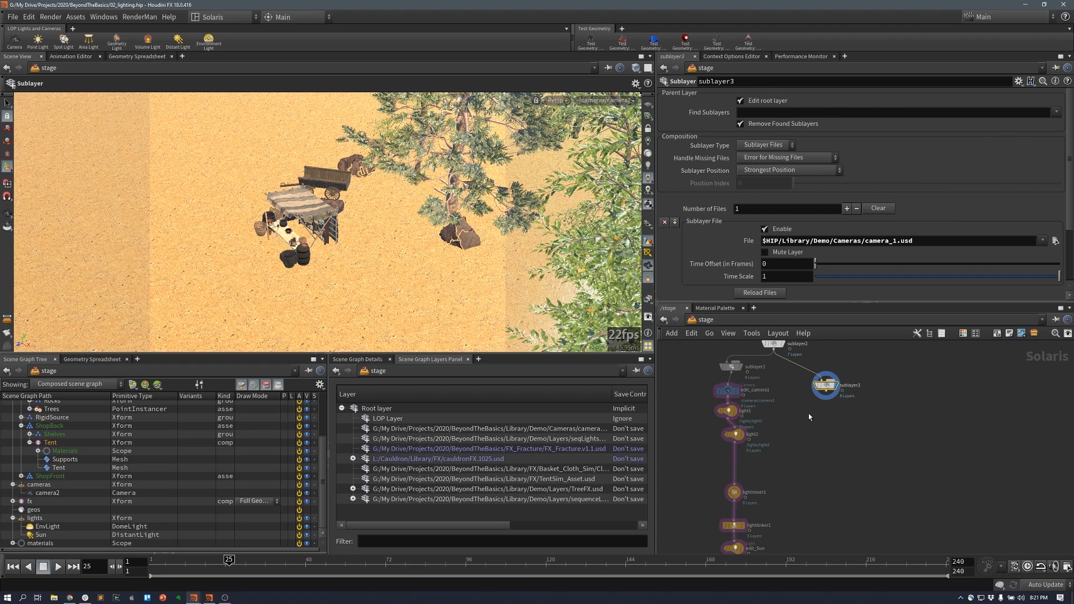
middle_click_drag(863, 422, 868, 408, "alt")
middle_click_drag(803, 461, 798, 441, "alt")
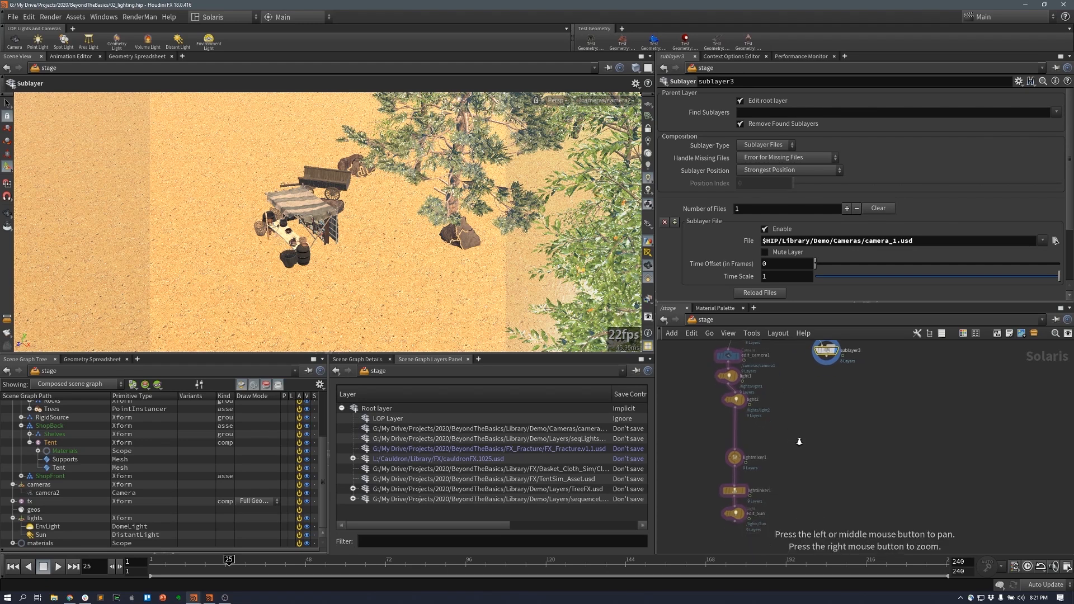
- Add a Camera node in the network beside the sublayer3 branch
right_click_drag(799, 441, 793, 451, "alt")
middle_click_drag(831, 394, 832, 445)
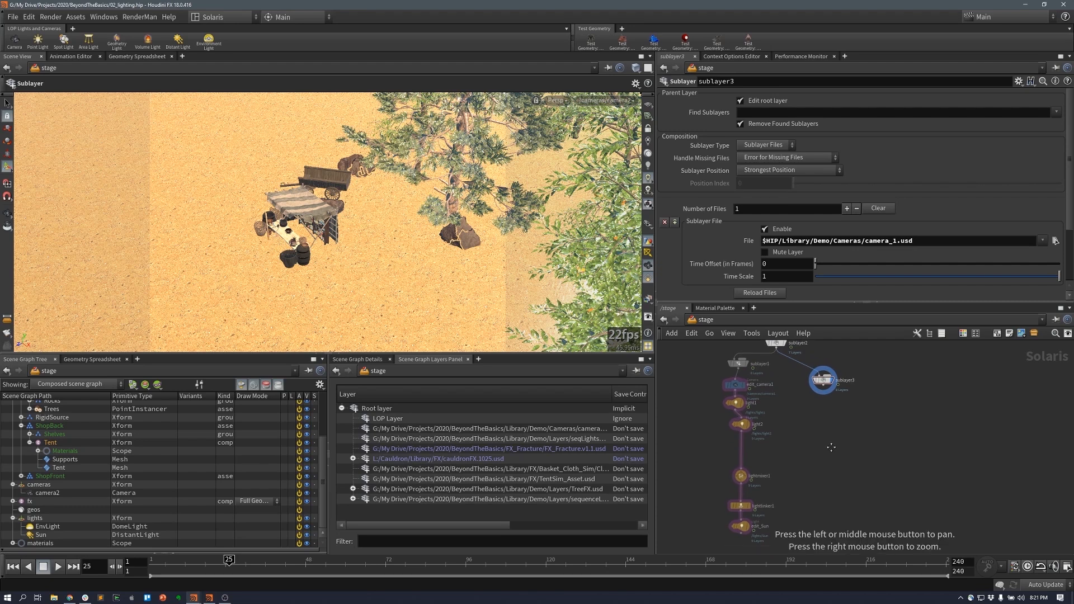
left_click_drag(825, 381, 828, 389)
middle_click_drag(891, 389, 882, 409, "alt")
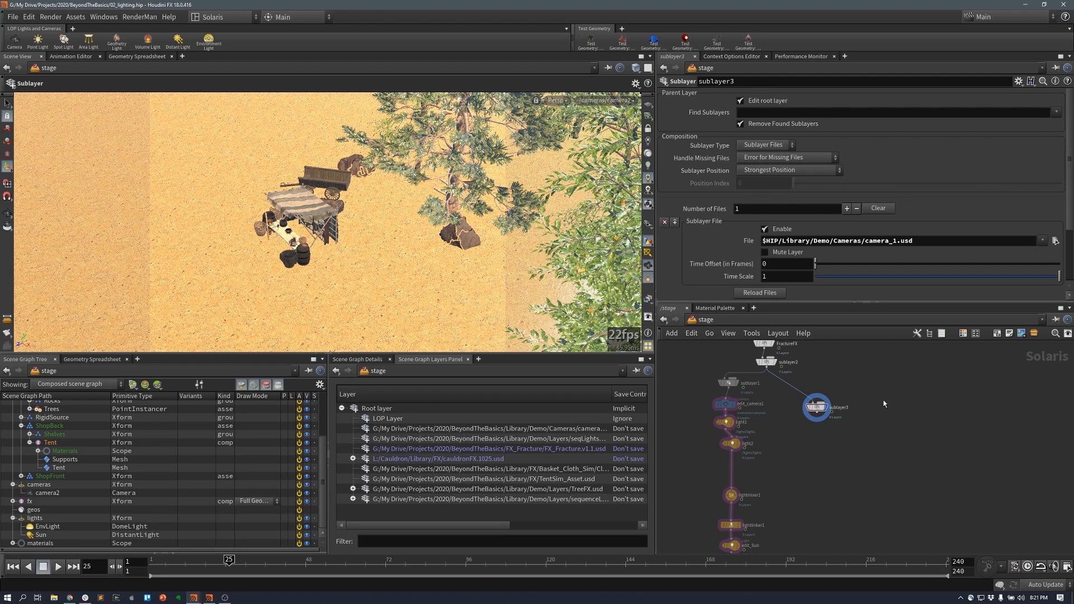
key("Tab")
mouse_move(951, 237)
left_click(998, 246)
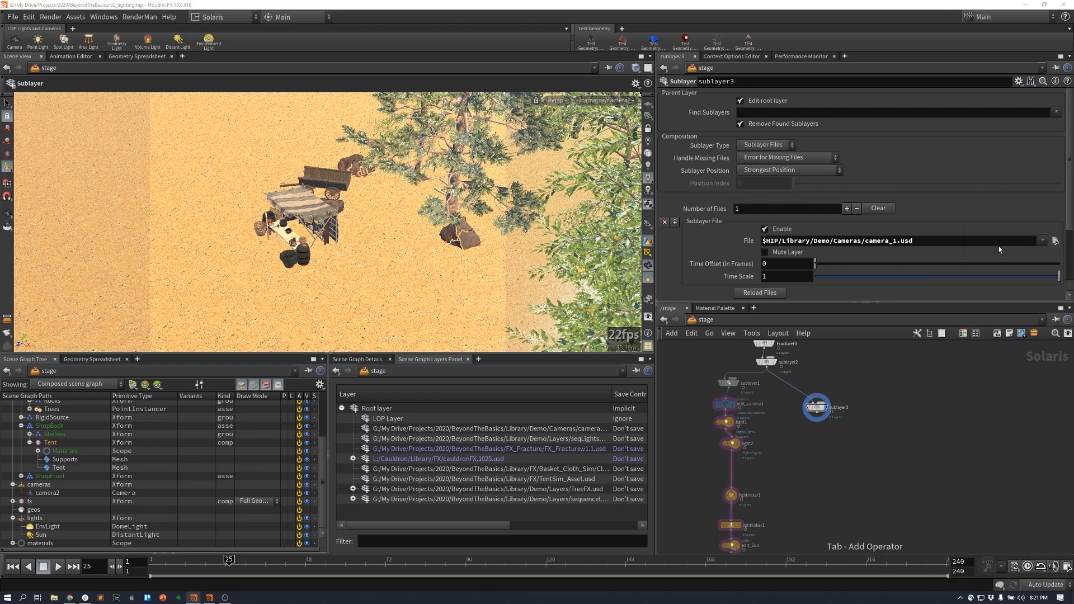
left_click(900, 407)
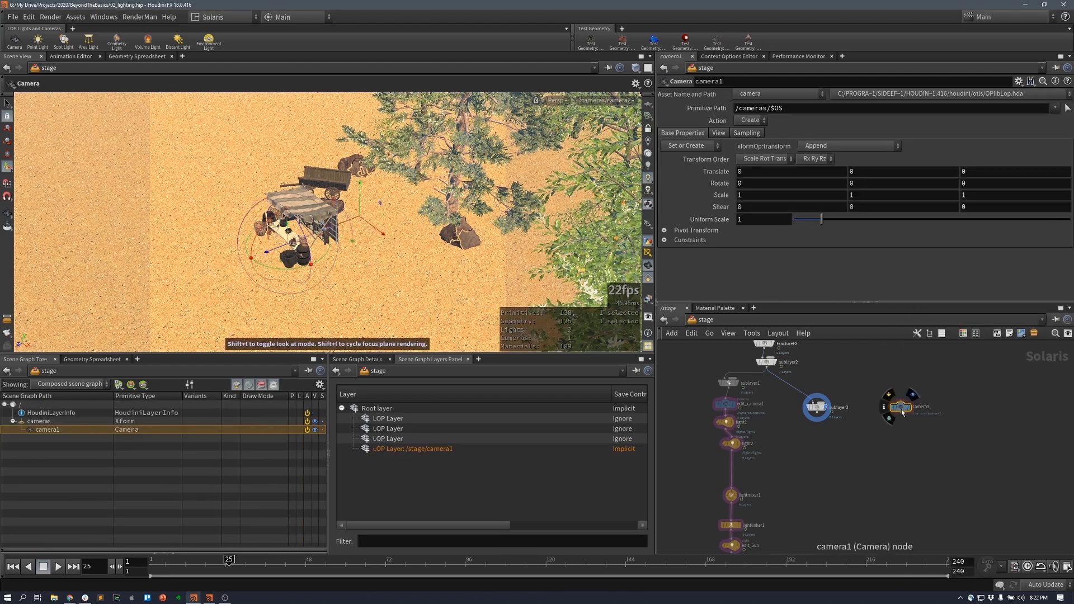
- Set the new camera's primitive path to /cameras/camera3, wire it to the output of sublayer2 and display it
double_click(777, 108)
type("caem")
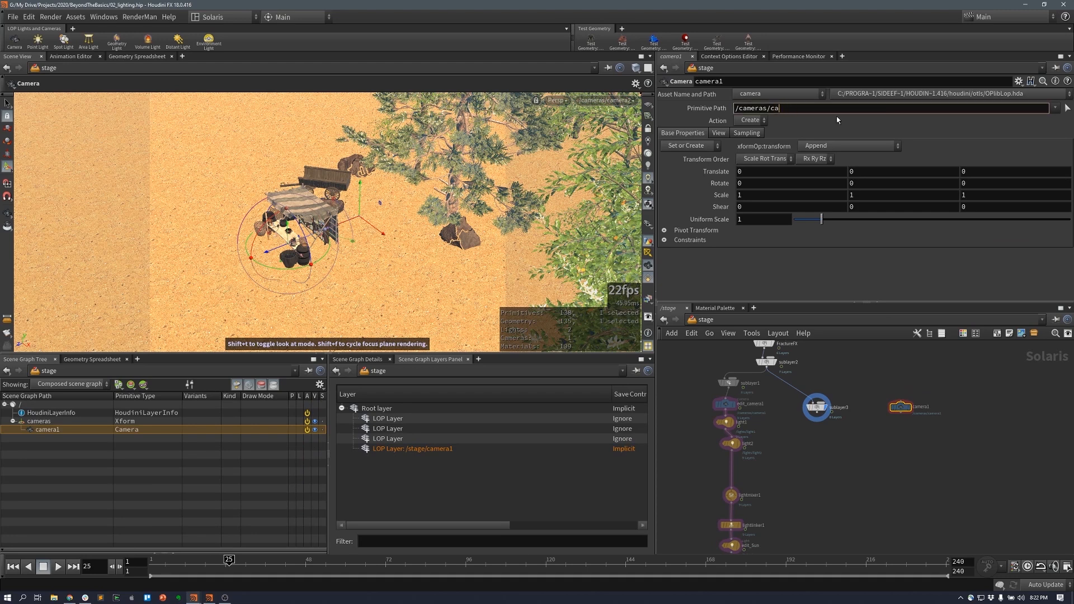
key("Return")
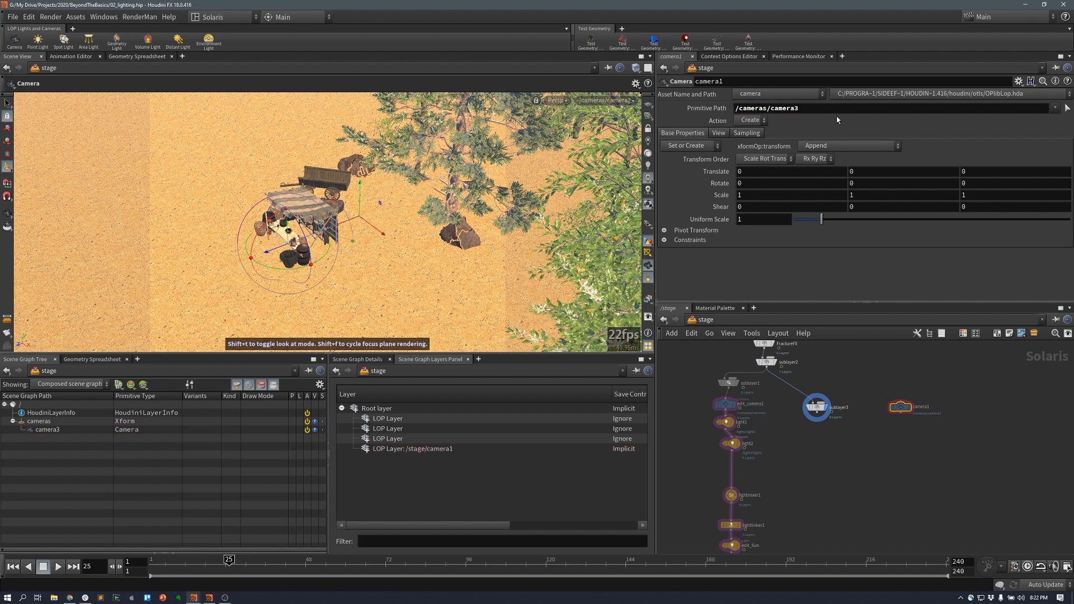
left_click_drag(766, 370, 901, 402)
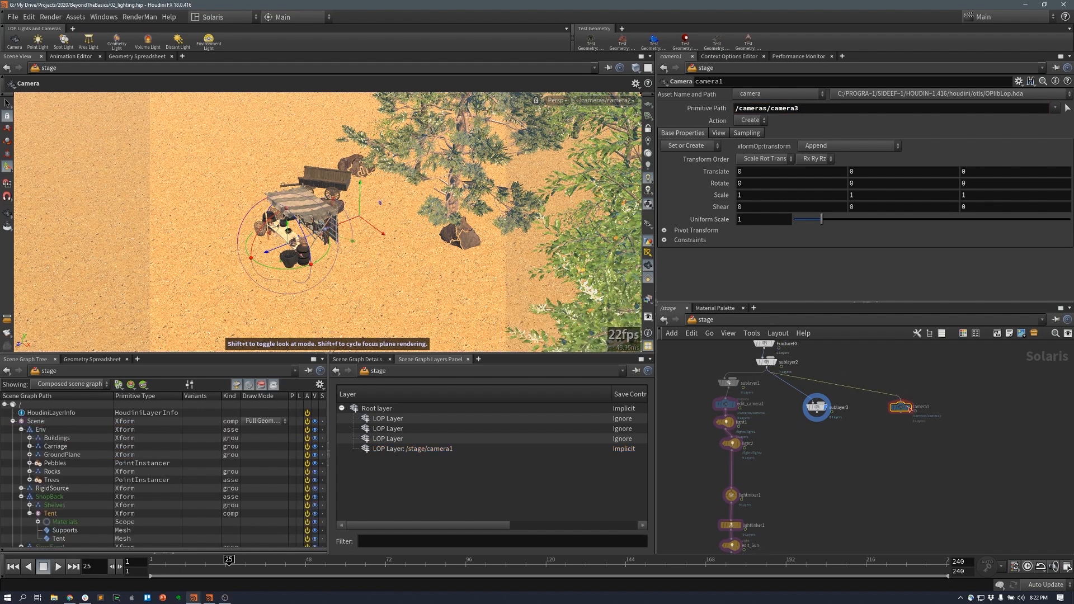
left_click(911, 412)
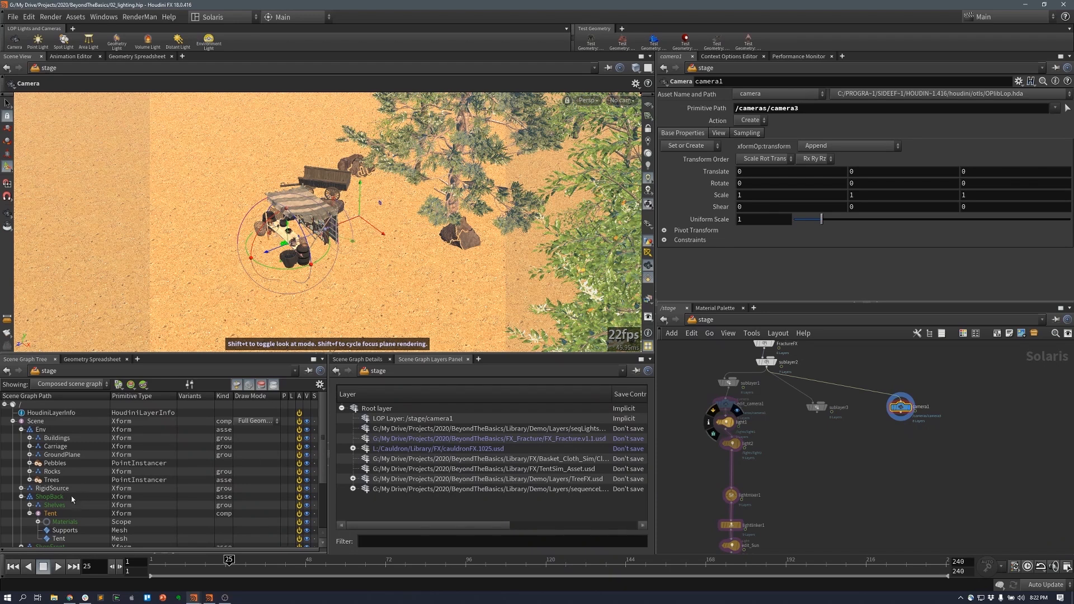
- Look through camera3 with the view locked to the camera and frame the entire scene
left_click(72, 498)
left_click(631, 101)
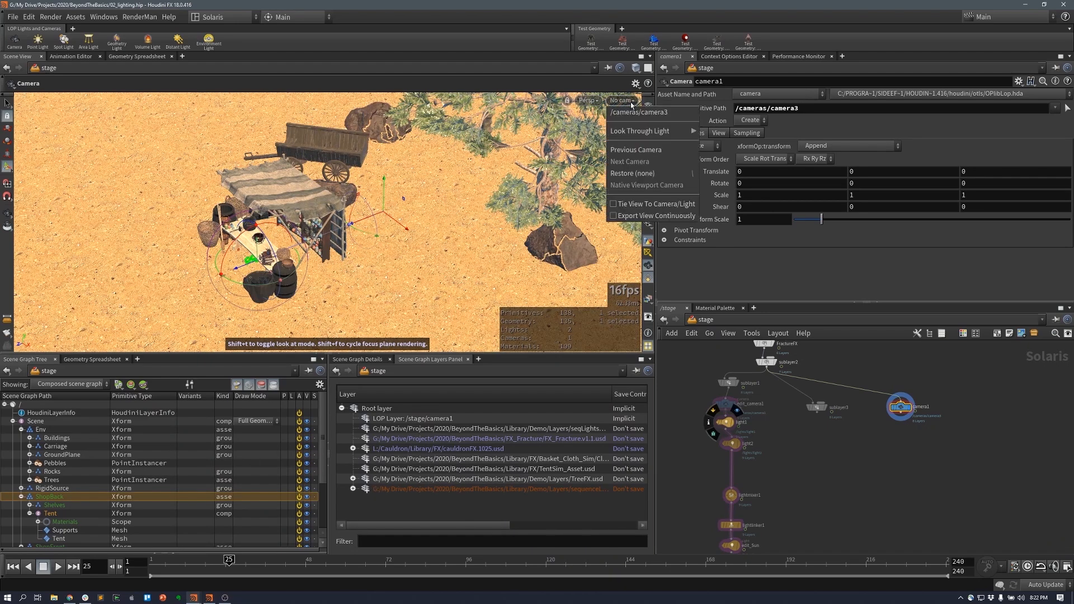
left_click(632, 113)
key("Escape")
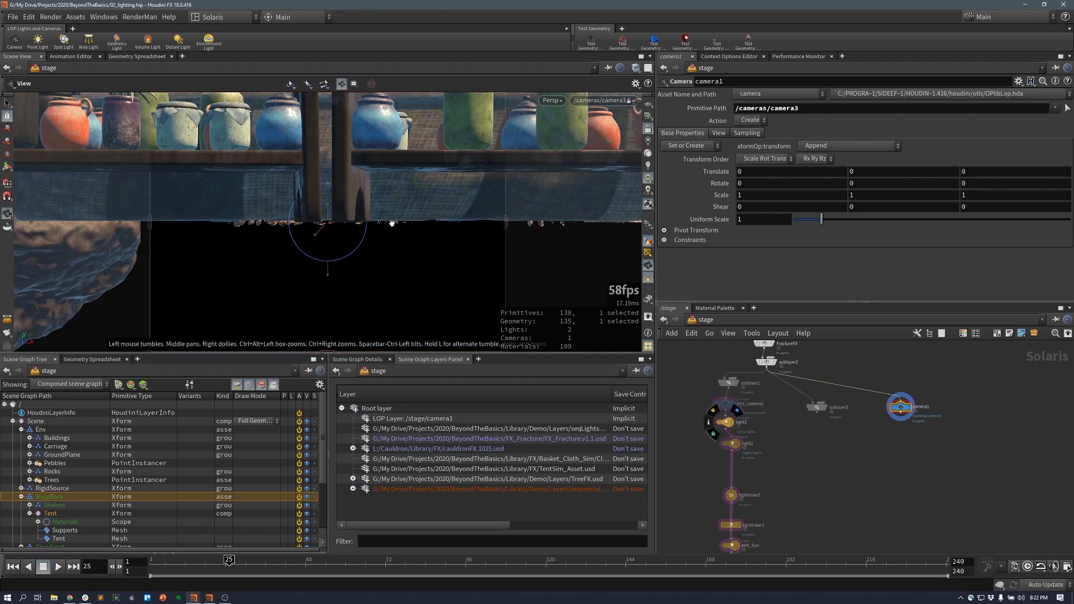
key("h")
left_click_drag(429, 230, 428, 229)
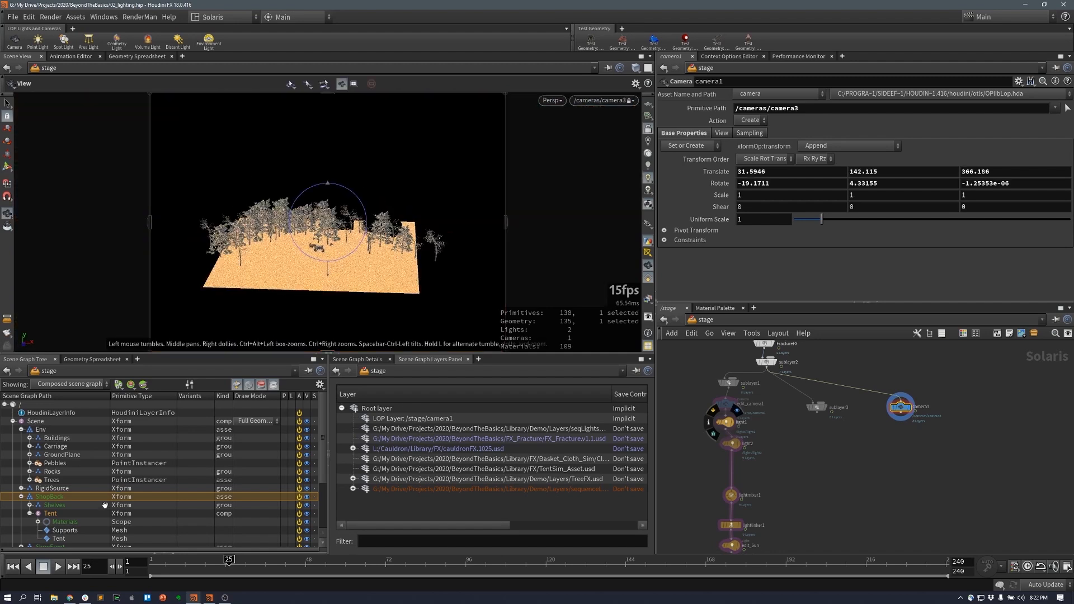
- Select the Tent mesh in the scene graph and frame it through camera3
scroll(78, 535, "down", 3)
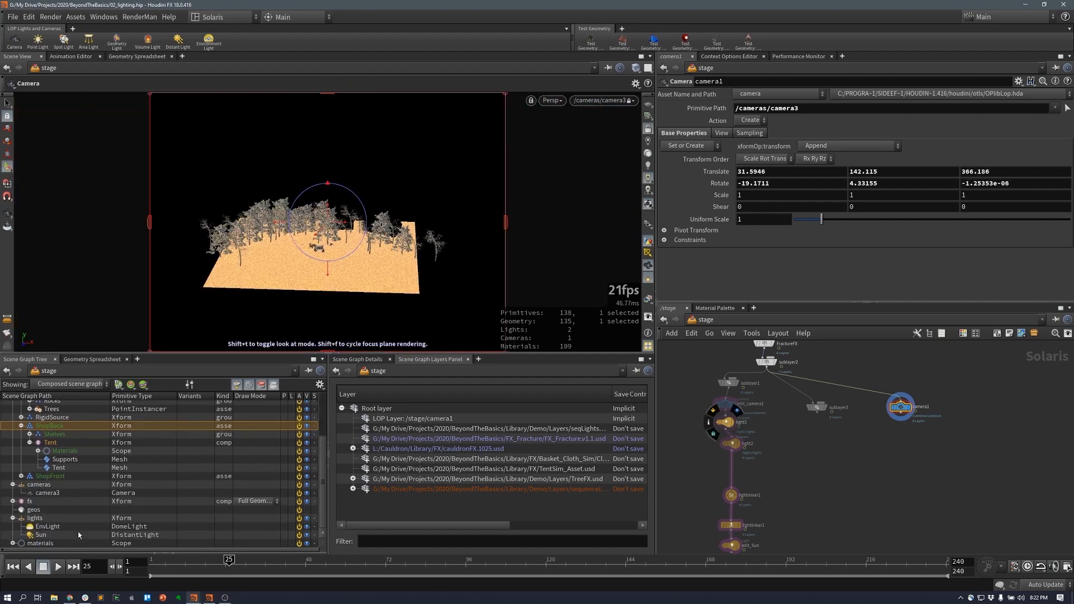
left_click(59, 468)
key("Escape")
key("f")
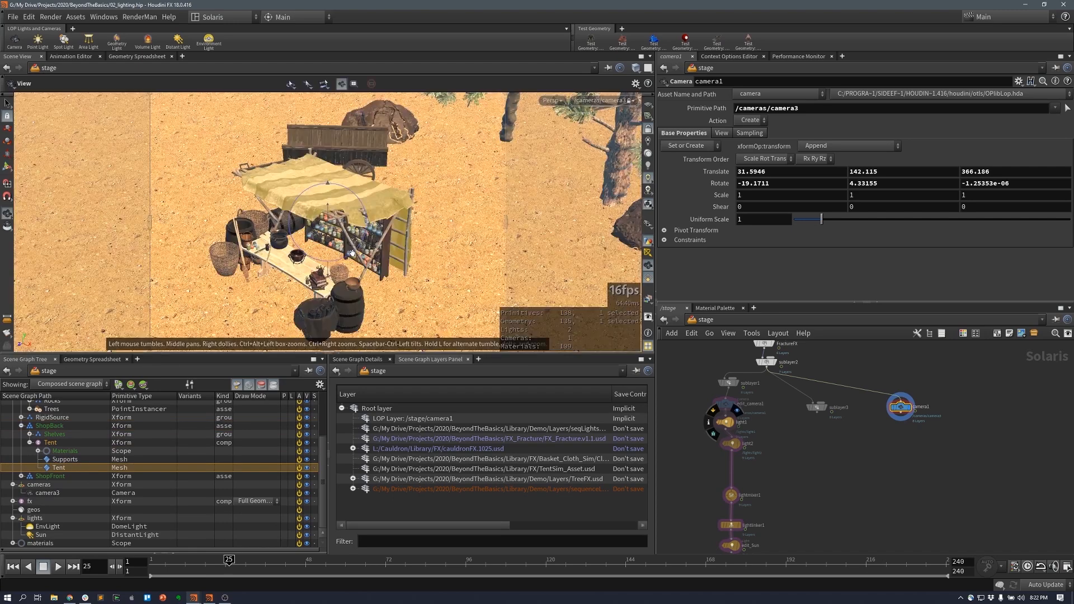
- Tumble, dolly and pan camera3 to a low close view of the table's cauldron, about translate -2.26, 0.96, 3.50, and deselect the Tent
left_click_drag(391, 252, 441, 249)
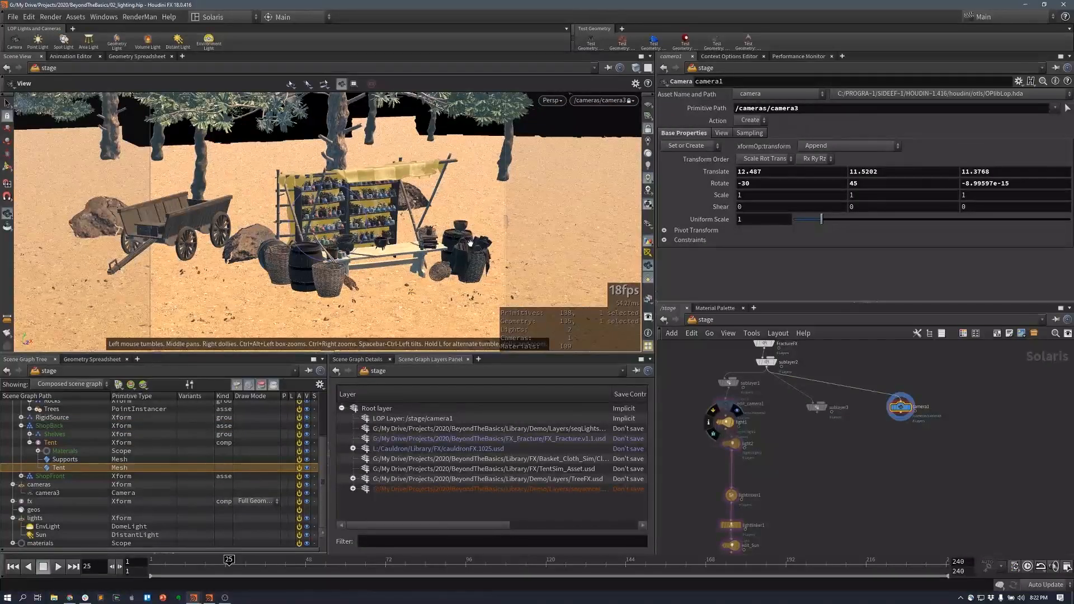
right_click_drag(499, 235, 527, 233)
scroll(527, 233, "up", 5)
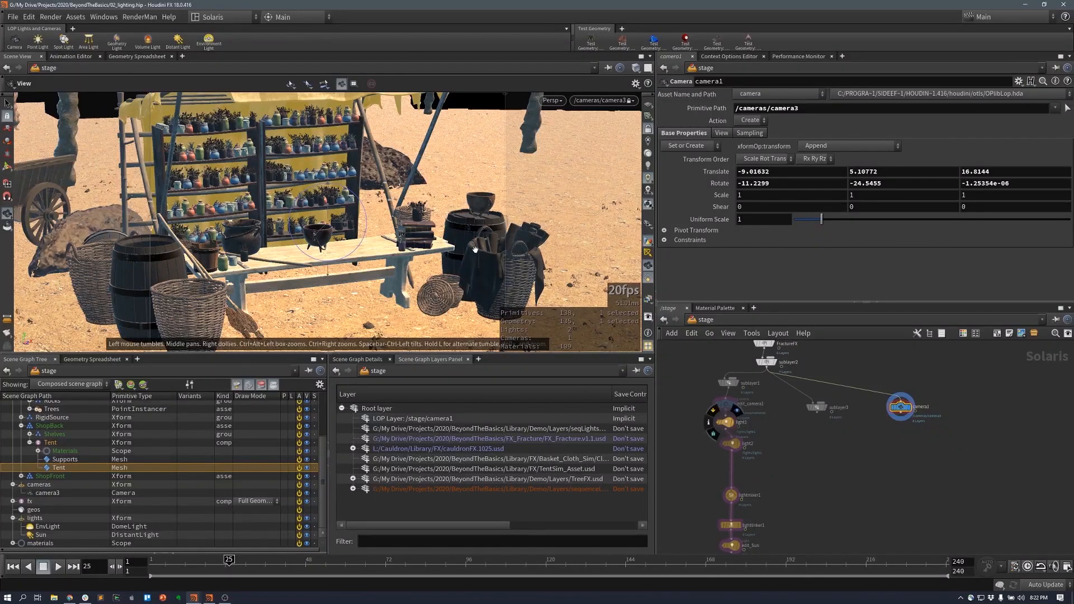
scroll(483, 248, "up", 3)
scroll(469, 256, "up", 4)
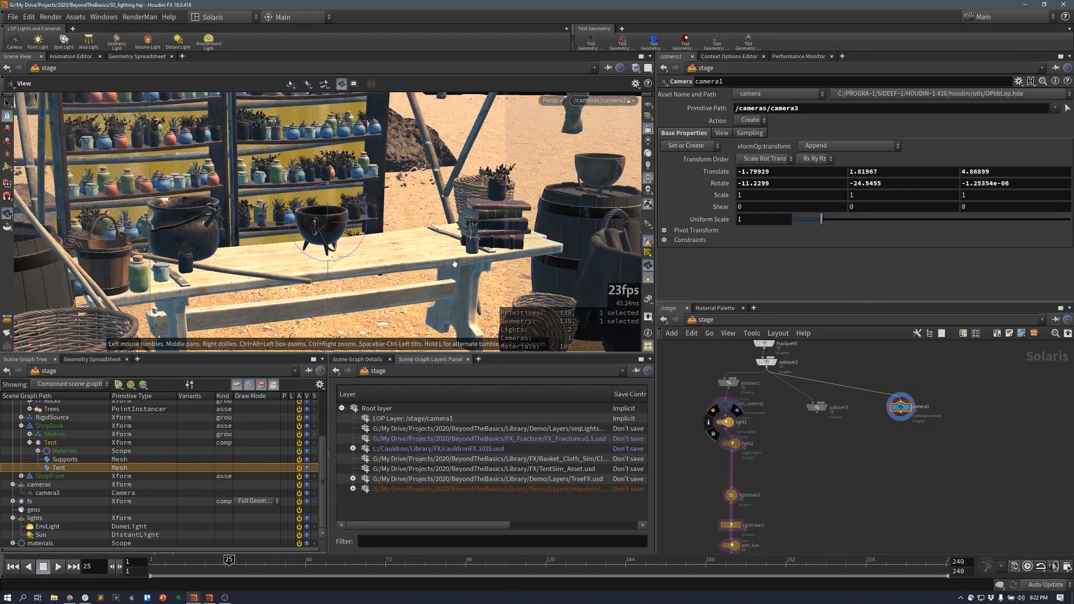
middle_click_drag(397, 254, 395, 240)
left_click_drag(446, 242, 459, 262)
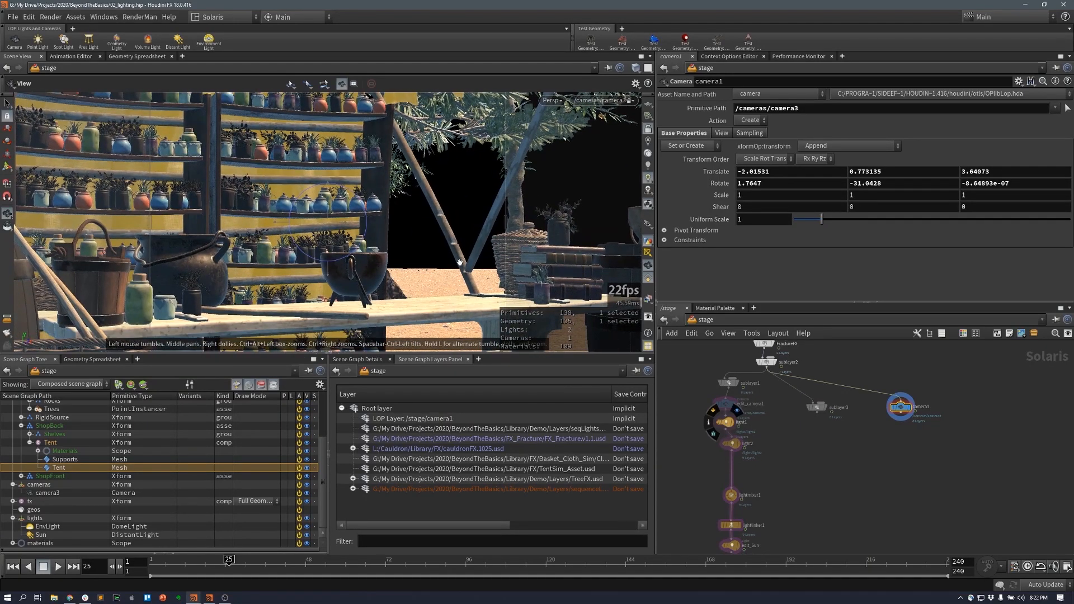
key("Return")
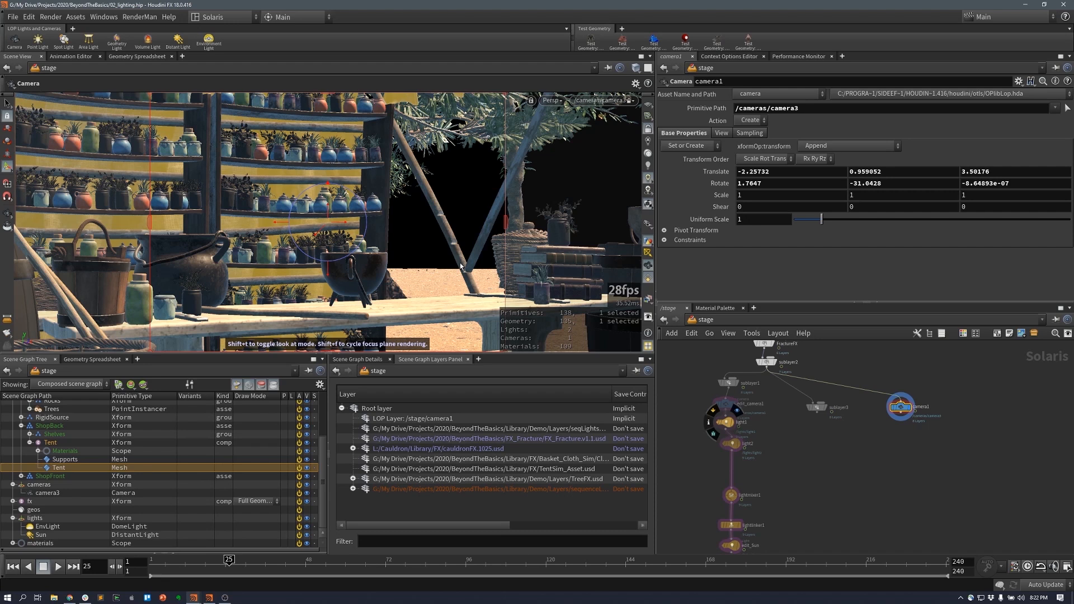
left_click(103, 467, "ctrl")
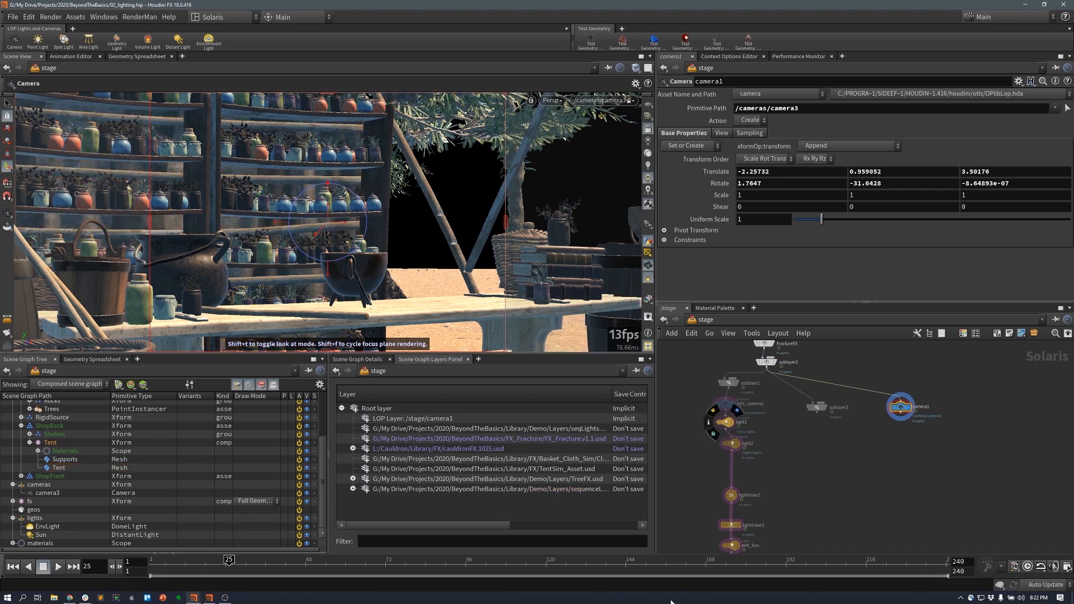
- Unmute the cauldronFX.1025.usd layer in the viewer and move the timeline to frame 135
left_click_drag(503, 529, 638, 530)
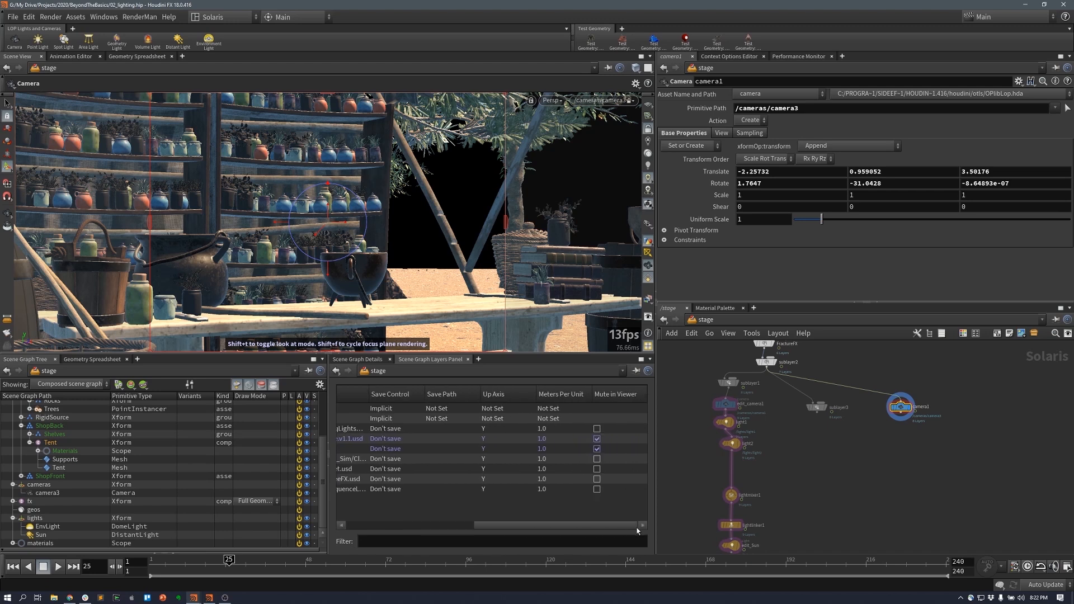
left_click(597, 448)
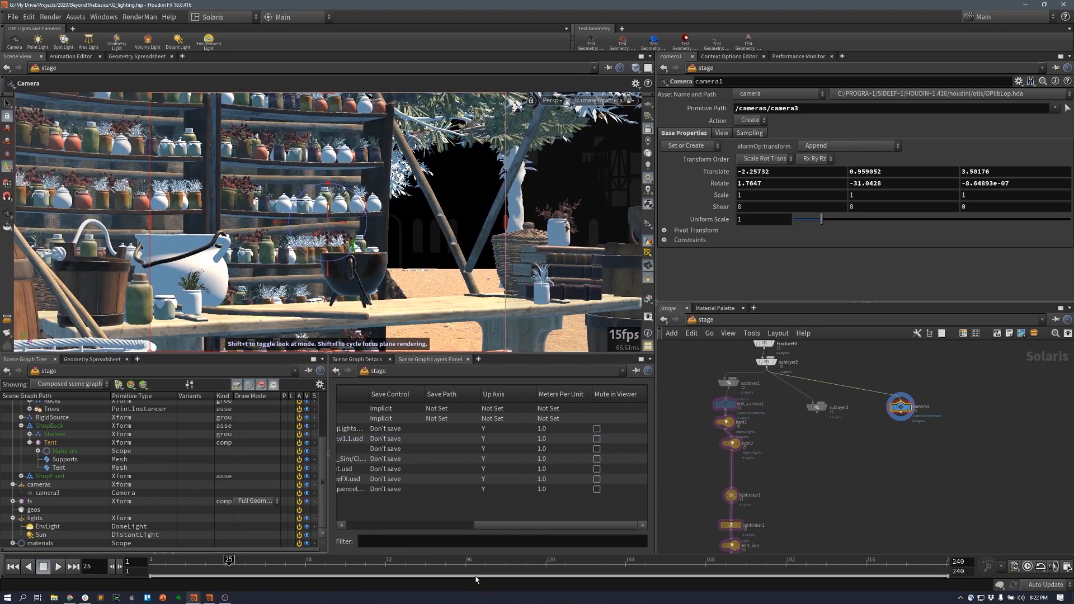
left_click(496, 566)
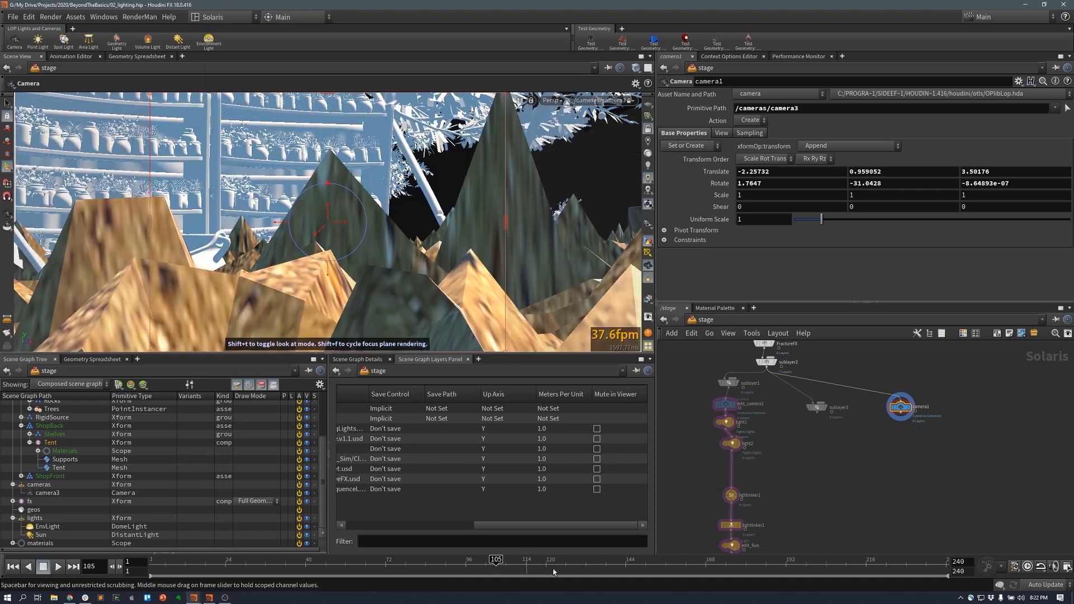
left_click(596, 565)
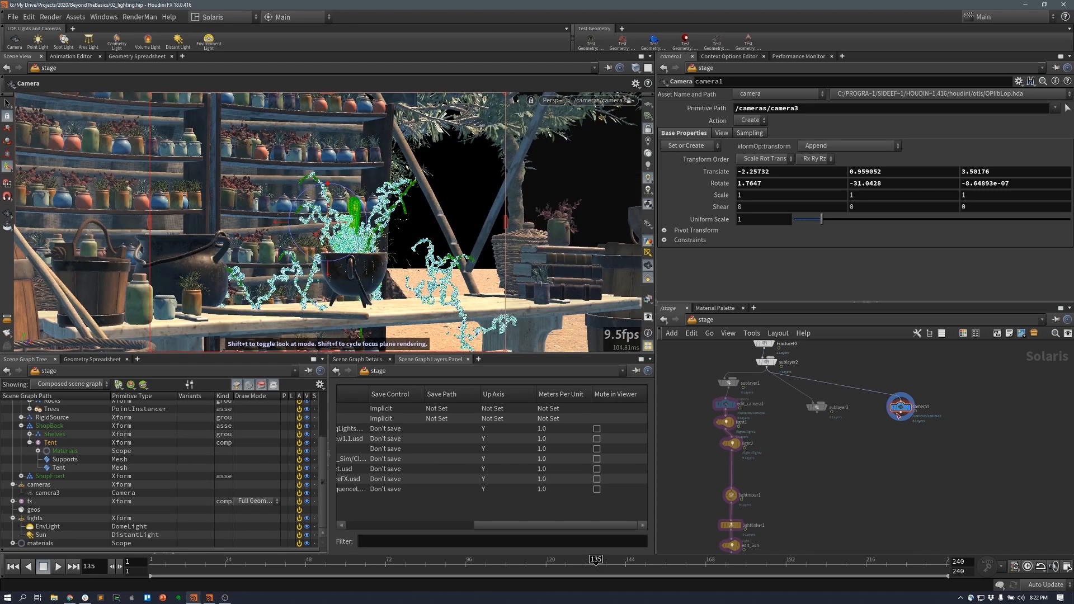
- Add a Light Mixer node below the new camera node, connect it and display it
key("Tab")
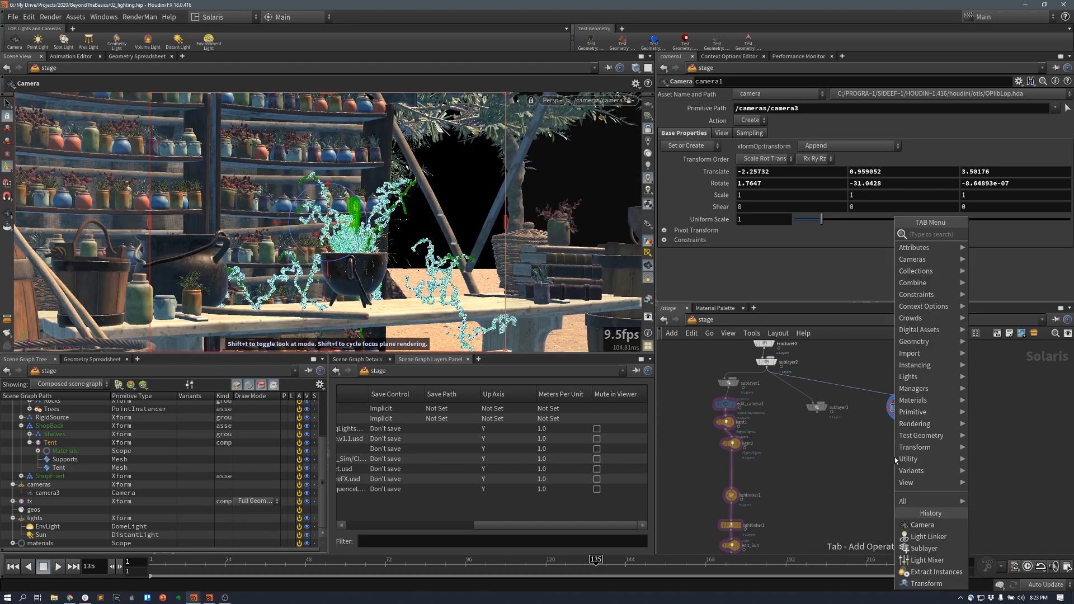
mouse_move(923, 364)
left_click(1009, 256)
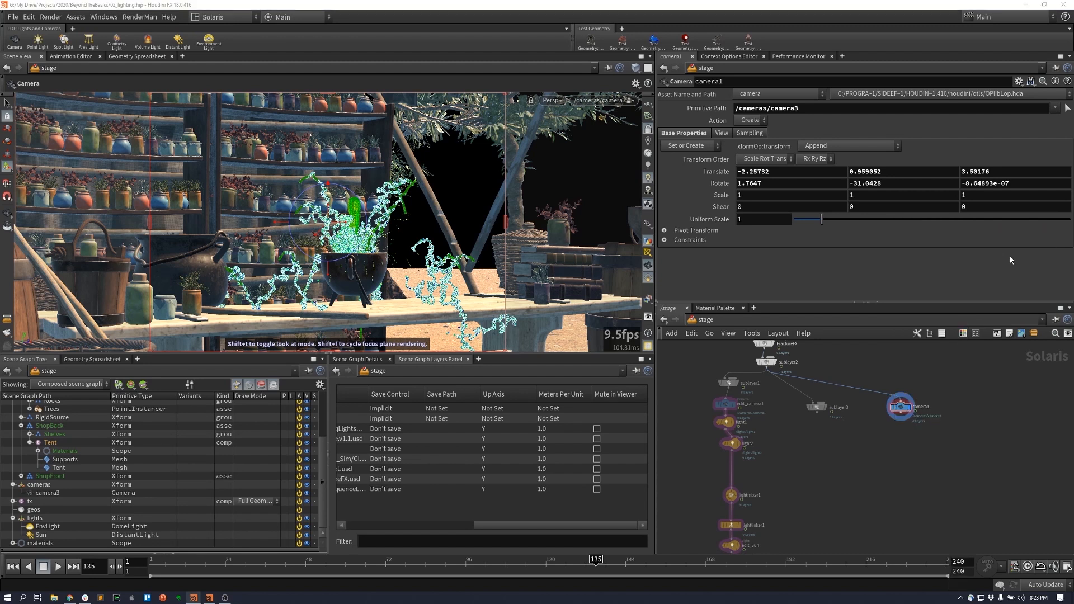
left_click(918, 453)
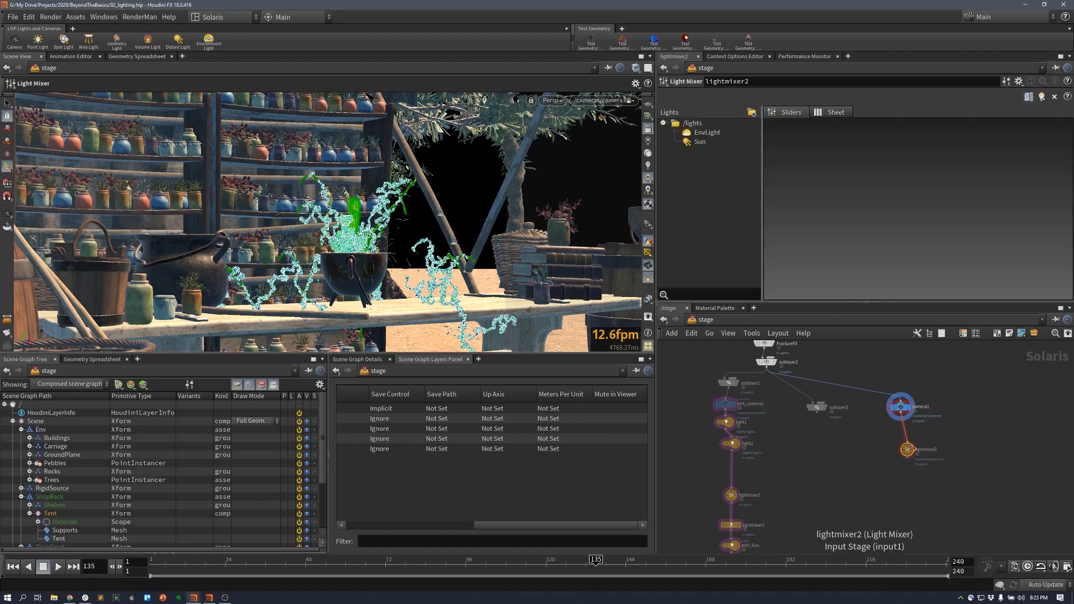
left_click(911, 451)
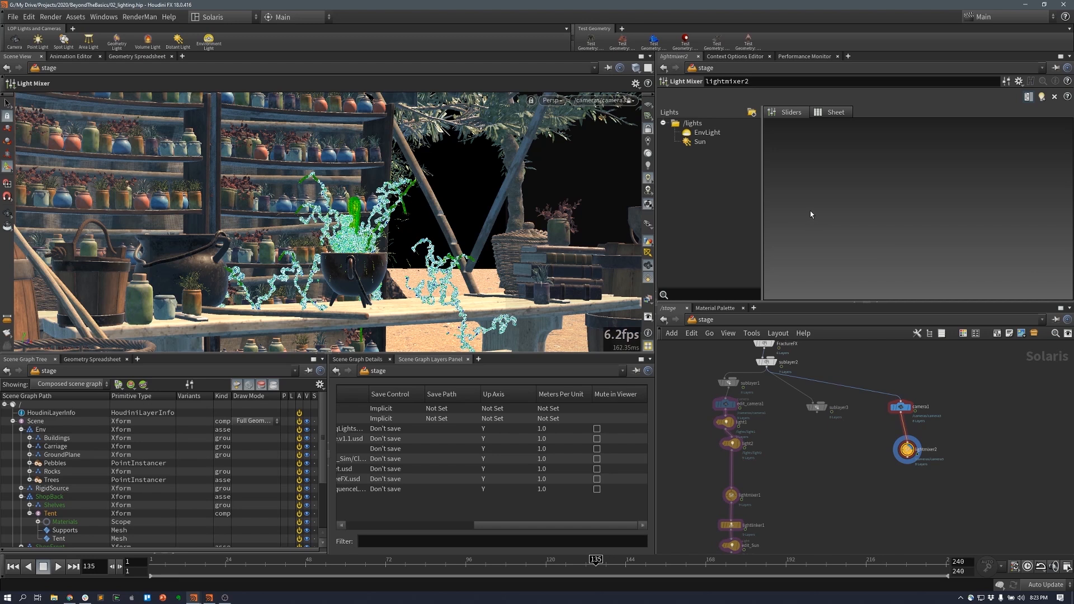
- Bring EnvLight and Sun into the mixer and balance their exposures, Sun down to f-3 and EnvLight slightly above f+0
left_click(702, 134)
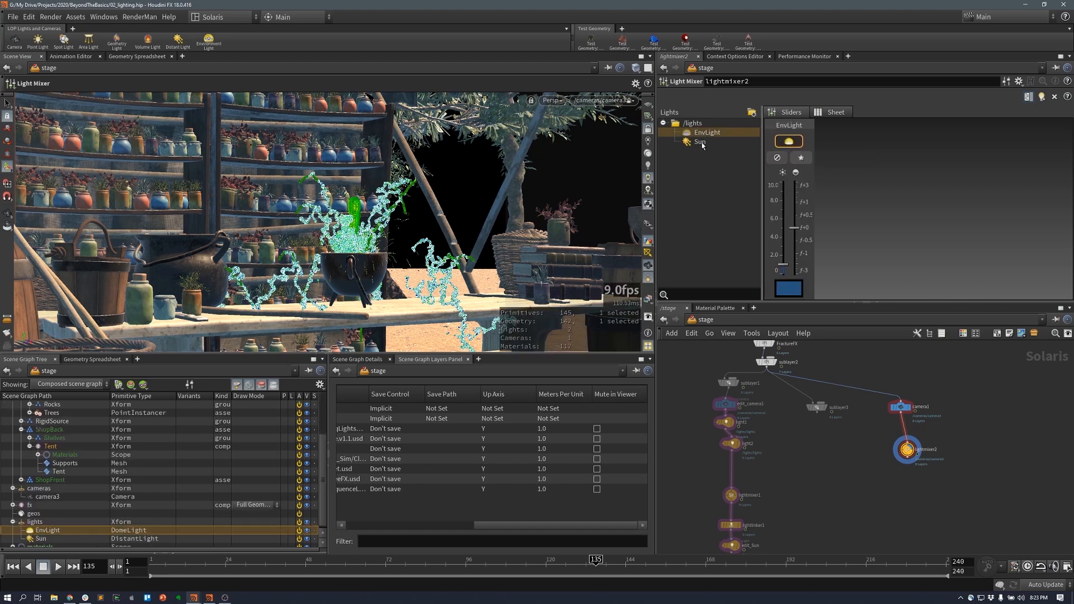
left_click_drag(699, 141, 869, 185)
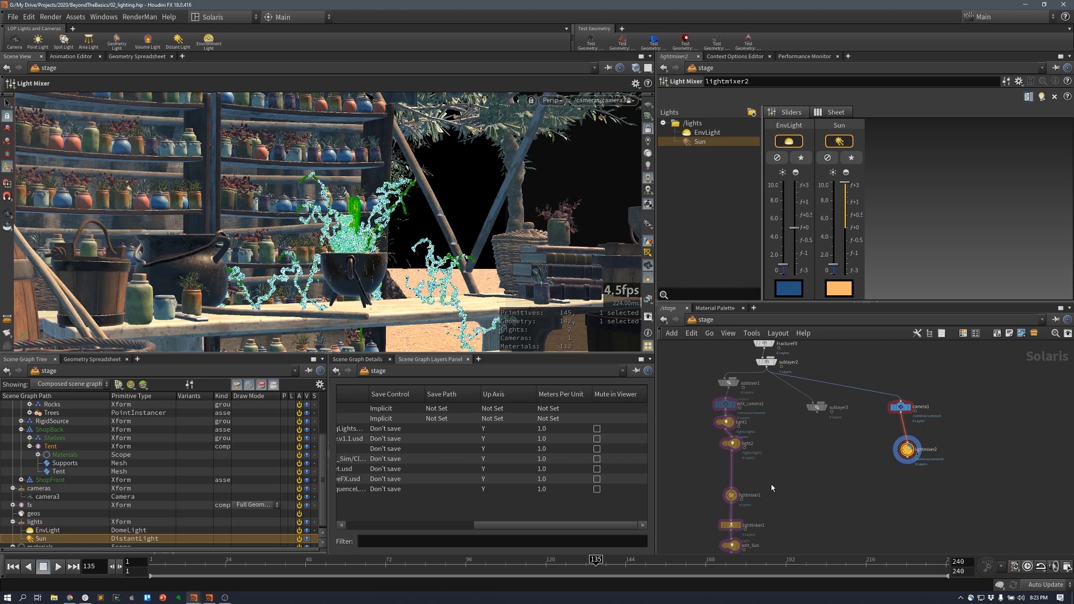
mouse_move(777, 363)
left_click_drag(846, 185, 852, 295)
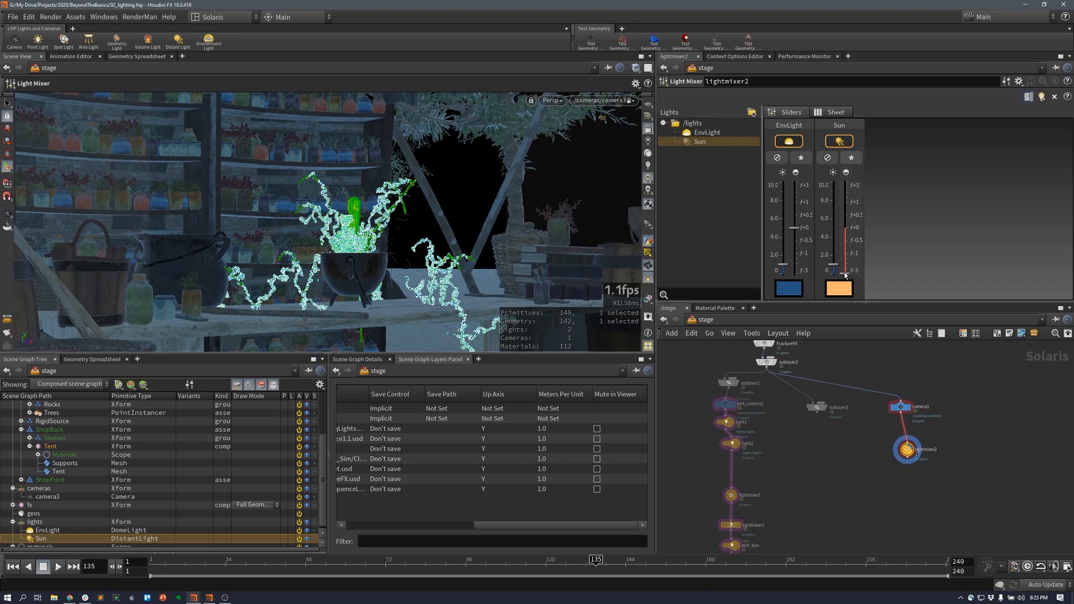
mouse_move(799, 227)
left_mouse_down()
mouse_move(797, 213)
mouse_move(795, 223)
left_mouse_up()
- Pull camera3 back to include more of the shop, then unlock the view from the camera
left_click(649, 129)
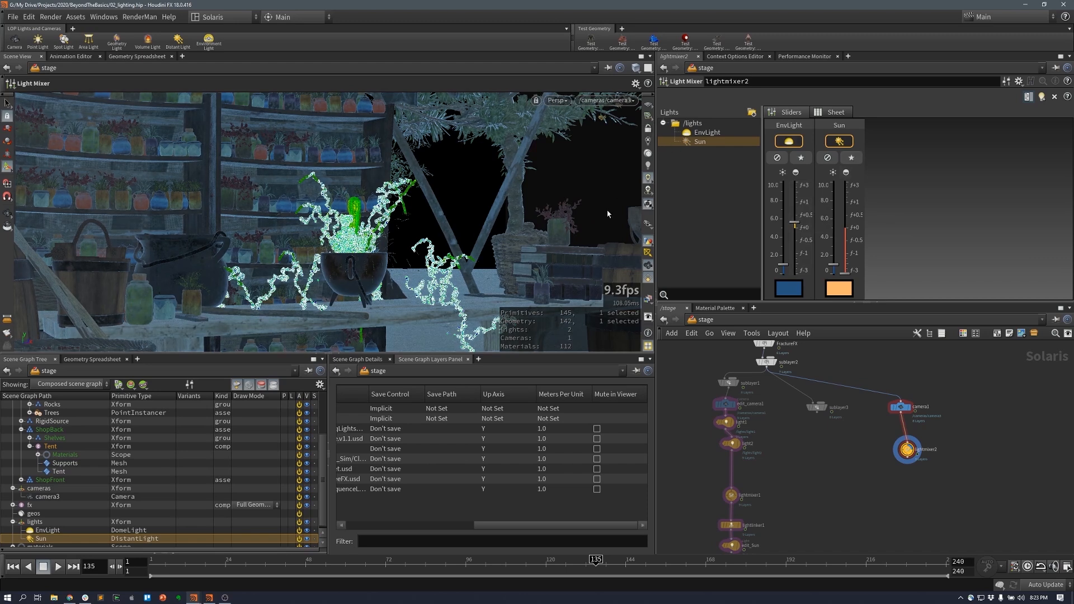
left_click(648, 129)
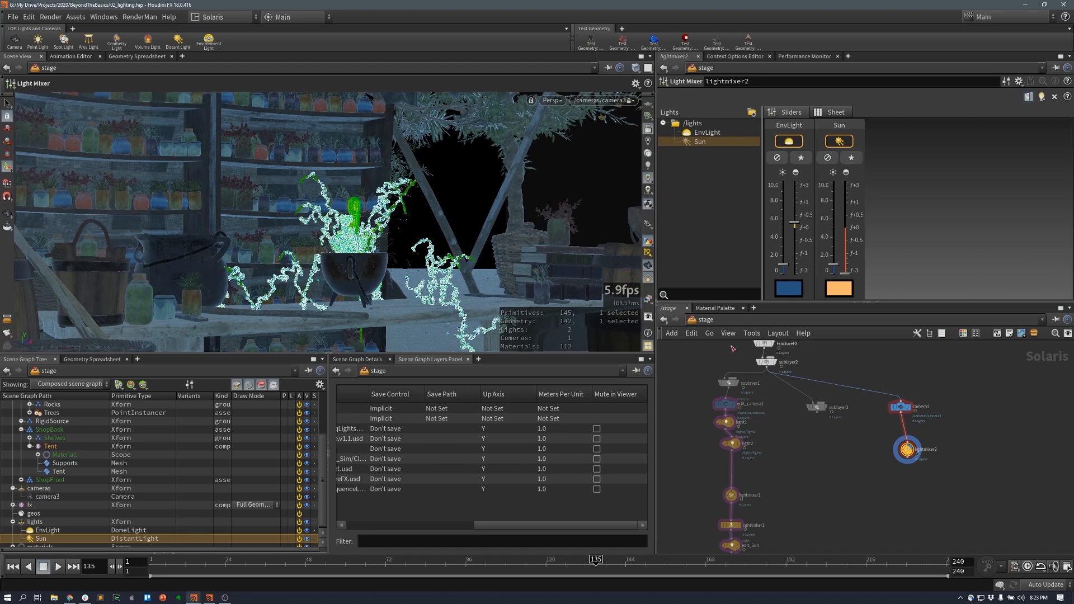
key("Escape")
right_click_drag(434, 287, 382, 281)
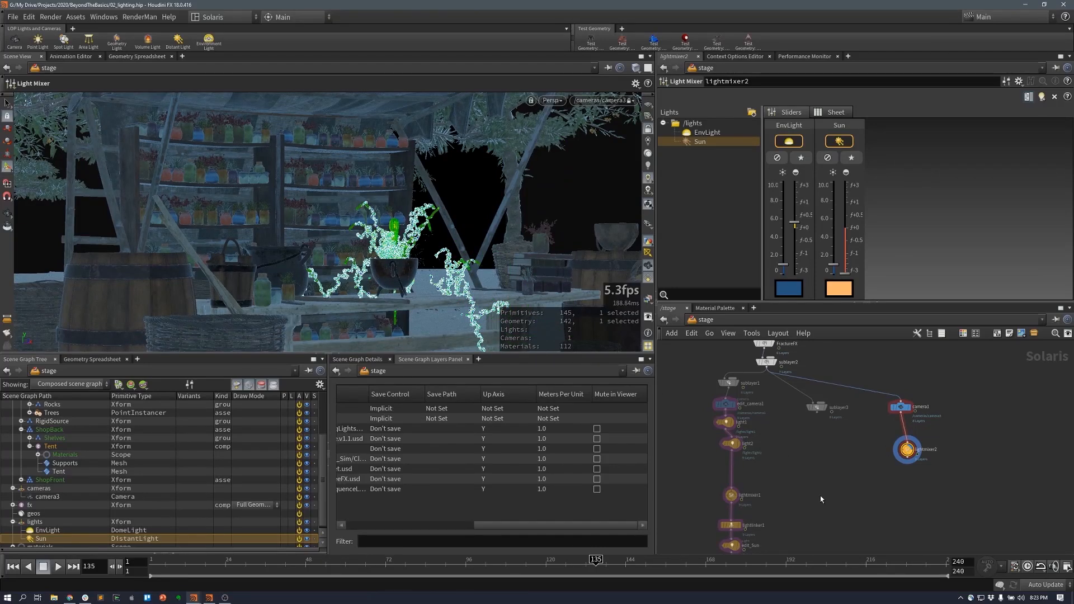
left_click(648, 129)
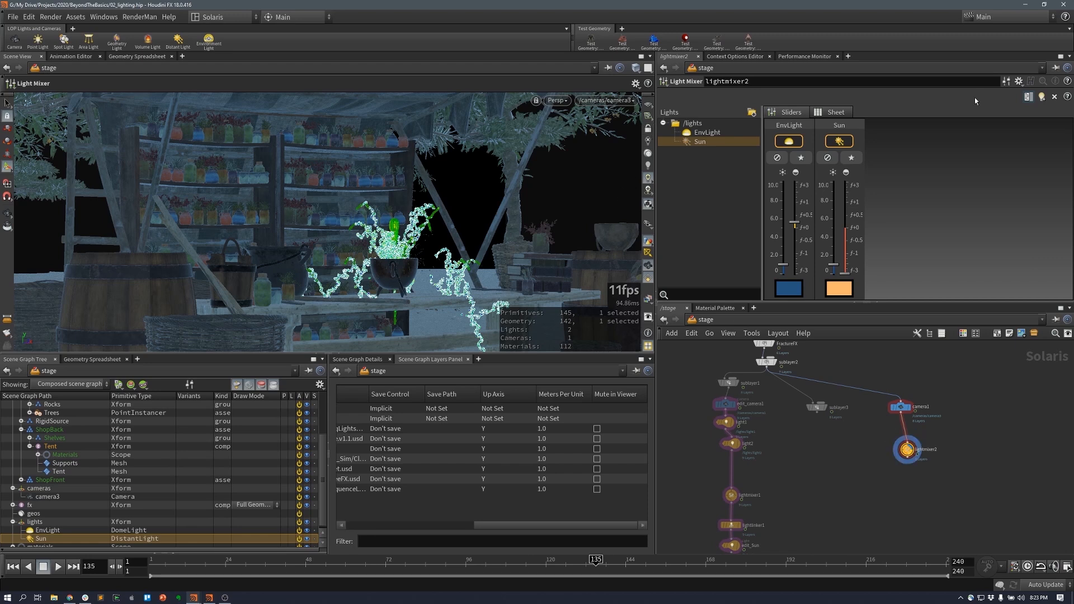
- Create a new point light, light3, from the light mixer and make it a spotlight with a softness of 0.151
left_click(1041, 98)
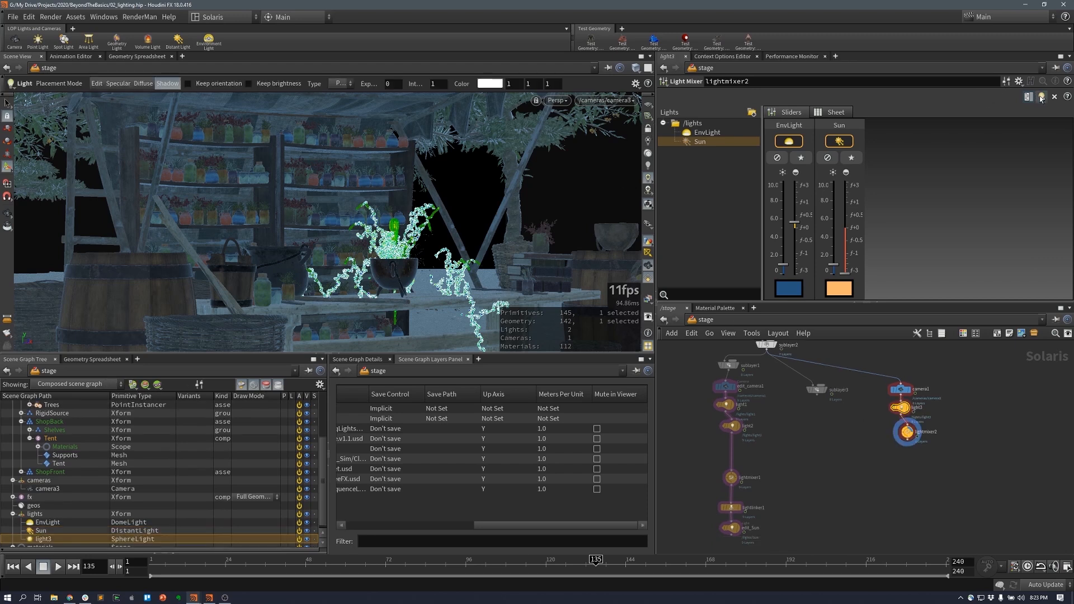
left_click(823, 100)
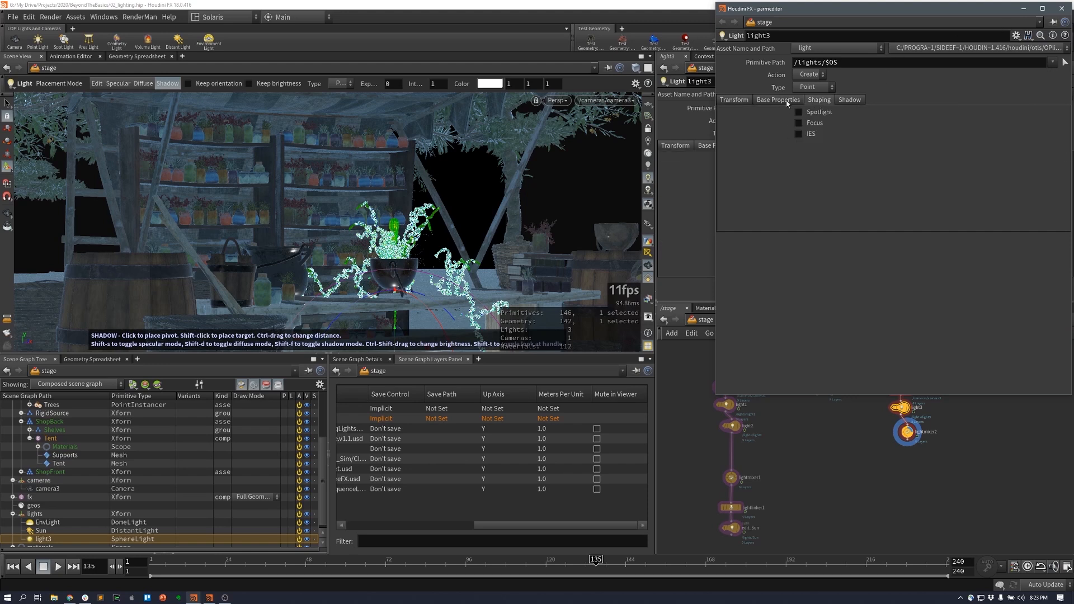
left_click(796, 101)
left_click(817, 100)
left_click(818, 113)
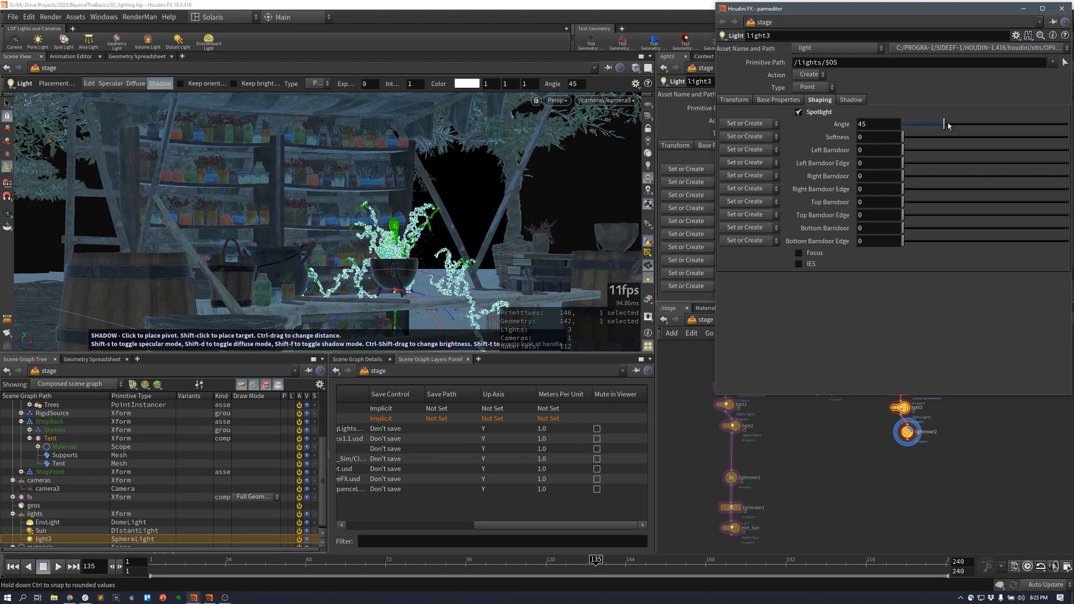
left_click_drag(906, 136, 928, 137)
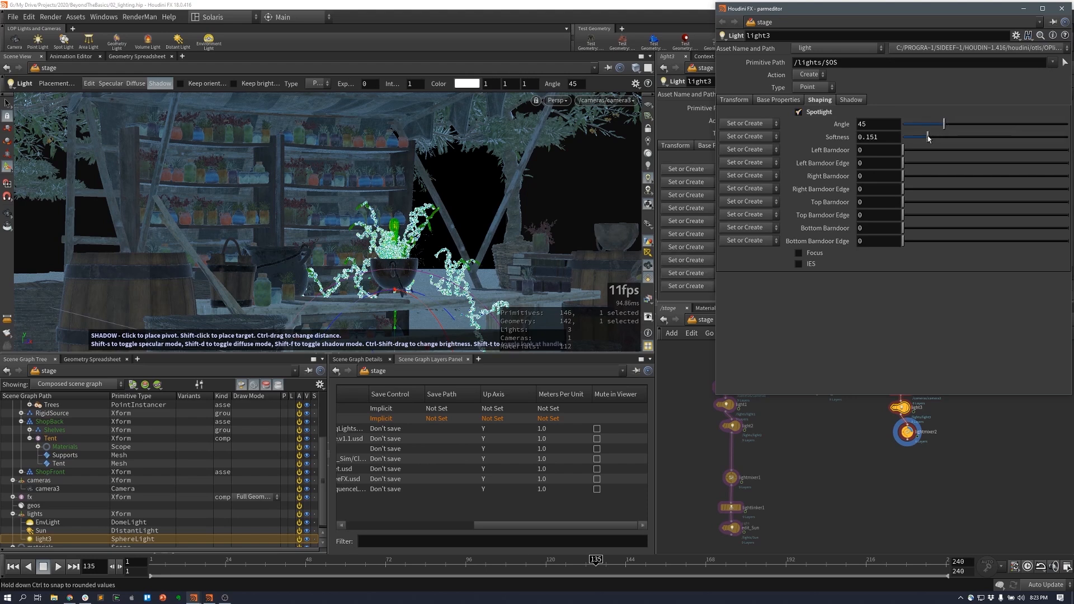
left_click(1061, 9)
- Look through light3 with the view locked to it, frame the Tent and aim the light down at it from above
left_click(591, 102)
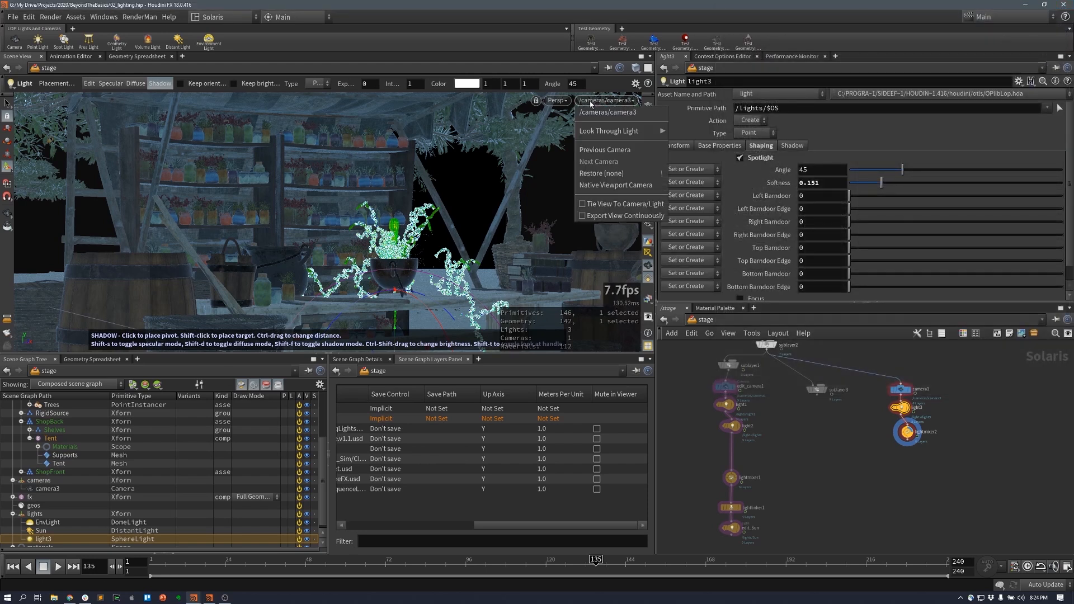
mouse_move(615, 130)
left_click(702, 167)
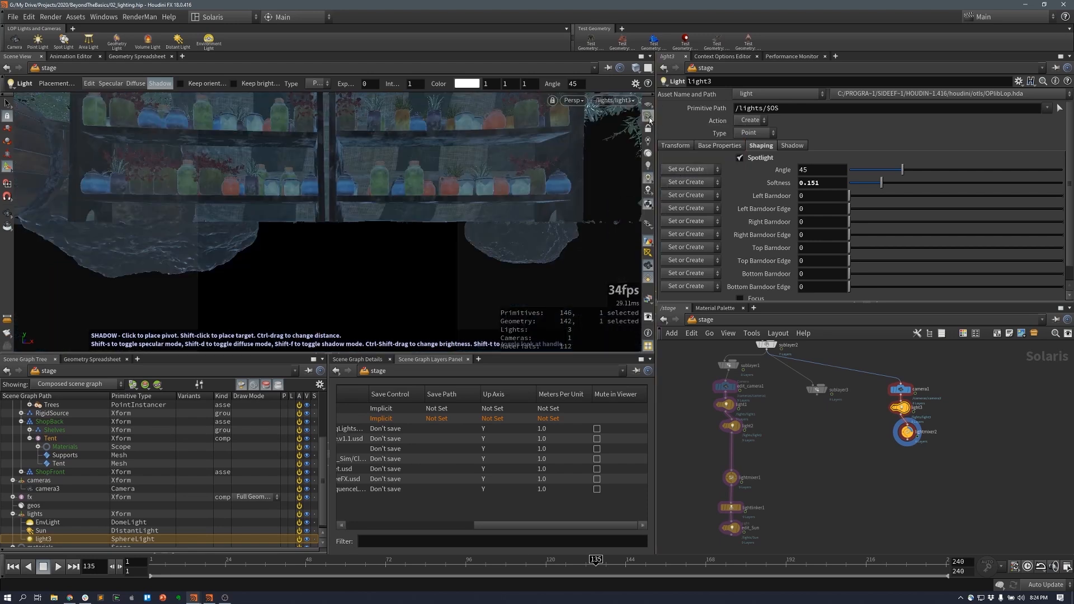
left_click(647, 128)
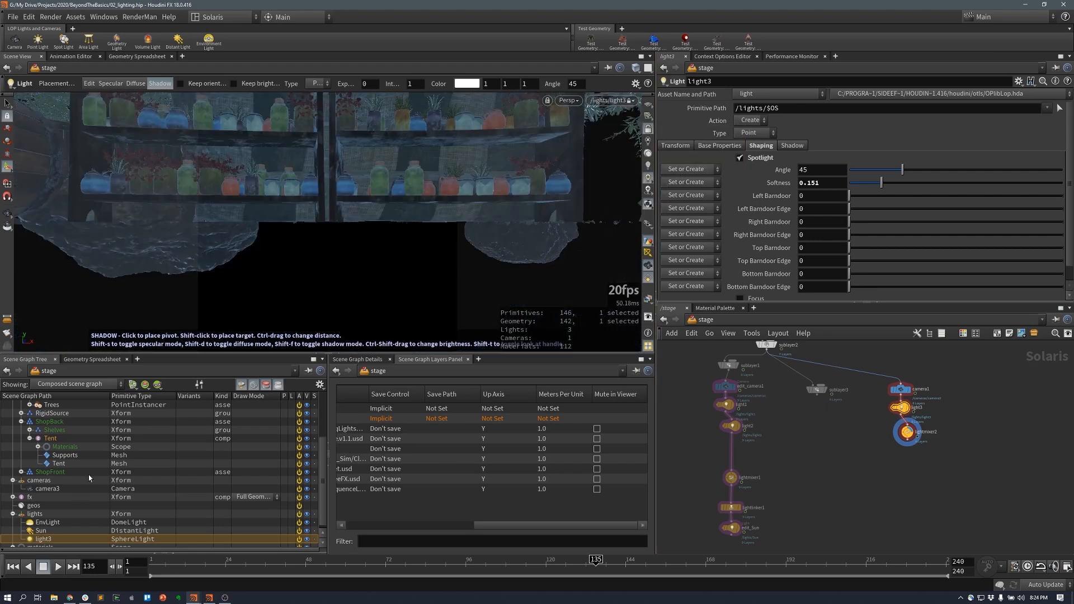
left_click(64, 438)
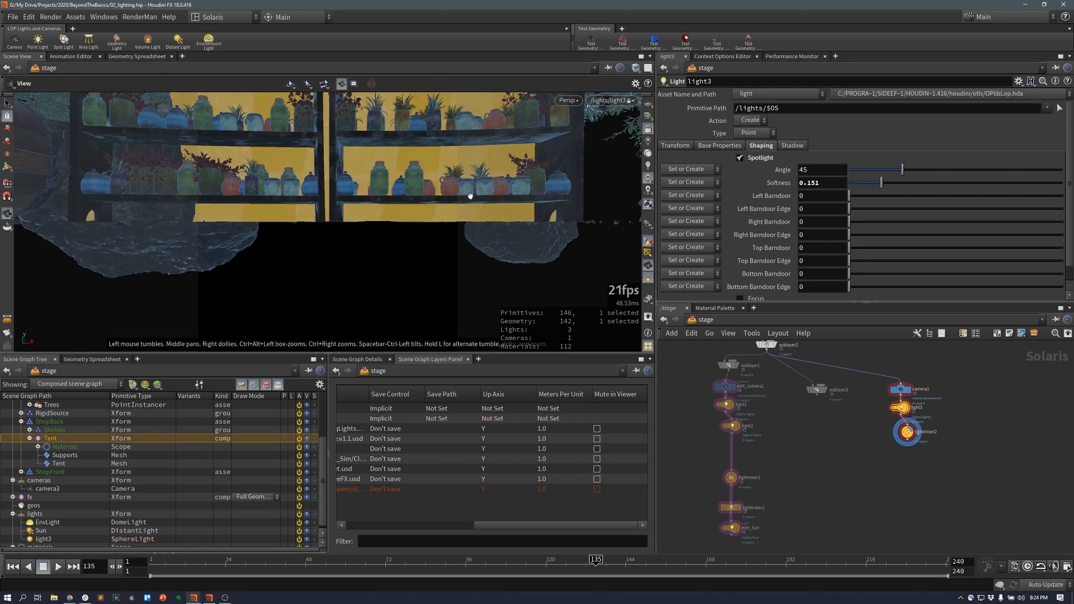
key("Escape")
scroll(386, 263, "up", 2)
left_click_drag(390, 274, 408, 286)
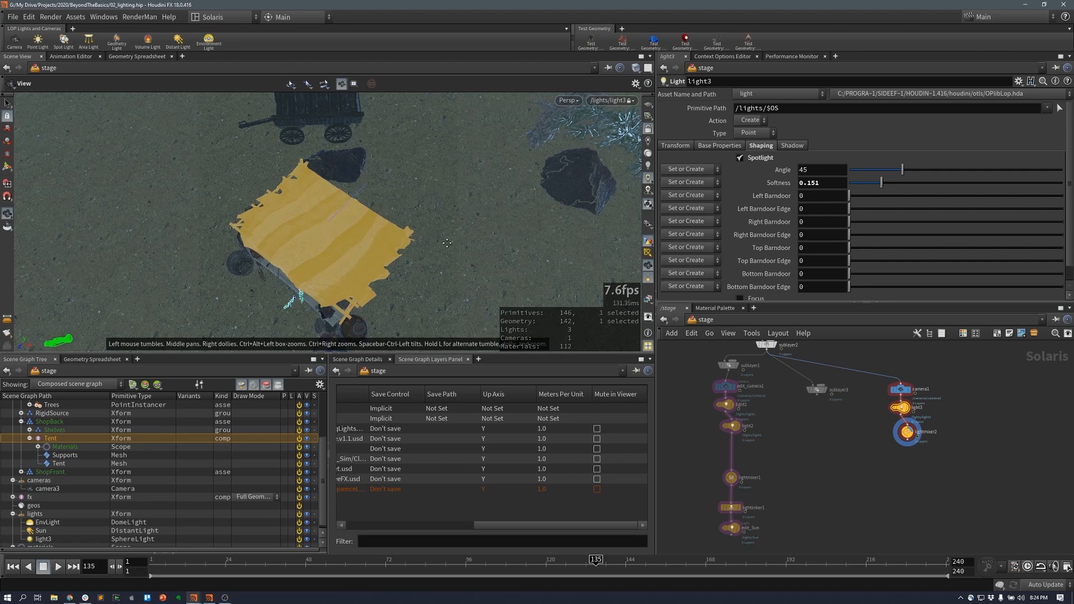
left_click_drag(444, 250, 451, 233)
key("Return")
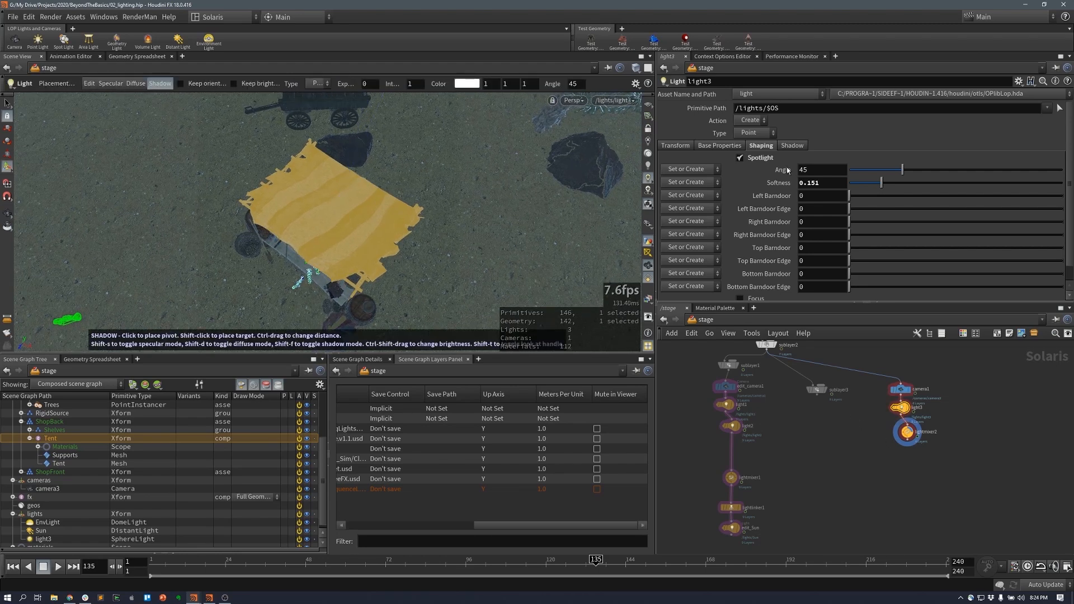
- Bring light3 into lightmixer2 and colour it blue with RGB 0, 0.5, 1
left_click(719, 146)
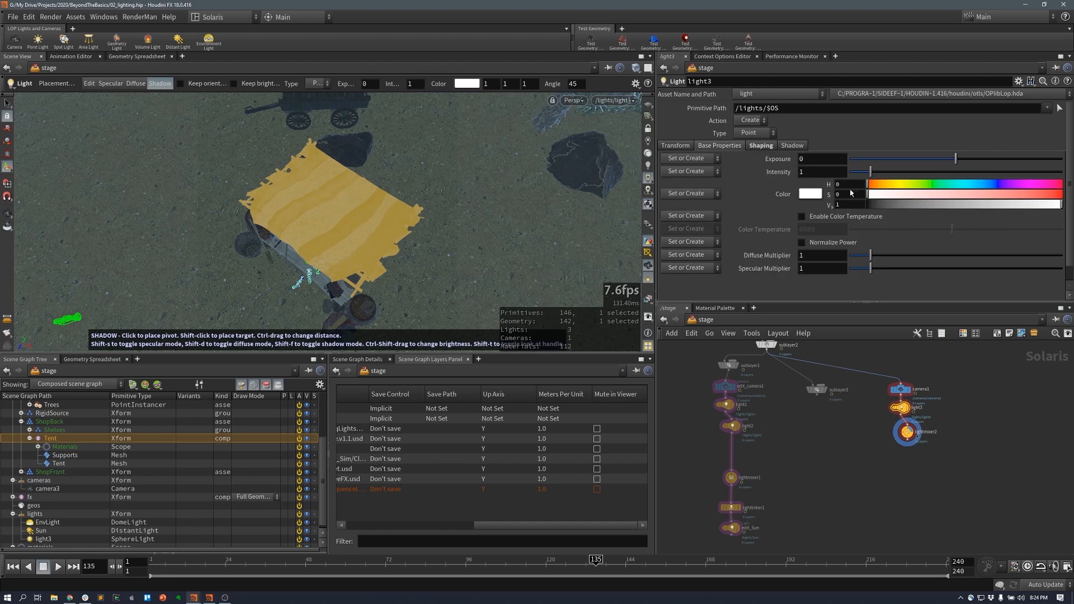
left_click(907, 433)
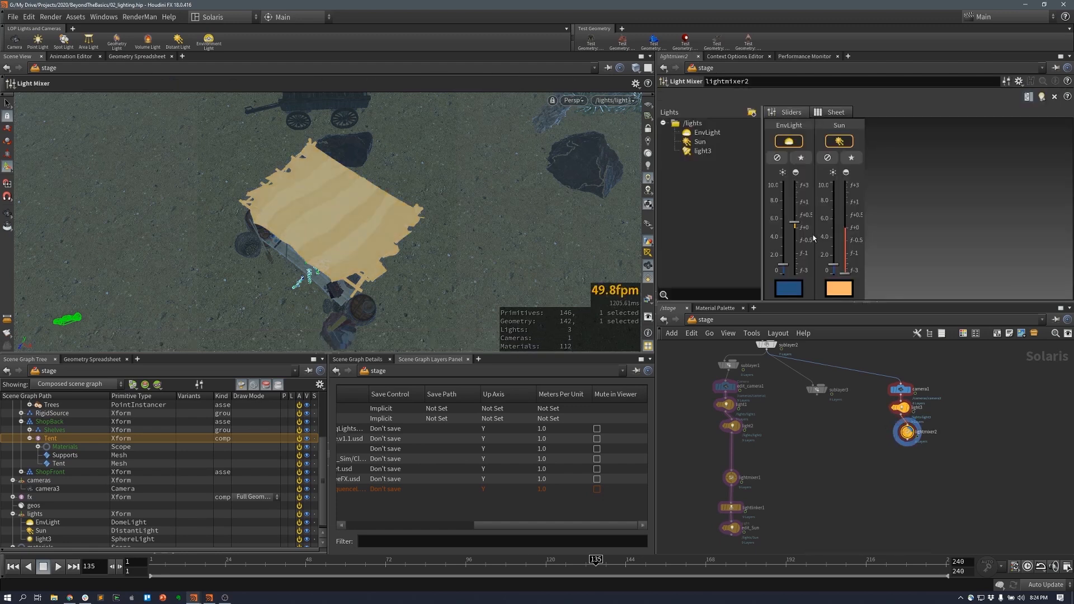
left_click_drag(702, 151, 911, 177)
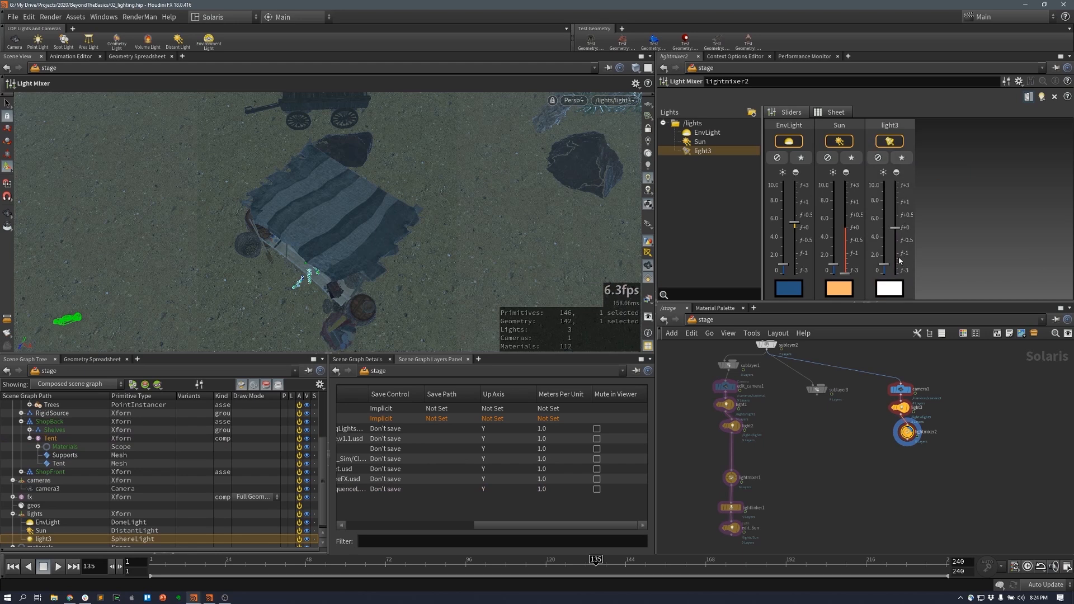
left_click(894, 289)
left_click(883, 93)
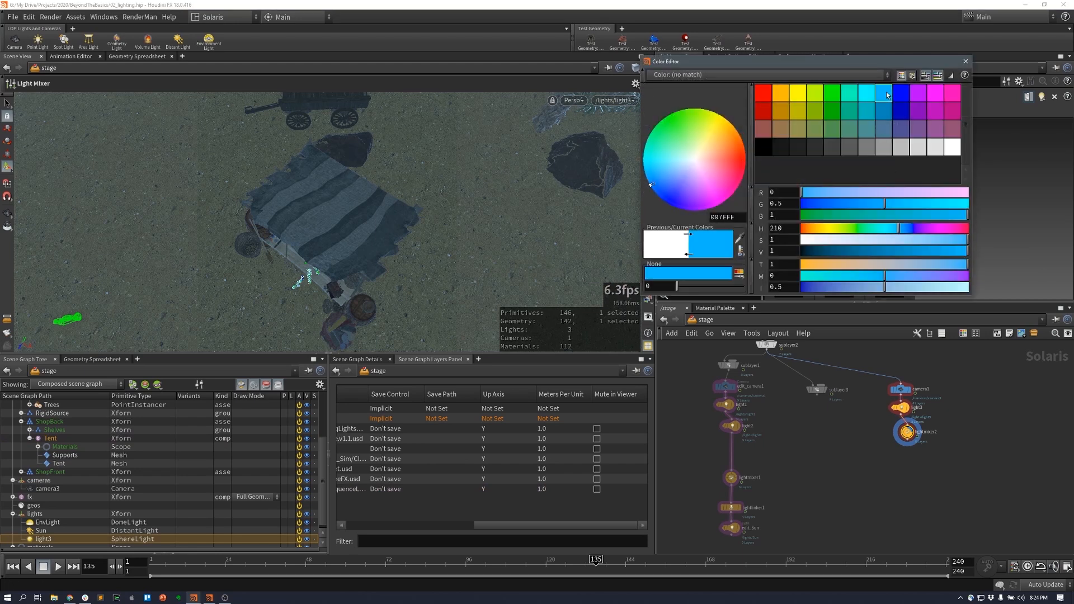
left_click(966, 61)
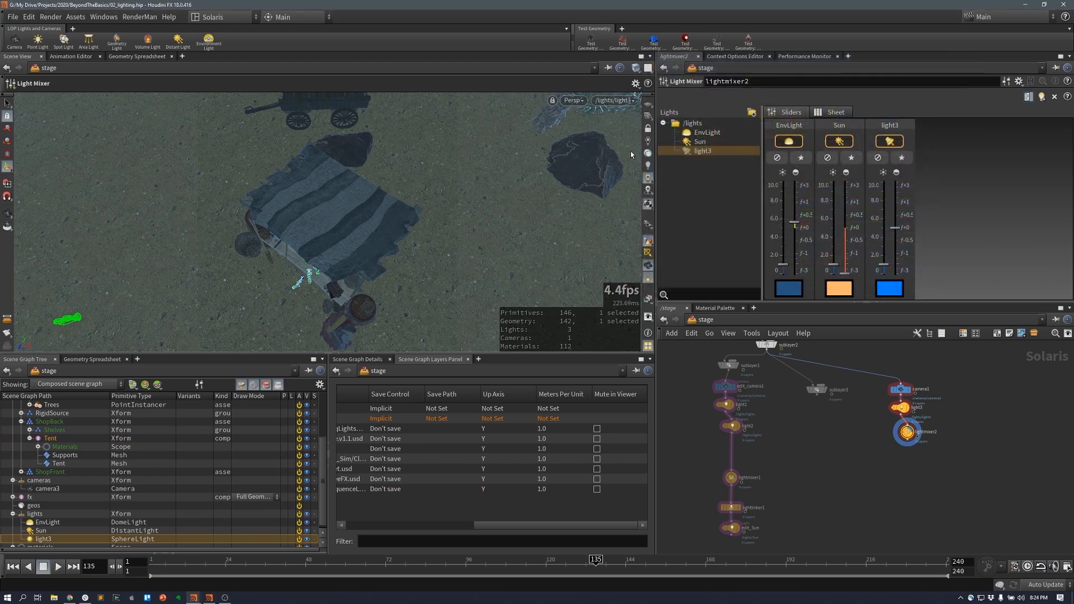
- Look through camera3 with the view locked to it and frame the fx prim
left_click(617, 101)
left_click(576, 139)
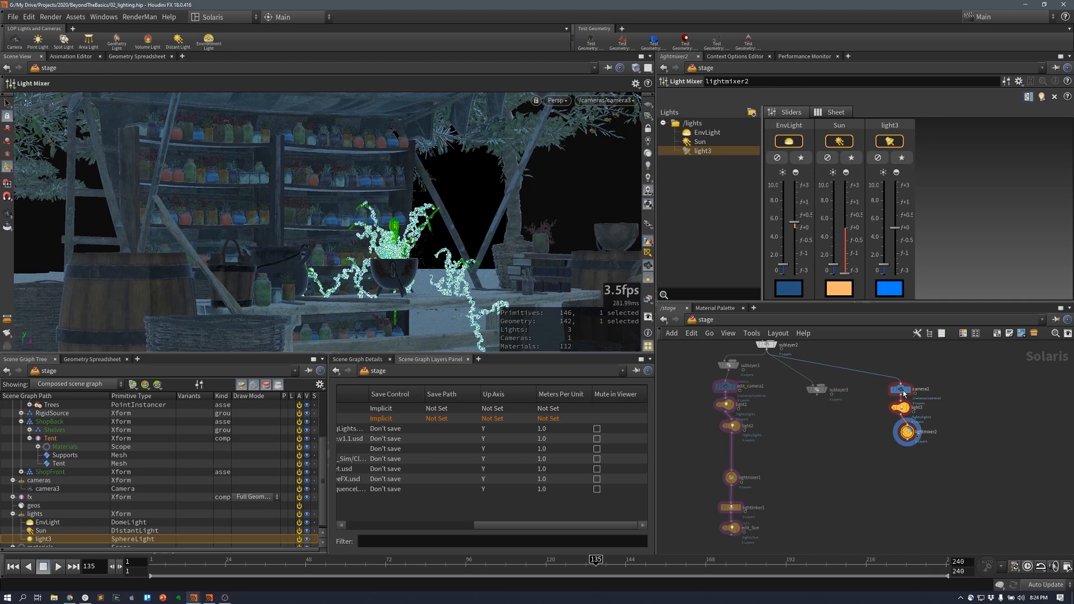
left_click(648, 129)
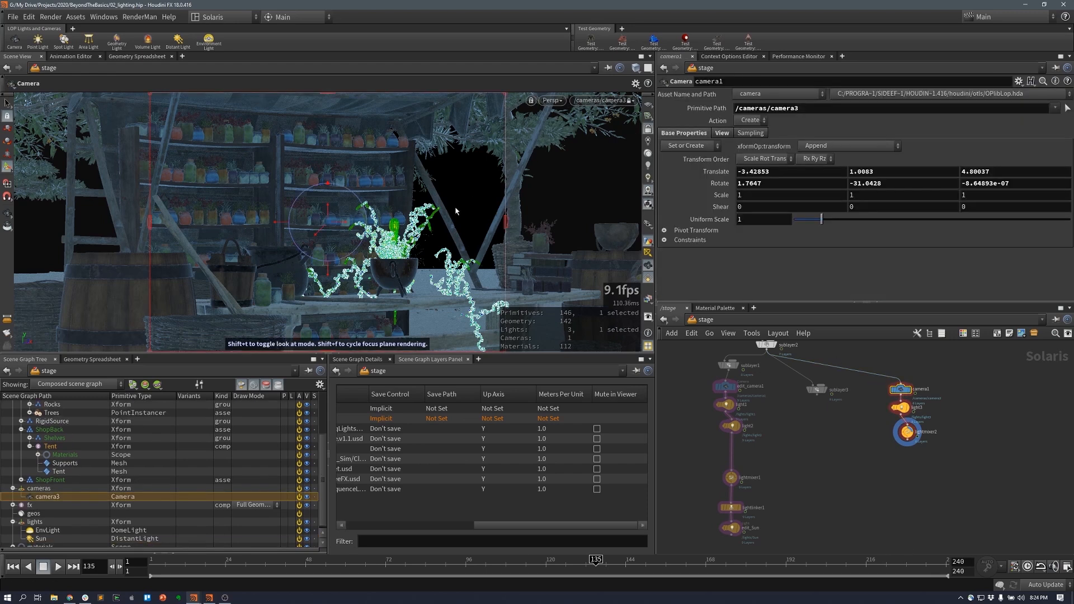
key("Escape")
left_click_drag(455, 211, 434, 240)
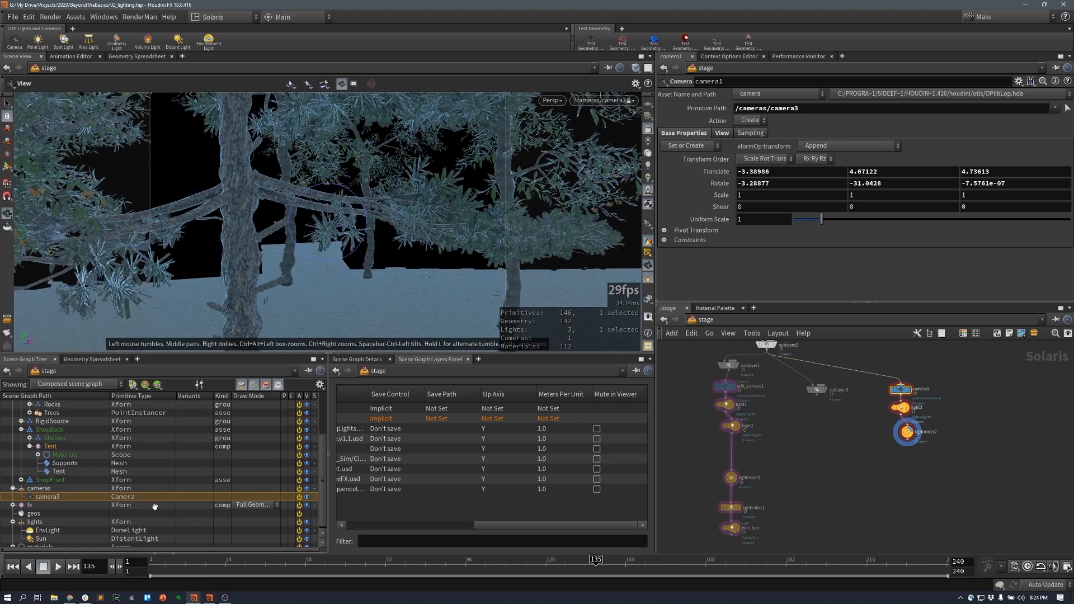
scroll(65, 440, "up", 3)
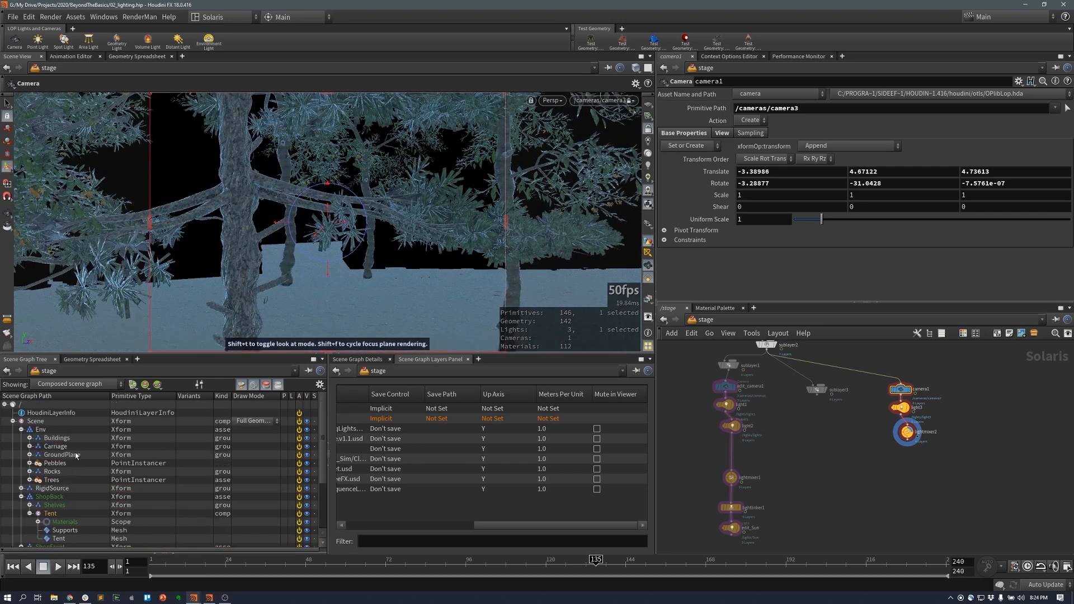
scroll(77, 464, "down", 3)
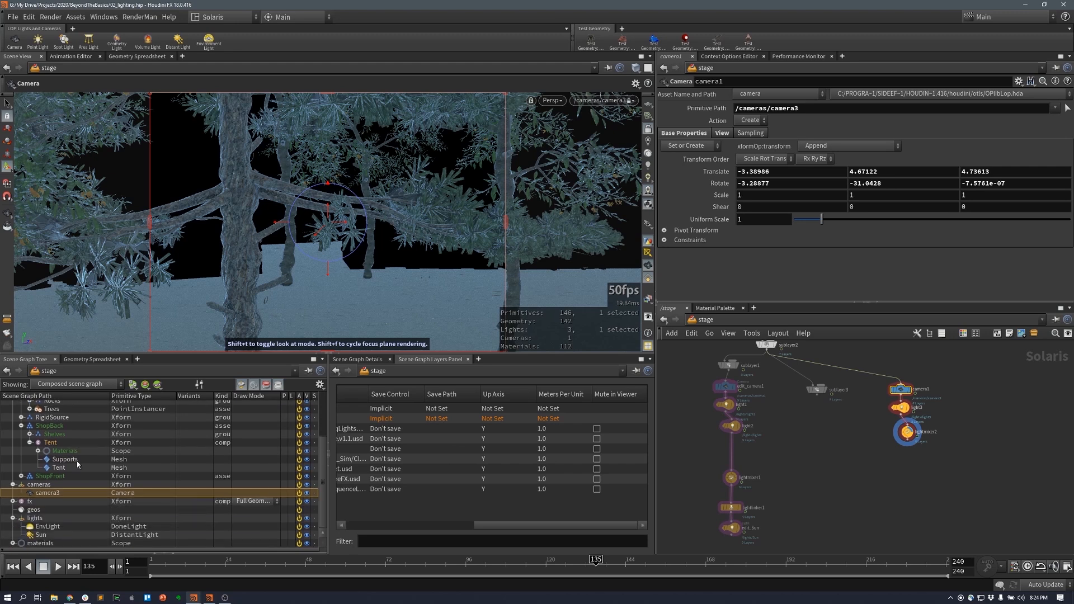
left_click(64, 502)
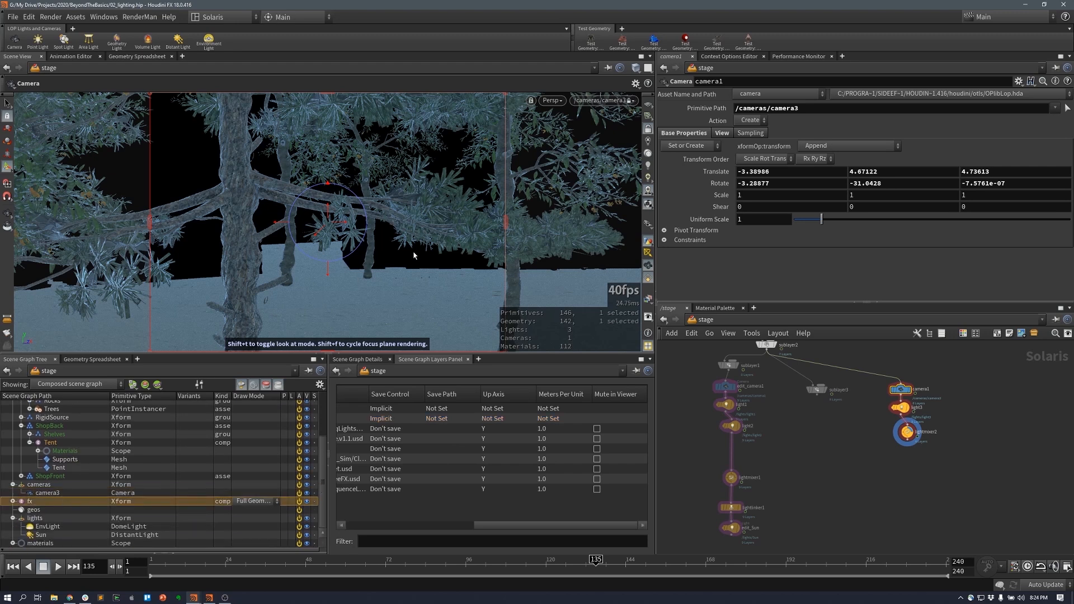
key("Escape")
key("f")
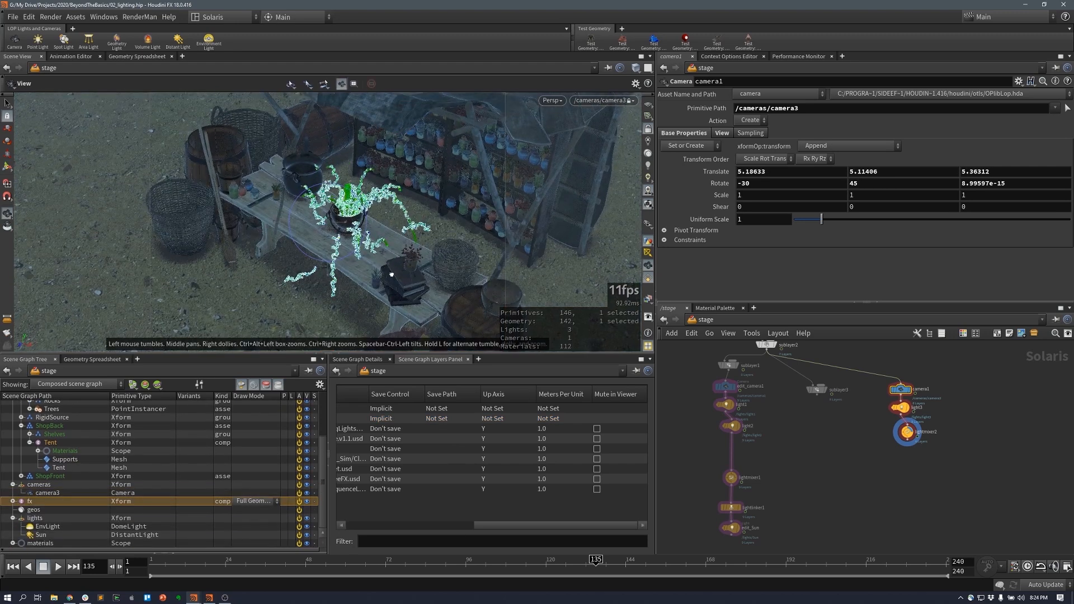
- Orbit and dolly camera3 to look down at the cauldron on the table, with the jar shelves behind it
left_click_drag(391, 275, 499, 218)
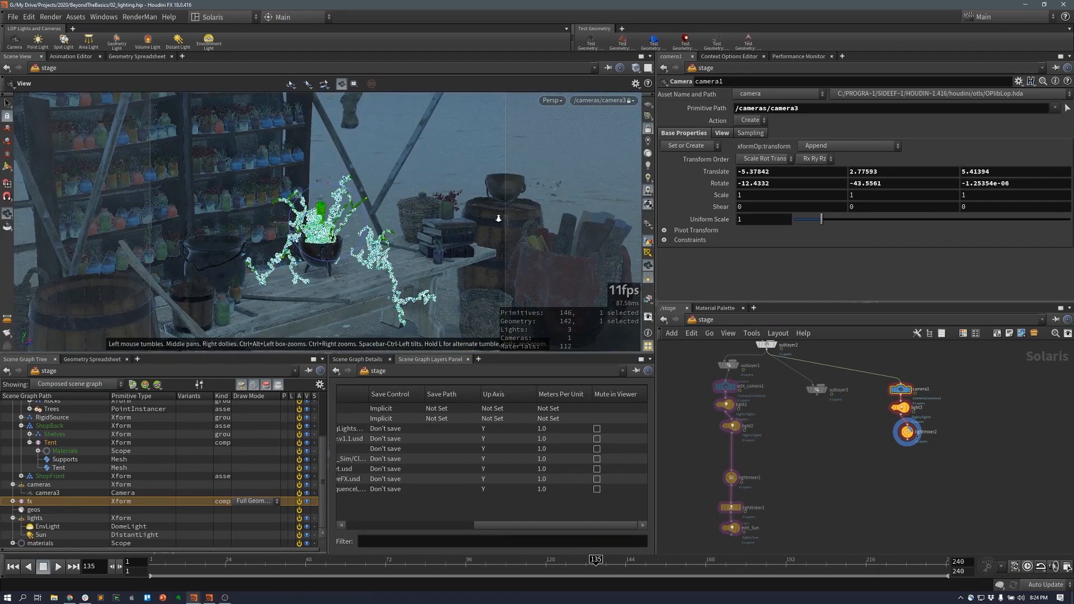
right_click_drag(499, 218, 506, 217)
left_click_drag(412, 249, 418, 265)
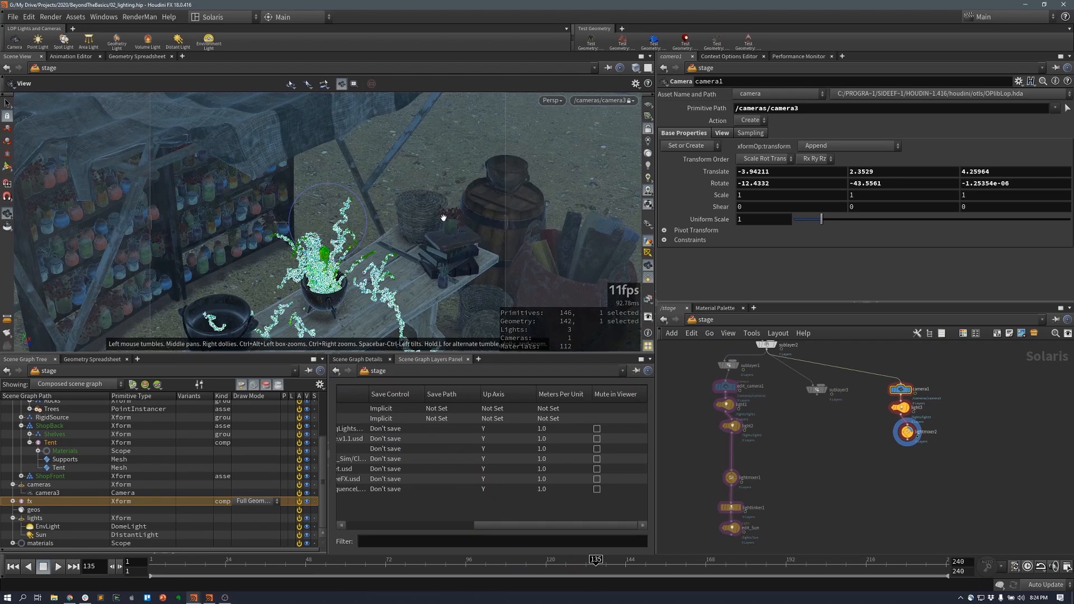
left_click_drag(443, 217, 465, 215)
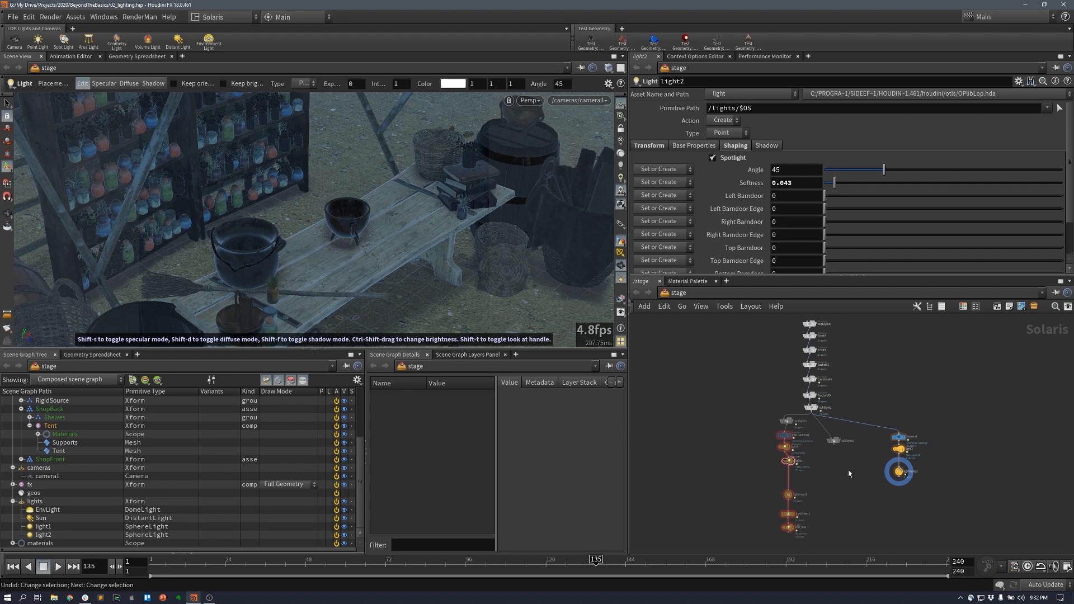
- Lay out the nodes of the first shot branch and the camera3 branch neatly, moving the first branch slightly down
middle_click_drag(841, 479, 808, 458, "alt")
right_click_drag(816, 459, 827, 463, "alt")
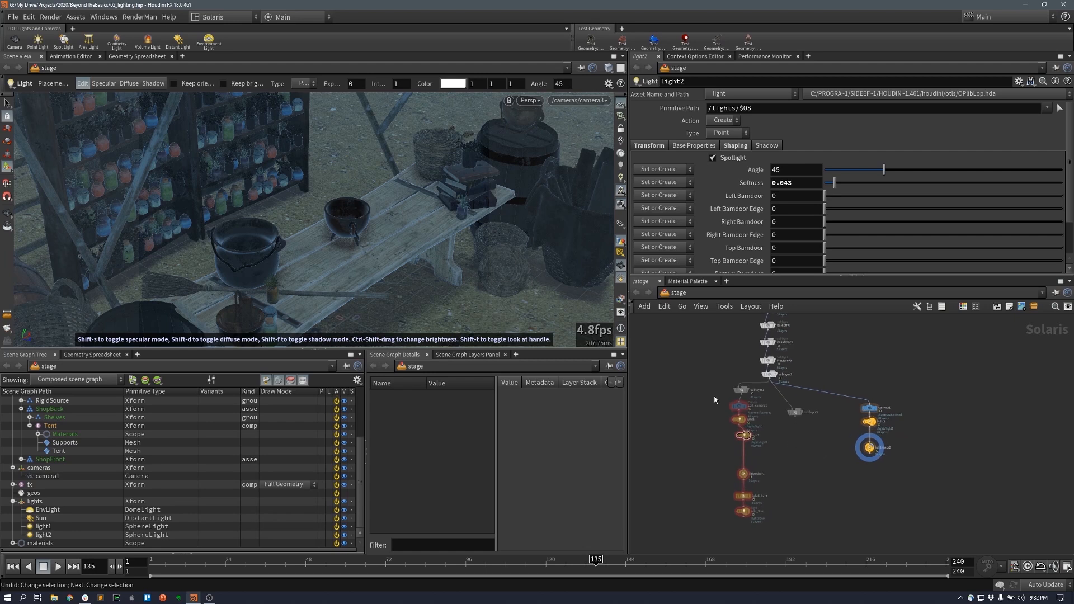
left_click_drag(695, 381, 754, 524)
key("shift+l")
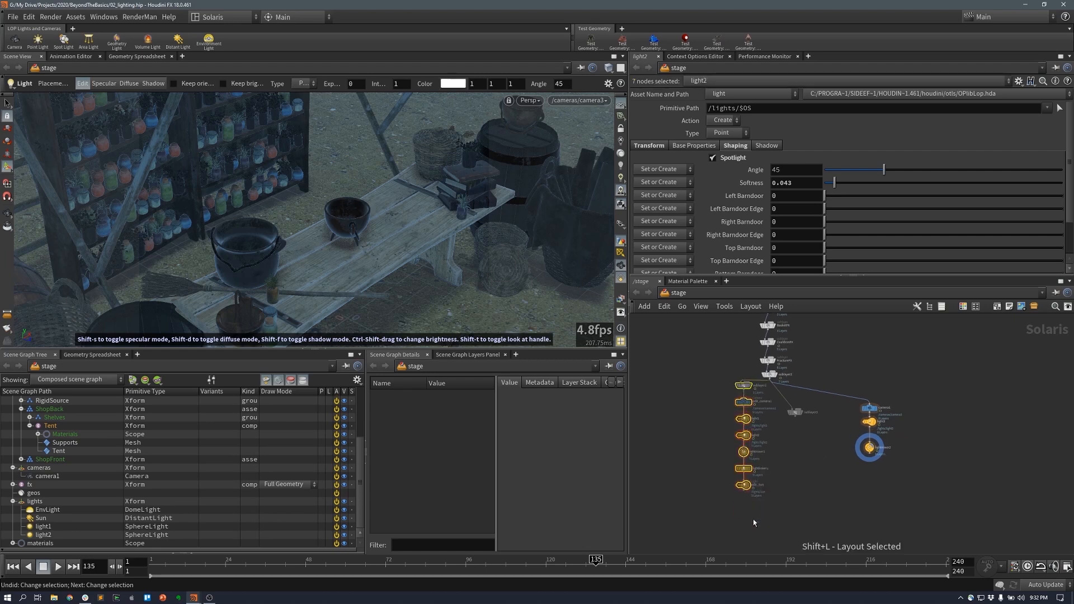
left_click_drag(744, 385, 738, 402)
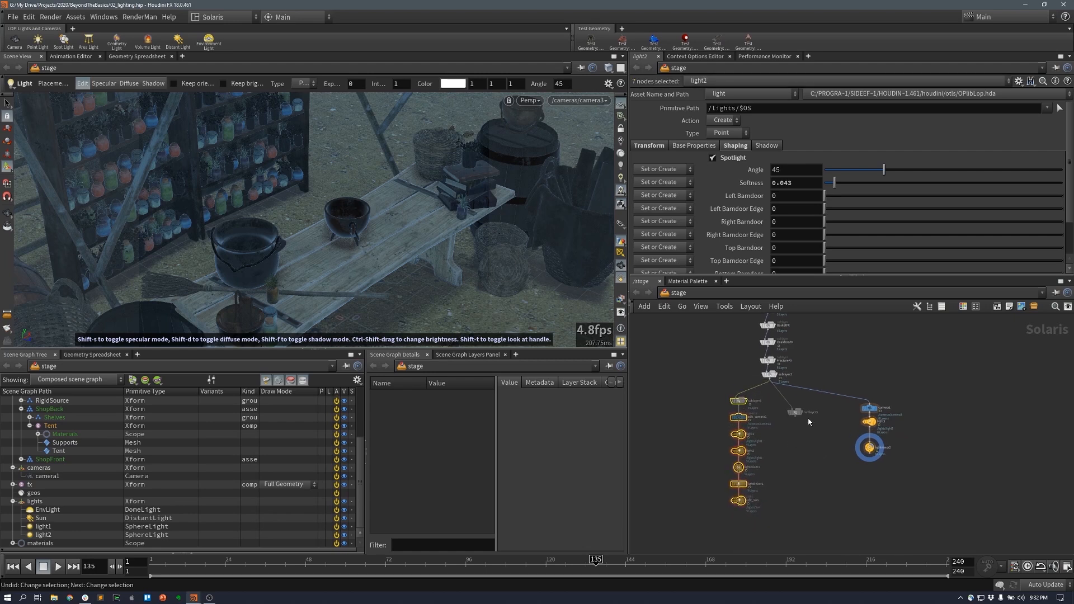
left_click_drag(924, 386, 858, 470)
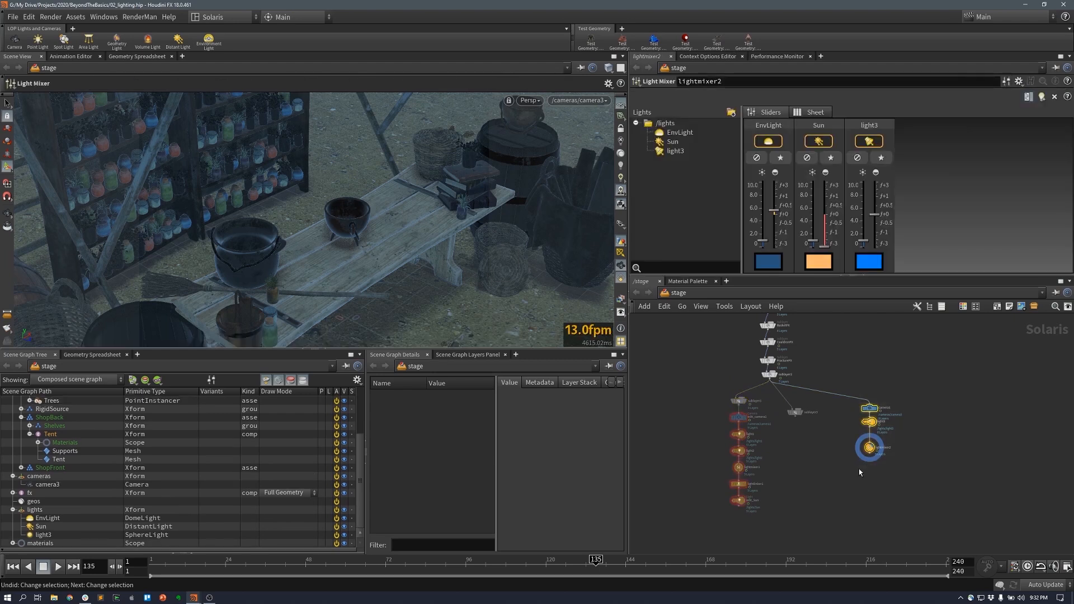
key("shift+l")
- Add a Switch node below the branches and connect edit_Sun, sublayer3 and lightmixer2 to it in that order
middle_click_drag(799, 446, 802, 435)
scroll(808, 443, "up", 2)
scroll(810, 443, "up", 1)
key("Tab")
type("sw")
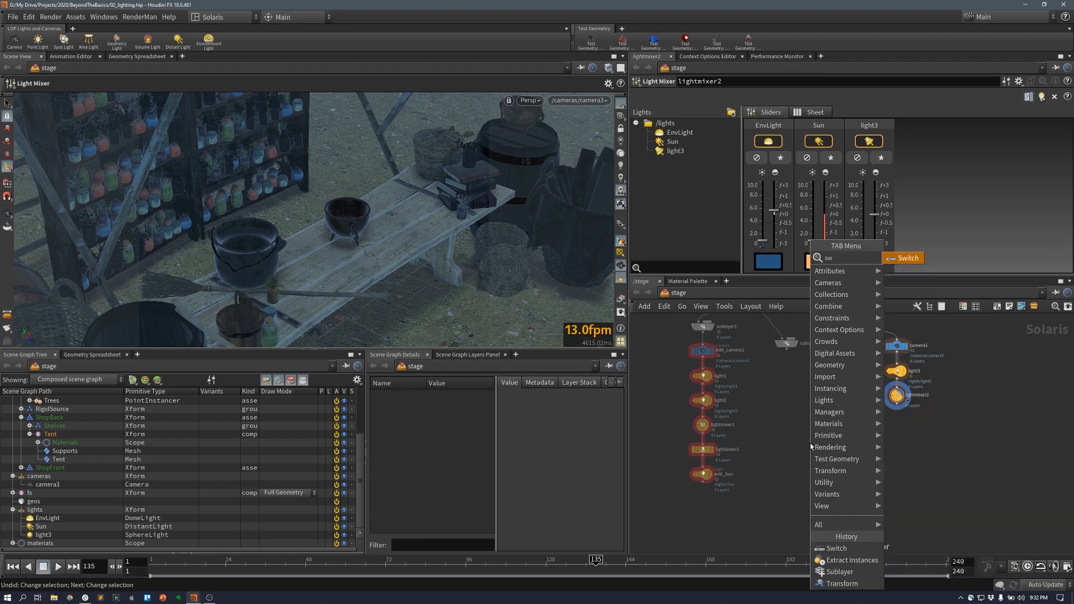
left_click(895, 260)
left_click(786, 502)
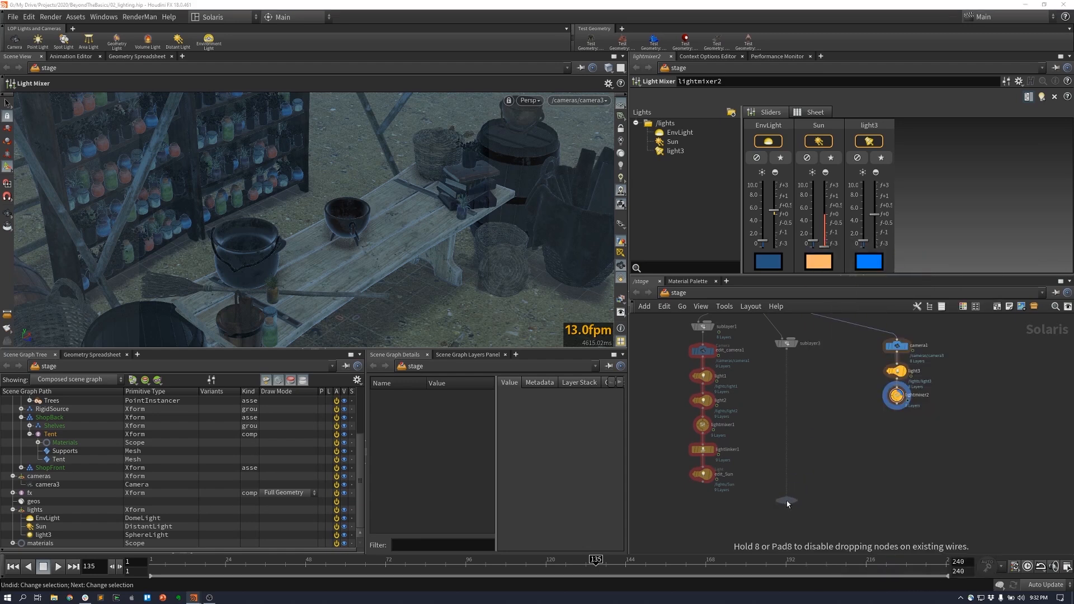
left_click_drag(717, 482, 786, 497)
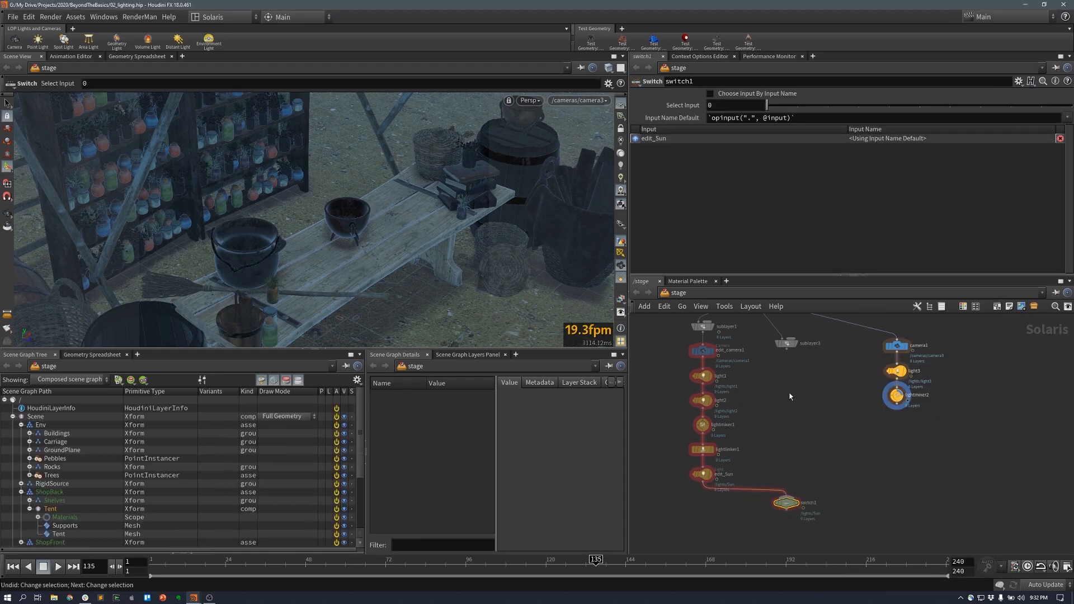
left_click_drag(787, 350, 894, 408)
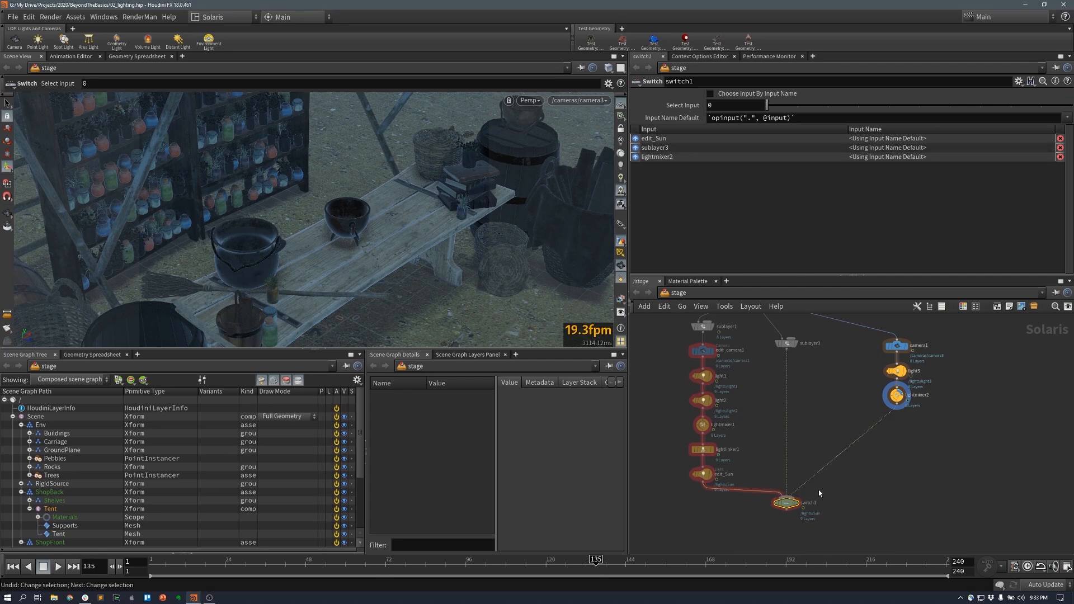
- Display the Switch node's output and nudge the node slightly down in the network
left_click(797, 502)
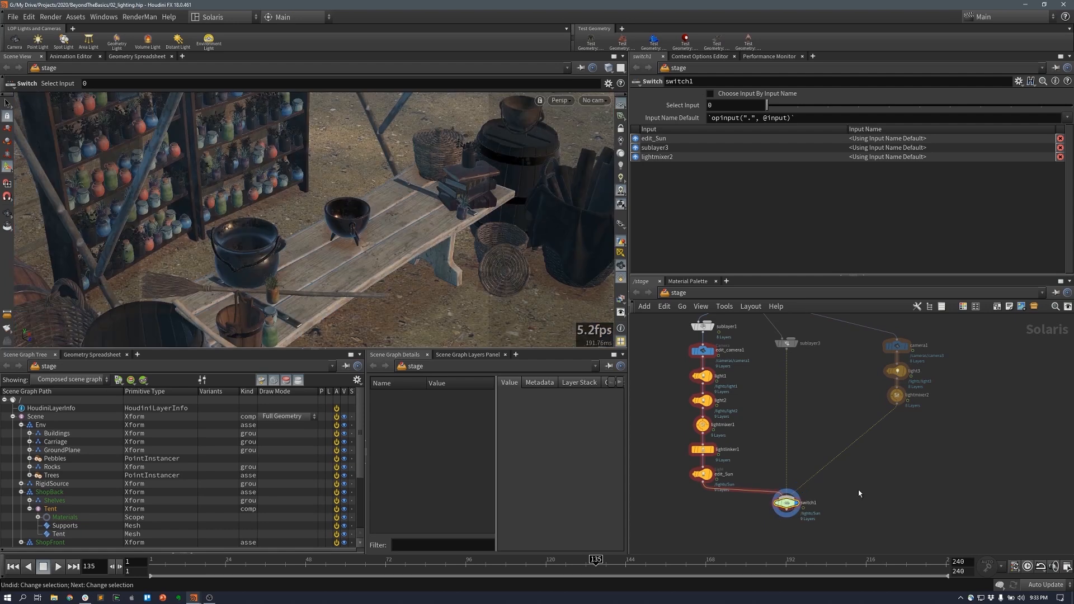
middle_click_drag(879, 487, 869, 442)
left_click_drag(778, 457, 779, 467)
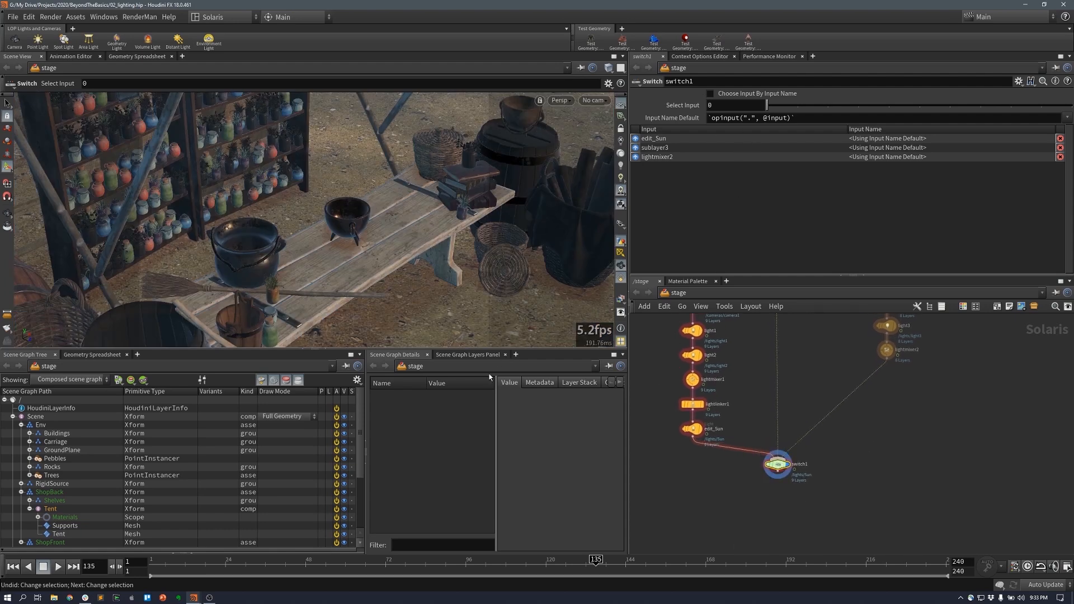
- Open a Context Options Editor pane beside the Scene Graph Layers panel and widen it
left_click(515, 355)
mouse_move(575, 377)
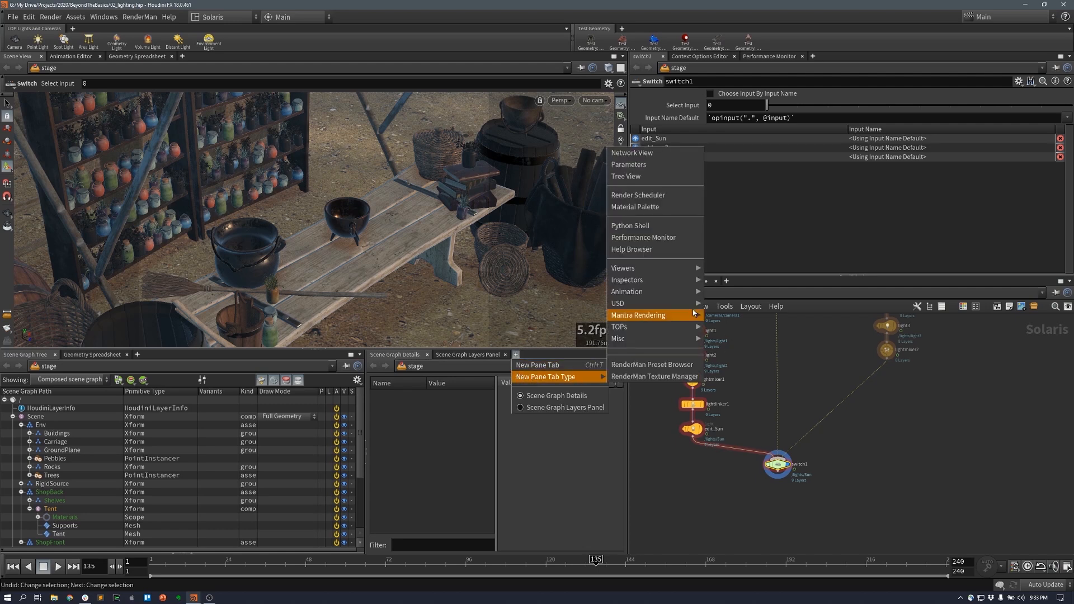
mouse_move(693, 304)
left_click(741, 374)
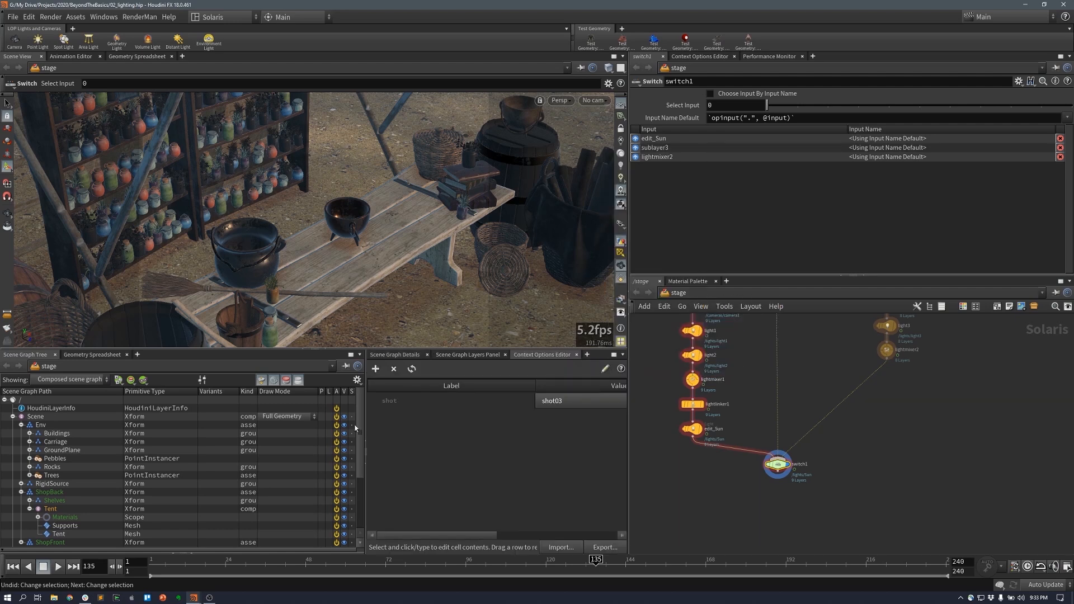
left_click_drag(291, 477, 279, 477)
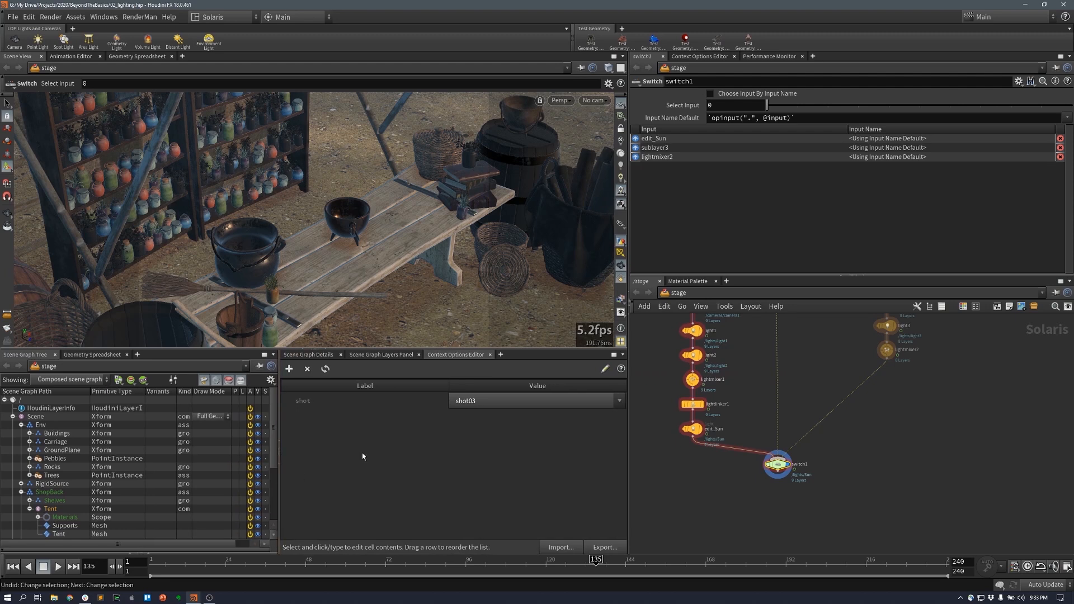
- Try the shot context option with shot01, shot02 and shot03, and return it to shot01
left_click(482, 401)
left_click(482, 414)
left_click(484, 400)
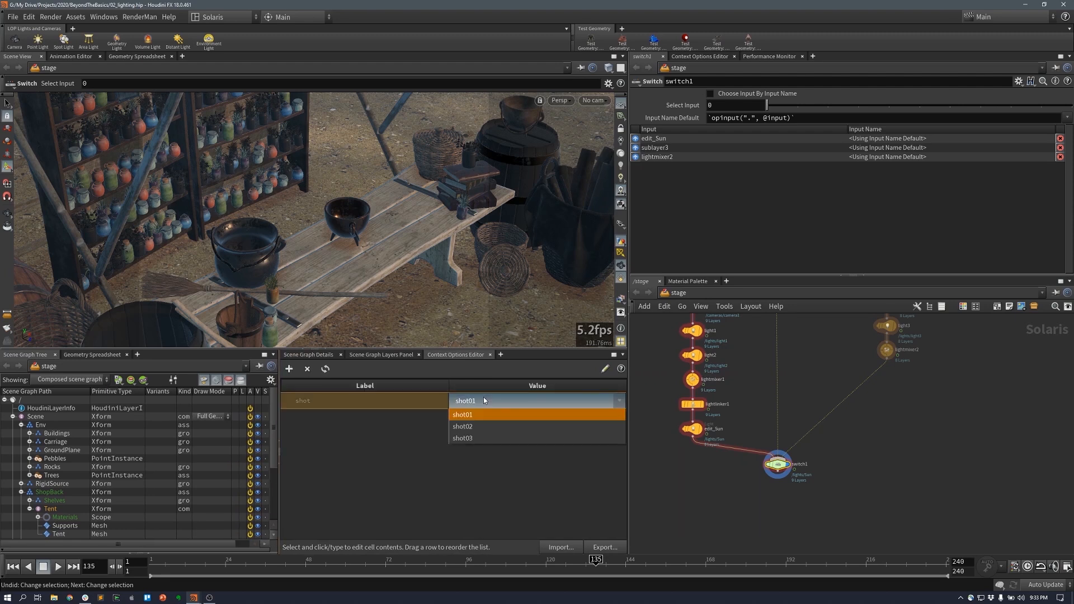
left_click(487, 426)
left_click(488, 403)
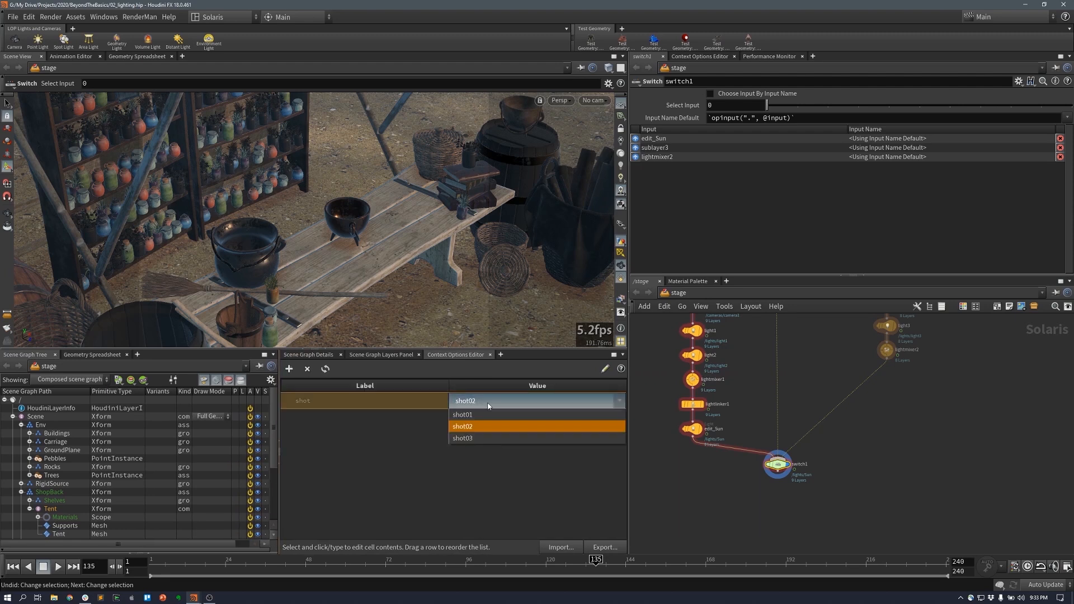
left_click(489, 442)
left_click(484, 401)
left_click(484, 416)
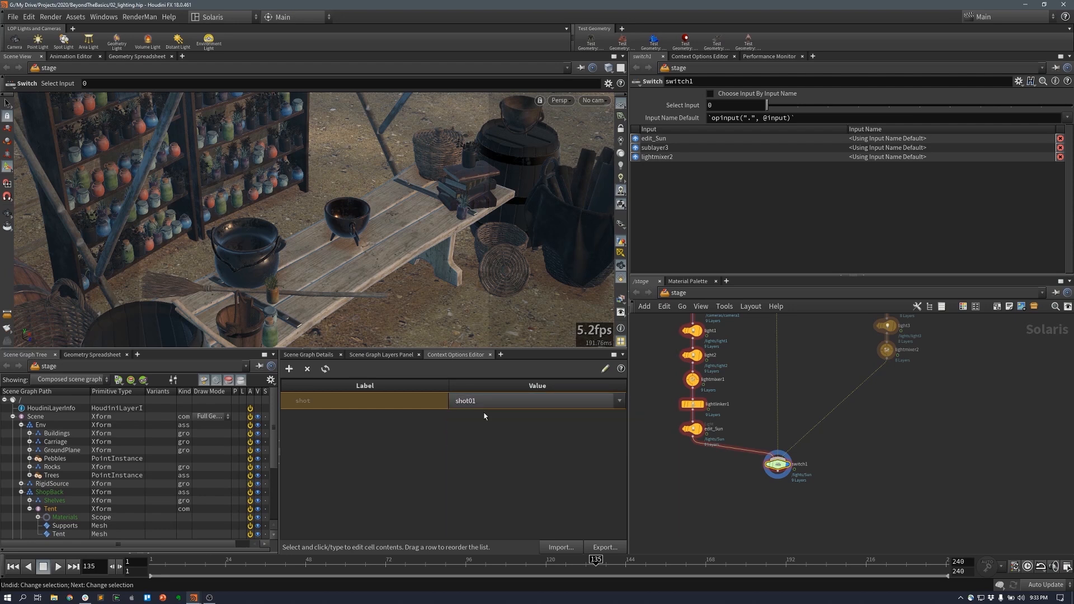
- Examine the available context option types and the shot option's type and menu items
left_click(289, 373)
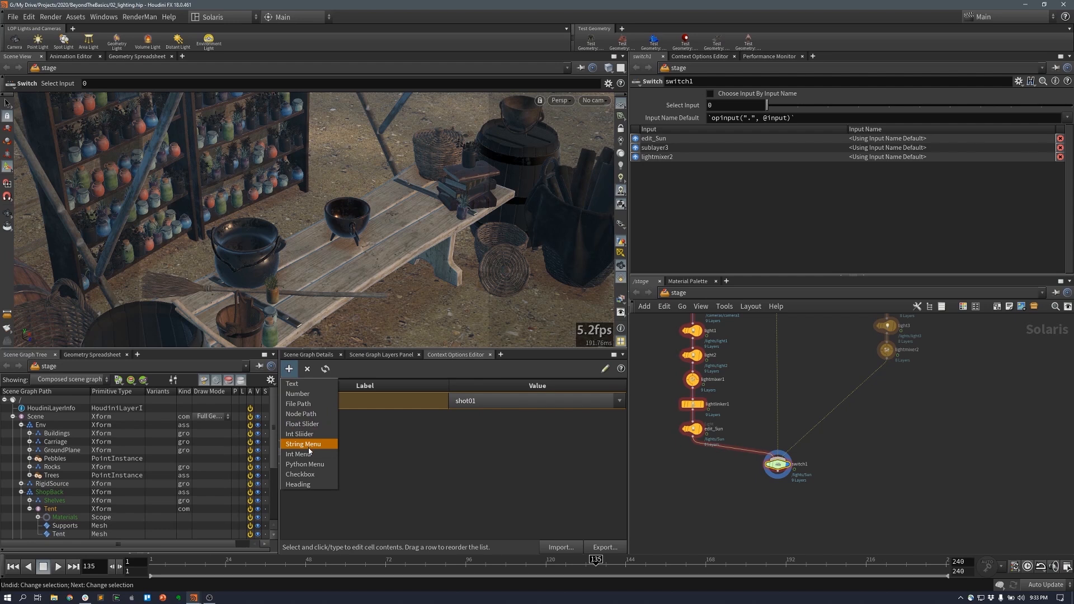
left_click(399, 457)
scroll(648, 436, "down", 2)
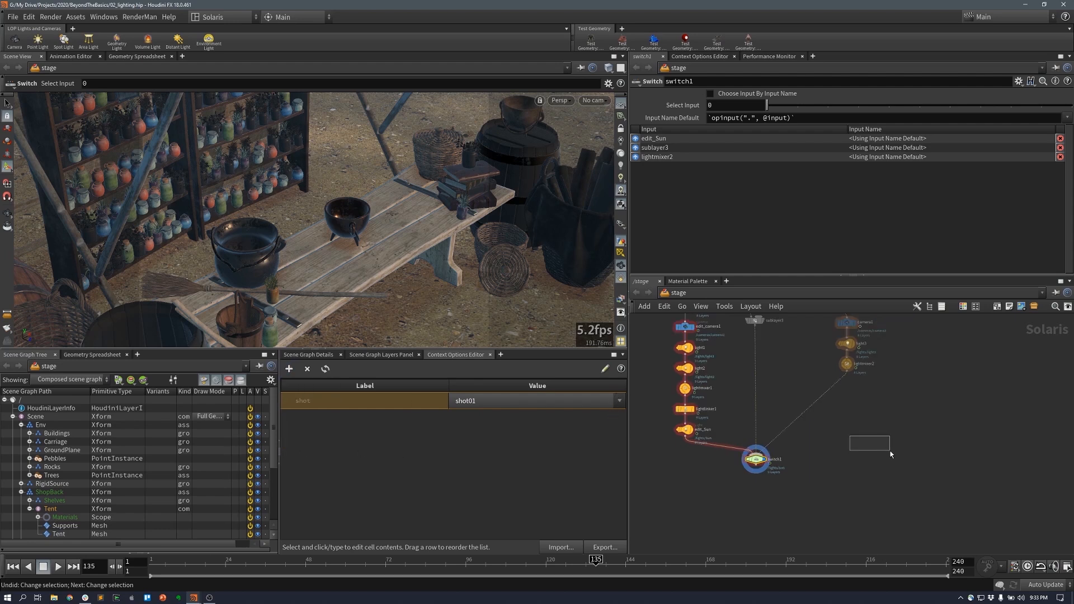
left_click_drag(891, 454, 890, 454)
left_click(605, 368)
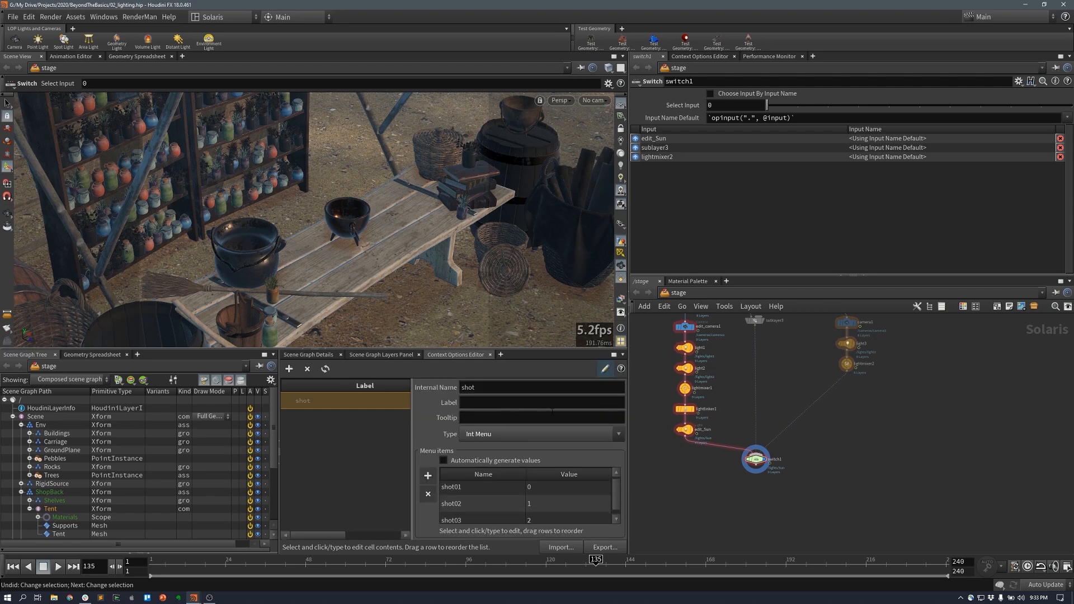
left_click(605, 368)
left_click(751, 458)
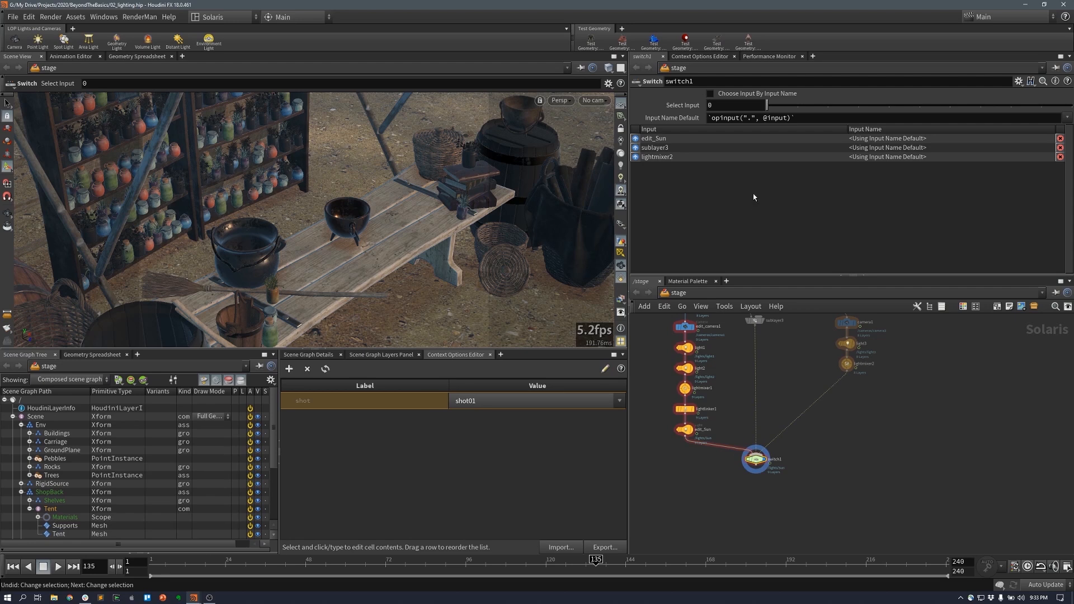
left_click(743, 106)
type("@shot")
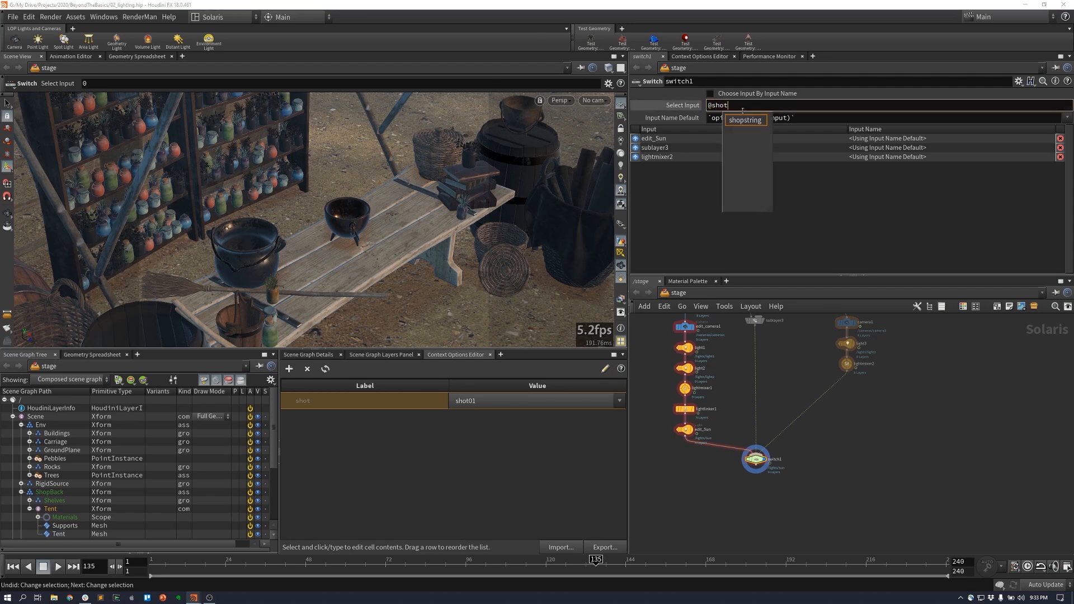
key("Return")
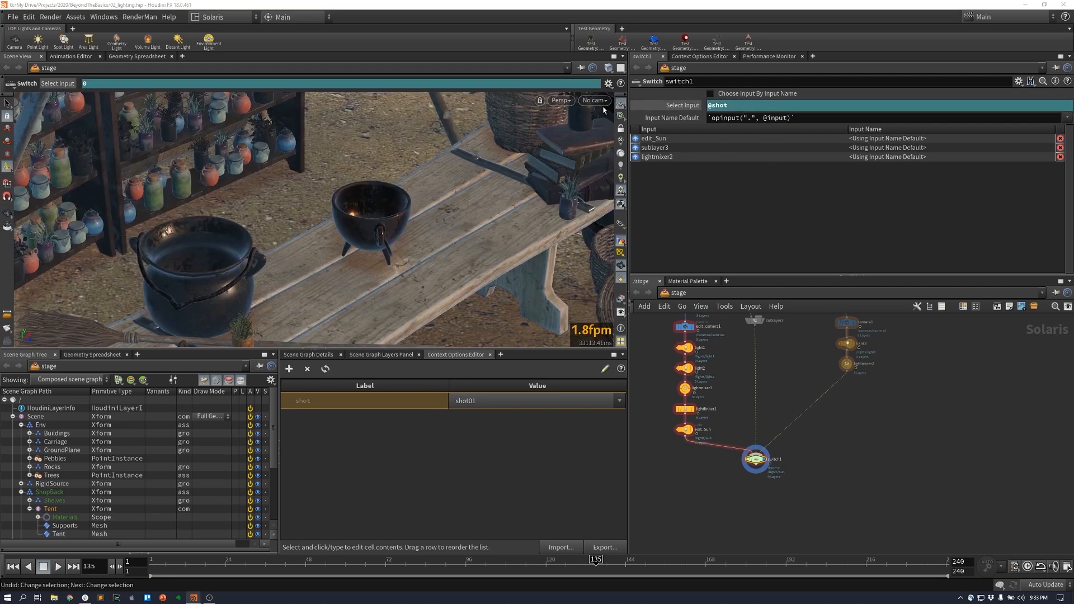
- View the scene through camera1, set the shot option to shot02 and check which cameras are available
left_click(595, 100)
left_click(637, 113)
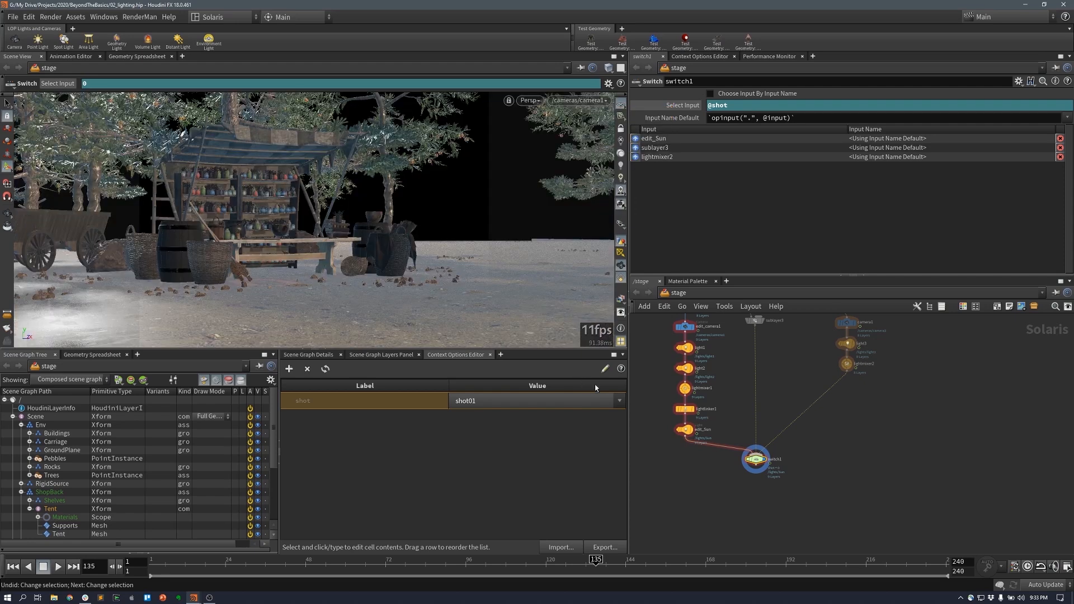
left_click(617, 401)
left_click(566, 424)
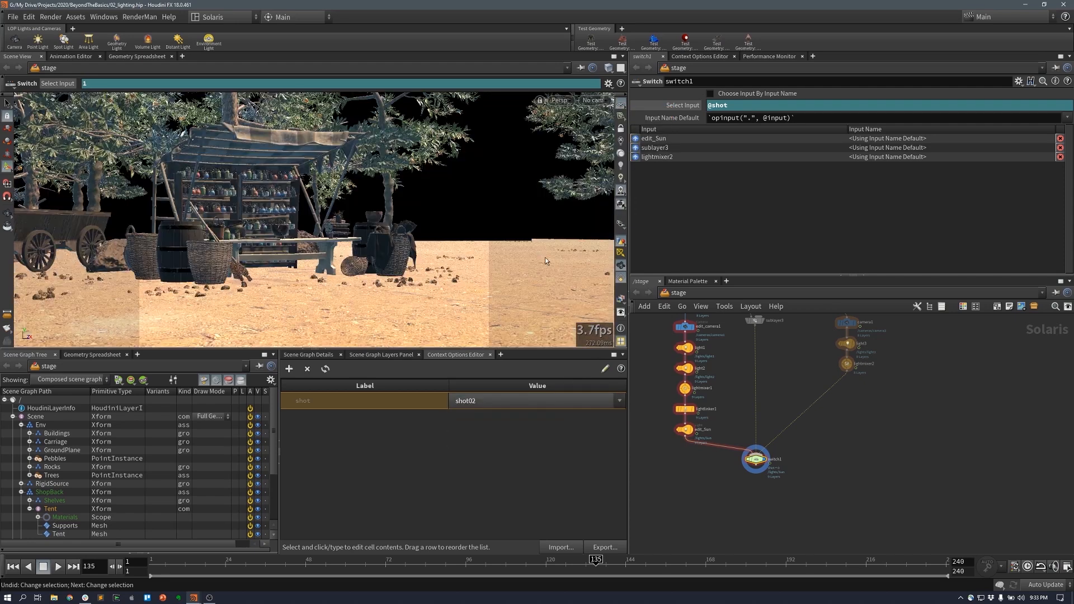
left_click(595, 101)
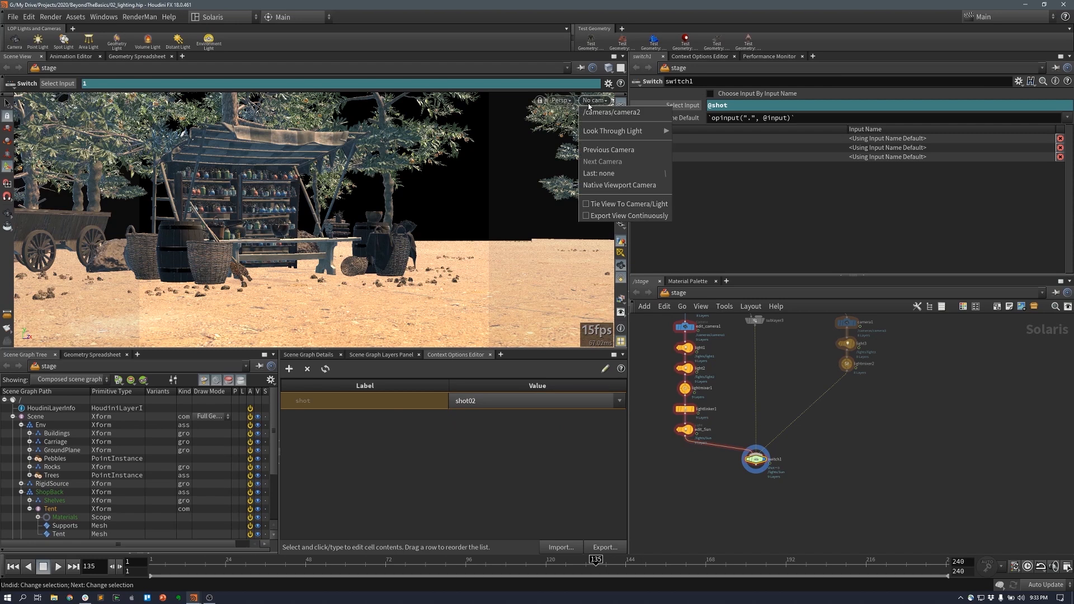
left_click(594, 100)
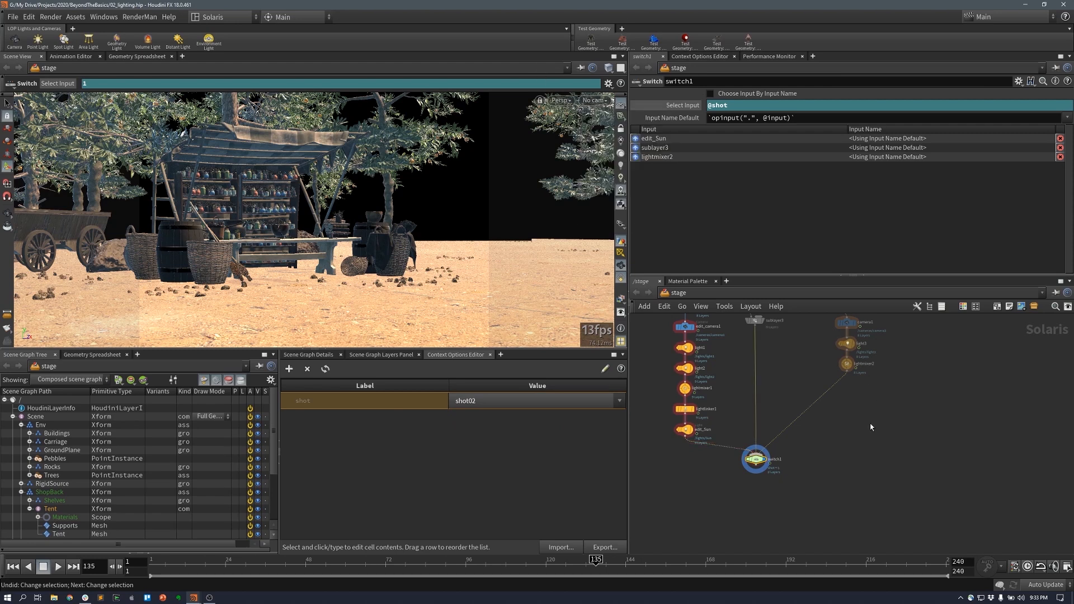
- Add a Karma node directly below the Switch node, connected to its output, and display it
middle_click_drag(840, 435, 851, 431, "alt")
right_click_drag(852, 429, 877, 426, "alt")
middle_click_drag(875, 426, 922, 416, "alt")
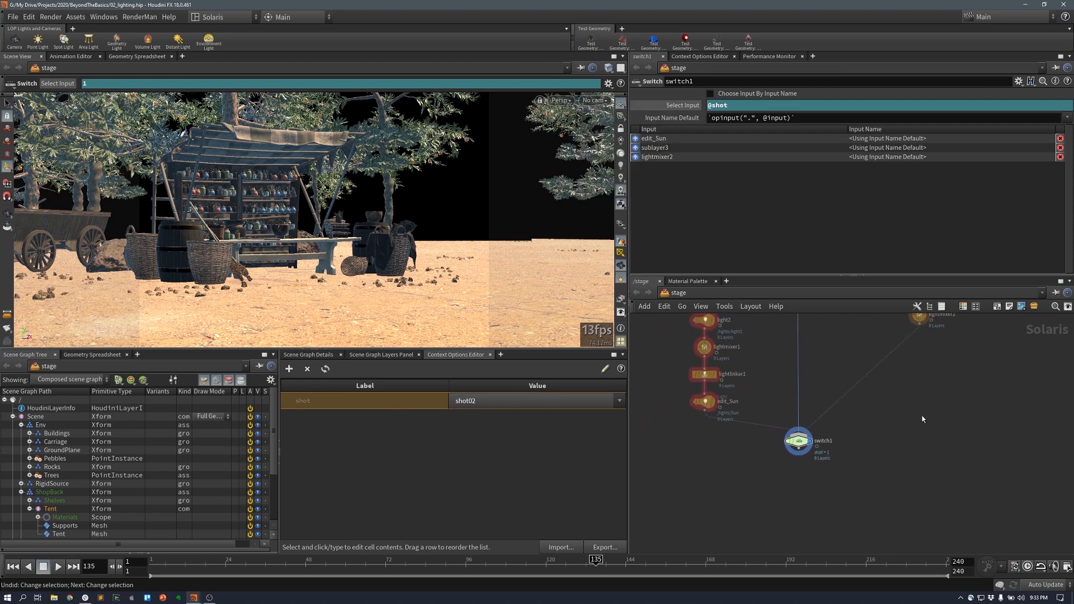
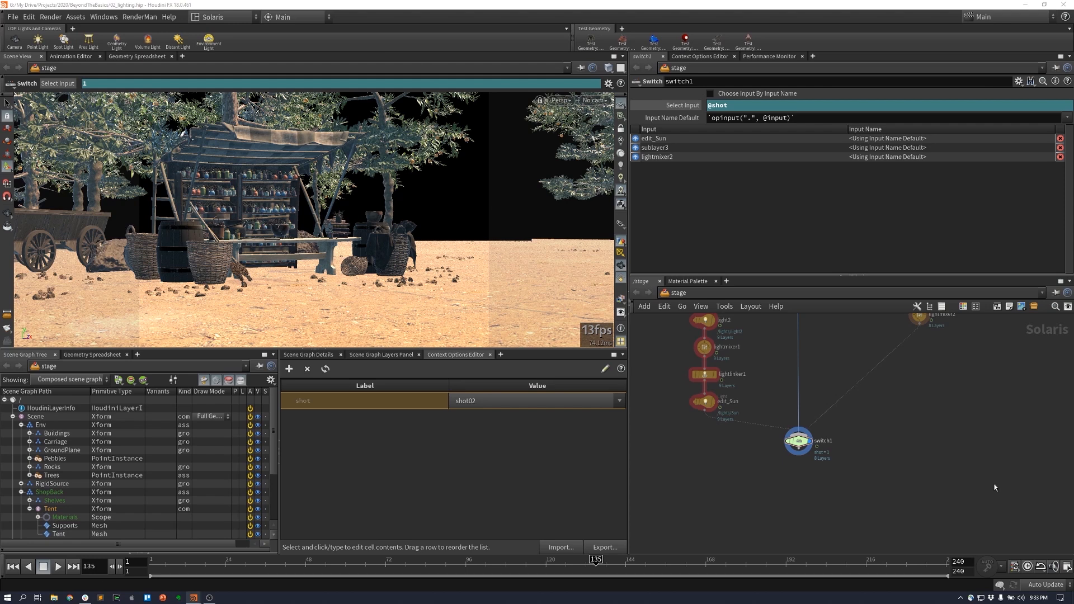
key("Tab")
type("k")
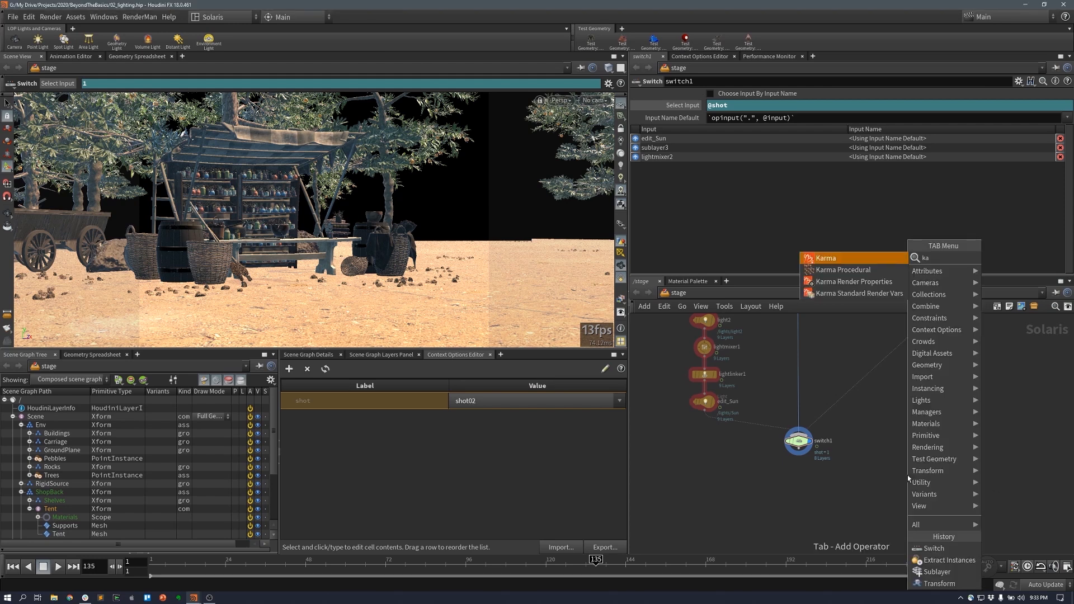
left_click(844, 259)
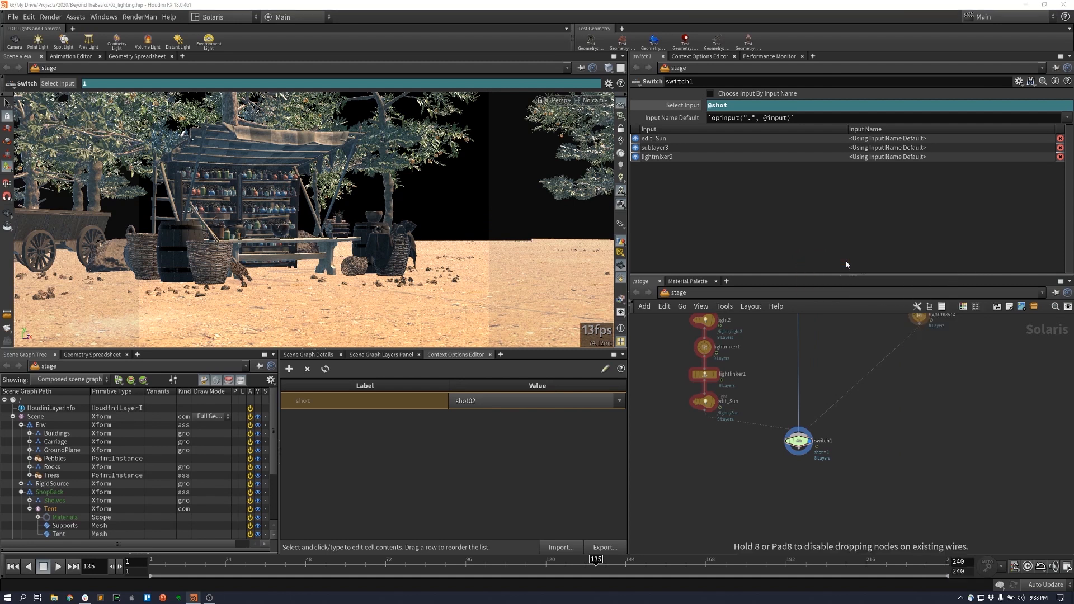
left_click(799, 490)
left_click(792, 486)
left_click_drag(790, 489, 807, 474)
left_click(810, 482)
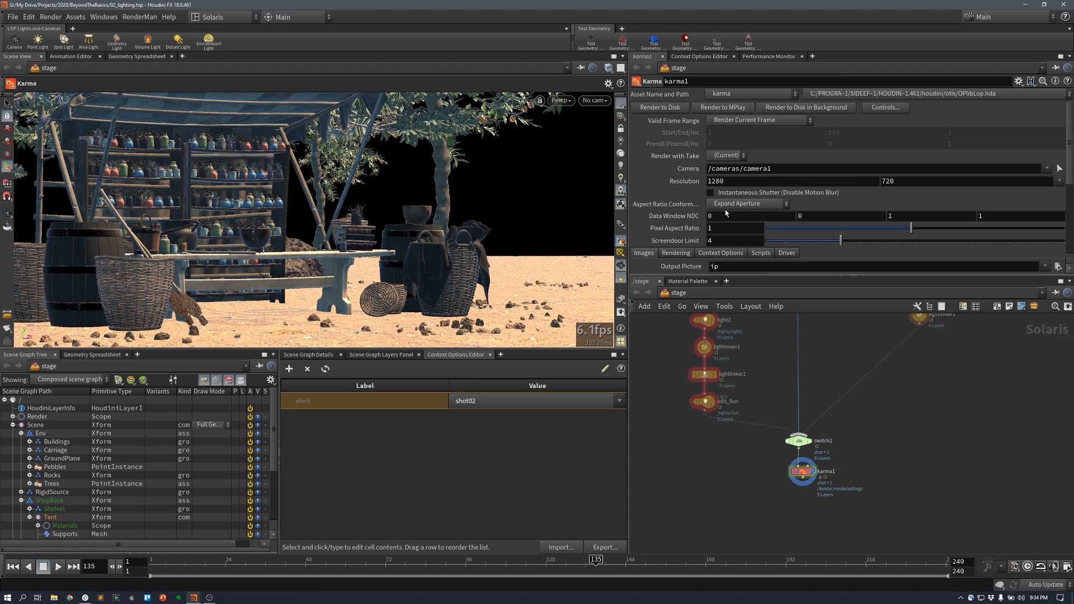
left_click(788, 168)
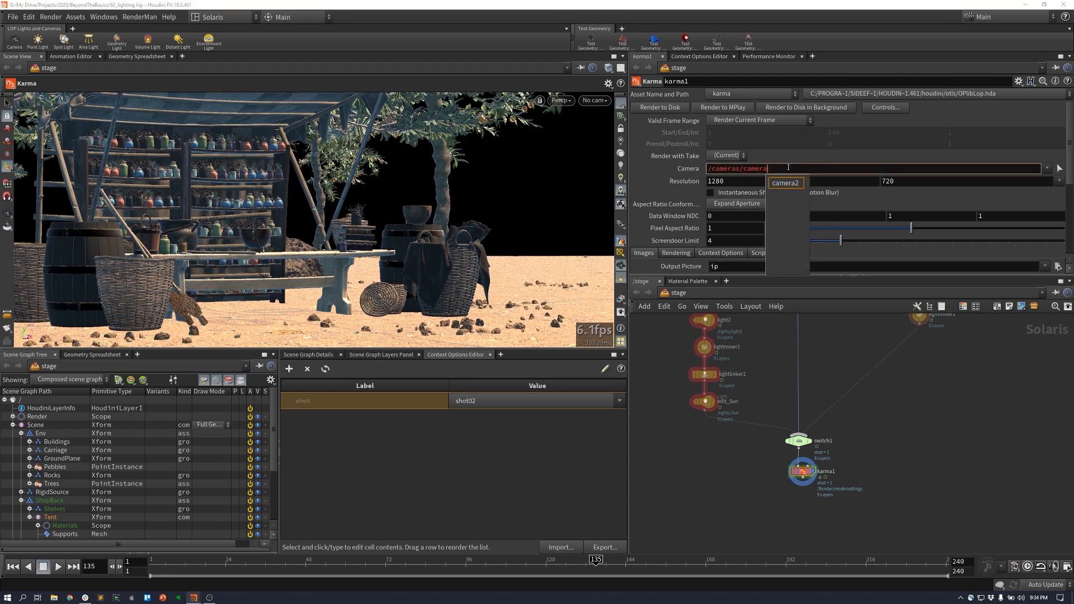
type("`@shot")
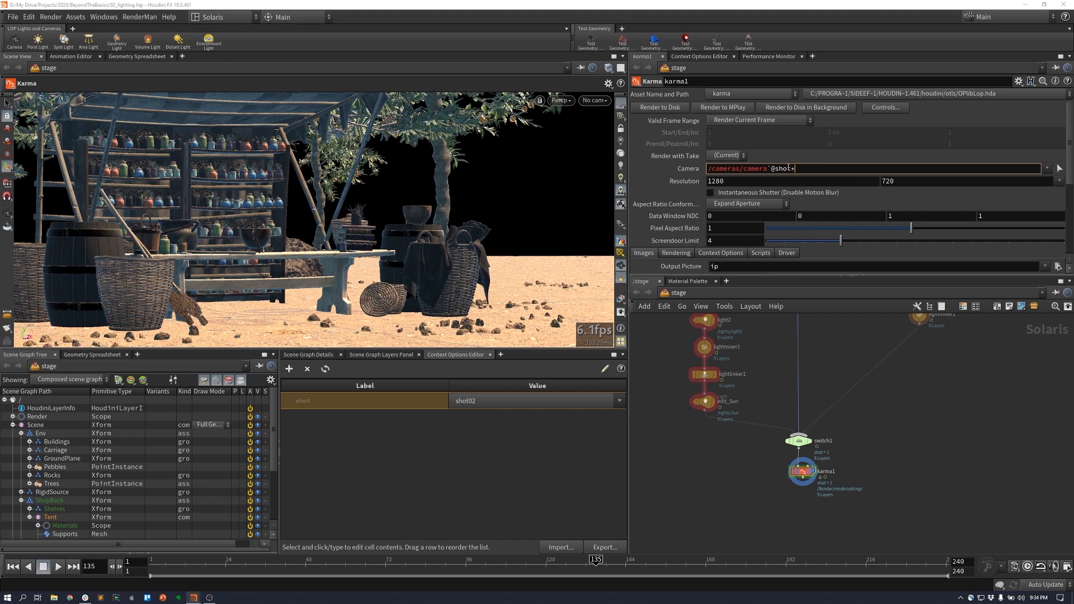
type("+1`")
key("Return")
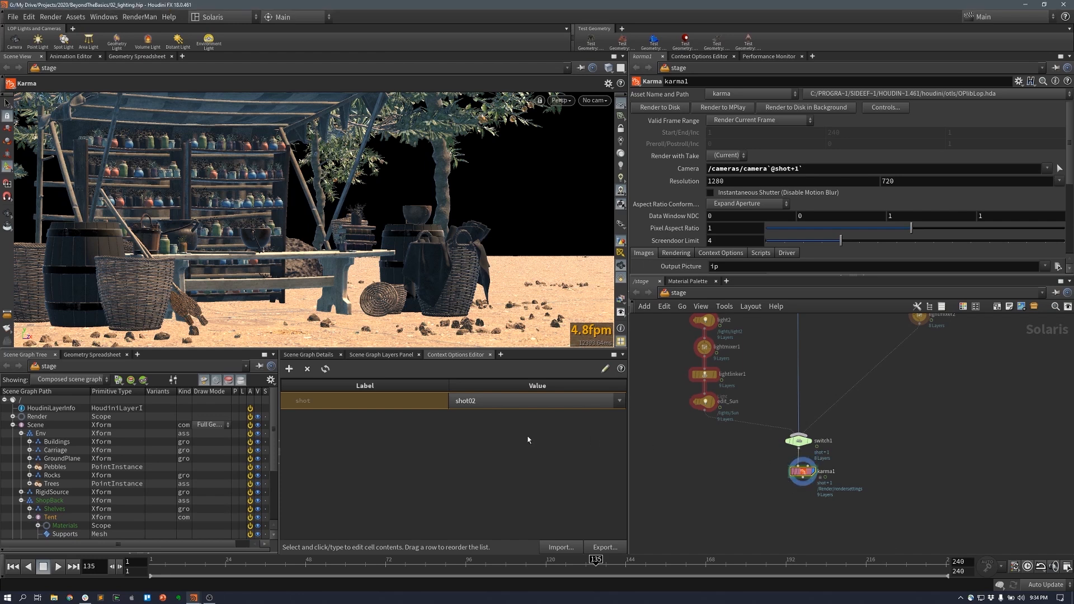
- Set the shot option to shot01 and view the scene through the Render Settings Camera
left_click(504, 401)
left_click(498, 415)
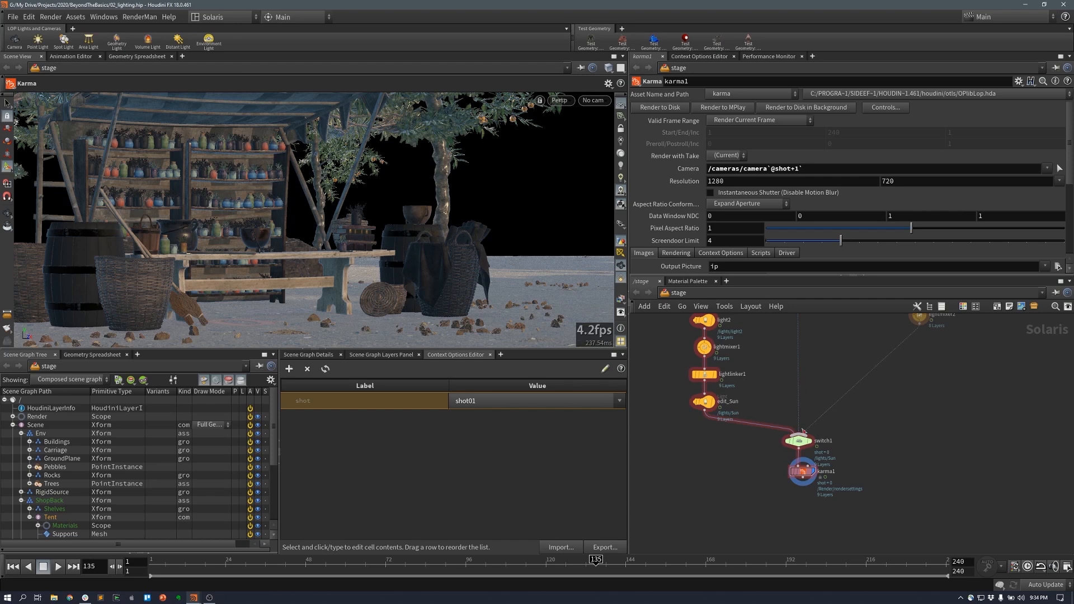
left_click(593, 101)
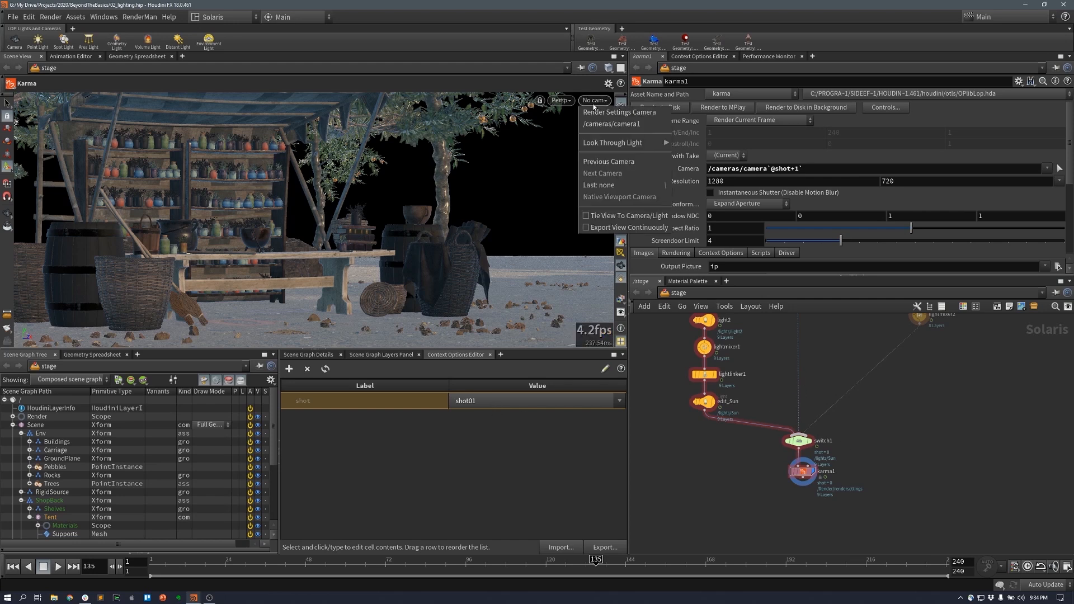
left_click(594, 112)
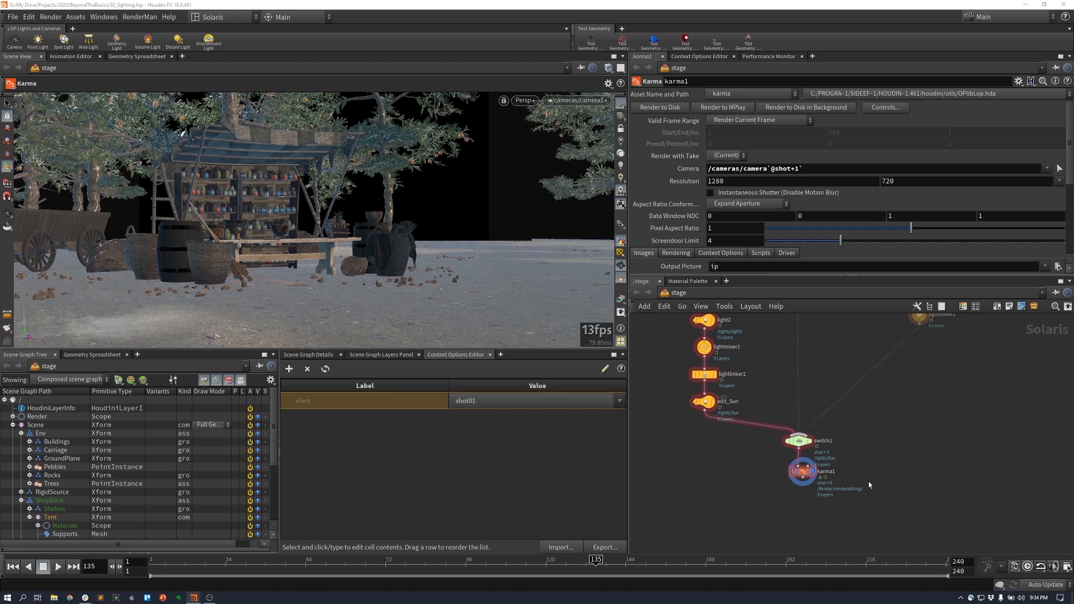
- Change the shot option to shot02 and view that shot through its render settings camera
scroll(868, 484, "up", 3)
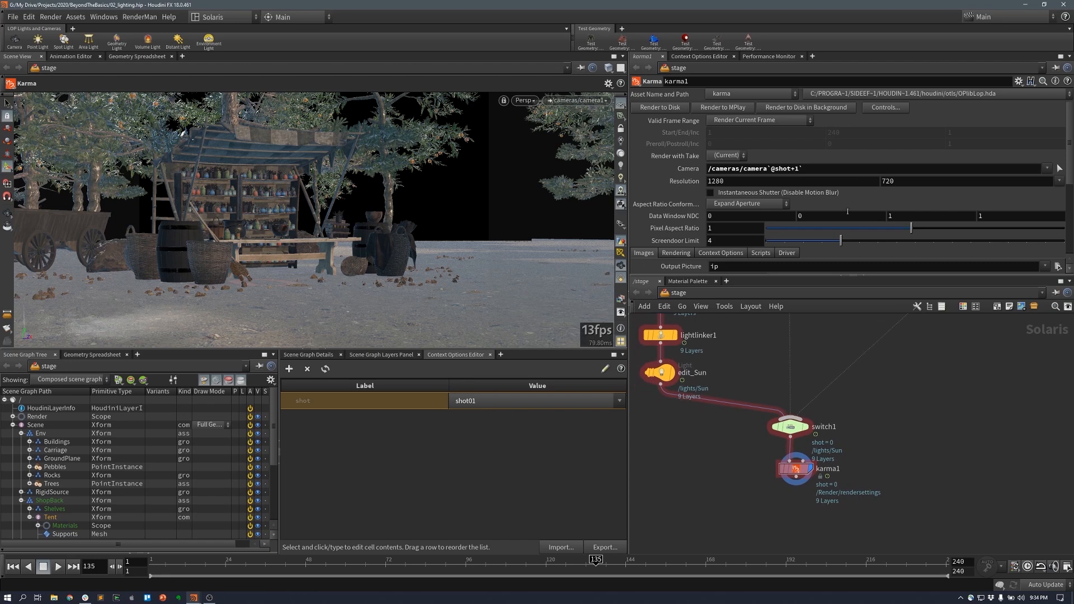
left_click(511, 405)
left_click(511, 420)
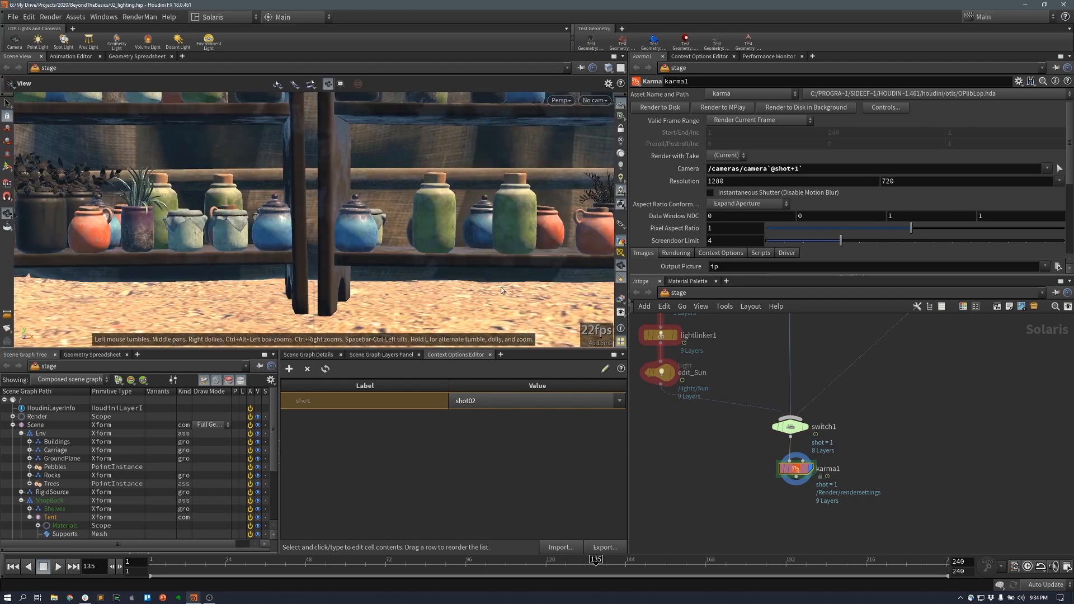
left_click(585, 102)
left_click(590, 112)
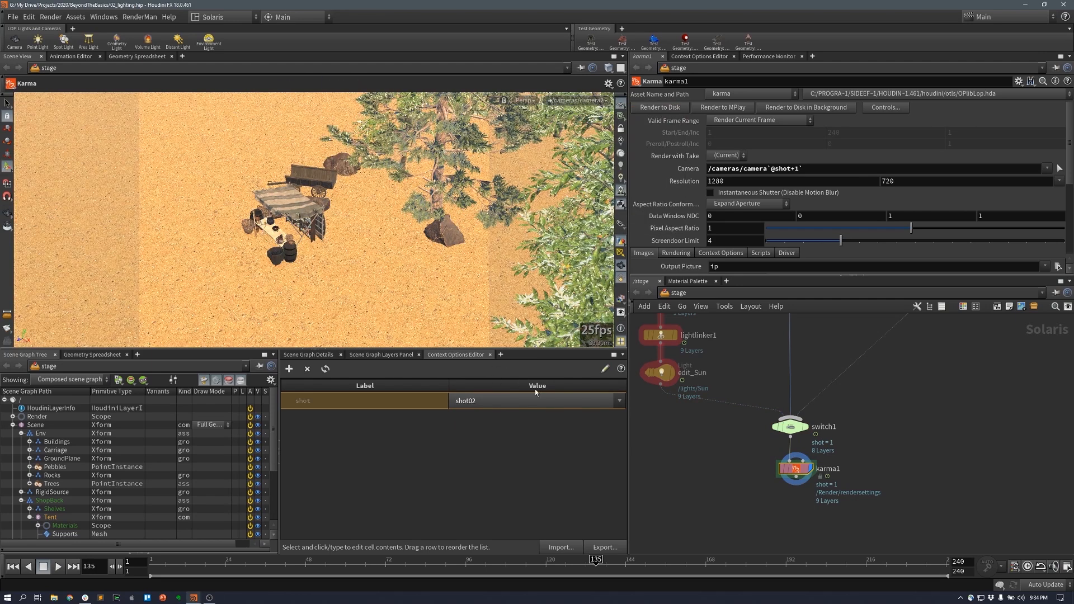
- Set the shot option to shot03 and make the scene view taller
left_click(565, 404)
left_click(552, 434)
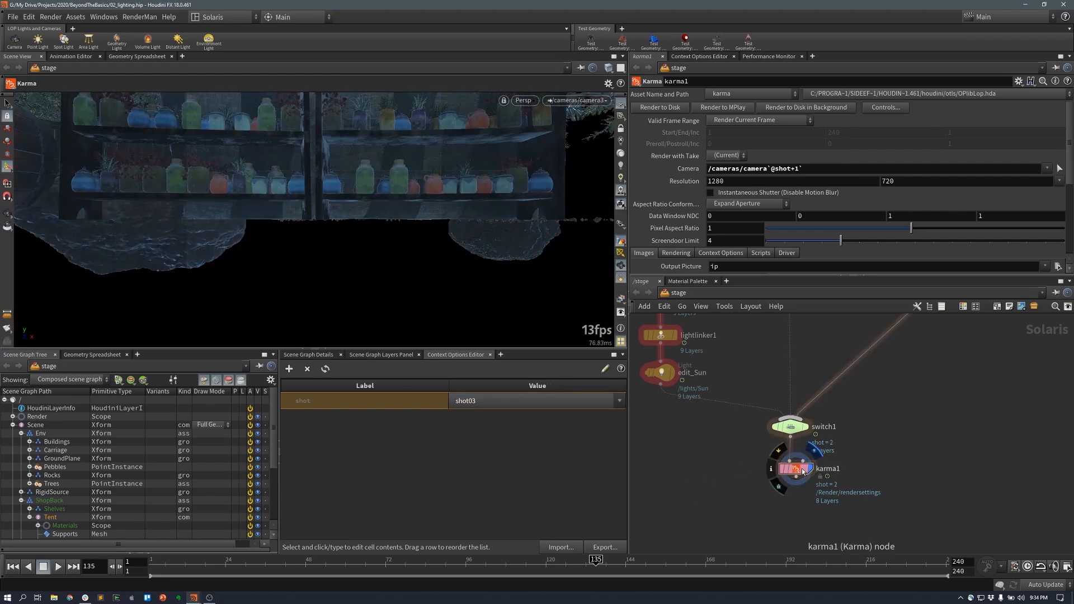
mouse_move(806, 431)
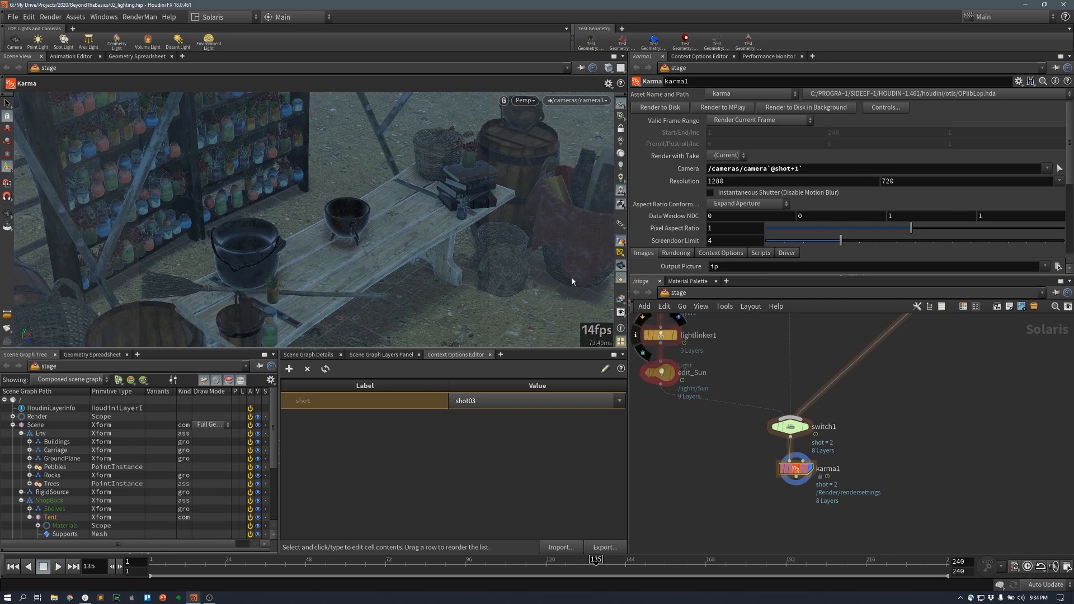
left_click_drag(518, 351, 519, 411)
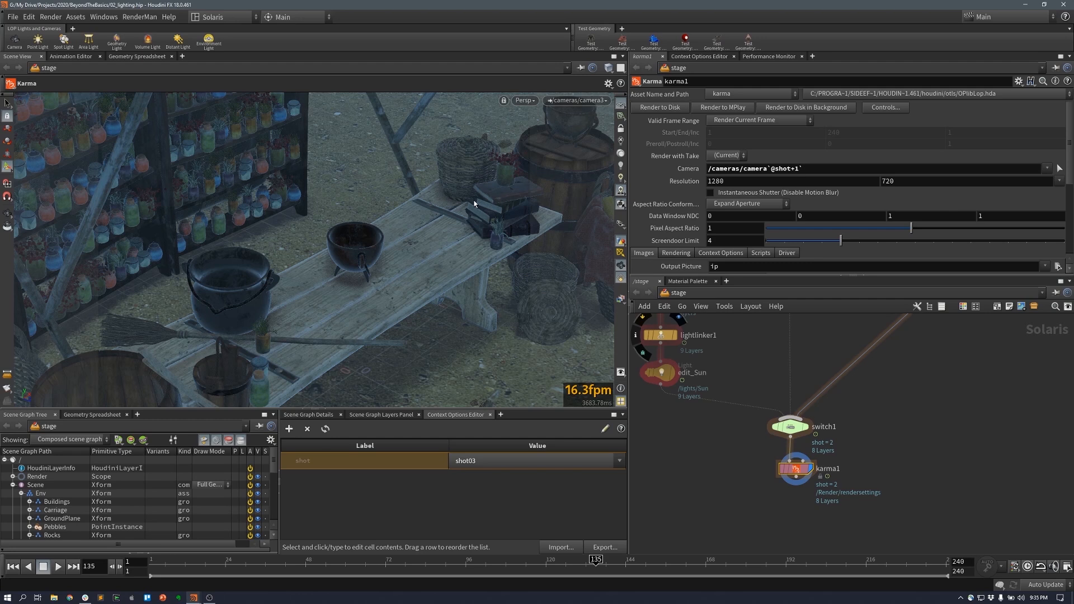
- Add a TOP Network node to the stage beside the Switch and Karma nodes
key("Tab")
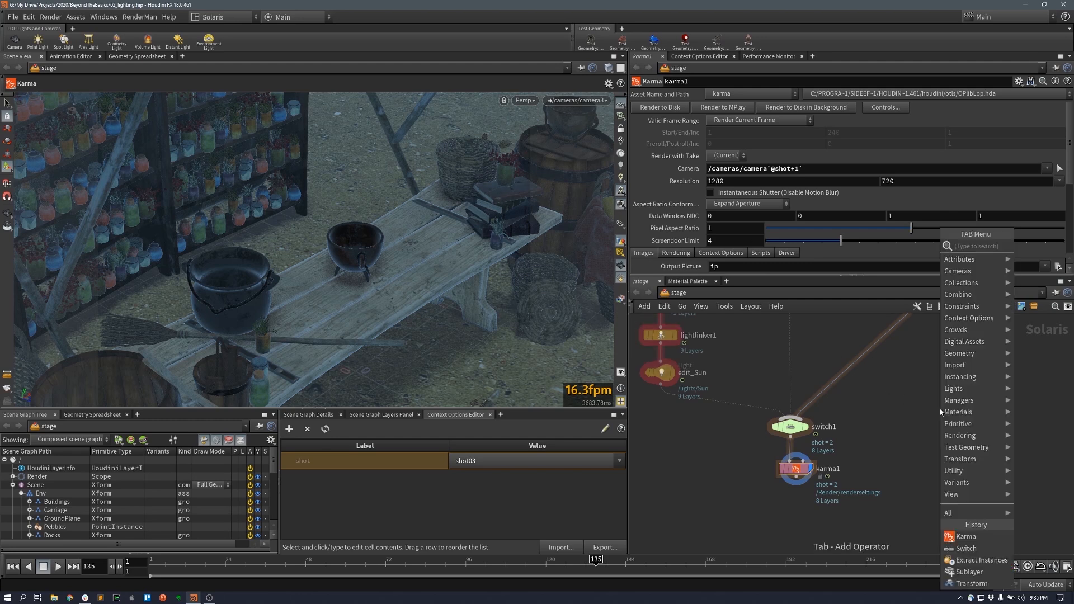
type("top")
key("Return")
left_click(940, 410)
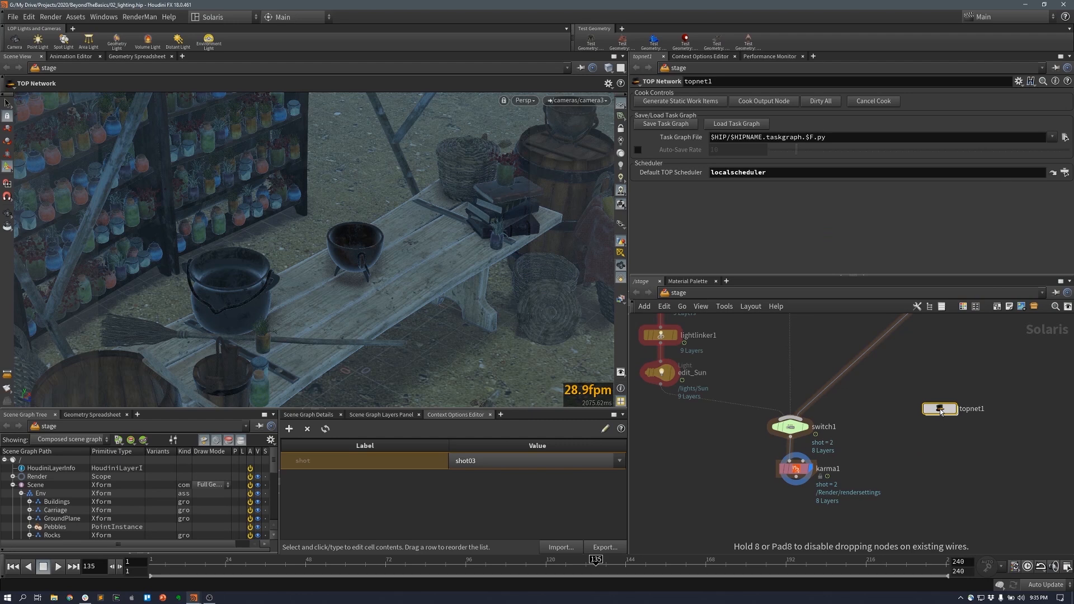
- Go inside the topnet1 network and add a Wedge node beside the local scheduler
double_click(941, 410)
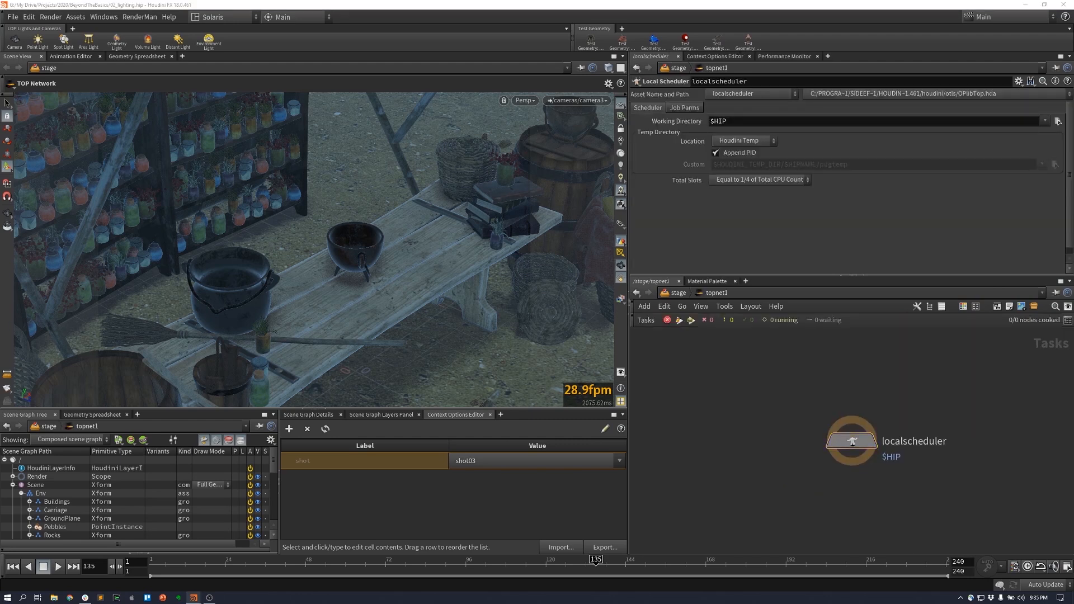
key("Tab")
type("we")
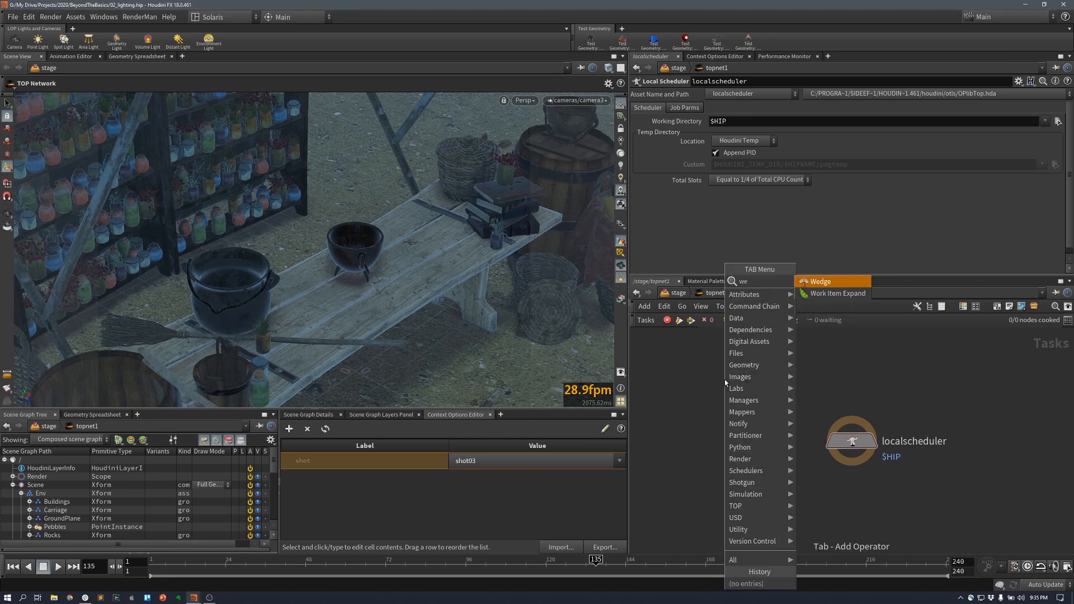
key("Return")
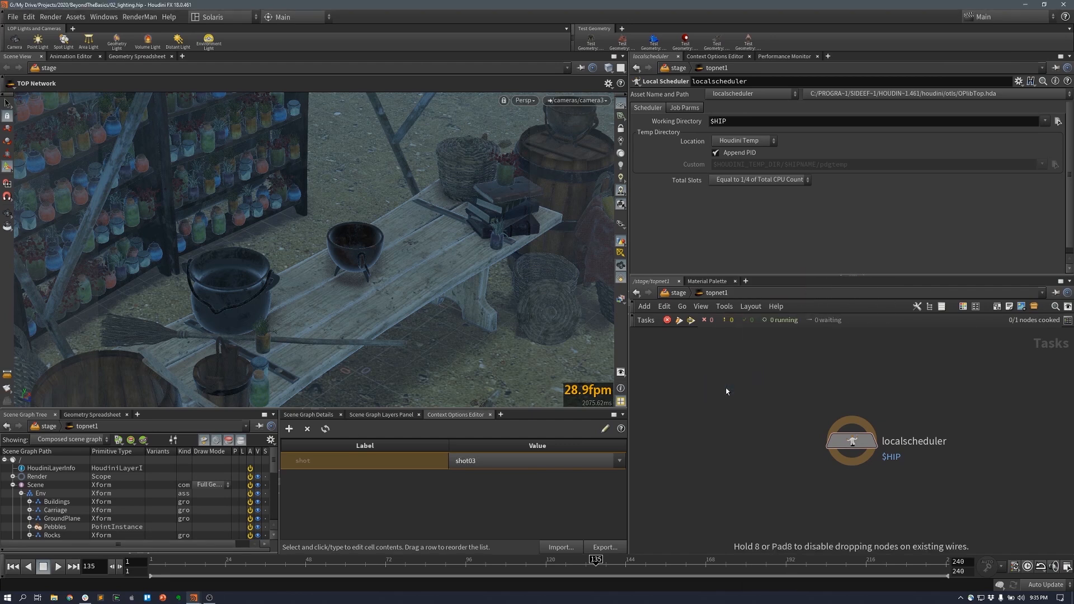
left_click(726, 390)
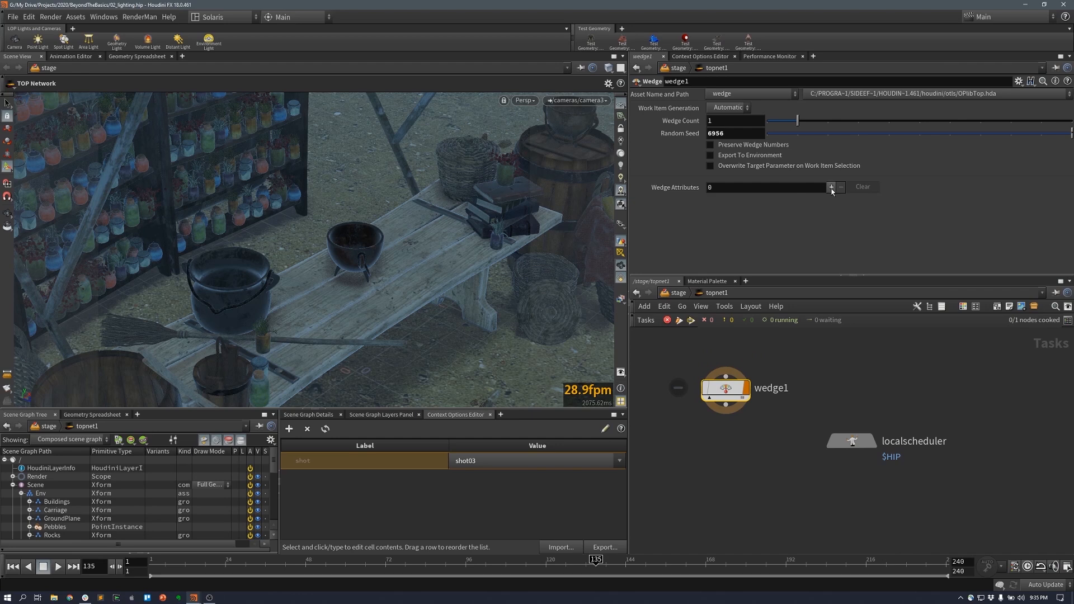
- Add one wedge attribute to wedge1 and name it shotpicker
left_click(831, 186)
left_click(749, 213)
type("shotp")
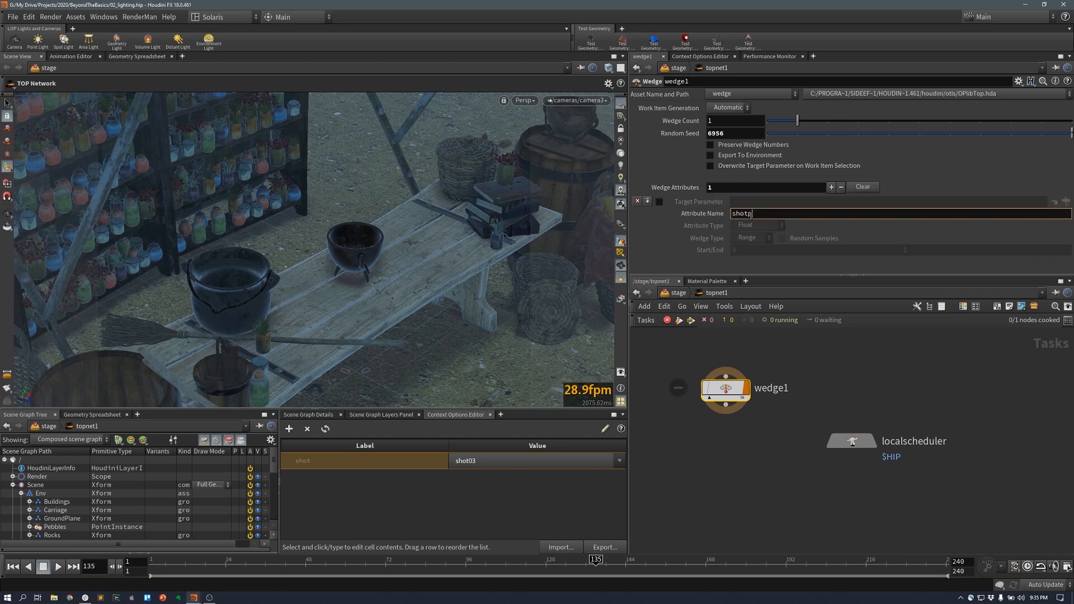
type("icker")
key("Return")
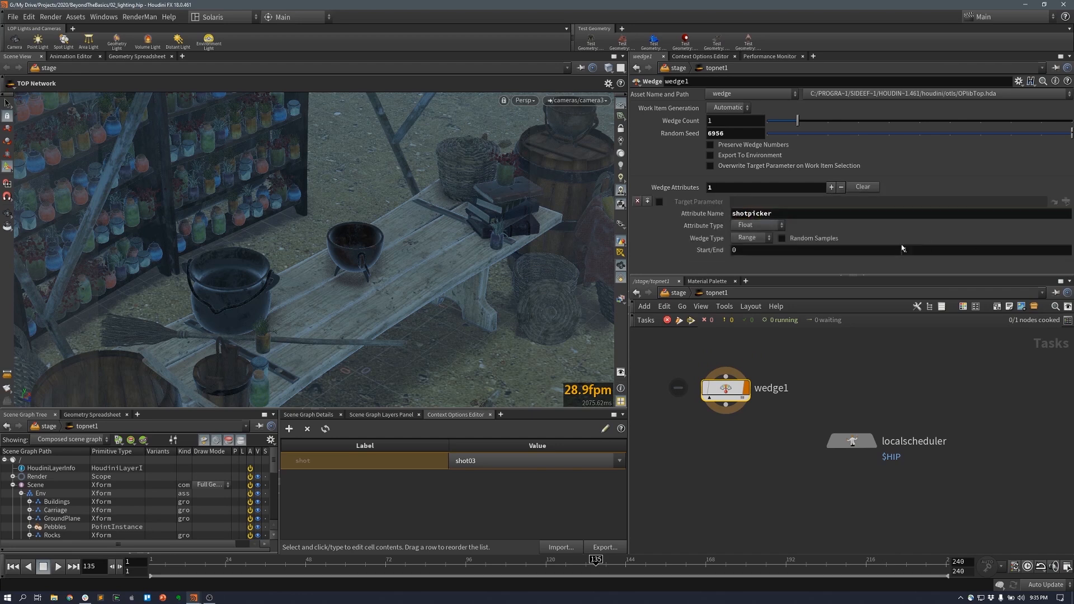
- Set the shotpicker range end to 2, use 3 wedges exported to the environment, and make the attribute type Integer
left_click(915, 251)
type("2")
left_click_drag(840, 119, 858, 119)
left_click(754, 224)
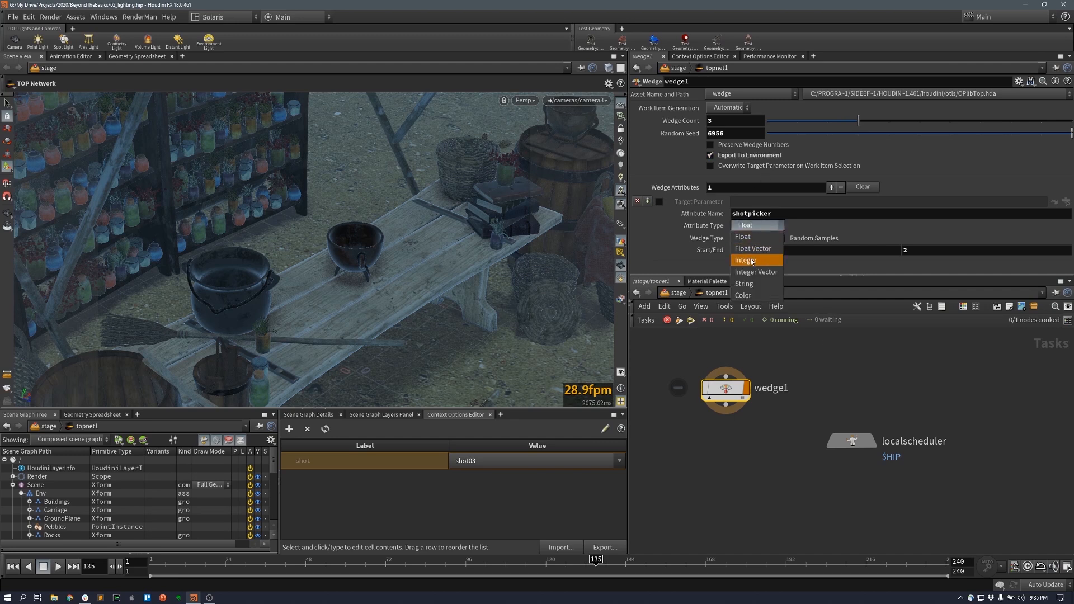
left_click(751, 258)
- Add a ROP Fetch node directly below wedge1, connected to its output, and select it
middle_click_drag(872, 367, 896, 343, "alt")
left_click(771, 412)
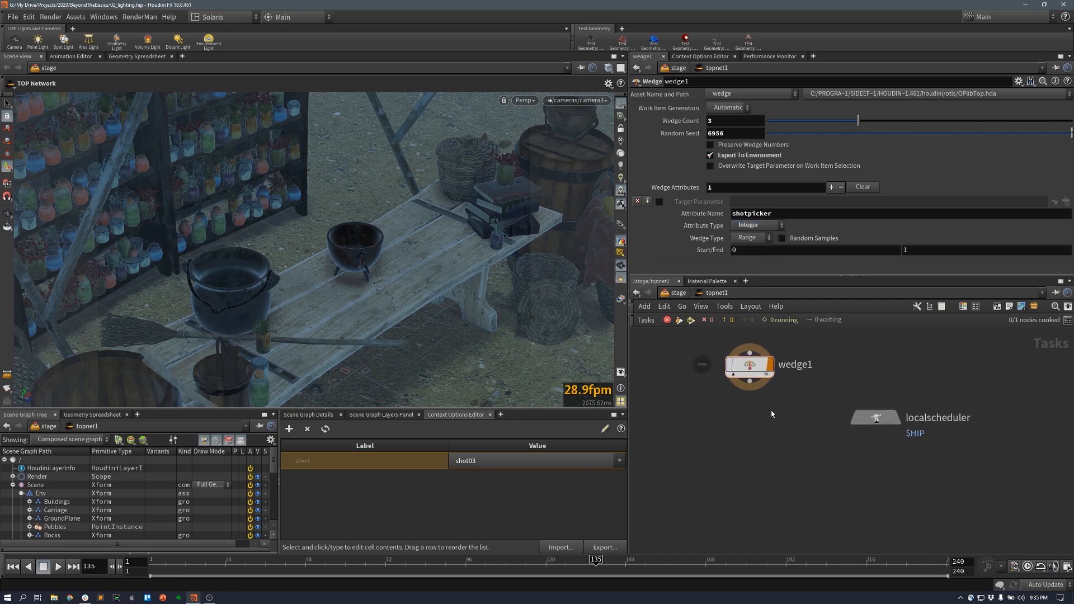
key("Tab")
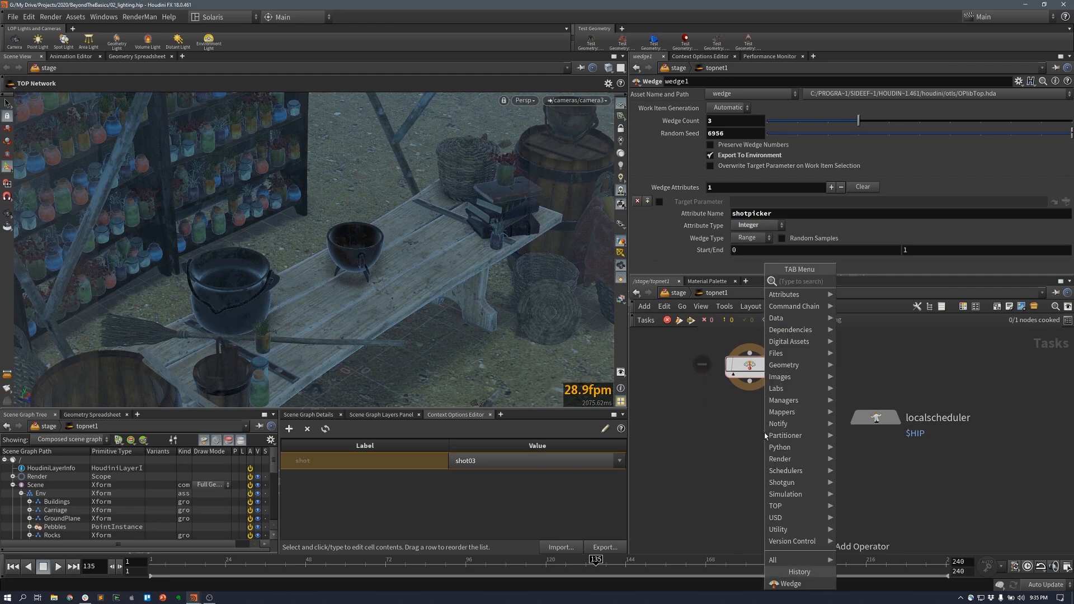
mouse_move(811, 352)
left_click(862, 304)
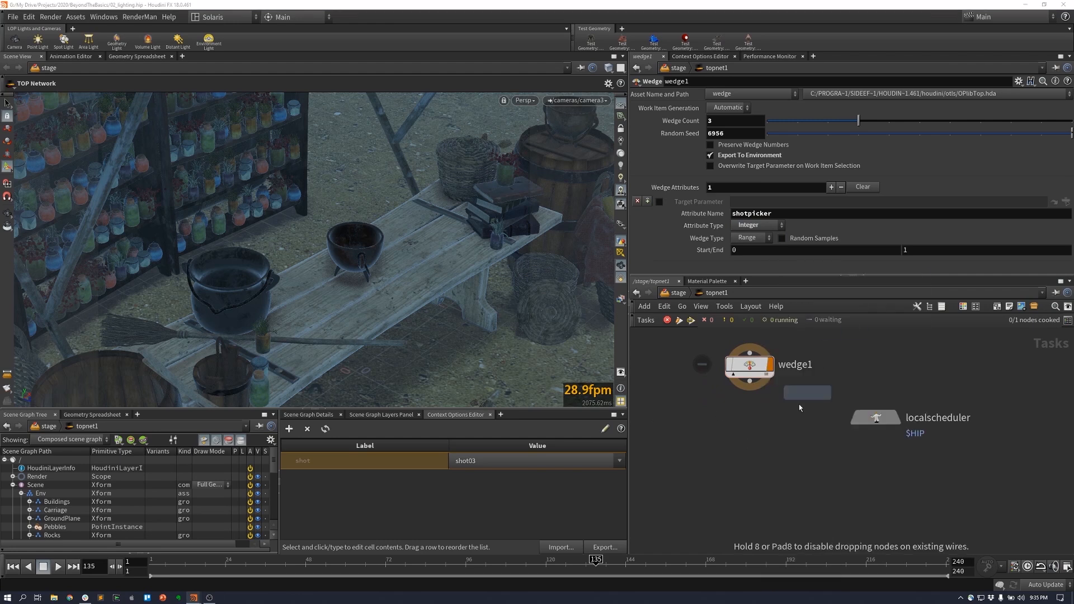
left_click(768, 423)
left_click_drag(770, 425, 752, 442)
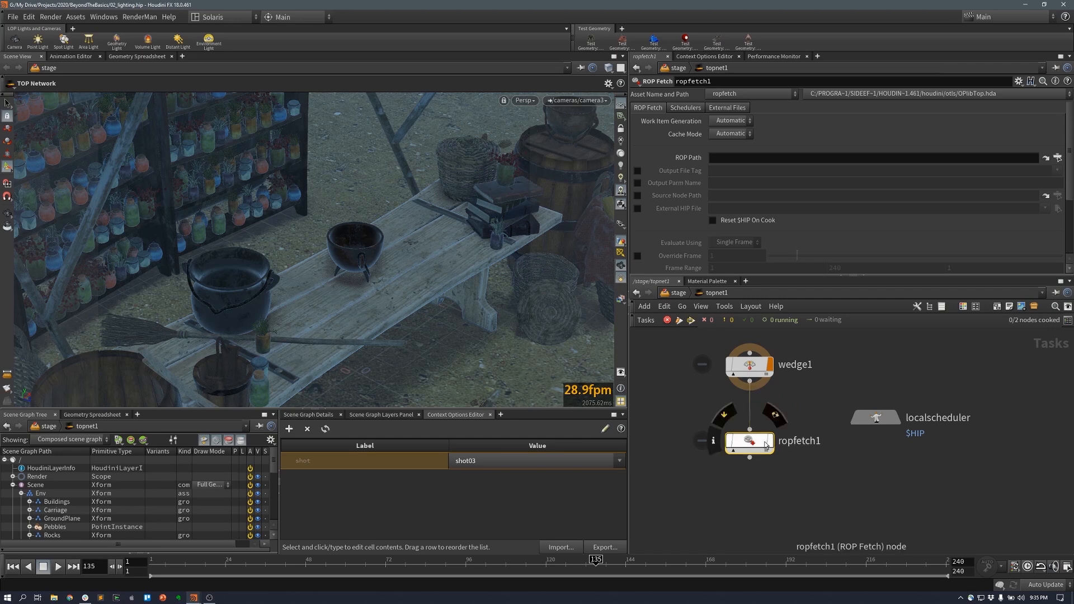
left_click(770, 440)
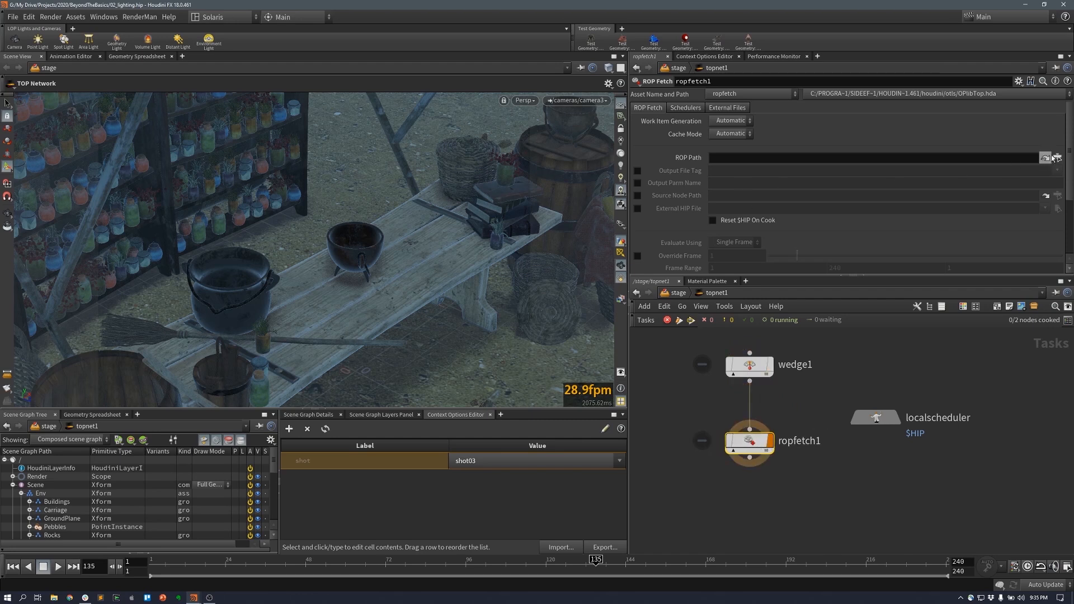
- Set the ROP Fetch node's ROP Path to /stage/karma1 and enlarge the parameter area
left_click(1057, 158)
left_click_drag(980, 66, 816, 89)
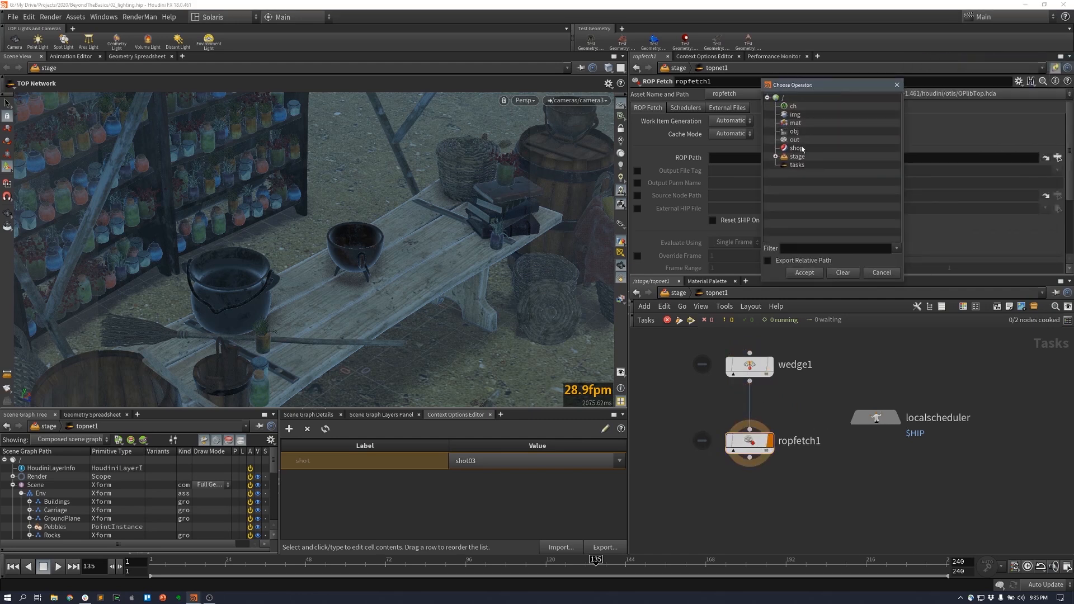
left_click(775, 156)
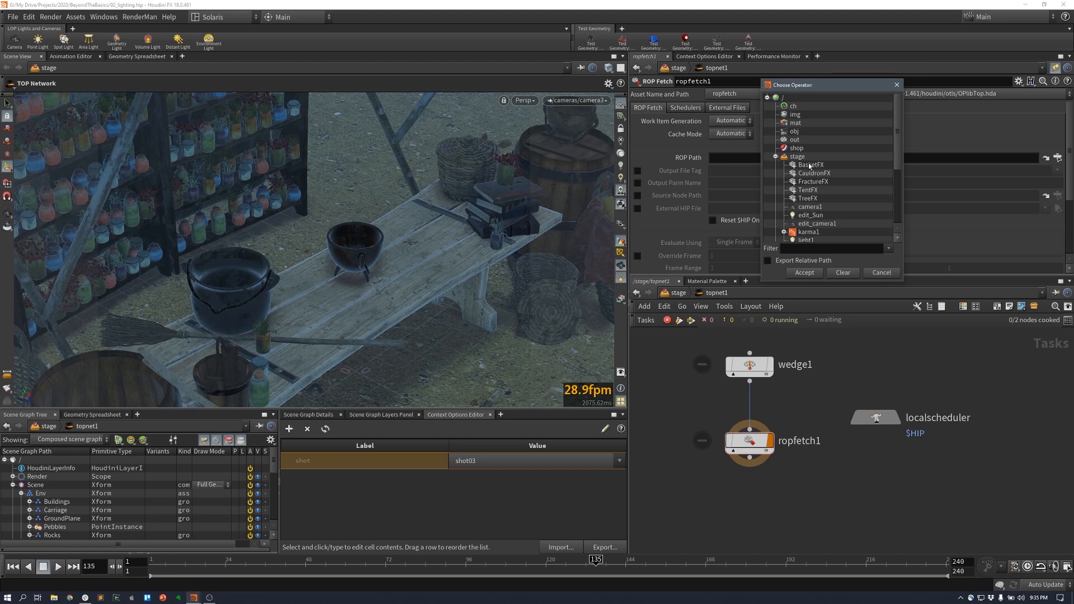
left_click(809, 232)
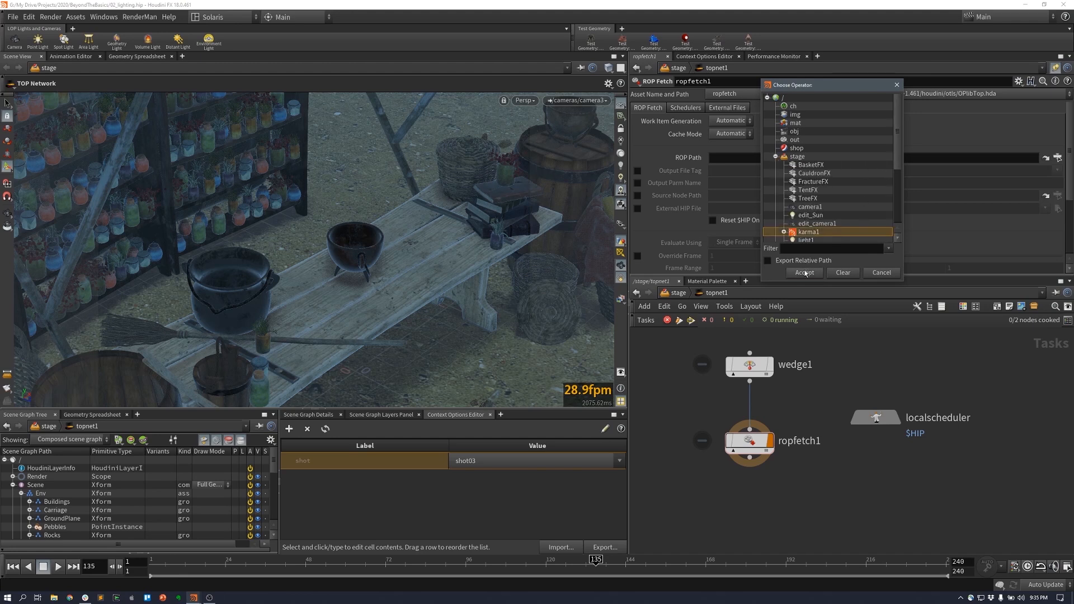
left_click(805, 272)
left_click_drag(787, 276, 789, 327)
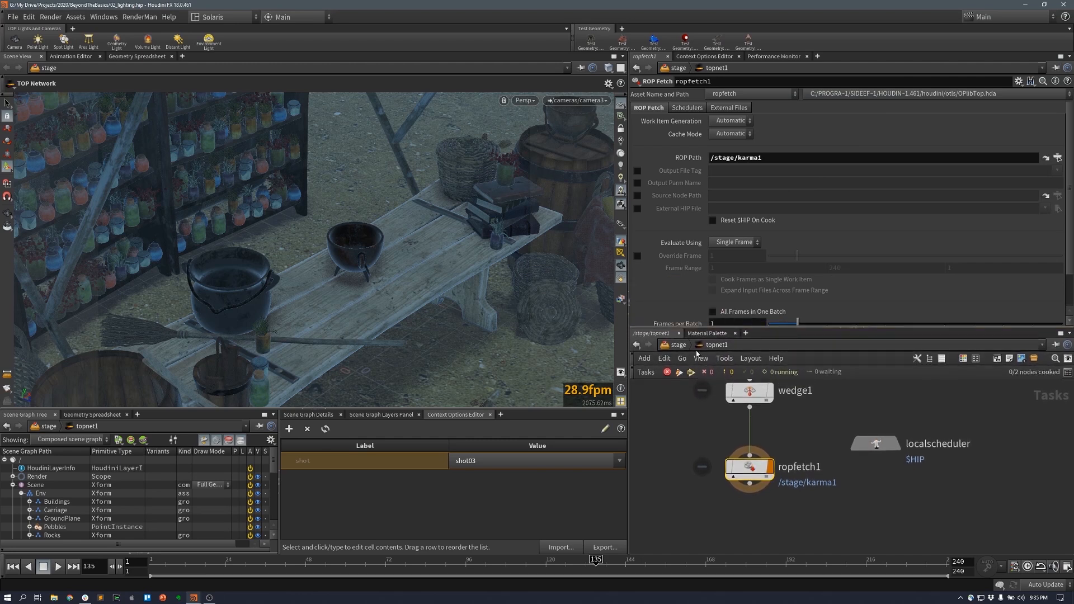
- Return to the stage network and show the karma1 node's parameters
left_click_drag(698, 329, 697, 266)
left_click(677, 282)
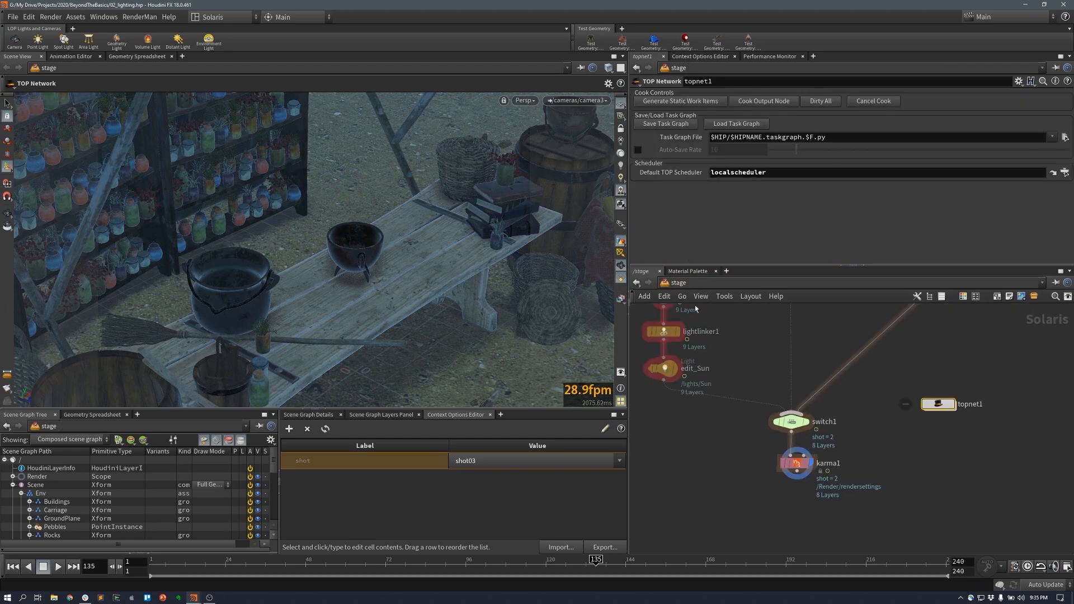
left_click(796, 463)
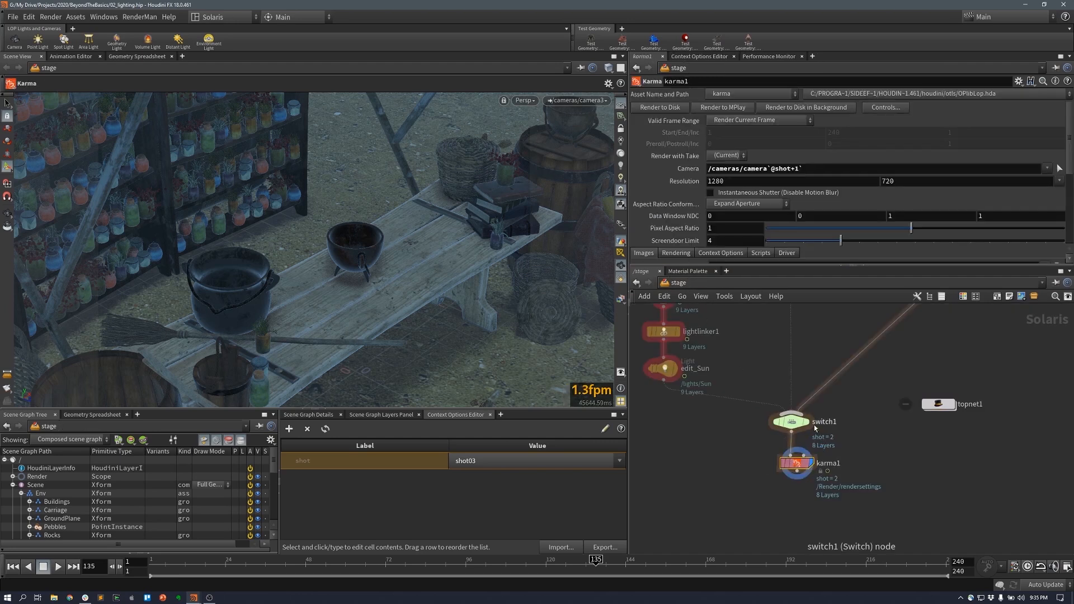
left_click(597, 102)
left_click(545, 62)
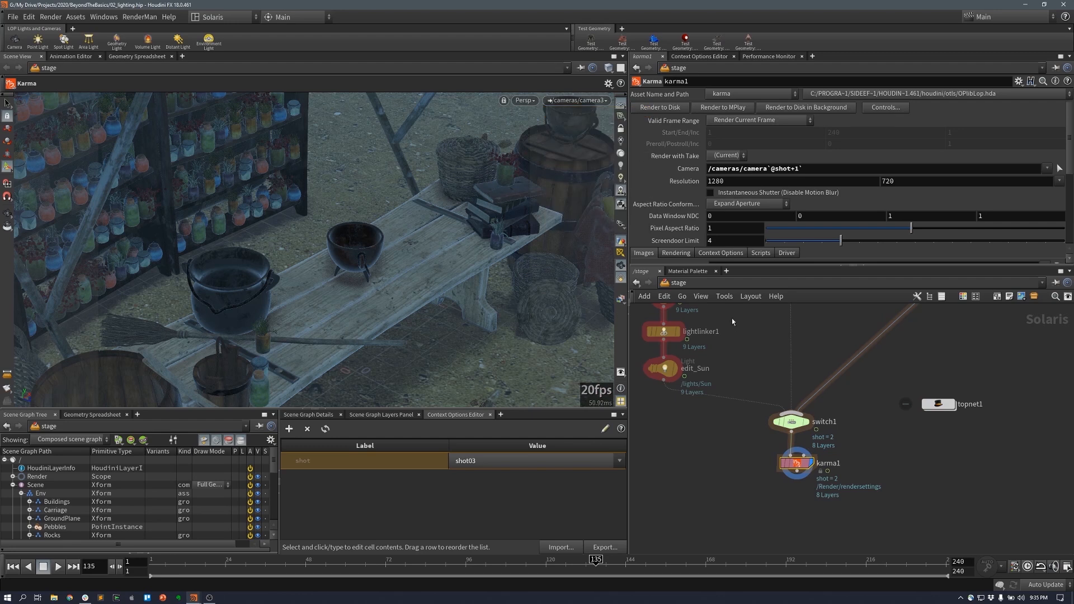
- Set the shot option to shot01, then check the switch1 node and reselect karma1
left_click(551, 462)
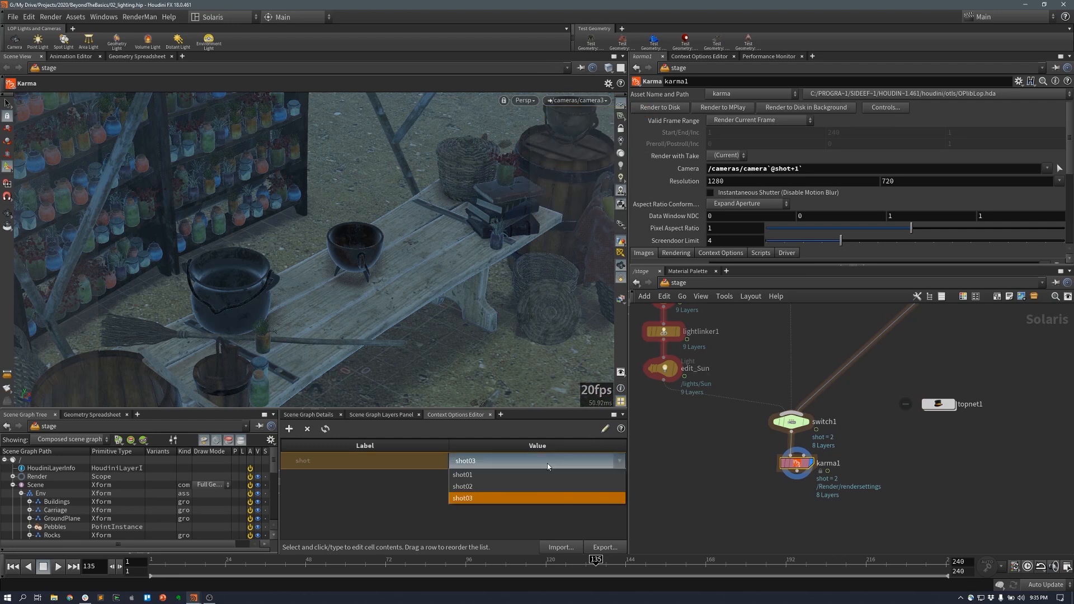
left_click(540, 475)
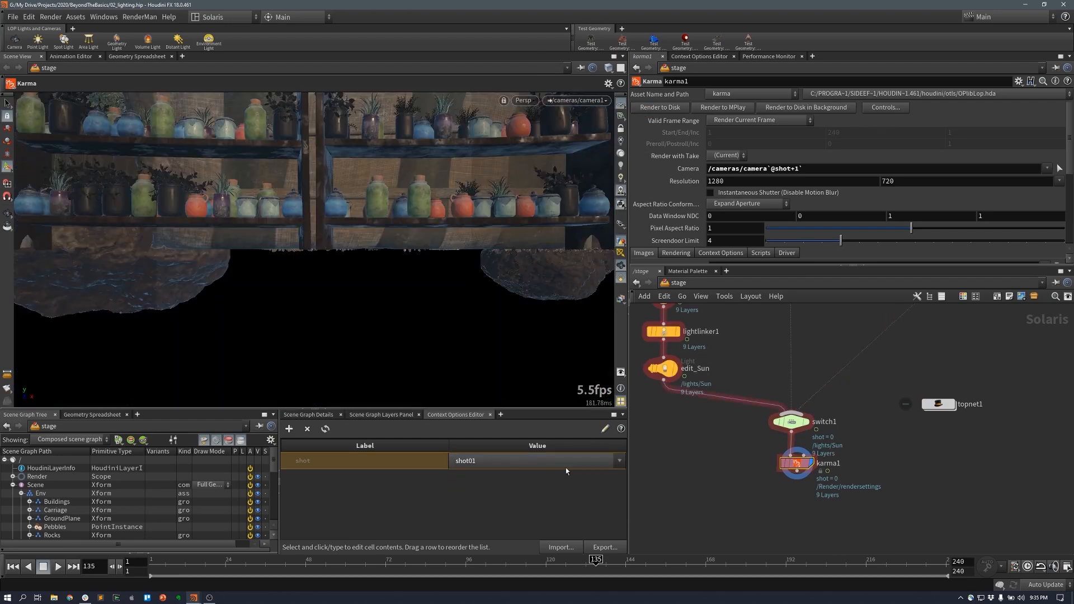
left_click(794, 427)
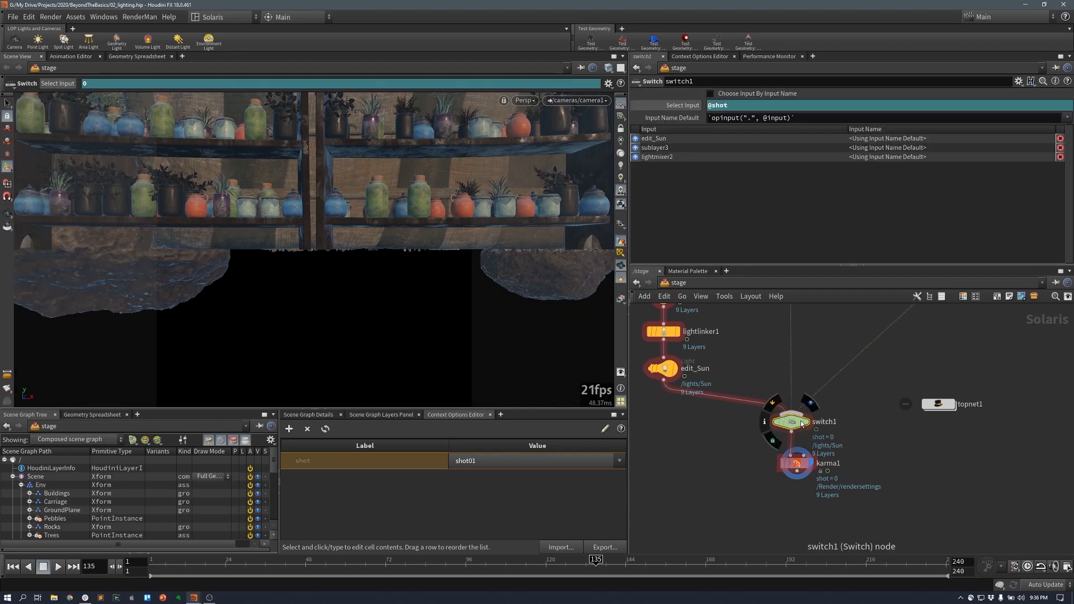
left_click(796, 463)
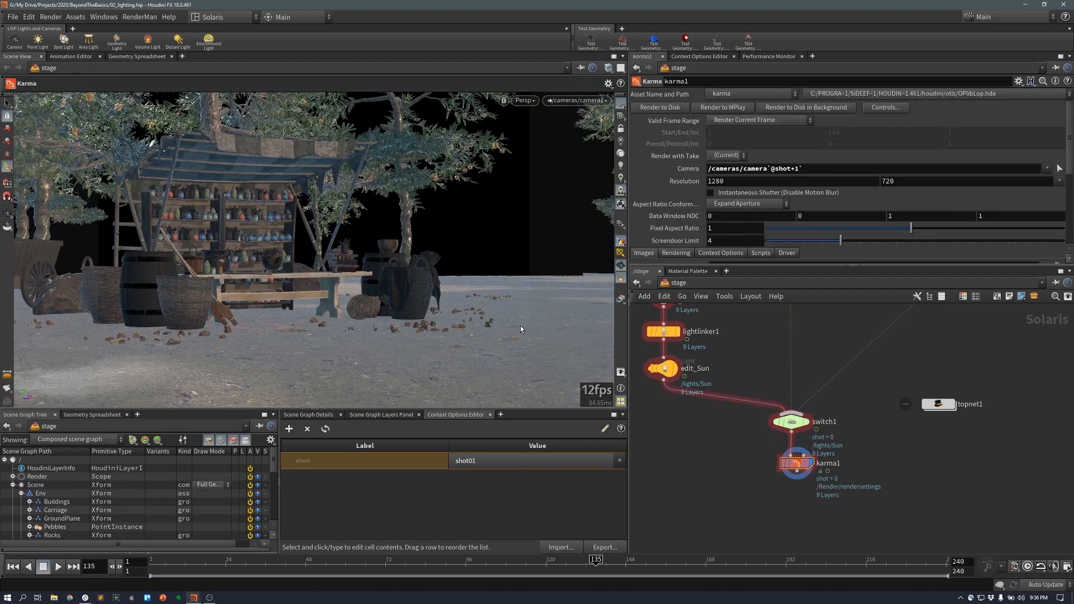
- Save the scene and switch the viewport renderer to Karma (Beta)
key("ctrl+s")
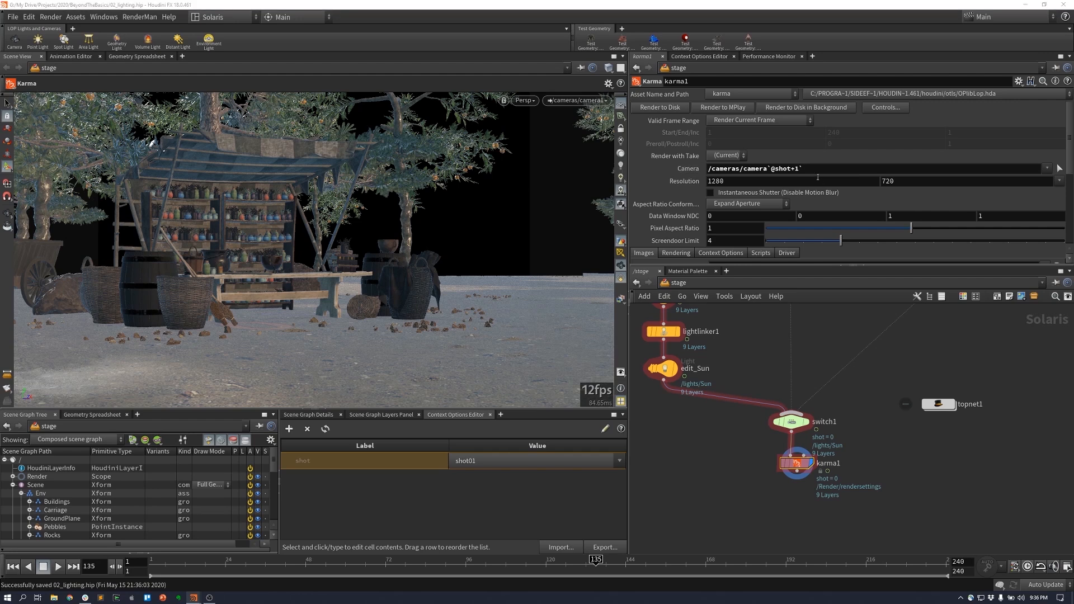
left_click(527, 102)
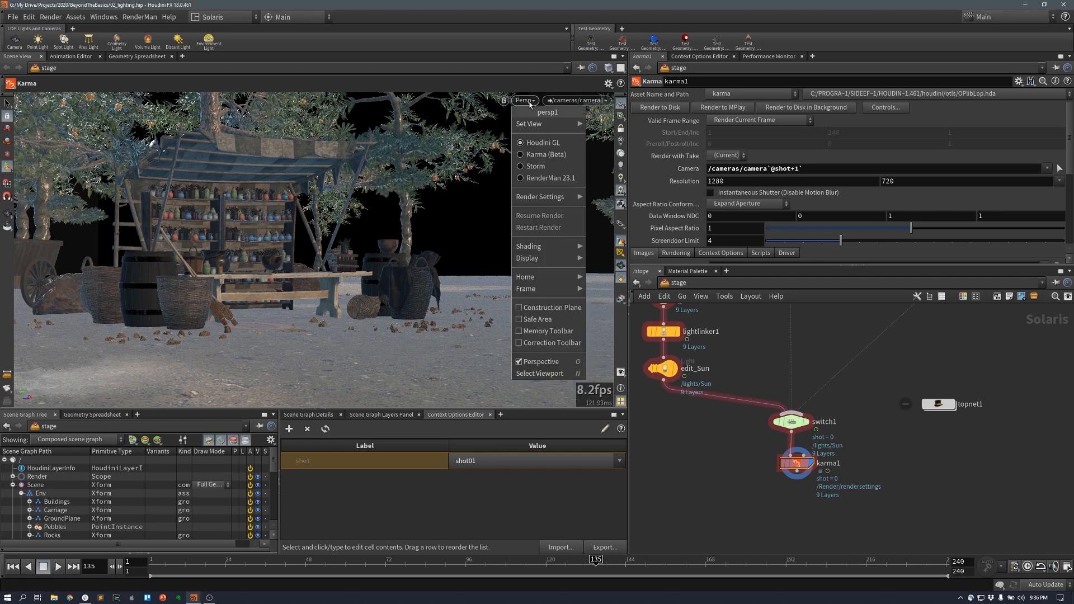
left_click(536, 157)
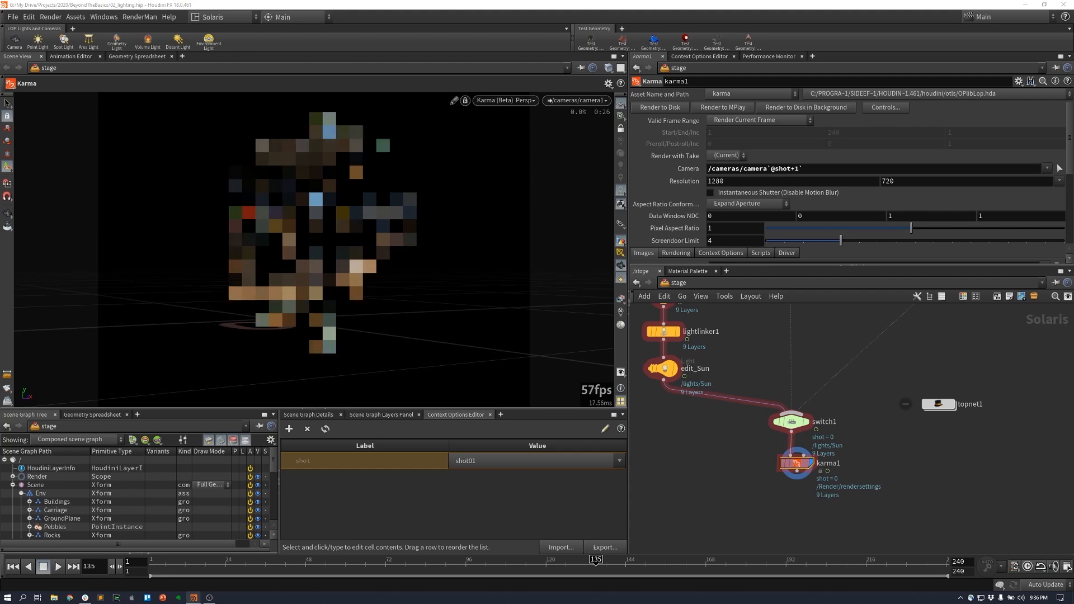
- Enlarge karma1's parameter area and examine its Render Vars (AOVs), including the LPE and Ray groups
mouse_move(804, 443)
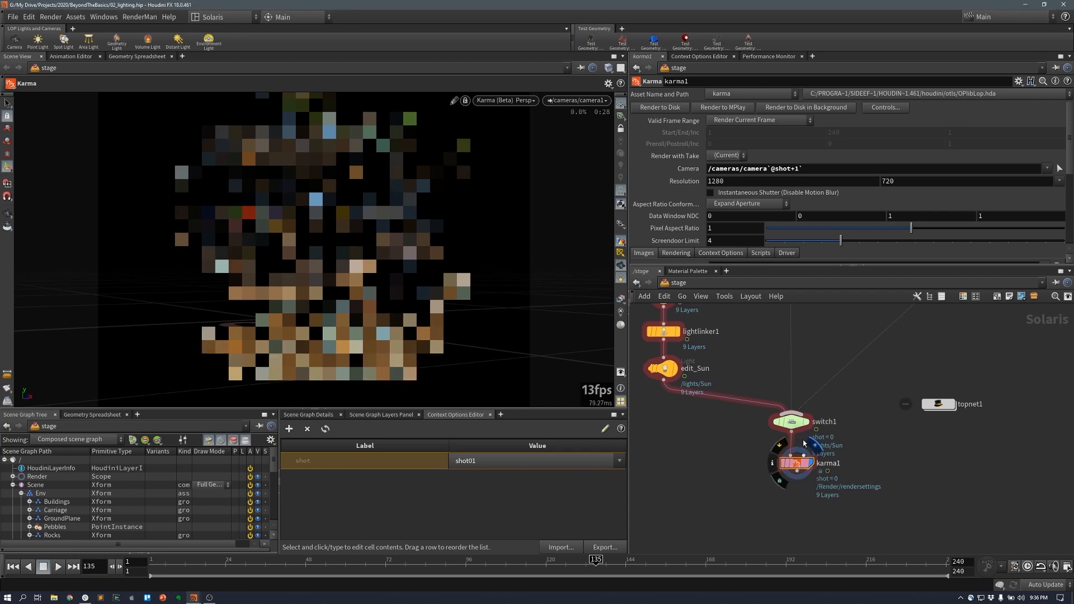
left_click_drag(795, 263, 795, 398)
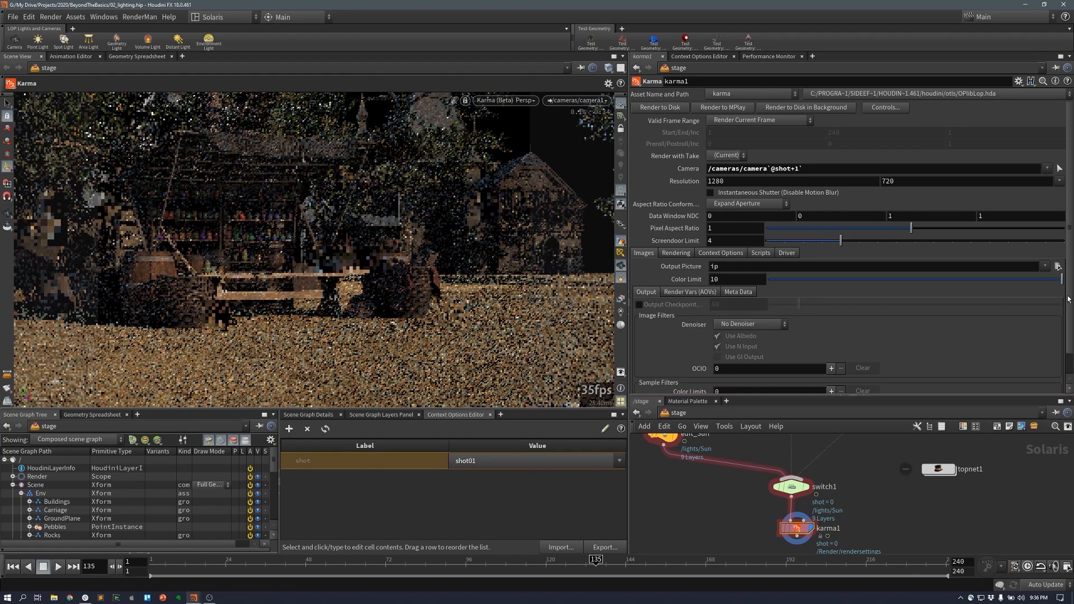
scroll(1068, 300, "down", 2)
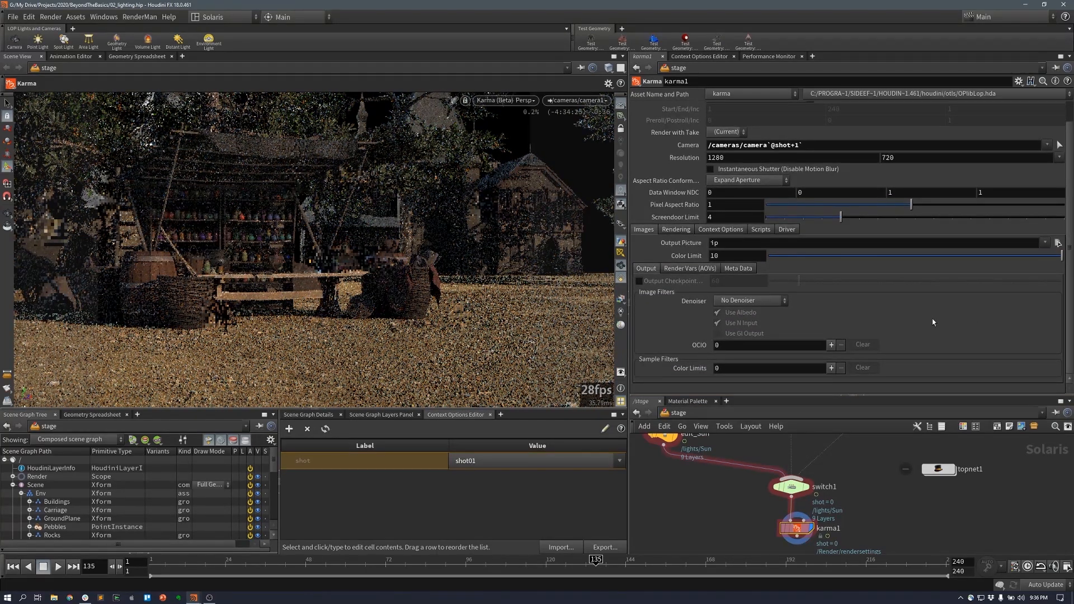
left_click(691, 268)
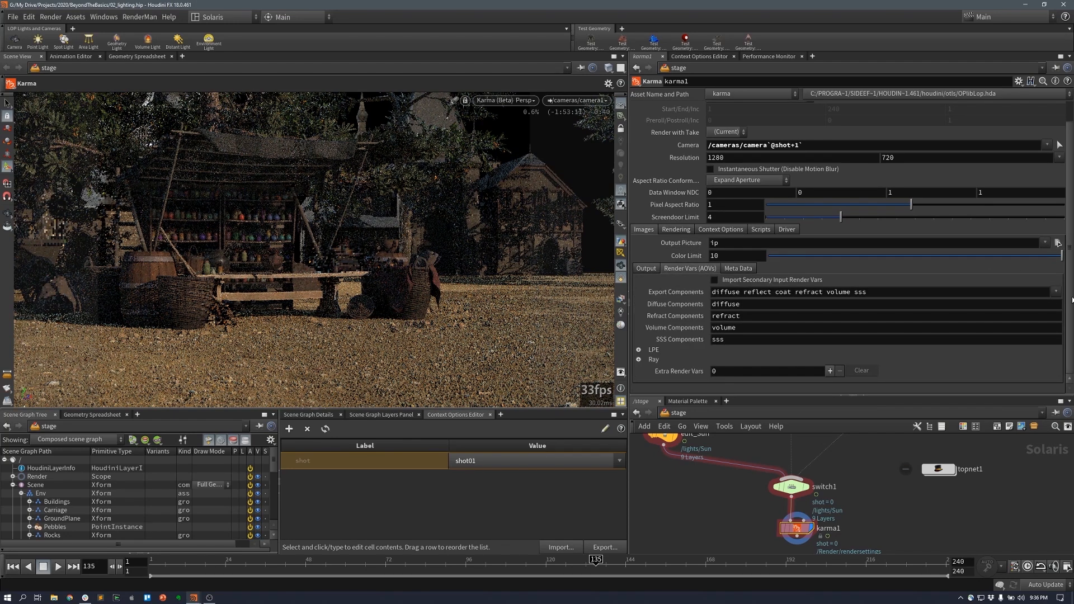
left_click(639, 351)
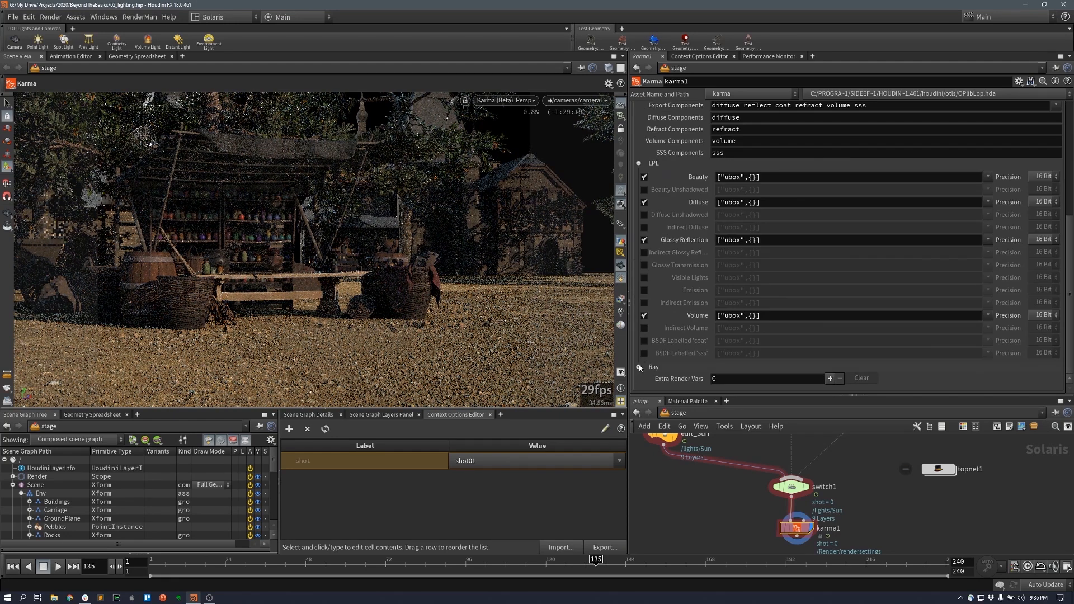
left_click(639, 367)
left_click_drag(1069, 344, 1070, 162)
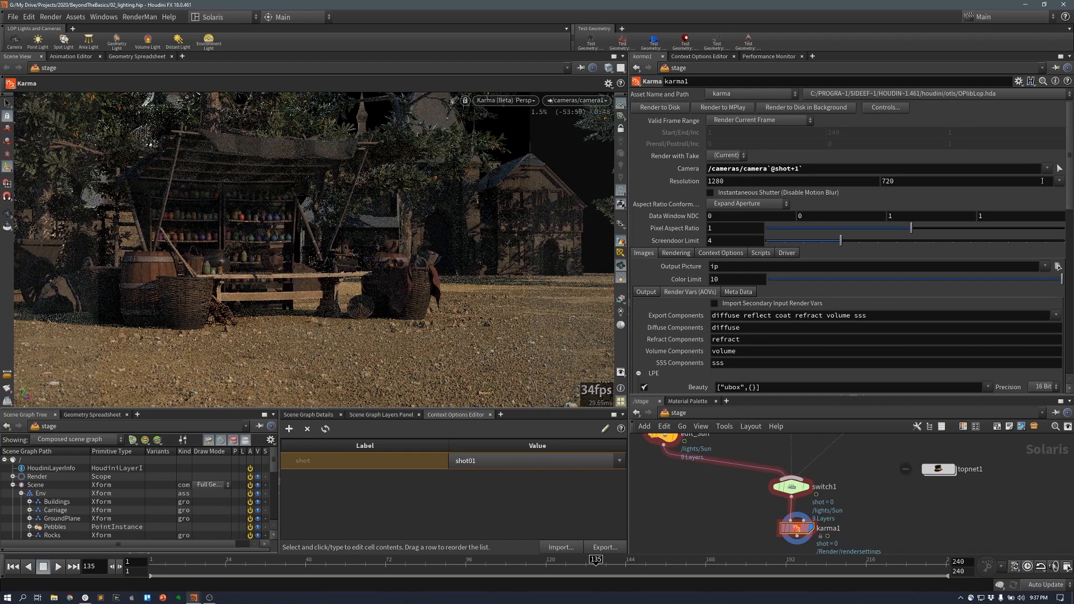
- Display the N, diffuse and depth render outputs one after another in the viewport
left_click(621, 299)
left_click(632, 370)
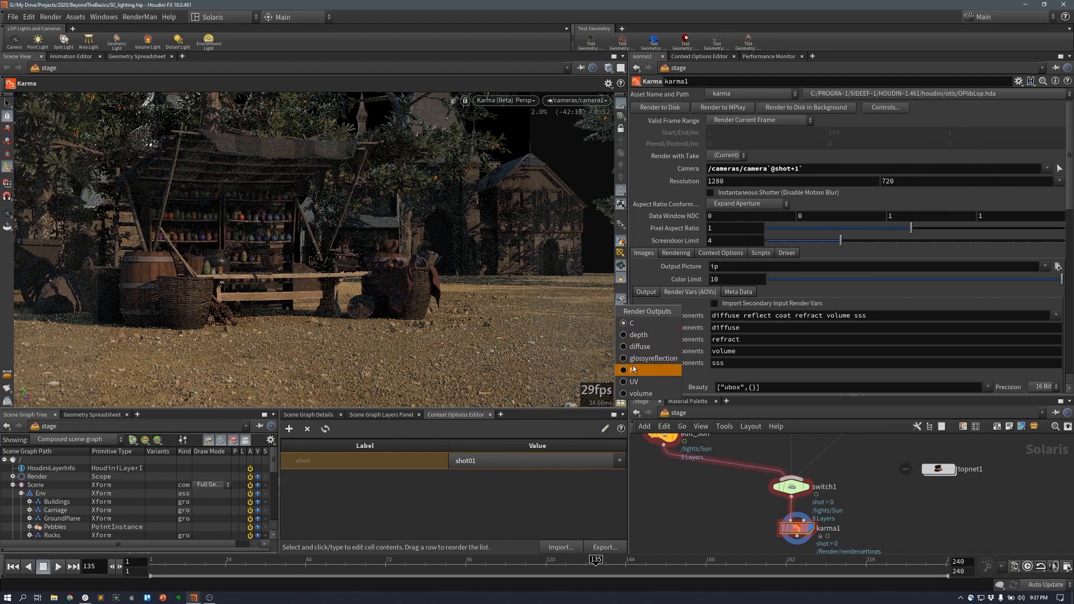
left_click(621, 300)
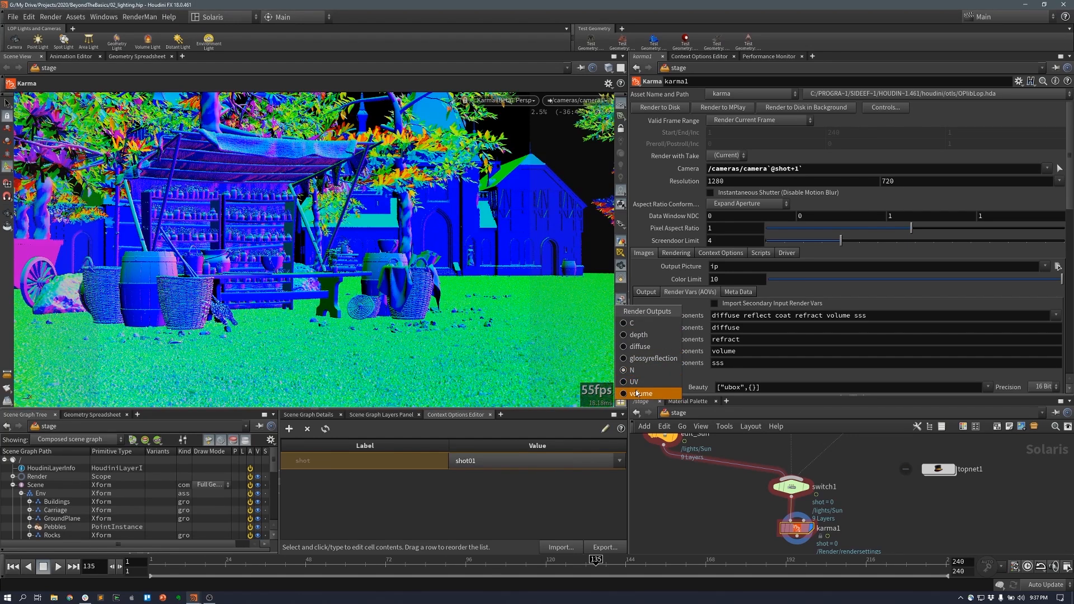
left_click(637, 347)
left_click(621, 300)
left_click(638, 335)
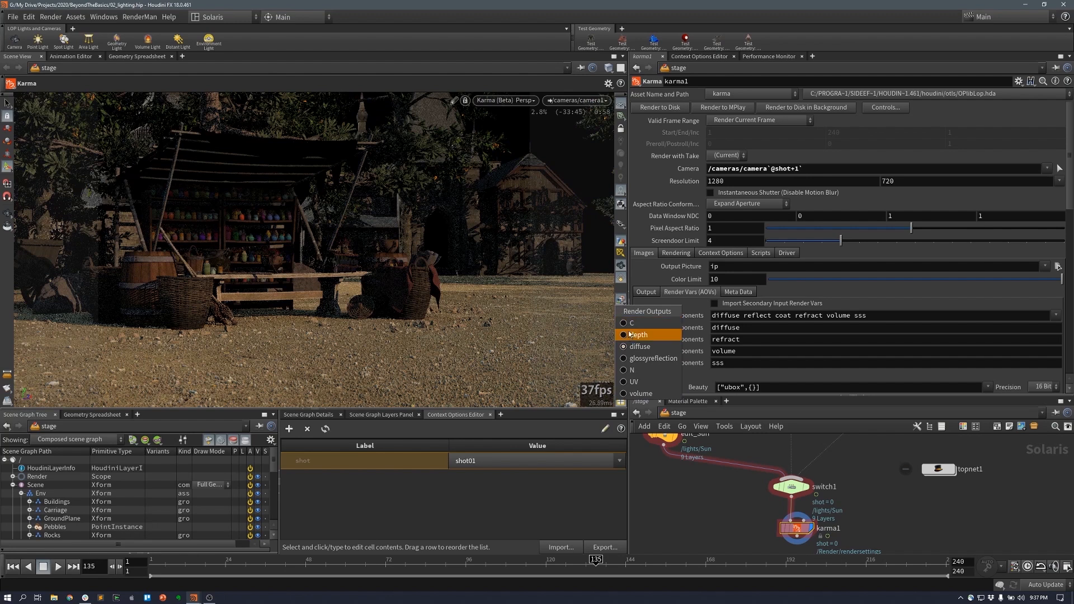
- Display the C render output in the viewport and review karma1's enabled Render Vars (AOVs)
left_click(621, 300)
left_click(631, 323)
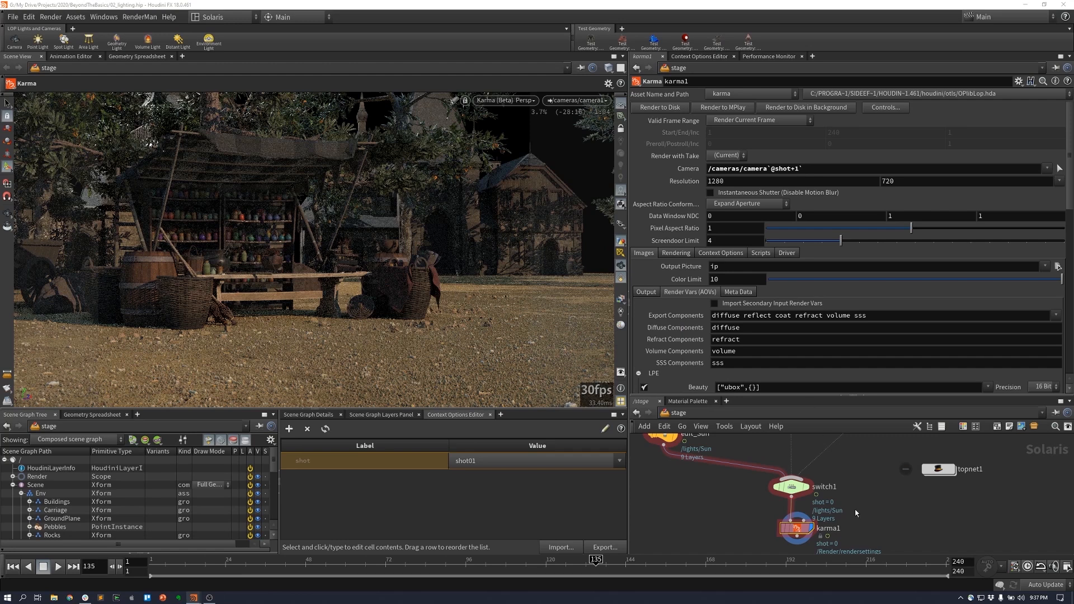
middle_click_drag(868, 496, 860, 469)
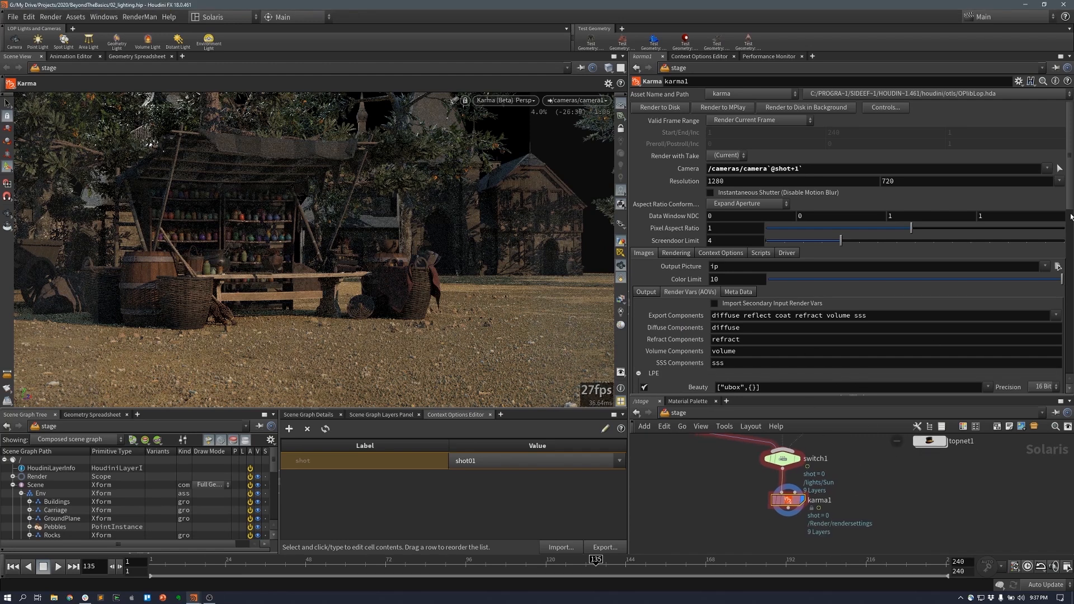
left_click_drag(1070, 217, 1070, 383)
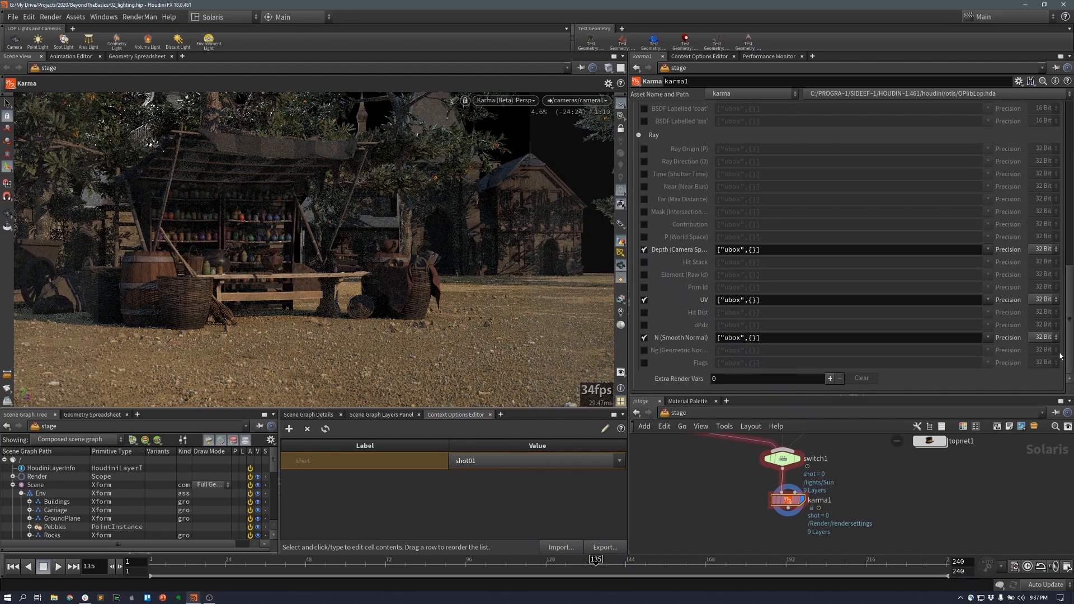
scroll(1063, 162, "up", 10)
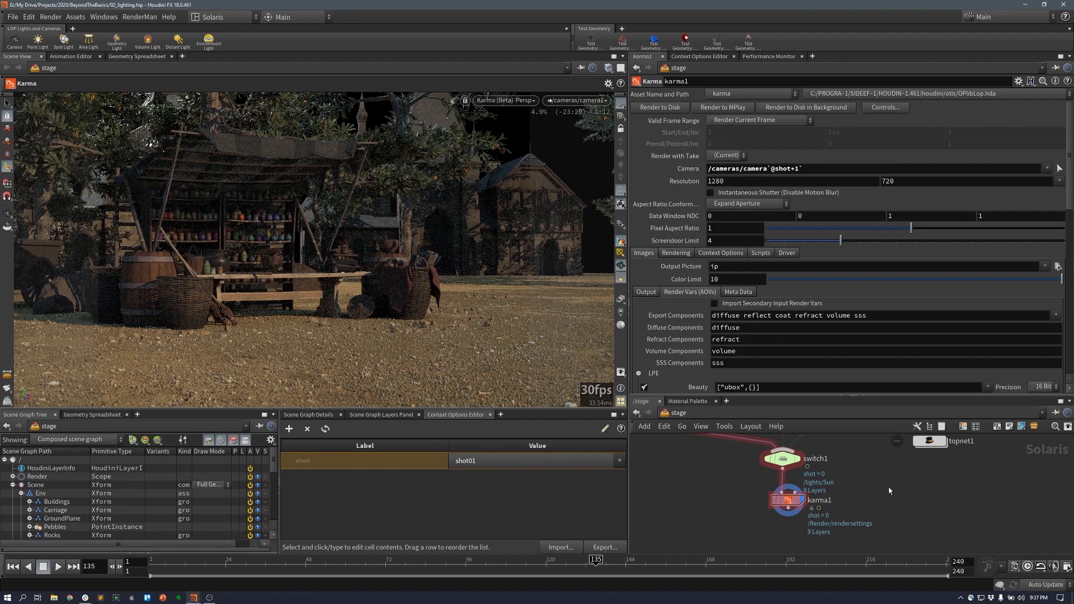
middle_click_drag(868, 486, 862, 485)
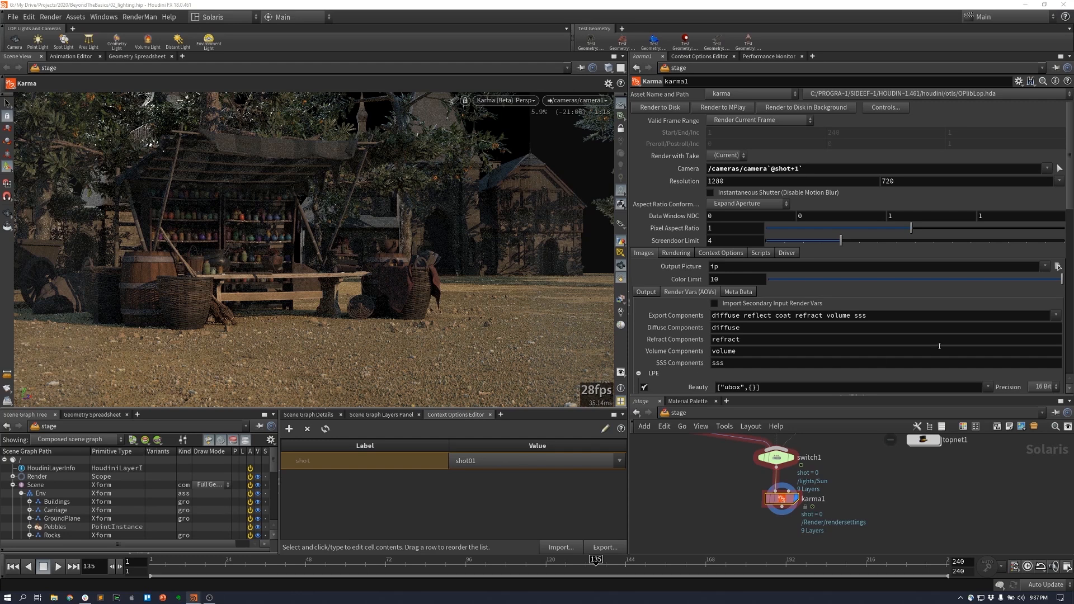
- Browse for karma1's output picture location and create a folder named render inside Library/Demo
left_click(749, 267)
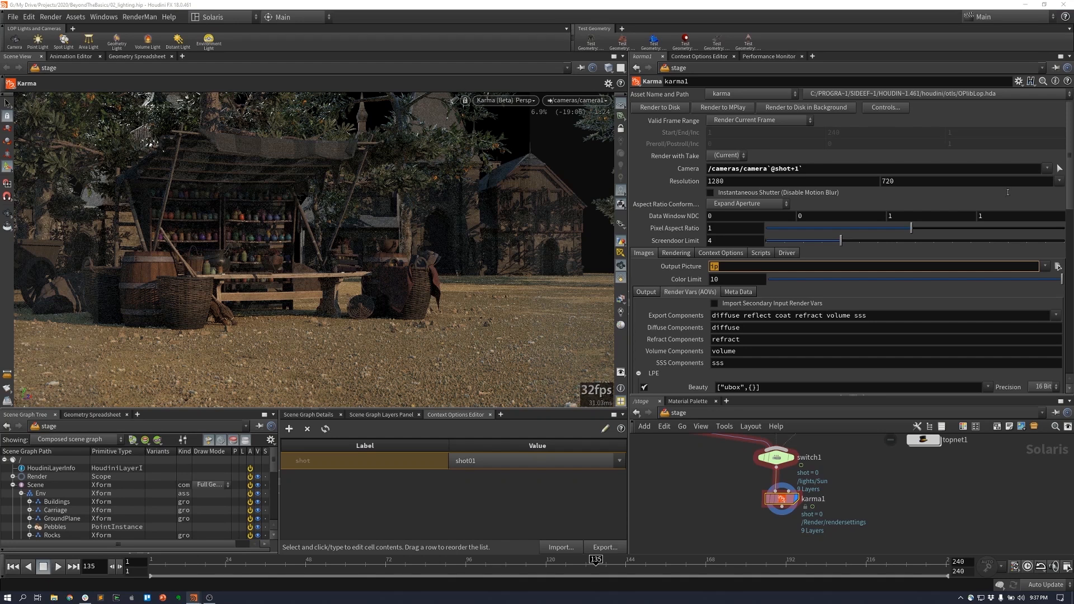
left_click(1057, 267)
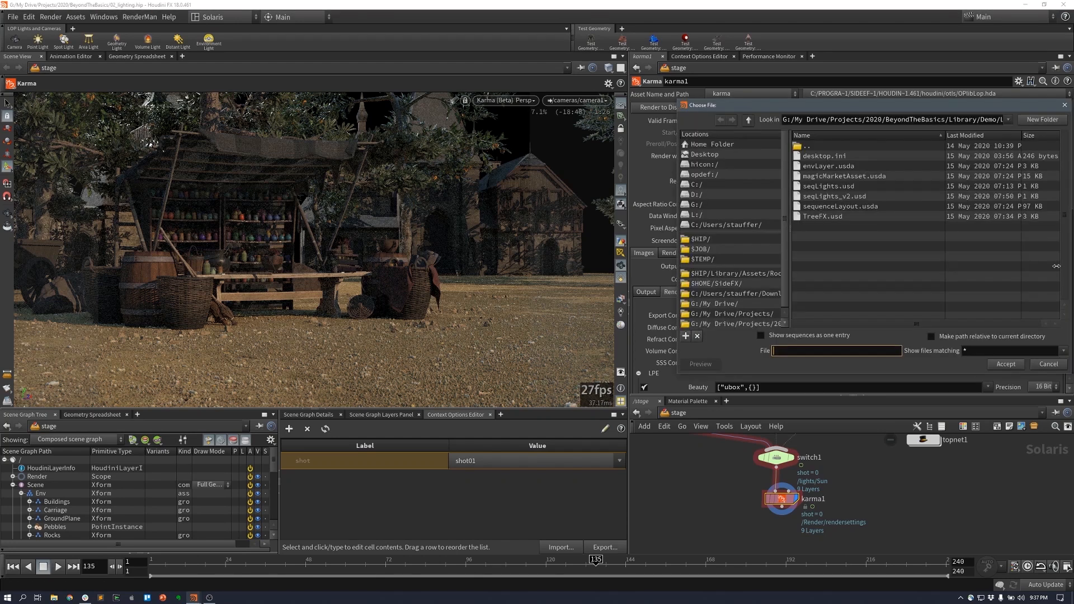
double_click(841, 145)
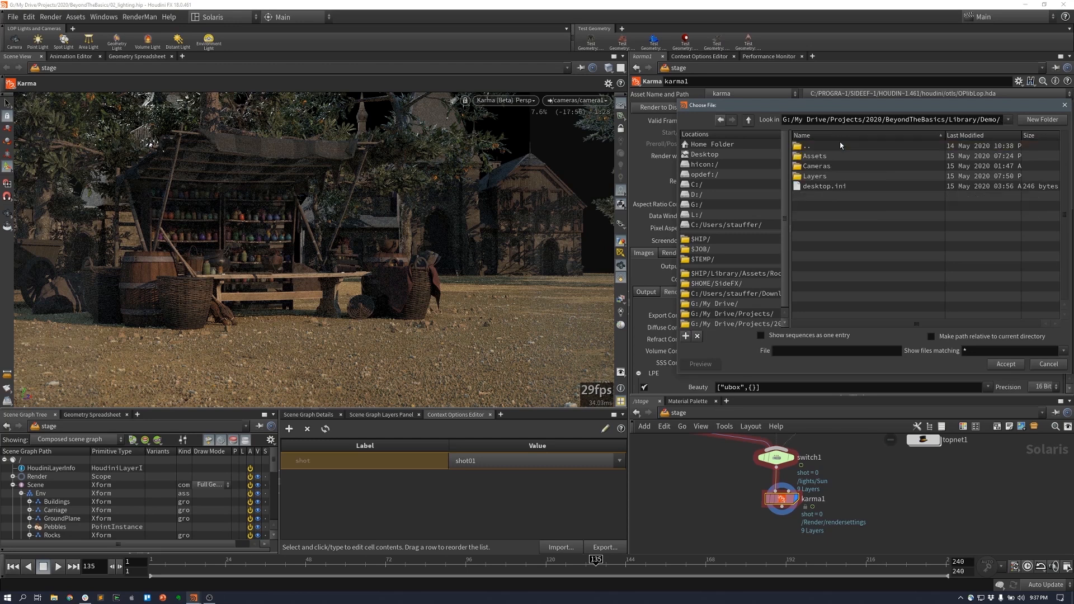
double_click(828, 147)
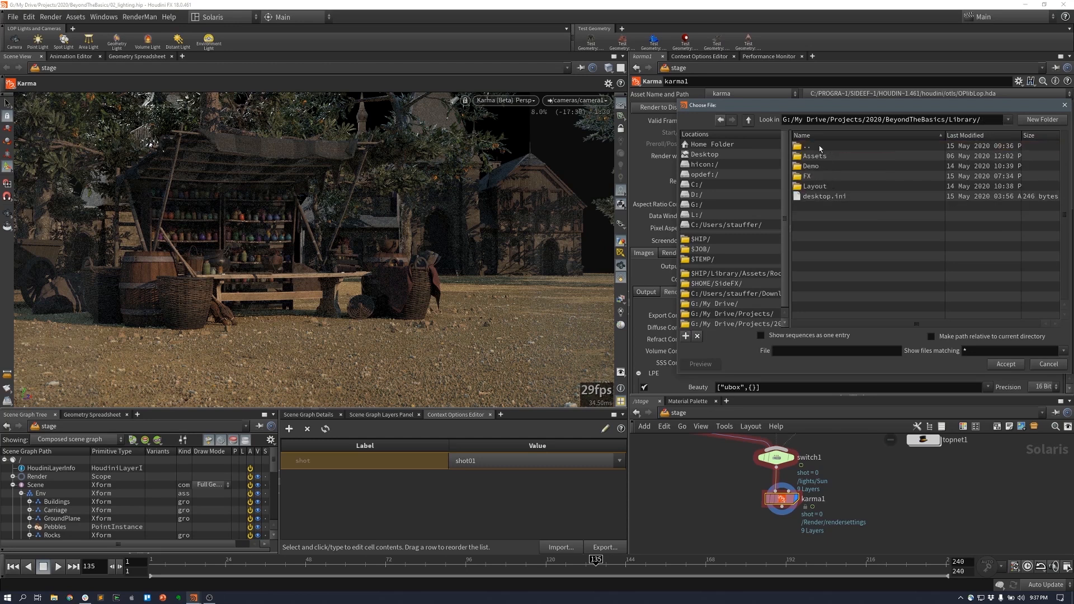
double_click(819, 146)
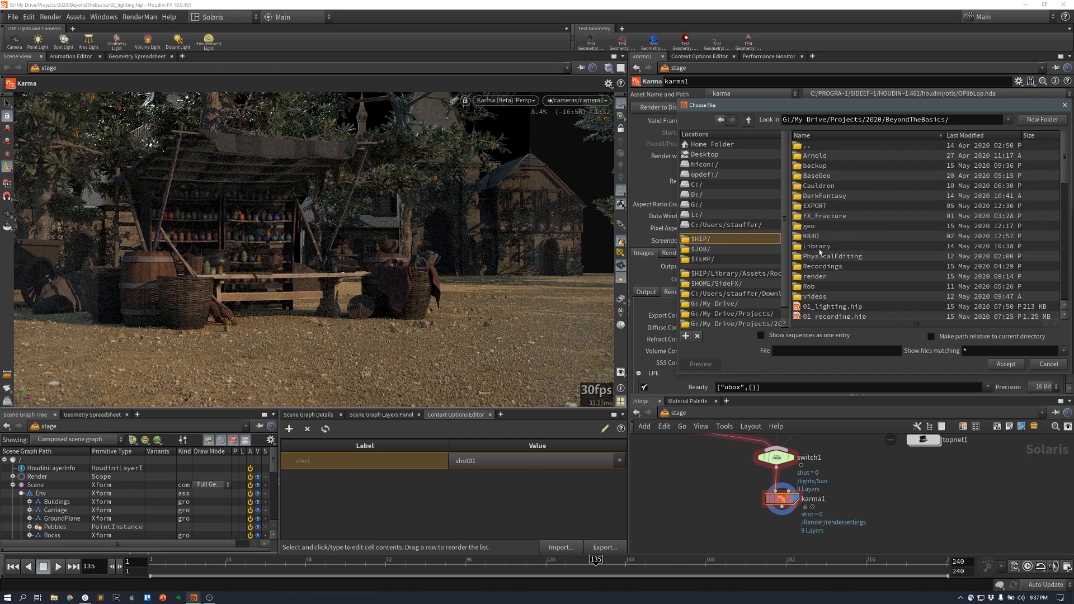
double_click(816, 246)
double_click(816, 167)
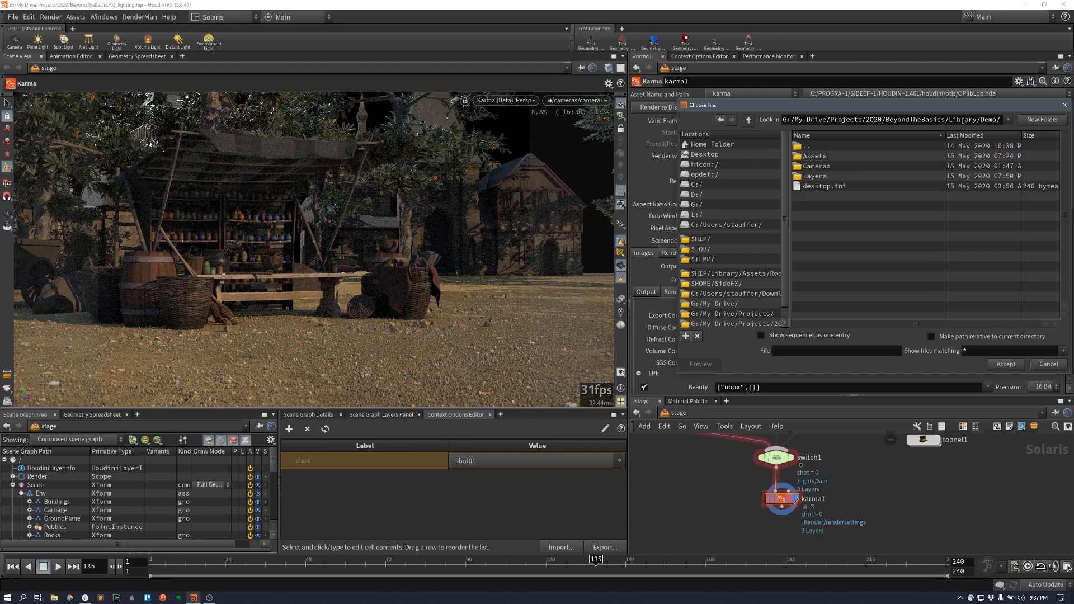
left_click(1044, 119)
type("r")
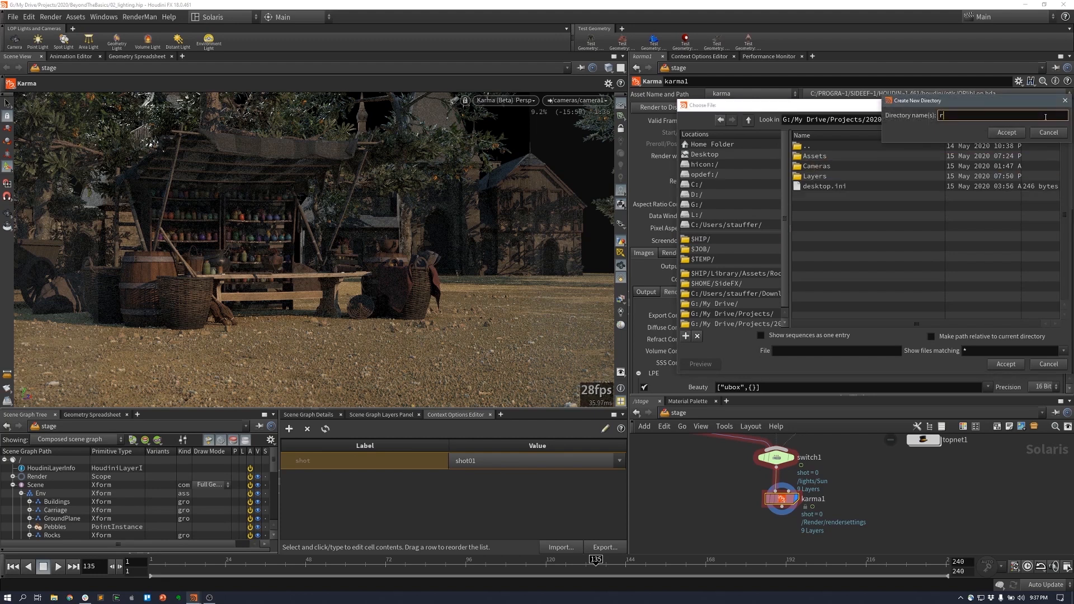
type("enders")
key("Return")
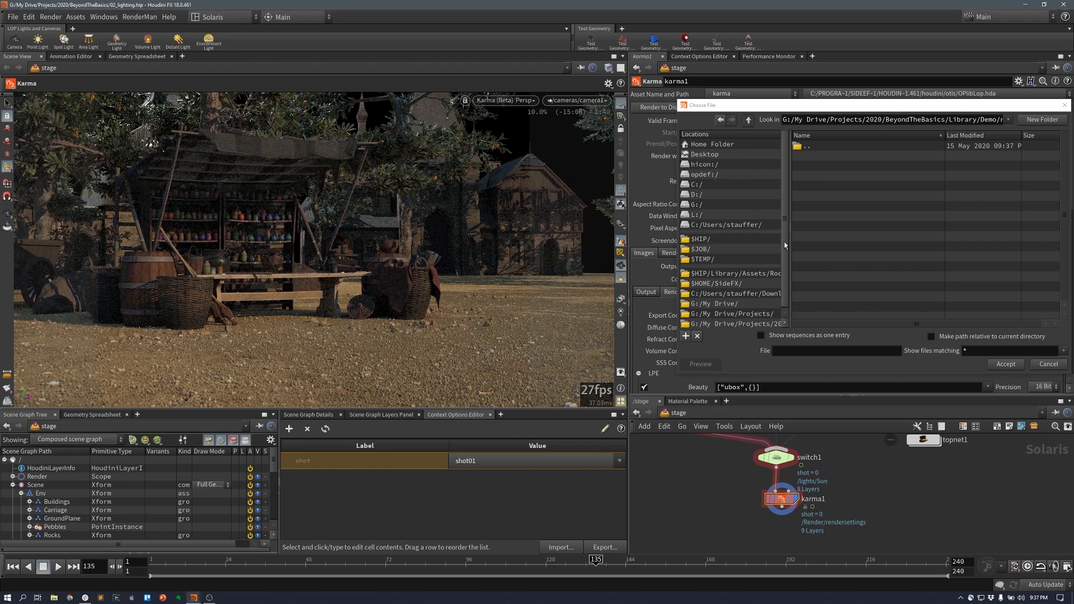
left_click(1000, 365)
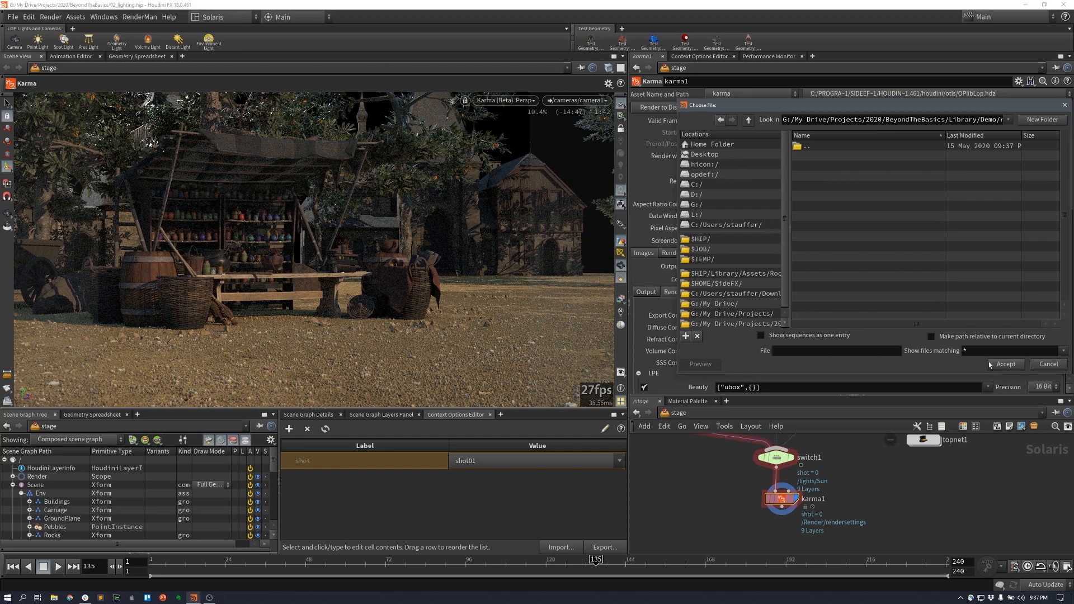
left_click(871, 351)
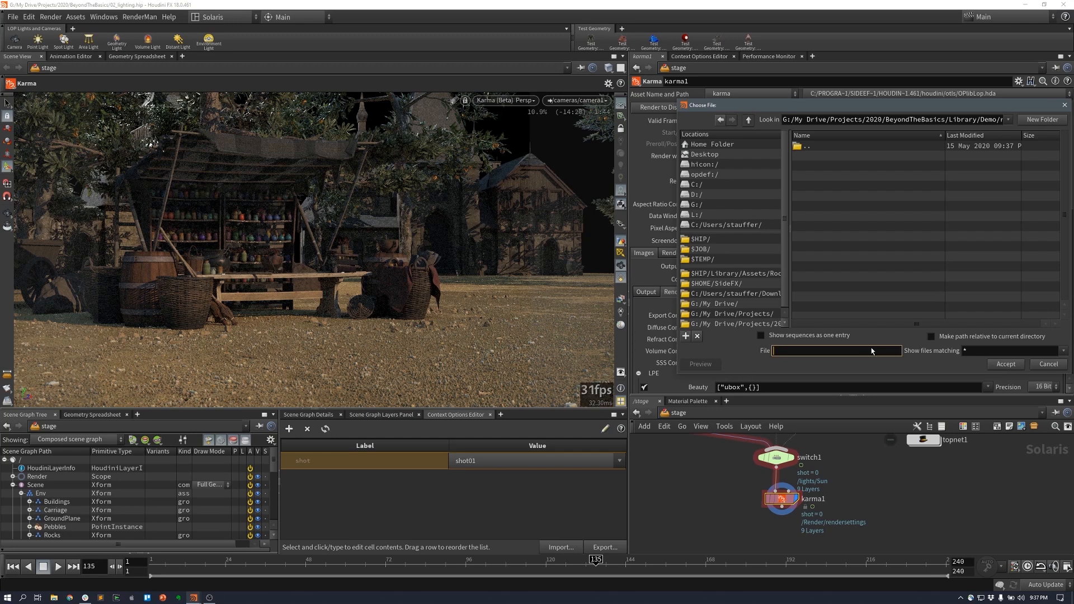
type("shot")
type("`")
type("@wedgeinde")
type("x")
type("+")
type("1")
type("`")
type("_Render")
type("_v01.jpg")
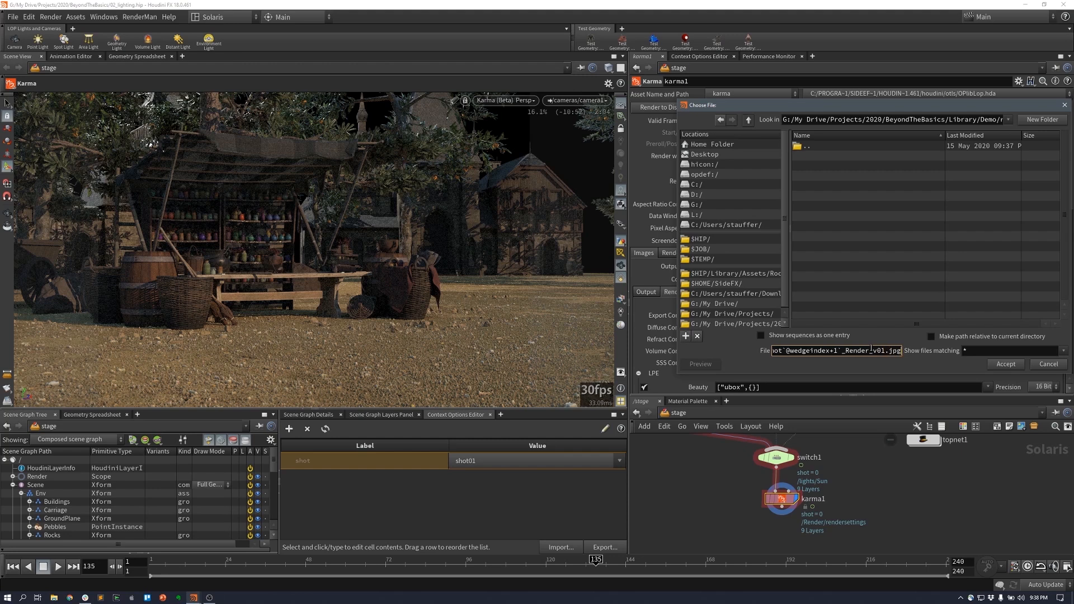
key("Return")
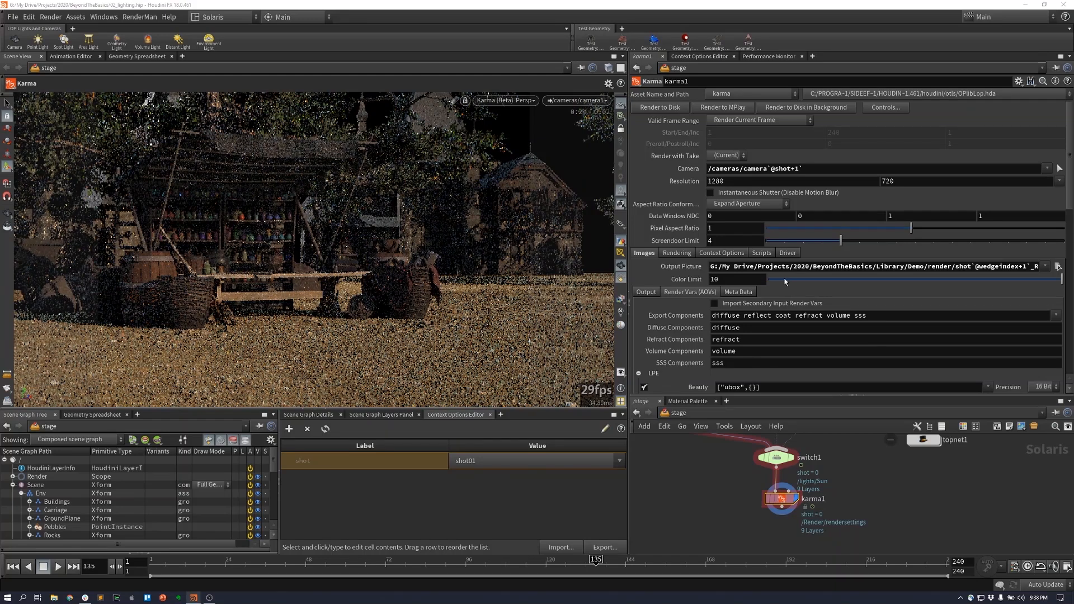
left_click_drag(924, 267, 1073, 267)
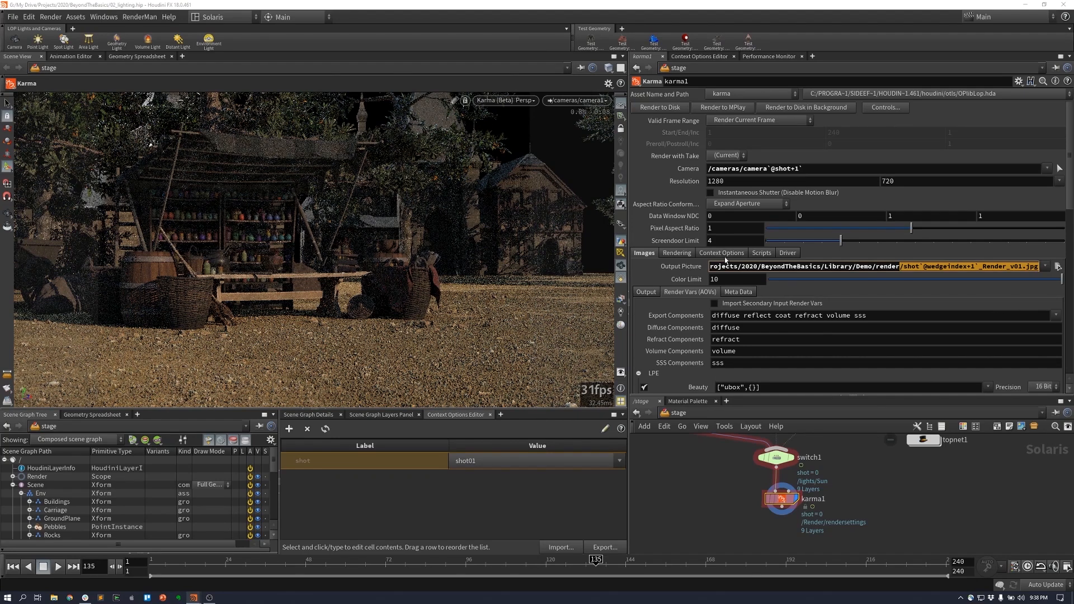
- Add one context option to karma1 and switch the viewport from Karma back to the standard scene display
left_click(784, 254)
left_click(829, 266)
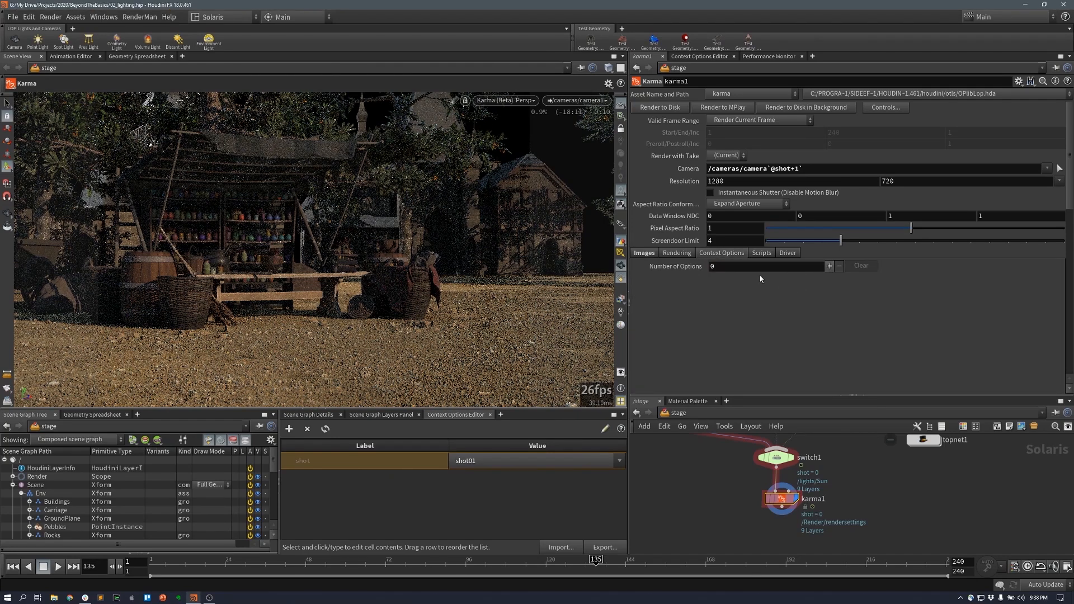
left_click(507, 100)
left_click(511, 137)
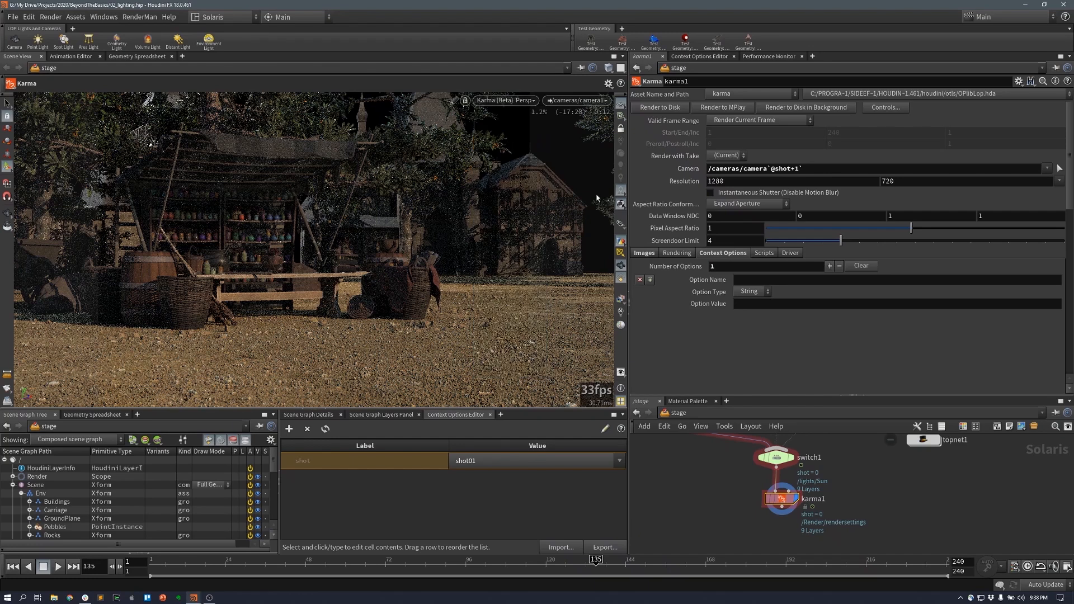
left_click(747, 281)
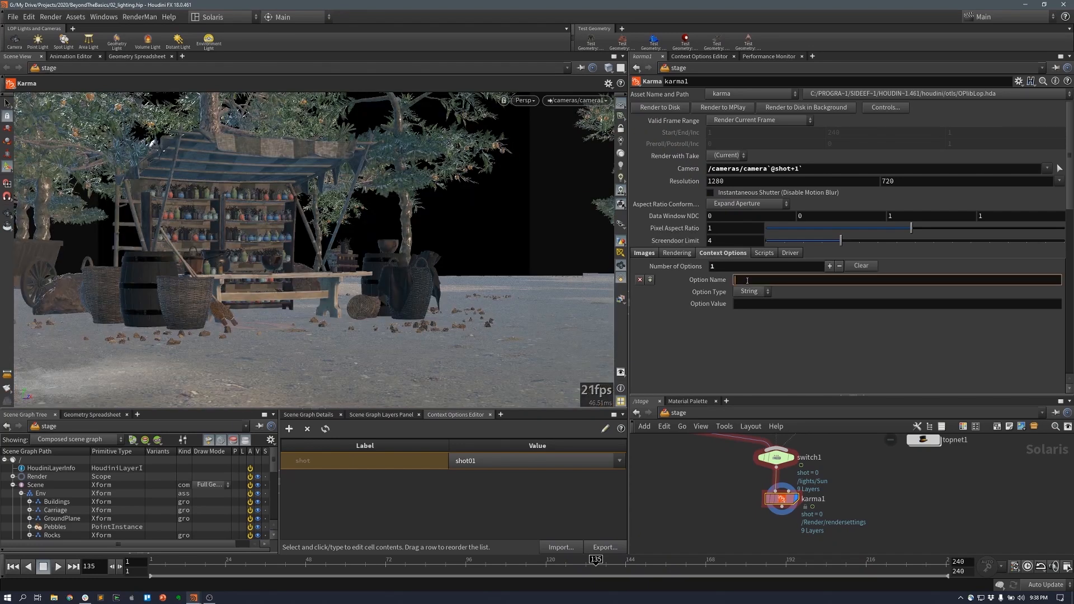
type("shot")
key("Return")
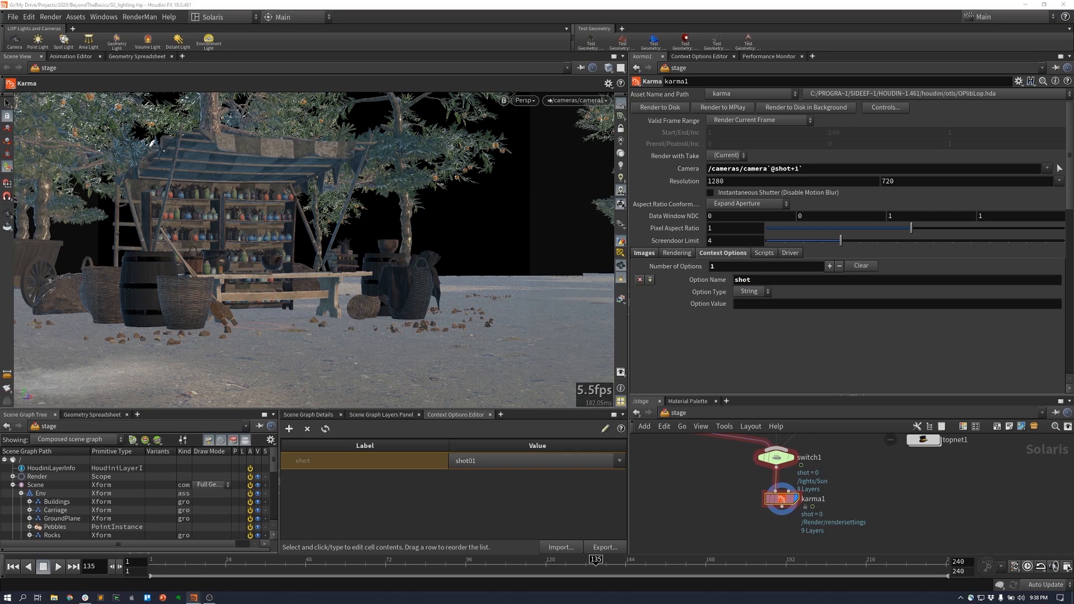
left_click(752, 291)
left_click(747, 304)
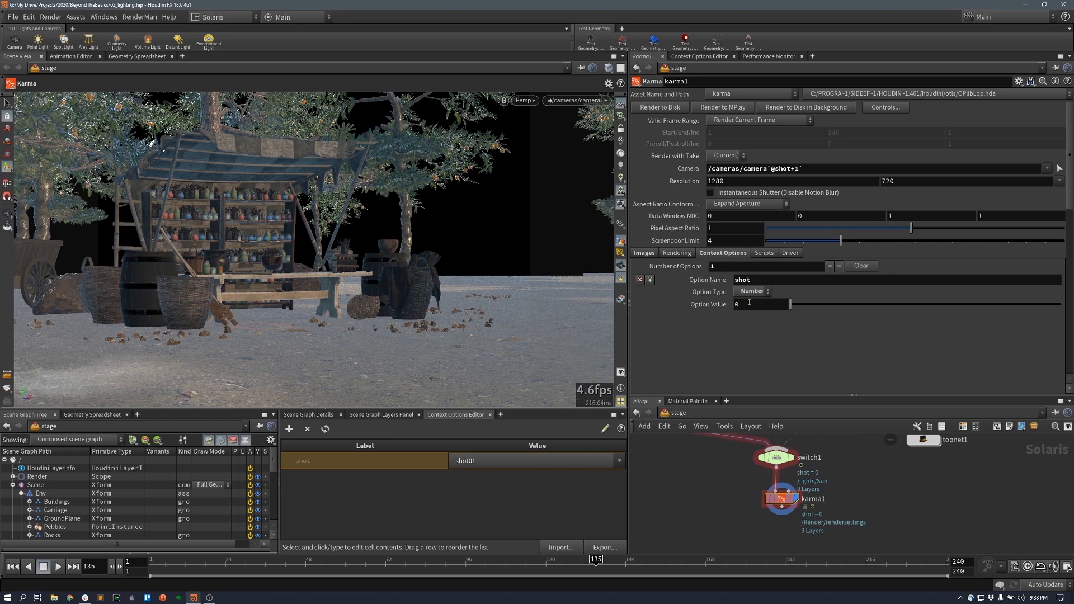
left_click(749, 303)
type("@shotpicker")
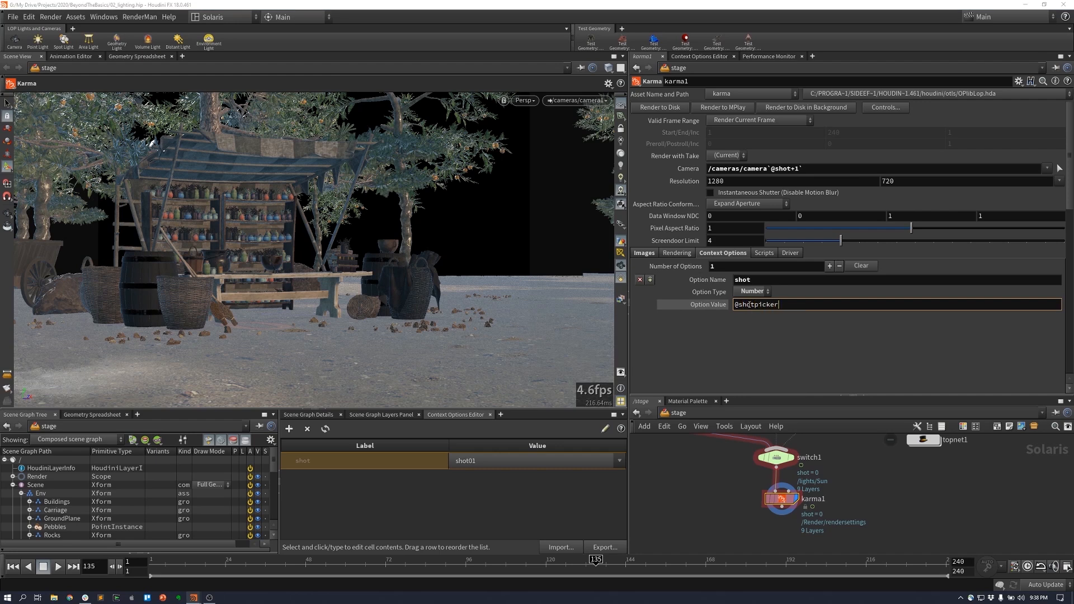
key("Return")
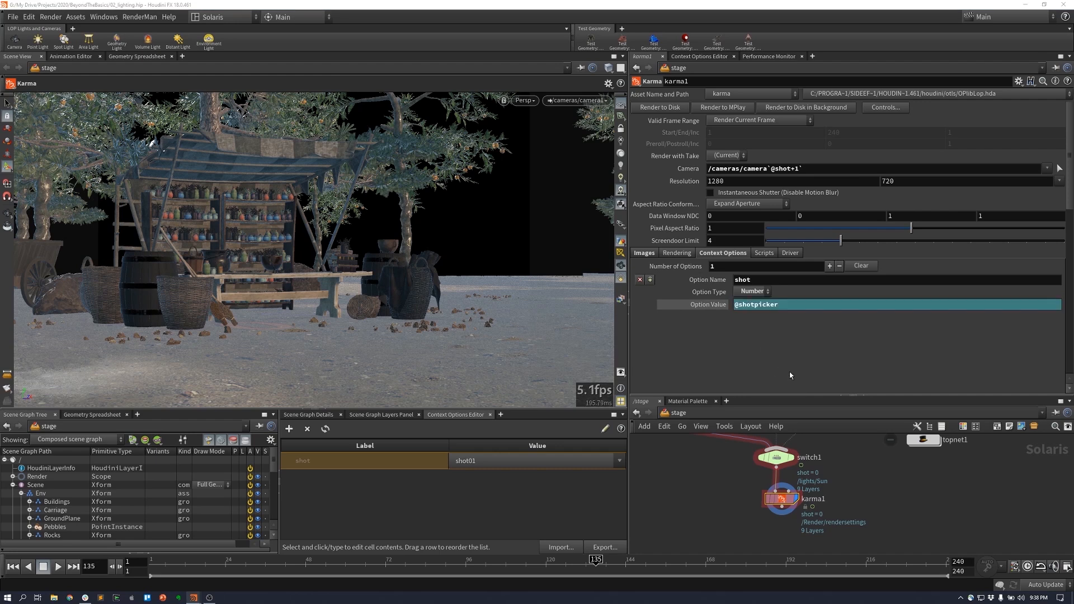
left_click(705, 303)
left_click(709, 305)
right_click(697, 303)
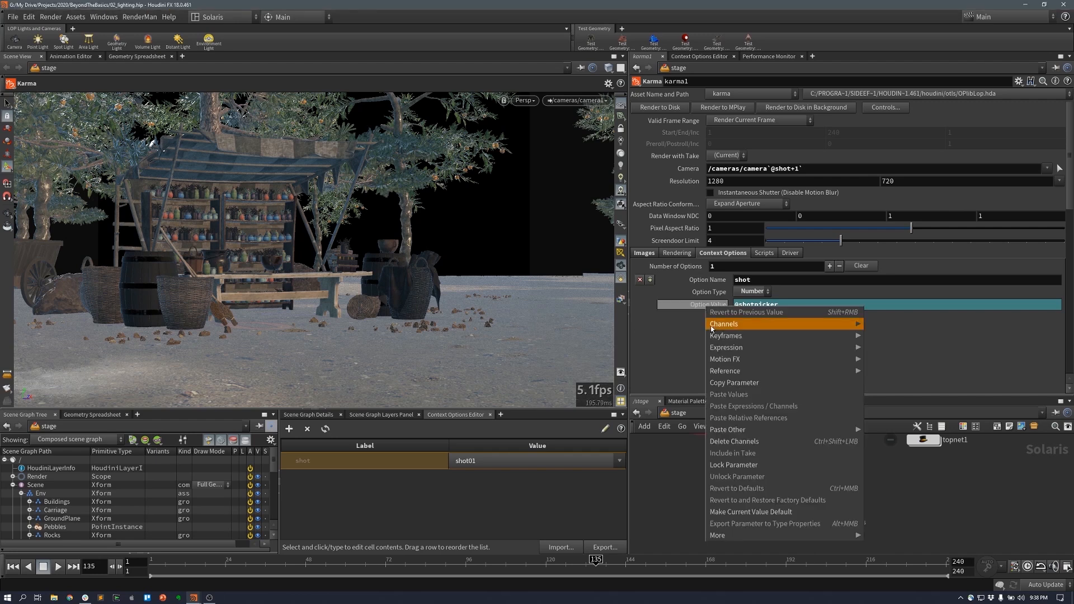
left_click(736, 363)
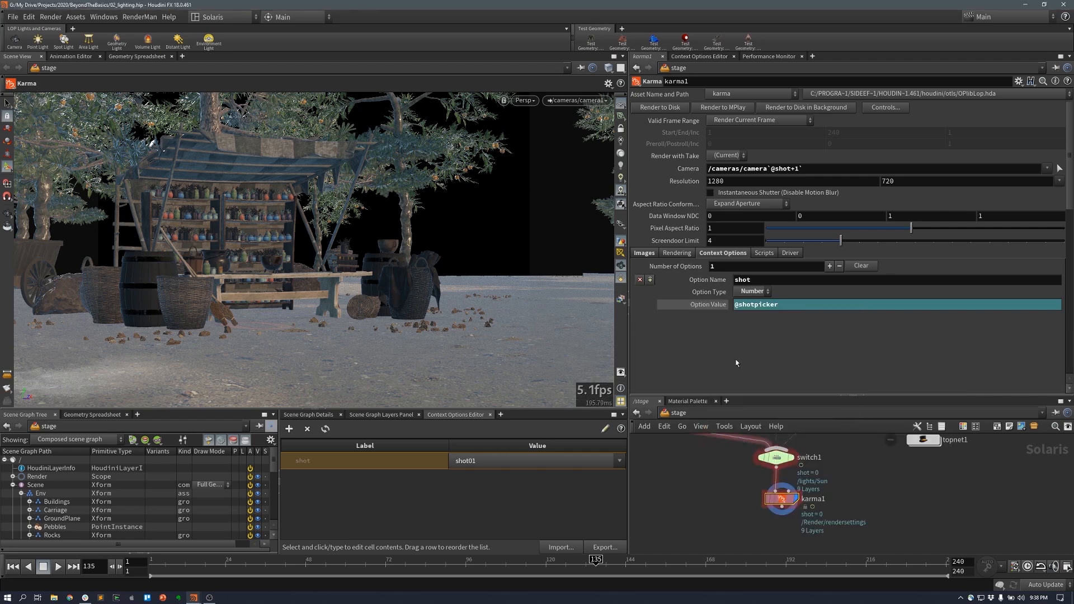
left_click(750, 305)
type("@s")
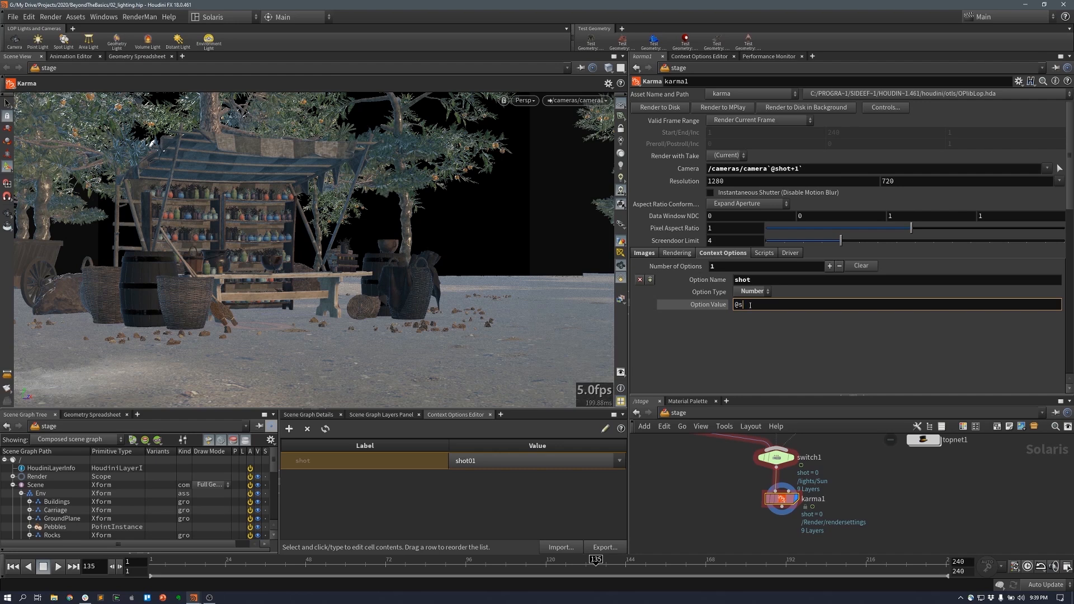
type("hotpicker")
key("Return")
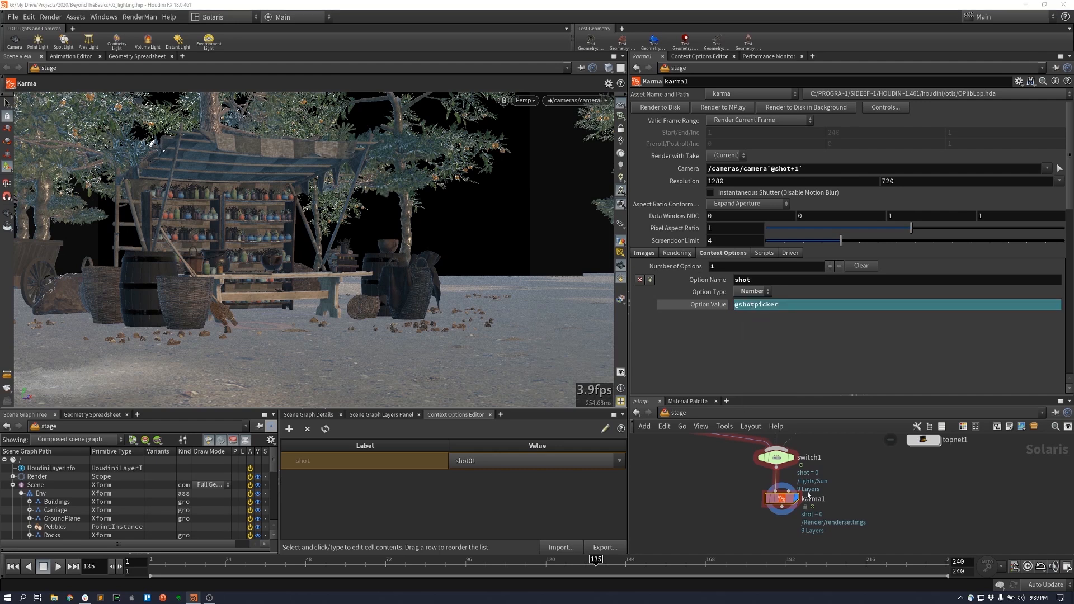
- Review the wedge1 and ropfetch1 settings inside topnet1 and return to the stage network
double_click(924, 441)
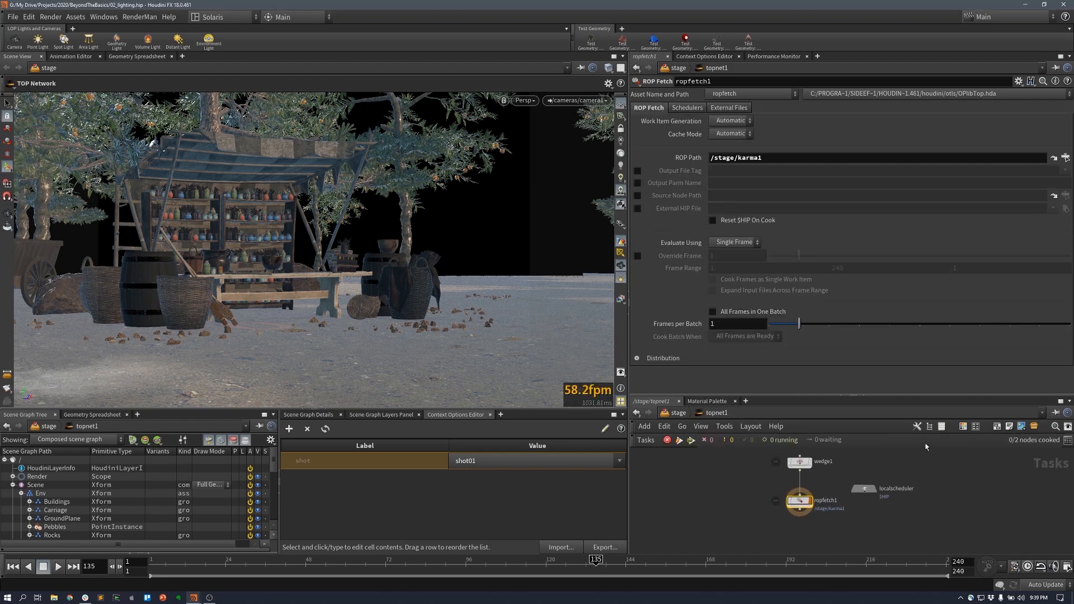
left_click(799, 461)
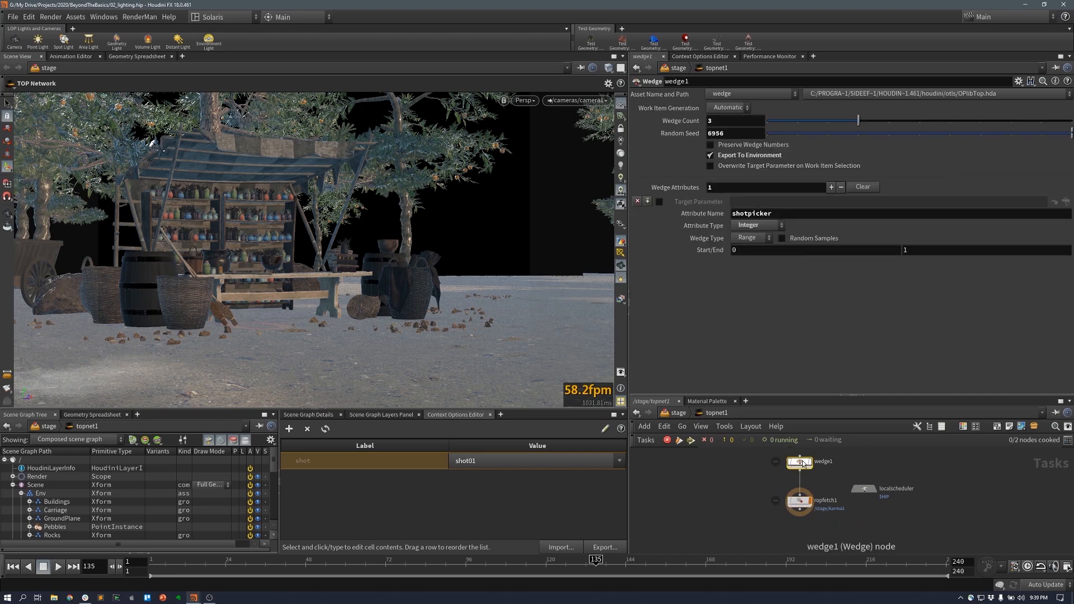
left_click(808, 505)
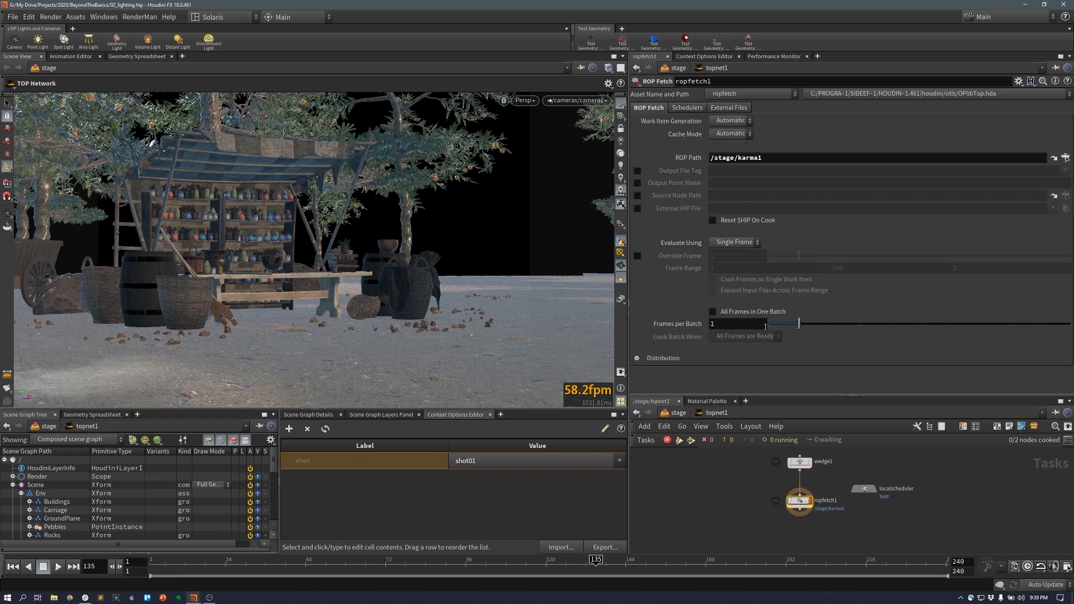
key("u")
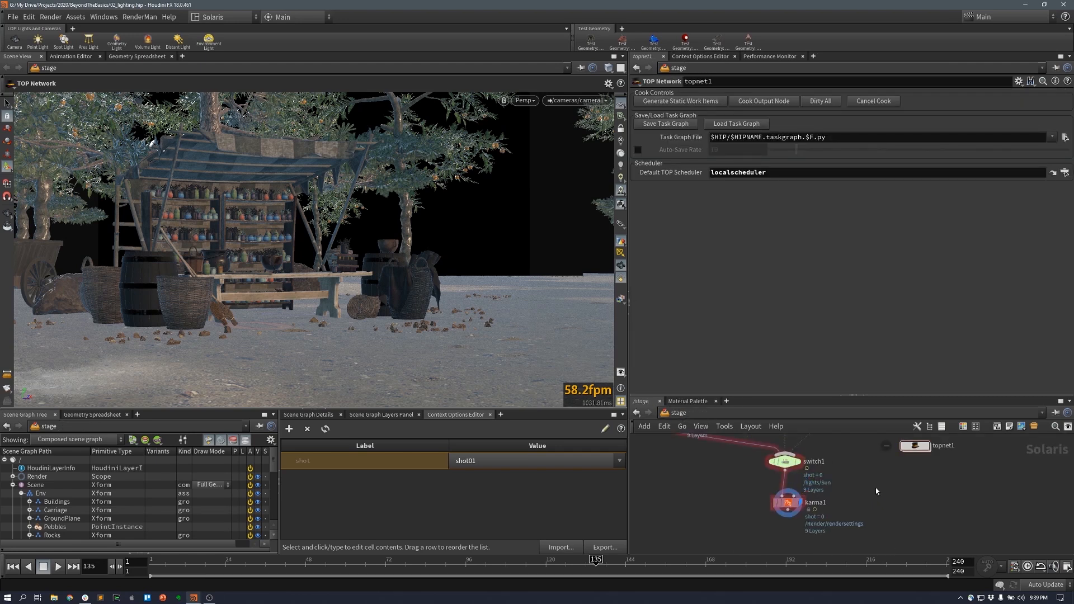
- Enlarge the network editor area to show the lighting nodes above karma1 and save the scene
left_click_drag(755, 396, 755, 226)
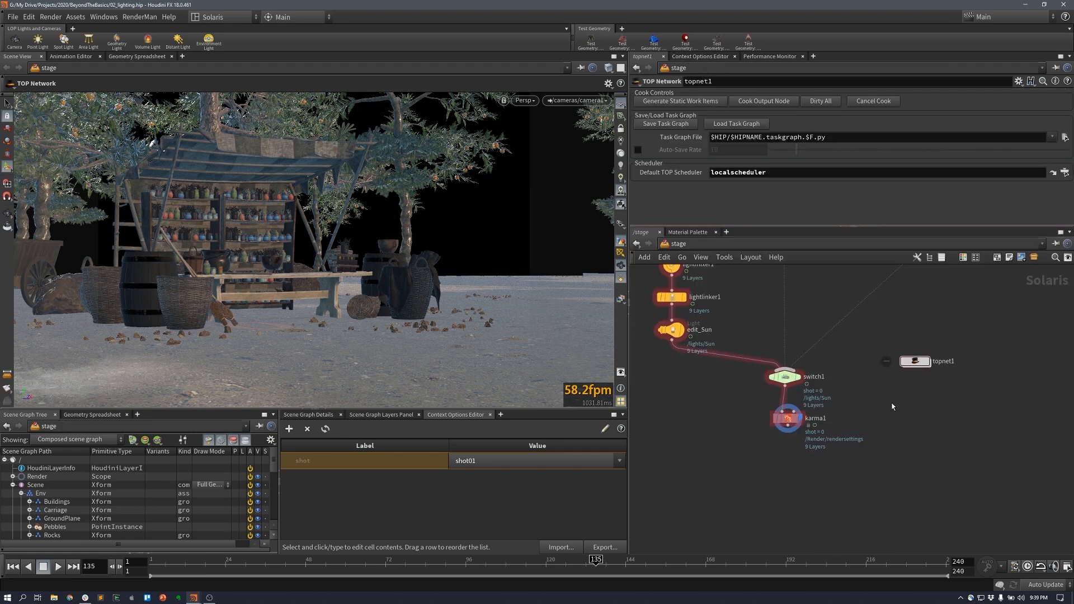
middle_click_drag(936, 368, 941, 442)
key("ctrl+s")
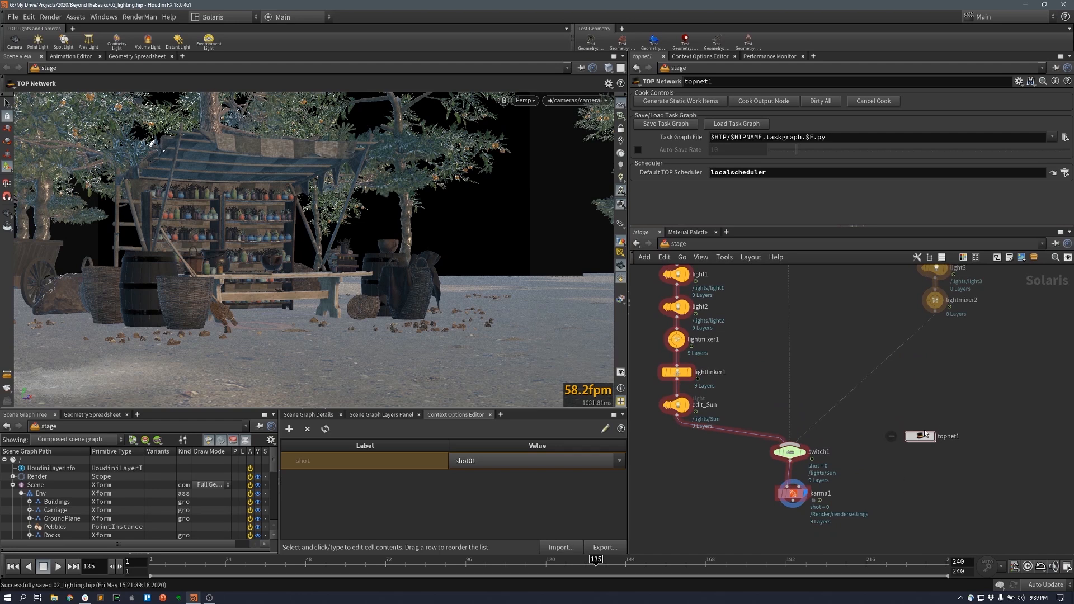
- Rename the TOP network topnet1 as renderSequence and cook its output node
left_click(926, 435)
double_click(943, 438)
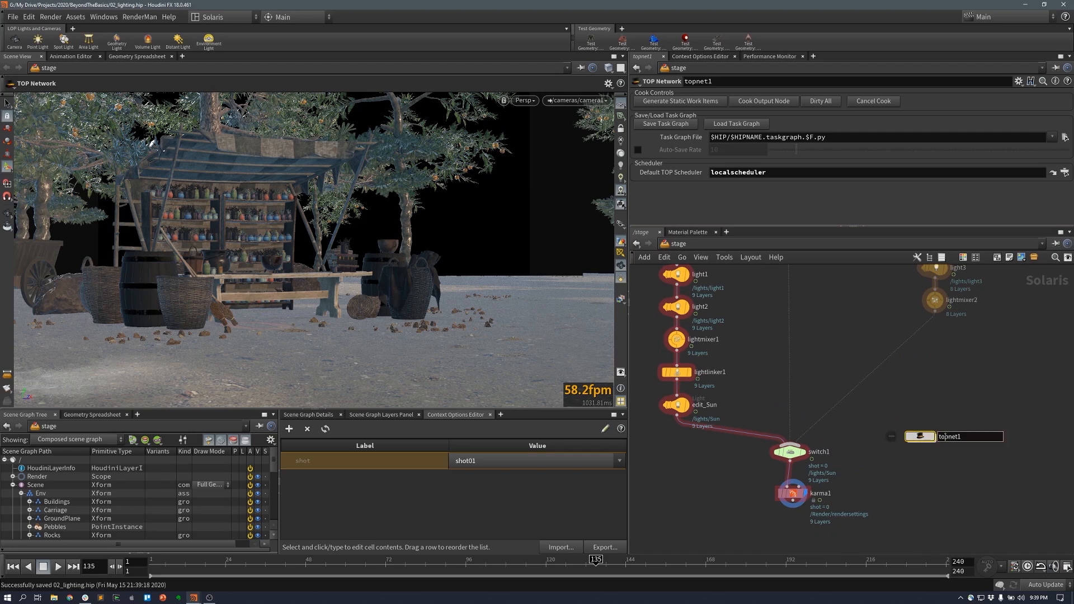
type("renderSequence")
key("Return")
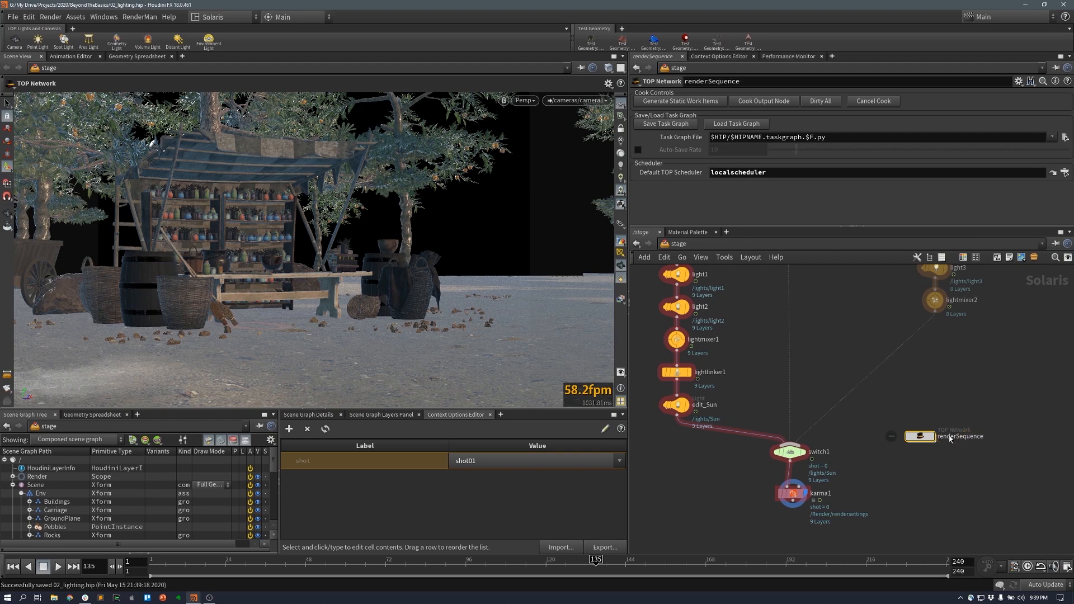
left_click(770, 101)
- Move sublayer1 up closer to sublayer2 in the stage network and show its sublayer file setting
left_click(794, 496)
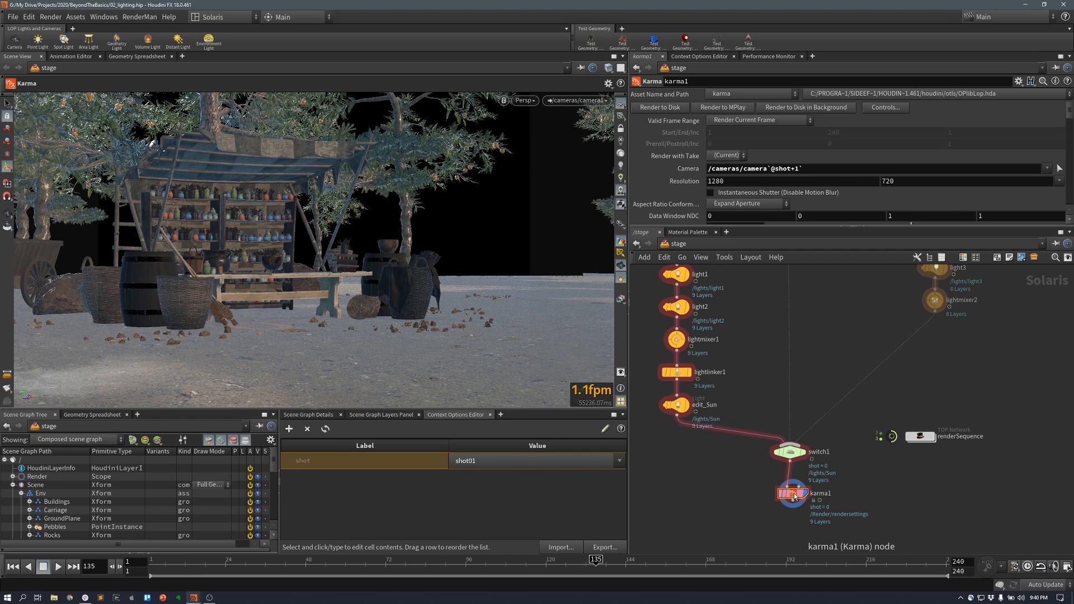
middle_click_drag(858, 275, 871, 463, "alt")
middle_click_drag(815, 375, 810, 338, "alt")
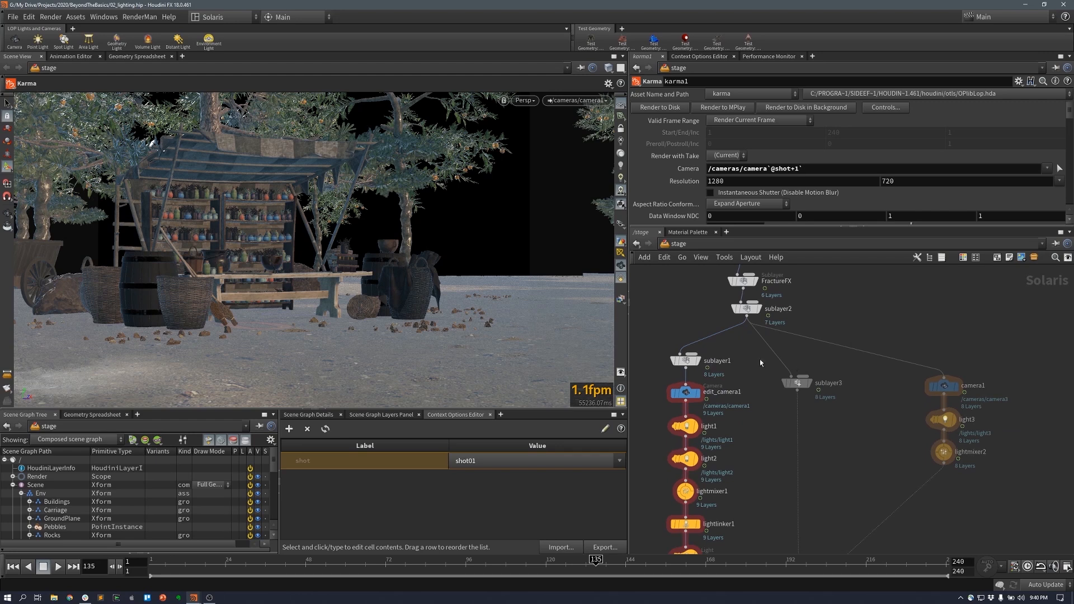
left_click_drag(687, 360, 710, 341)
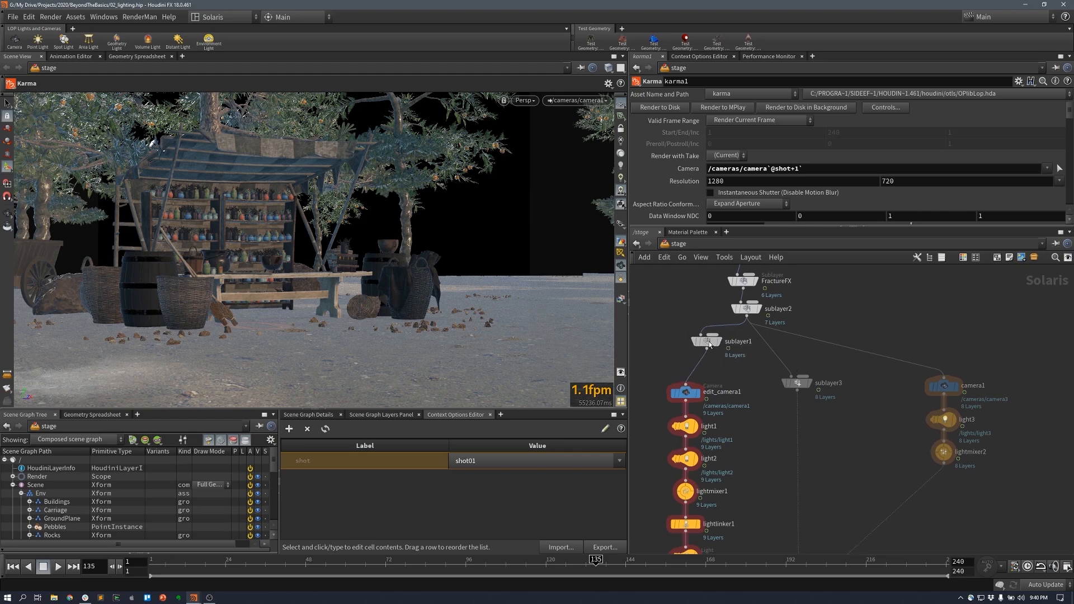
left_click(709, 341)
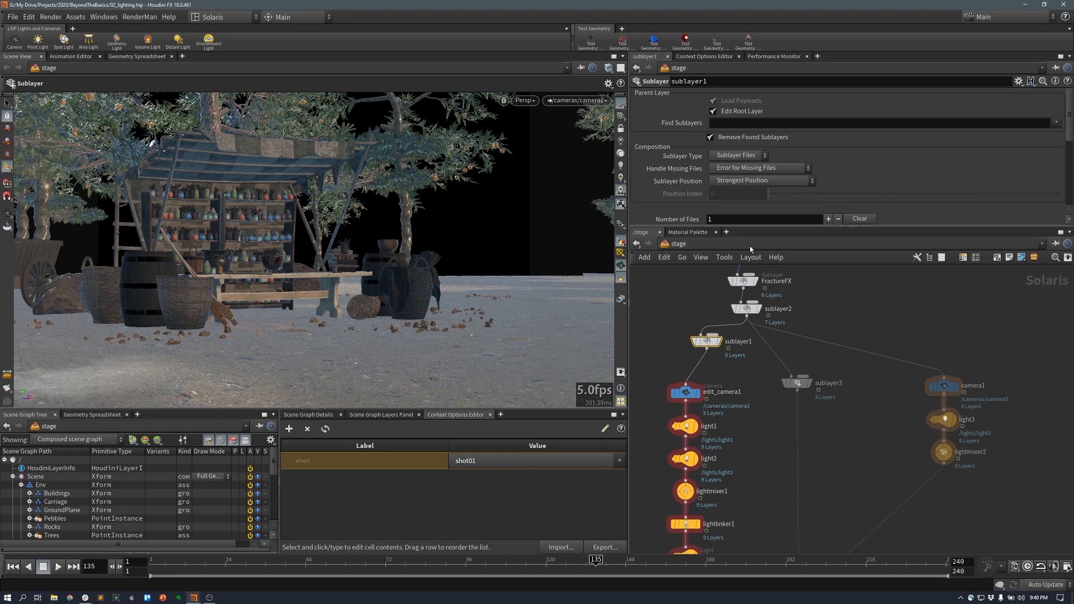
left_click_drag(754, 227, 747, 262)
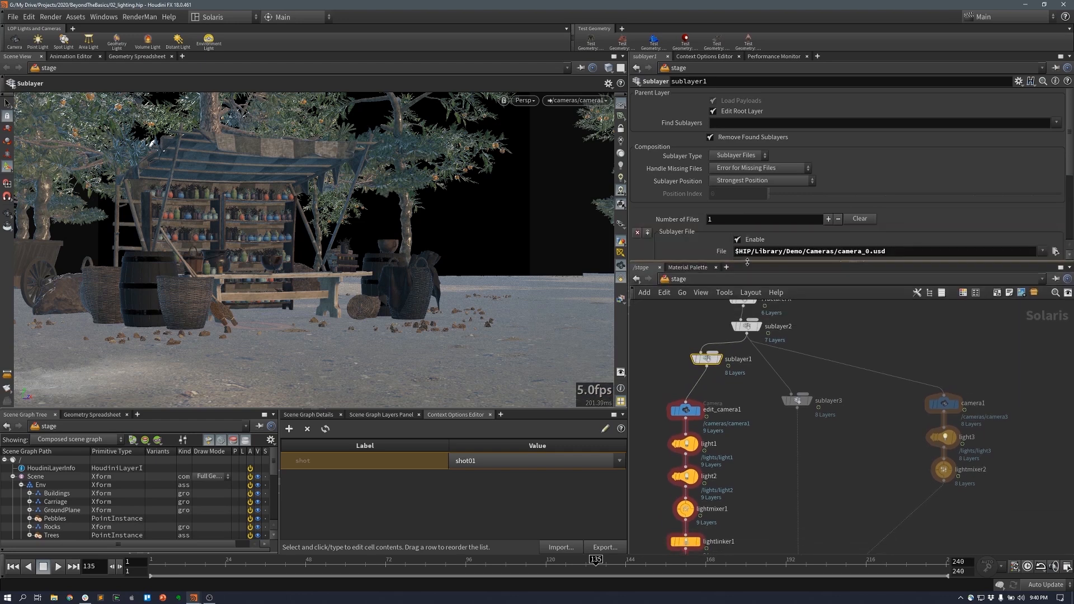
- Bypass the TreeFX sublayer below seqLayout
middle_click_drag(862, 502, 862, 451)
middle_click_drag(891, 432, 858, 481, "alt")
middle_click_drag(855, 421, 858, 445)
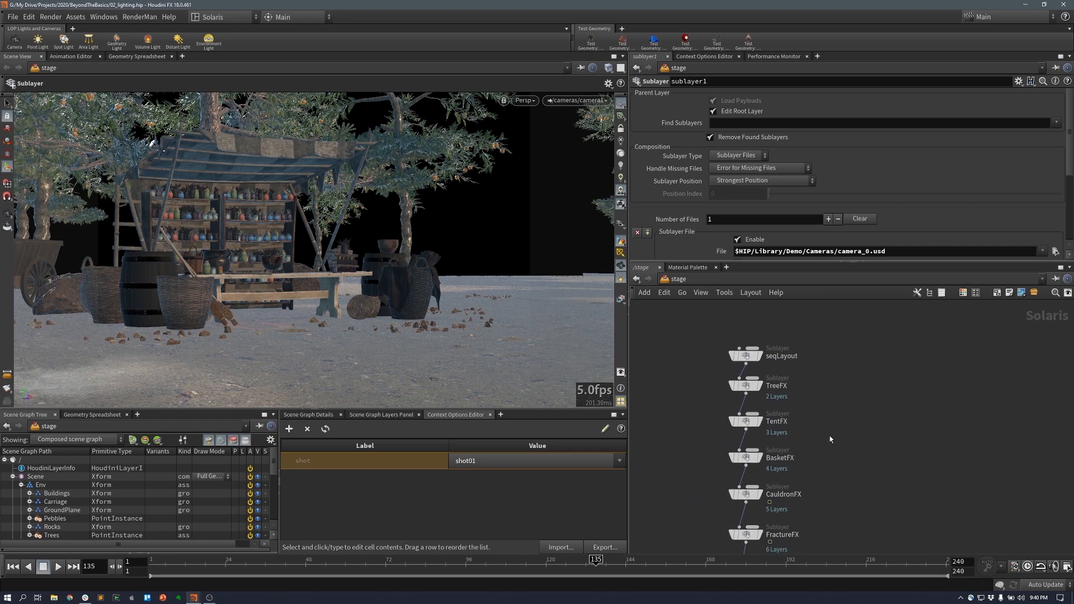
middle_click_drag(838, 450, 849, 414)
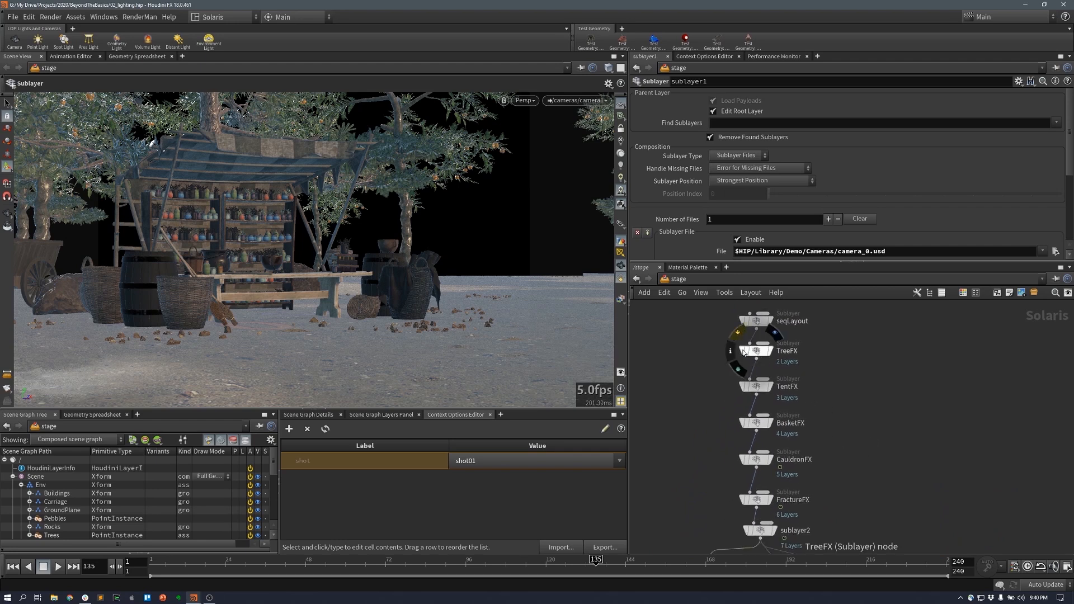
left_click(739, 334)
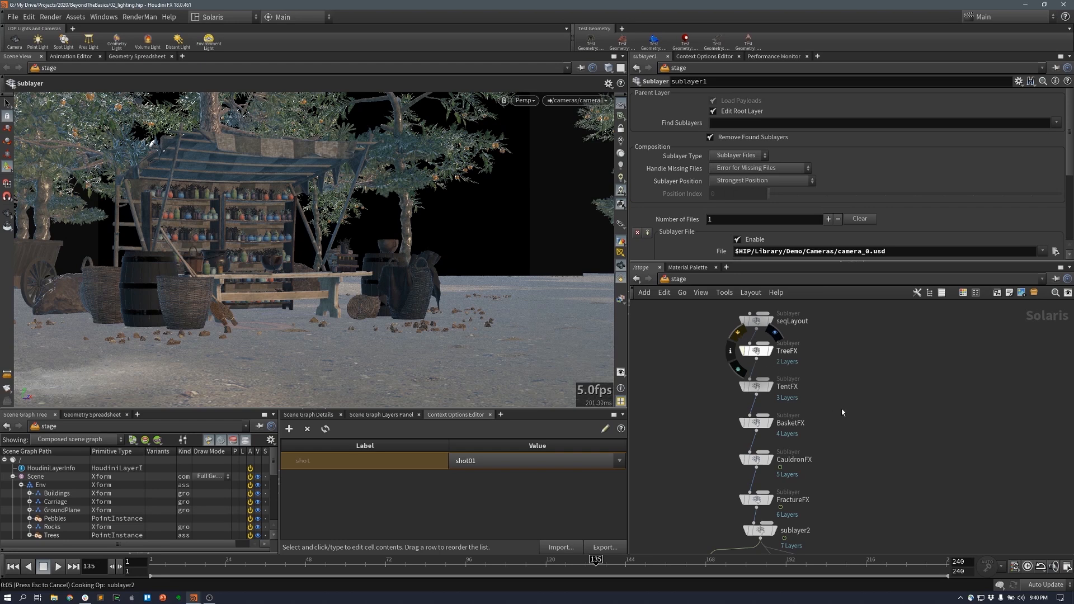
- Cancel the cook of the renderSequence network and display the stage at edit_camera1
mouse_move(860, 414)
middle_mouse_down()
mouse_move(855, 372)
mouse_move(854, 421)
middle_mouse_up()
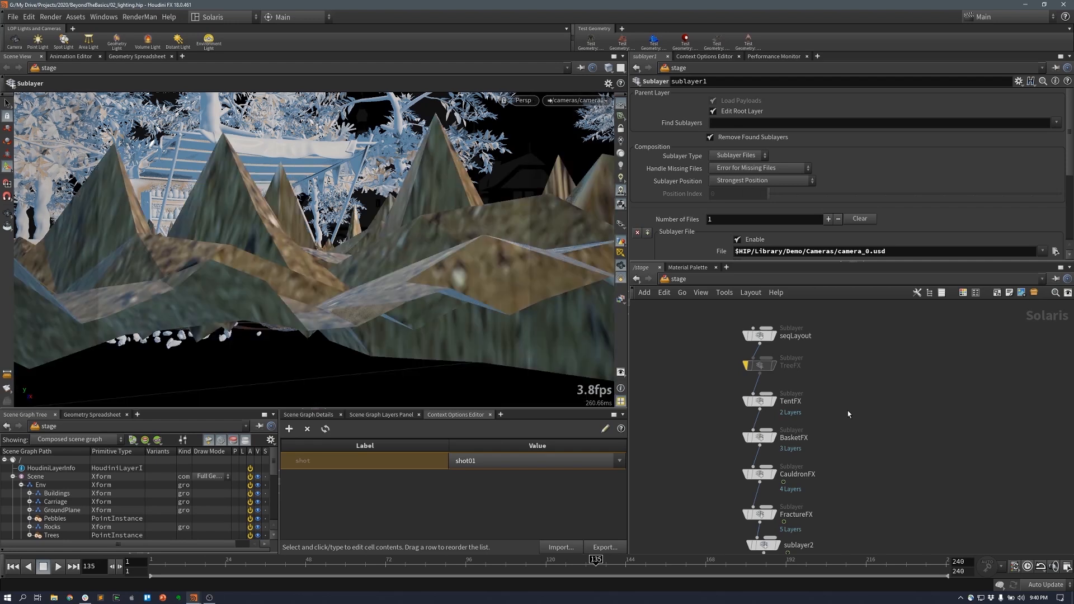
middle_click_drag(845, 396, 829, 226)
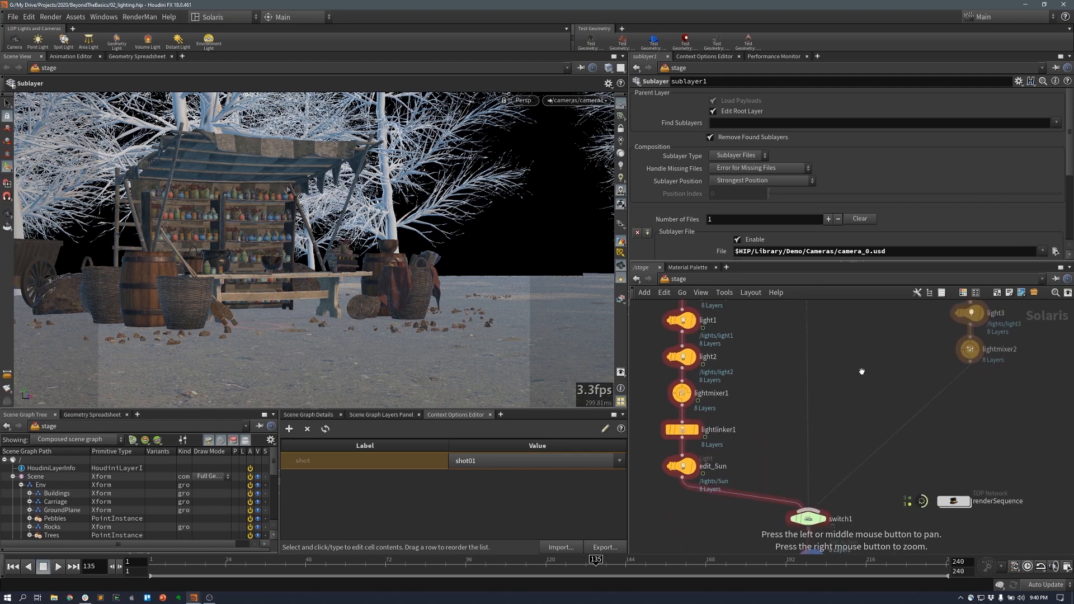
left_click(954, 501)
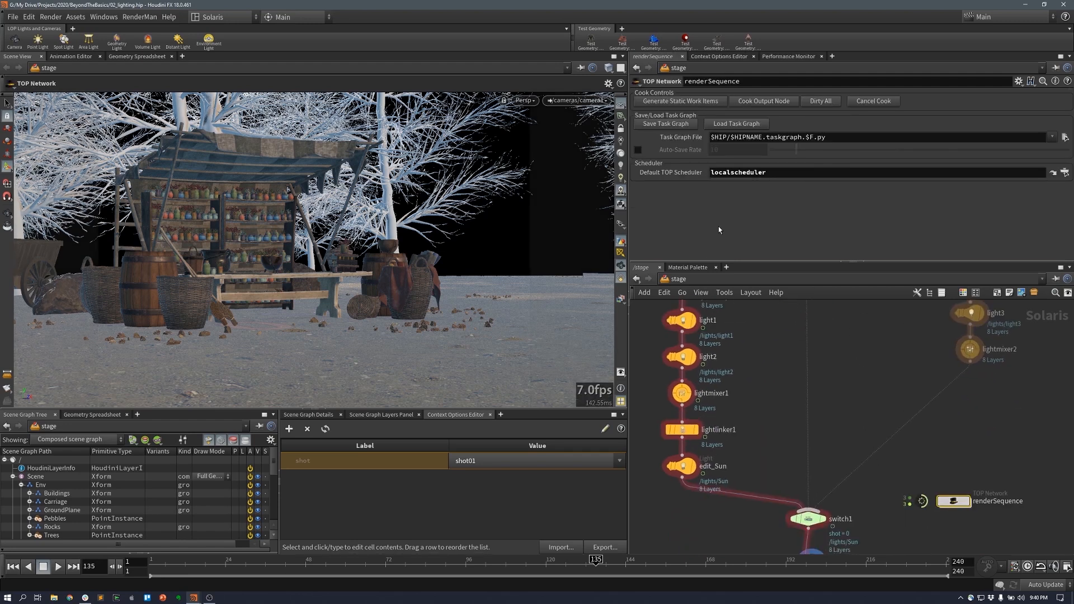
left_click(858, 102)
middle_click_drag(891, 434, 861, 435)
left_click(714, 385)
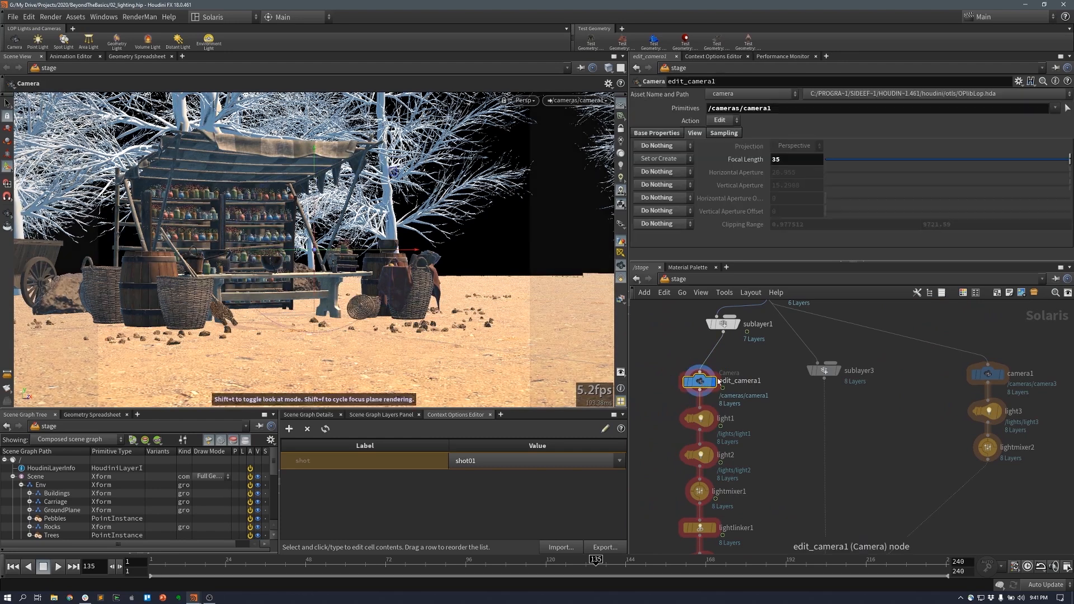
- Insert an Extract Instances node between seqLayout and TreeFX
middle_click_drag(762, 363, 763, 419)
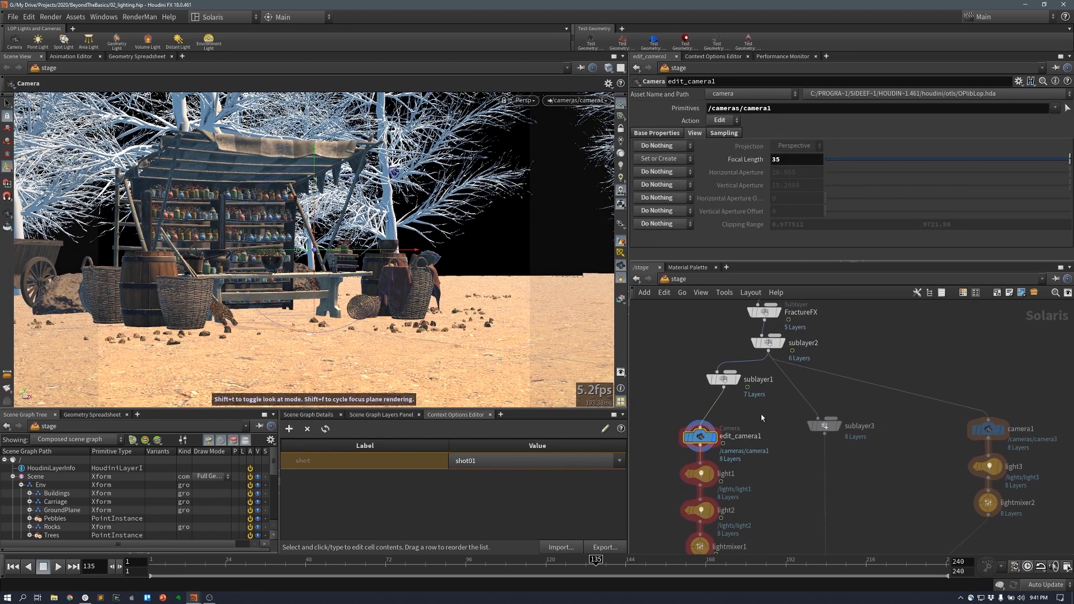
middle_click_drag(856, 372, 862, 439)
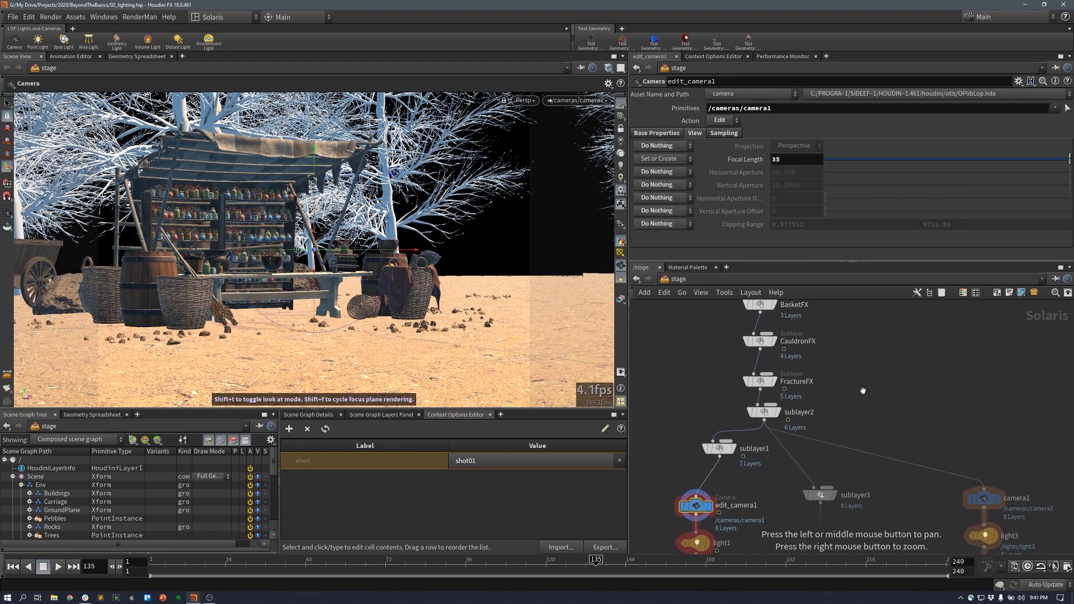
middle_click_drag(864, 333, 854, 395)
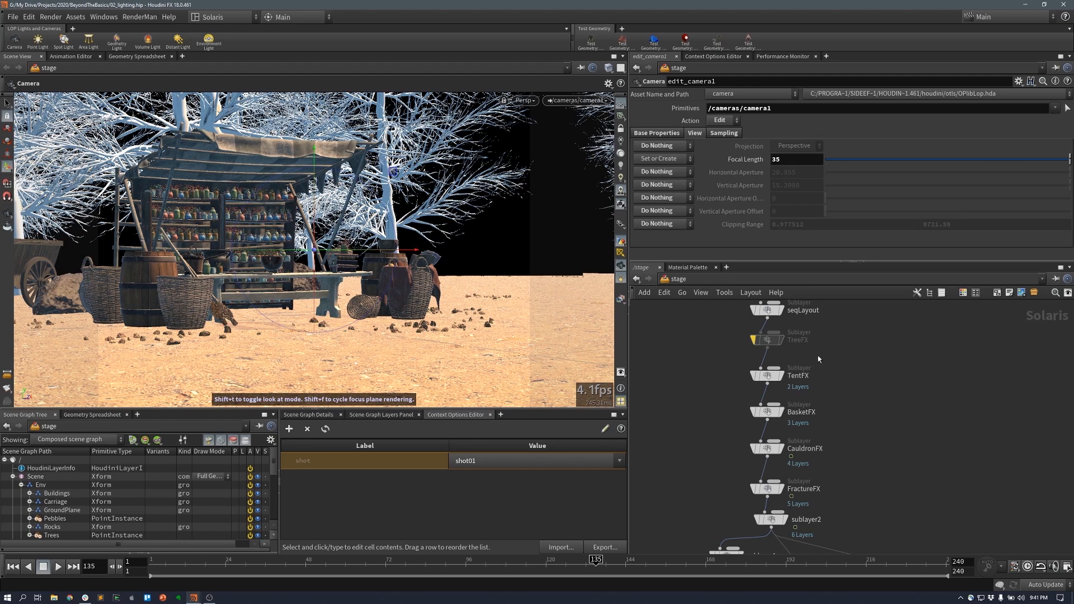
left_click(773, 310)
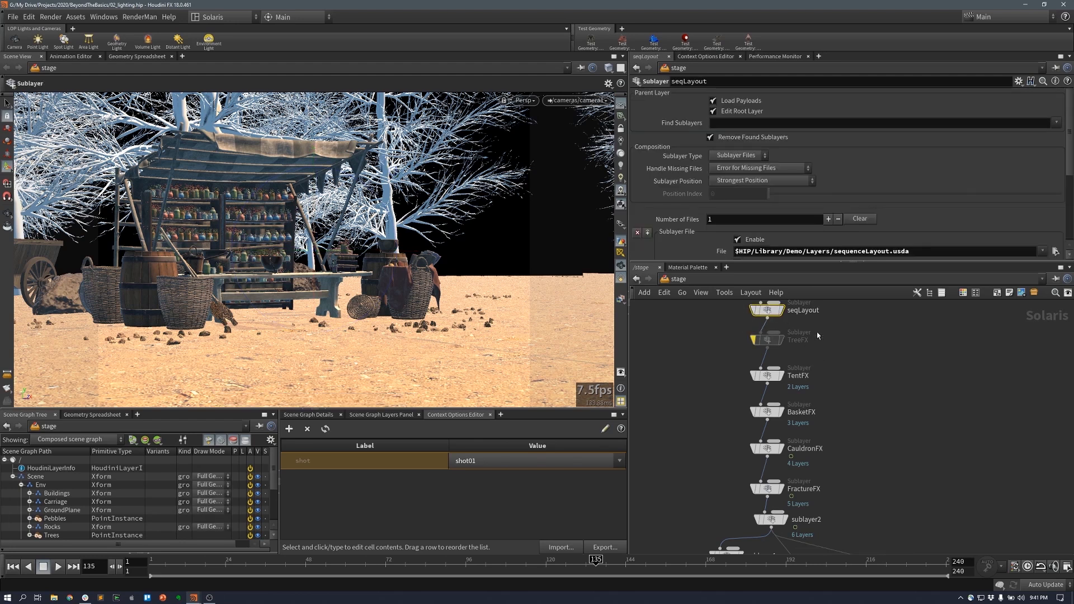
key("Tab")
type("ex")
key("Return")
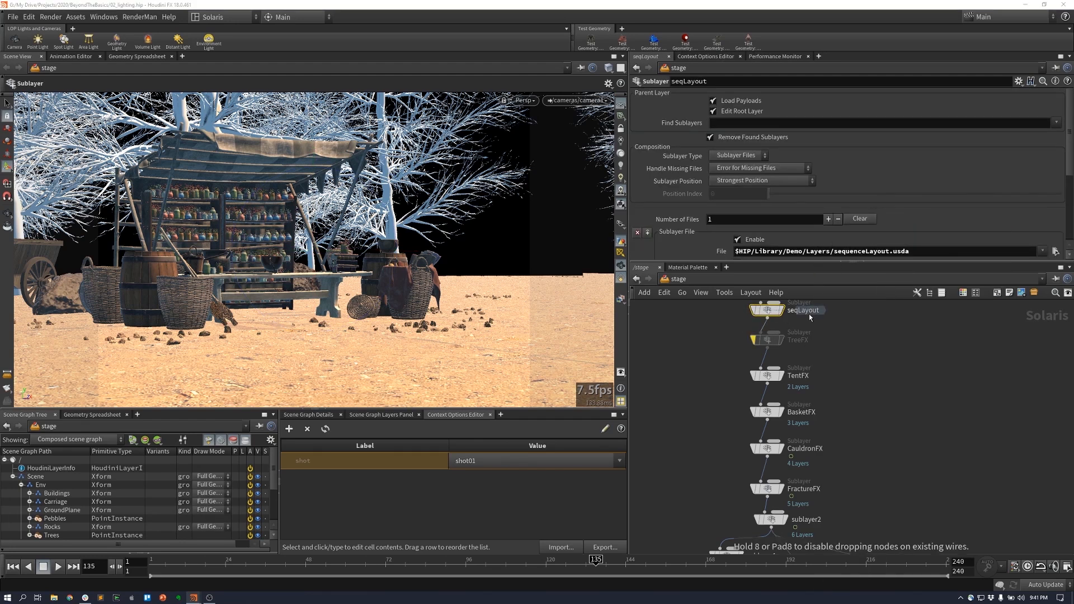
left_click(770, 344)
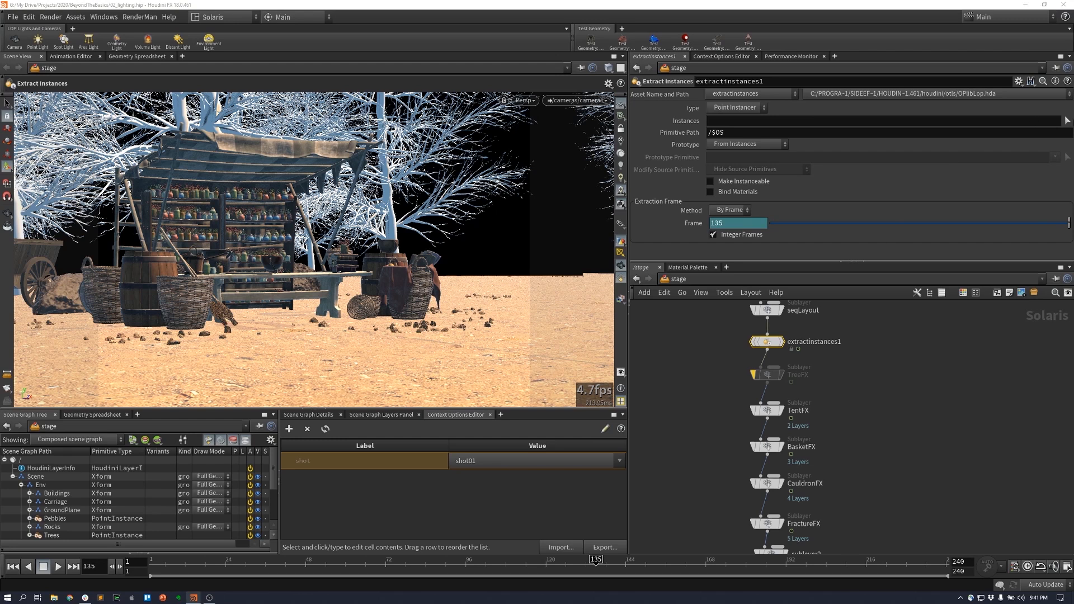
- Pick the tree behind the barrels, /Scene/Env/Trees[4], as the instance for extractinstances1
left_click(1067, 121)
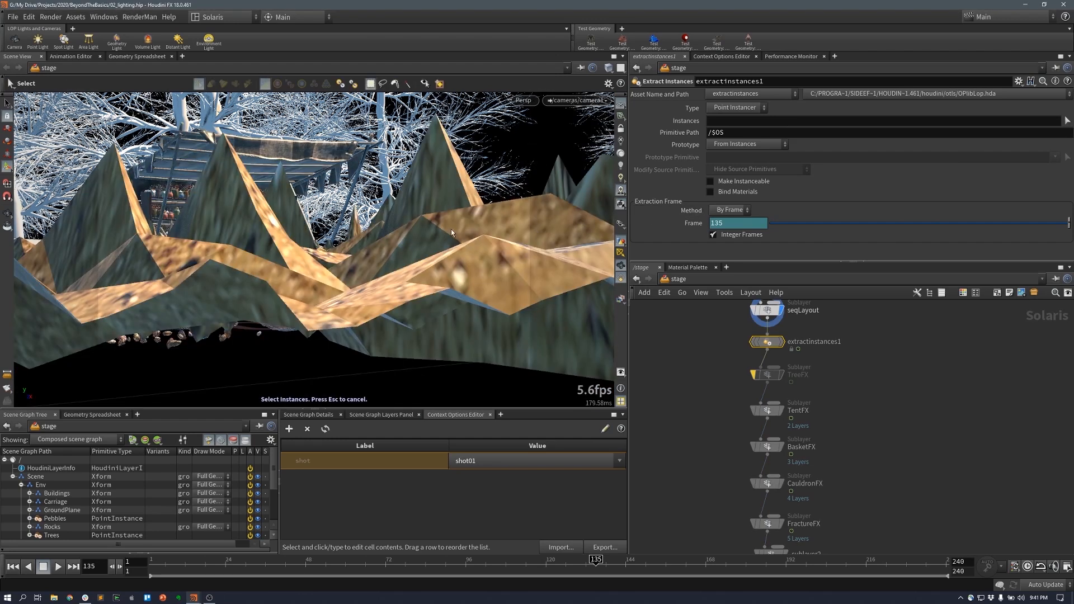
left_click(394, 228)
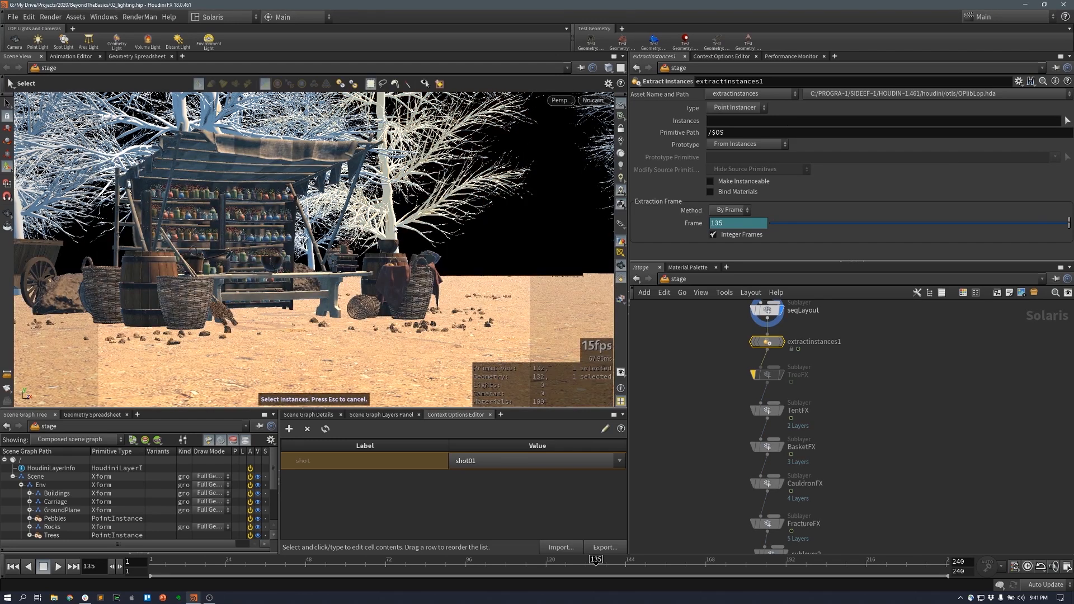
key("Return")
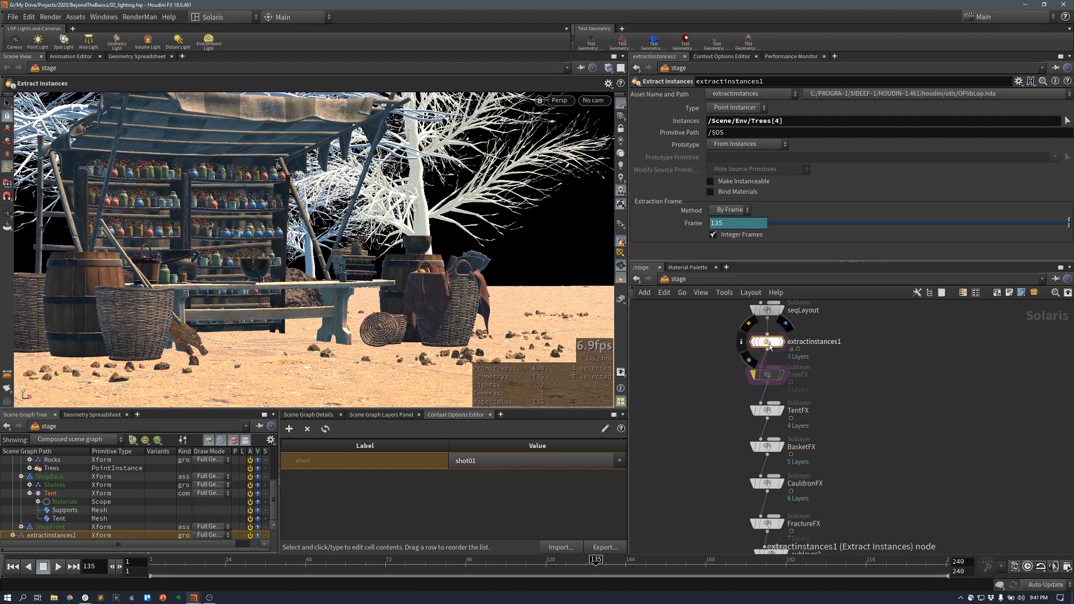
- Set the primitive path of extractinstances1 to /Scene/Env/HeroTree
left_click_drag(768, 342, 768, 338)
left_click(734, 134)
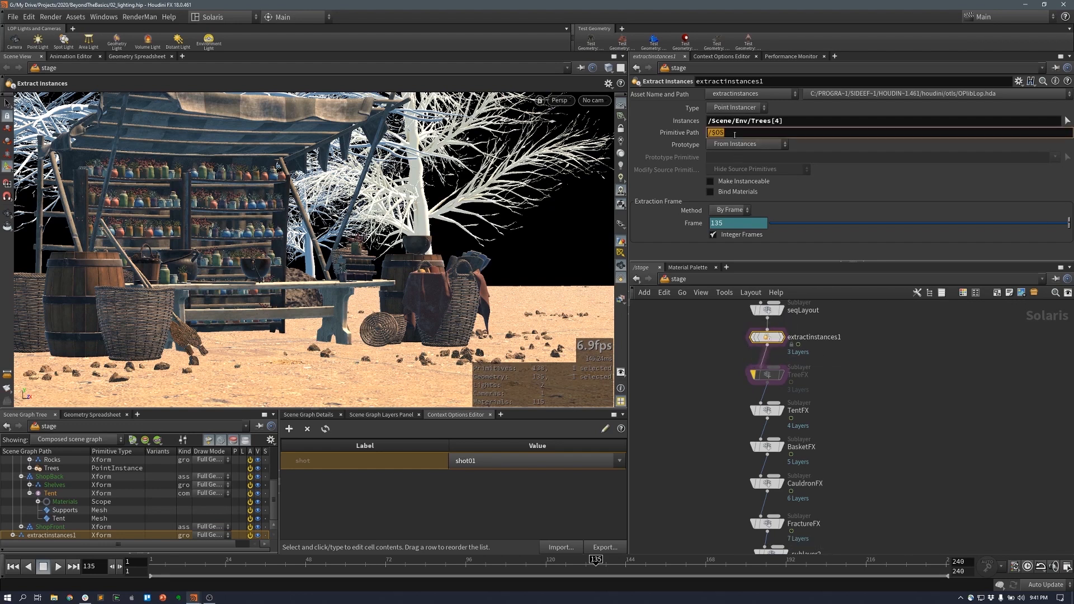
type("/Scene")
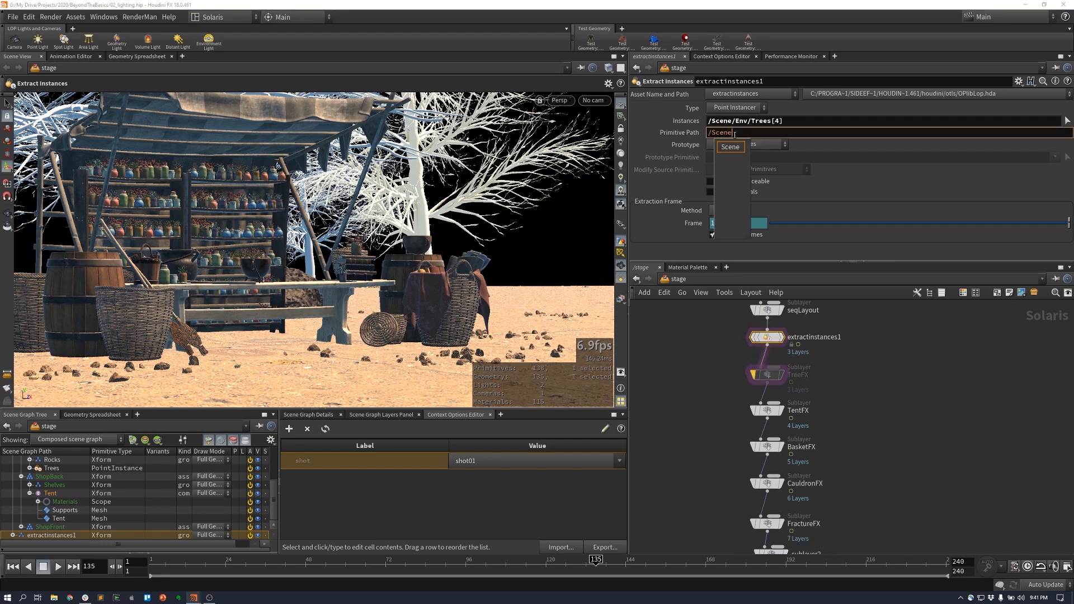
type("/")
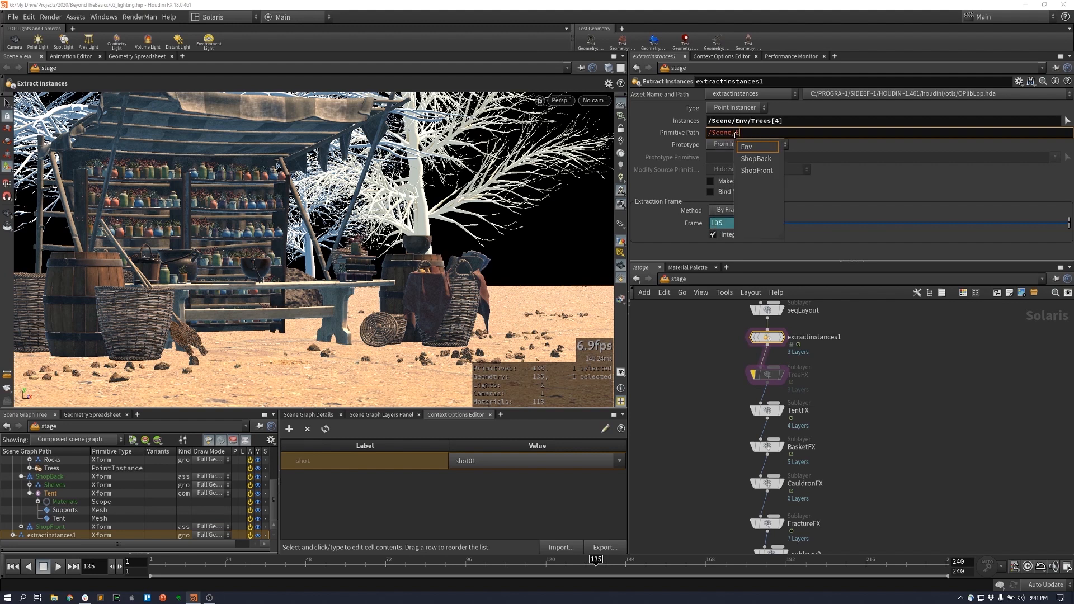
type("Env/HeroTree")
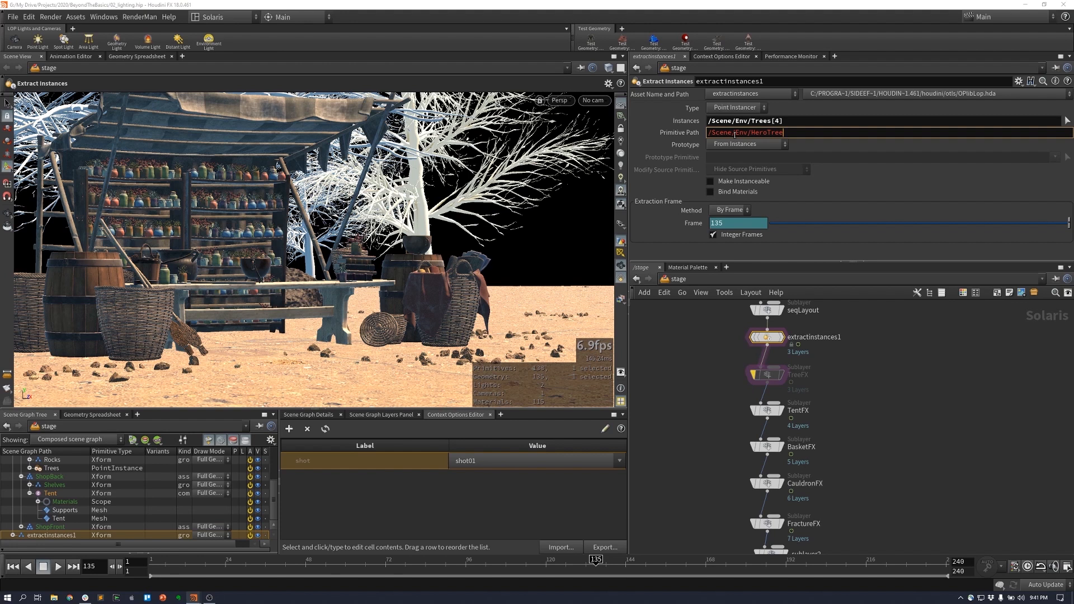
key("Return")
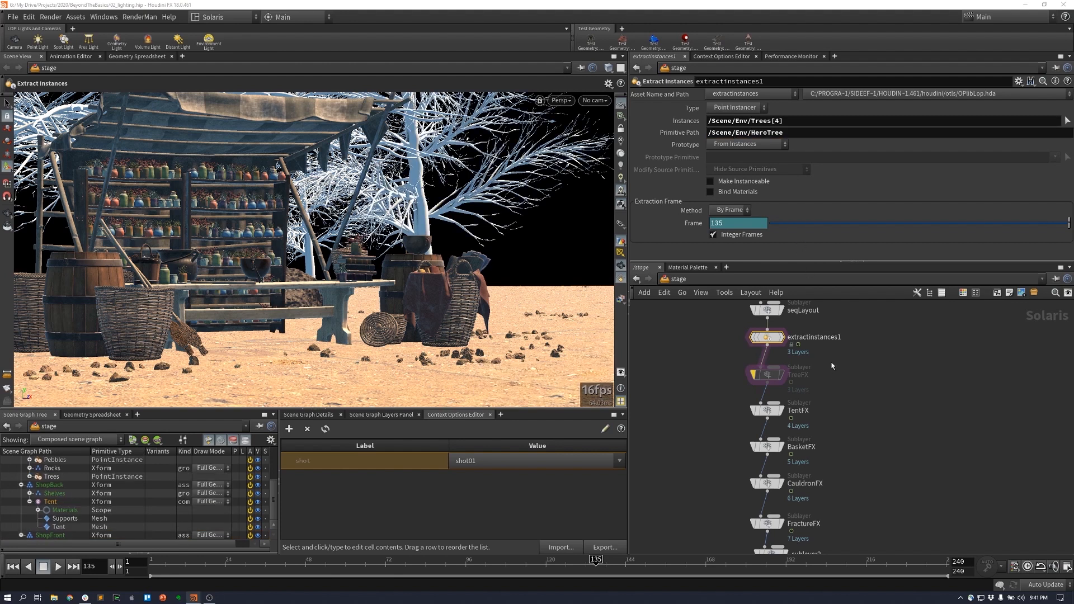
- Insert a Transform node between extractinstances1 and TreeFX
key("Tab")
left_click(945, 249)
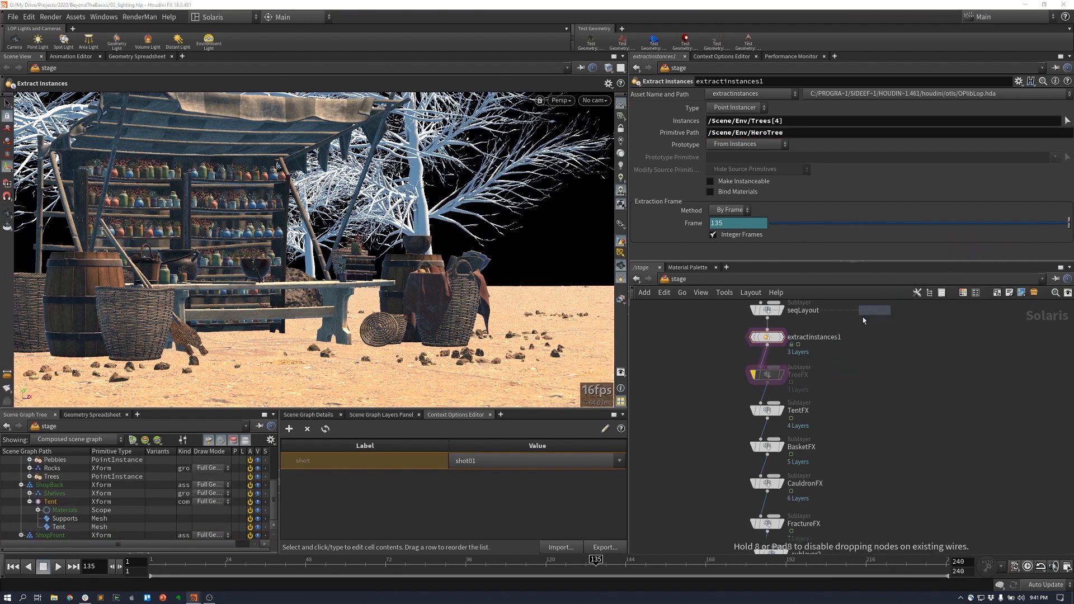
left_click(769, 369)
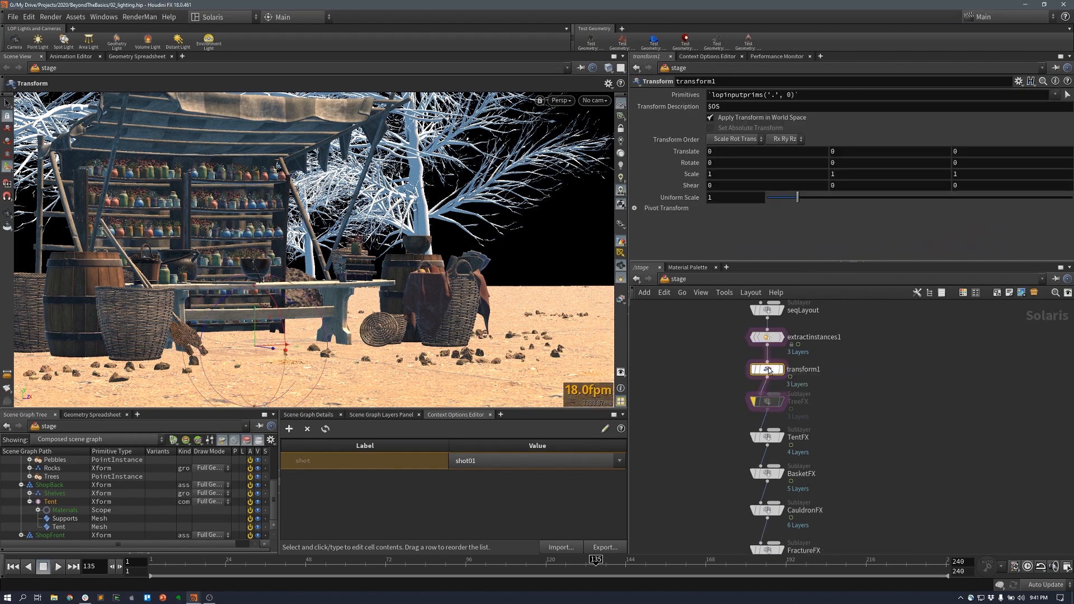
- Assign /Scene/Env/HeroTree/Trees/instance_4 to transform1's Primitives and move the tree about -1.05 in X
left_click(21, 485)
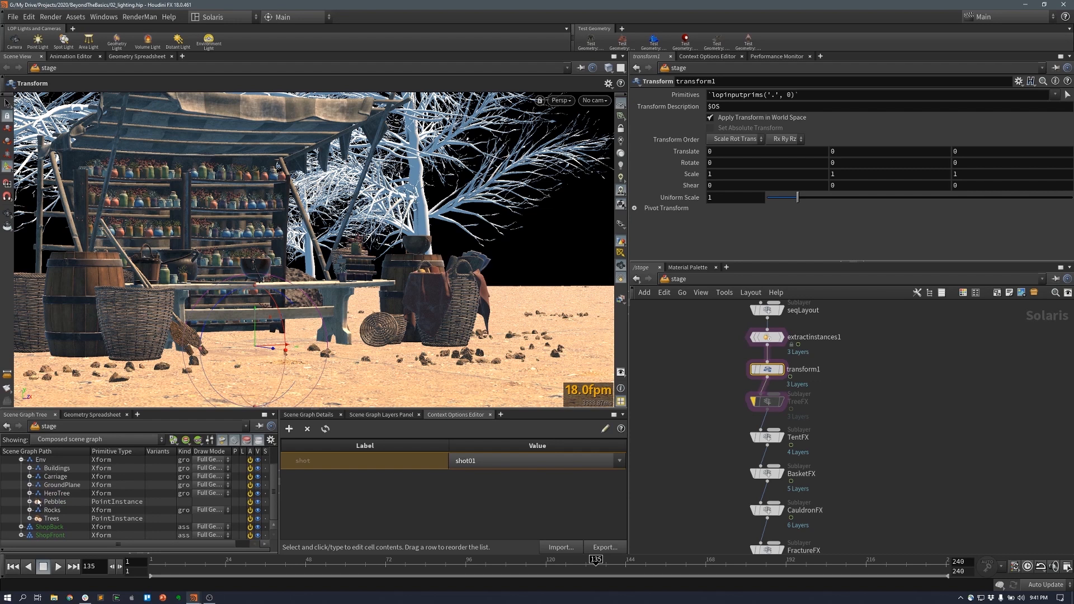
left_click(30, 493)
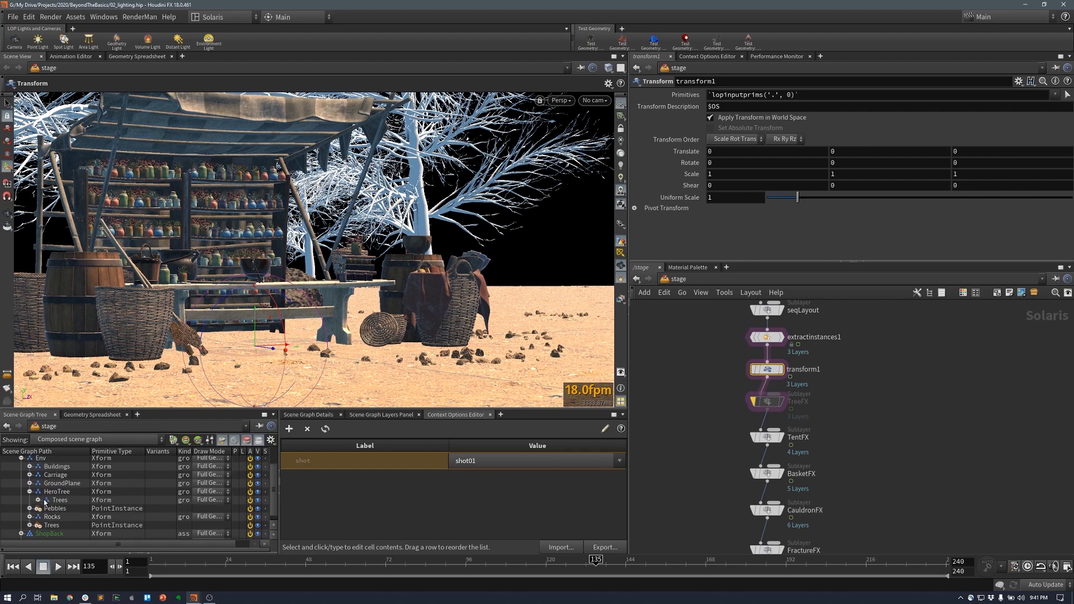
left_click(38, 500)
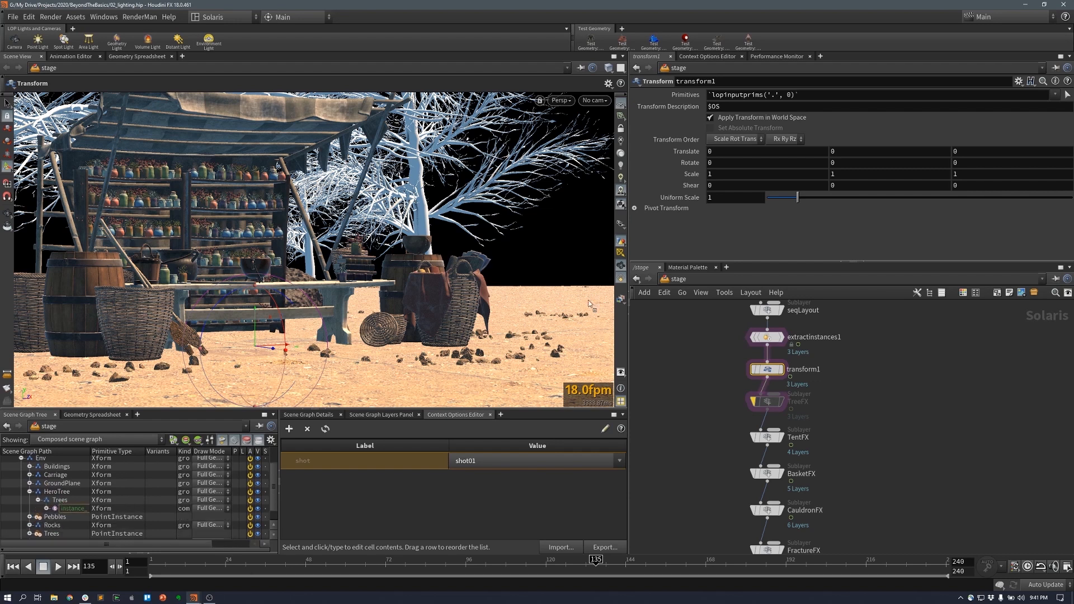
left_click_drag(799, 100, 798, 97)
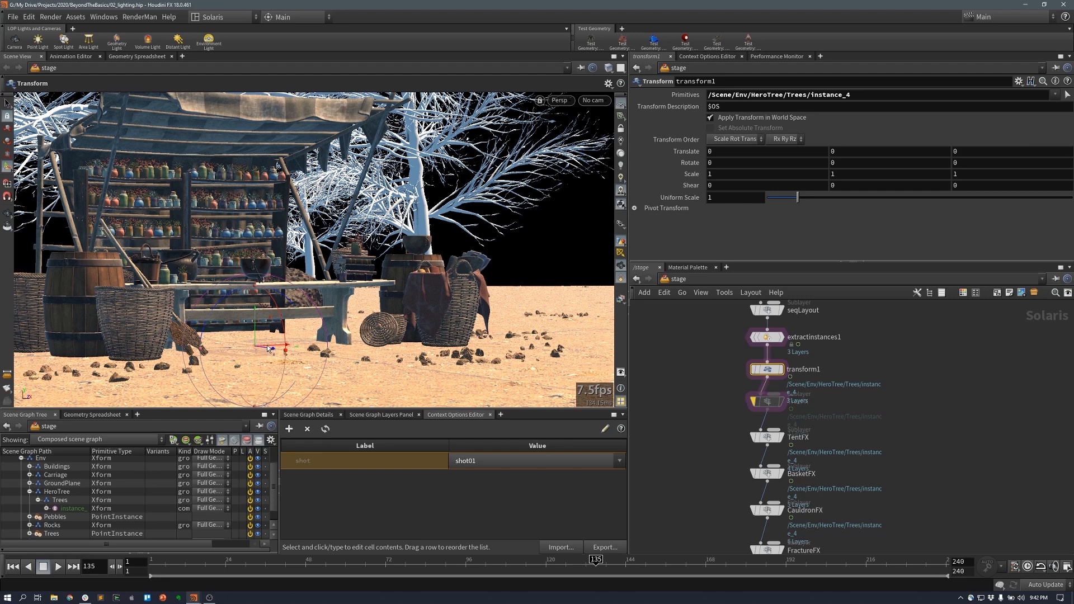
left_click_drag(276, 347, 177, 346)
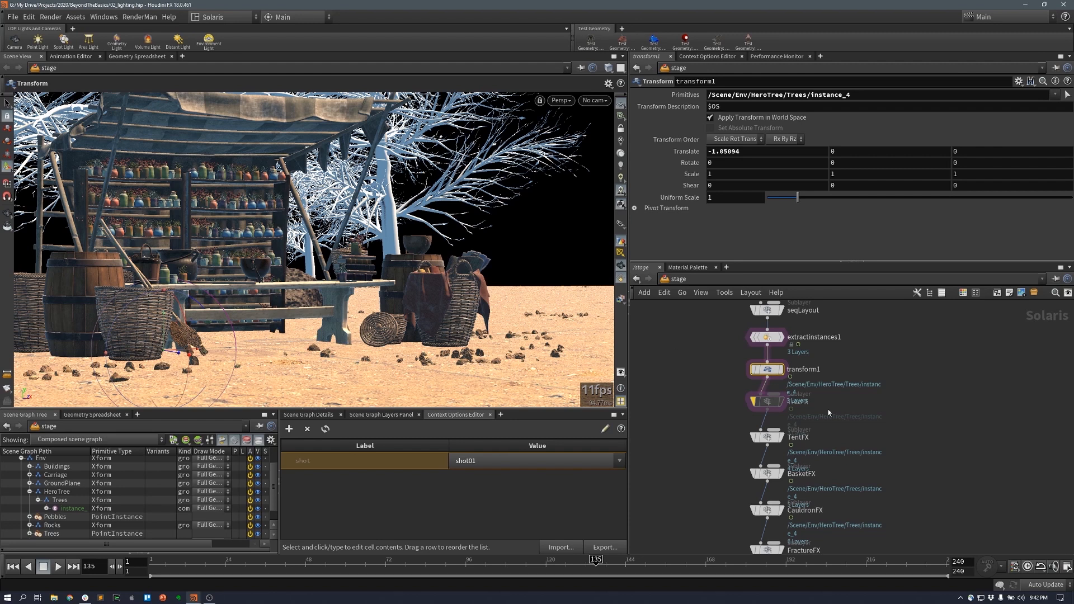
mouse_move(945, 485)
middle_mouse_down()
mouse_move(939, 408)
mouse_move(948, 419)
mouse_move(953, 398)
mouse_move(930, 394)
middle_mouse_up()
mouse_move(904, 460)
middle_mouse_down()
mouse_move(894, 383)
mouse_move(893, 408)
middle_mouse_up()
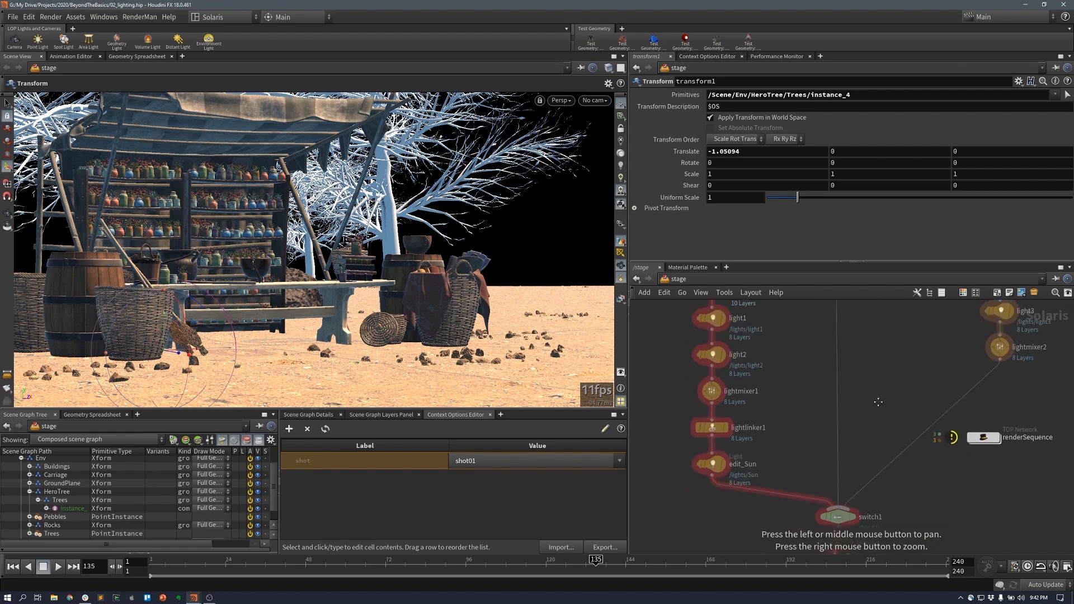
middle_click_drag(884, 510, 883, 475)
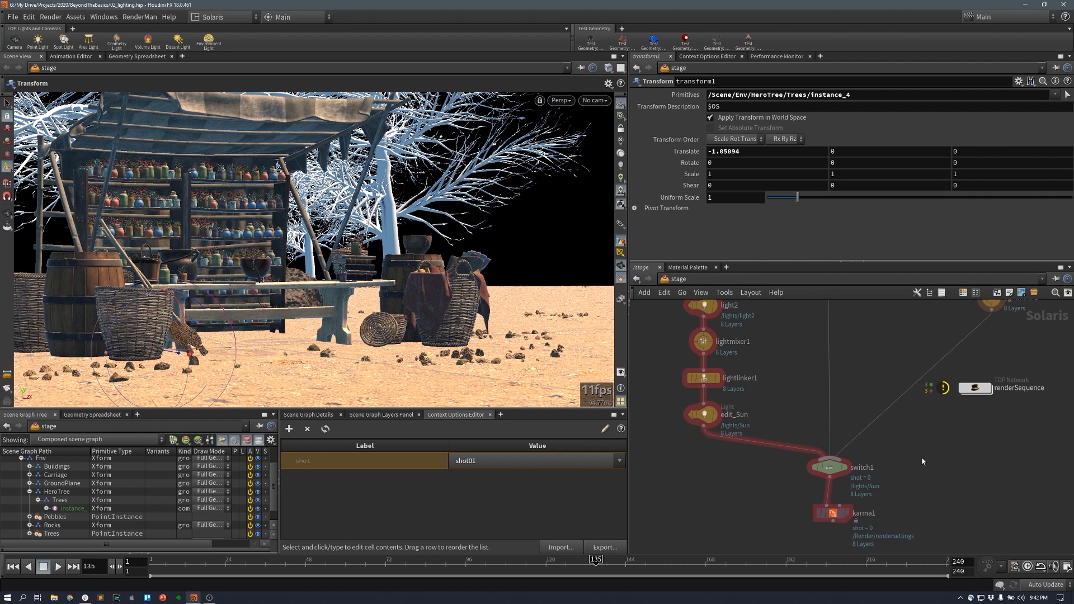
mouse_move(899, 337)
middle_mouse_down()
mouse_move(912, 462)
mouse_move(889, 352)
middle_mouse_up()
middle_click_drag(876, 414, 877, 335)
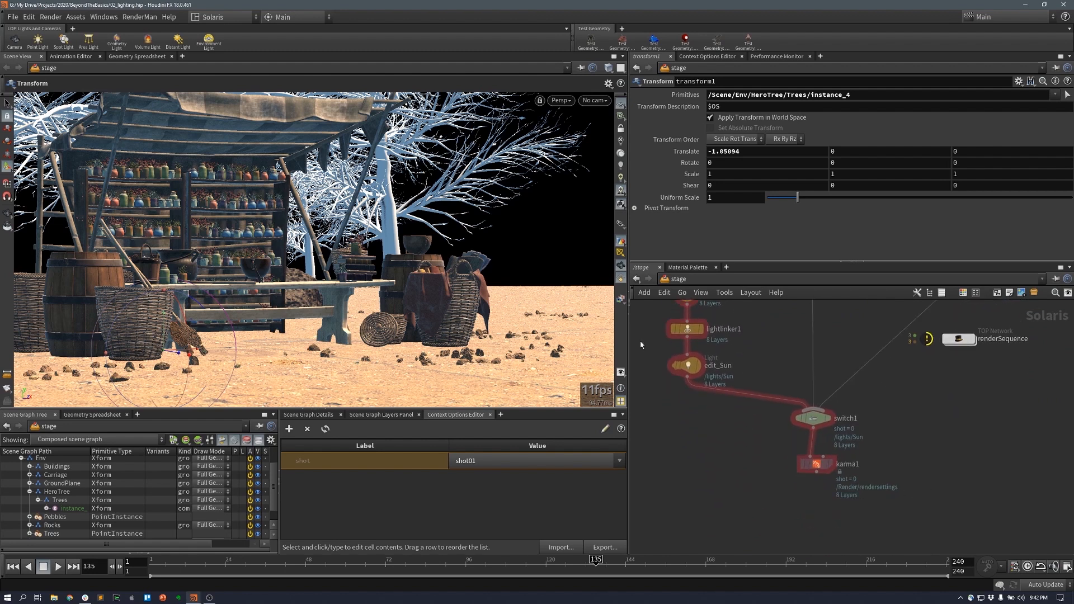
key("Escape")
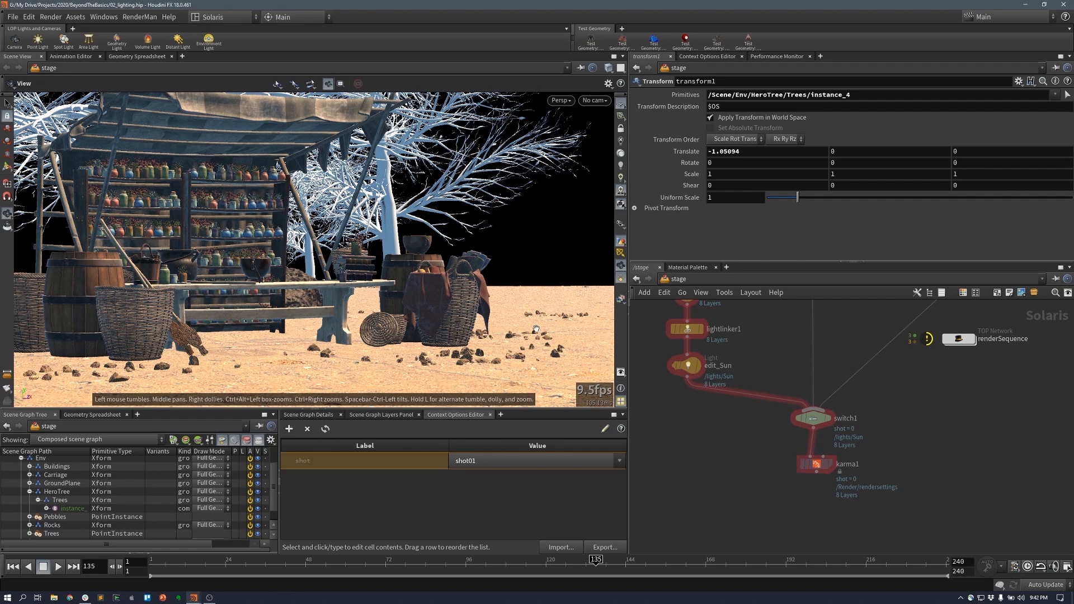